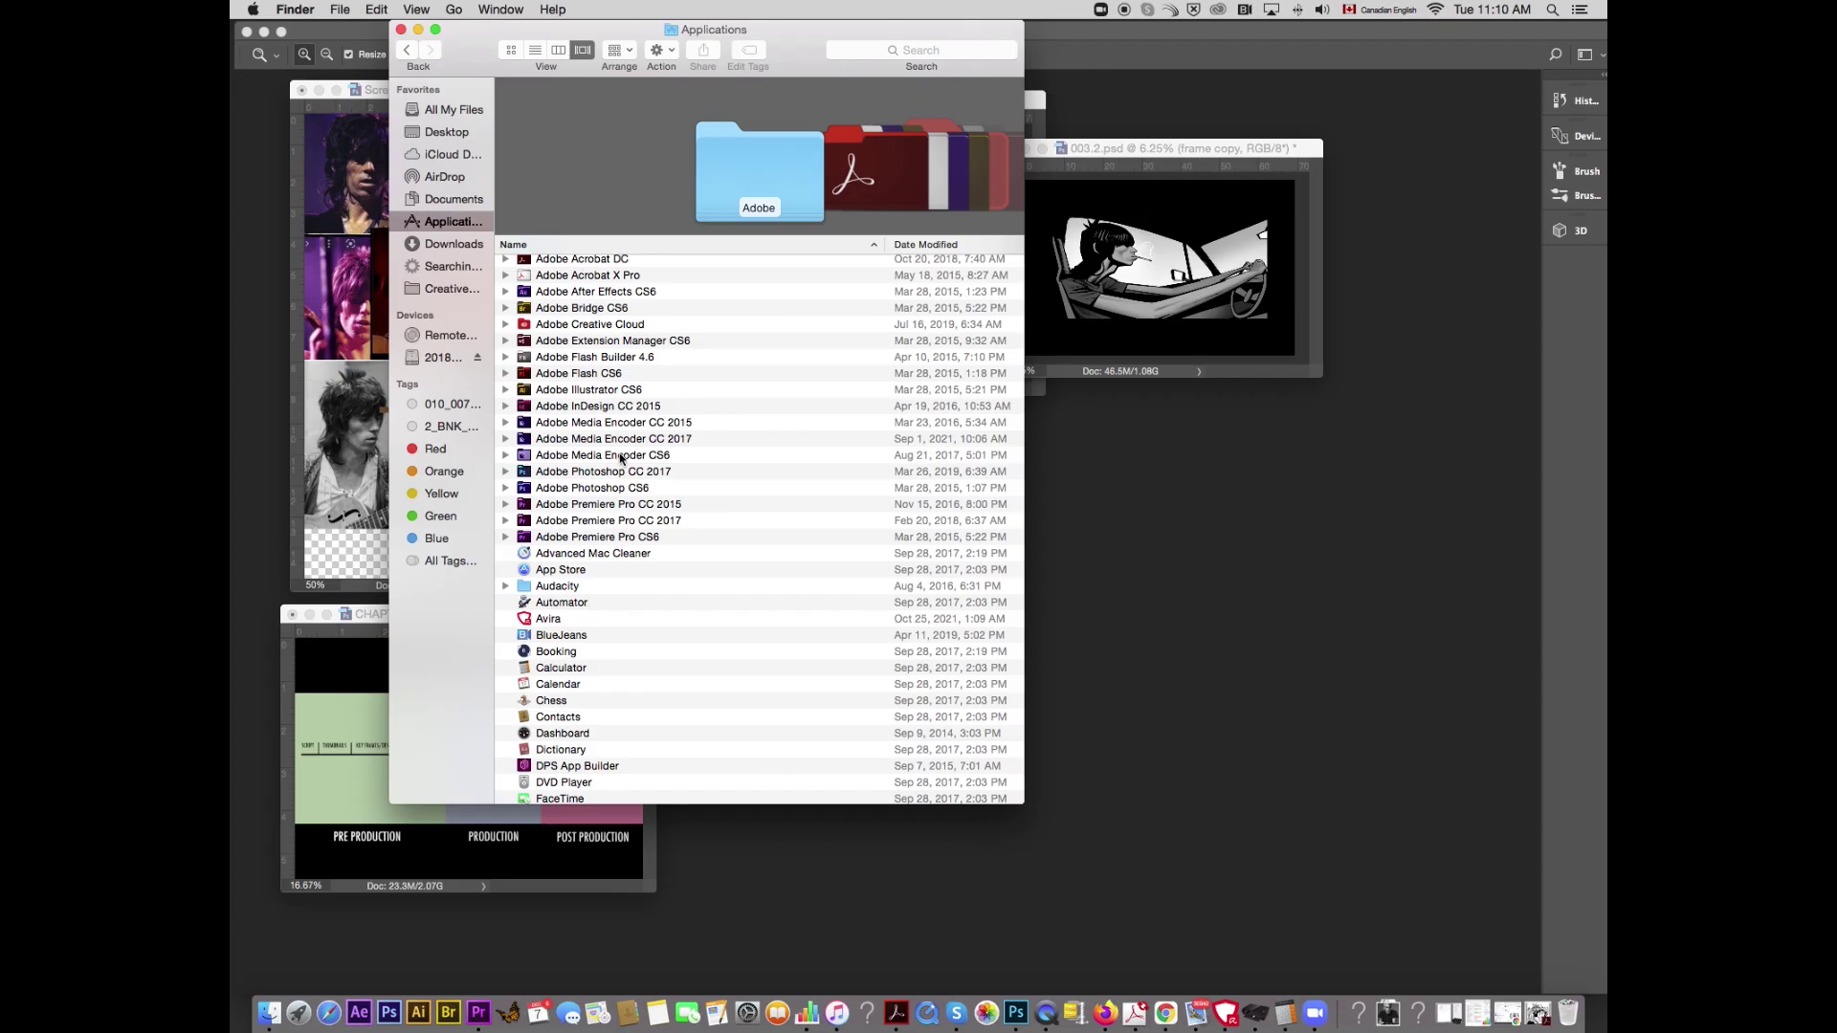
Step: Launch Adobe Premiere Pro CC 2017 from its folder in Finder's Applications
scroll(620, 457, "up", 2)
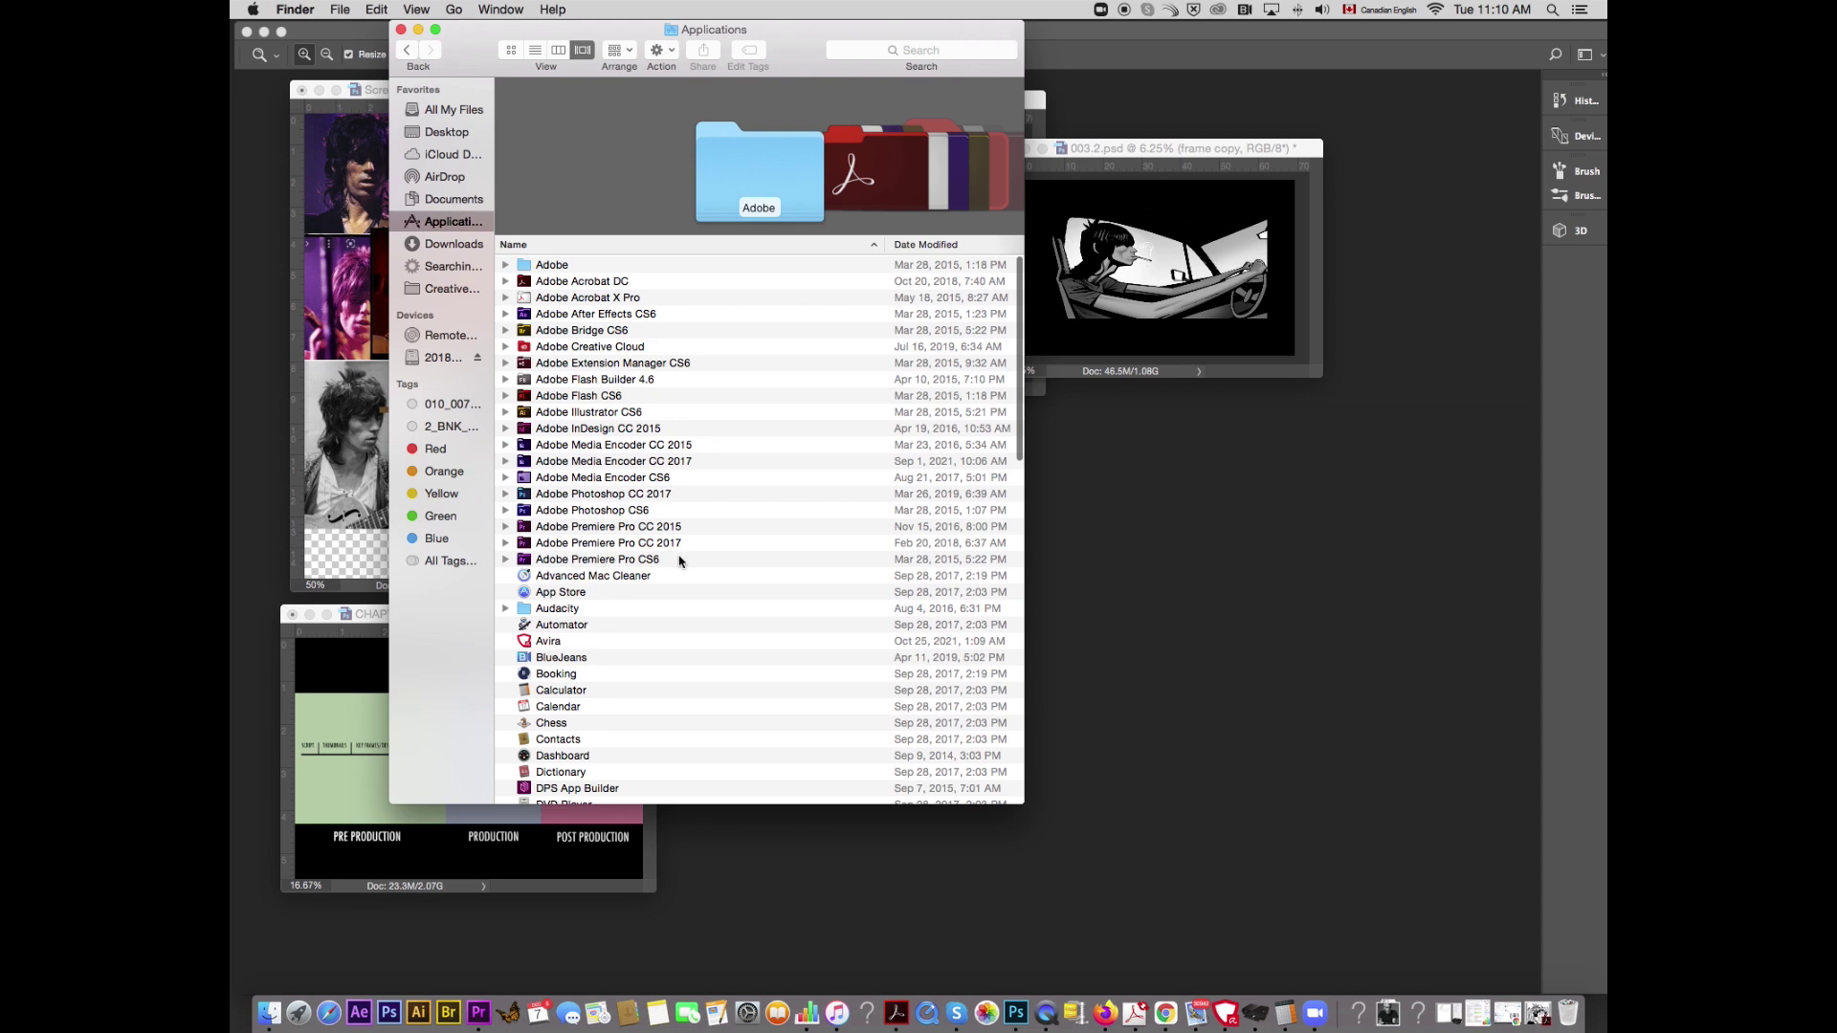
double_click(670, 543)
double_click(562, 265)
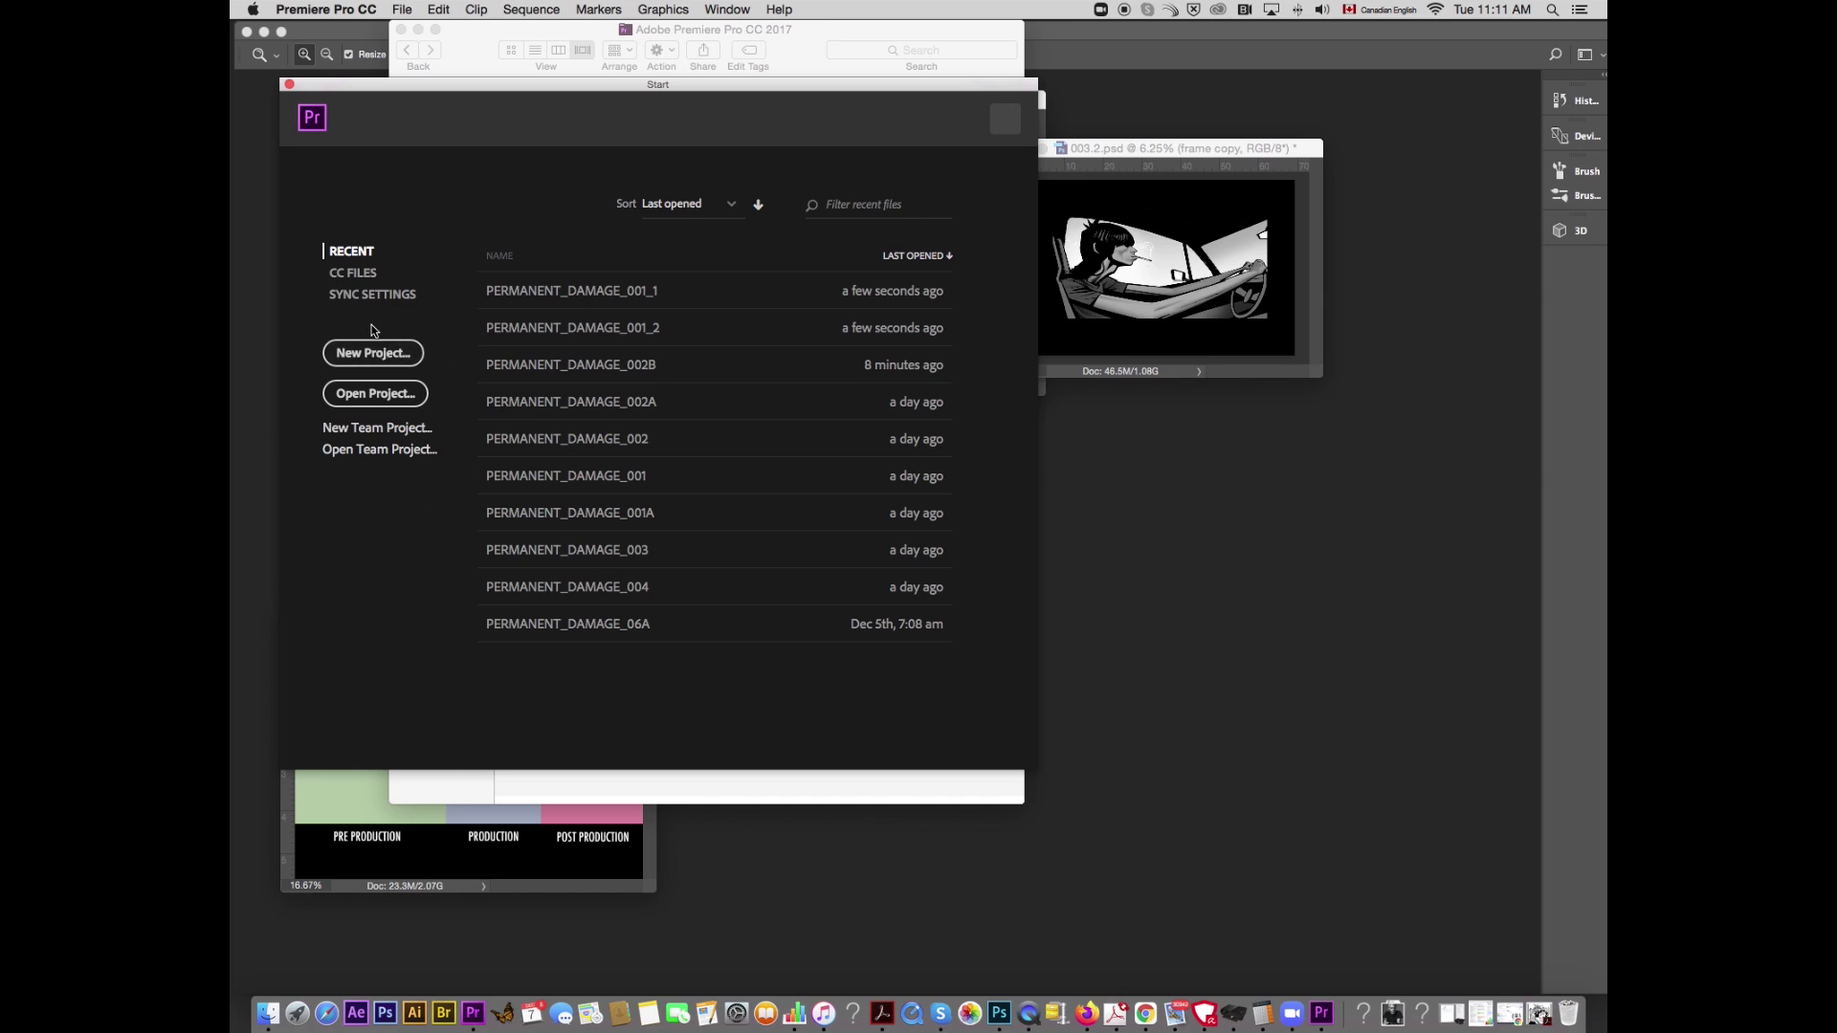
Step: Create a new project named PERMANENT_DAMAGE_001B
left_click(363, 354)
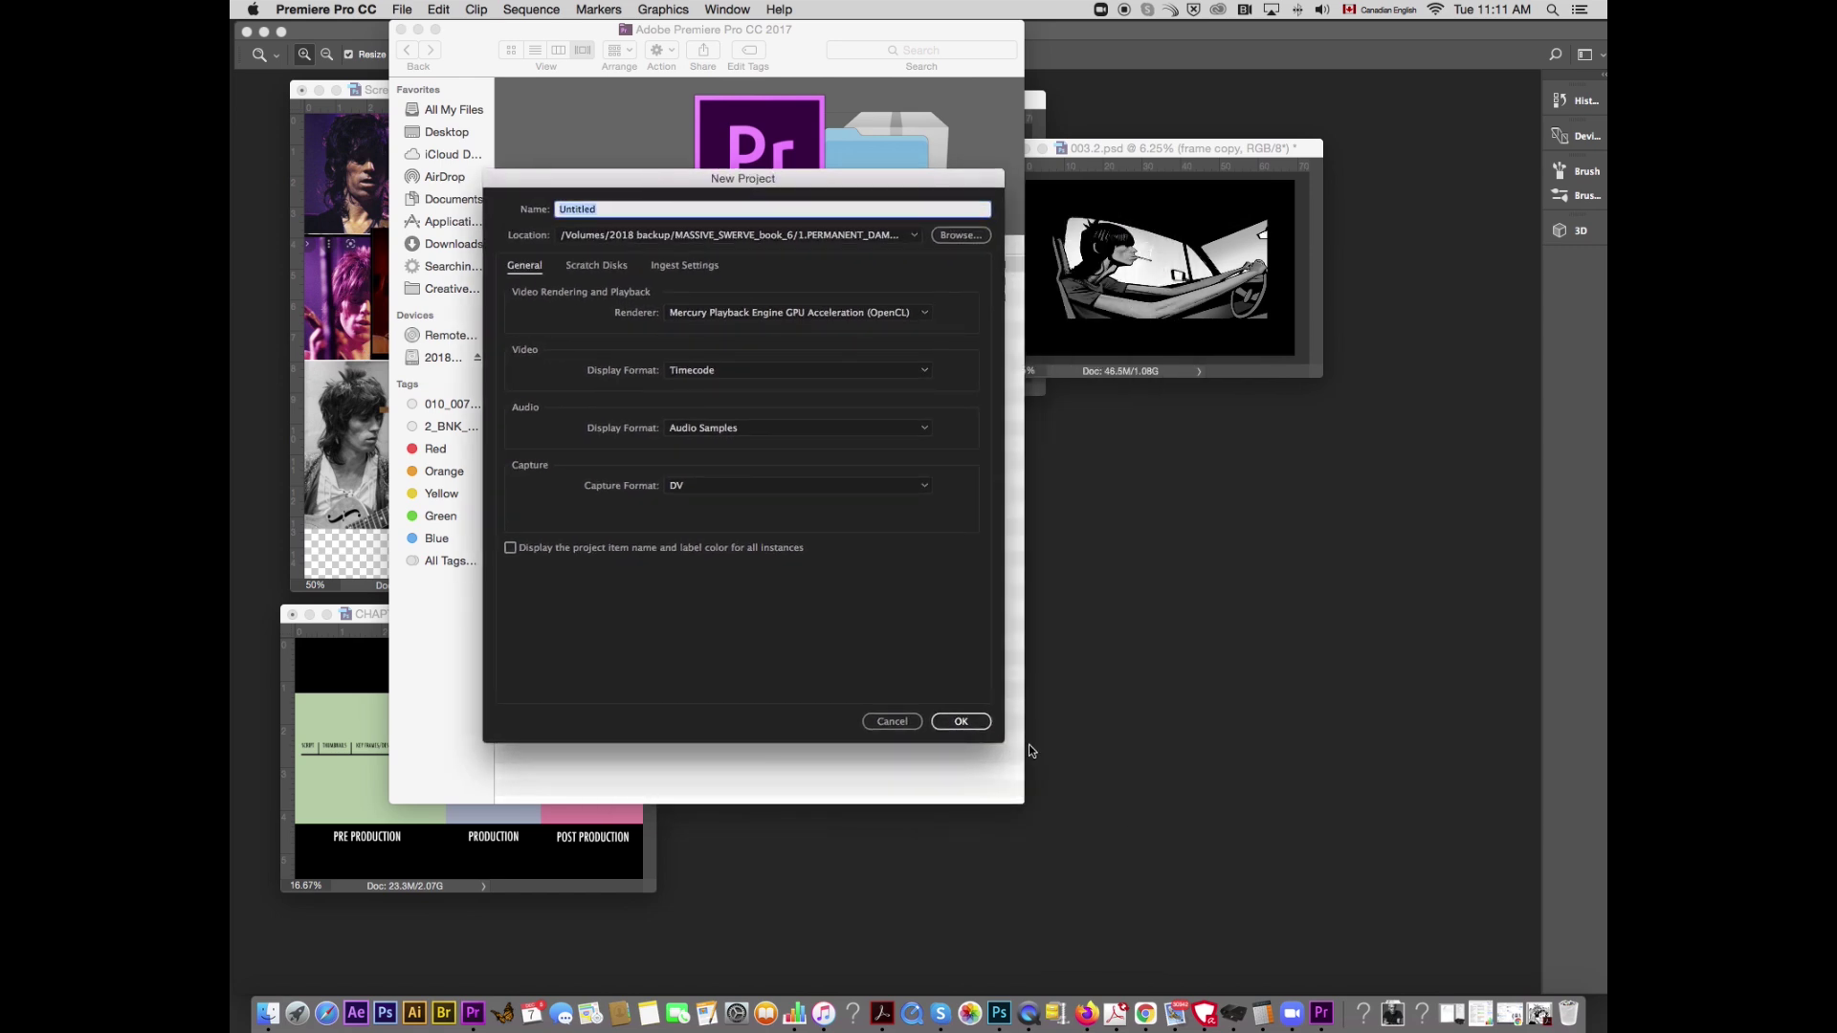
left_click(613, 215)
key("BackSpace")
key("BackSpace")
key("BackSpace")
key("BackSpace")
key("BackSpace")
key("BackSpace")
type("PERMANENT_DAMAGE_001B")
left_click(973, 727)
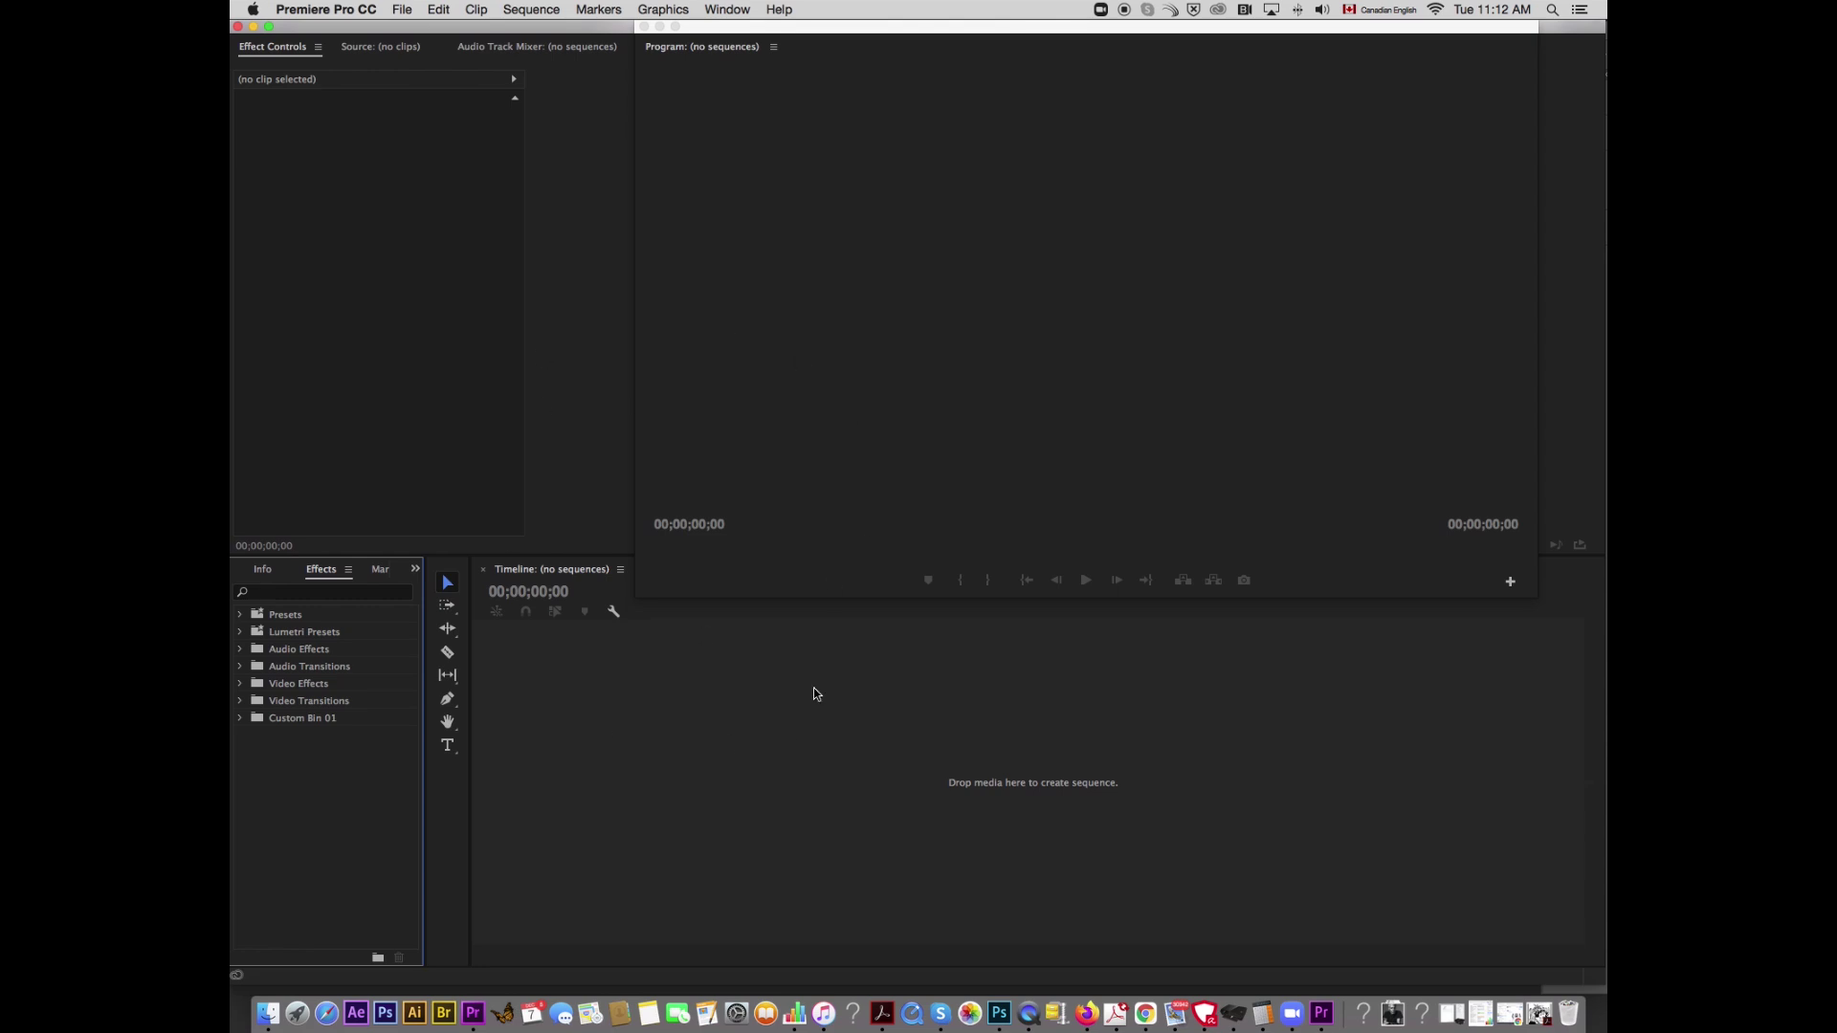
Step: Create a new sequence using the ARRI 1080p 24 preset
left_click(402, 10)
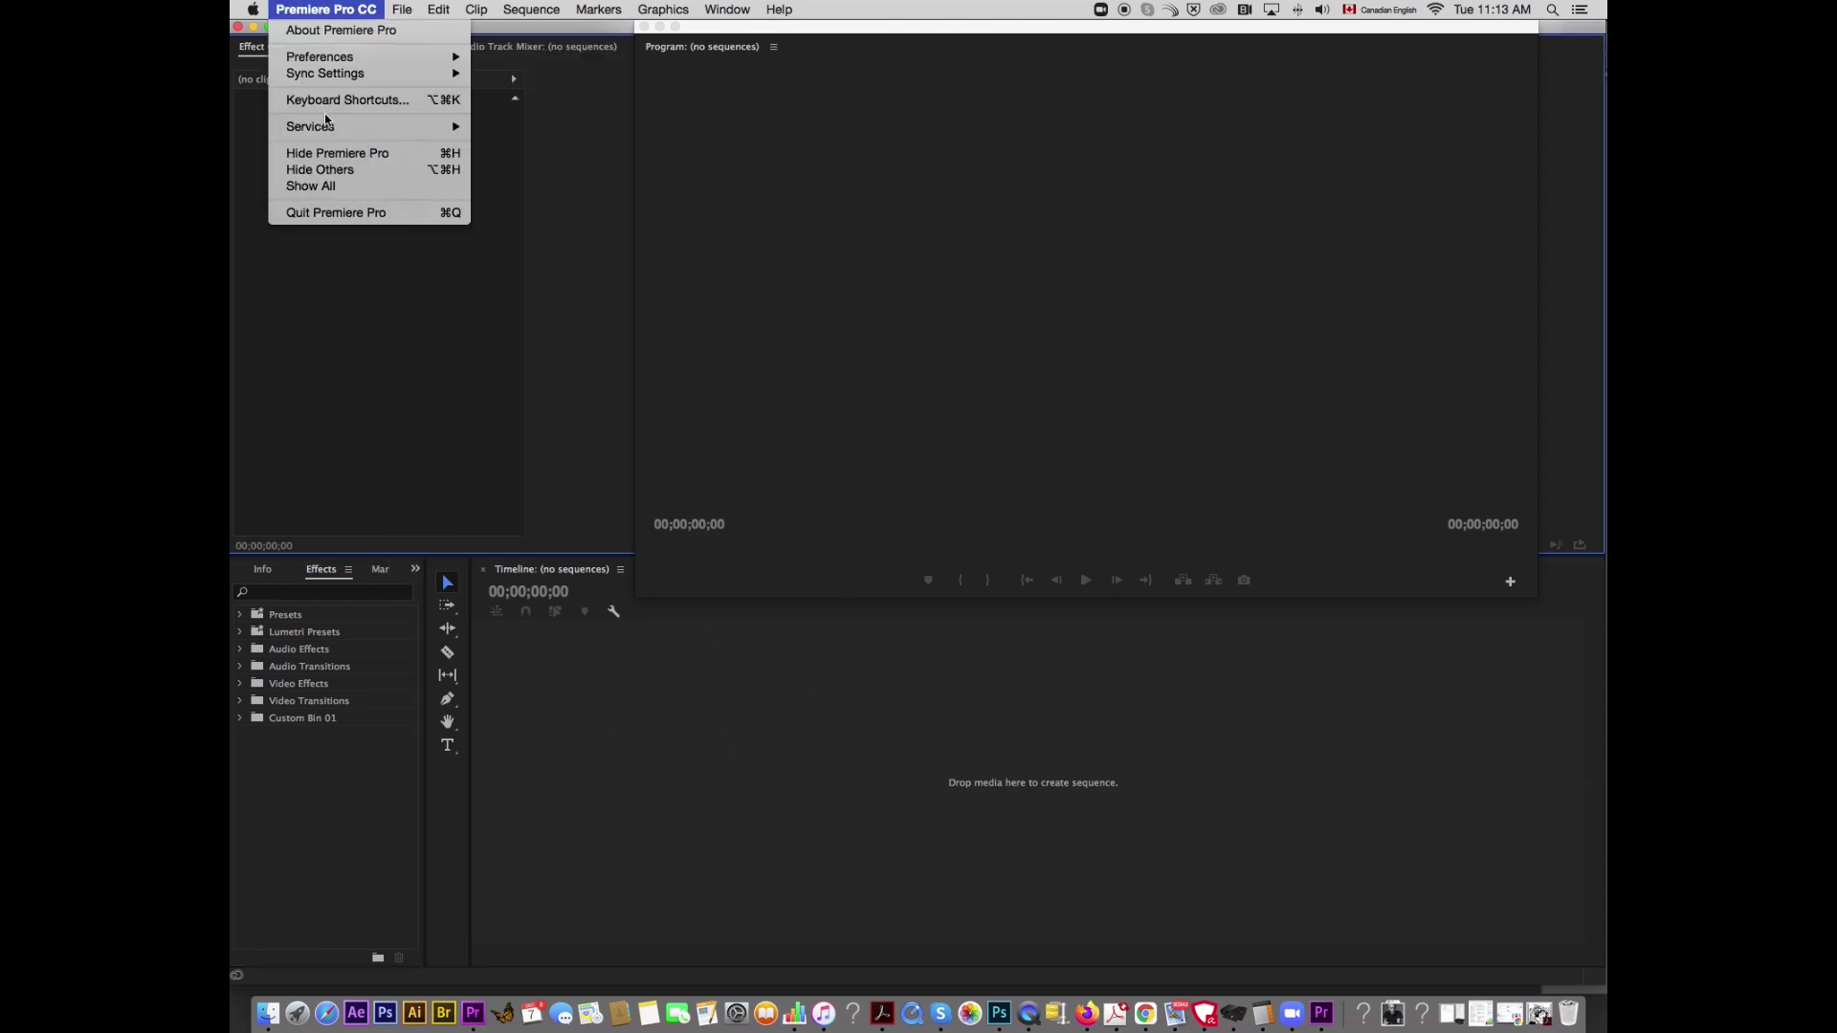
mouse_move(408, 31)
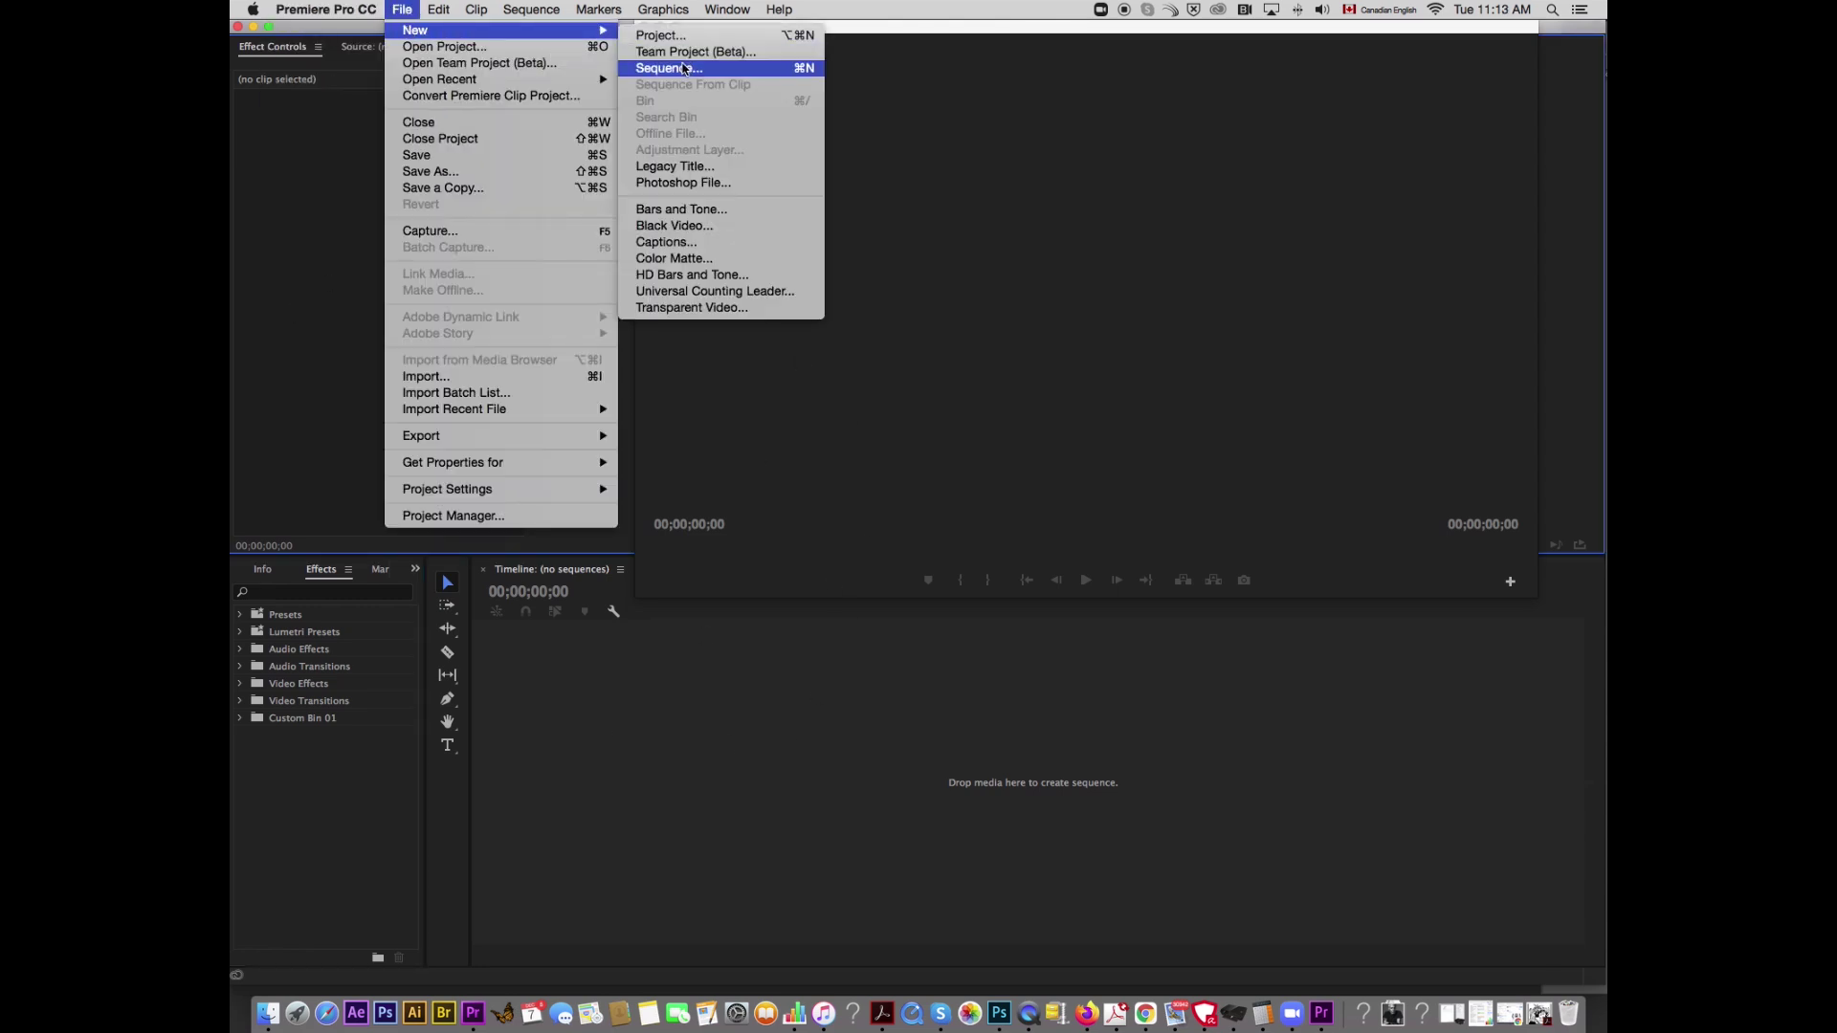
left_click(685, 69)
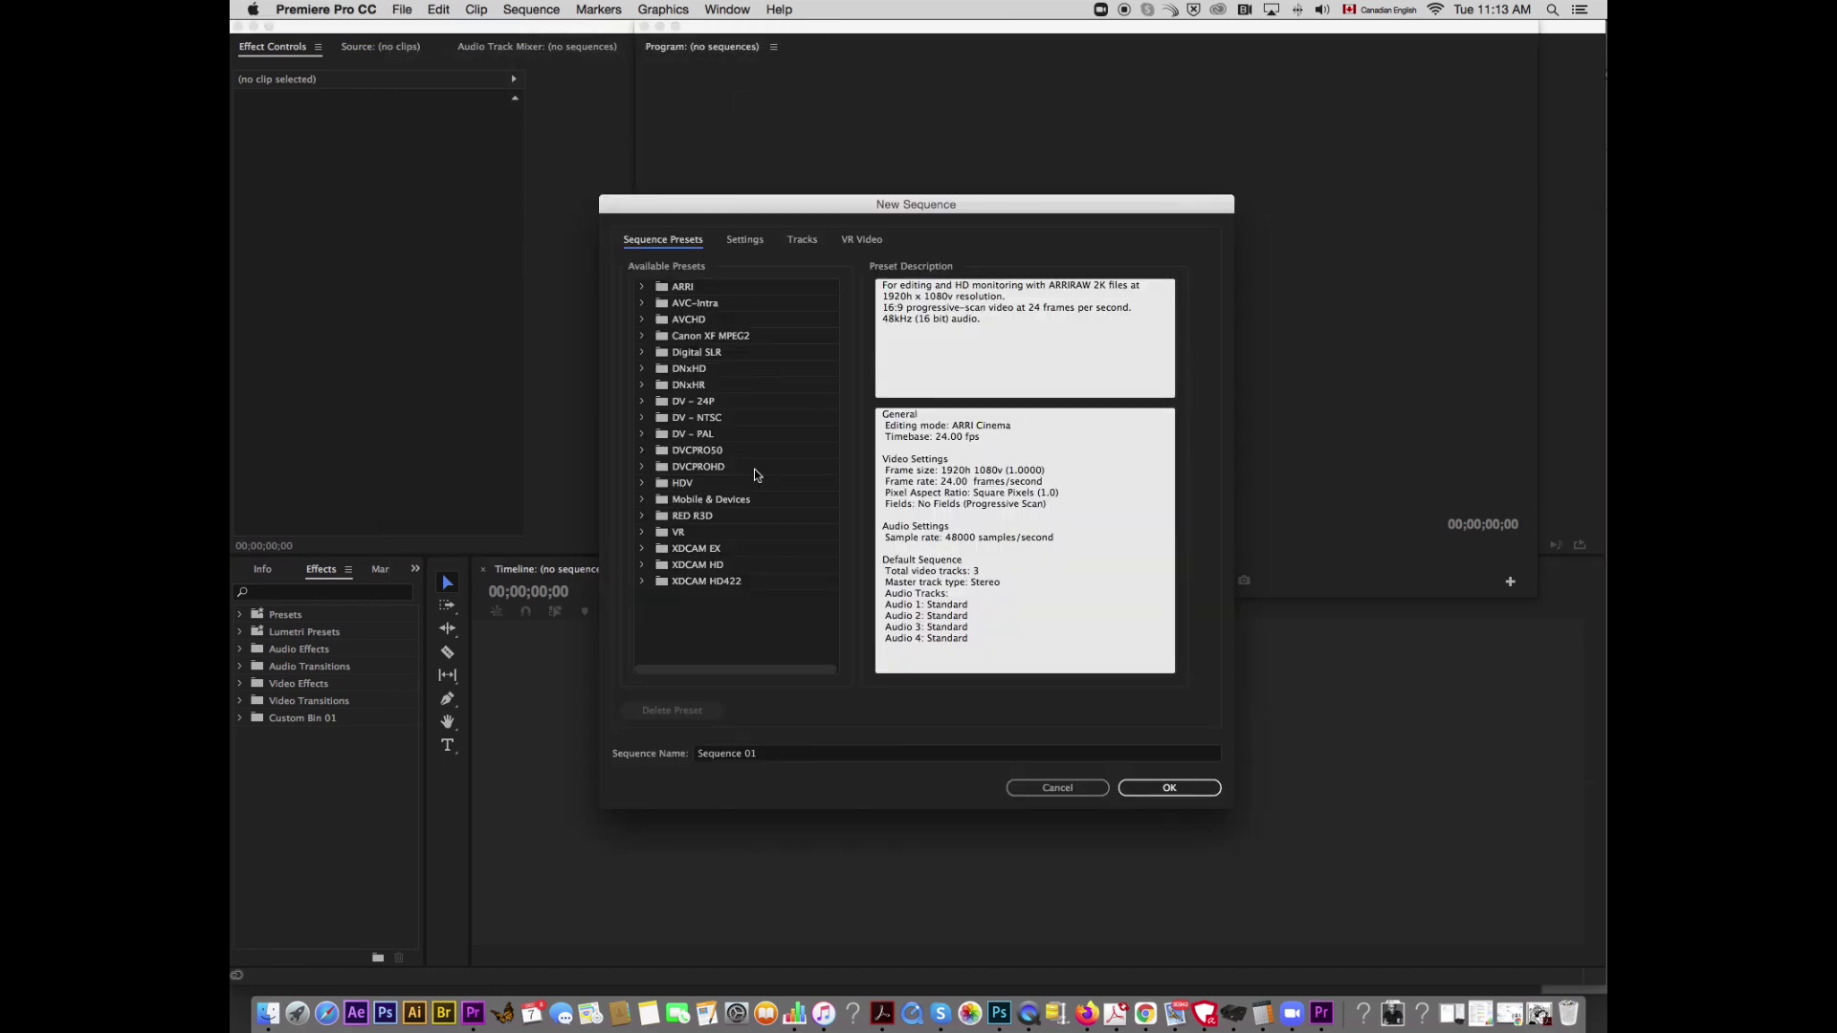
left_click(643, 287)
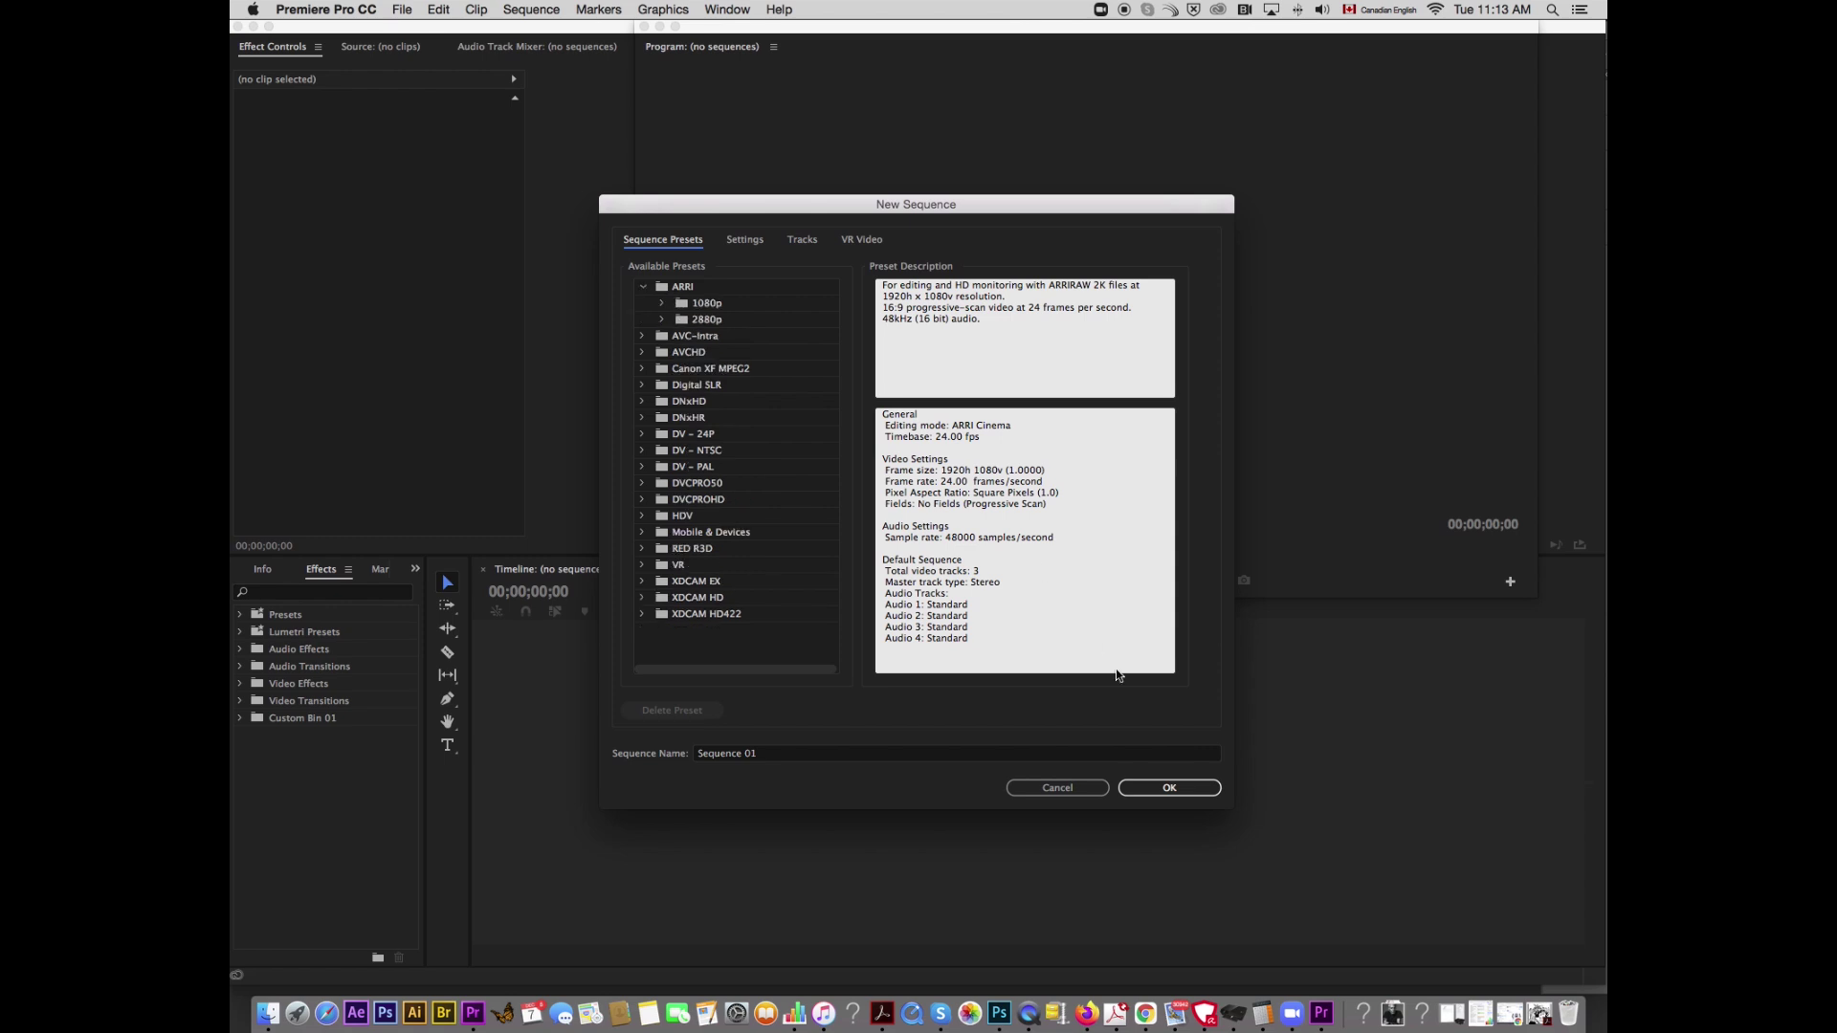
left_click(662, 303)
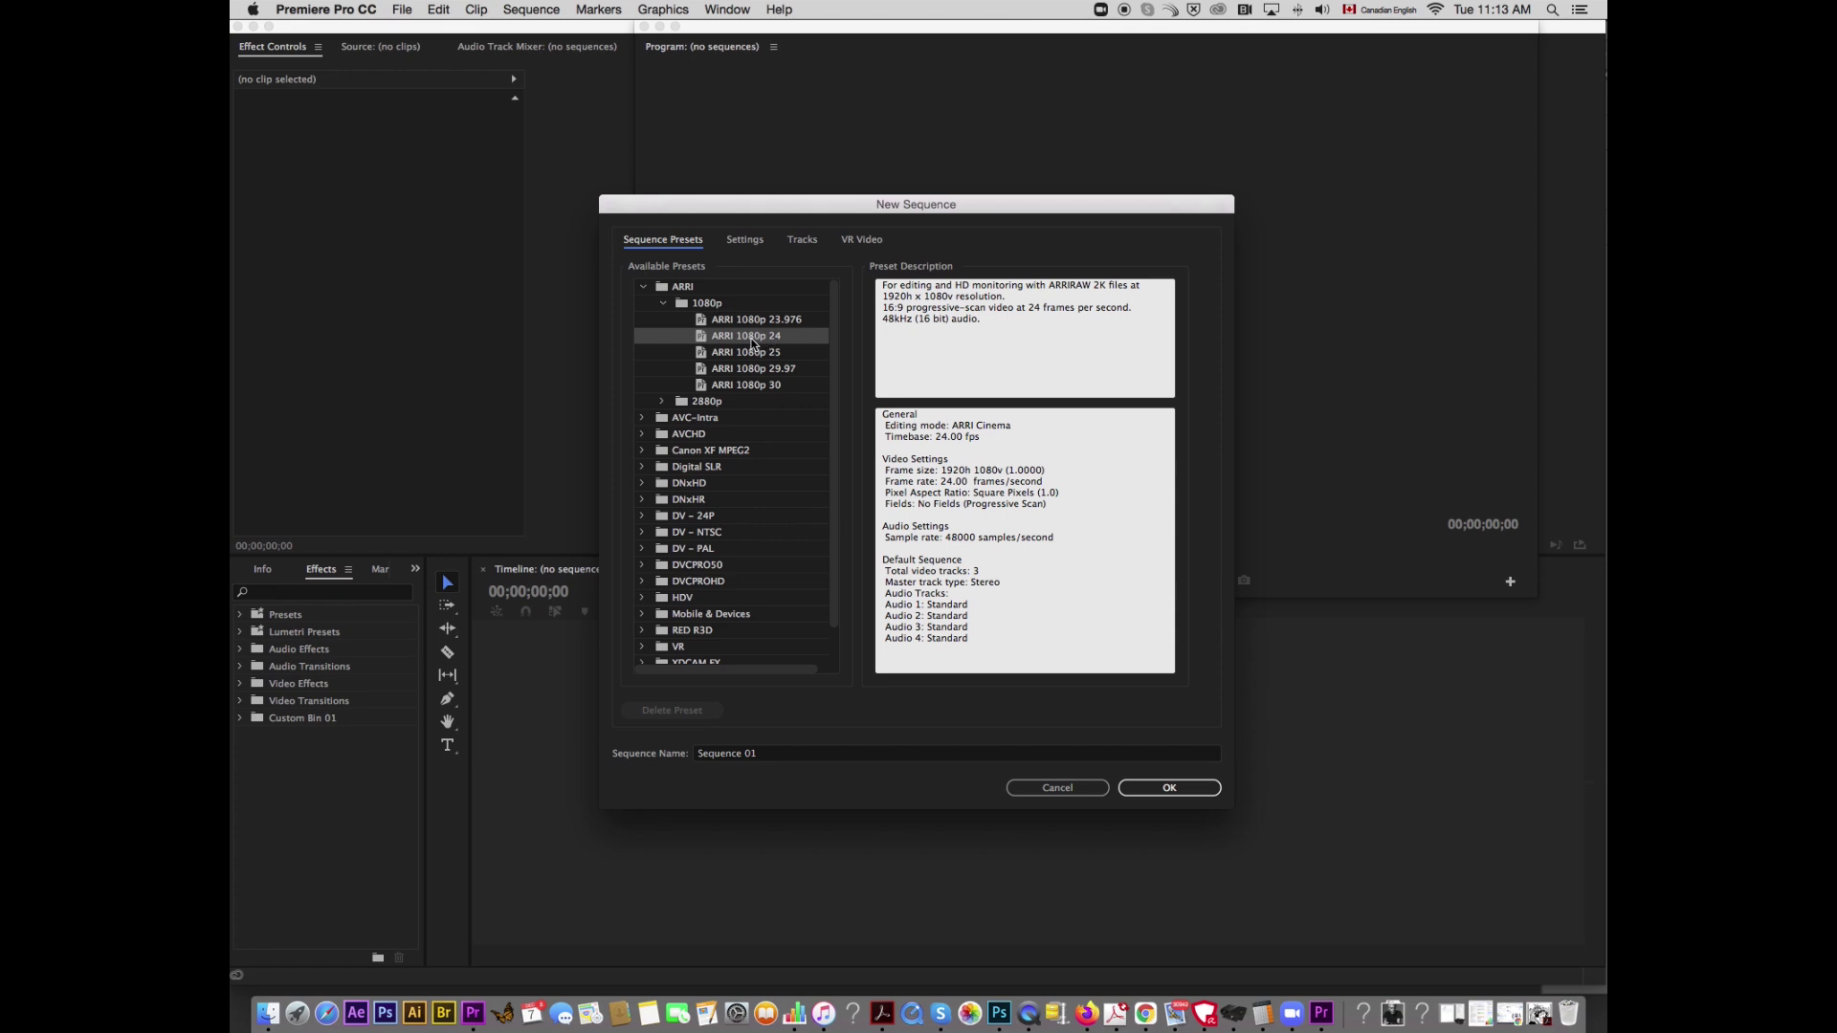
left_click(1165, 789)
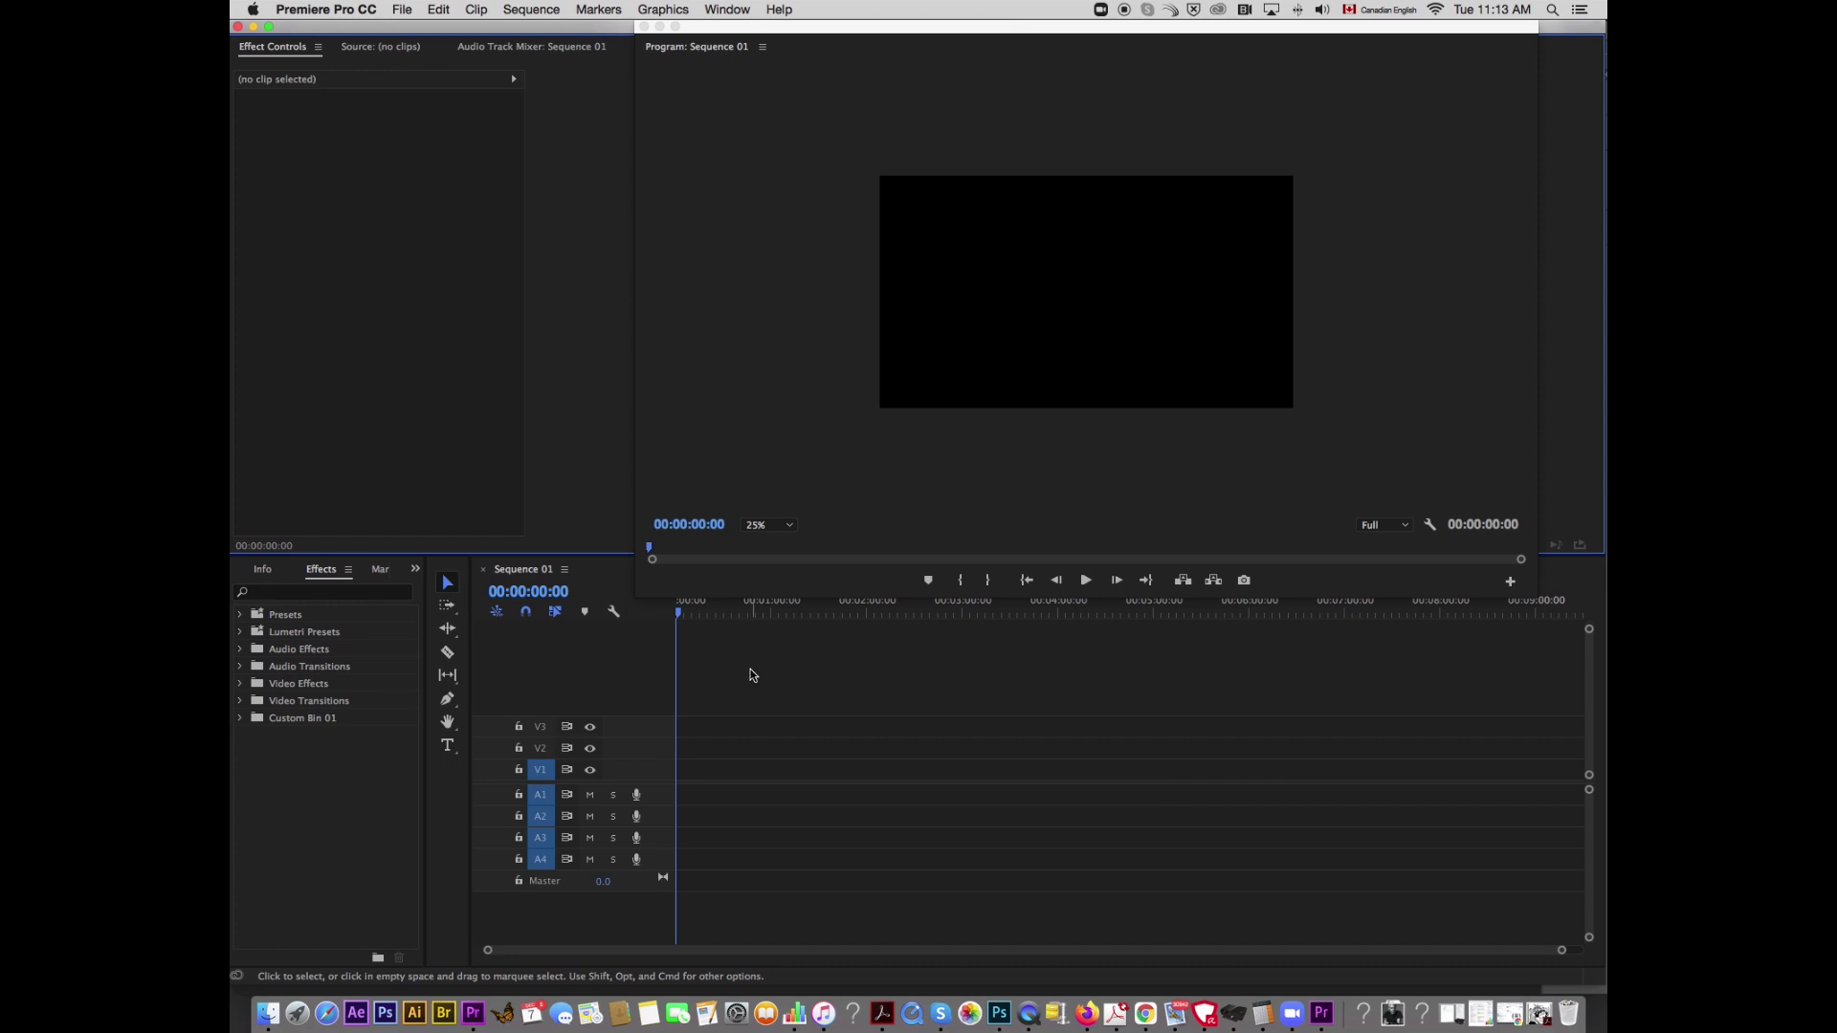
Step: Open Sequence 01's settings and double 1920 to 3840 in Calculator
left_click(523, 10)
left_click(524, 30)
left_click_drag(982, 206, 1175, 113)
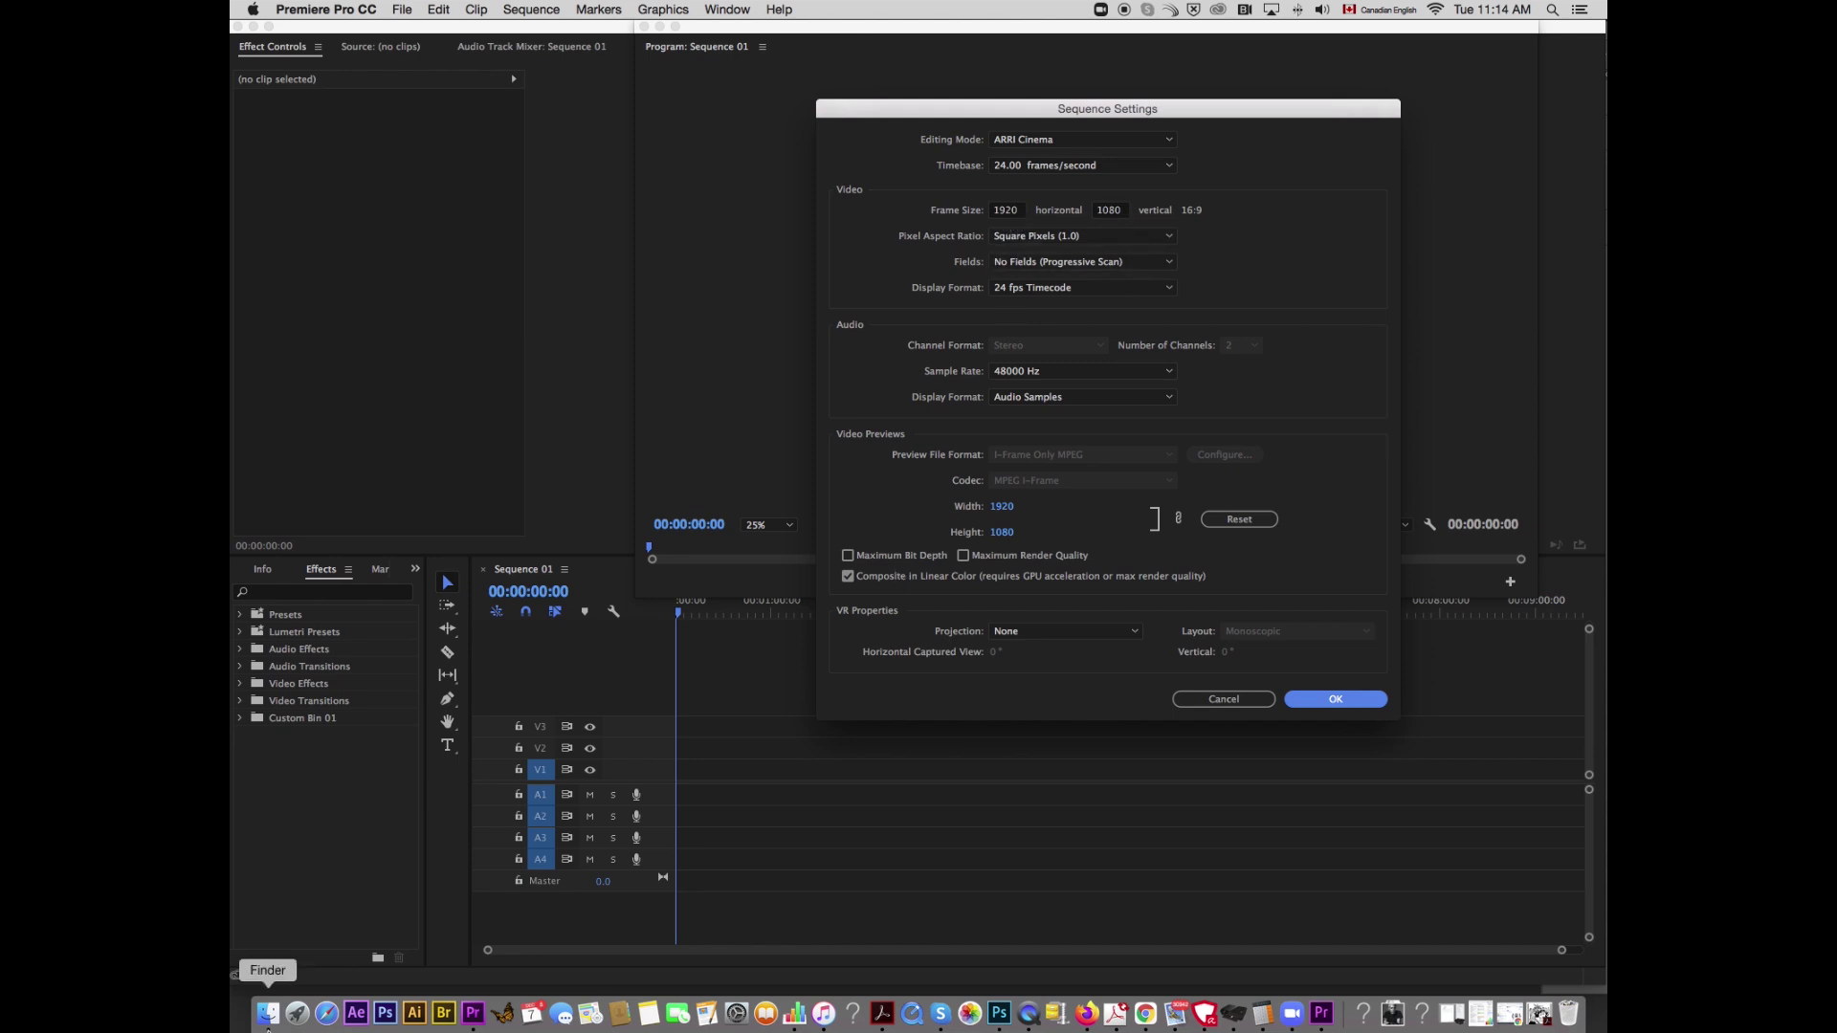
left_click(298, 1013)
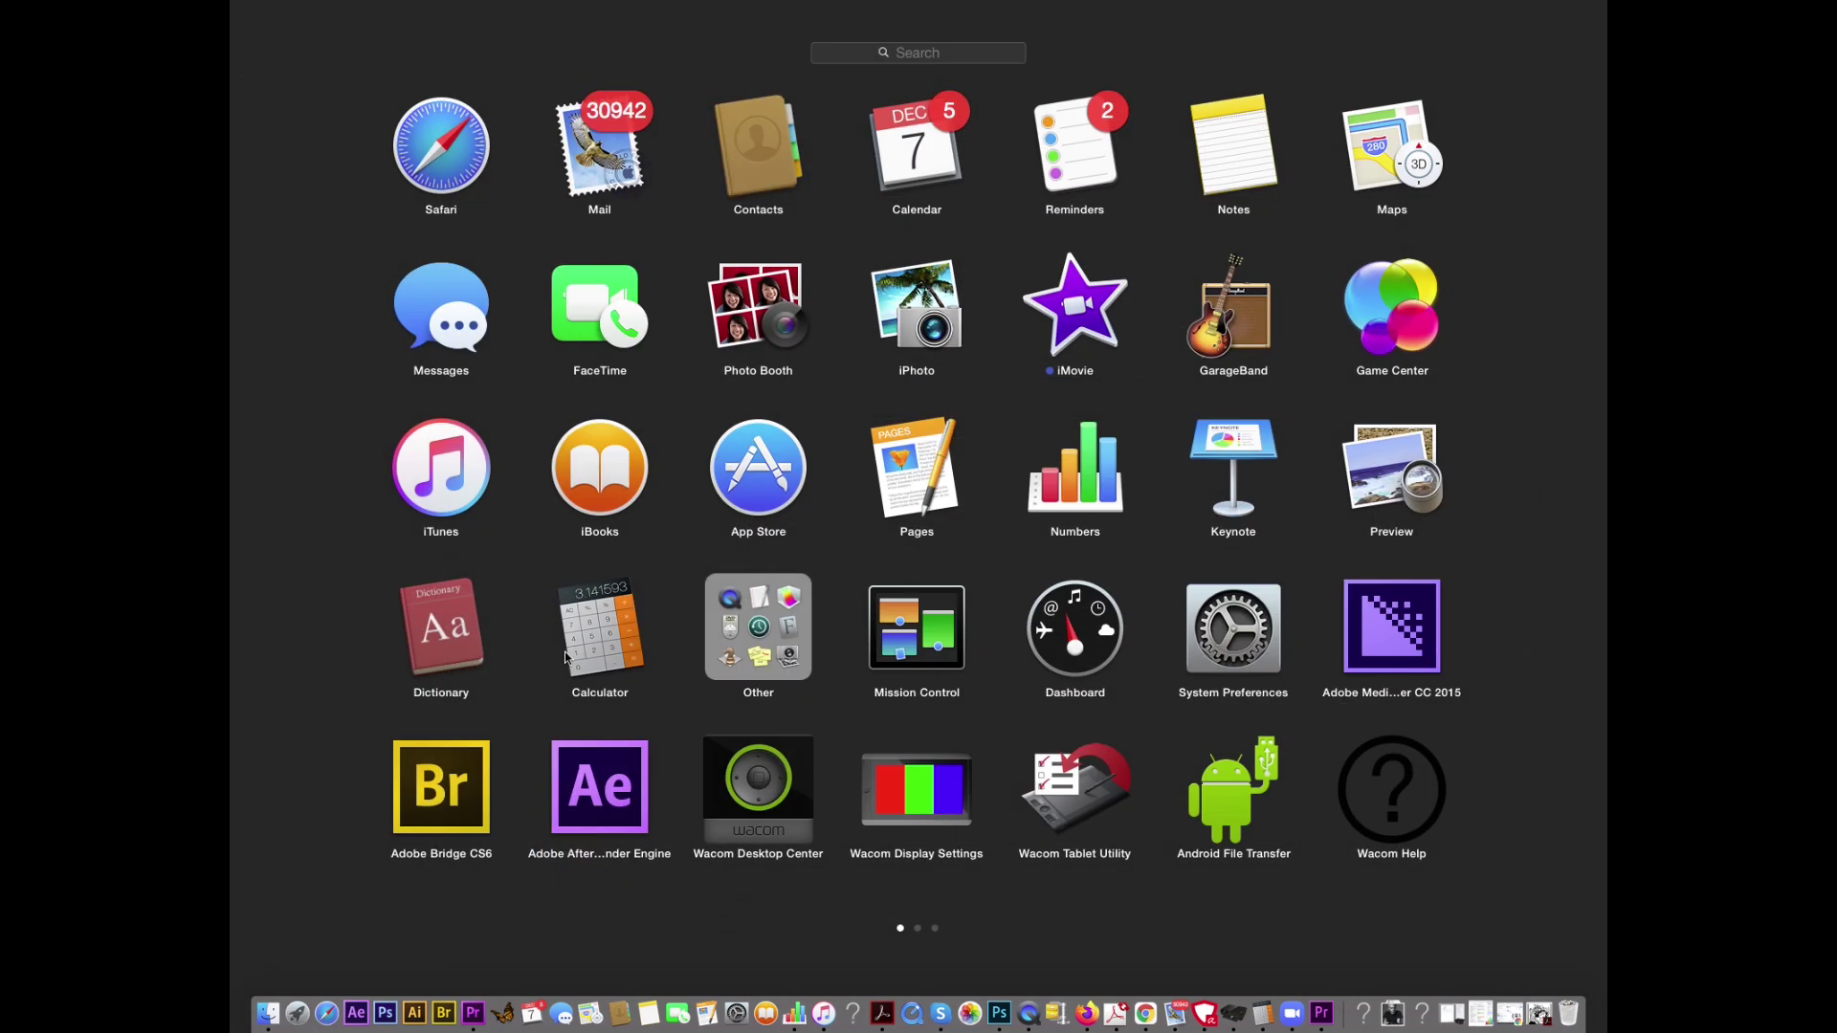
left_click(611, 622)
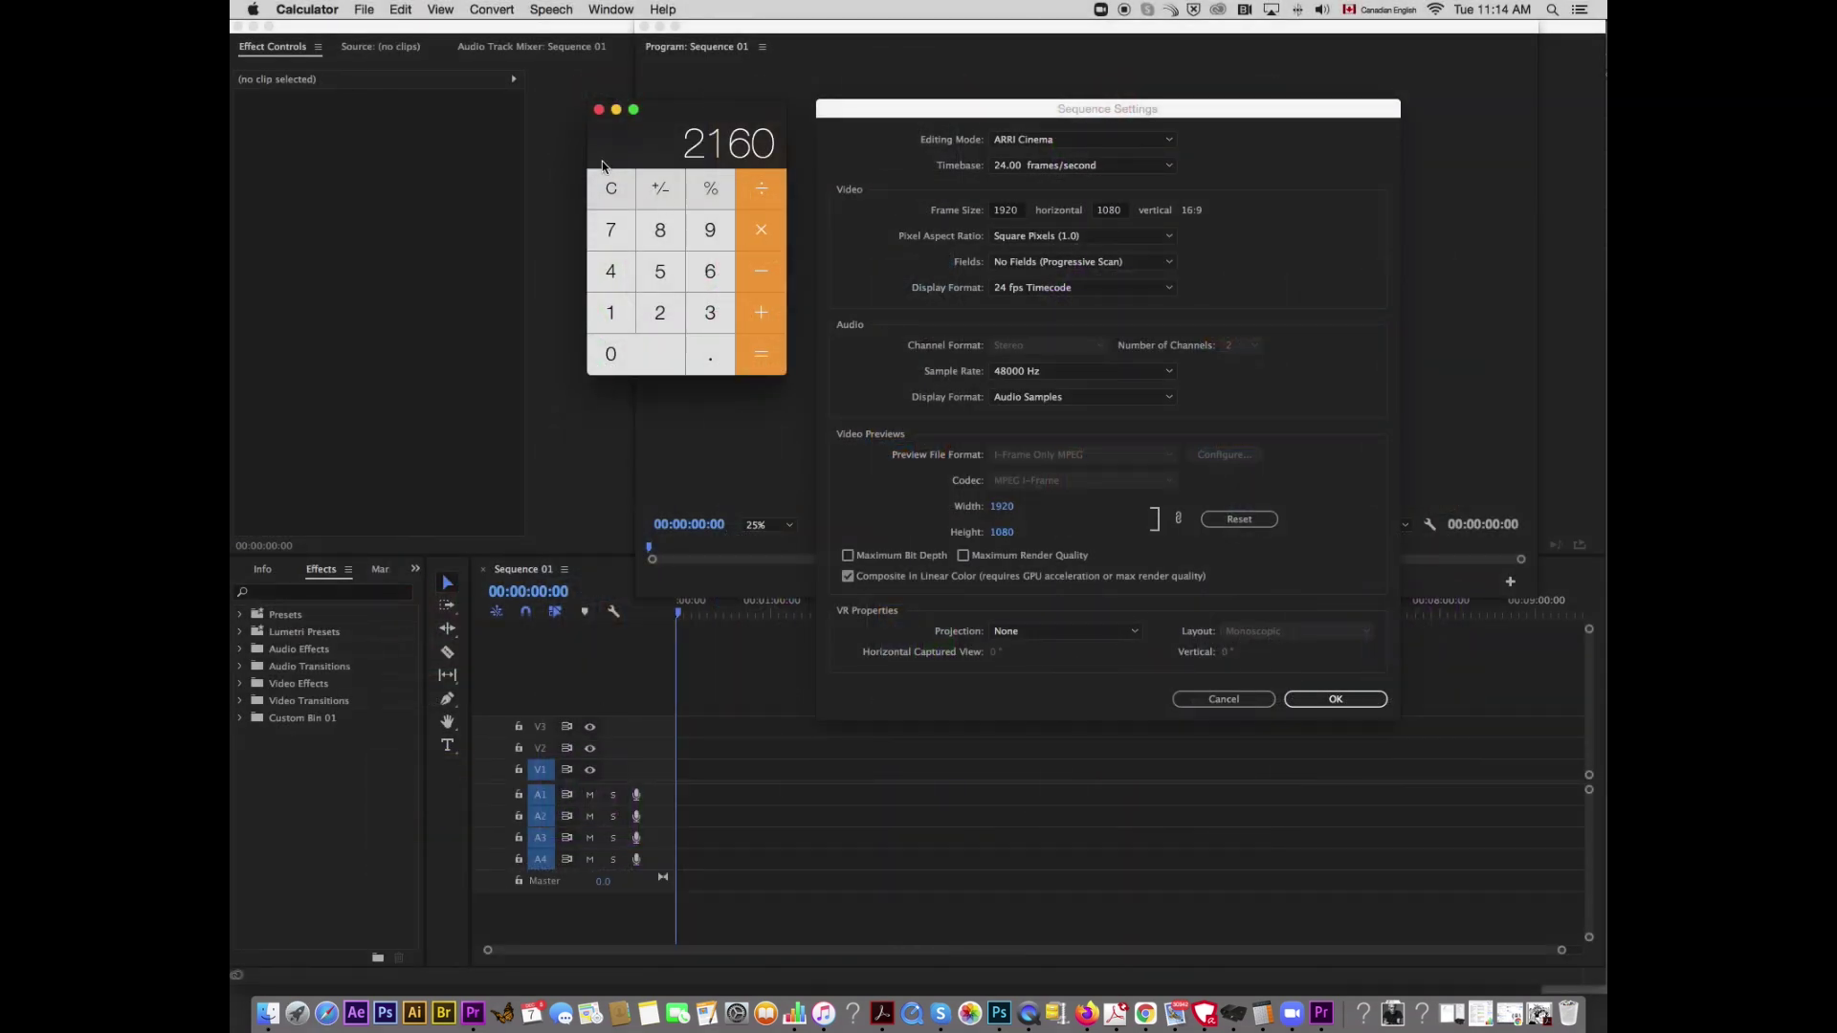
left_click(611, 188)
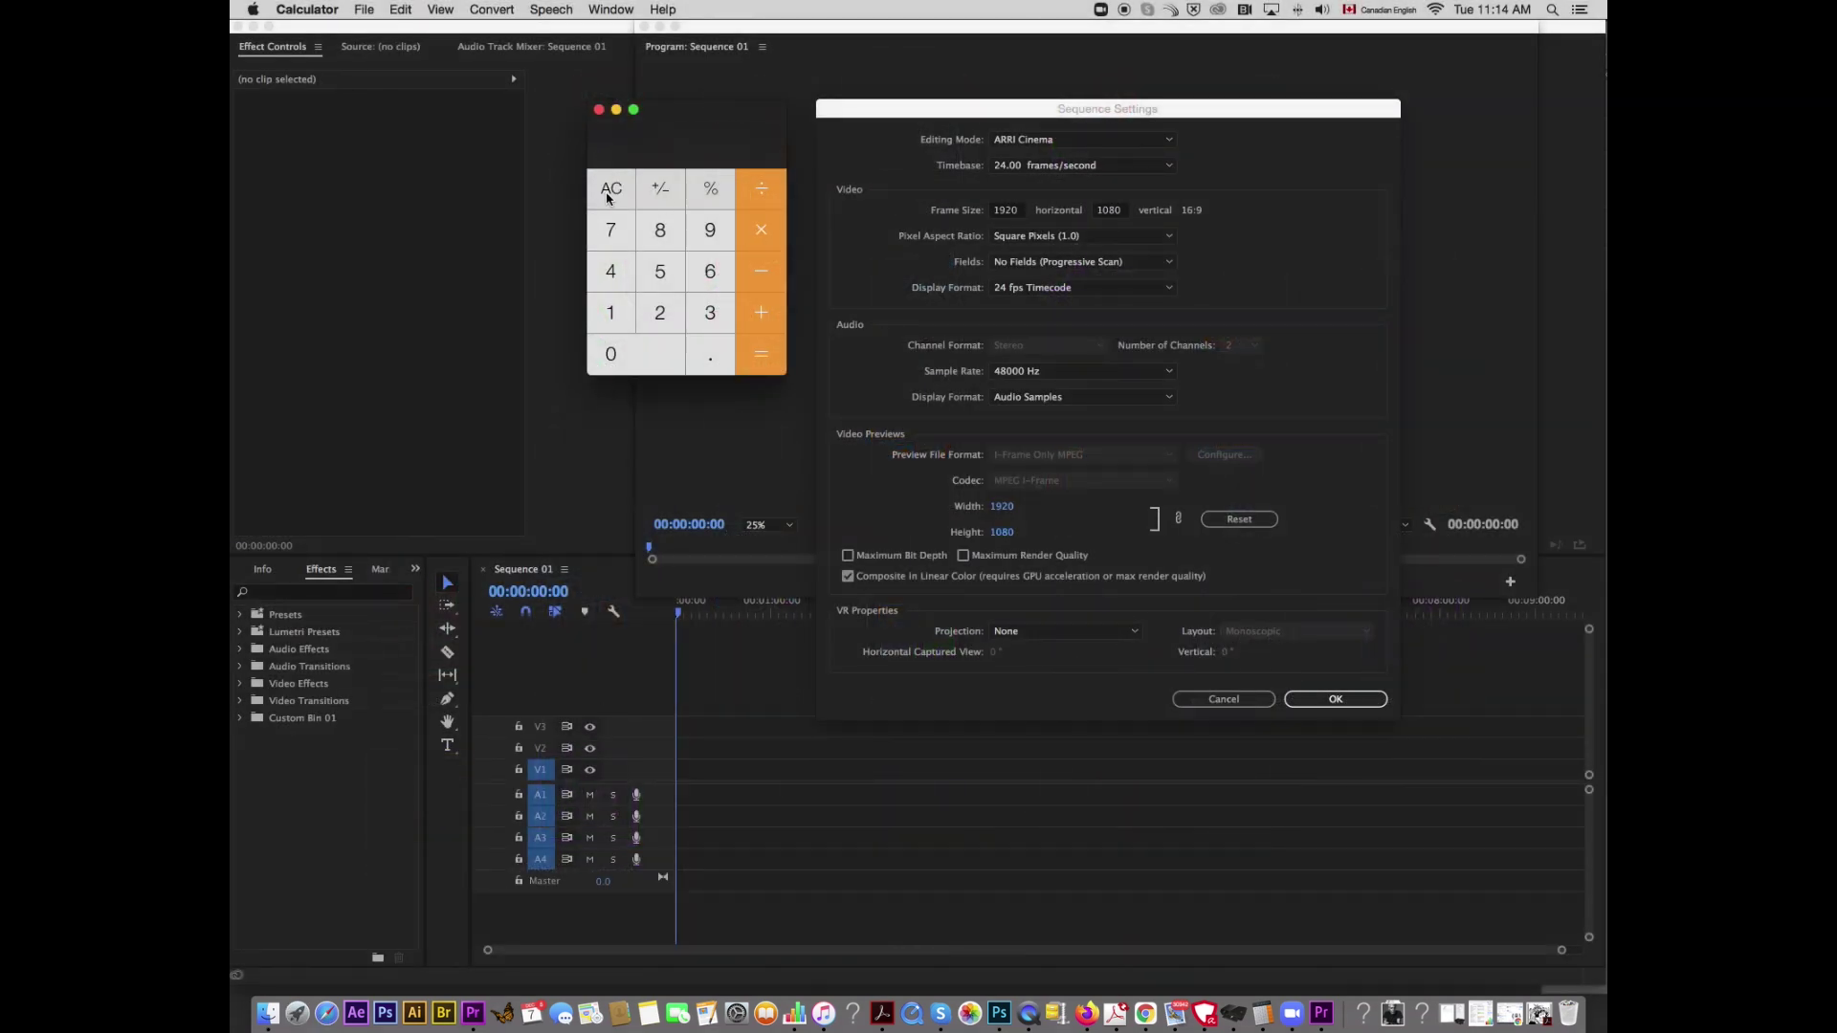
left_click(610, 313)
left_click(710, 230)
left_click(659, 312)
left_click(611, 354)
left_click(656, 314)
left_click(760, 354)
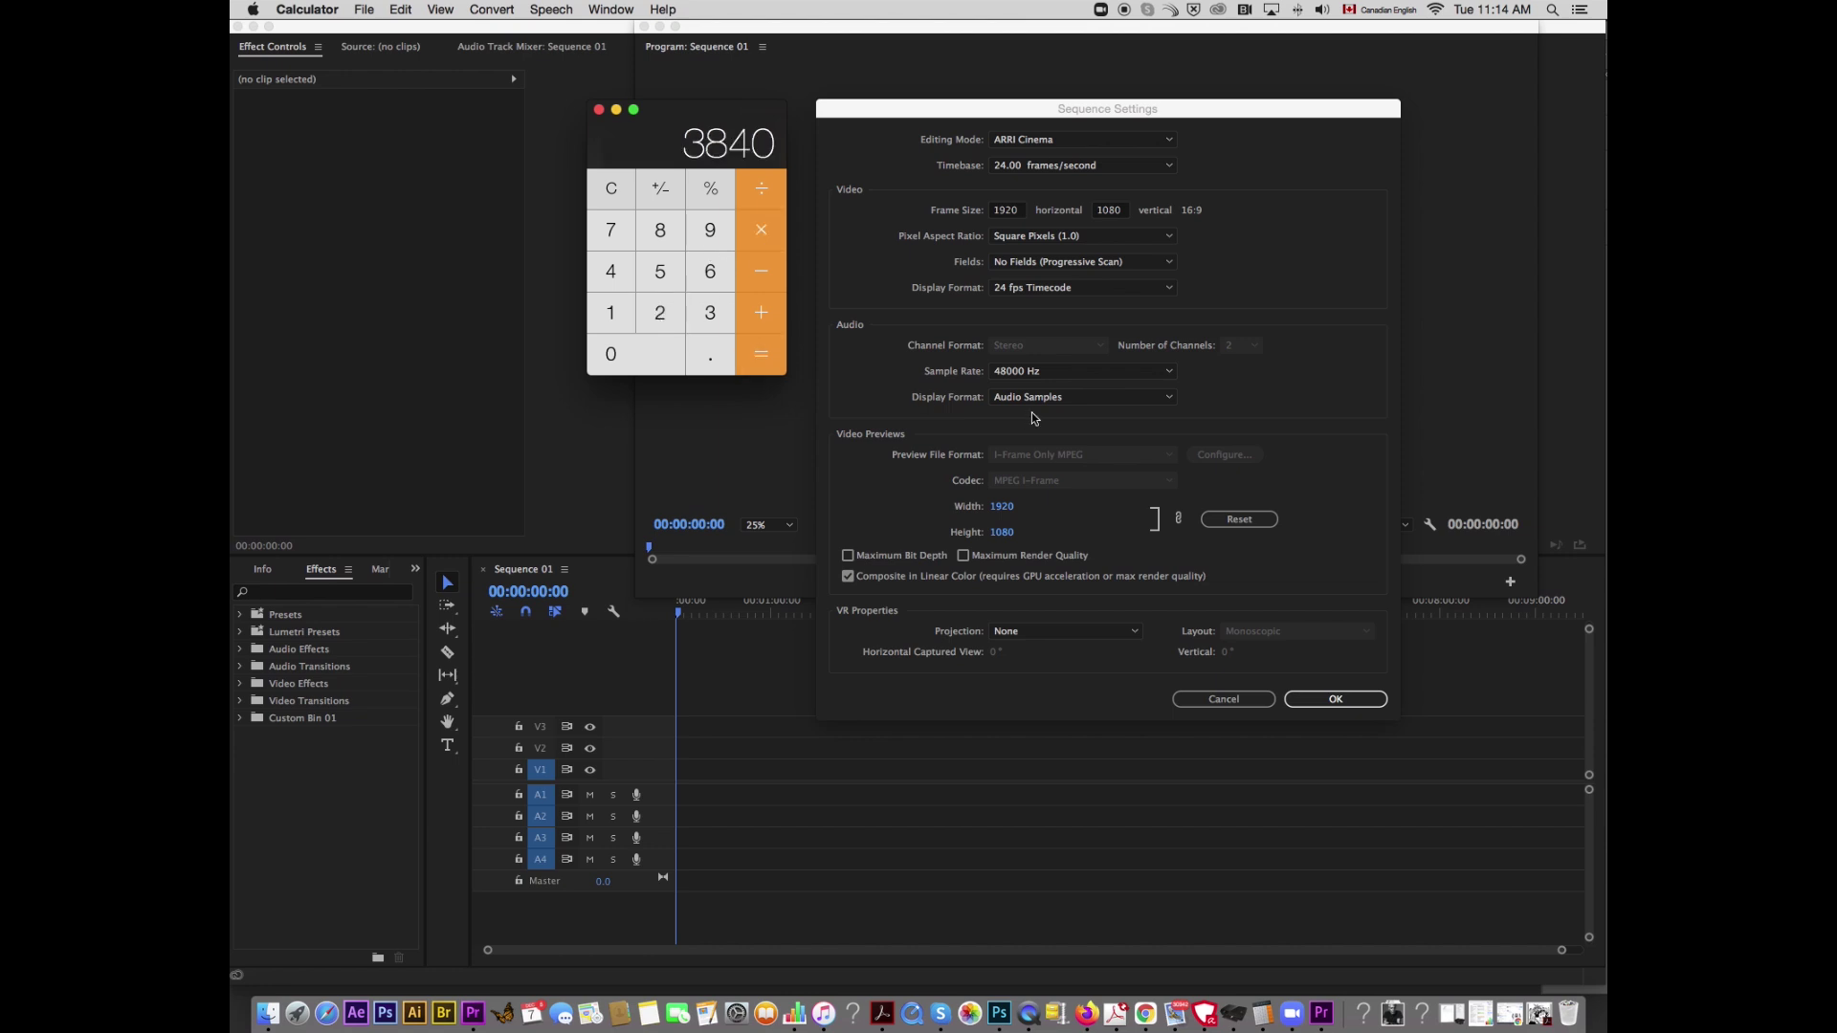
Step: Enter a frame width of 3840 and set fields to Upper Field First
double_click(993, 215)
type("3840")
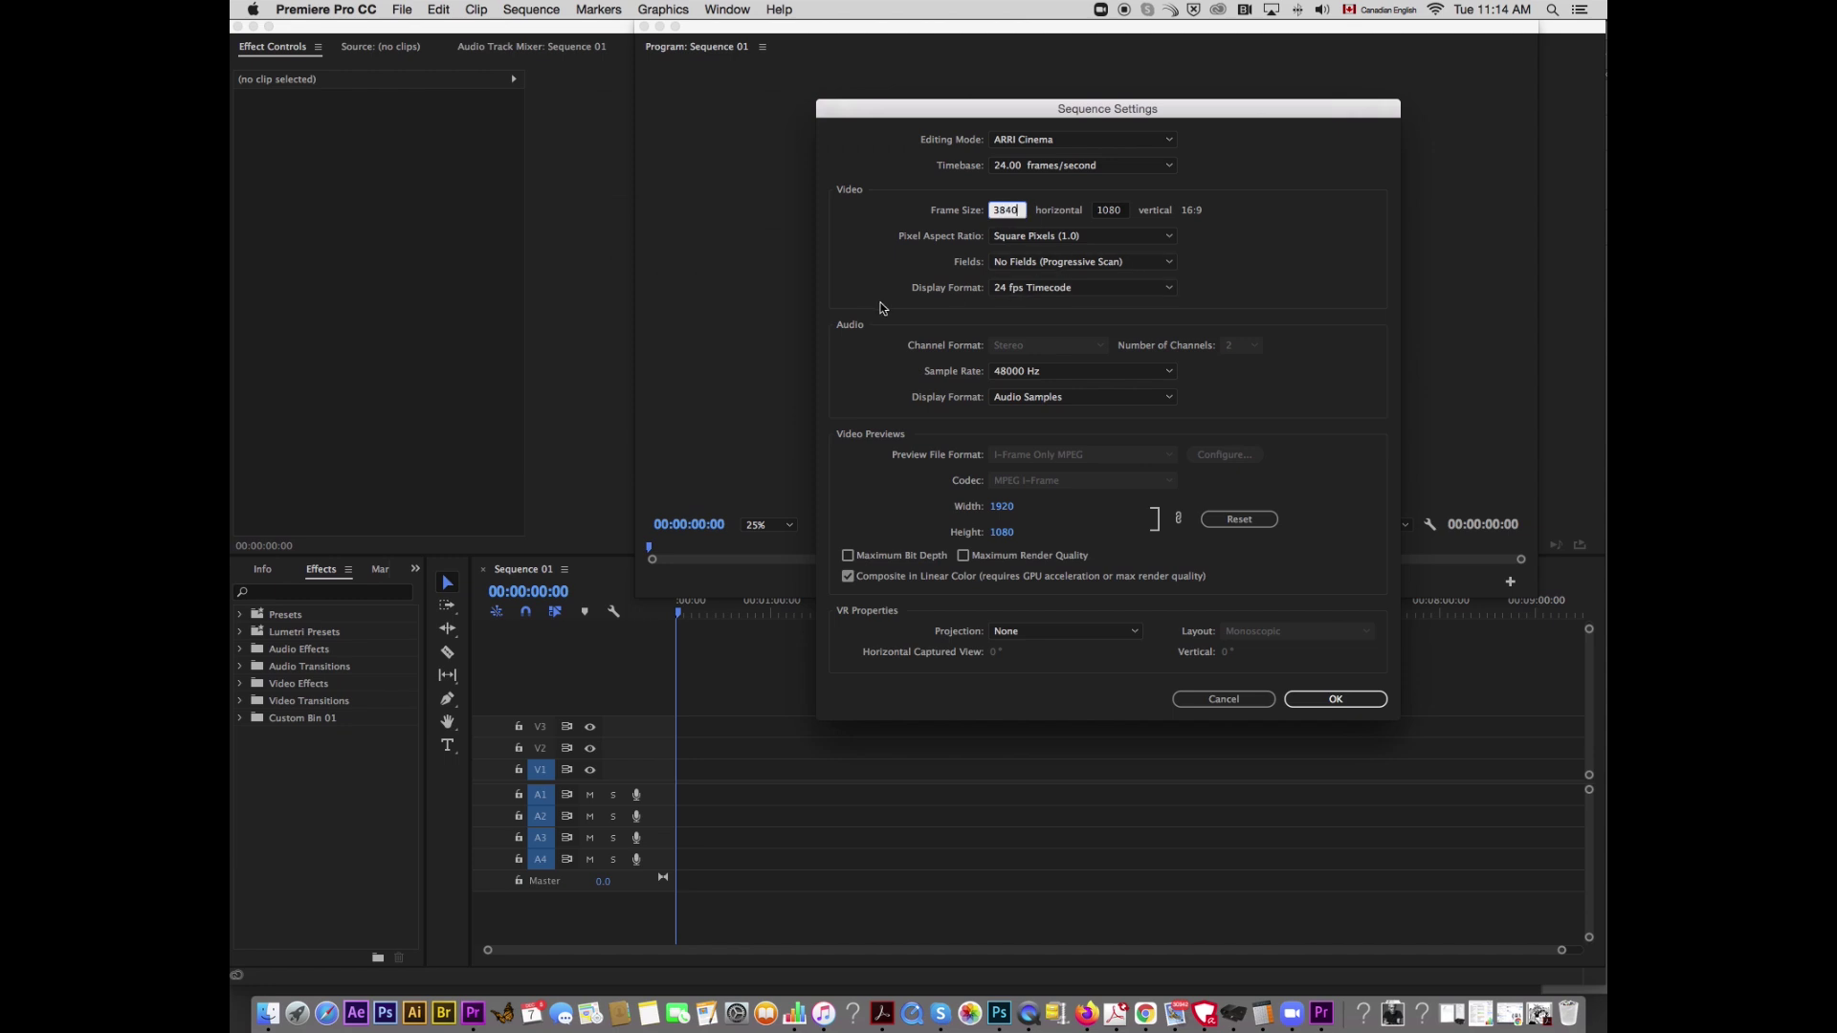
left_click(1081, 262)
left_click(1052, 278)
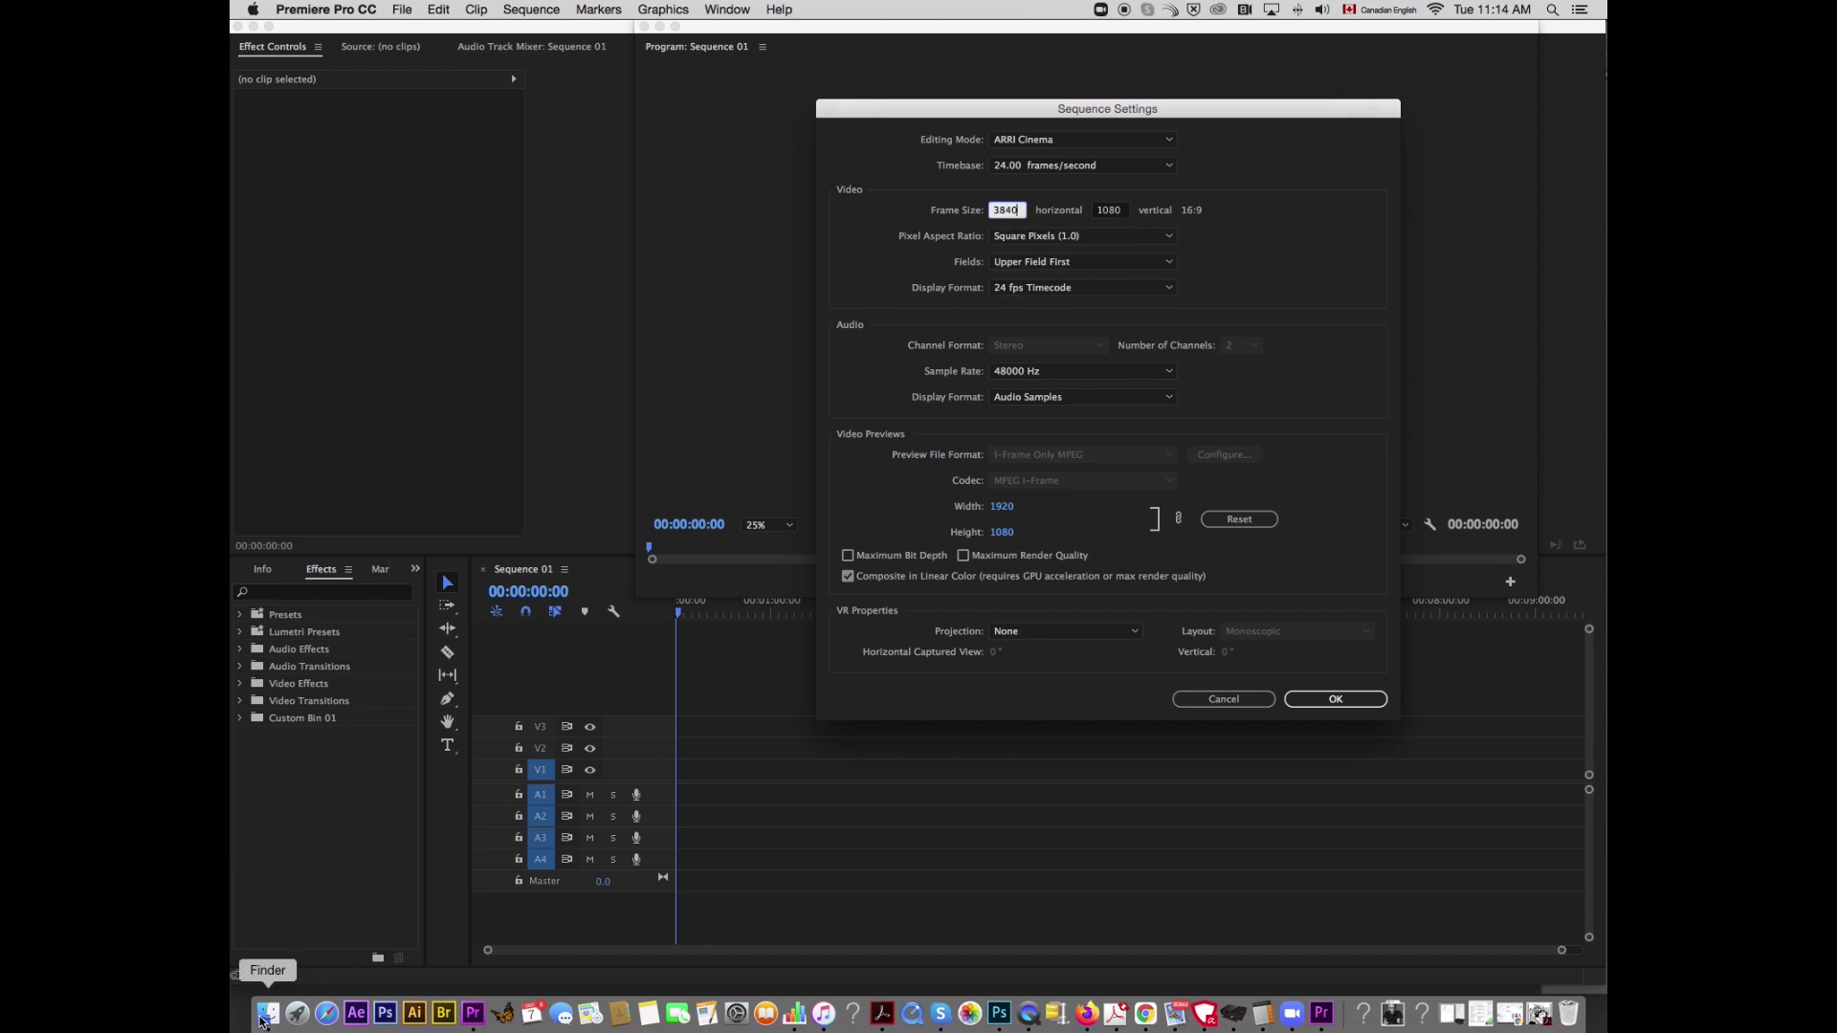
Step: Double 1080 to 2160 in Calculator
key("super+Tab")
type("10")
left_click(658, 232)
left_click(605, 353)
left_click(761, 231)
left_click(670, 315)
left_click(758, 352)
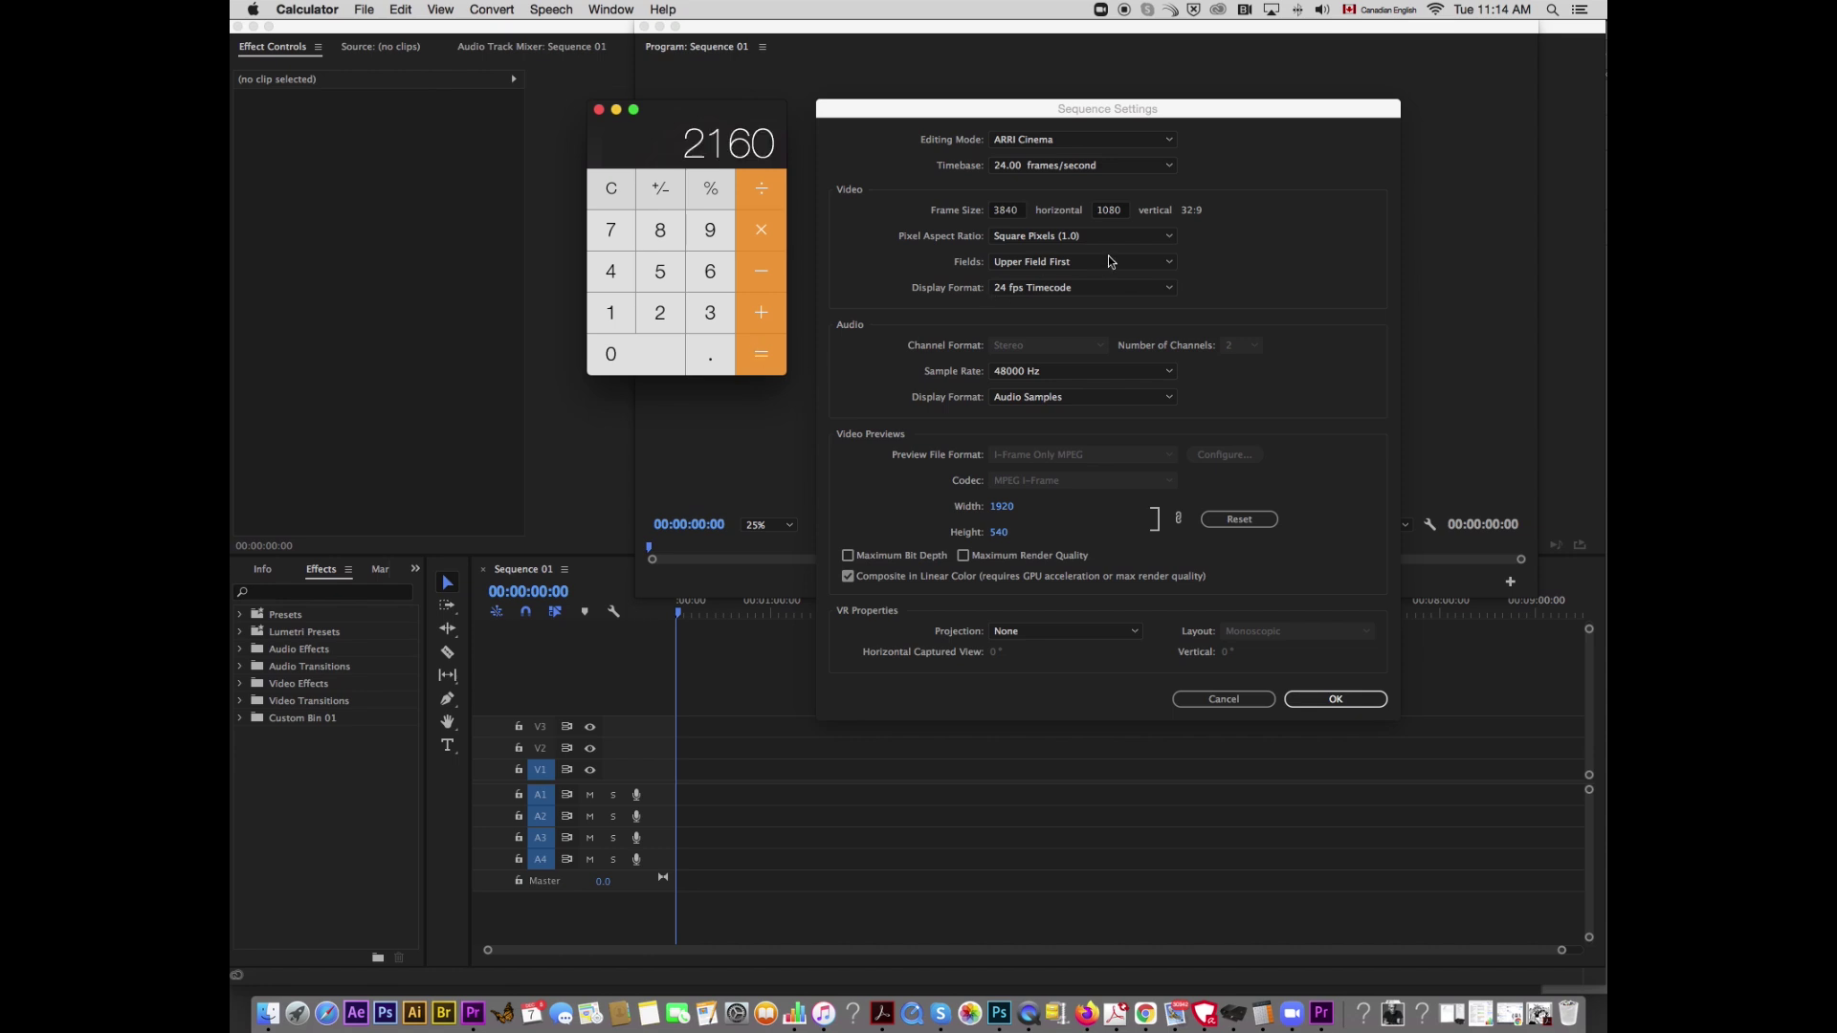
Step: Enter frame height 2160, set 24 fps Timecode display, and apply the sequence settings
left_click(1118, 212)
type("216")
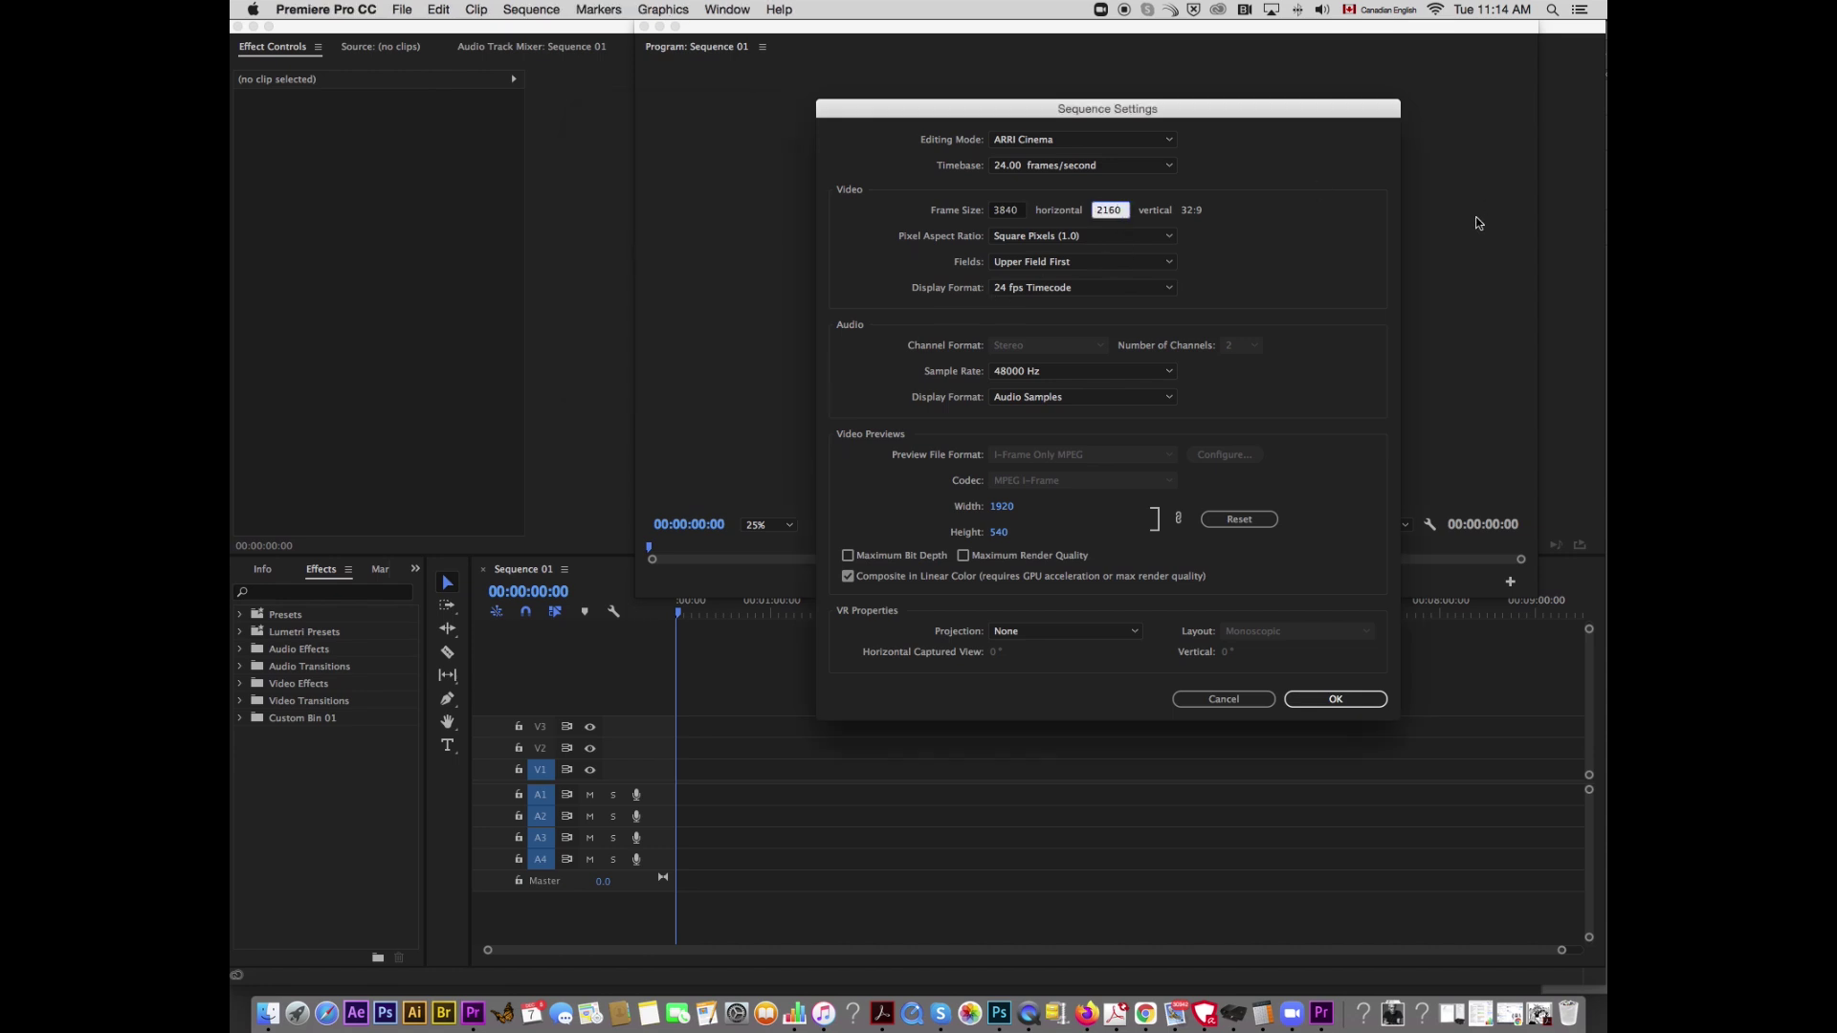
left_click(1047, 287)
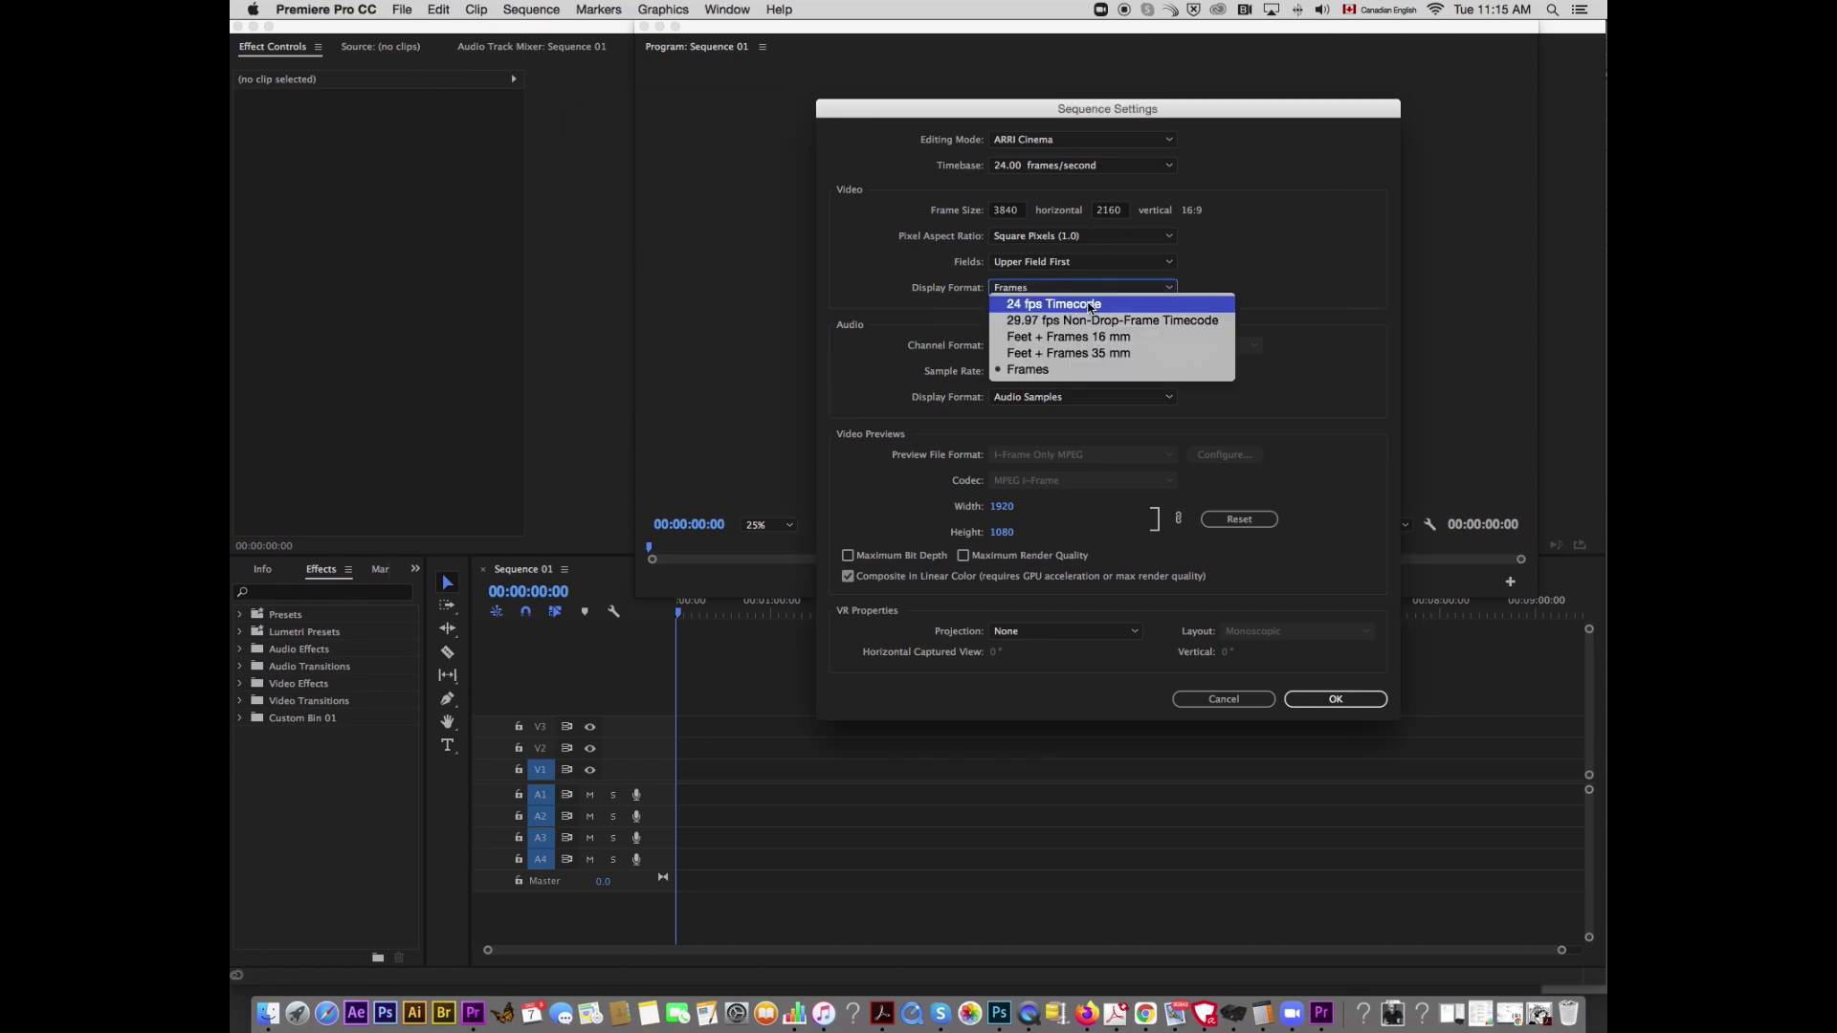
left_click(1091, 304)
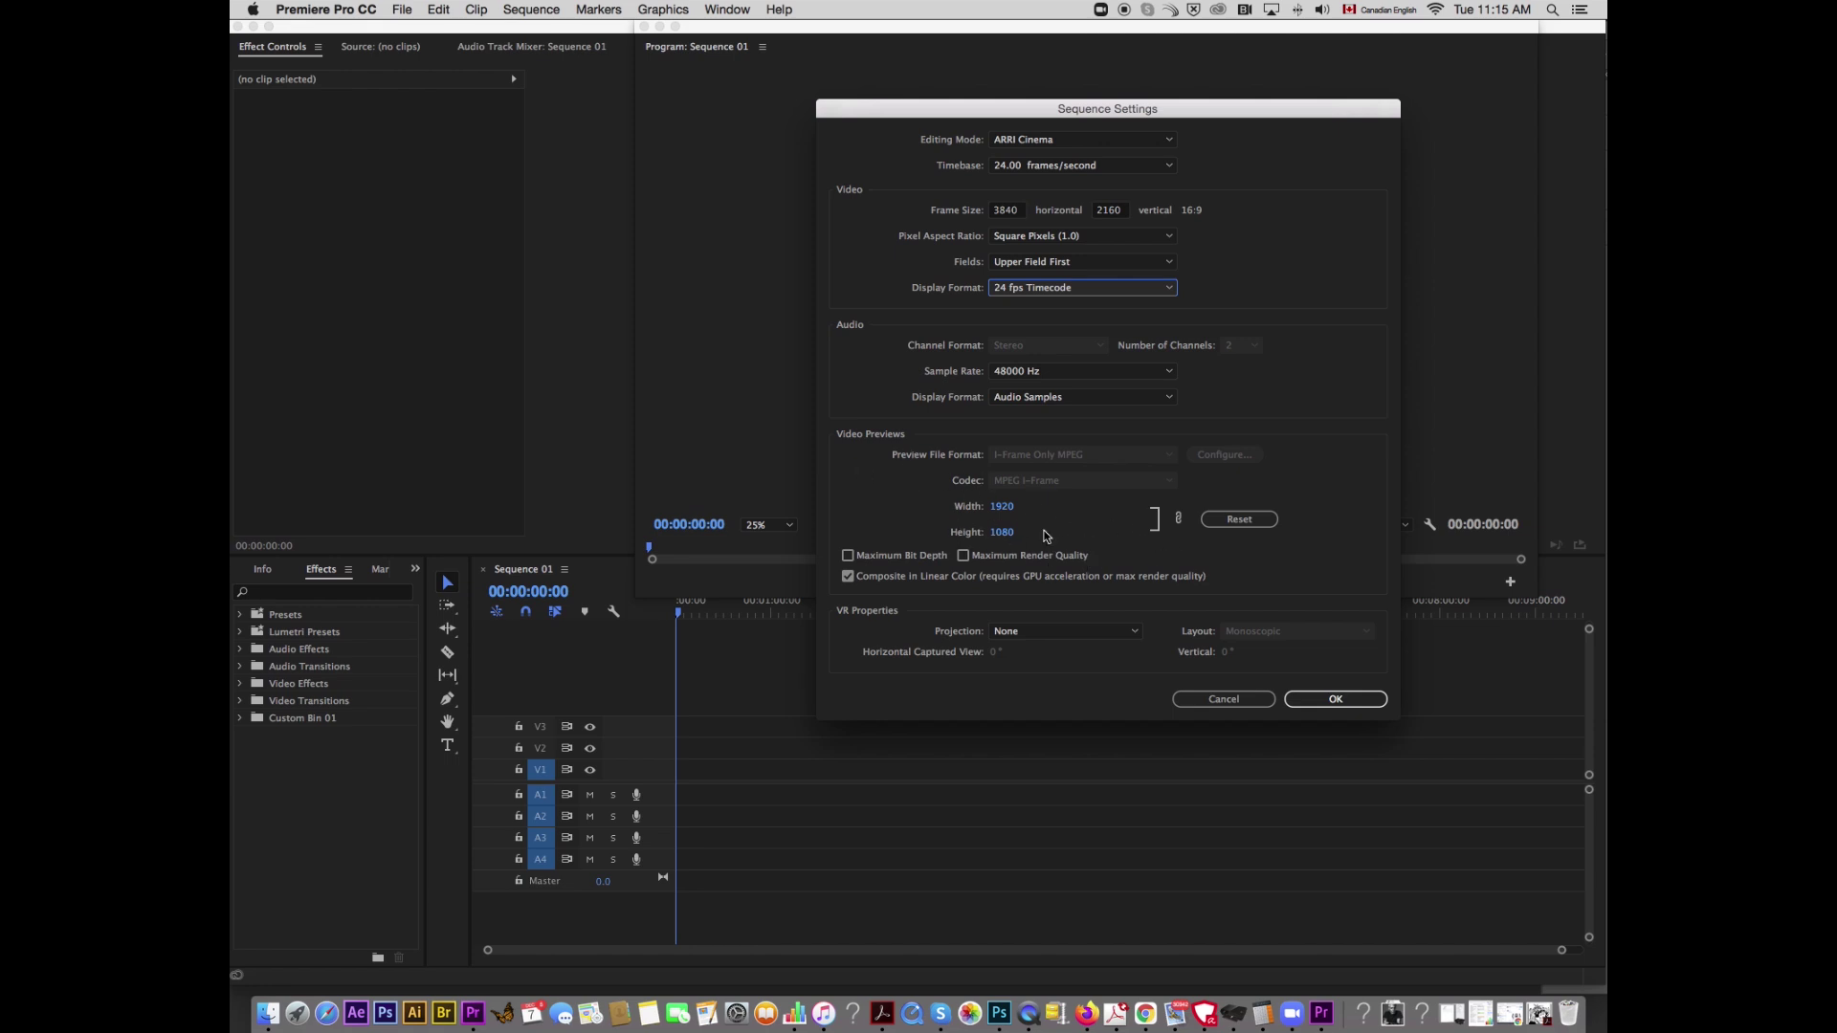
left_click(1323, 704)
Step: Drag New Recording 97.m4a from Finder's EDIT folder onto the sequence's audio track
left_click_drag(906, 63, 957, 63)
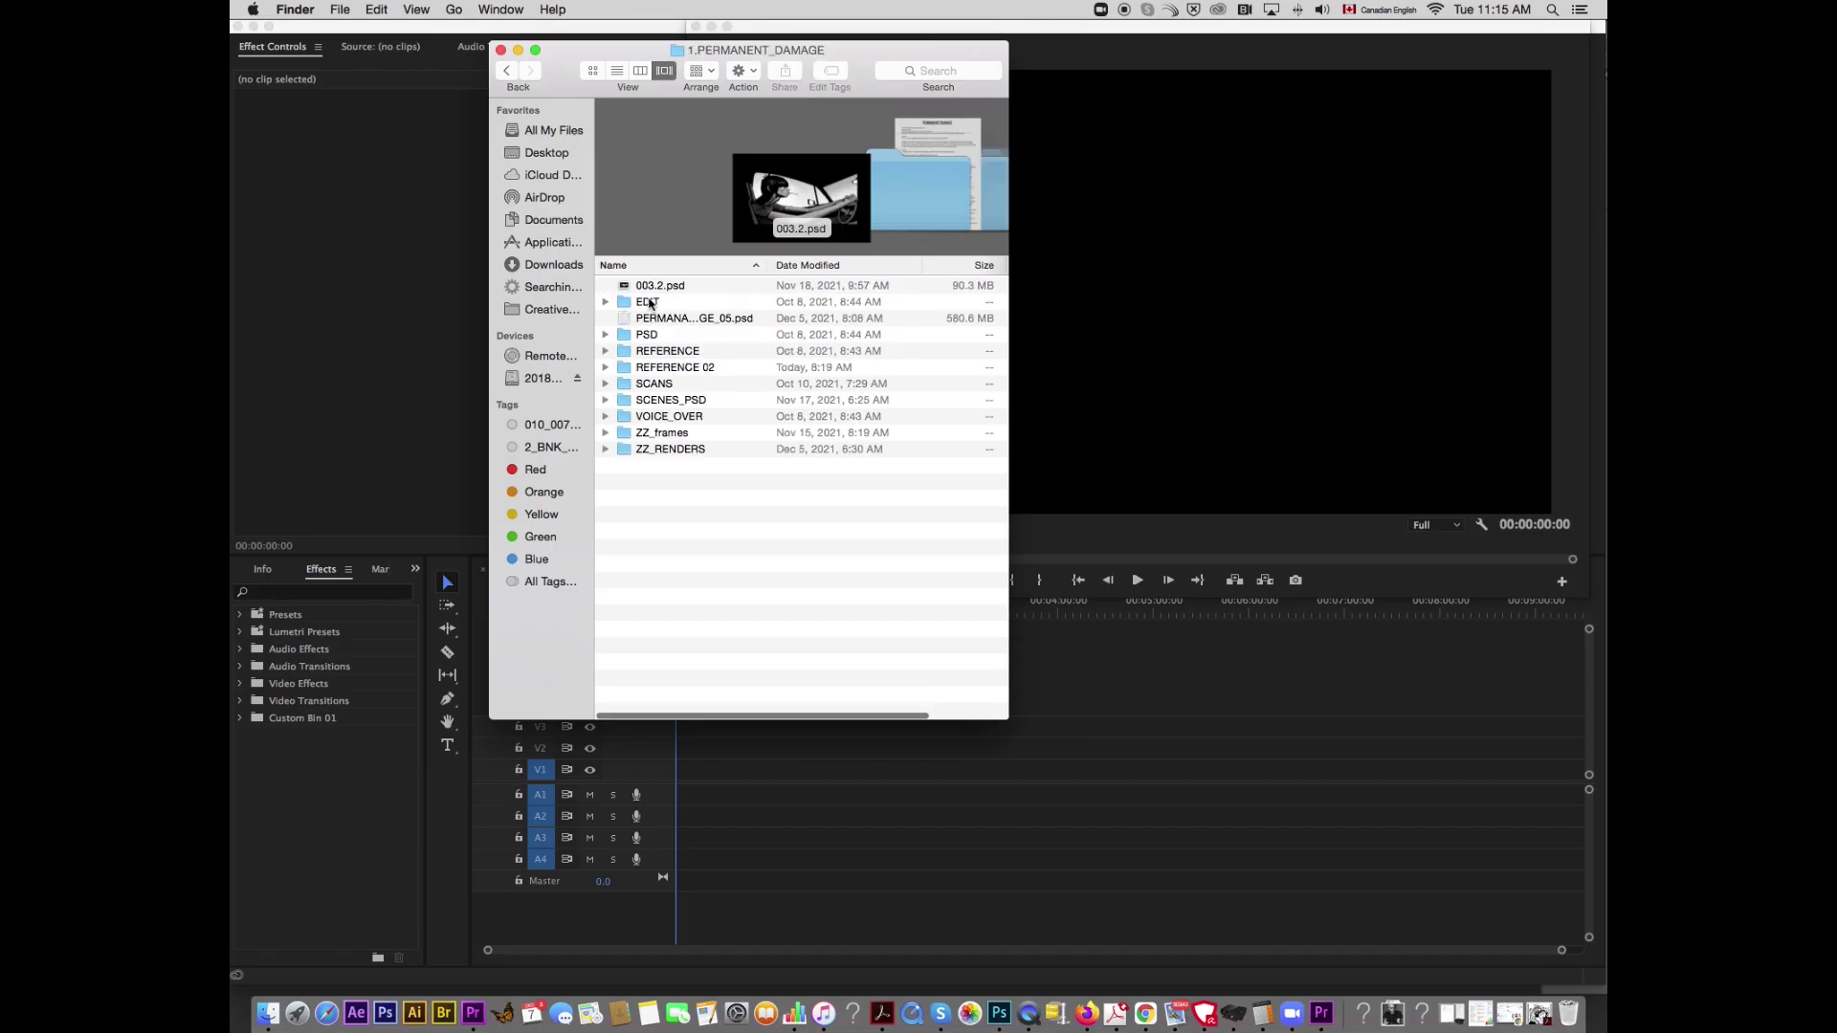
left_click(649, 302)
double_click(649, 302)
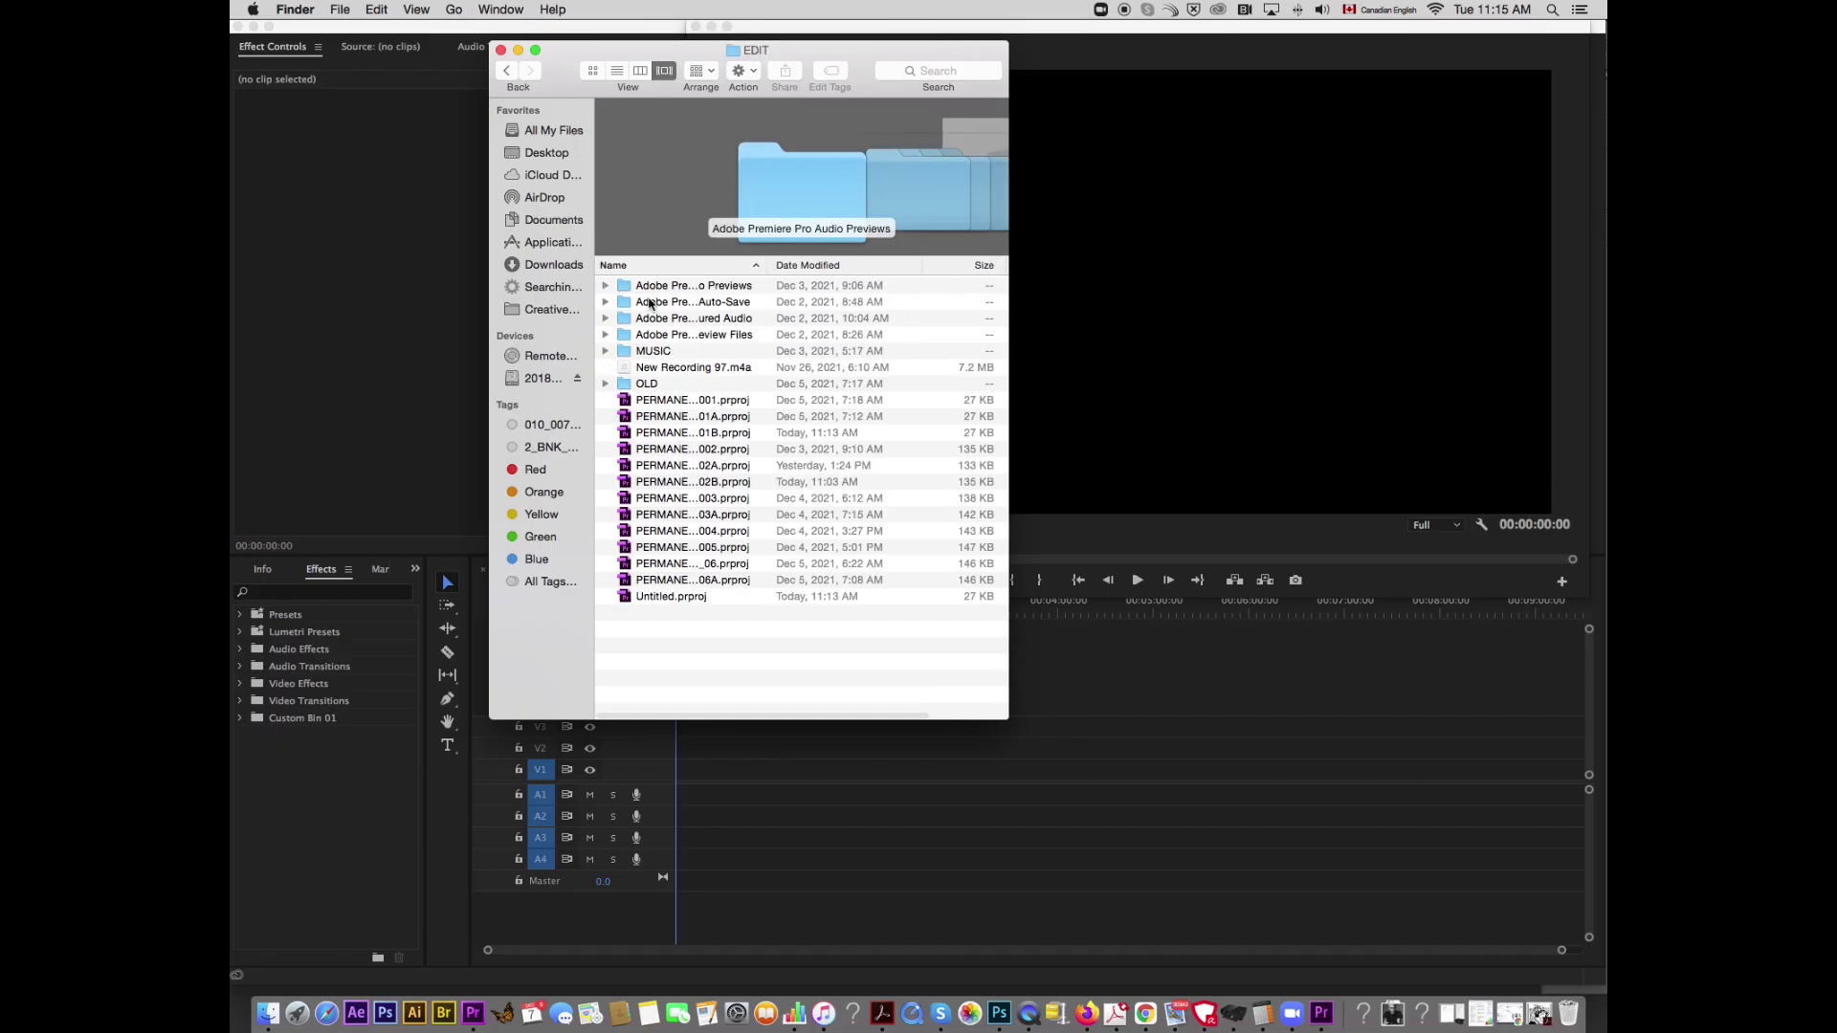
left_click(717, 370)
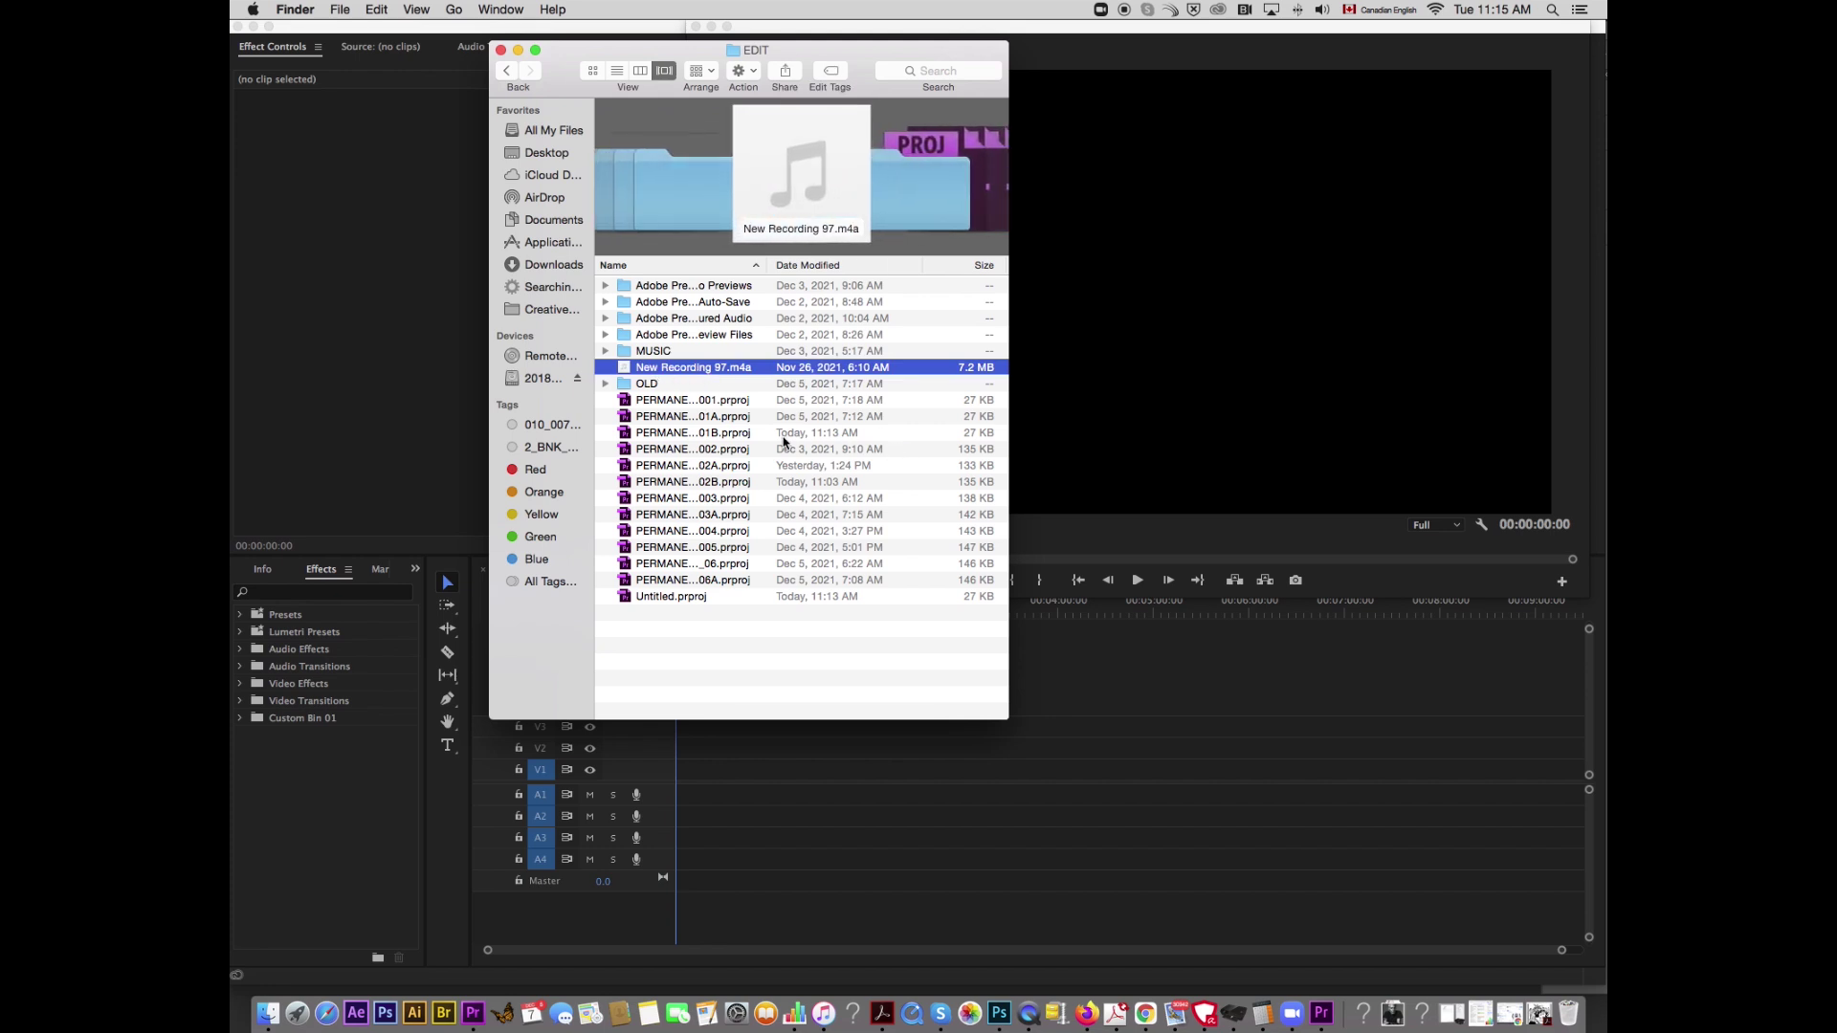
left_click_drag(627, 369, 689, 844)
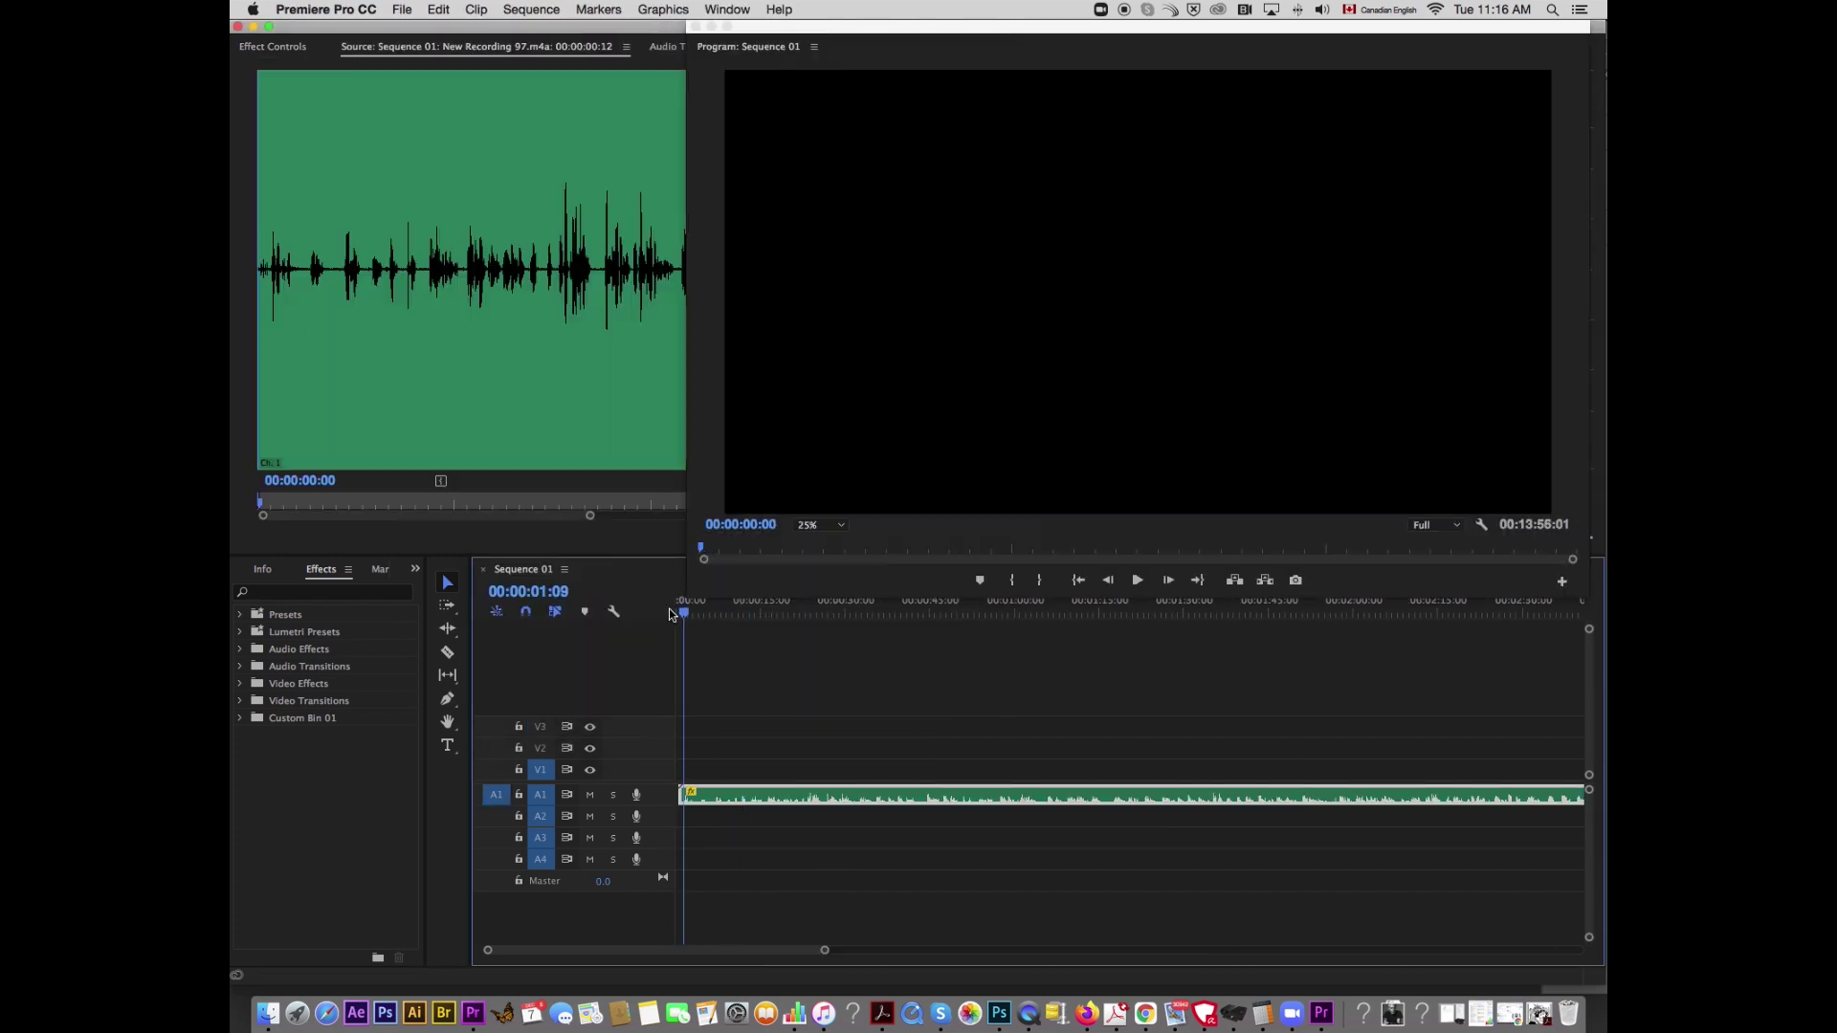
left_click(674, 614)
Step: Adjust the voice-over clip's audio gain and play it back
left_click_drag(824, 950, 1461, 946)
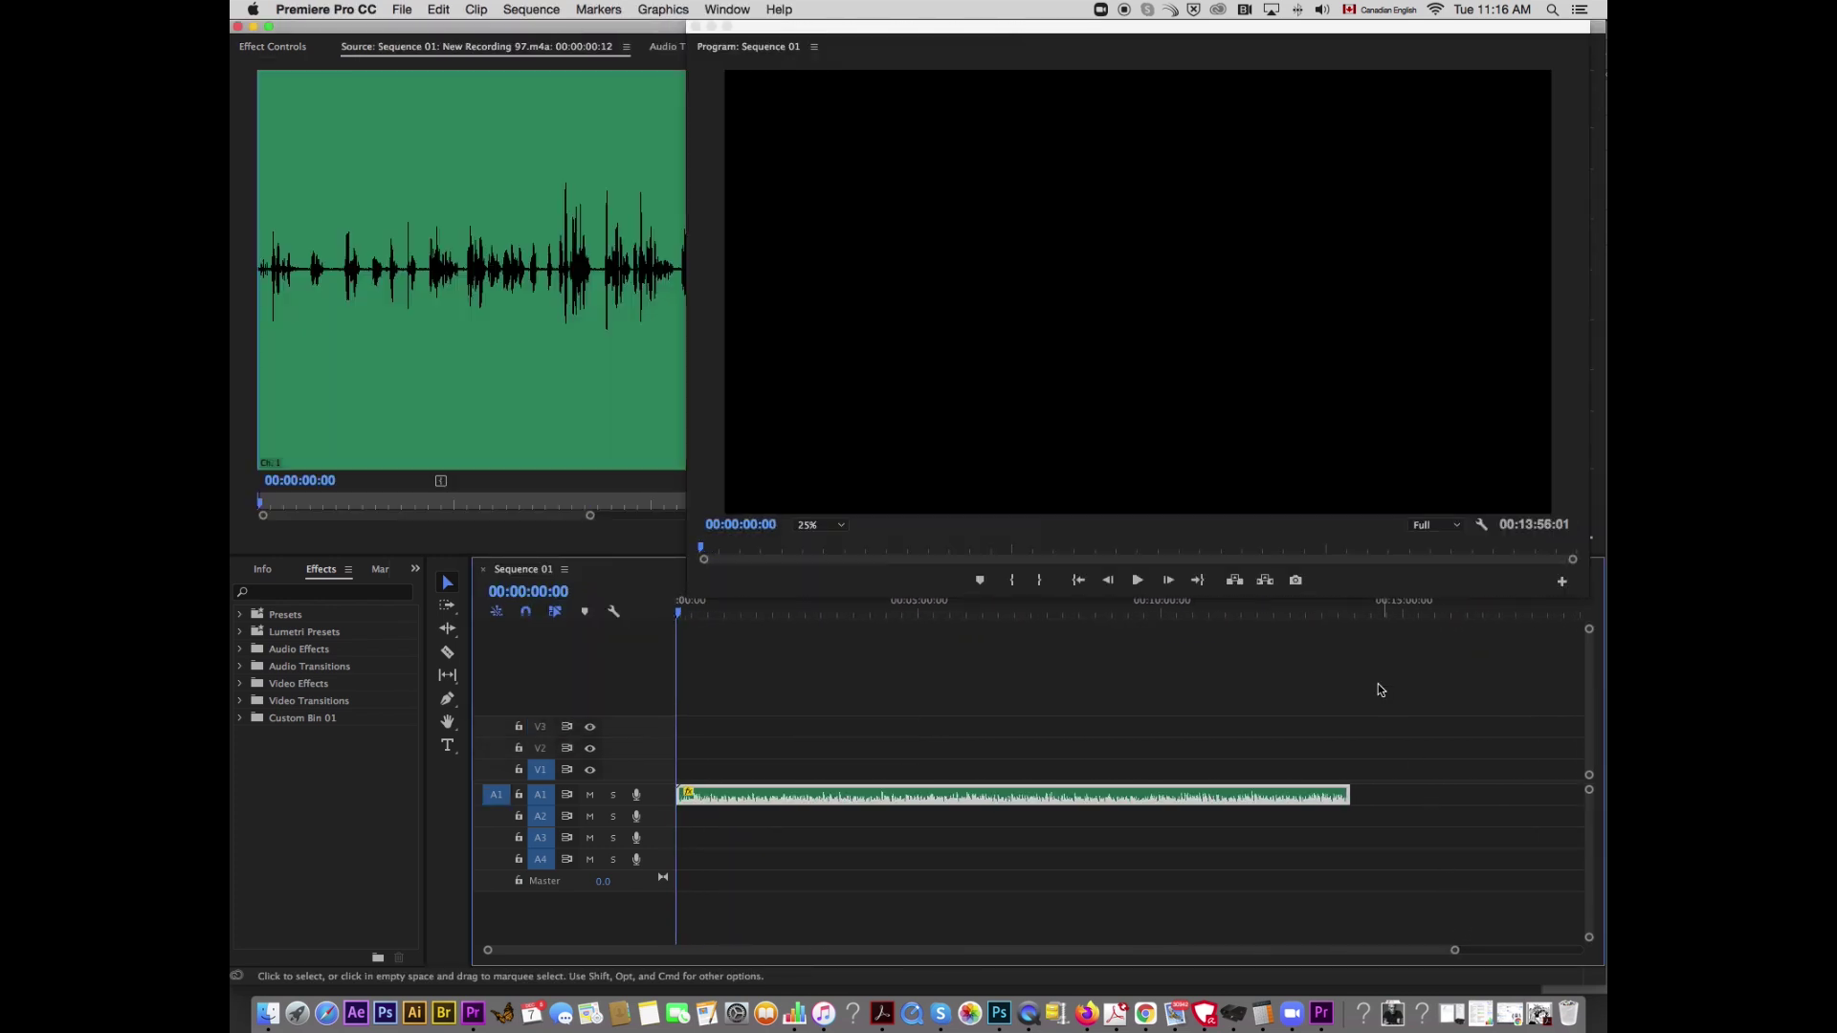
mouse_move(1334, 610)
left_mouse_down()
mouse_move(1355, 614)
mouse_move(677, 614)
left_mouse_up()
left_click_drag(1456, 954, 1167, 938)
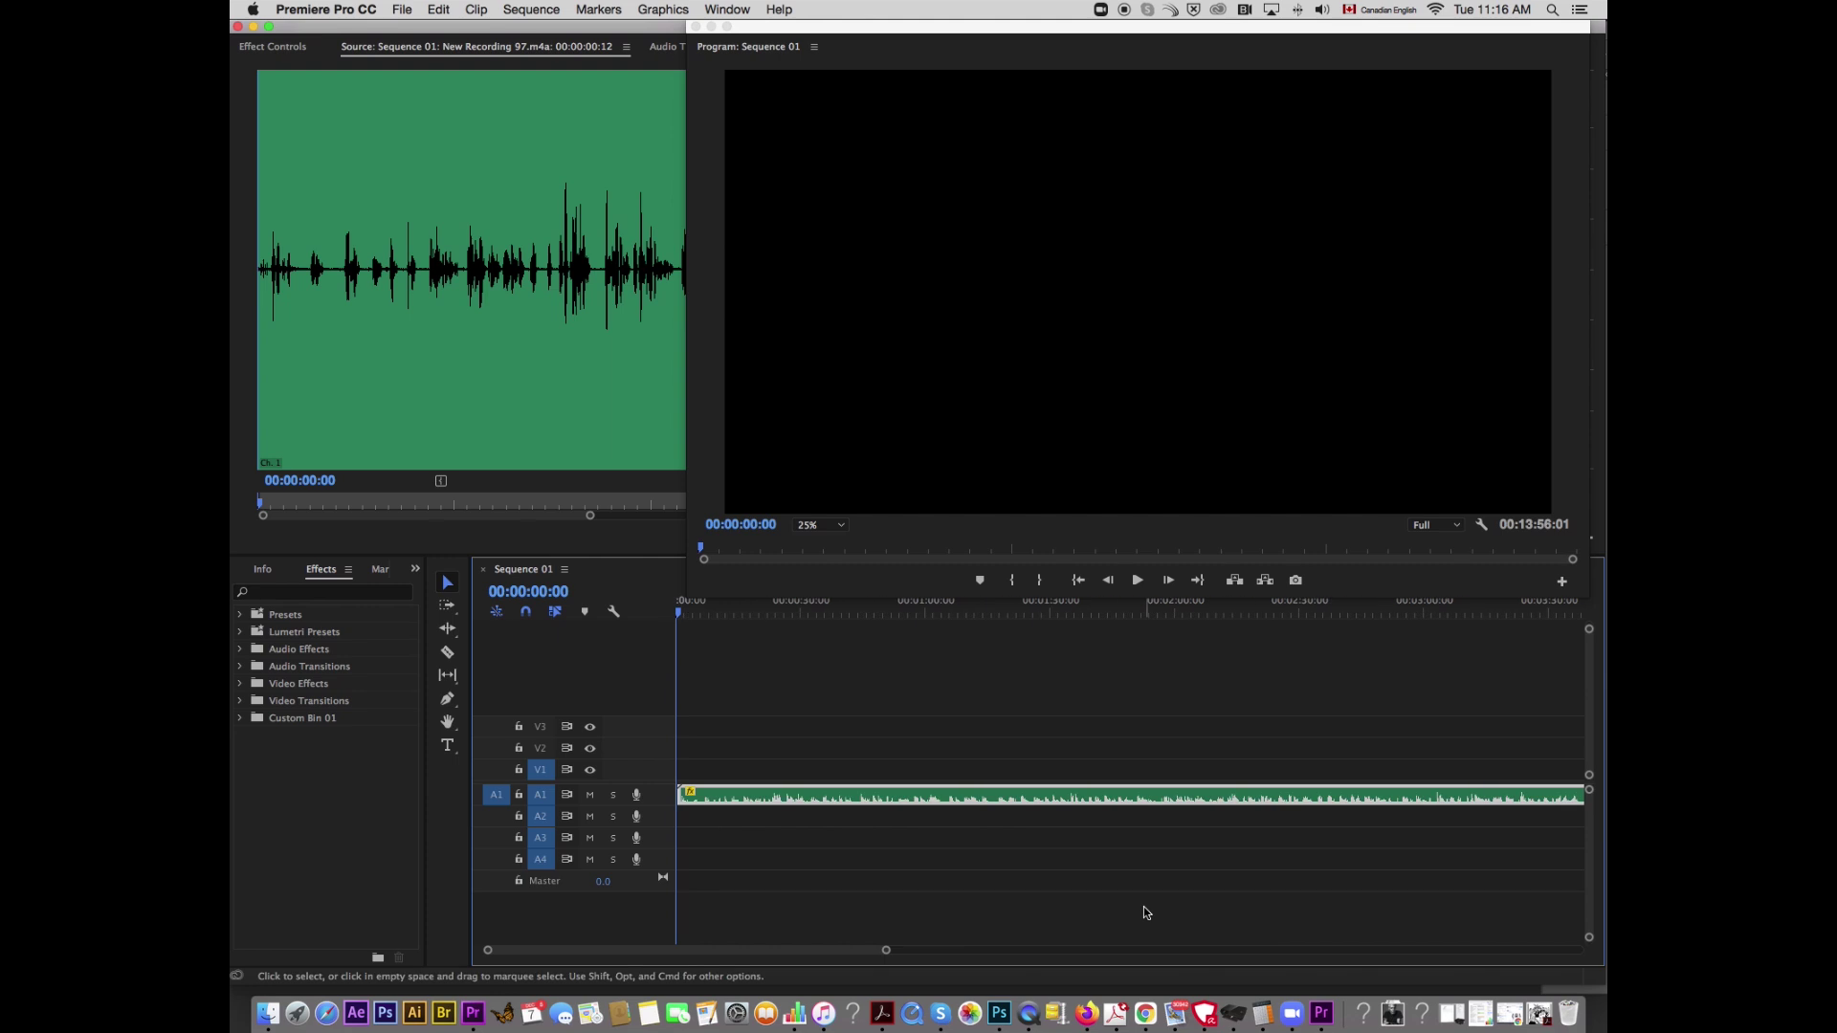
right_click(1136, 800)
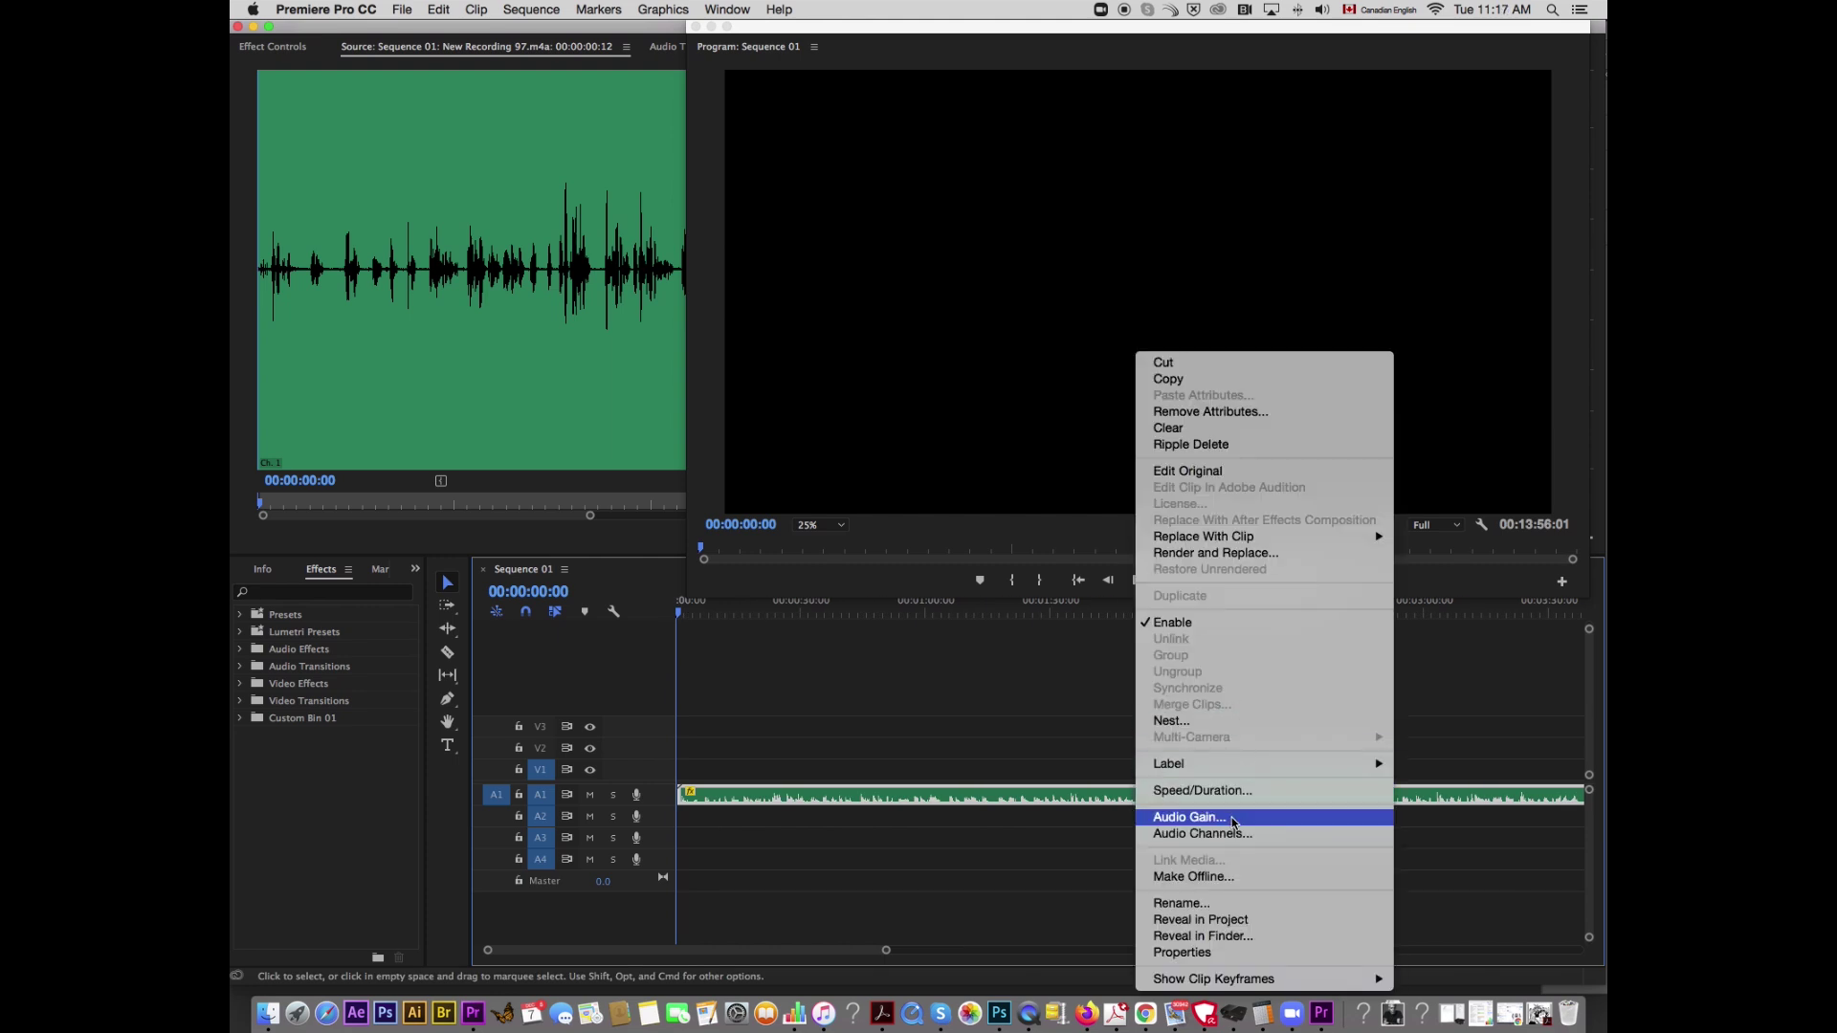
left_click(1265, 819)
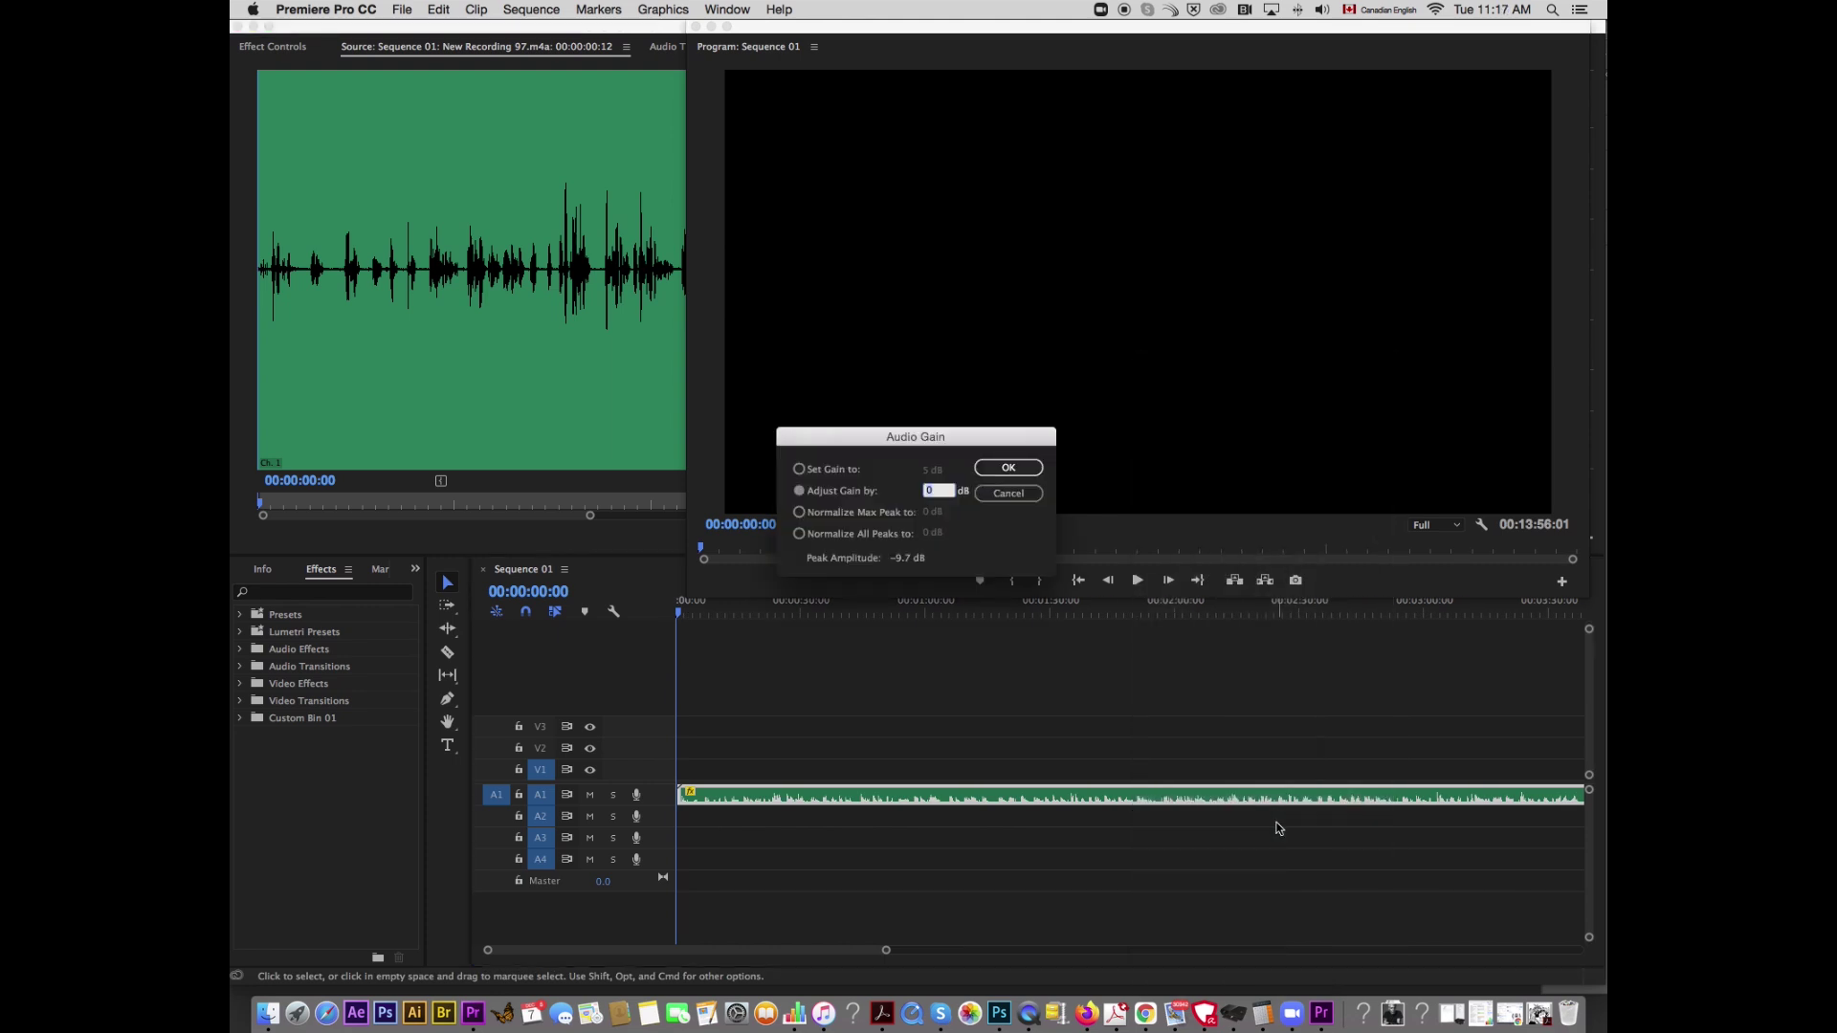
type("-")
left_click(1009, 467)
key("space")
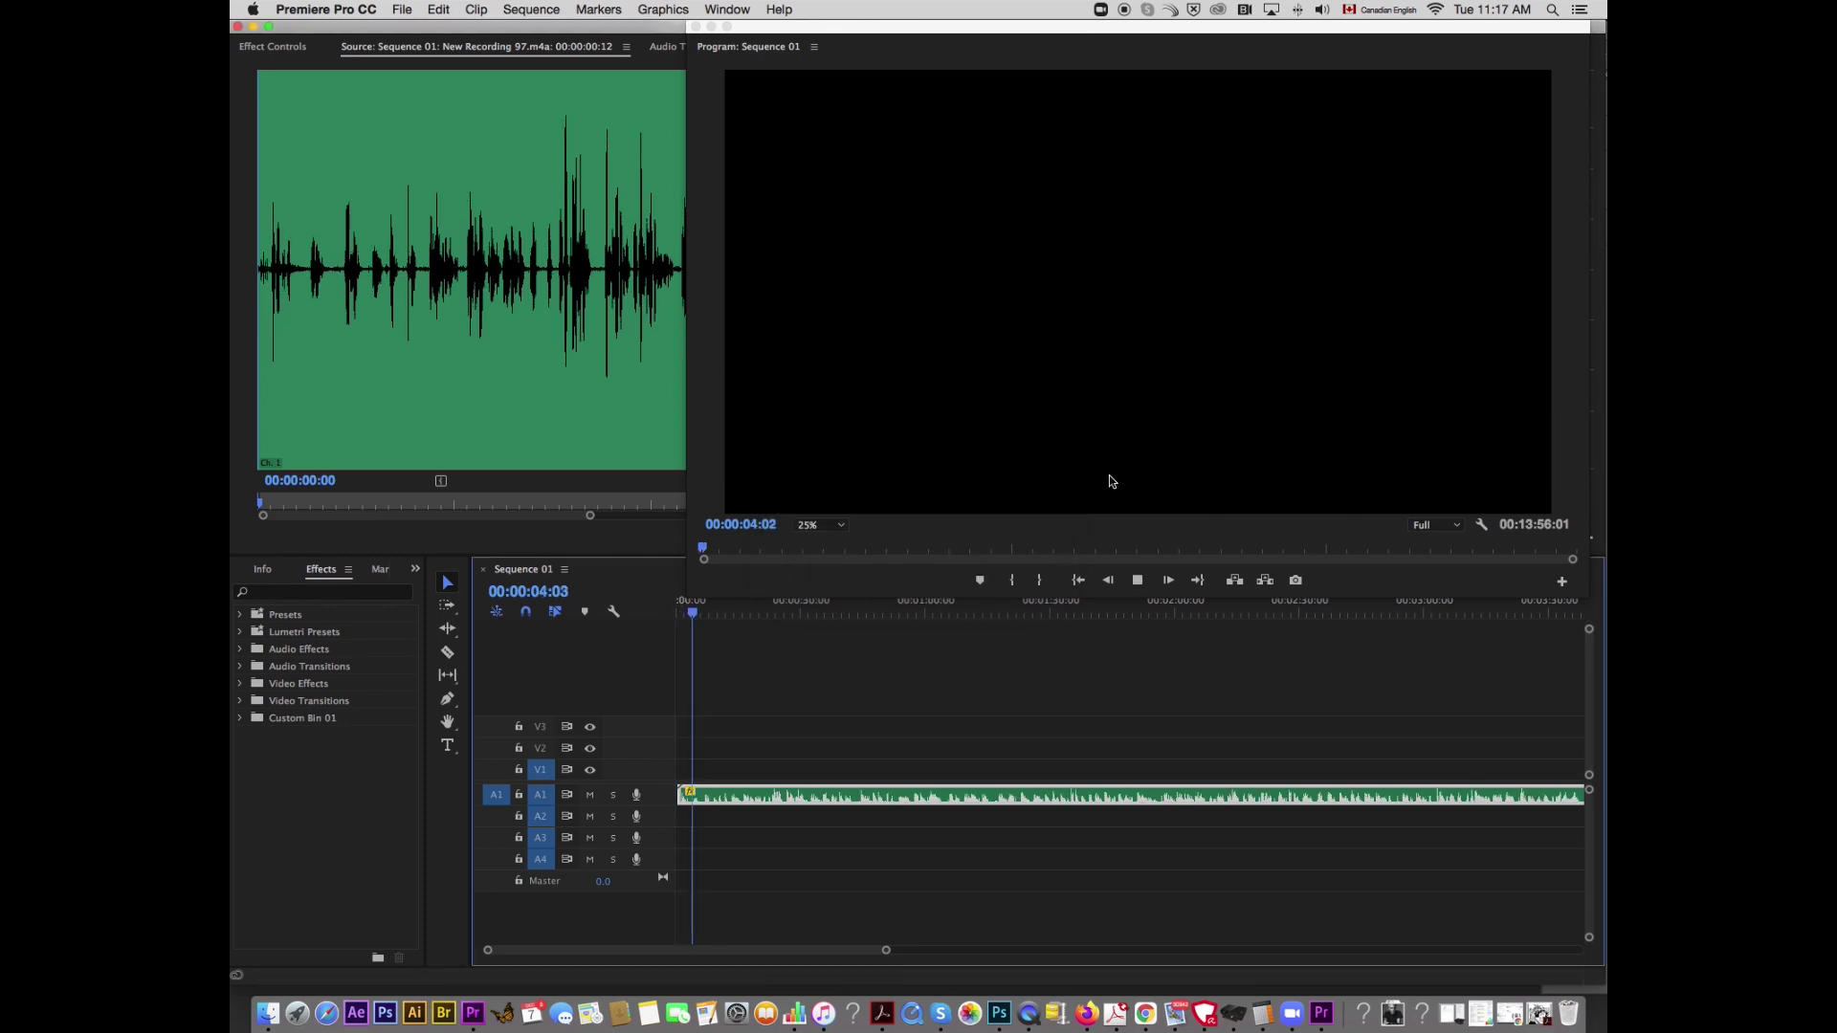
key("space")
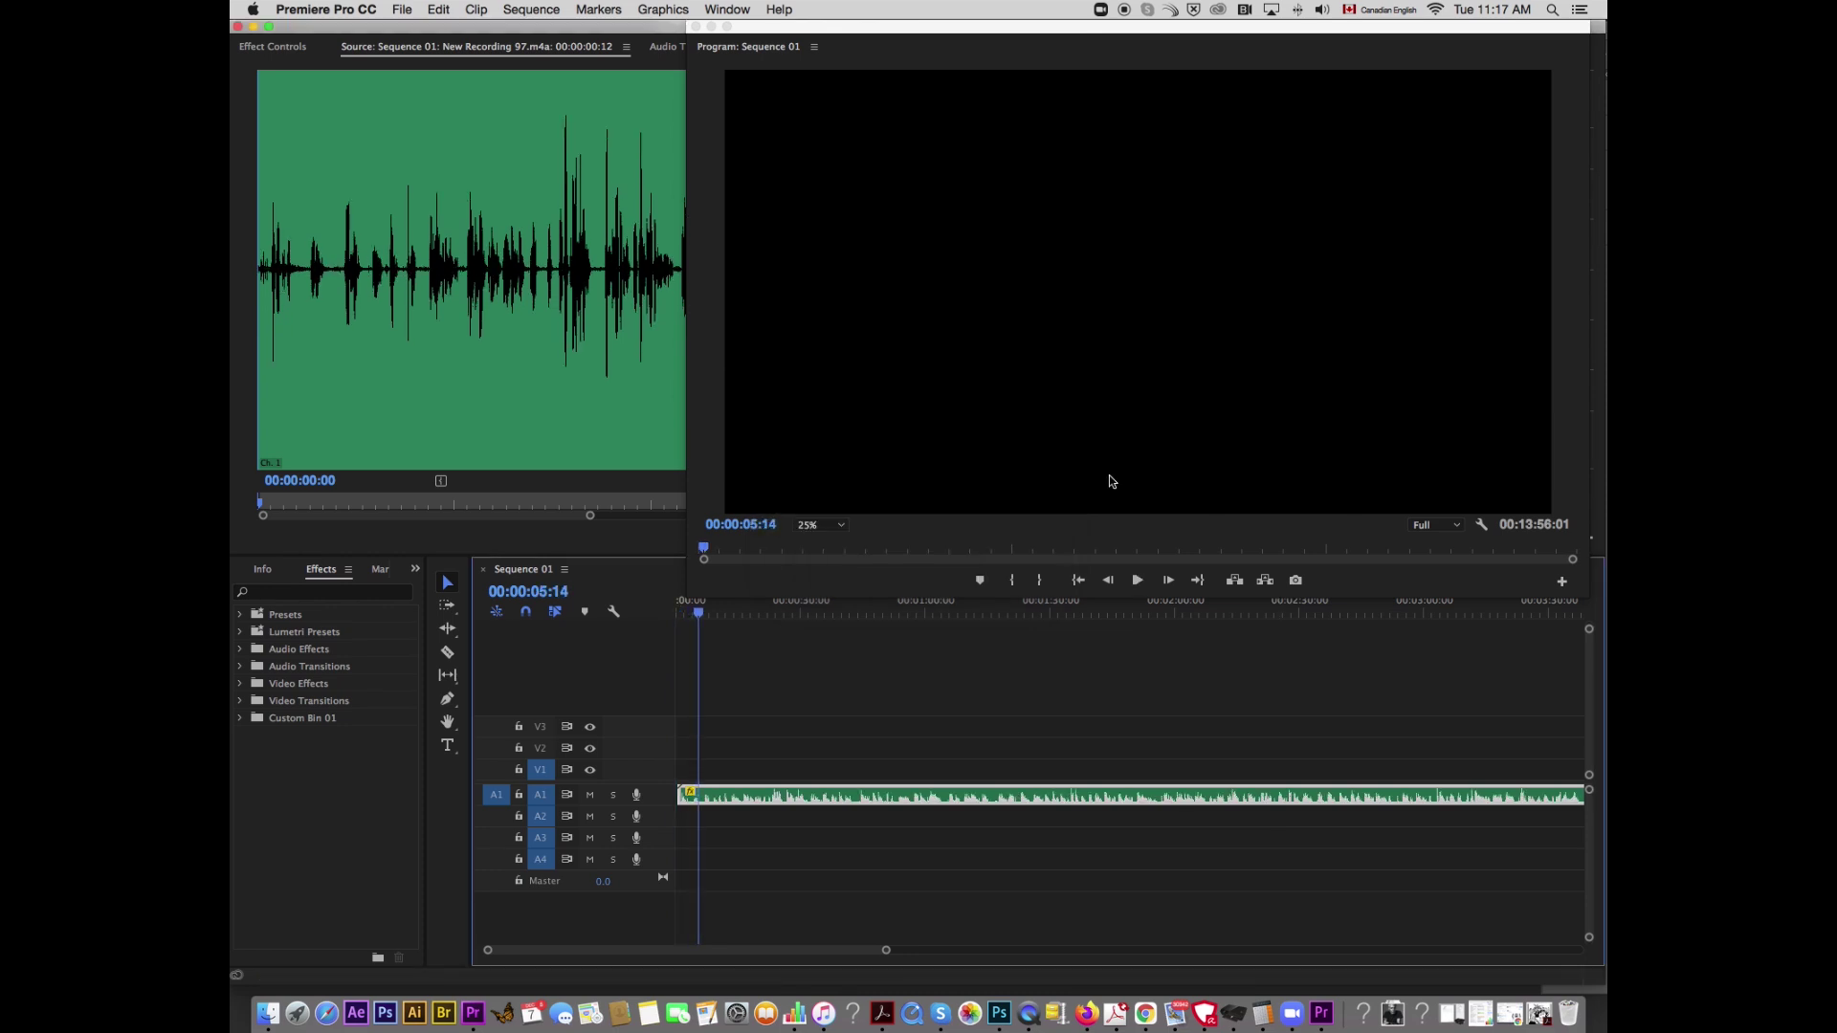
Step: Cut the voice-over at 00:00:04:14, delete the opening piece, and ripple delete the gap
left_click_drag(886, 950, 697, 946)
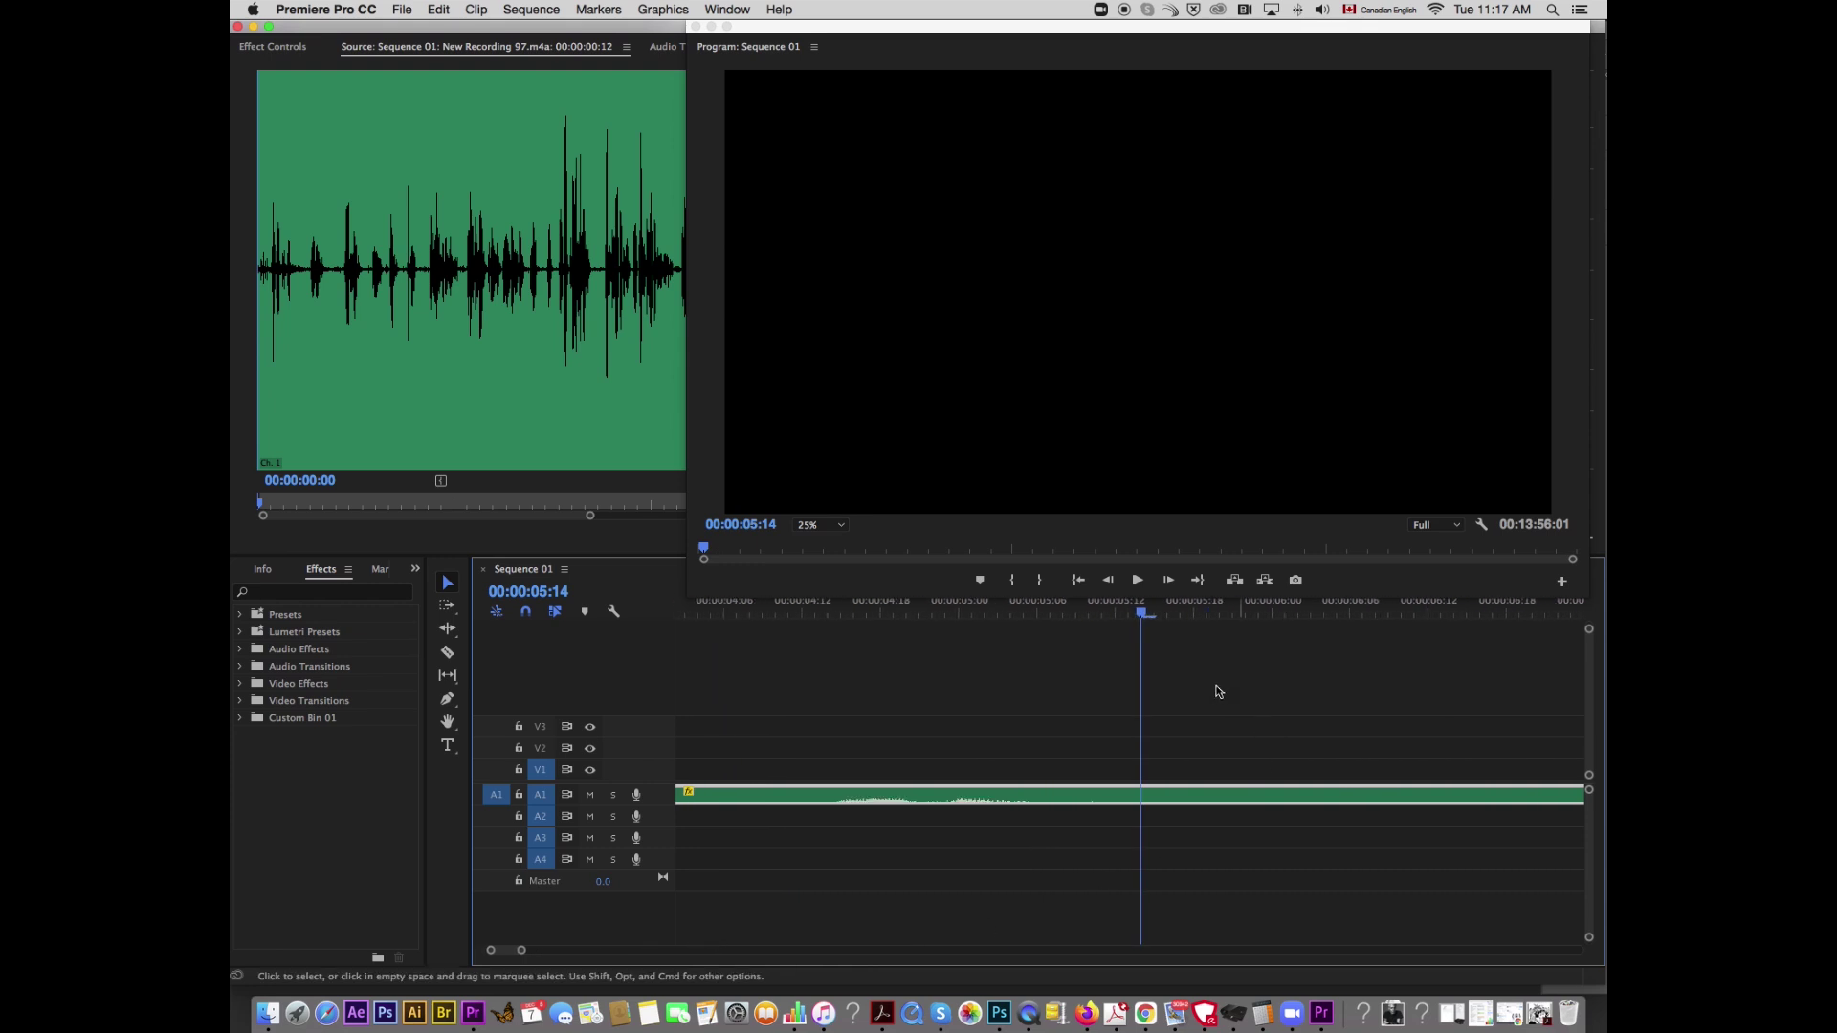
left_click_drag(1143, 610, 829, 610)
left_click(447, 651)
left_click(828, 795)
key("v")
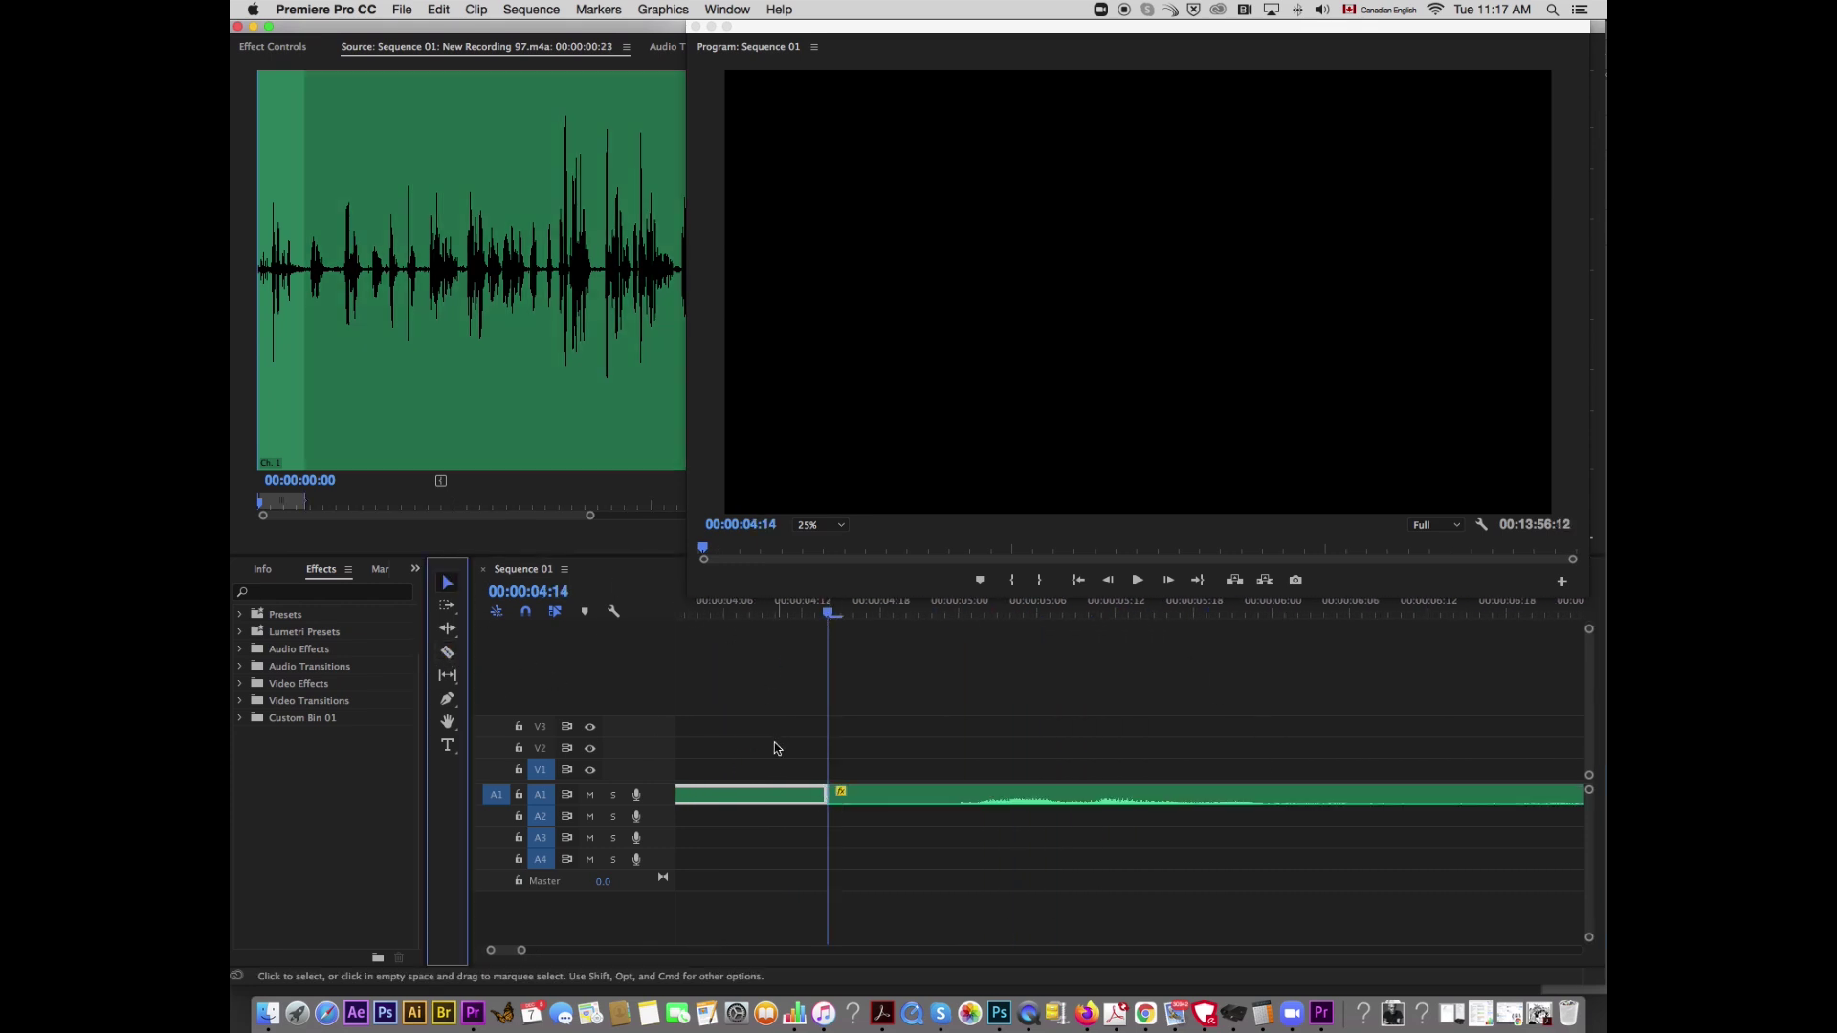
key("Delete")
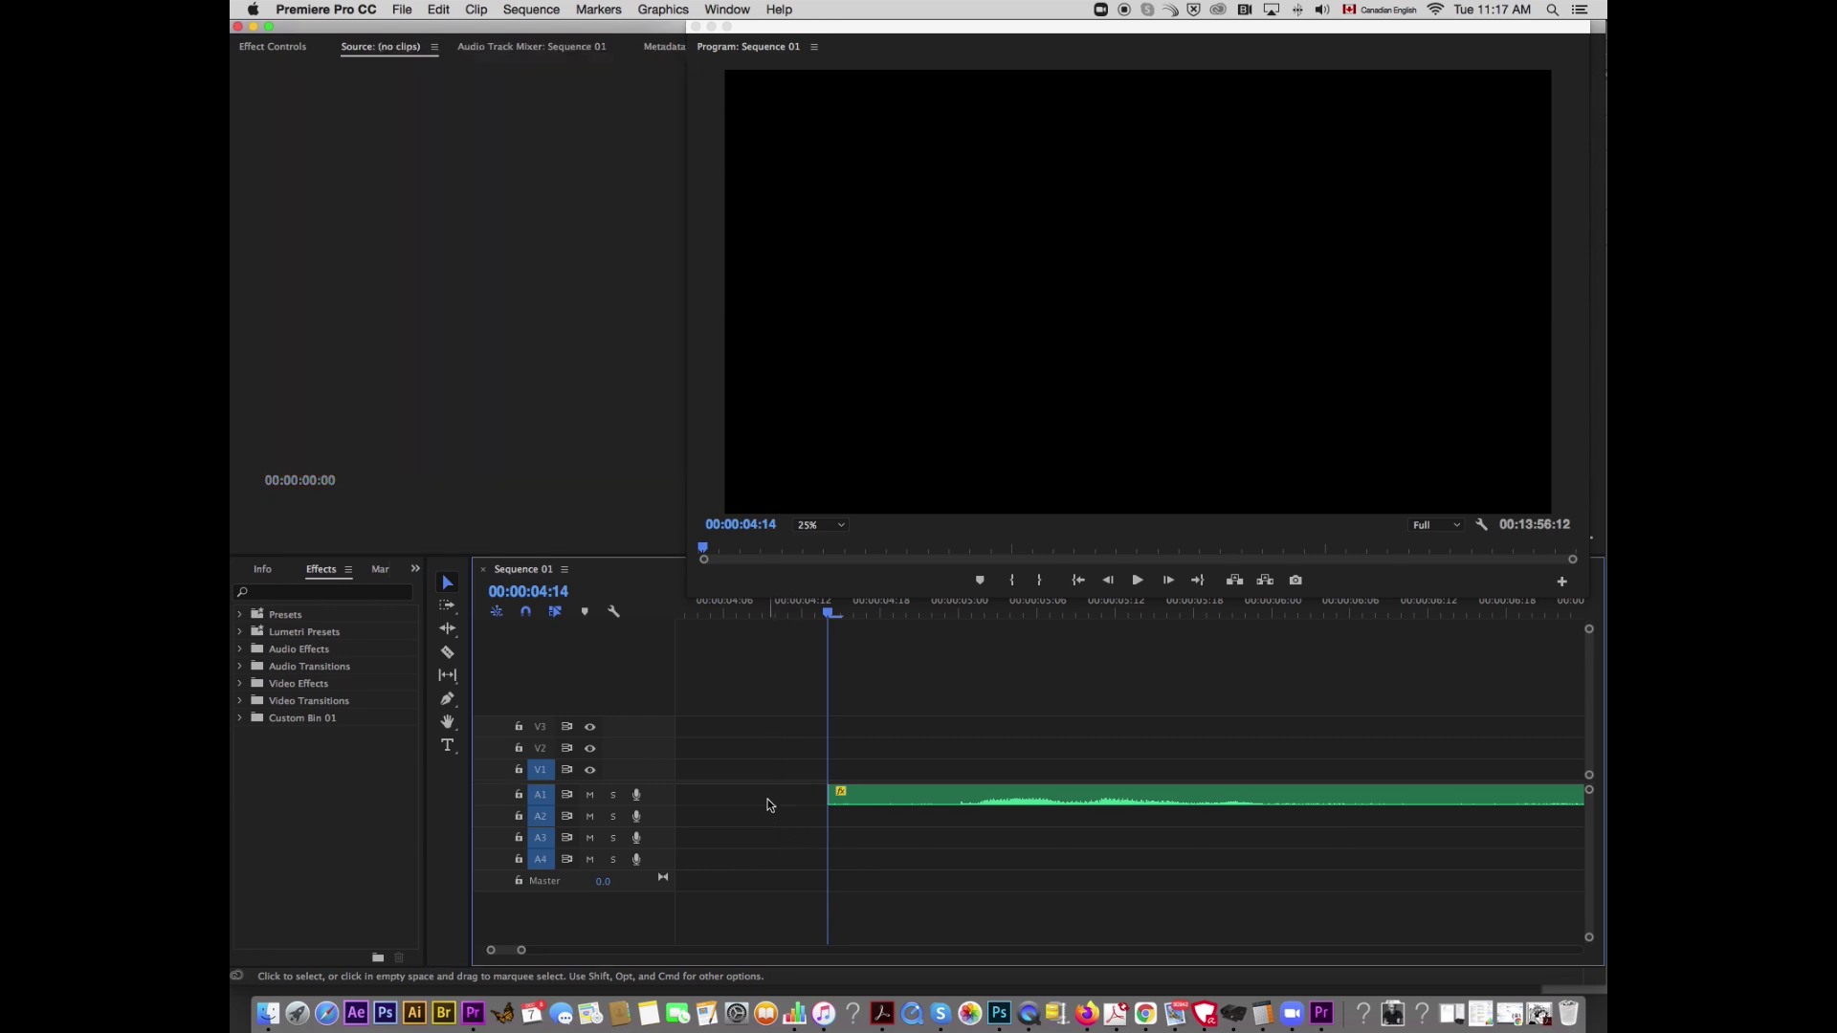
left_click(770, 800)
right_click(763, 799)
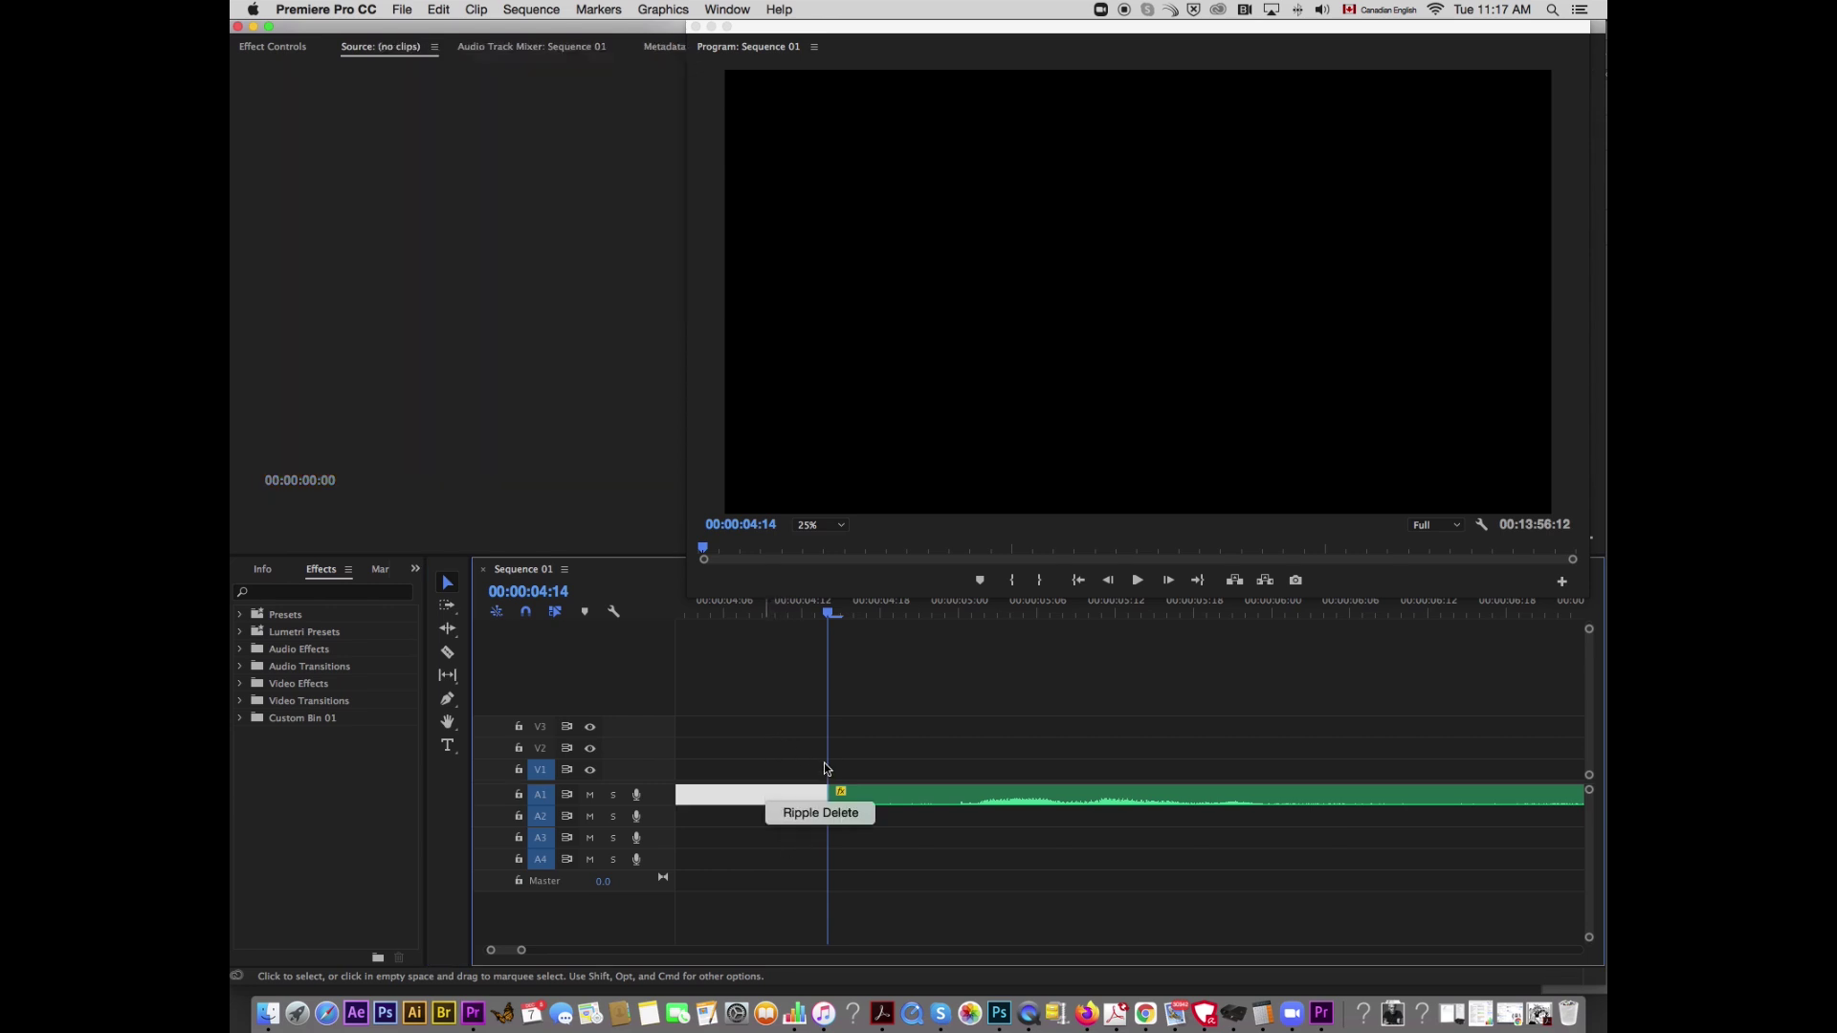
left_click(832, 815)
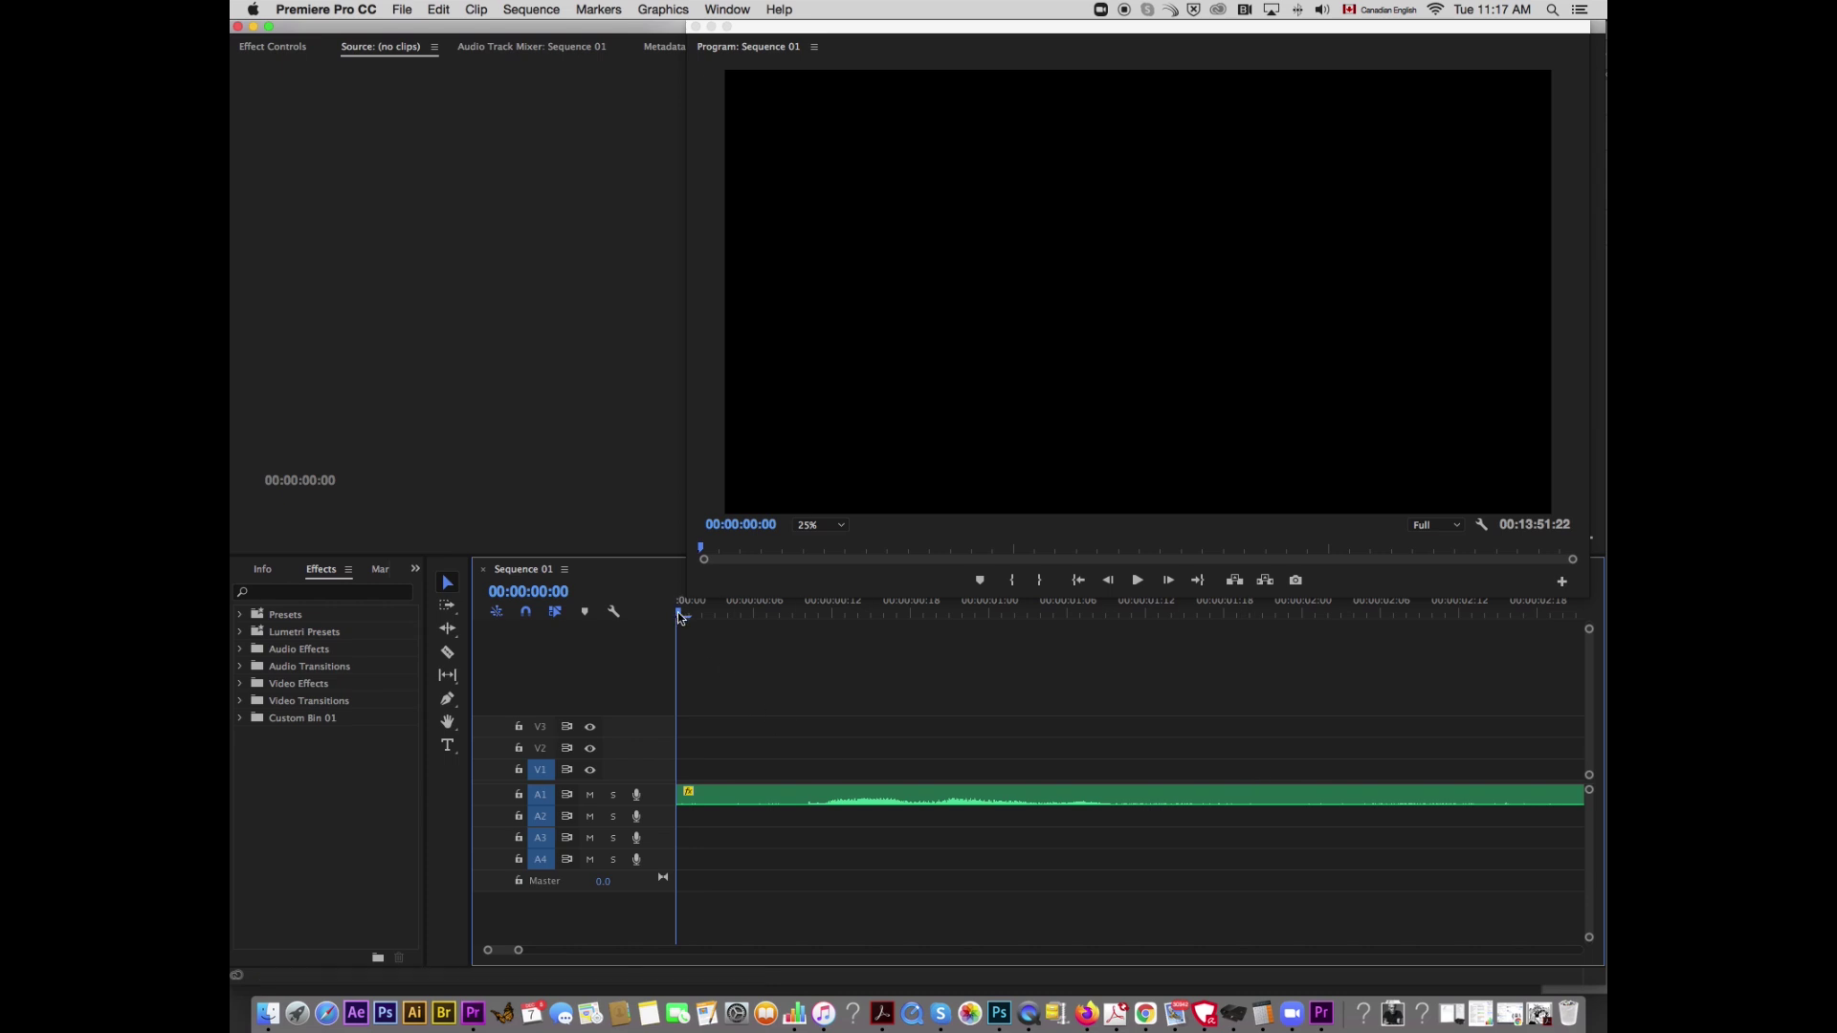
key("space")
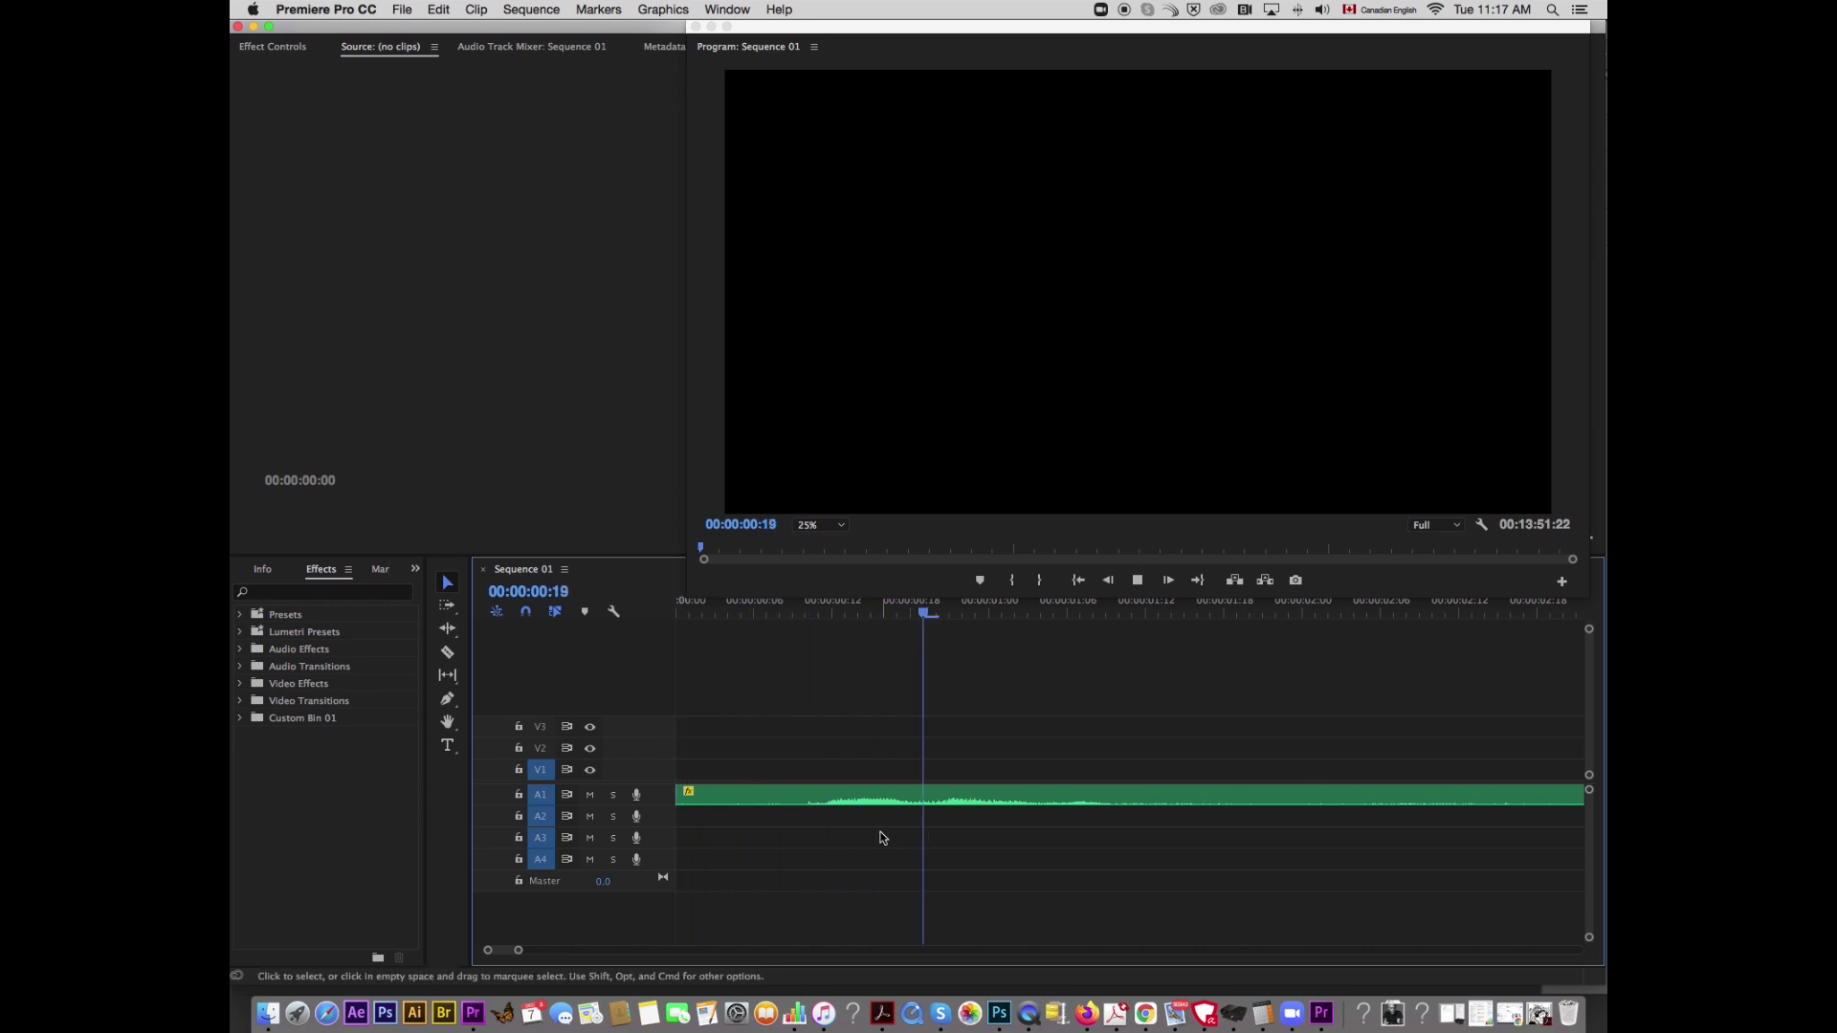
Step: Cut the voice clip at 00:00:04:11 and 00:00:05:00
left_click_drag(518, 950, 538, 950)
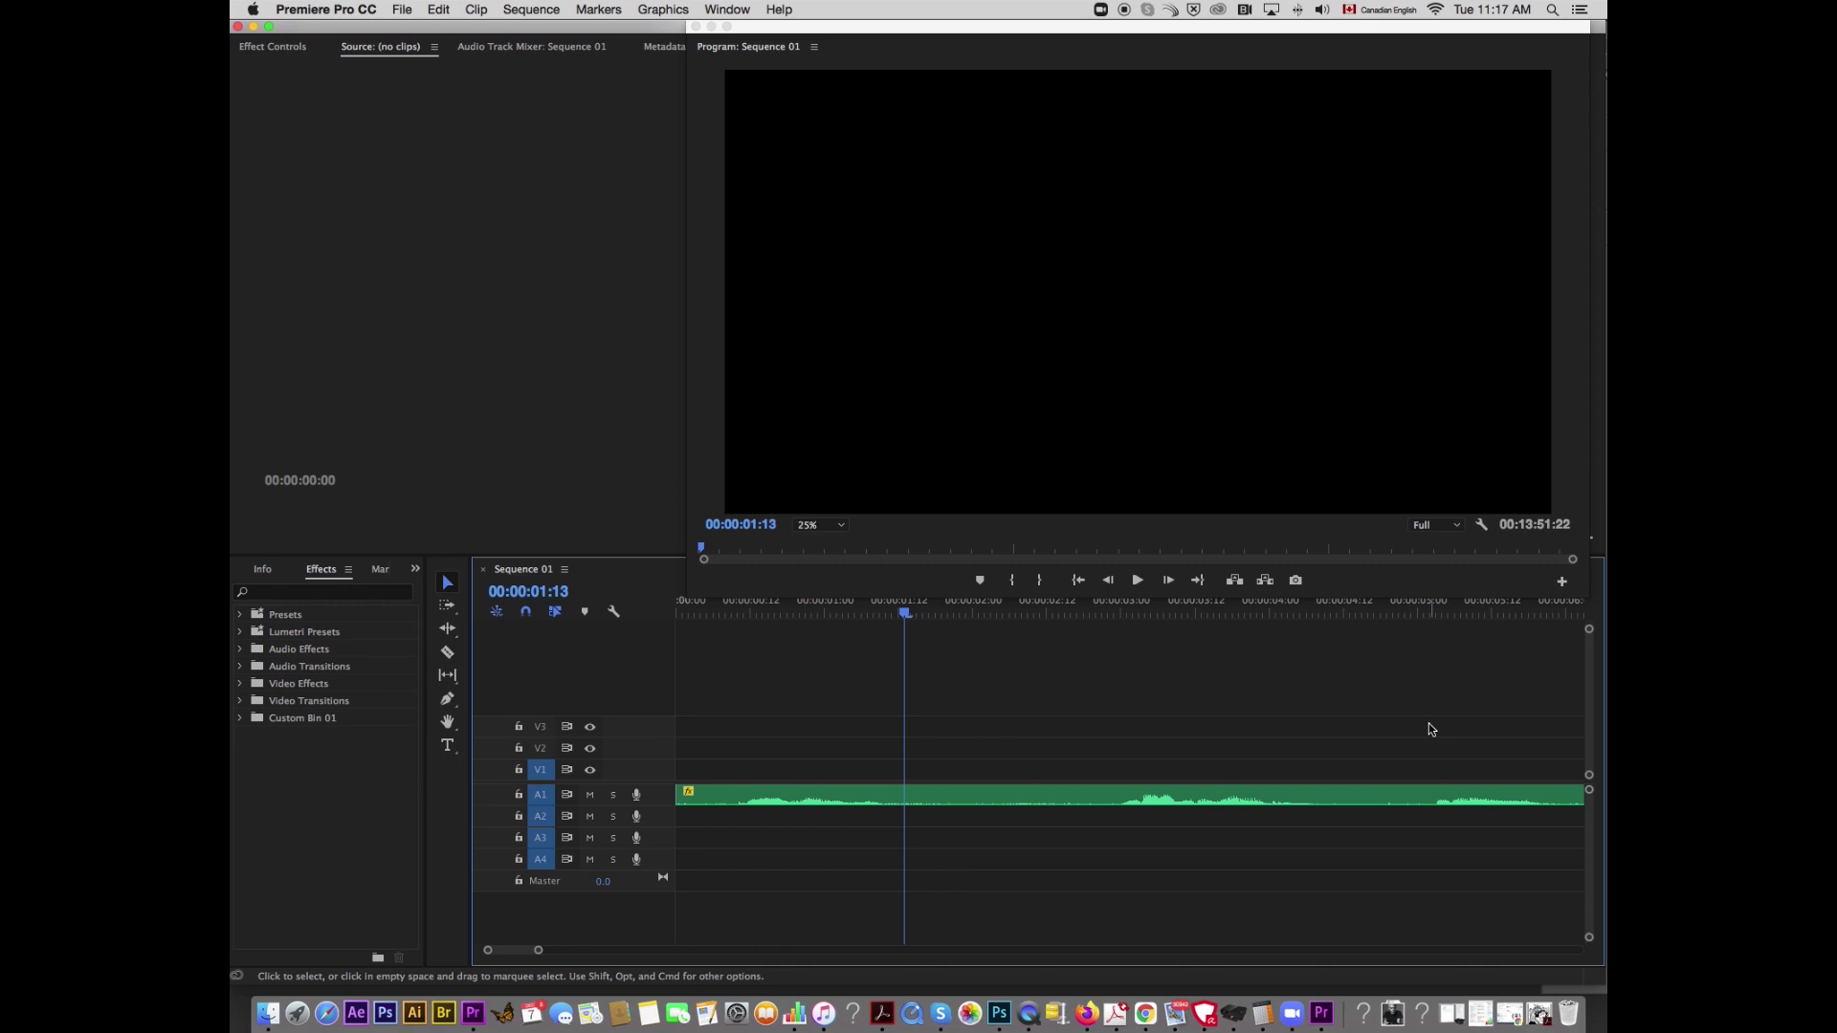
key("space")
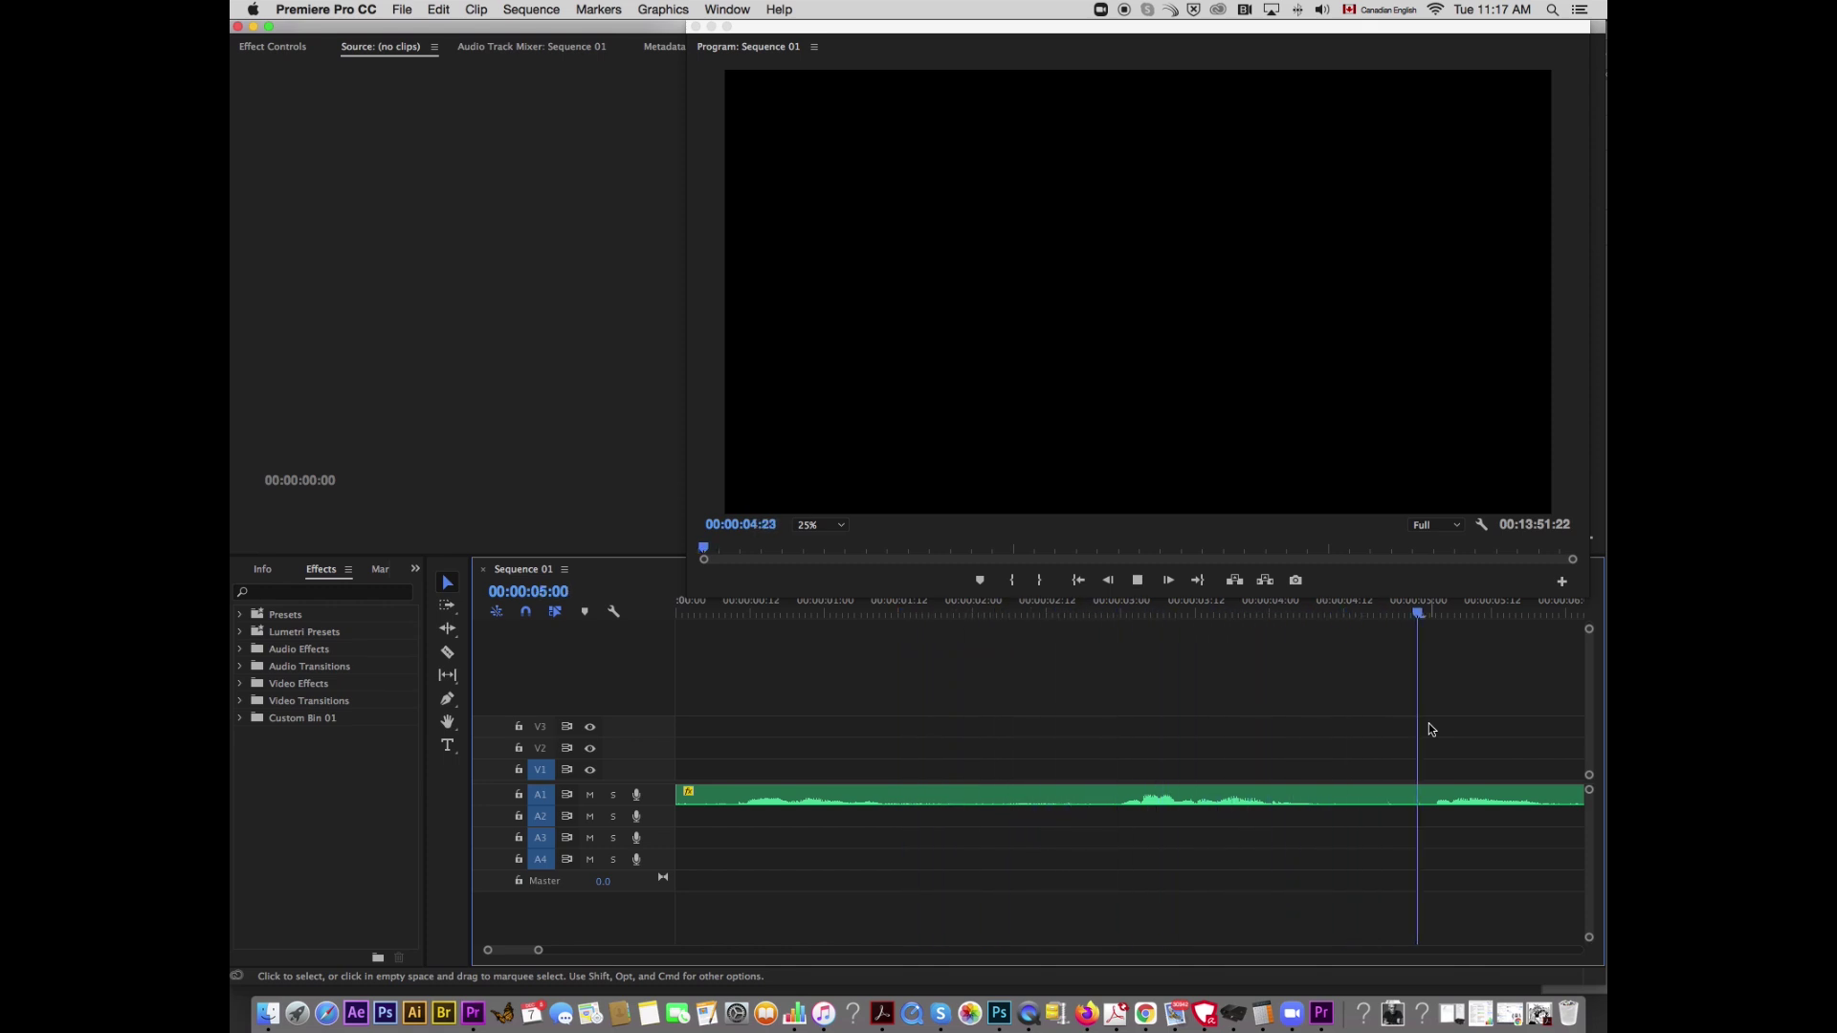
left_click_drag(1352, 612, 1234, 612)
left_click_drag(1381, 614, 1343, 626)
left_click(446, 651)
left_click(1341, 802)
key("space")
key("space")
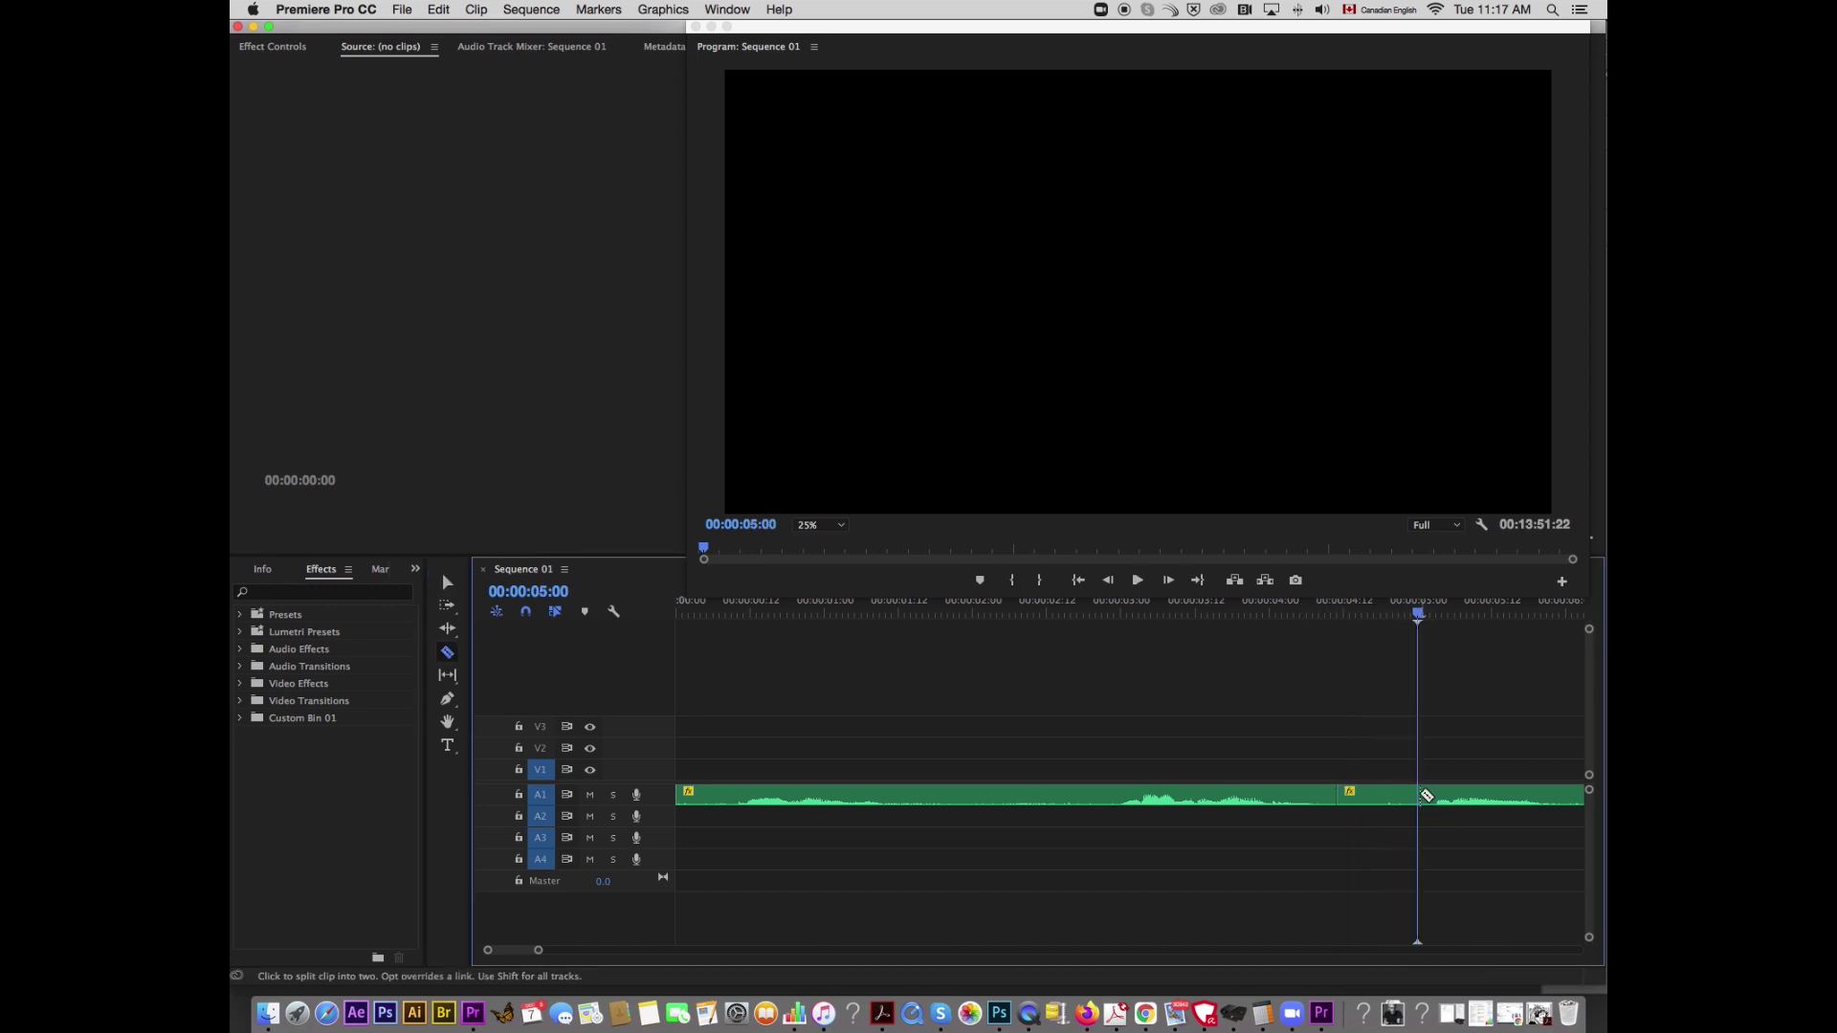
left_click(1419, 797)
Step: Add another cut one frame later, delete the short piece, and select the leftover gap
key("equal")
key("equal")
key("equal")
key("Right")
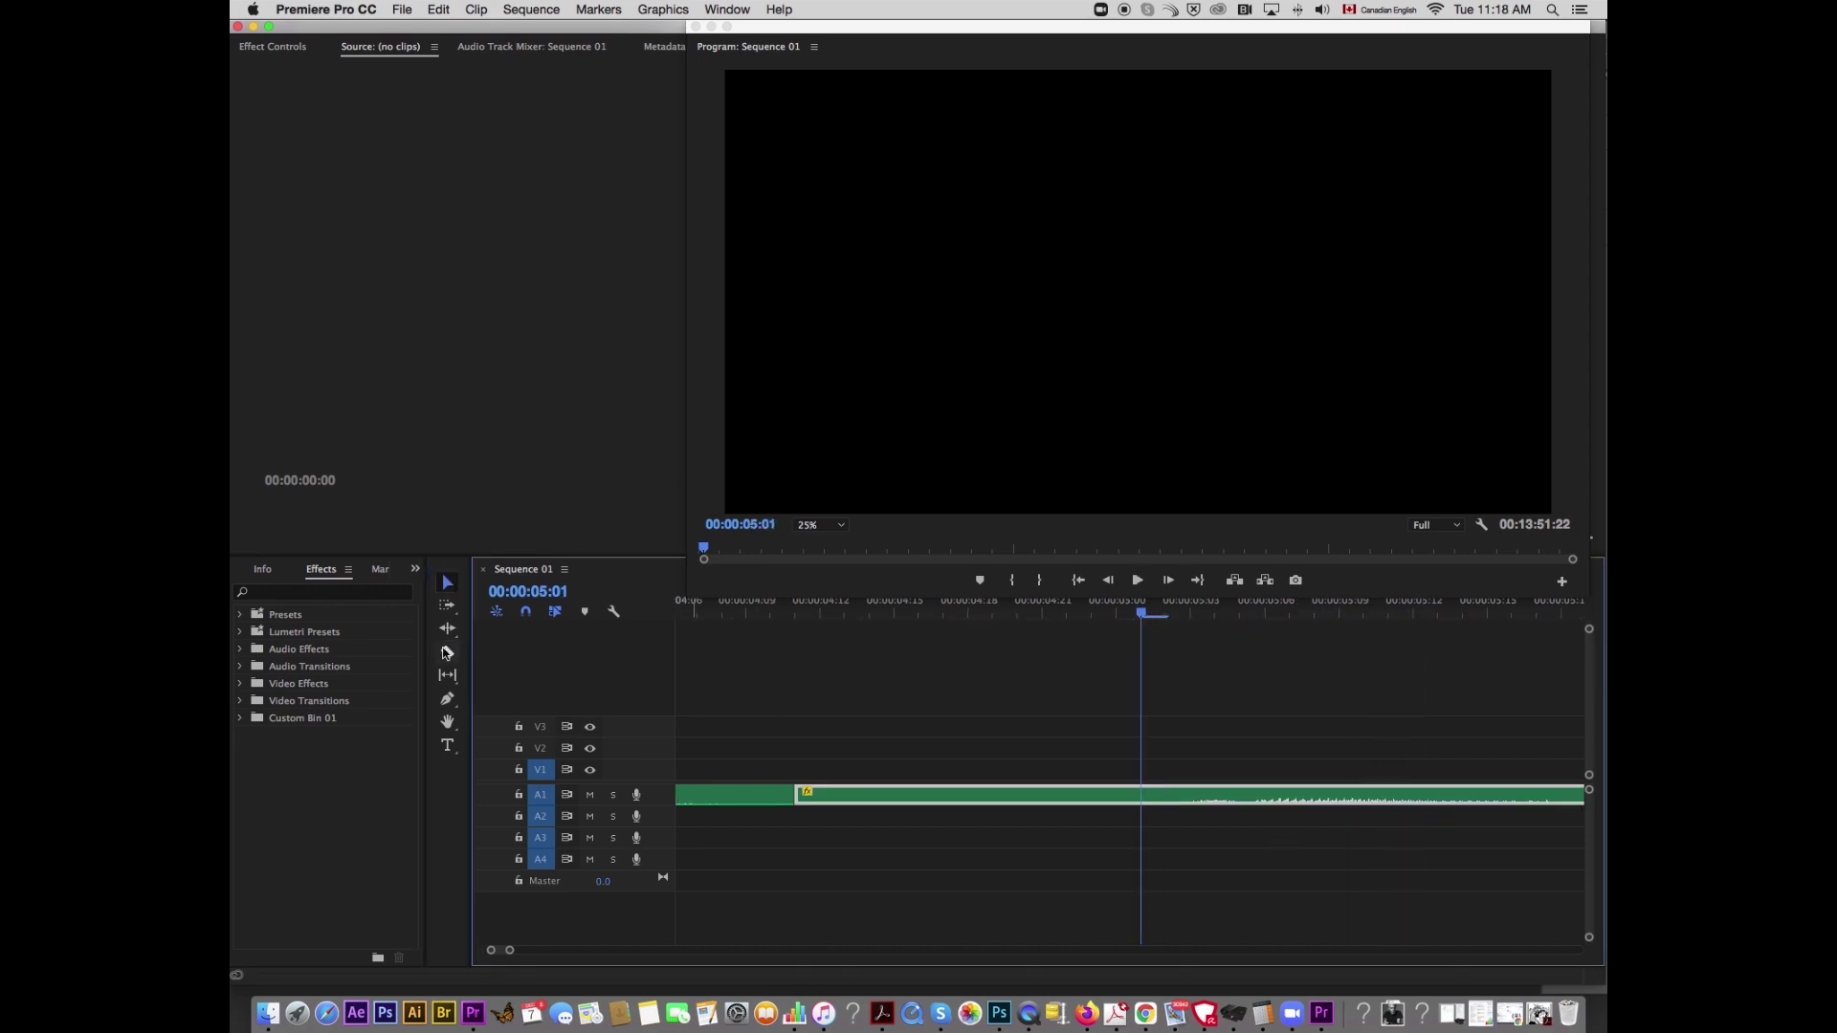
left_click(1149, 792)
key("v")
left_click_drag(966, 689, 1007, 891)
key("Delete")
left_click(976, 797)
right_click(976, 800)
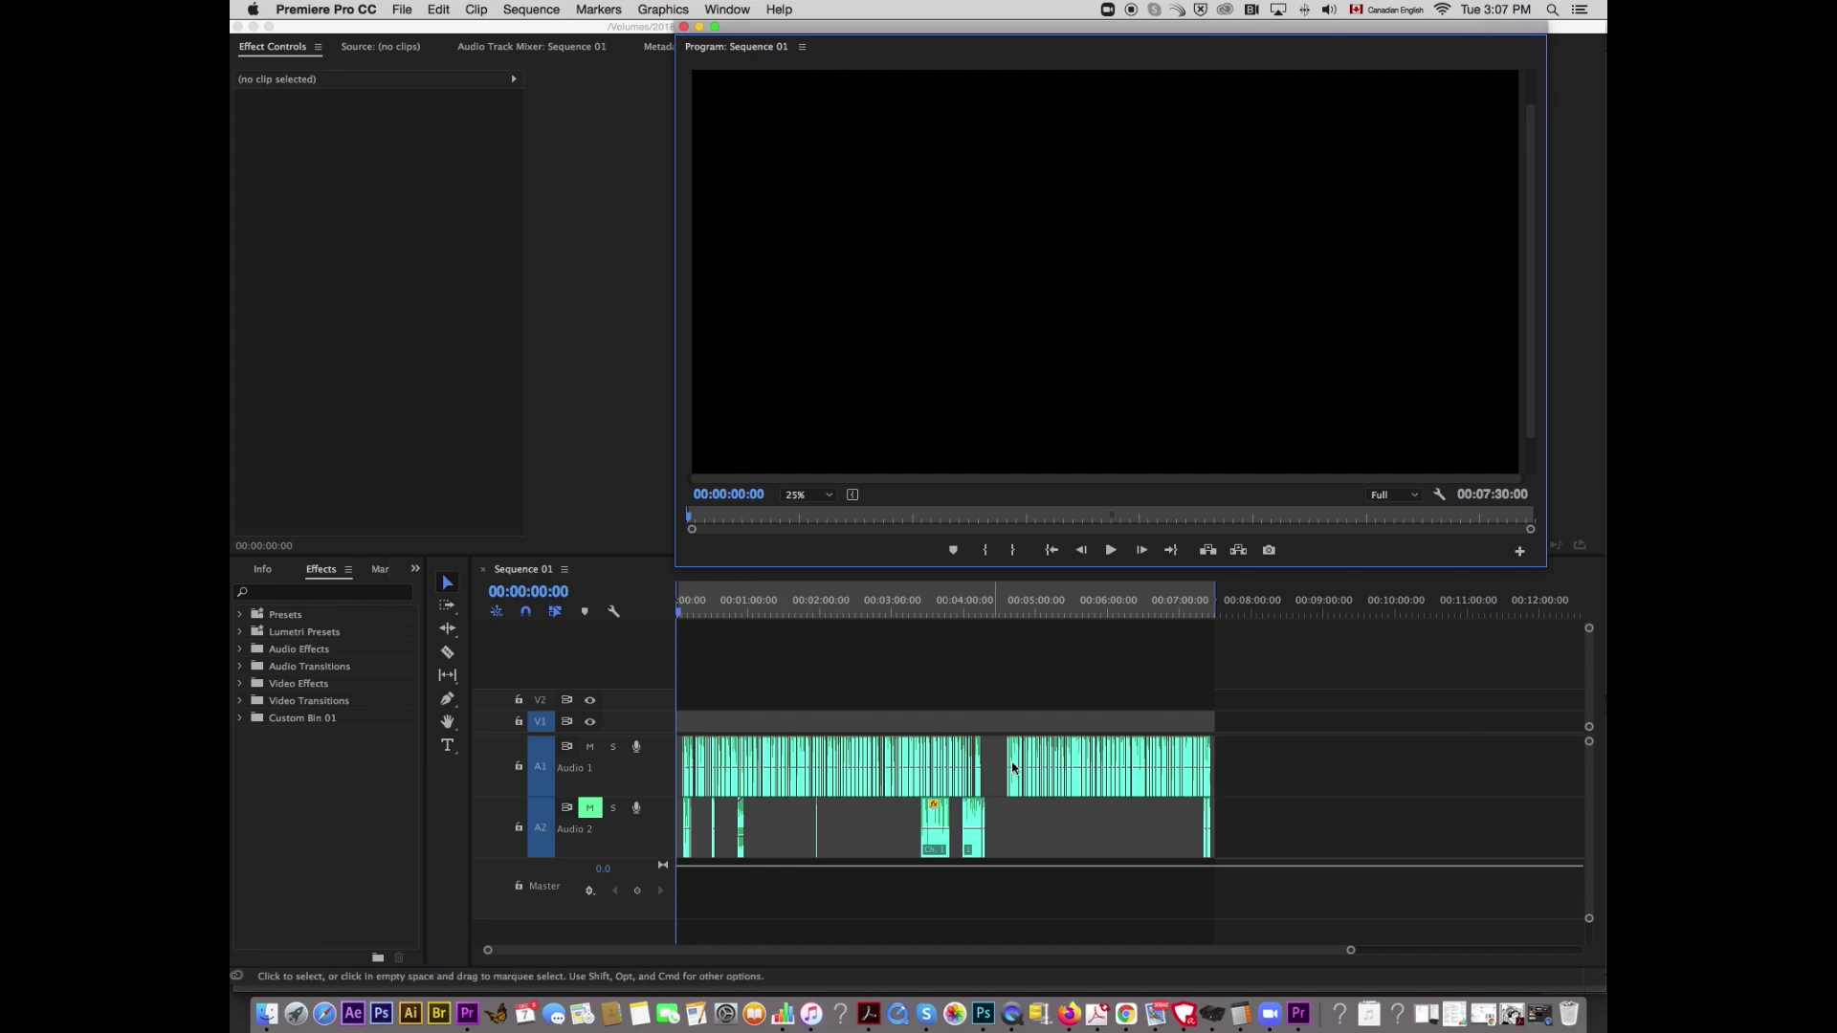
key("backslash")
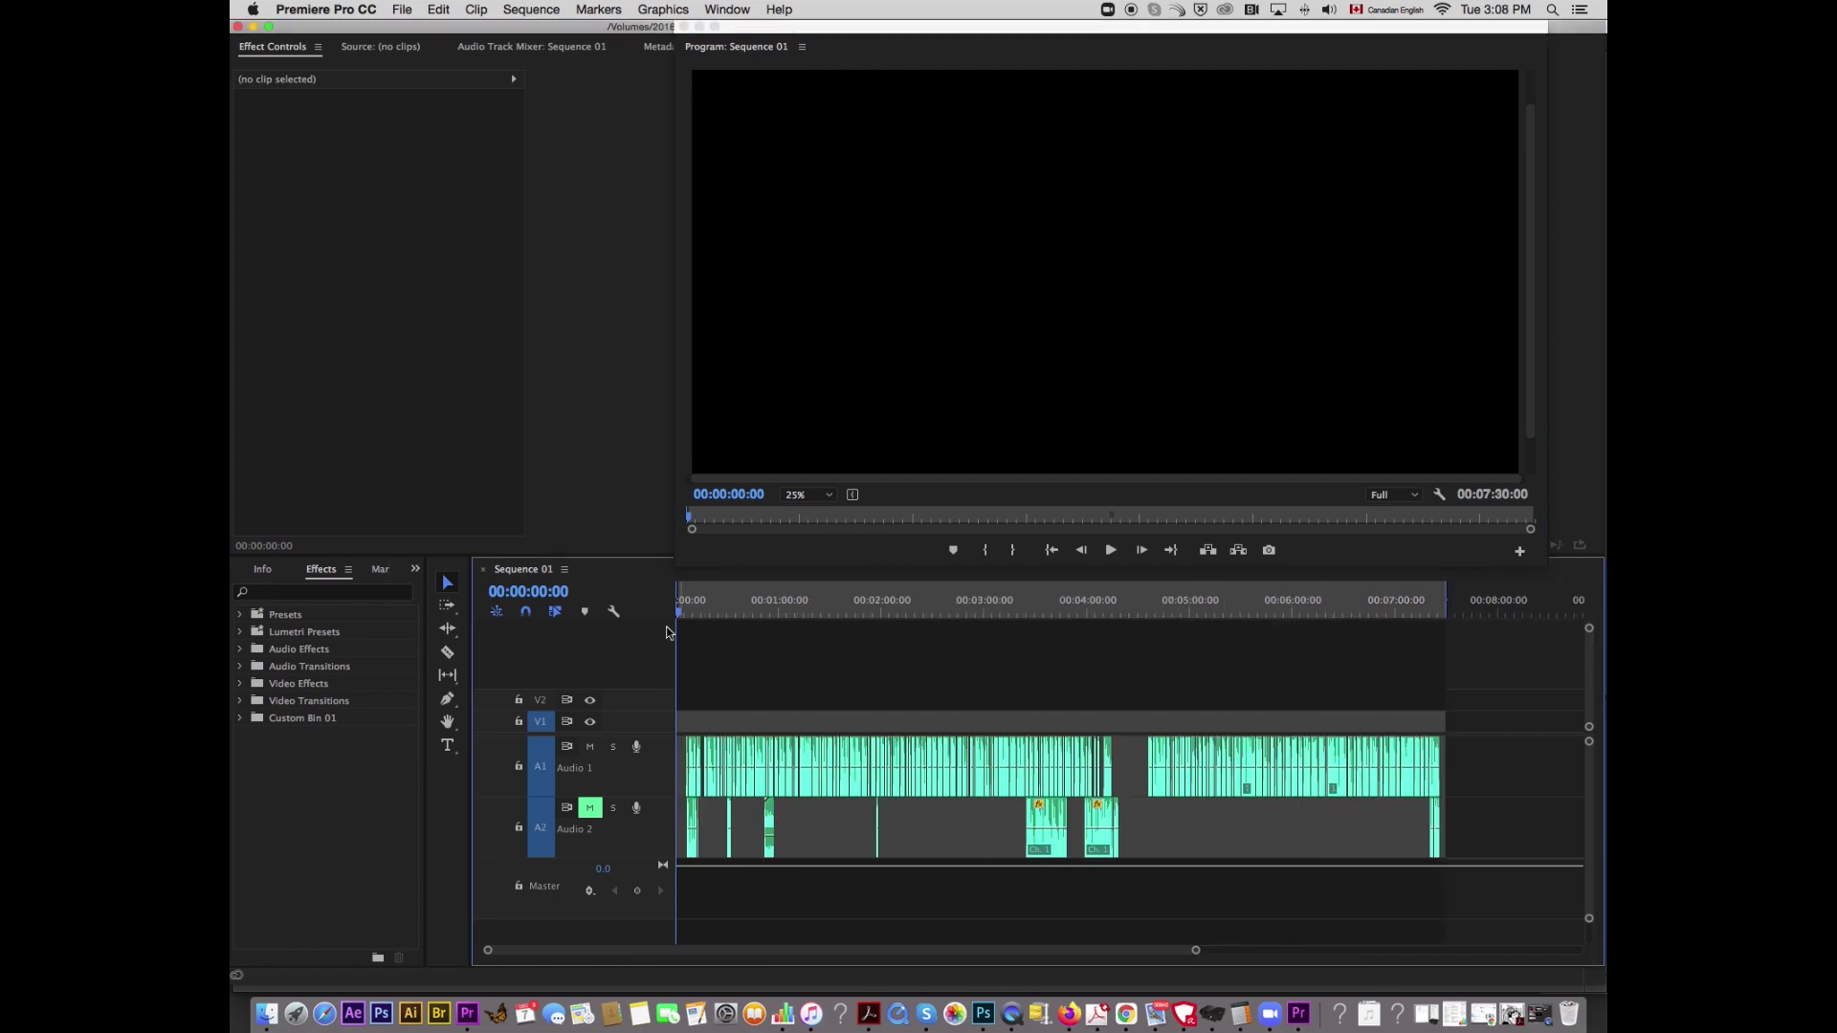
left_click_drag(681, 612, 1446, 602)
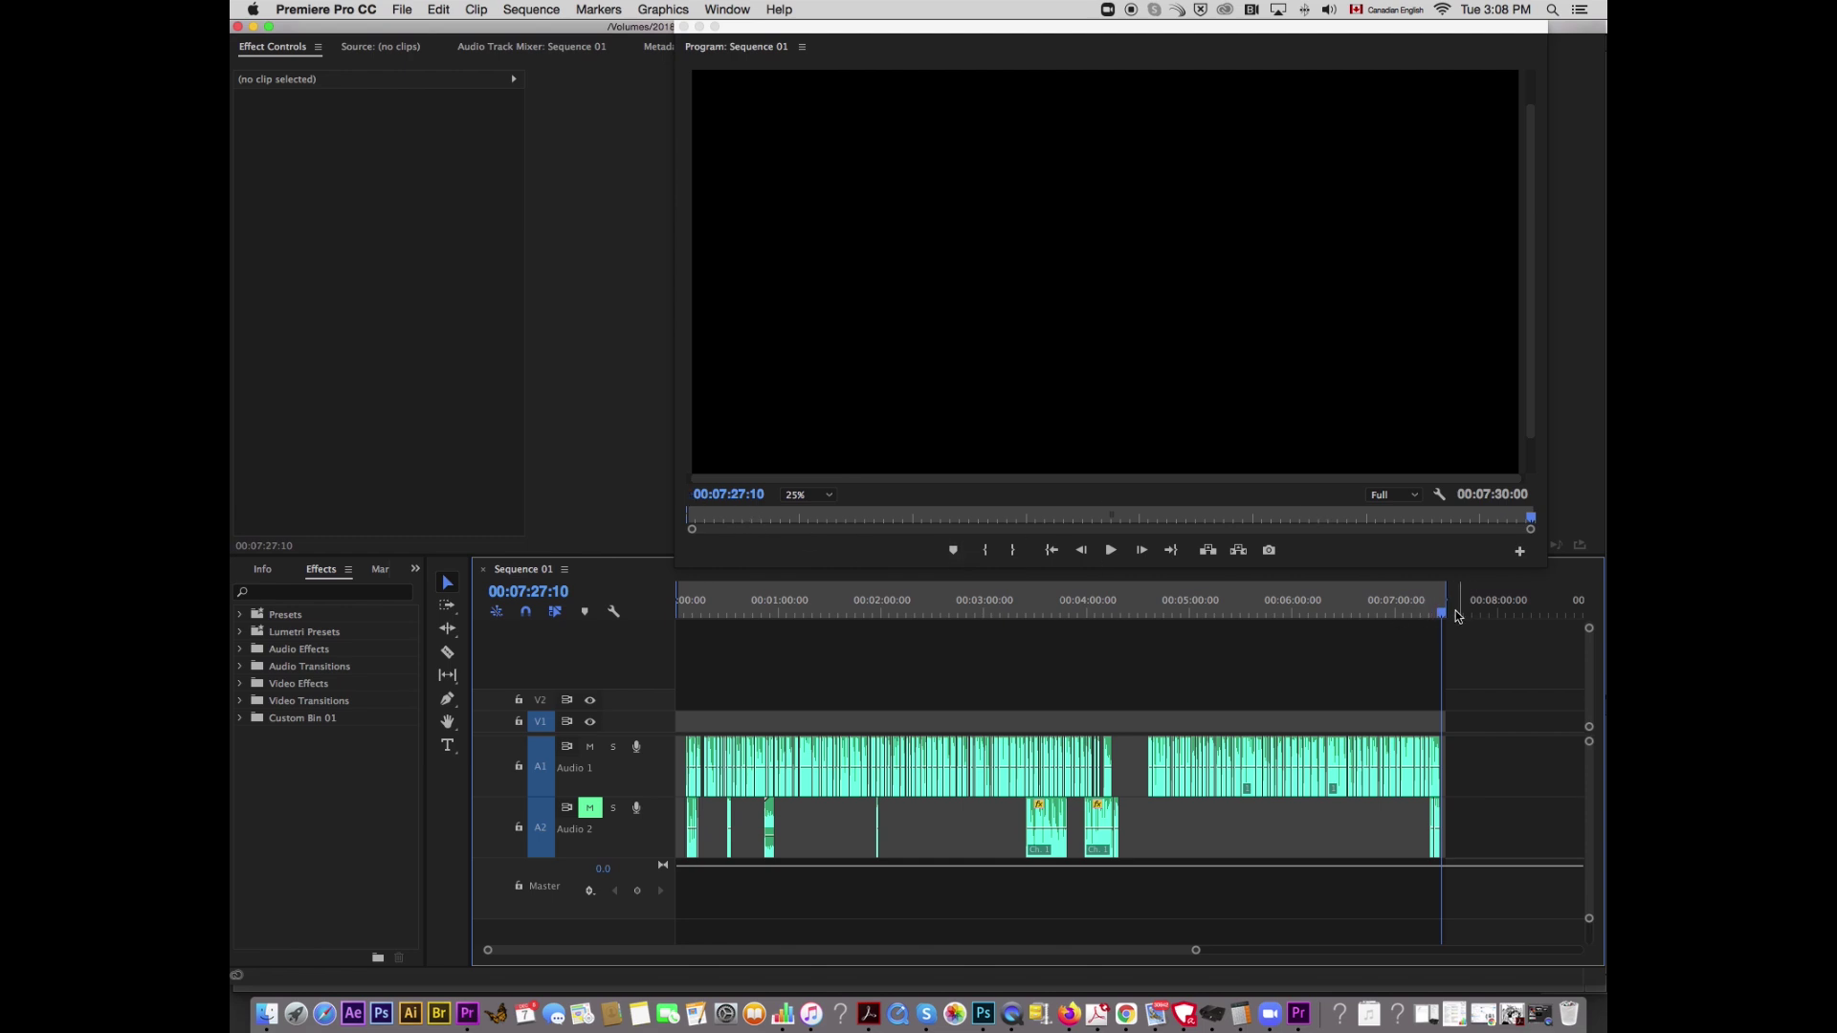
key("Home")
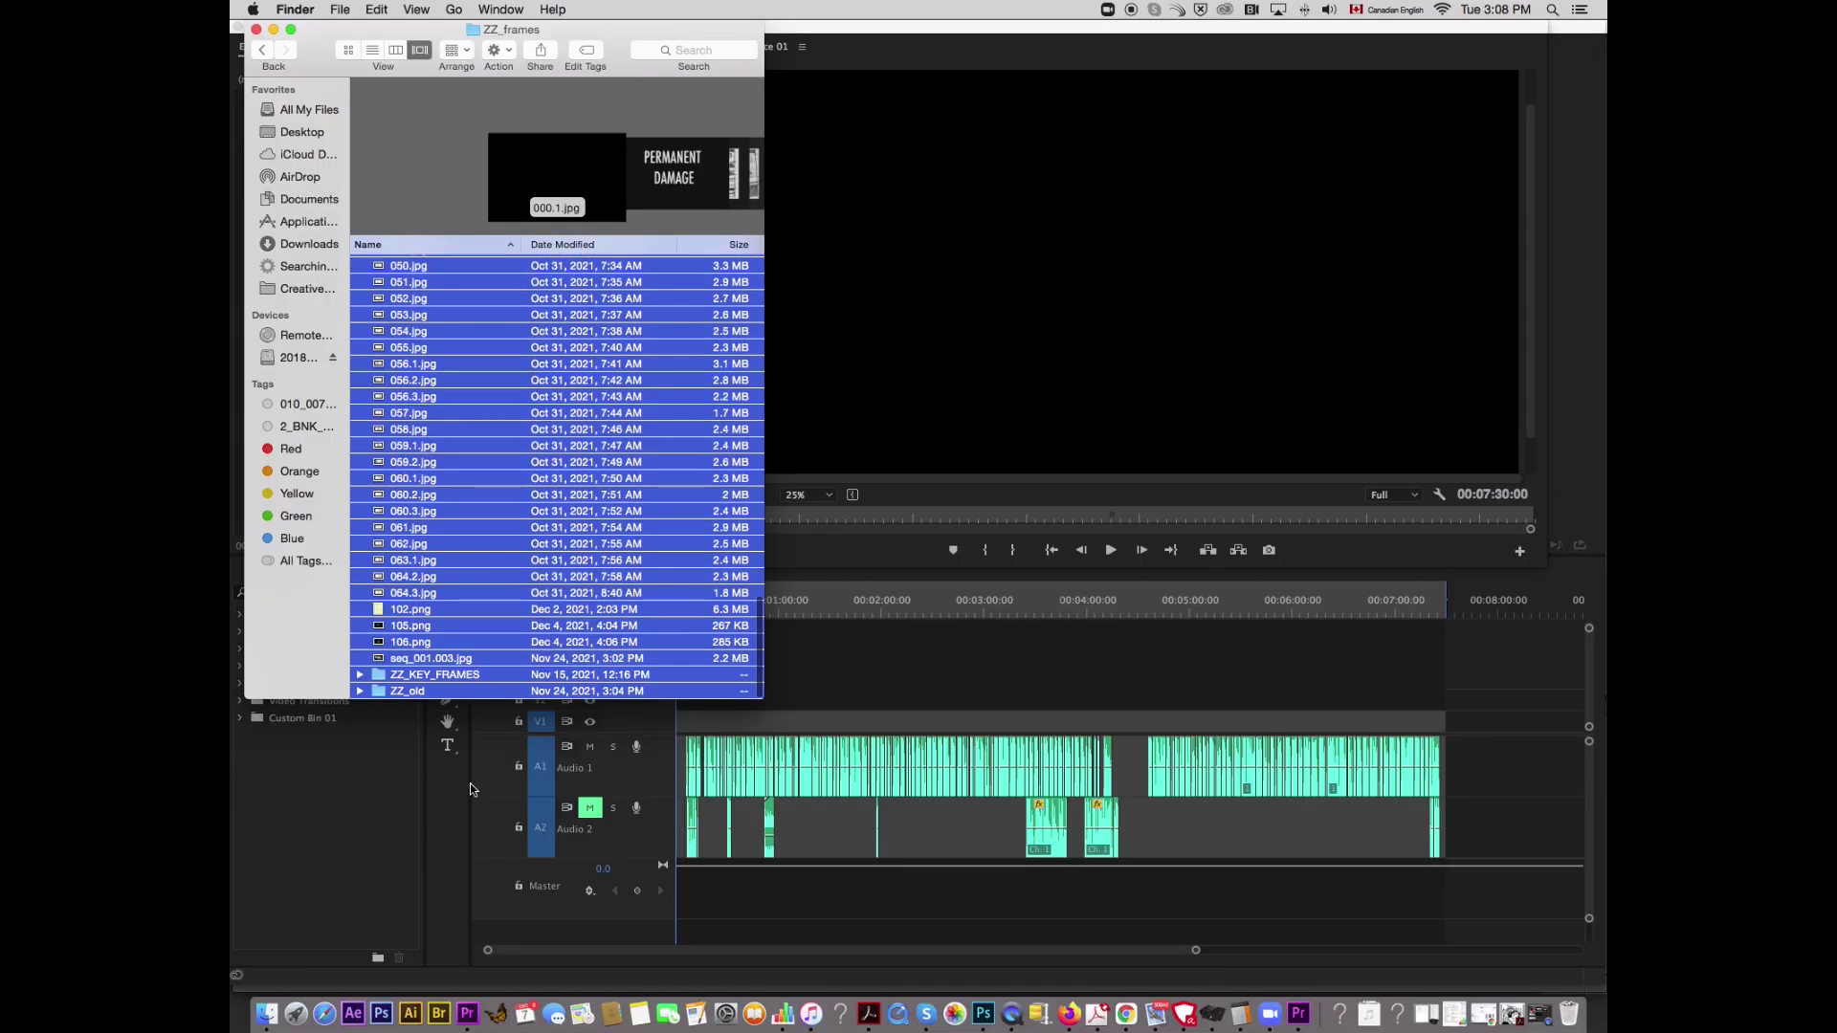
Step: Select the ZZ_frames storyboard images through 102.png and drag them onto track V1
left_click(469, 610, "shift")
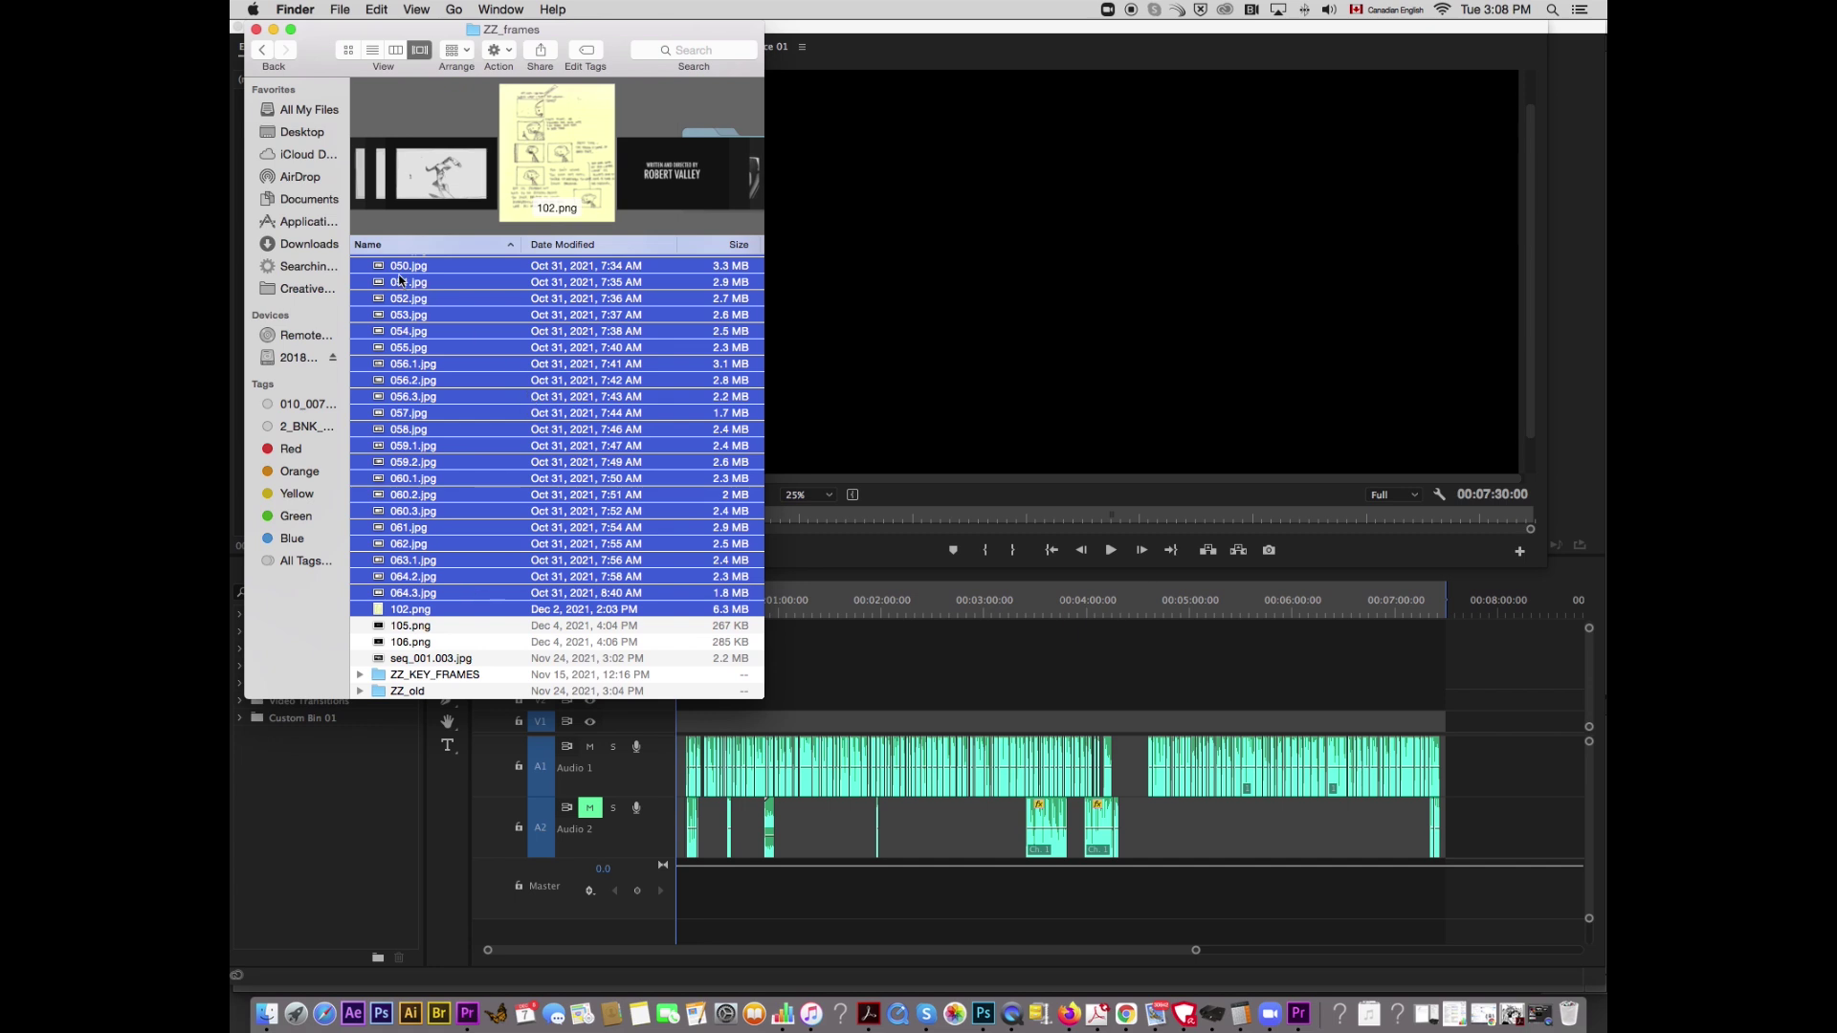
left_click_drag(386, 271, 689, 727)
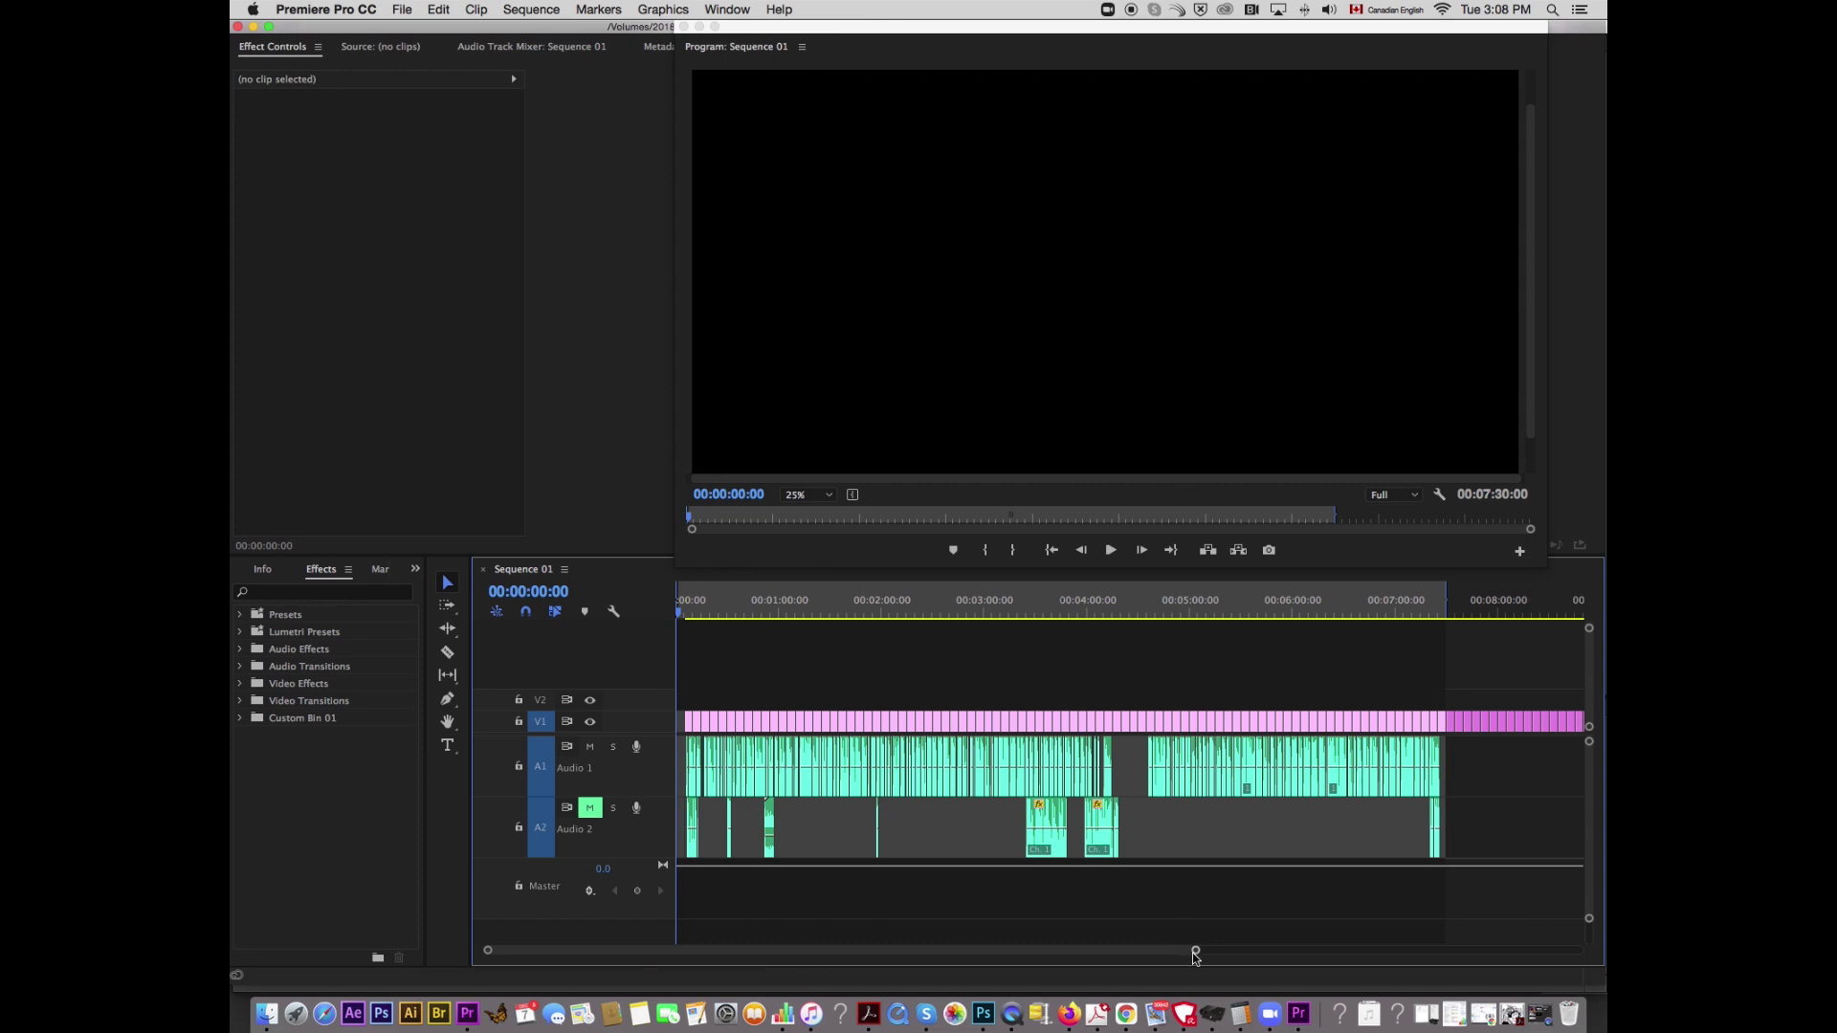
left_click_drag(1197, 951, 1330, 951)
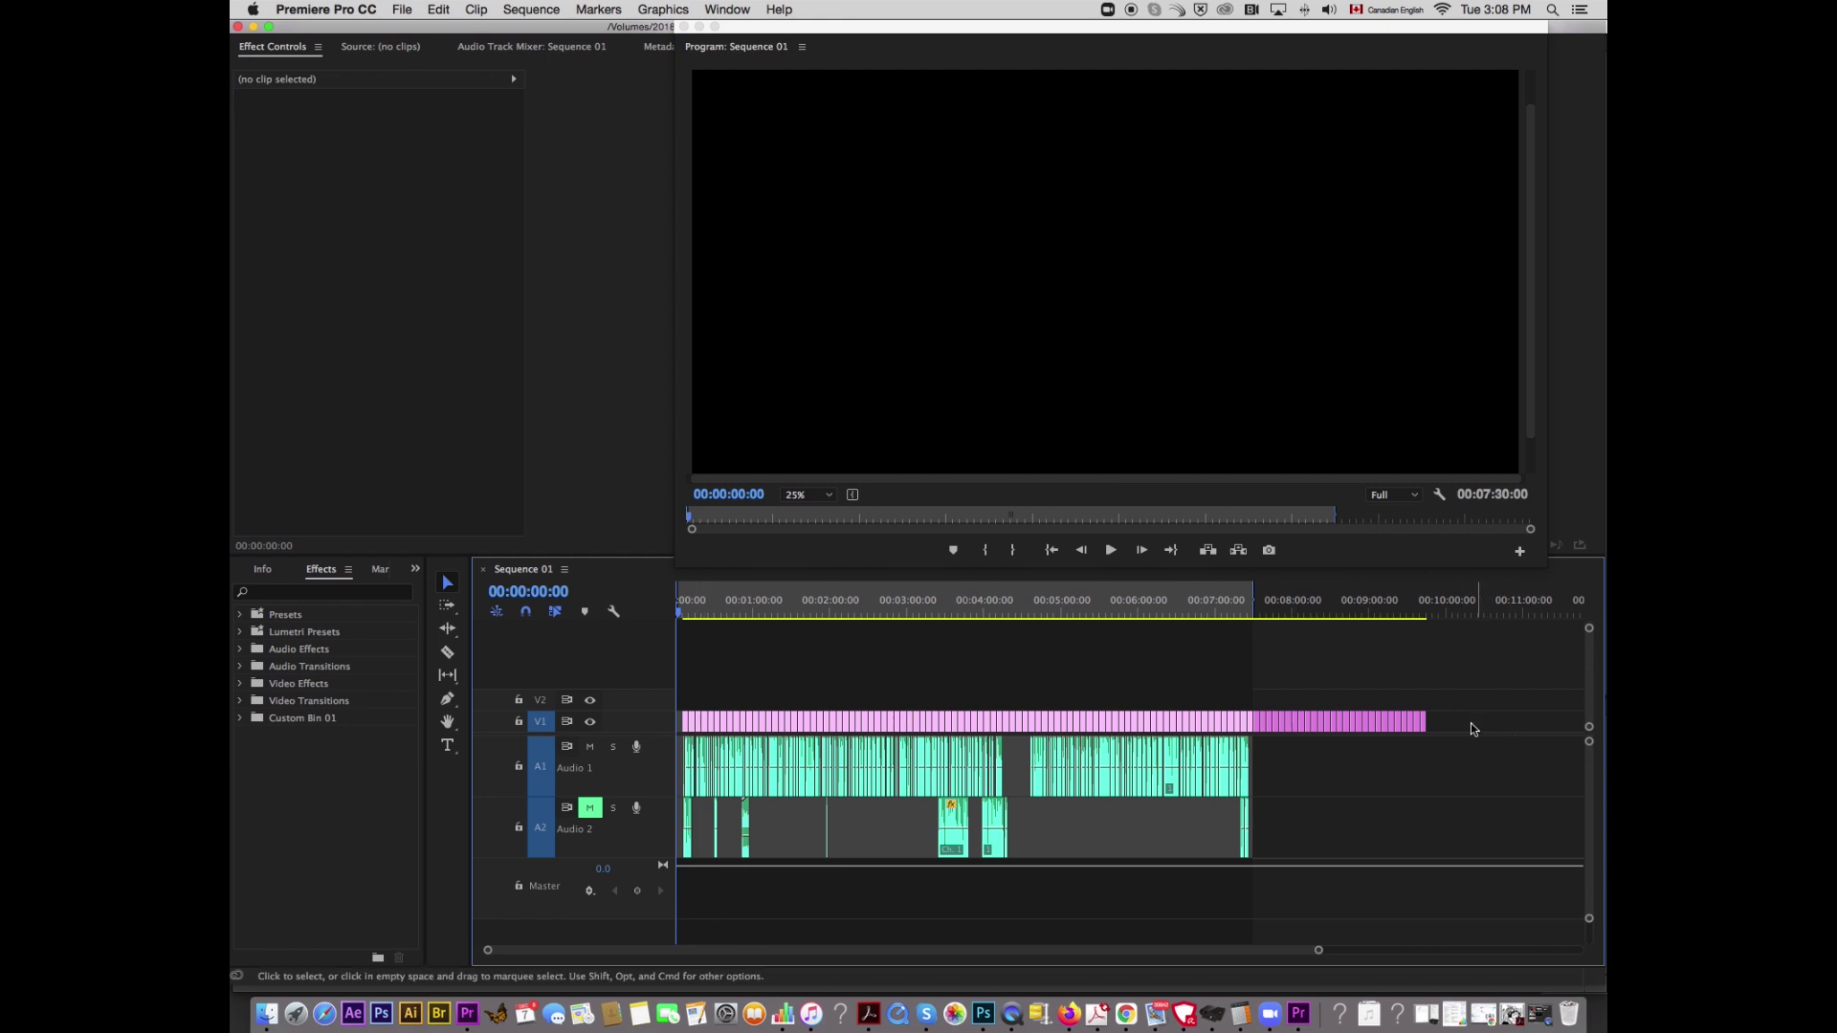
left_click_drag(1472, 729, 728, 727)
left_click_drag(1303, 949, 1046, 948)
key("space")
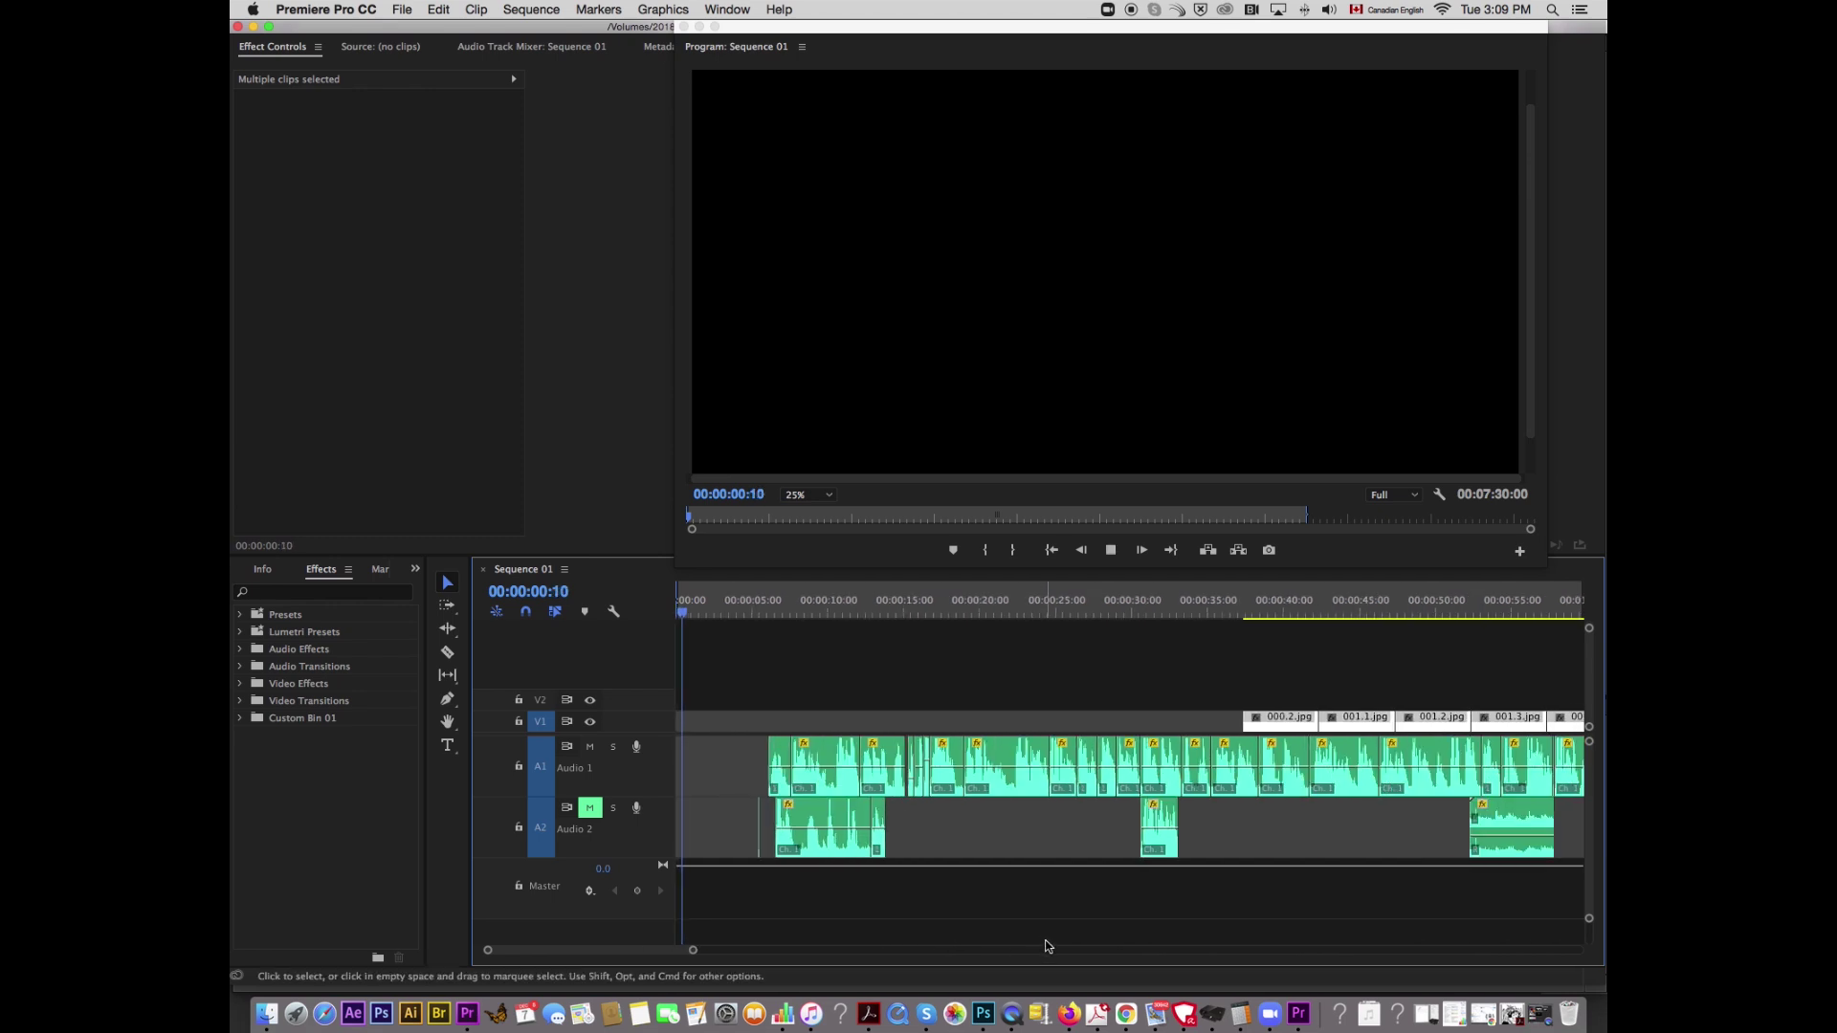
key("space")
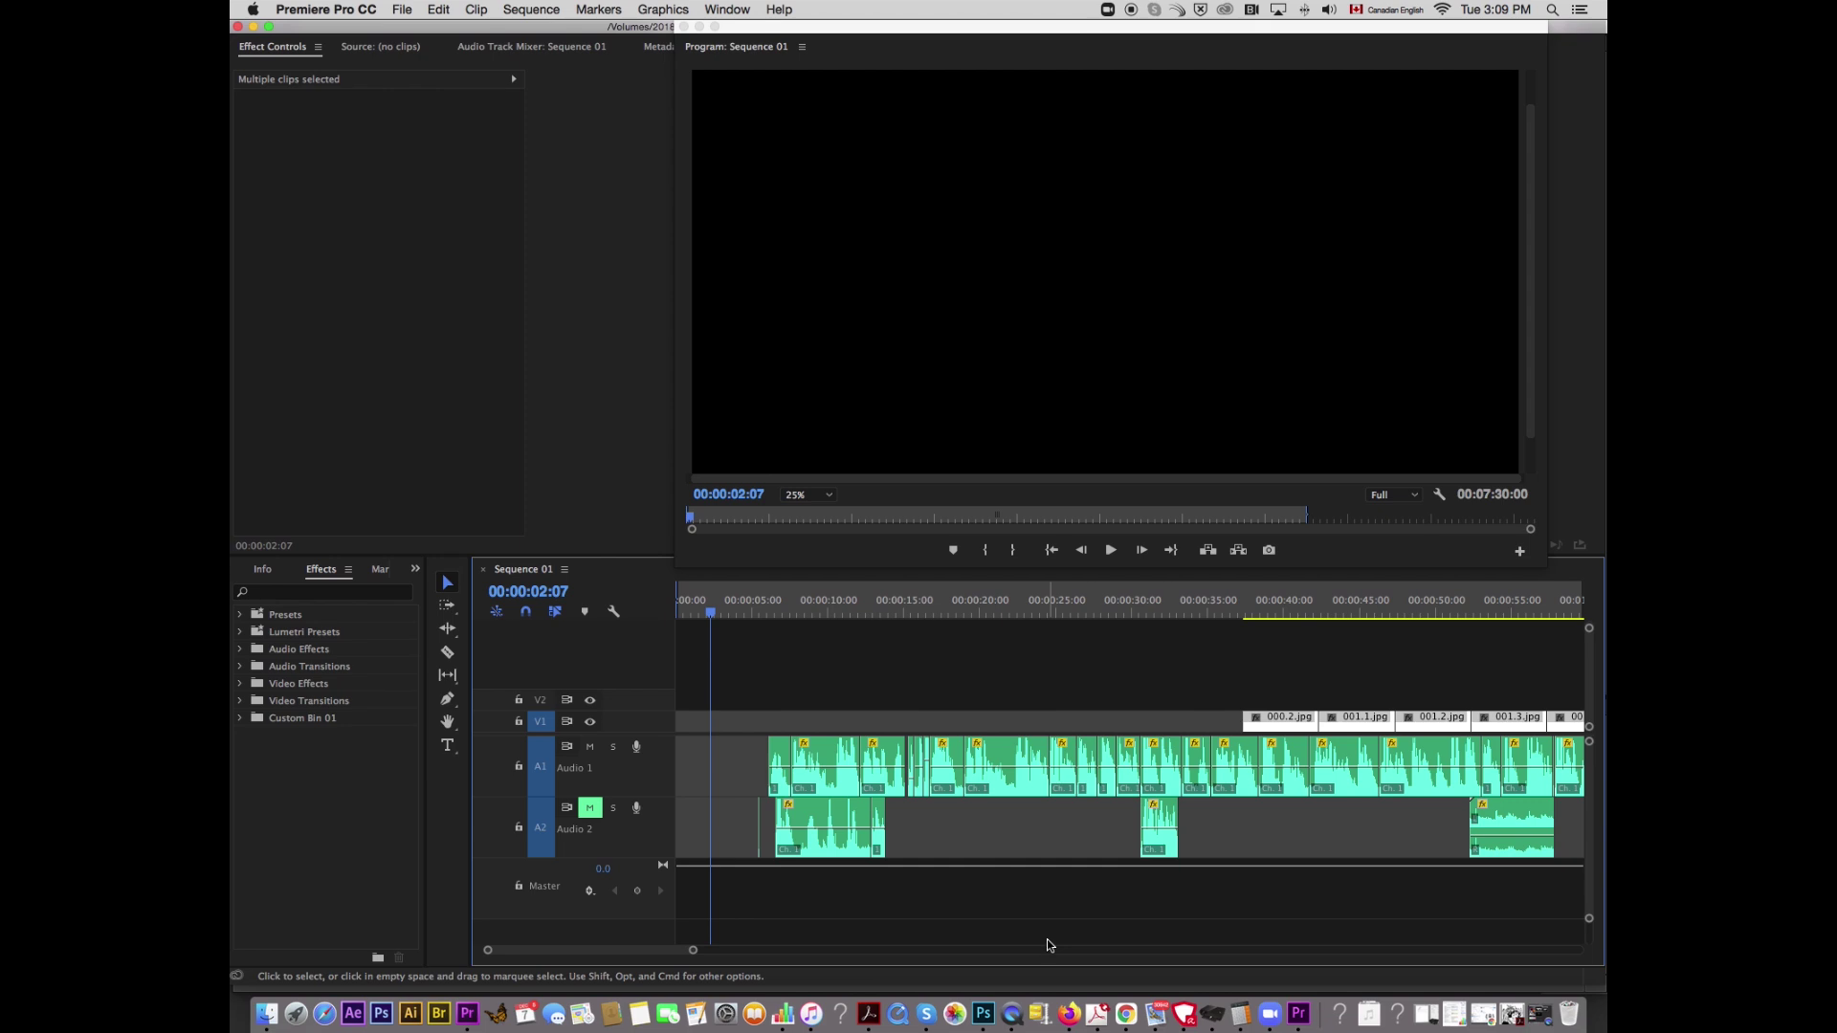
key("space")
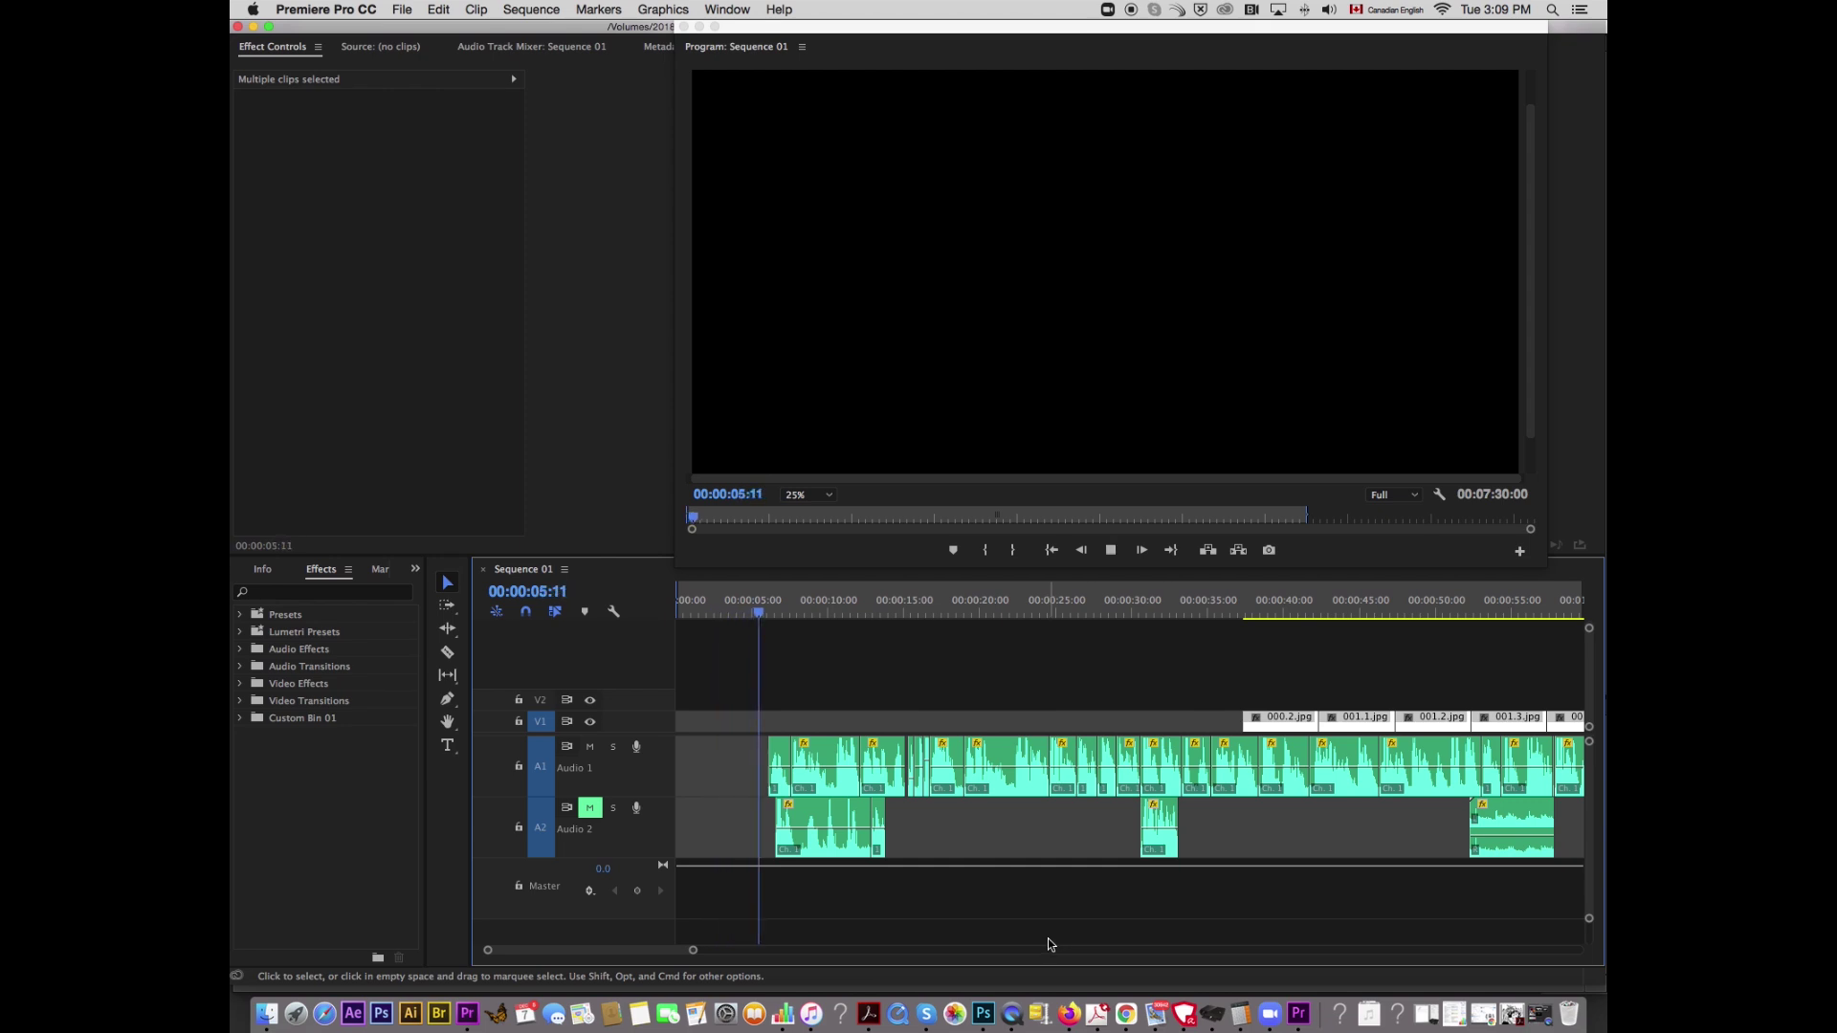
key("space")
left_click(1329, 11)
left_click(1318, 568)
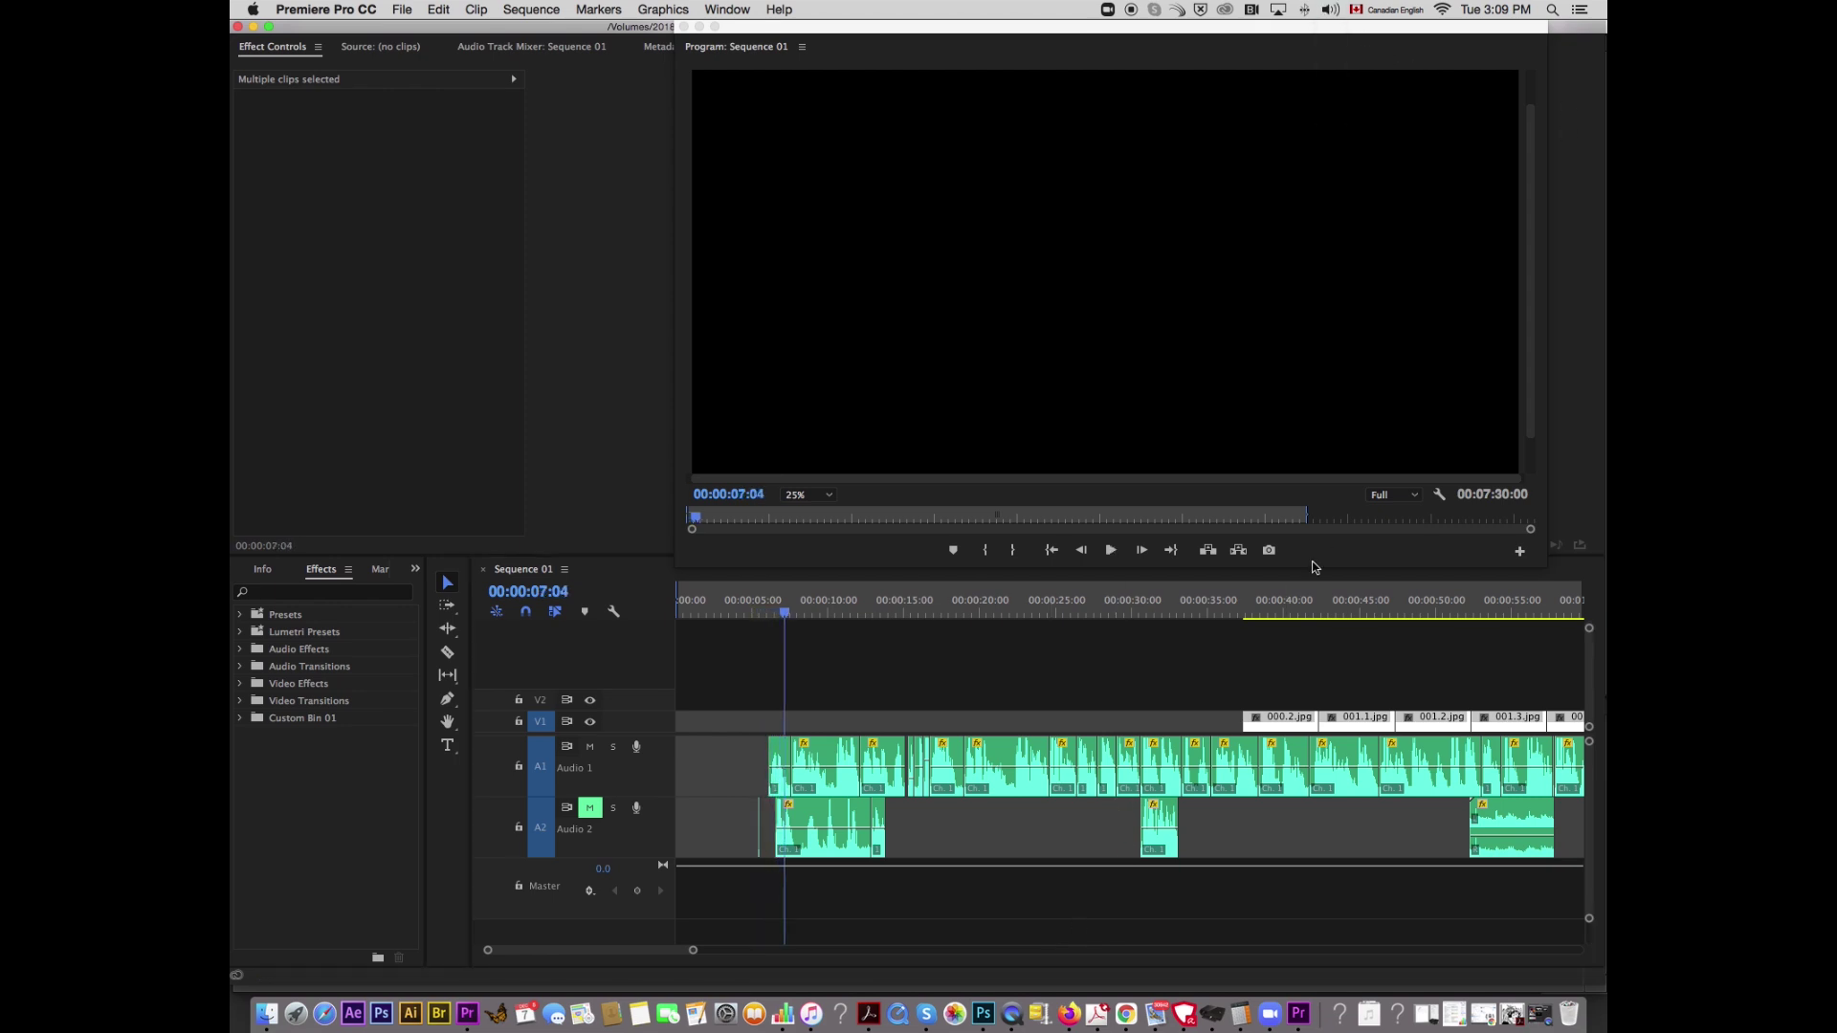
left_click_drag(781, 613, 773, 617)
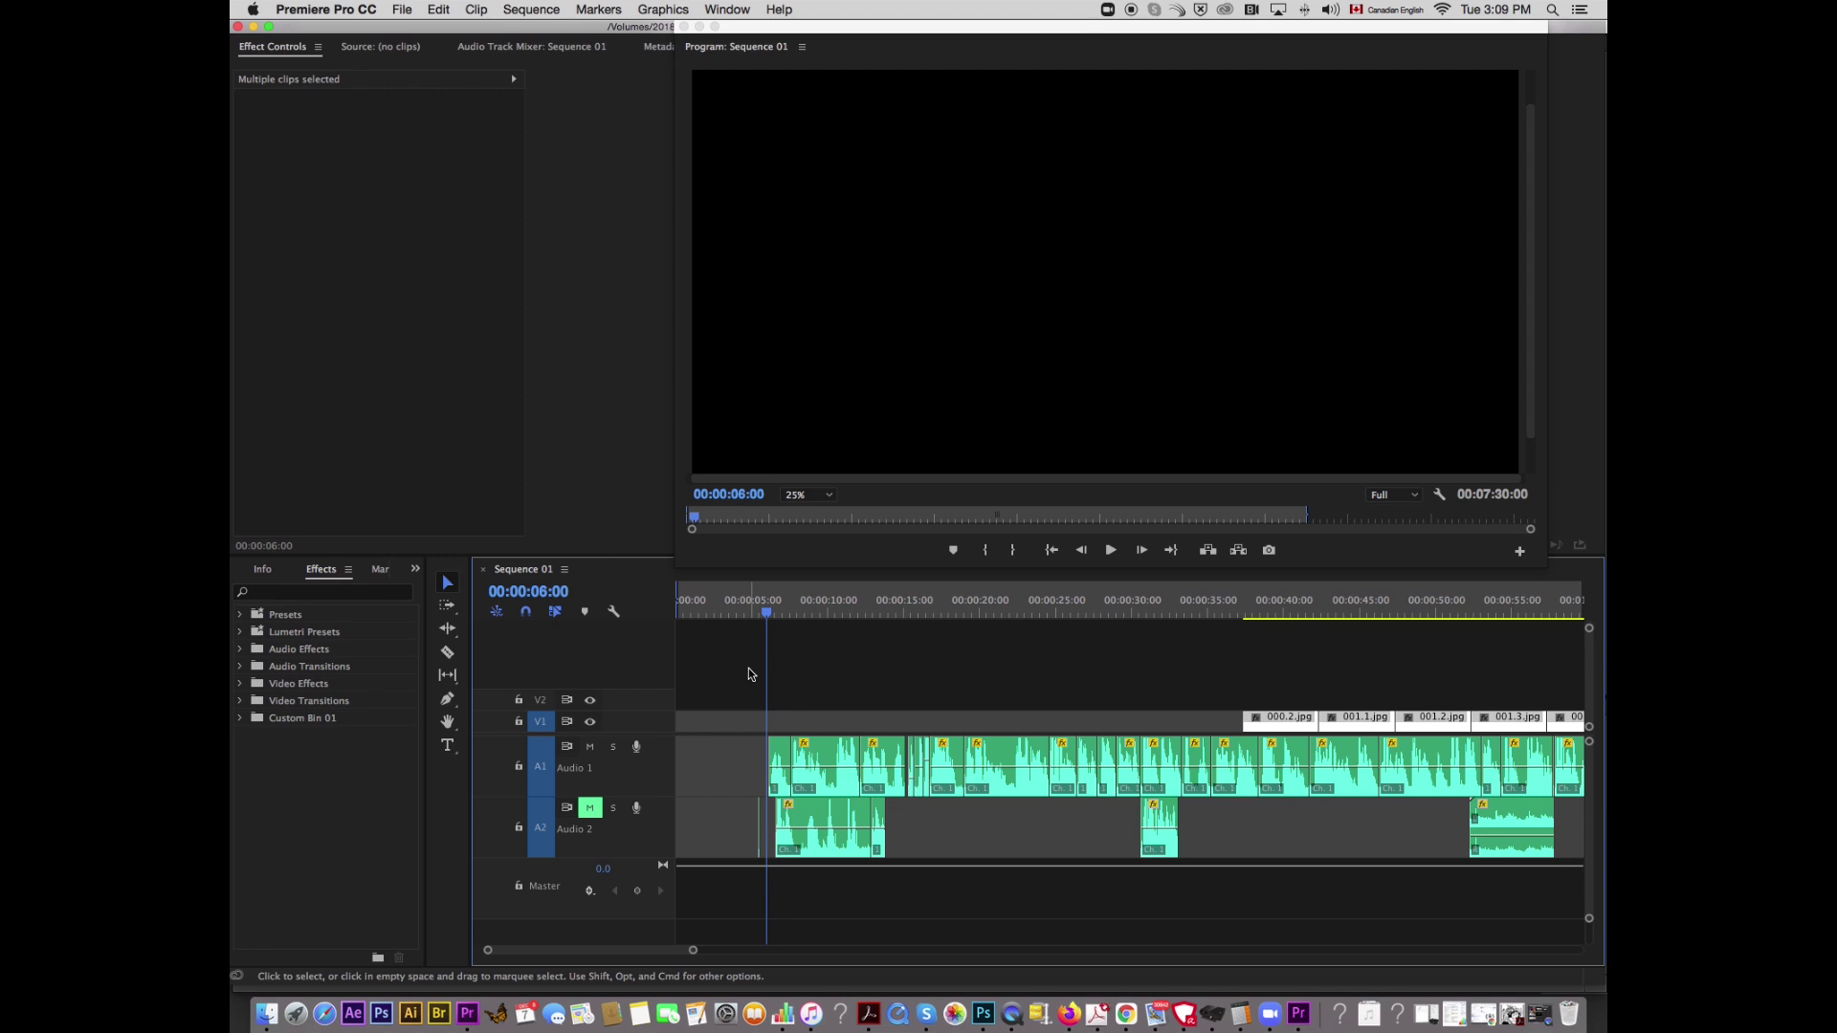
Step: Ripple delete the empty gap before the first voice clip and play from the start
left_click(702, 815)
left_click(714, 773)
right_click(716, 773)
left_click(765, 771)
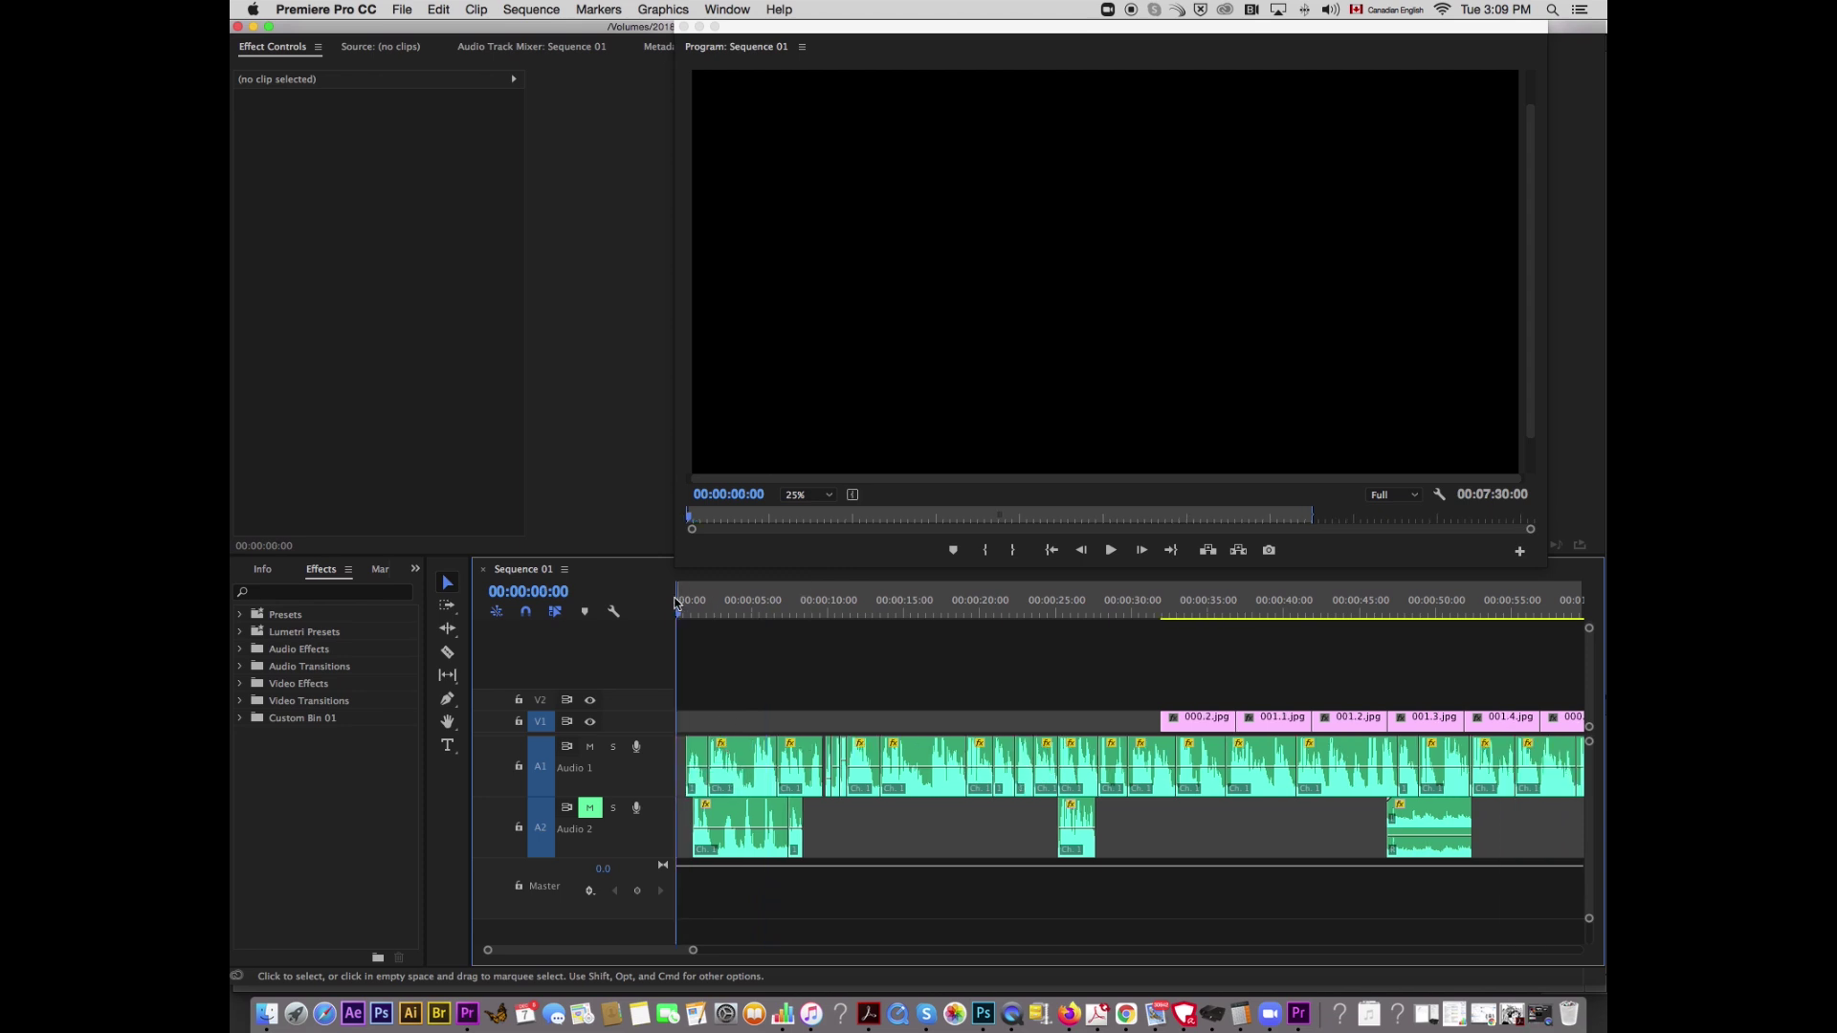
key("space")
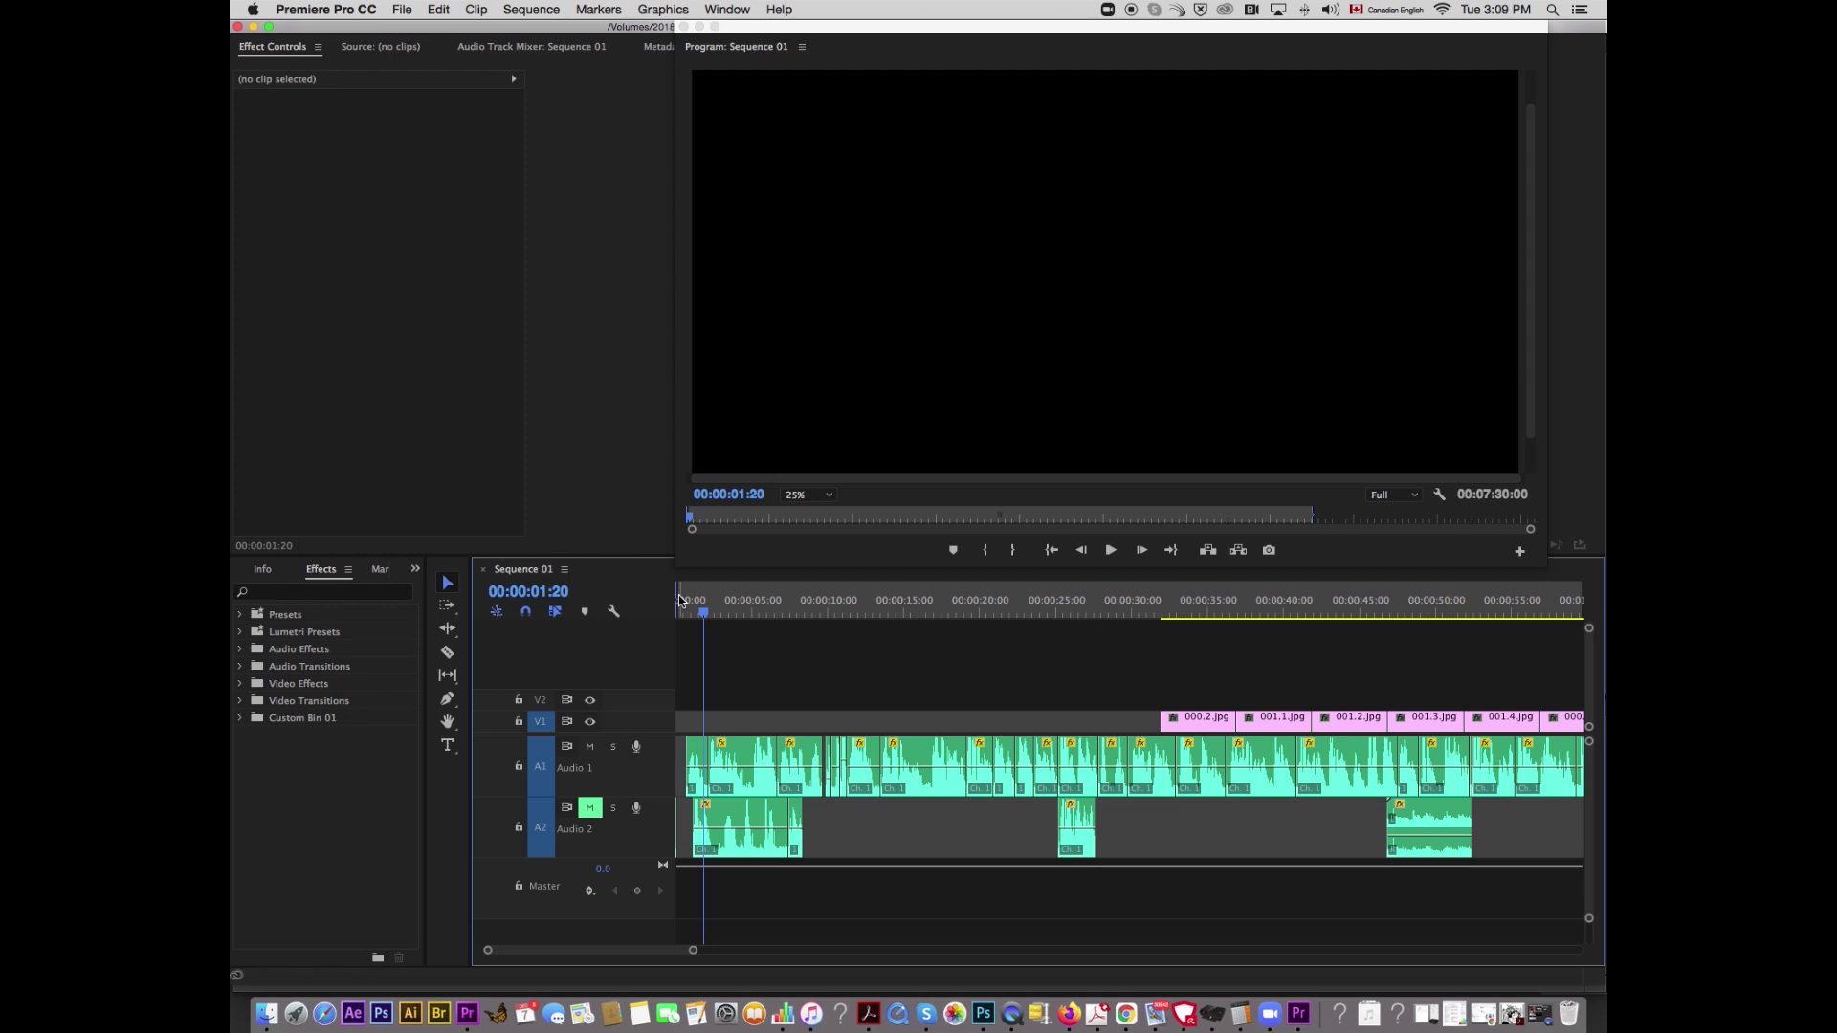
Step: Move the 000.2.jpg title card to the start of track V1
scroll(625, 957, "up", 5)
scroll(625, 957, "down", 6)
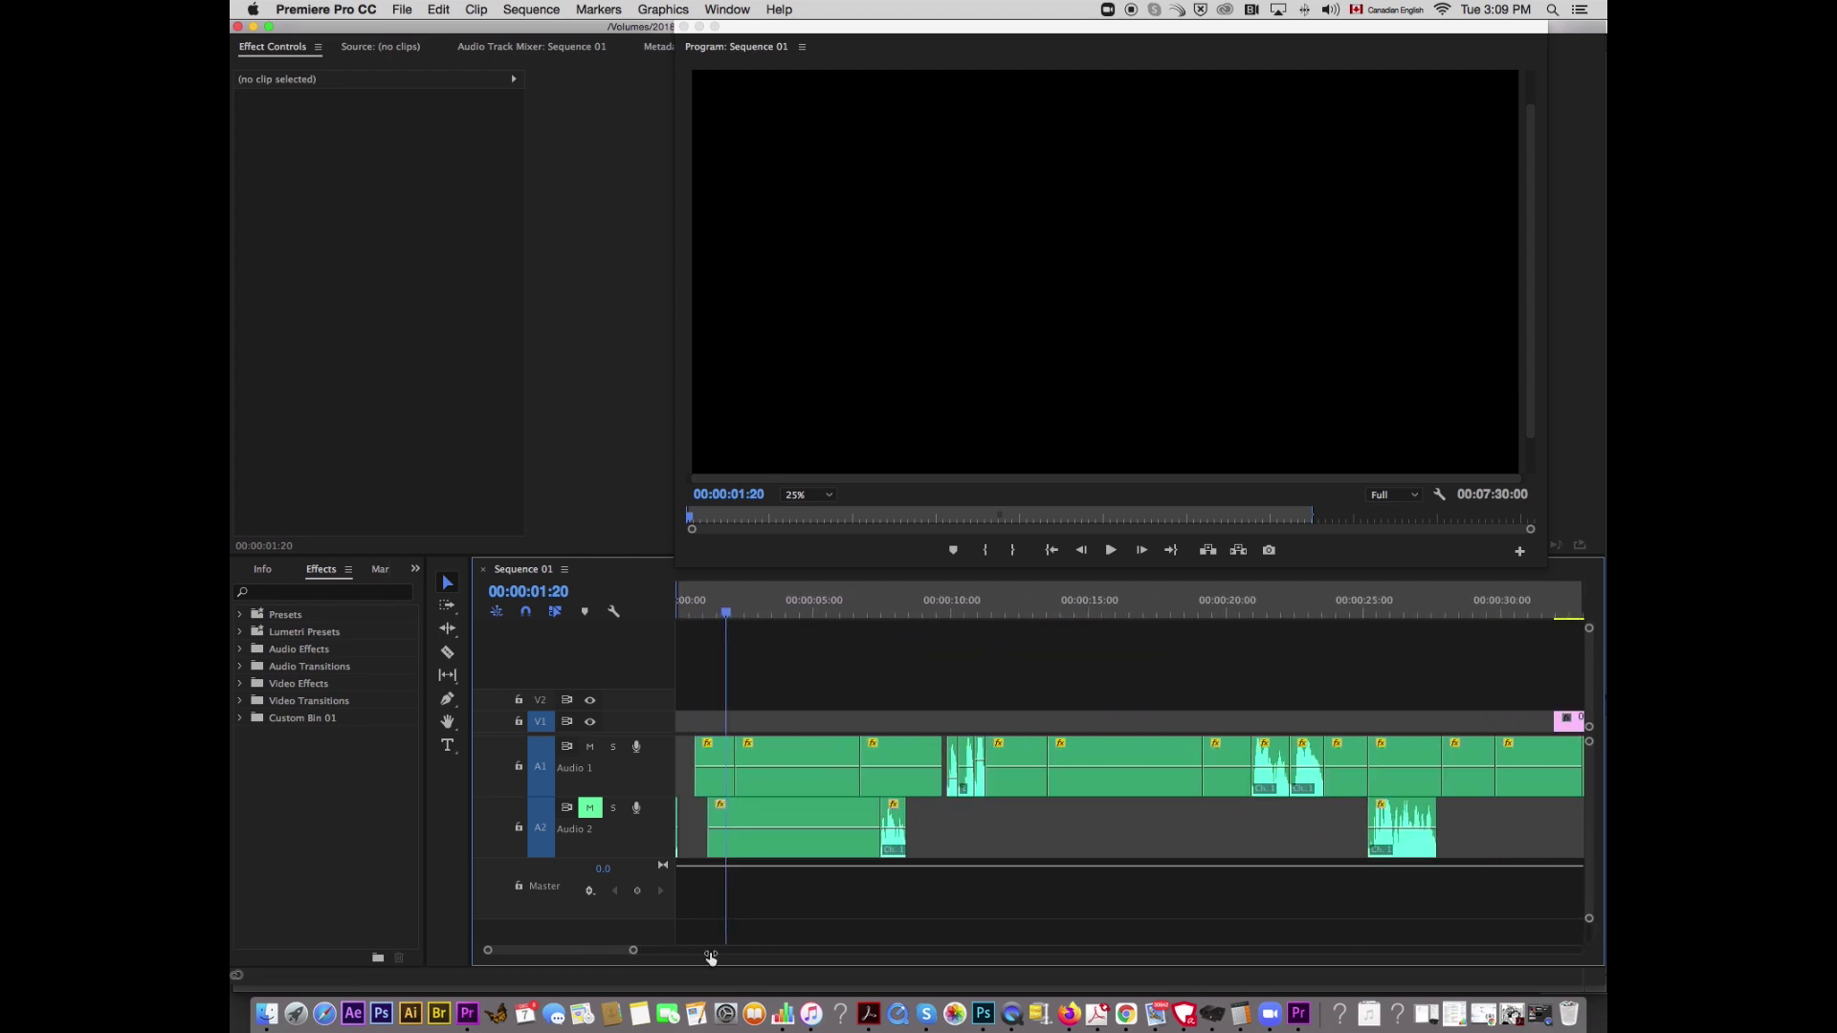
left_click_drag(1458, 724, 741, 724)
Step: Scale 000.2.jpg to frame size and trim its start to about 00:00:00:18
right_click(760, 722)
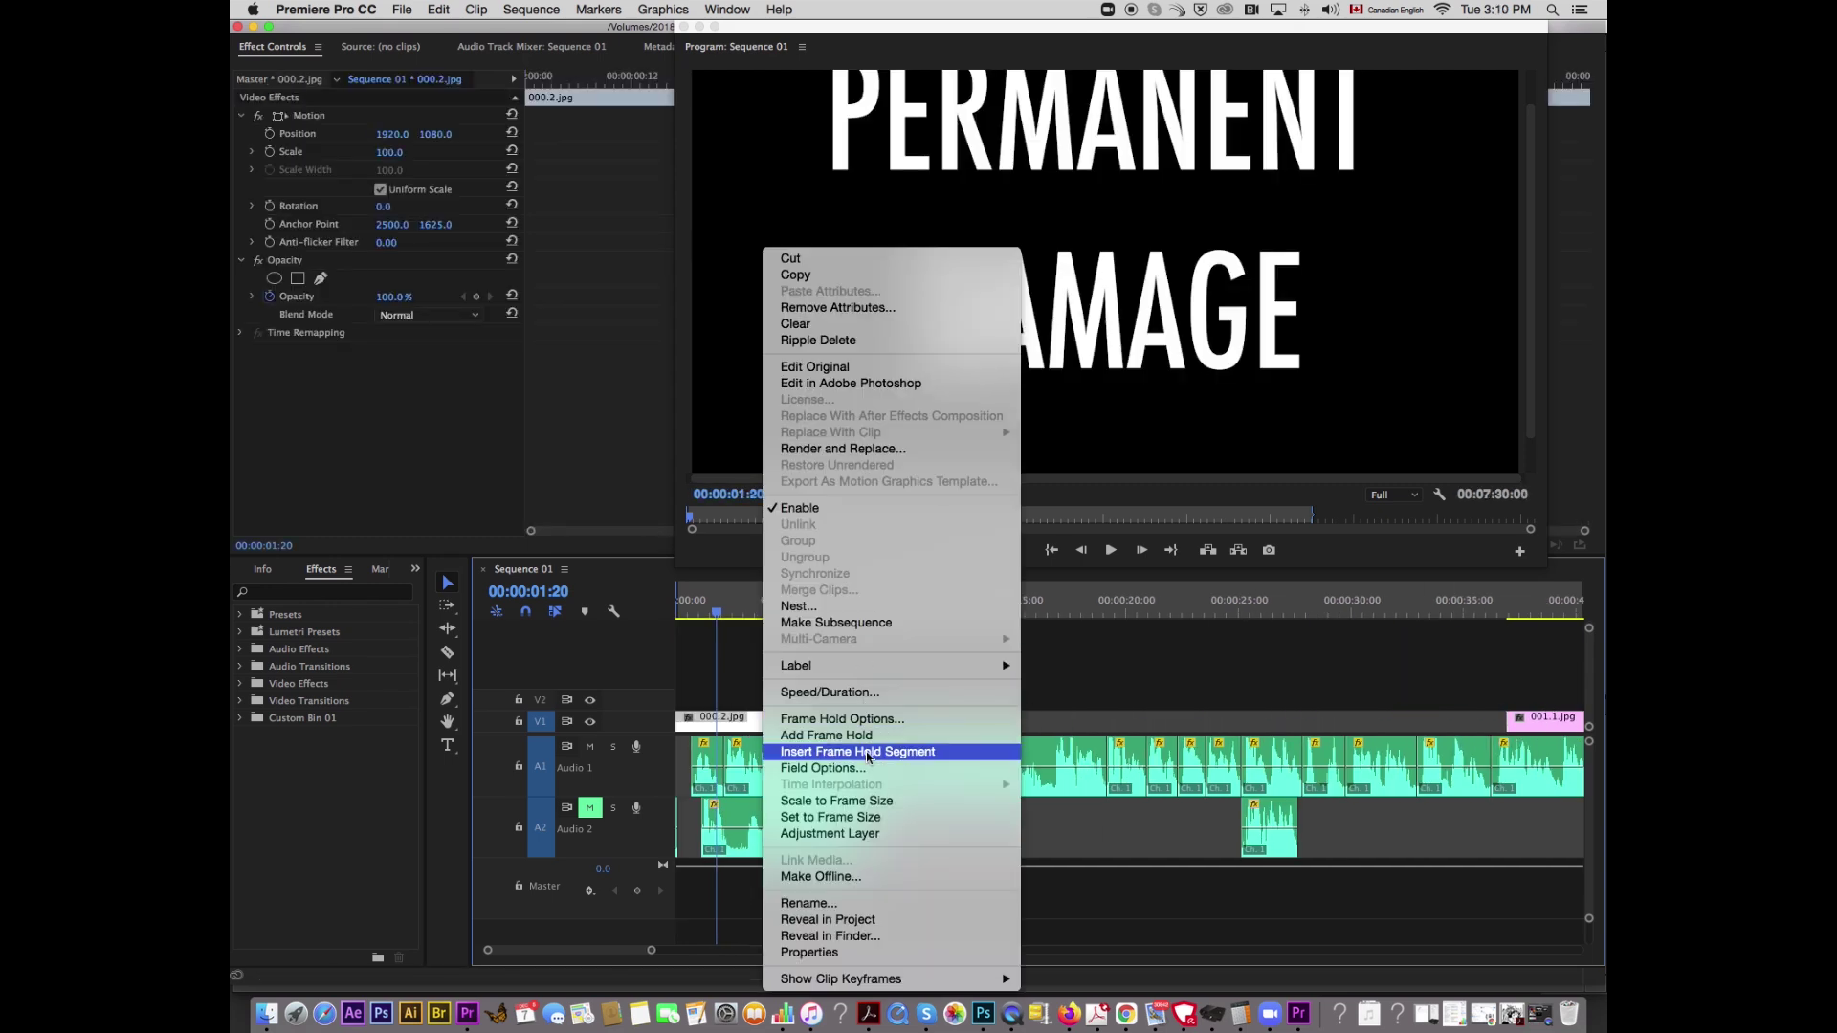
left_click(874, 802)
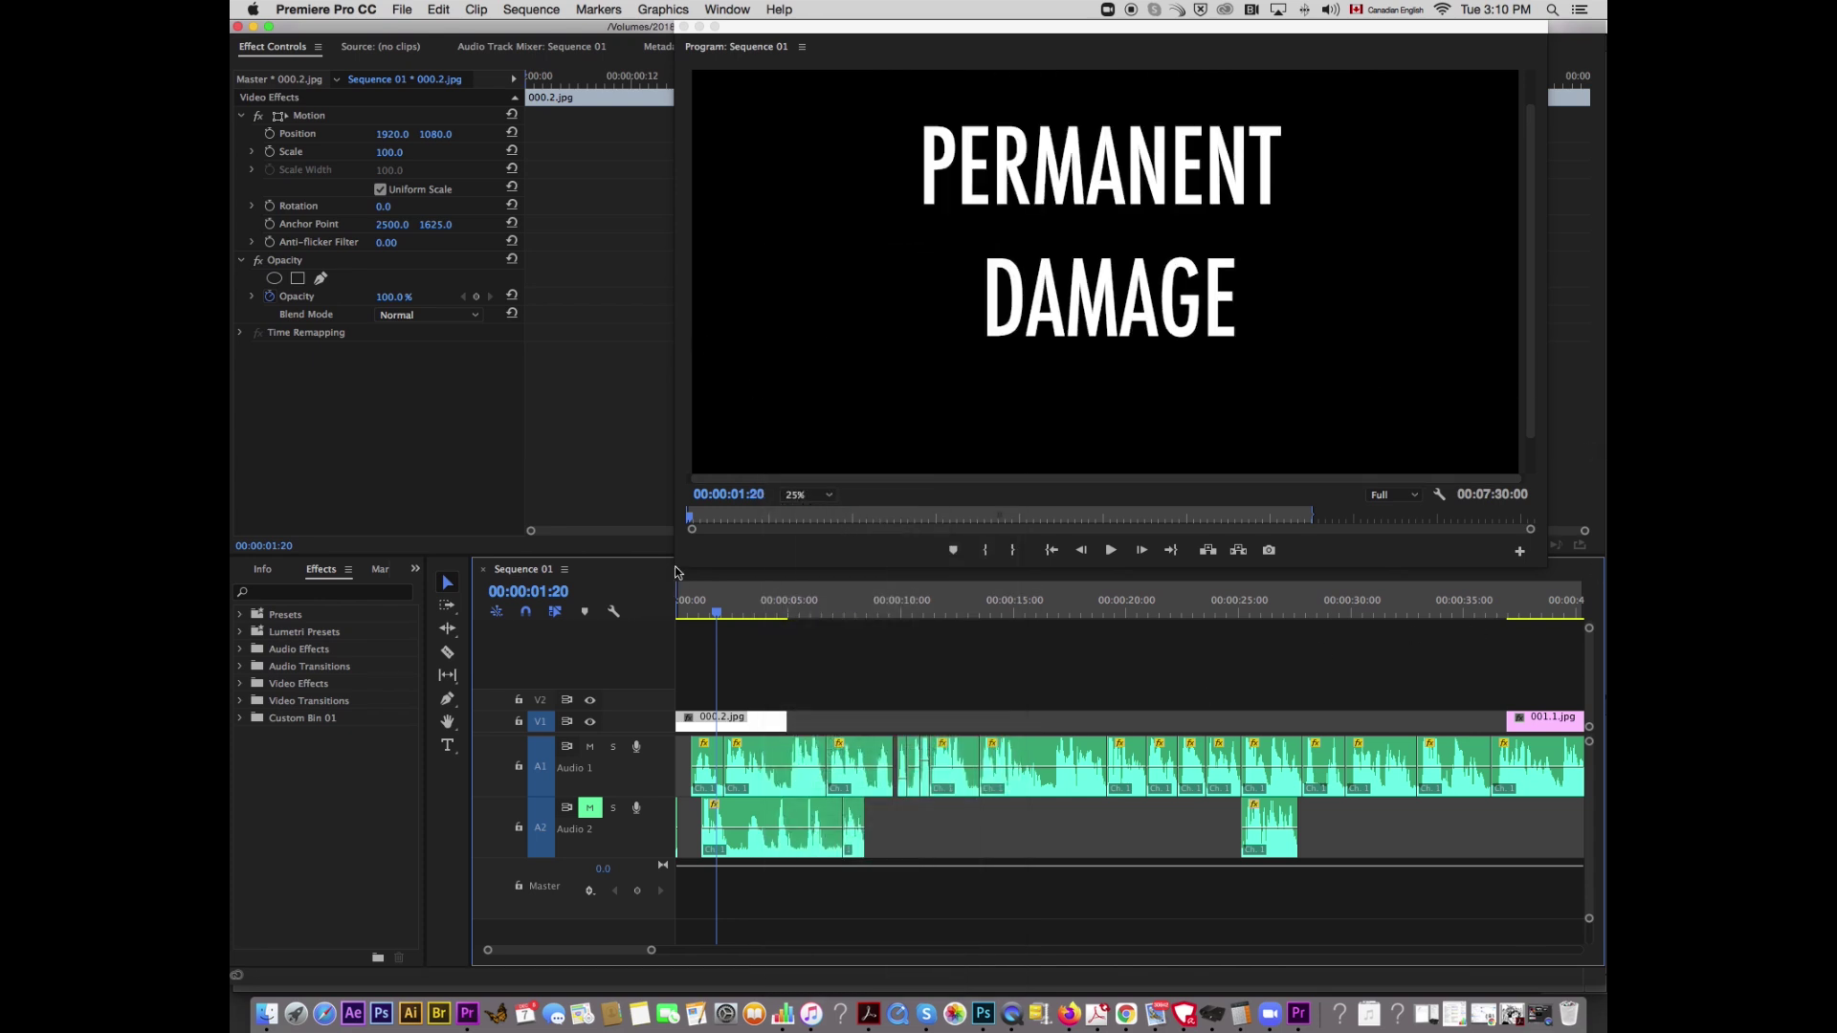
left_click_drag(677, 563, 677, 640)
left_click(680, 689)
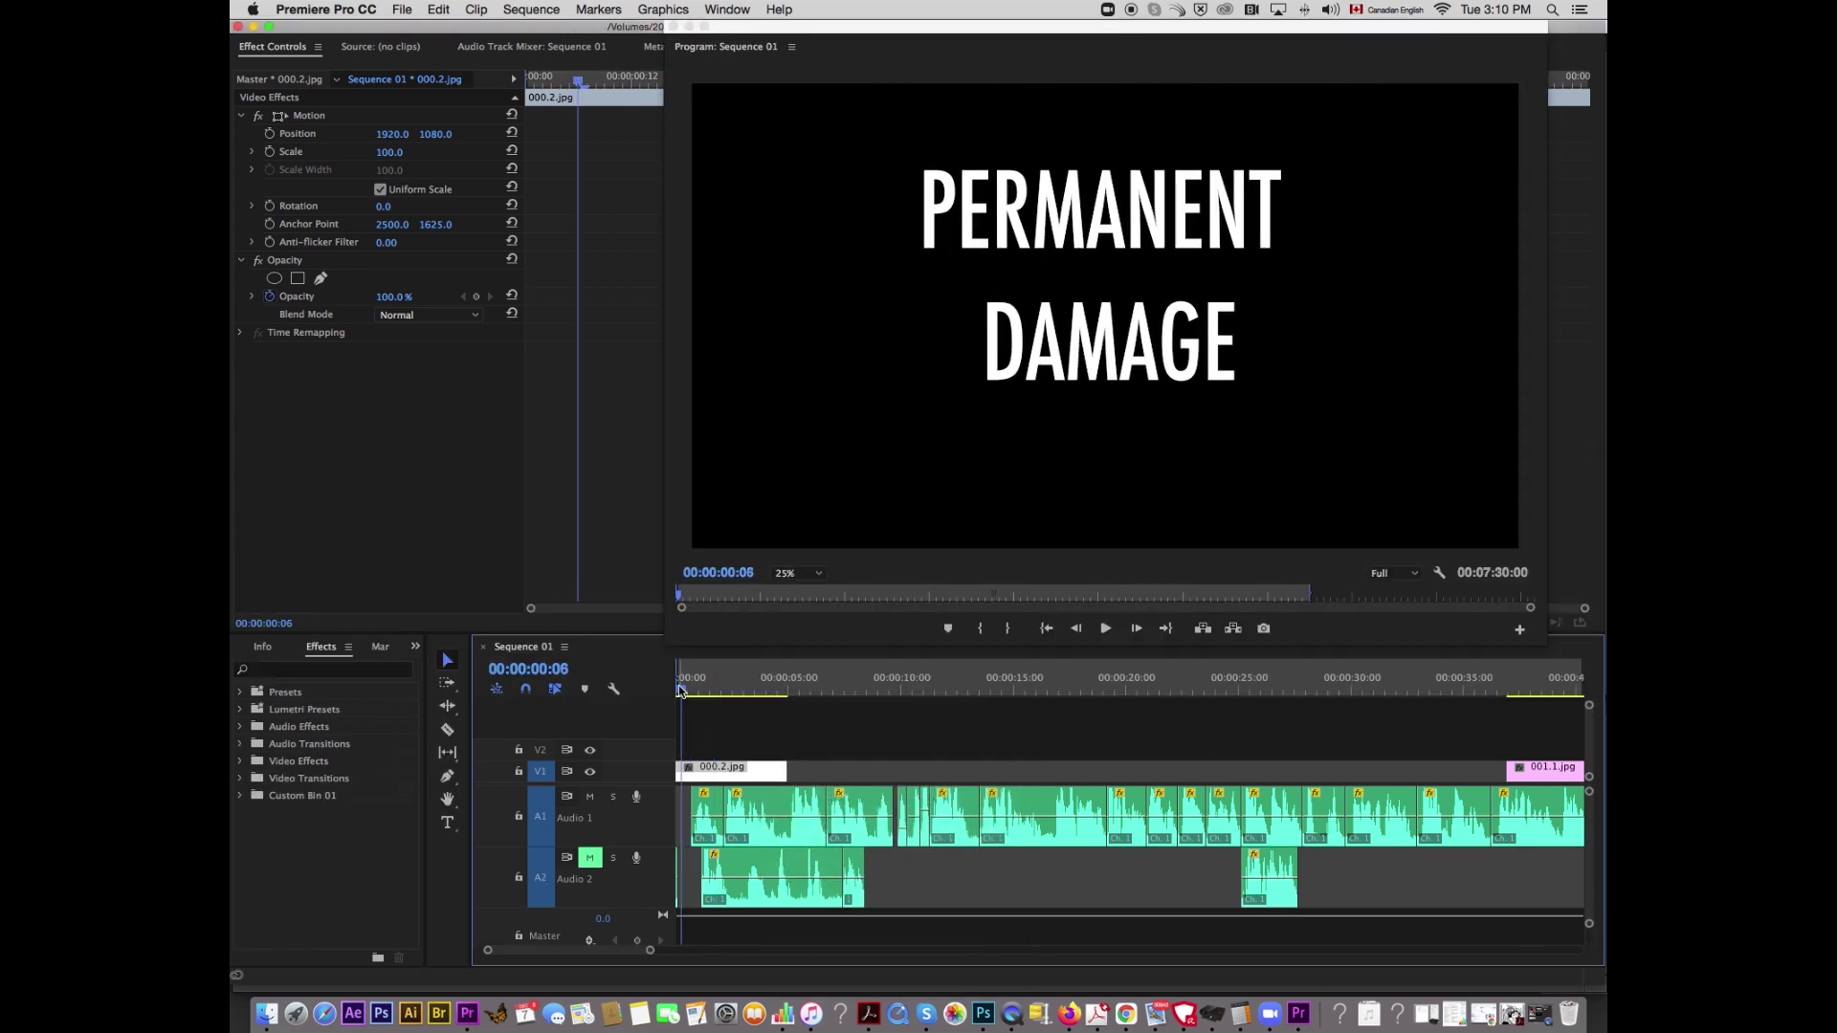
key("space")
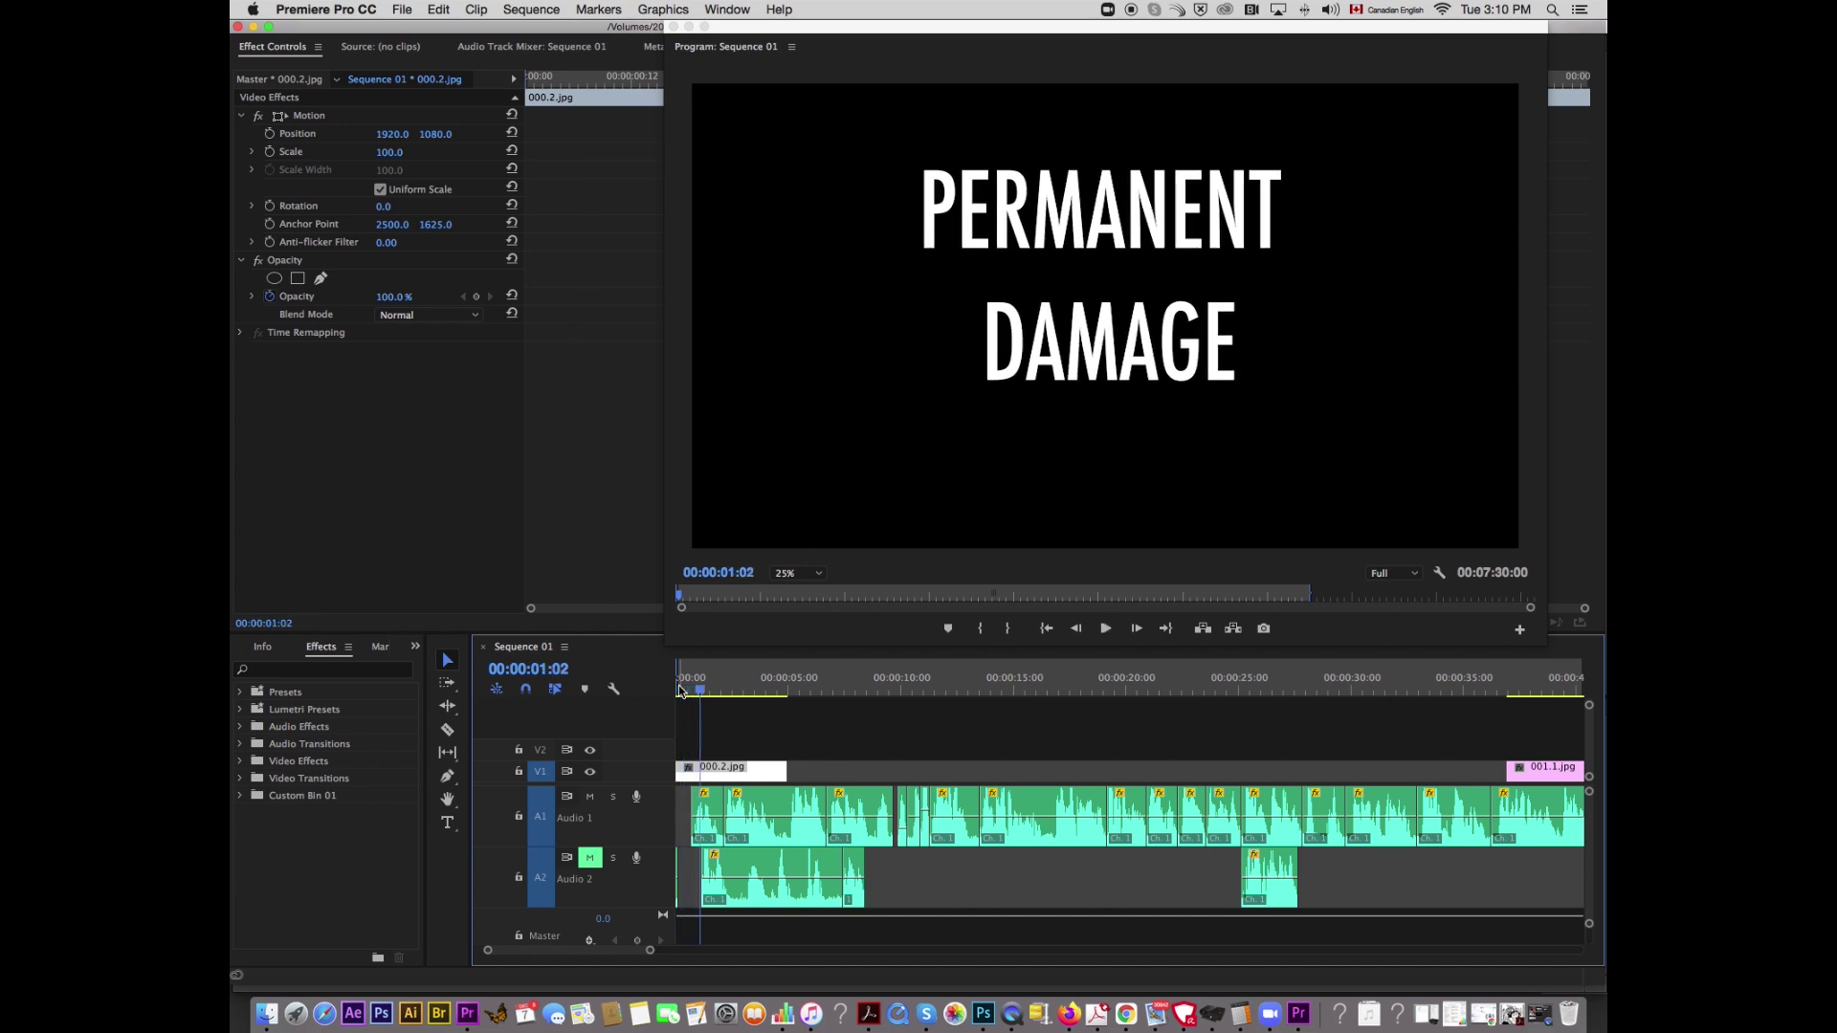
left_click(693, 685)
left_click_drag(693, 685, 694, 685)
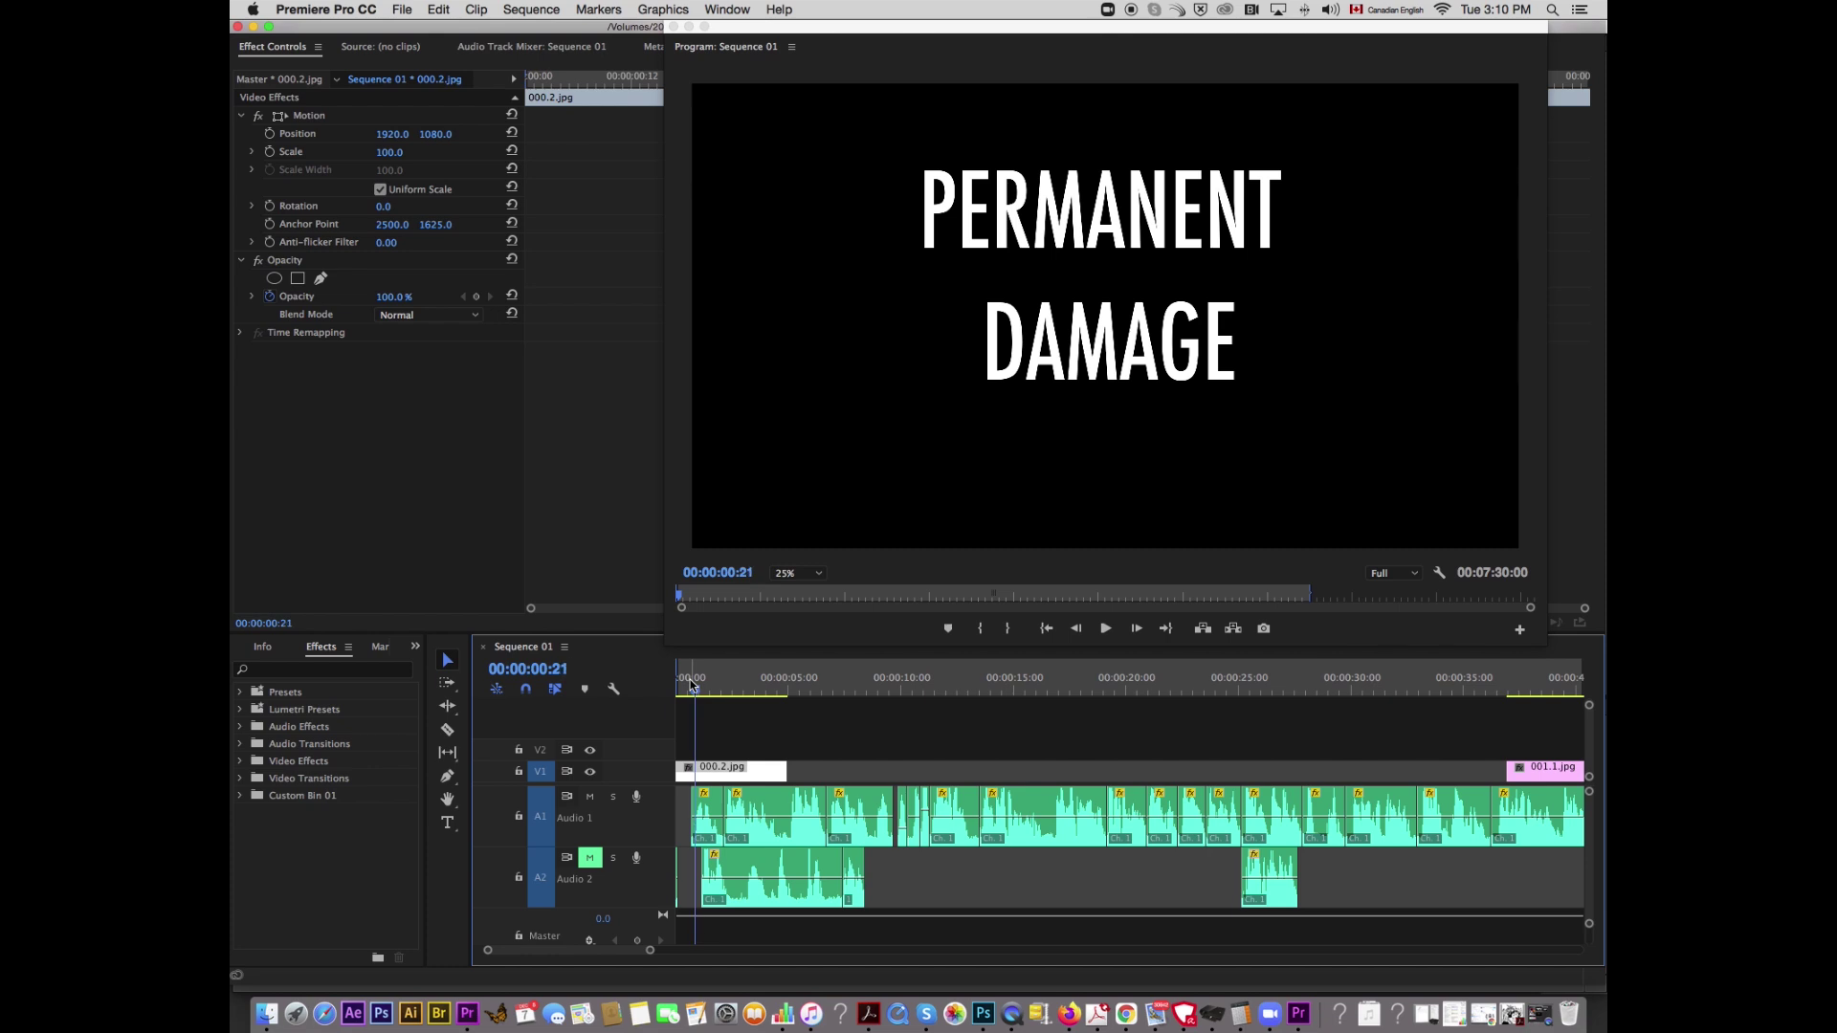
left_click_drag(681, 767, 693, 767)
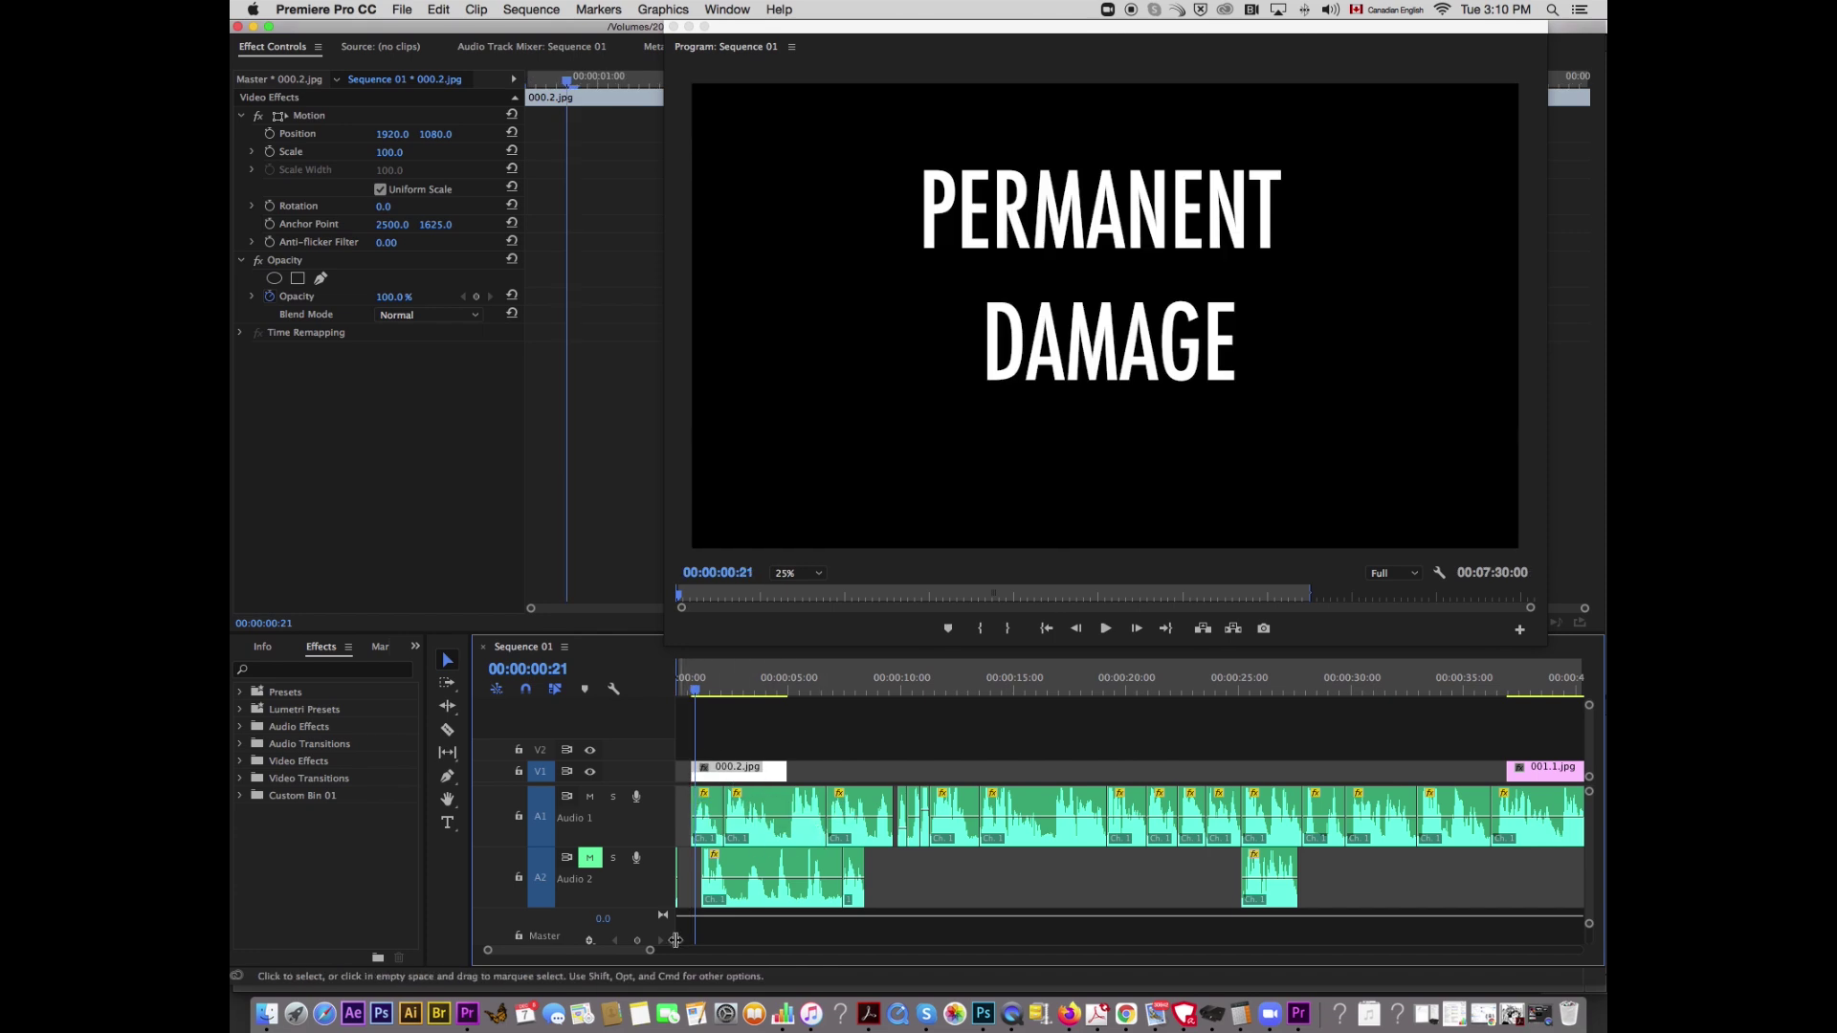
scroll(711, 829, "up", 4)
Step: Try trimming the title card's start to the playhead, preview it, then undo the edit
left_click_drag(742, 771, 757, 771)
left_click_drag(756, 681, 695, 681)
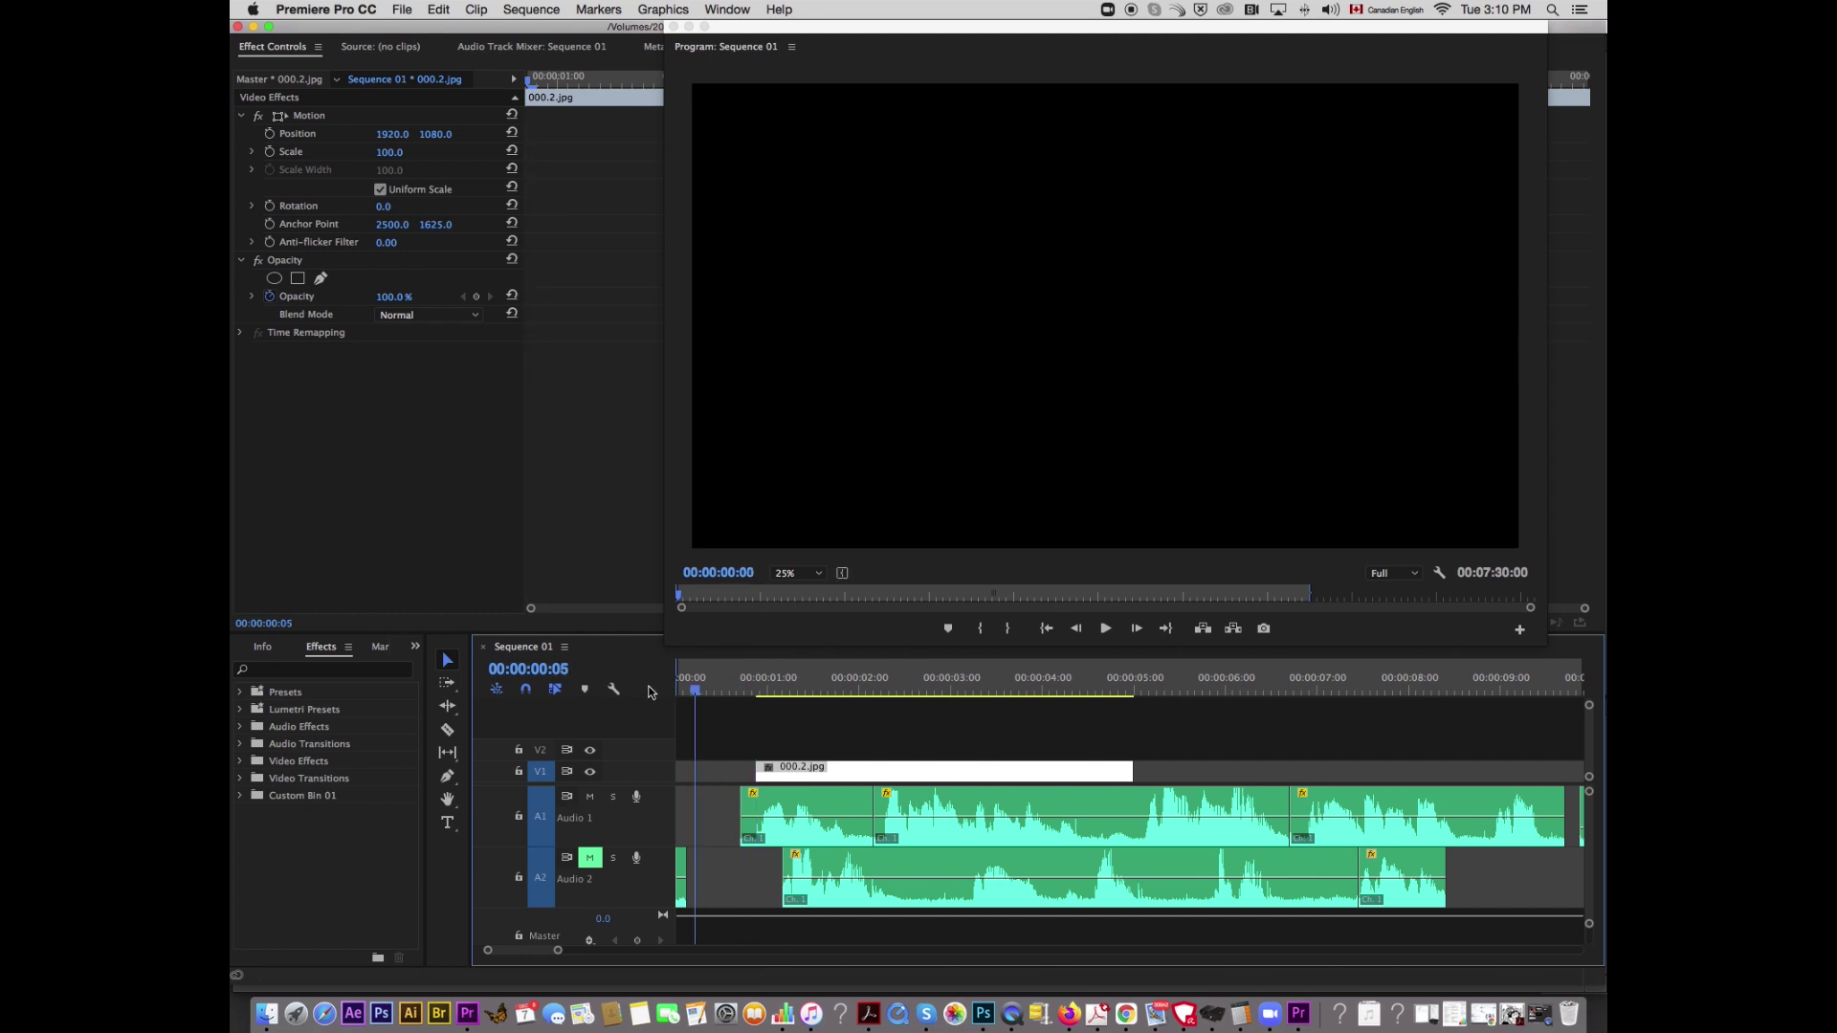
key("space")
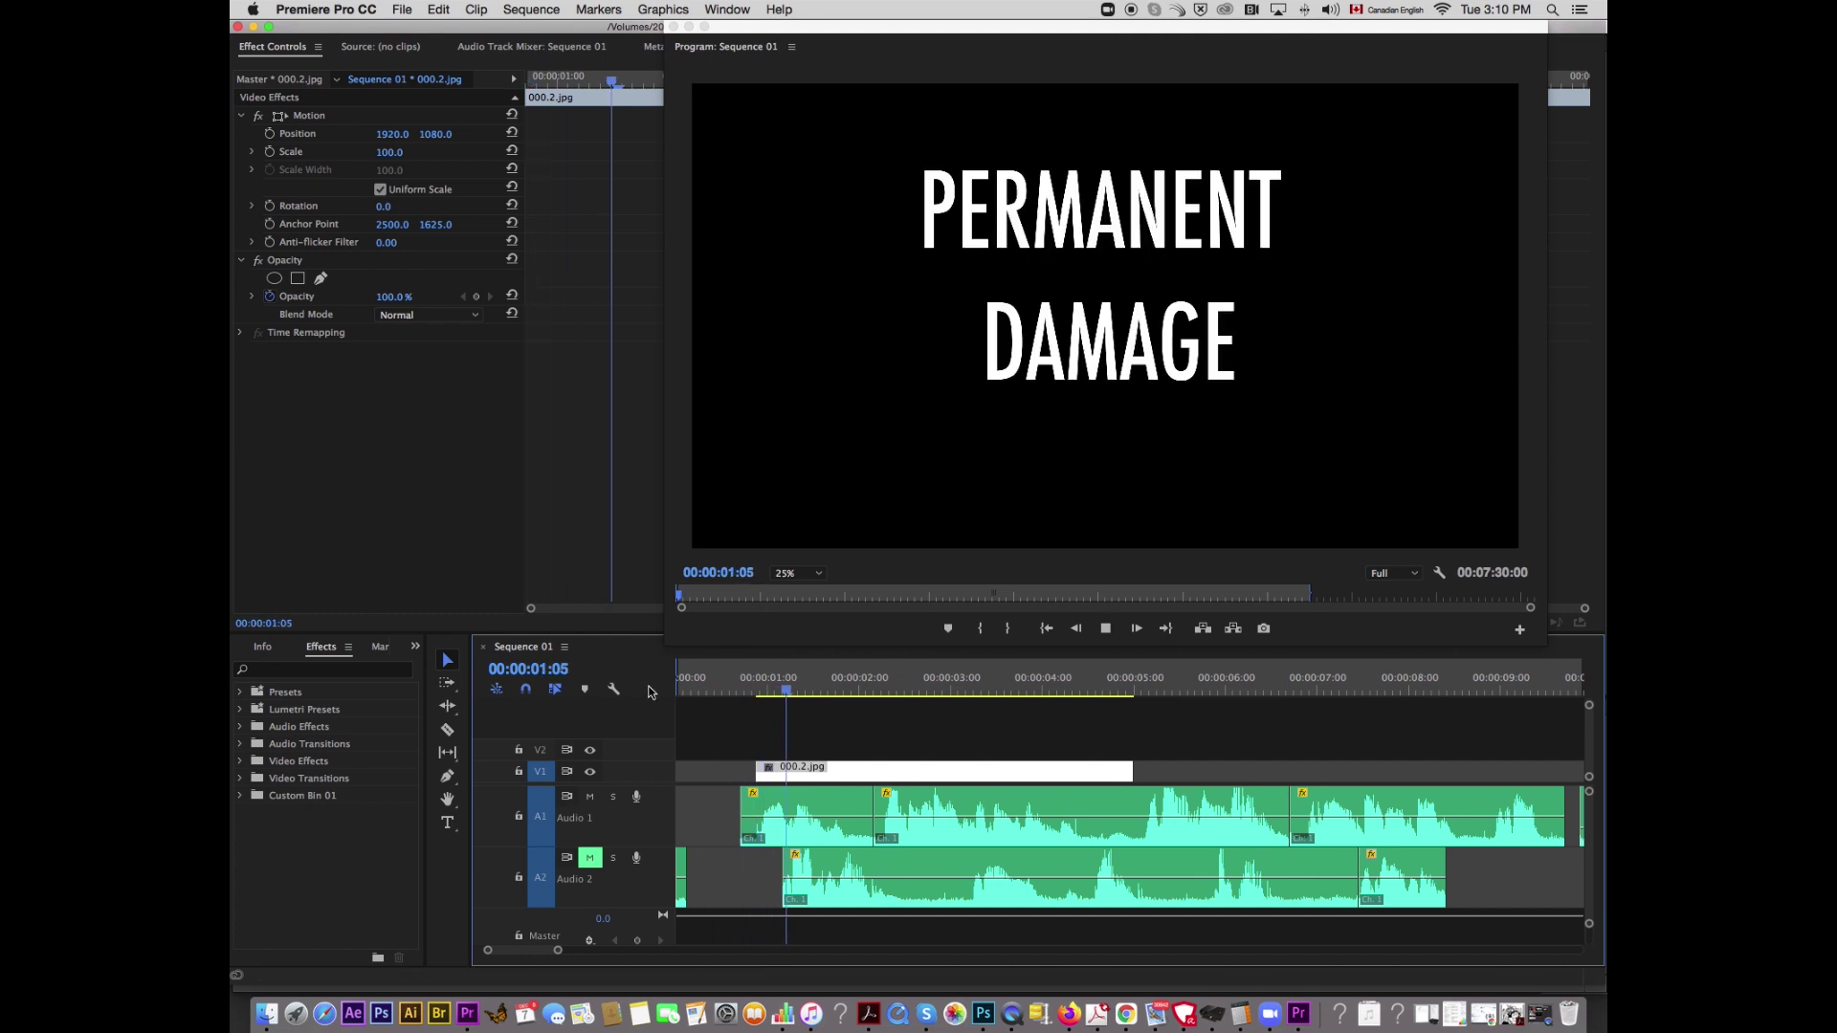
key("super+z")
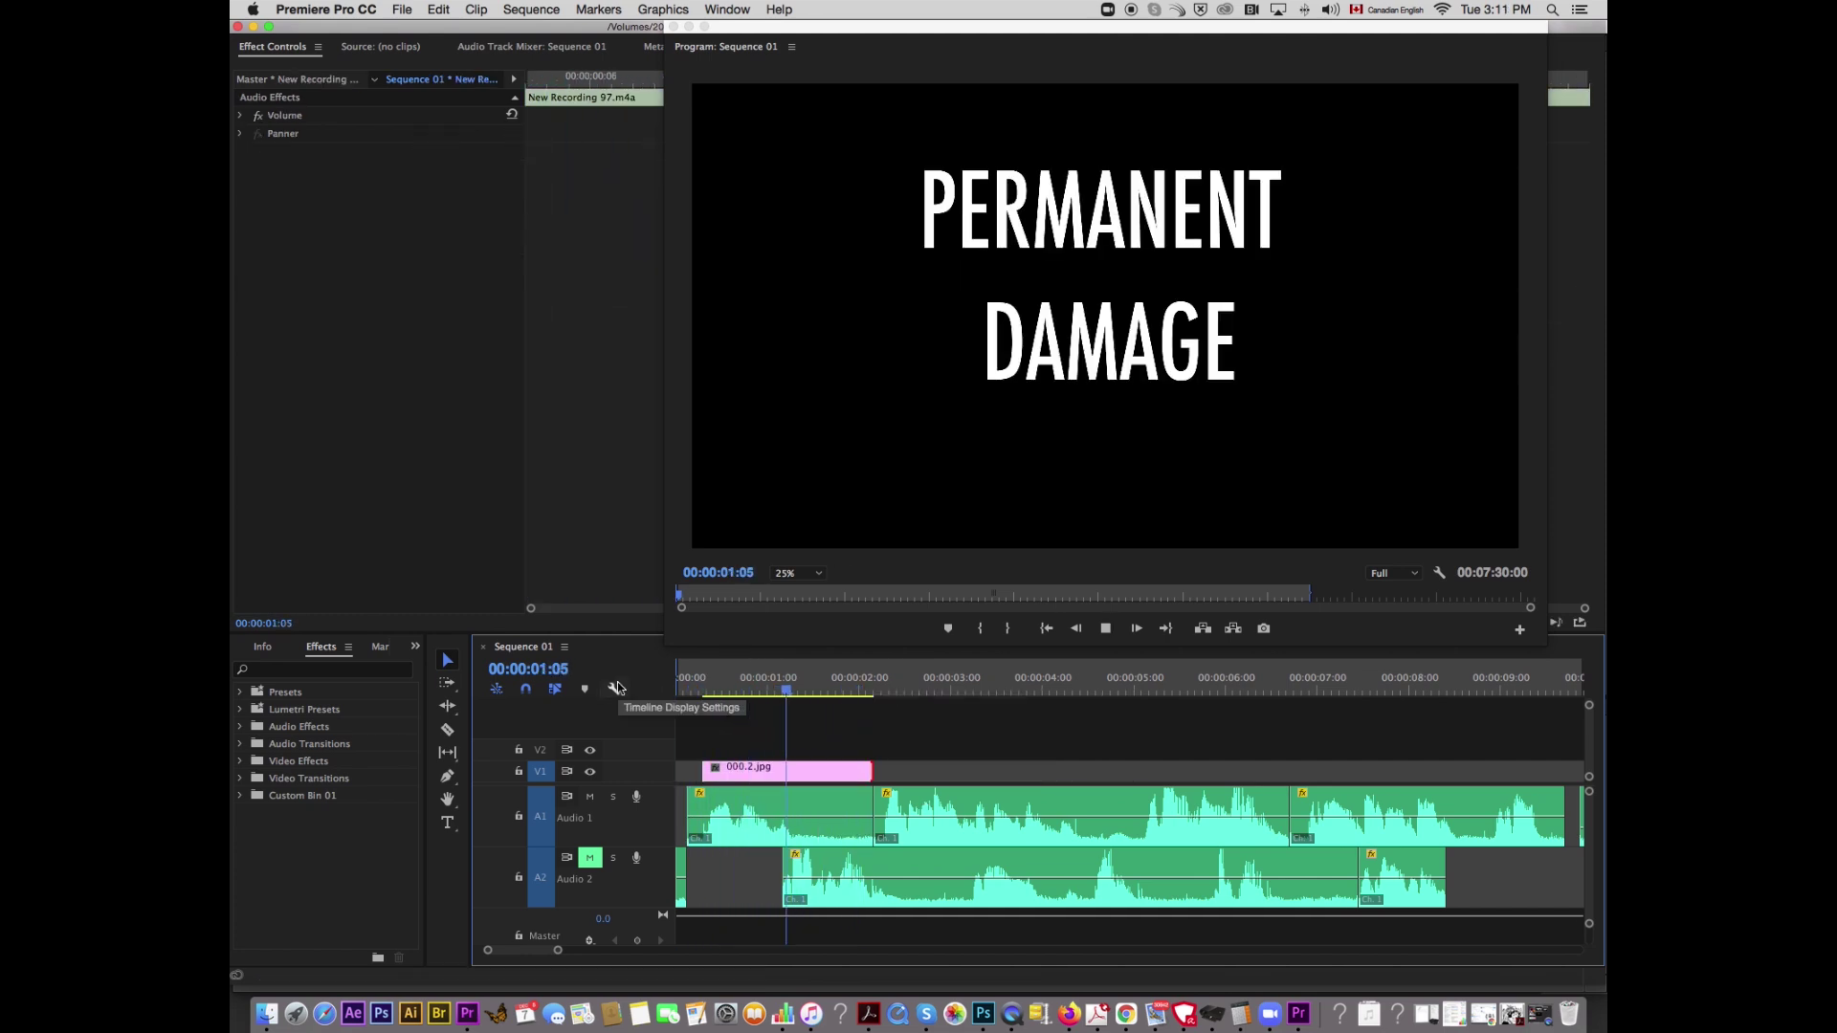
key("space")
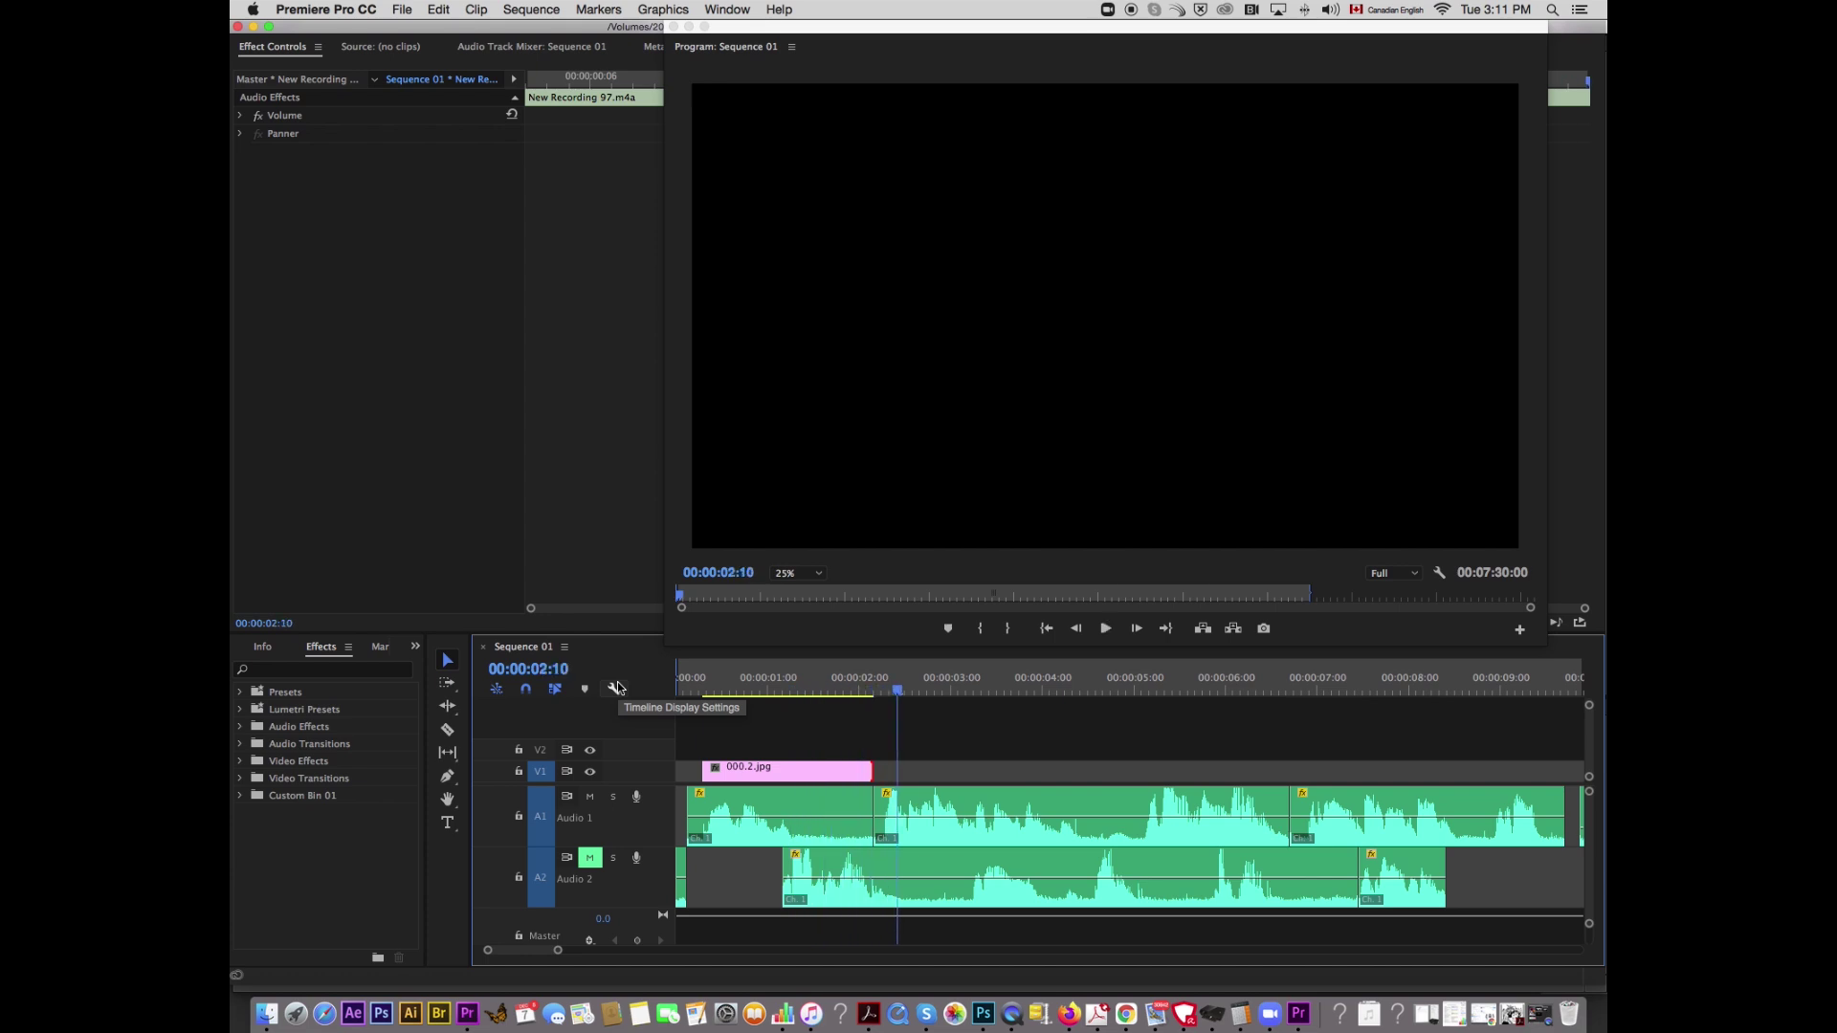
Step: Extend 000.2.jpg to end at 00:00:02:00, zoom out, and play back from the title
left_click(882, 688)
left_click_drag(871, 771, 882, 771)
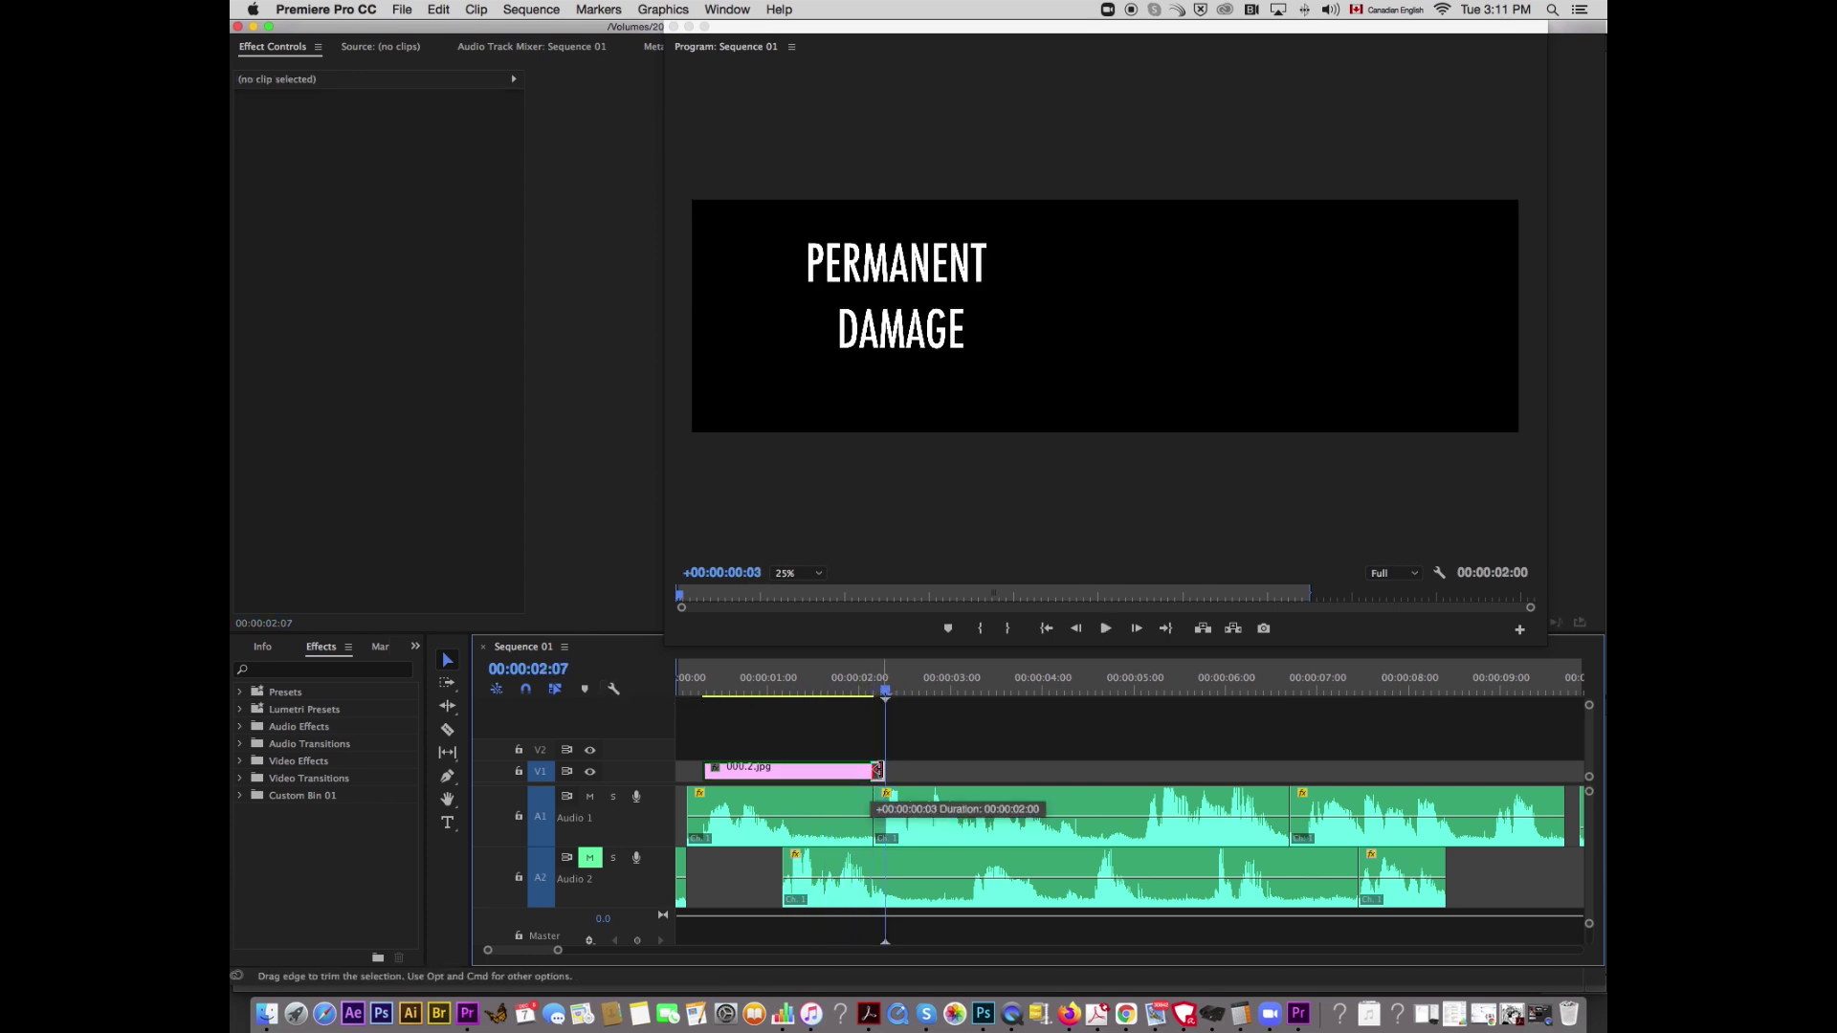
left_click(729, 689)
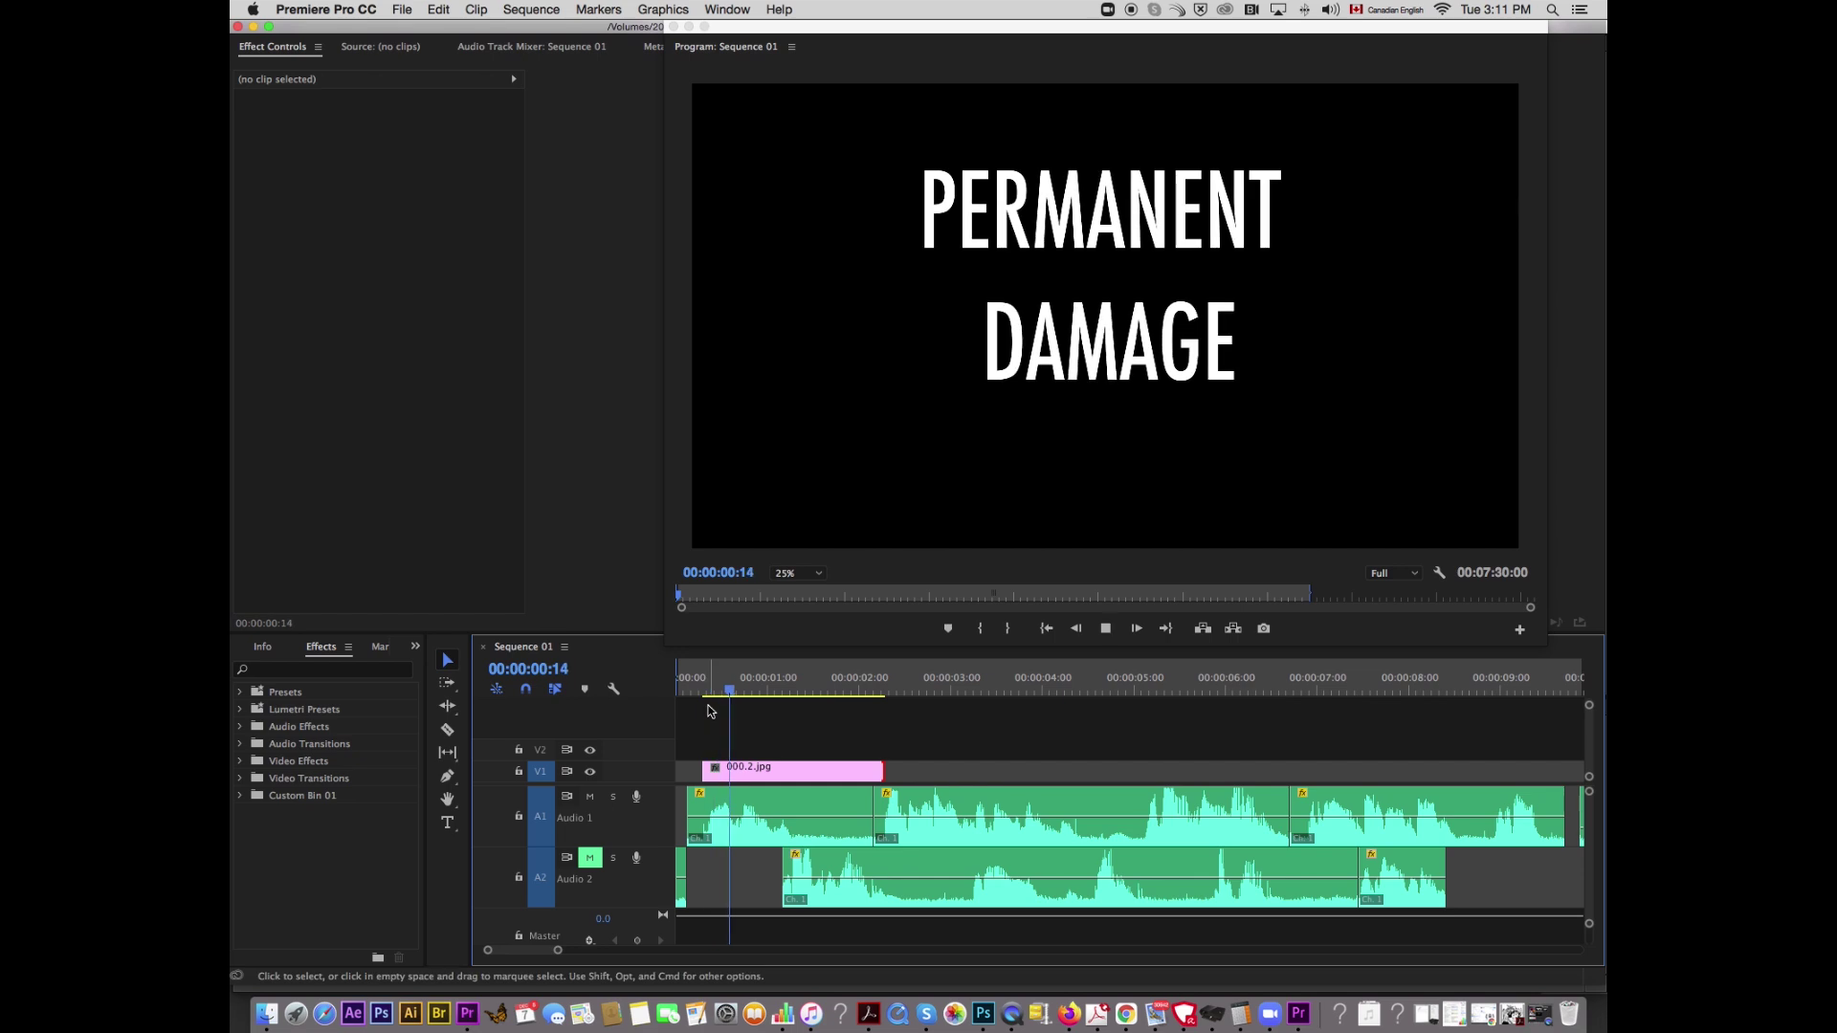
key("space")
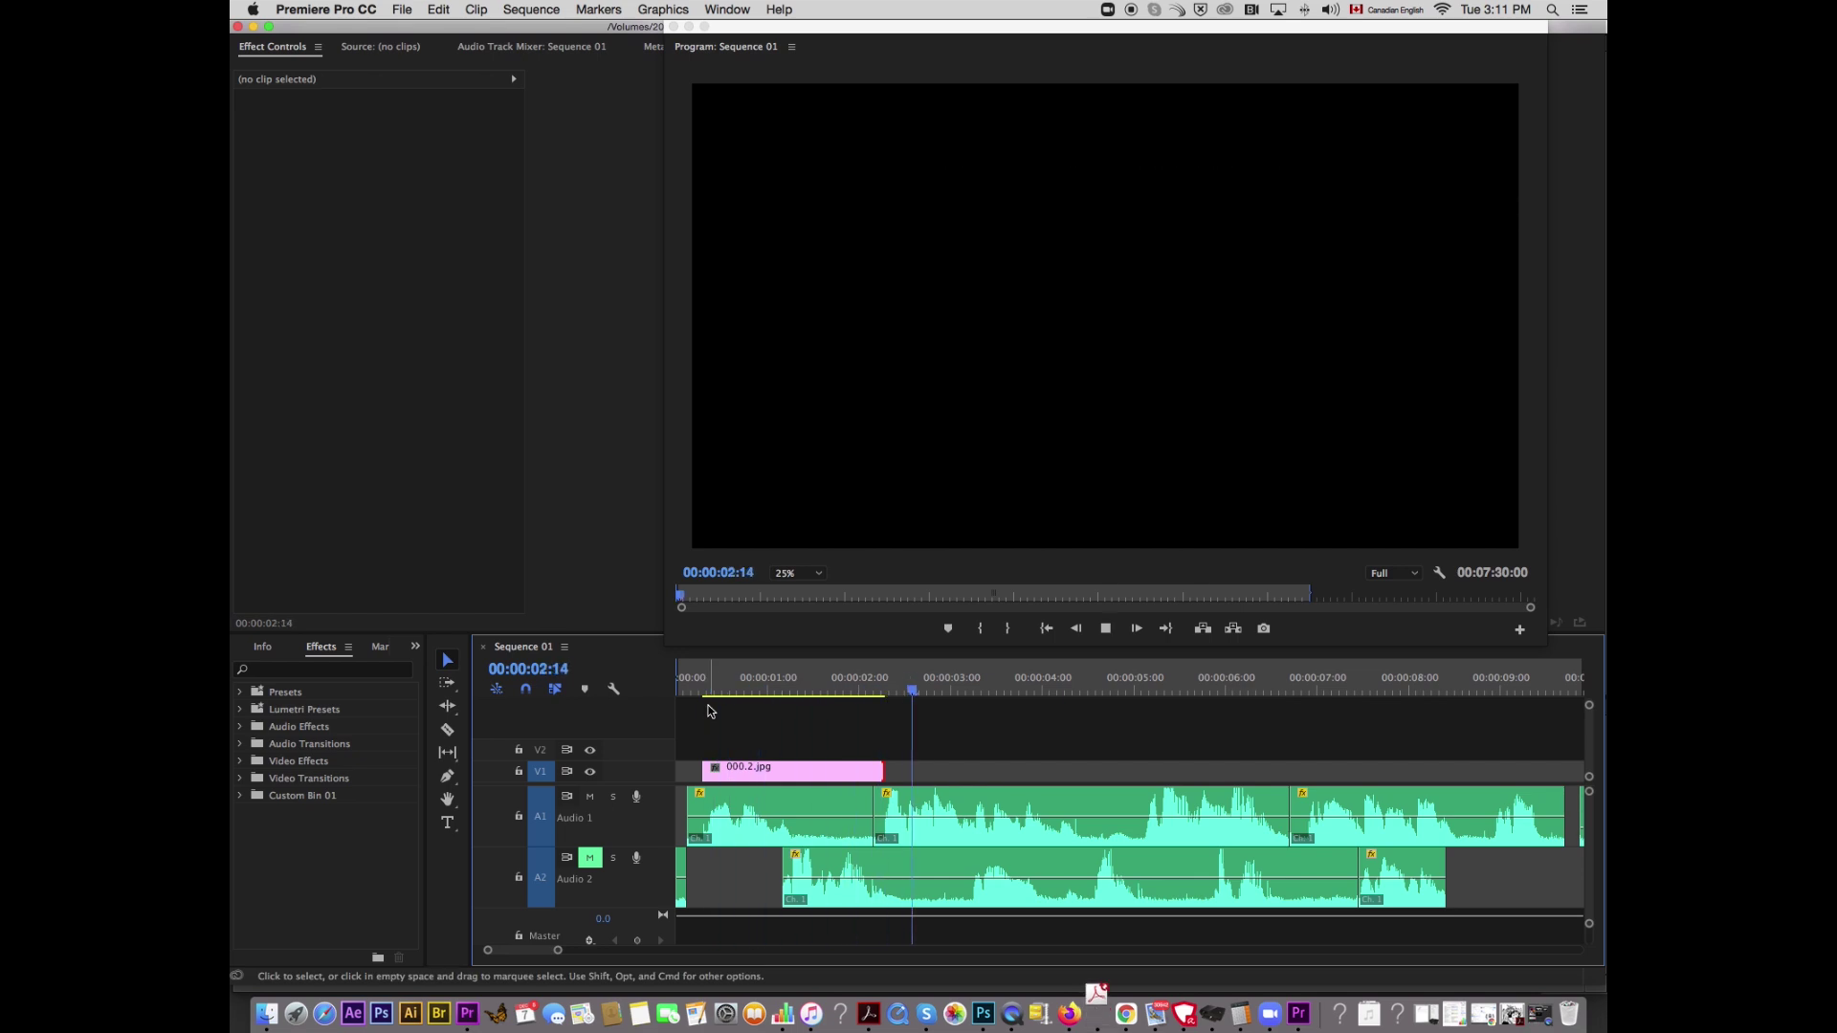
key("space")
key("minus")
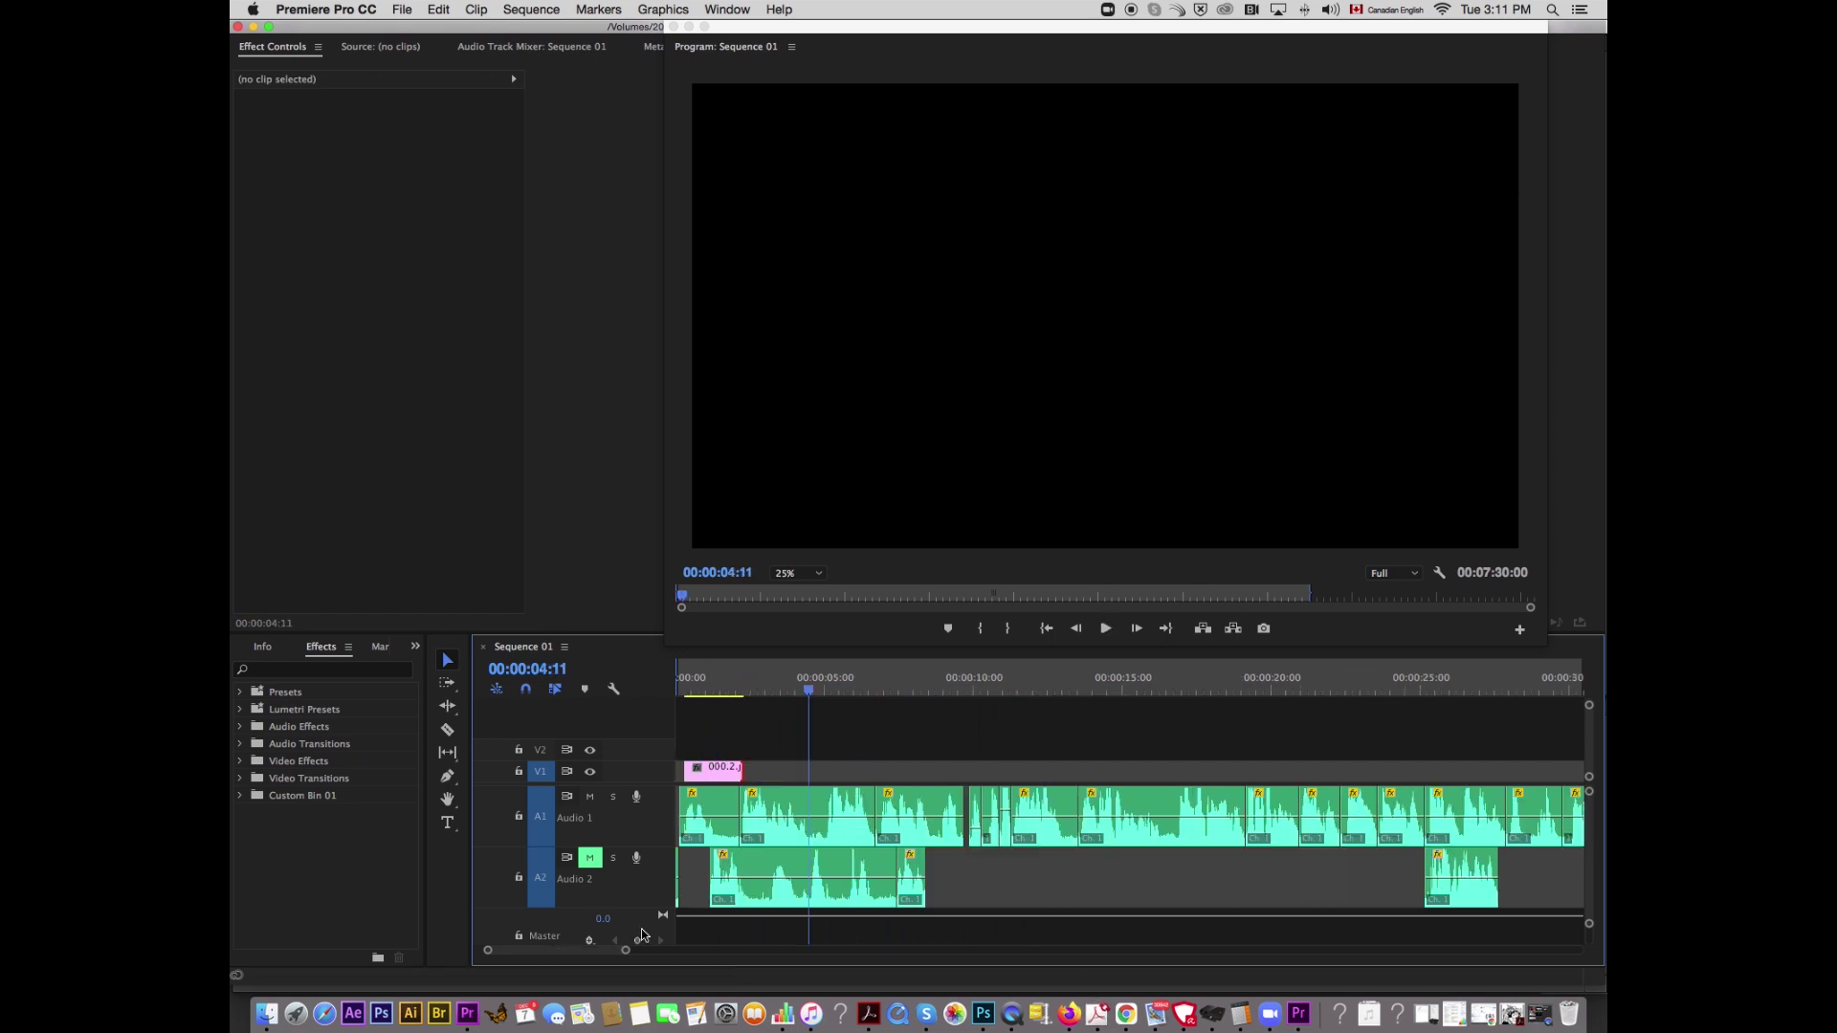
left_click_drag(809, 691, 740, 693)
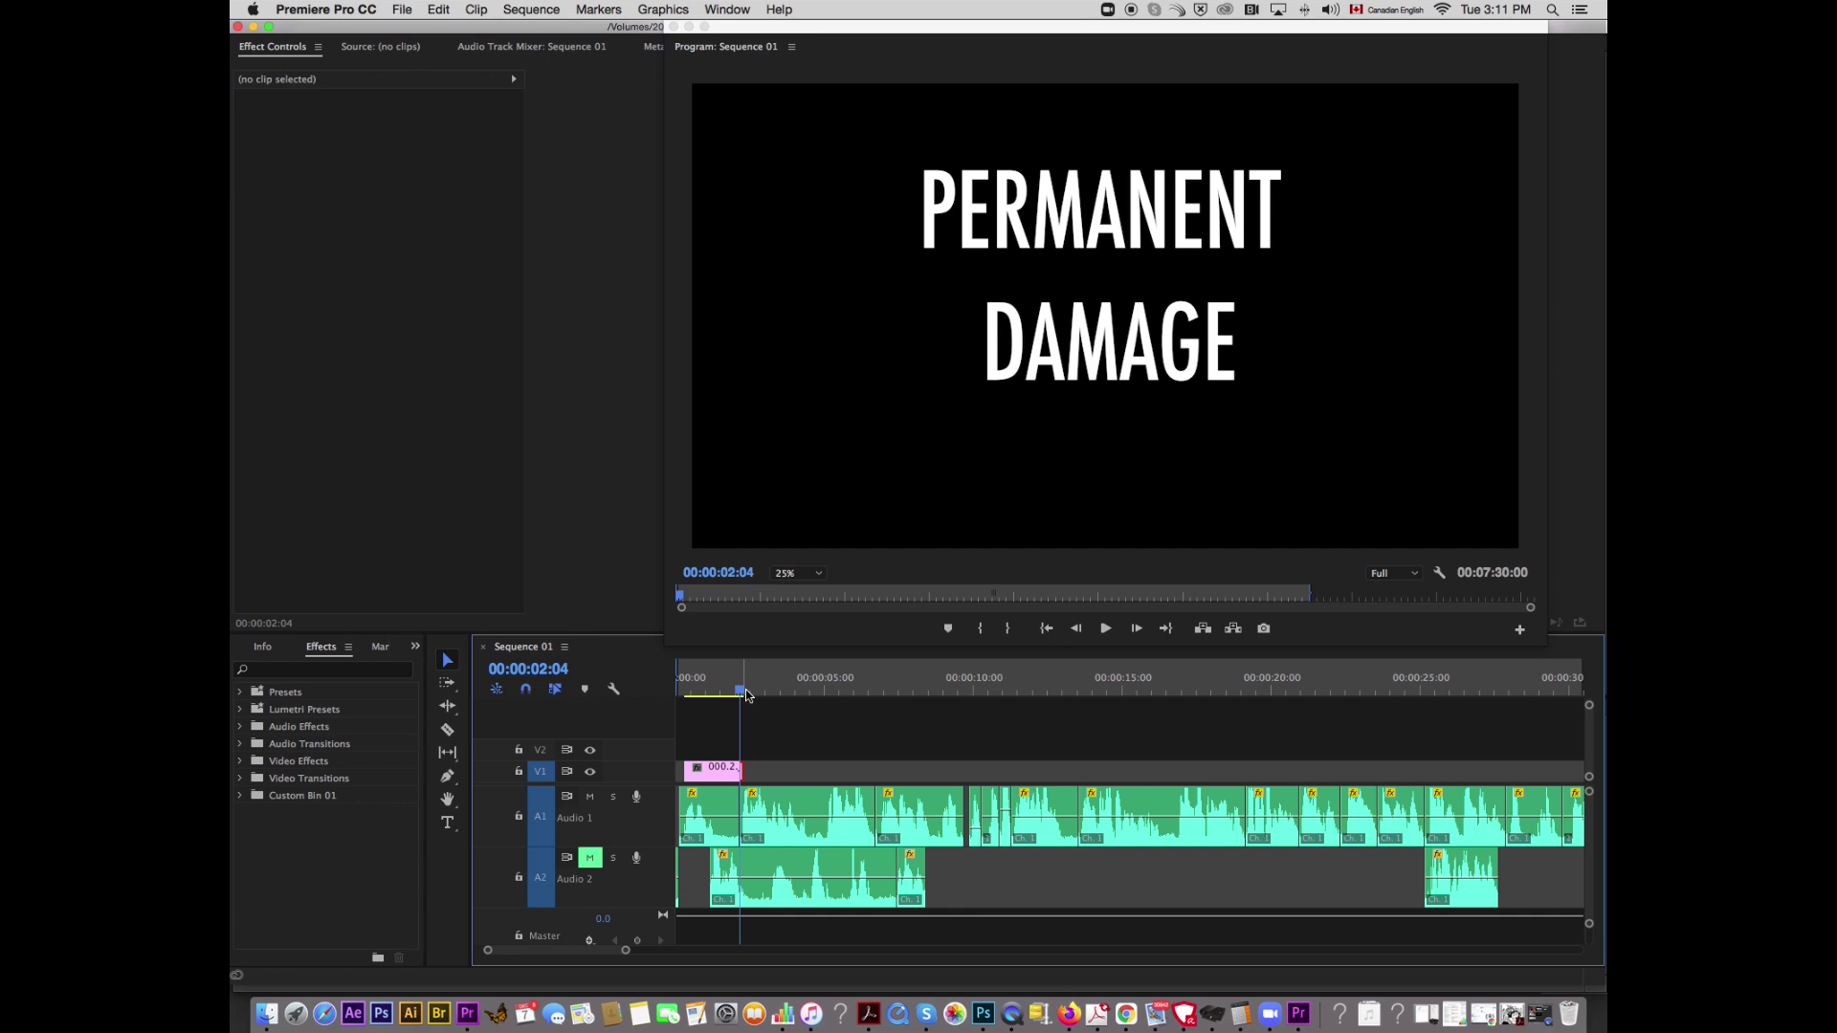
key("space")
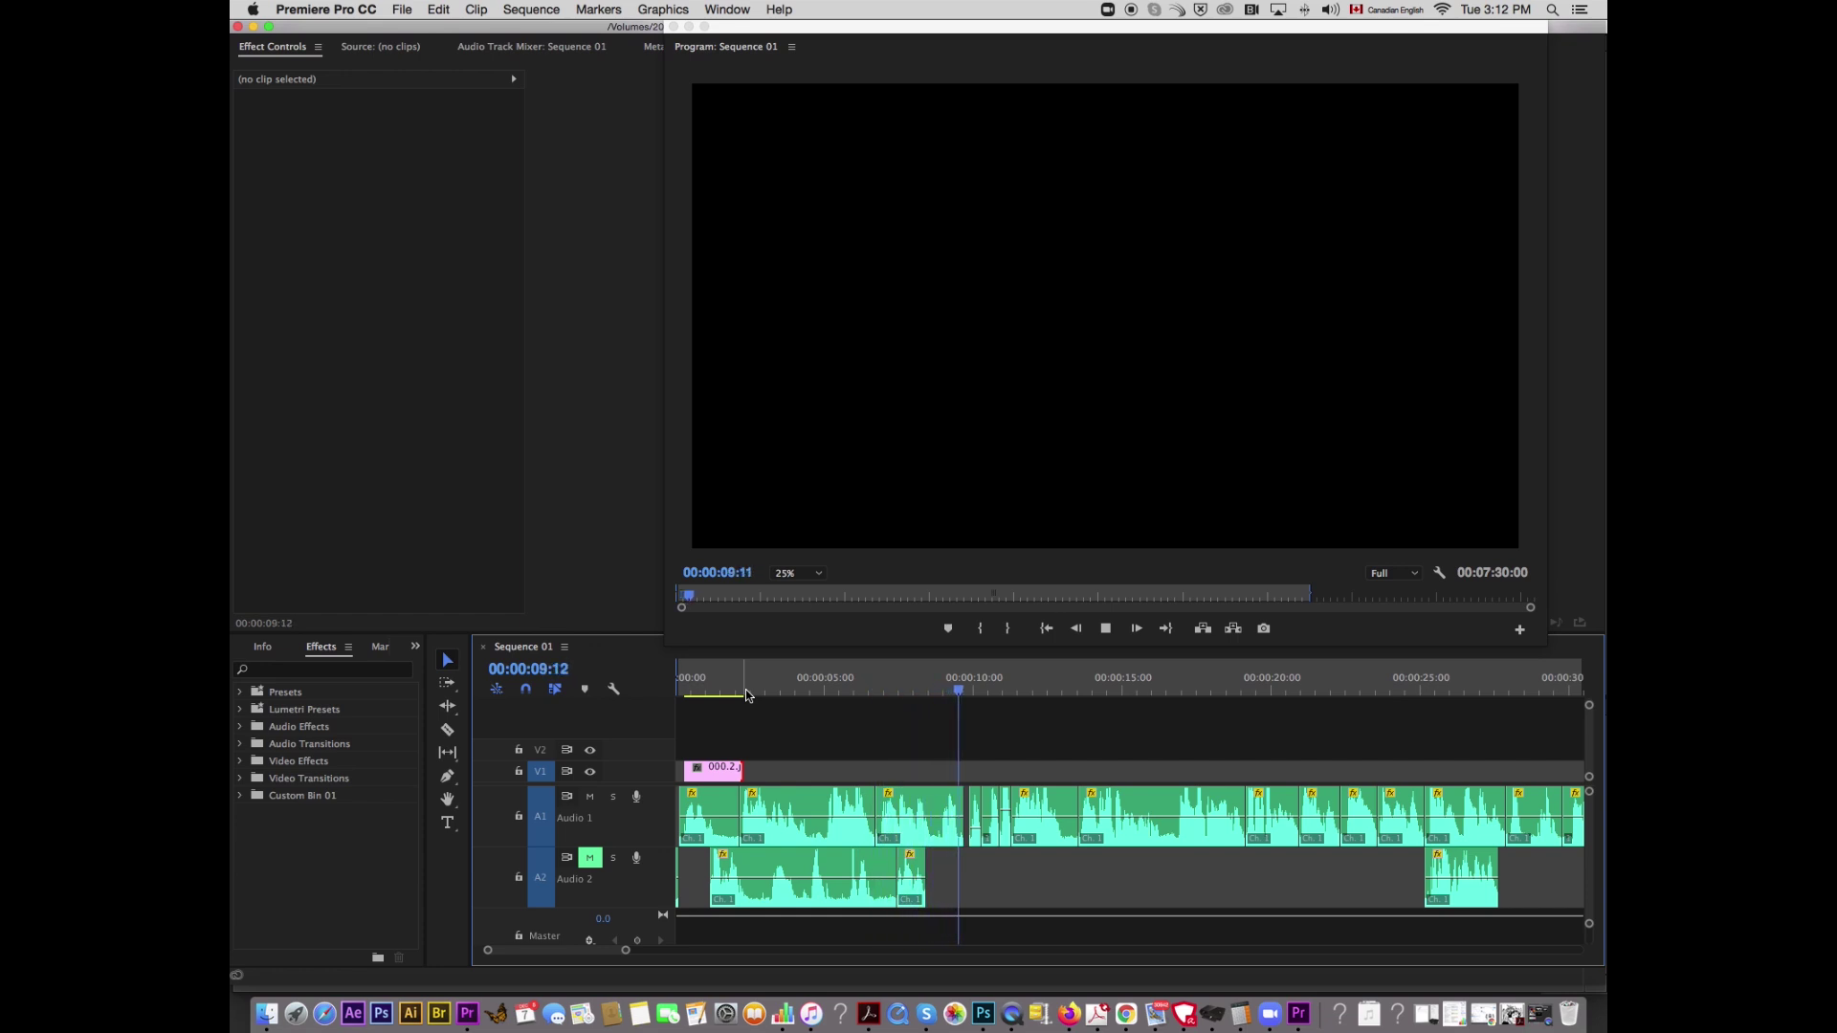
Step: Paste storyboard 001.1.jpg at the playhead just before the line near 11 seconds
key("space")
key("Left")
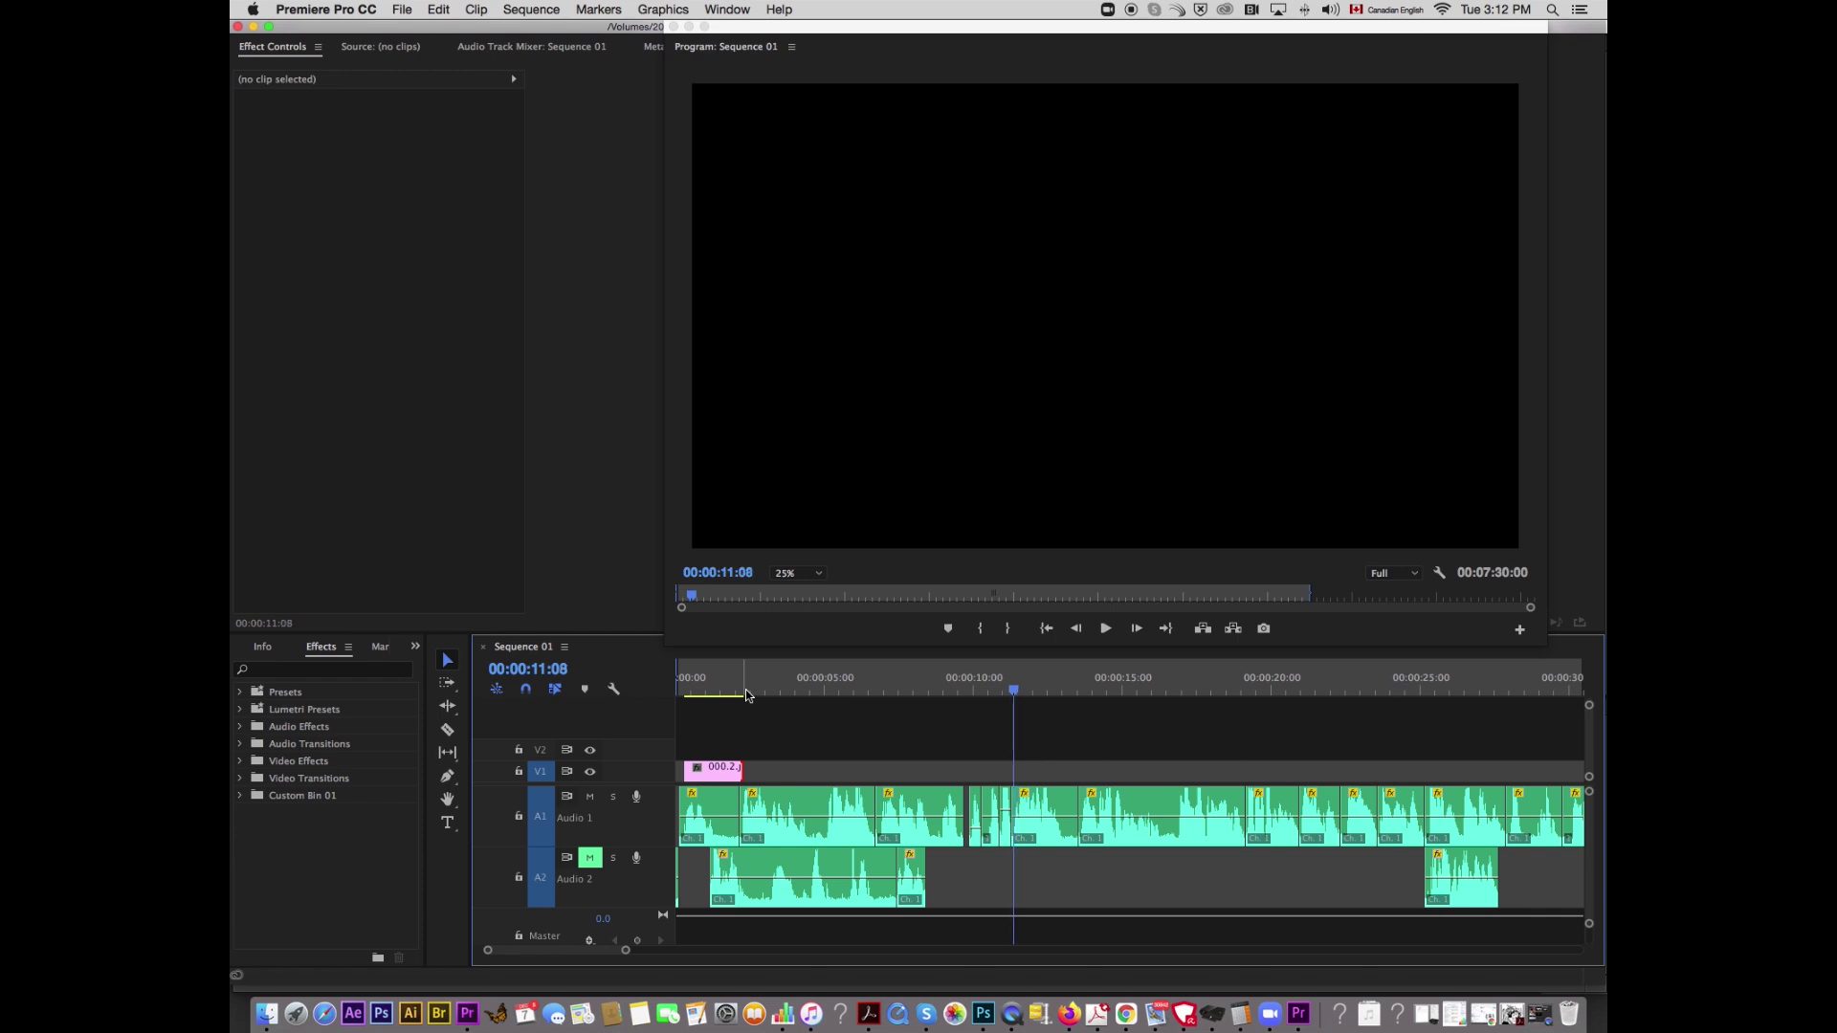
key("Left")
key("Left")
key("Left")
key("Left")
key("Left")
key("Left")
key("Left")
key("Left")
key("Left")
key("super+v")
key("minus")
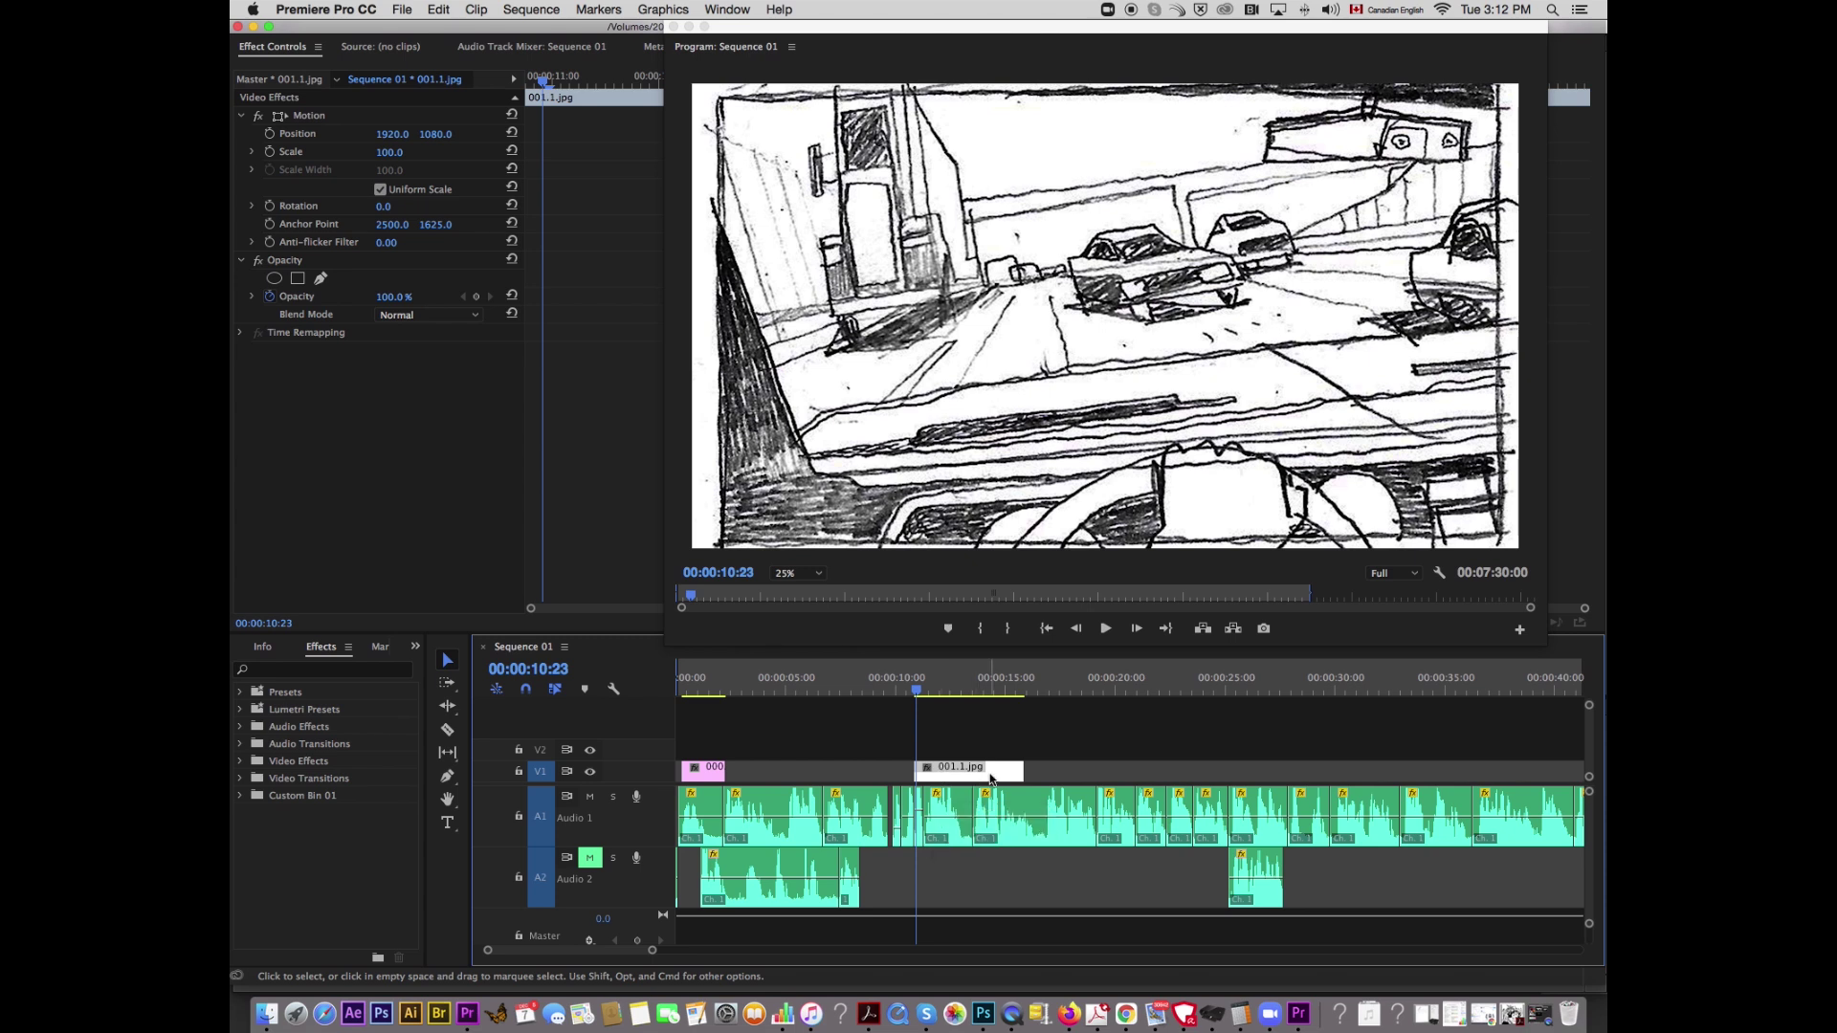
Step: Trim 001.1.jpg about two seconds shorter and butt 001.2.jpg directly after it
left_click(882, 689)
key("space")
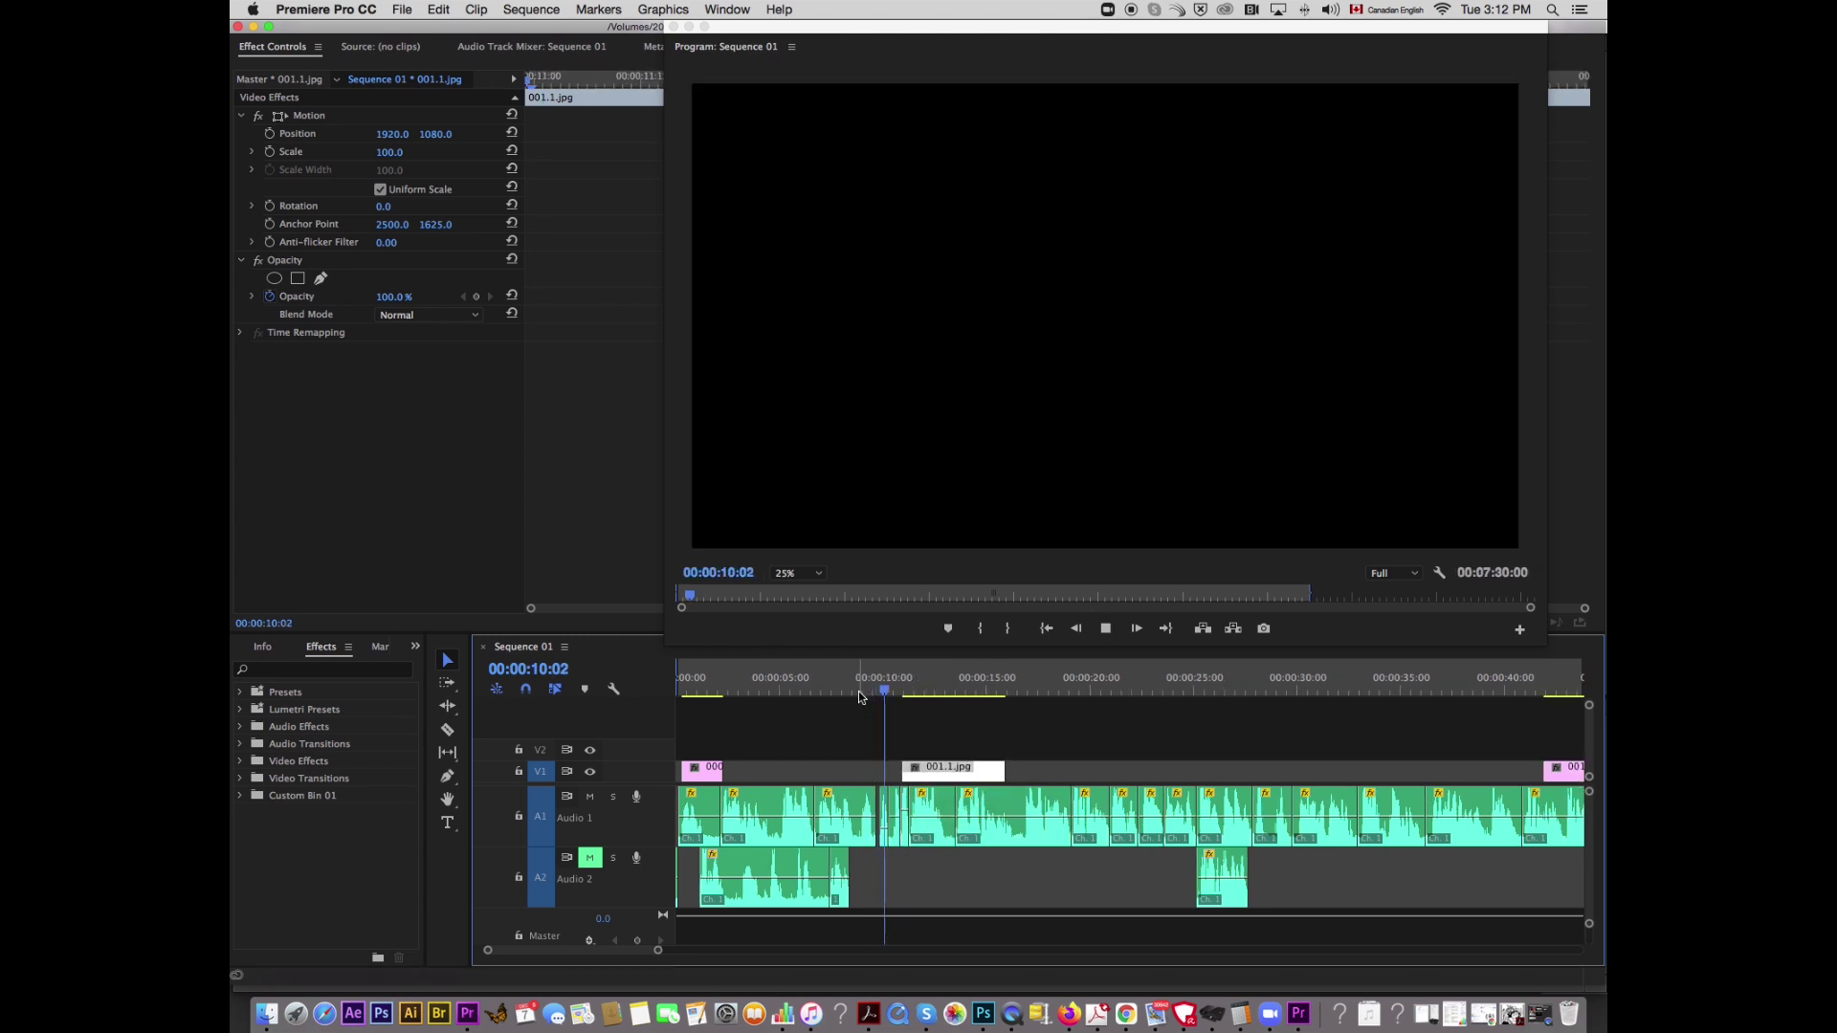
key("space")
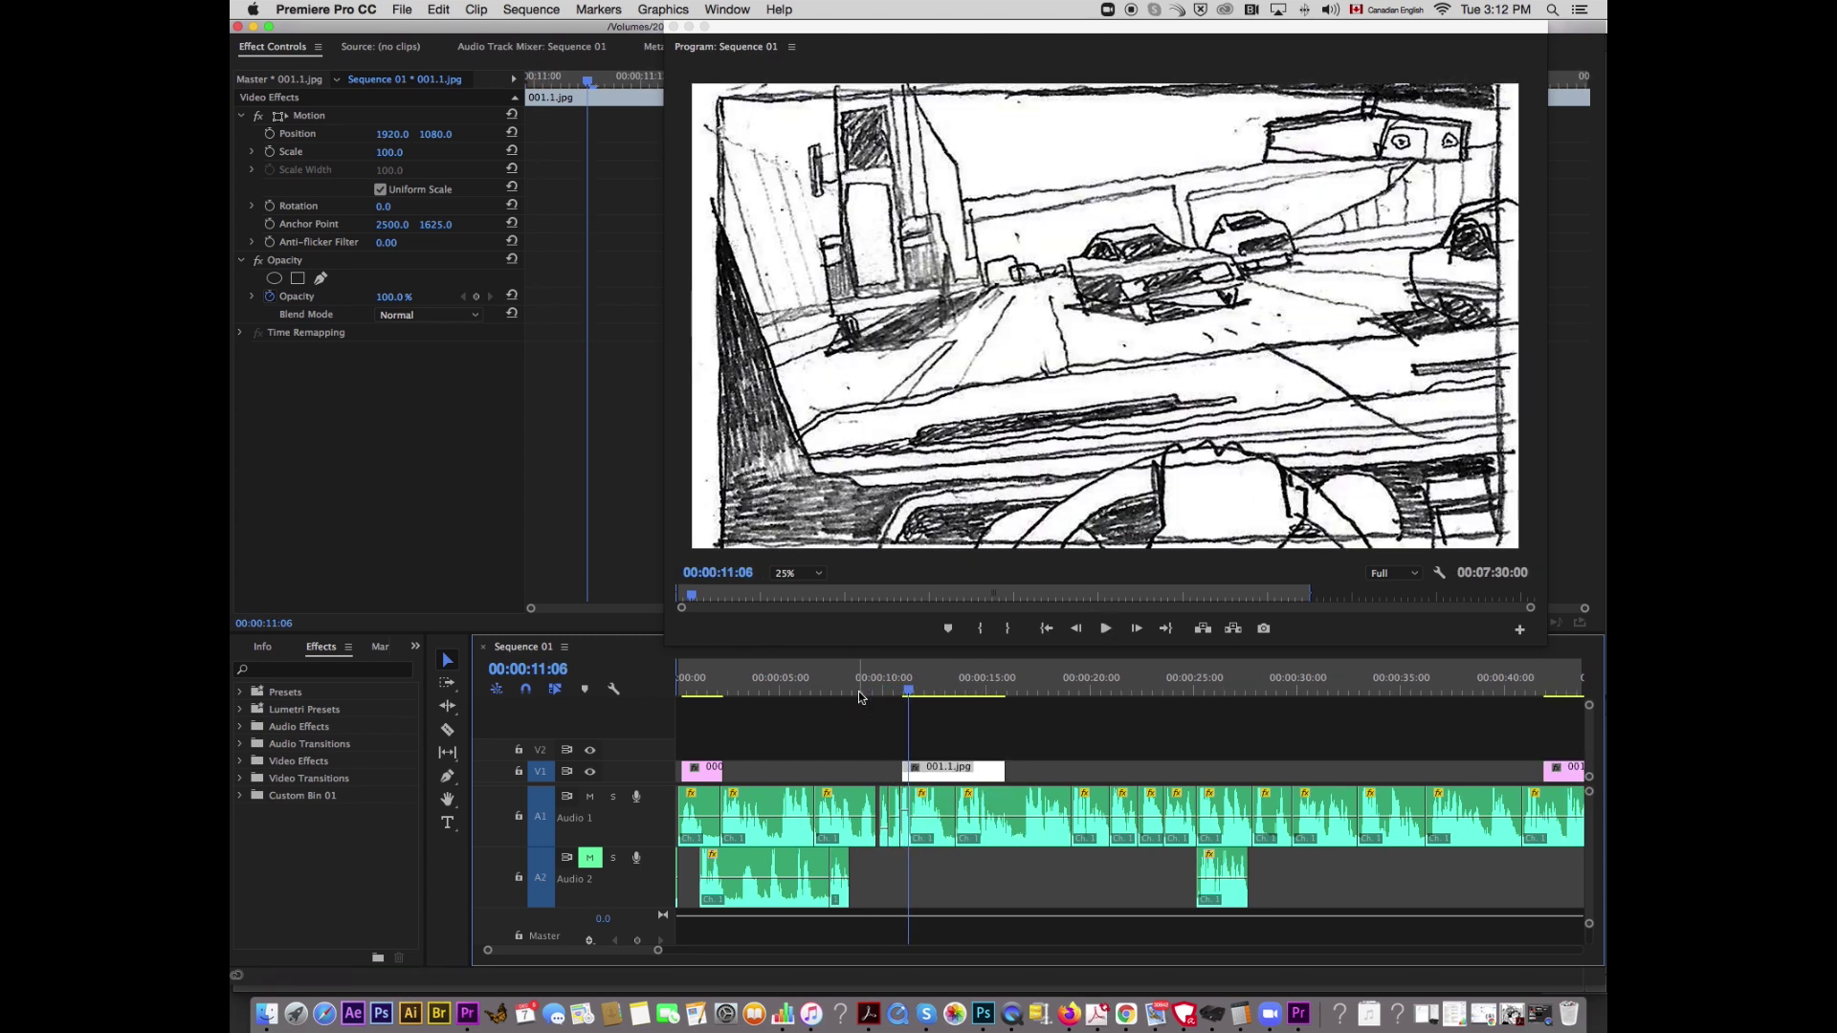
key("space")
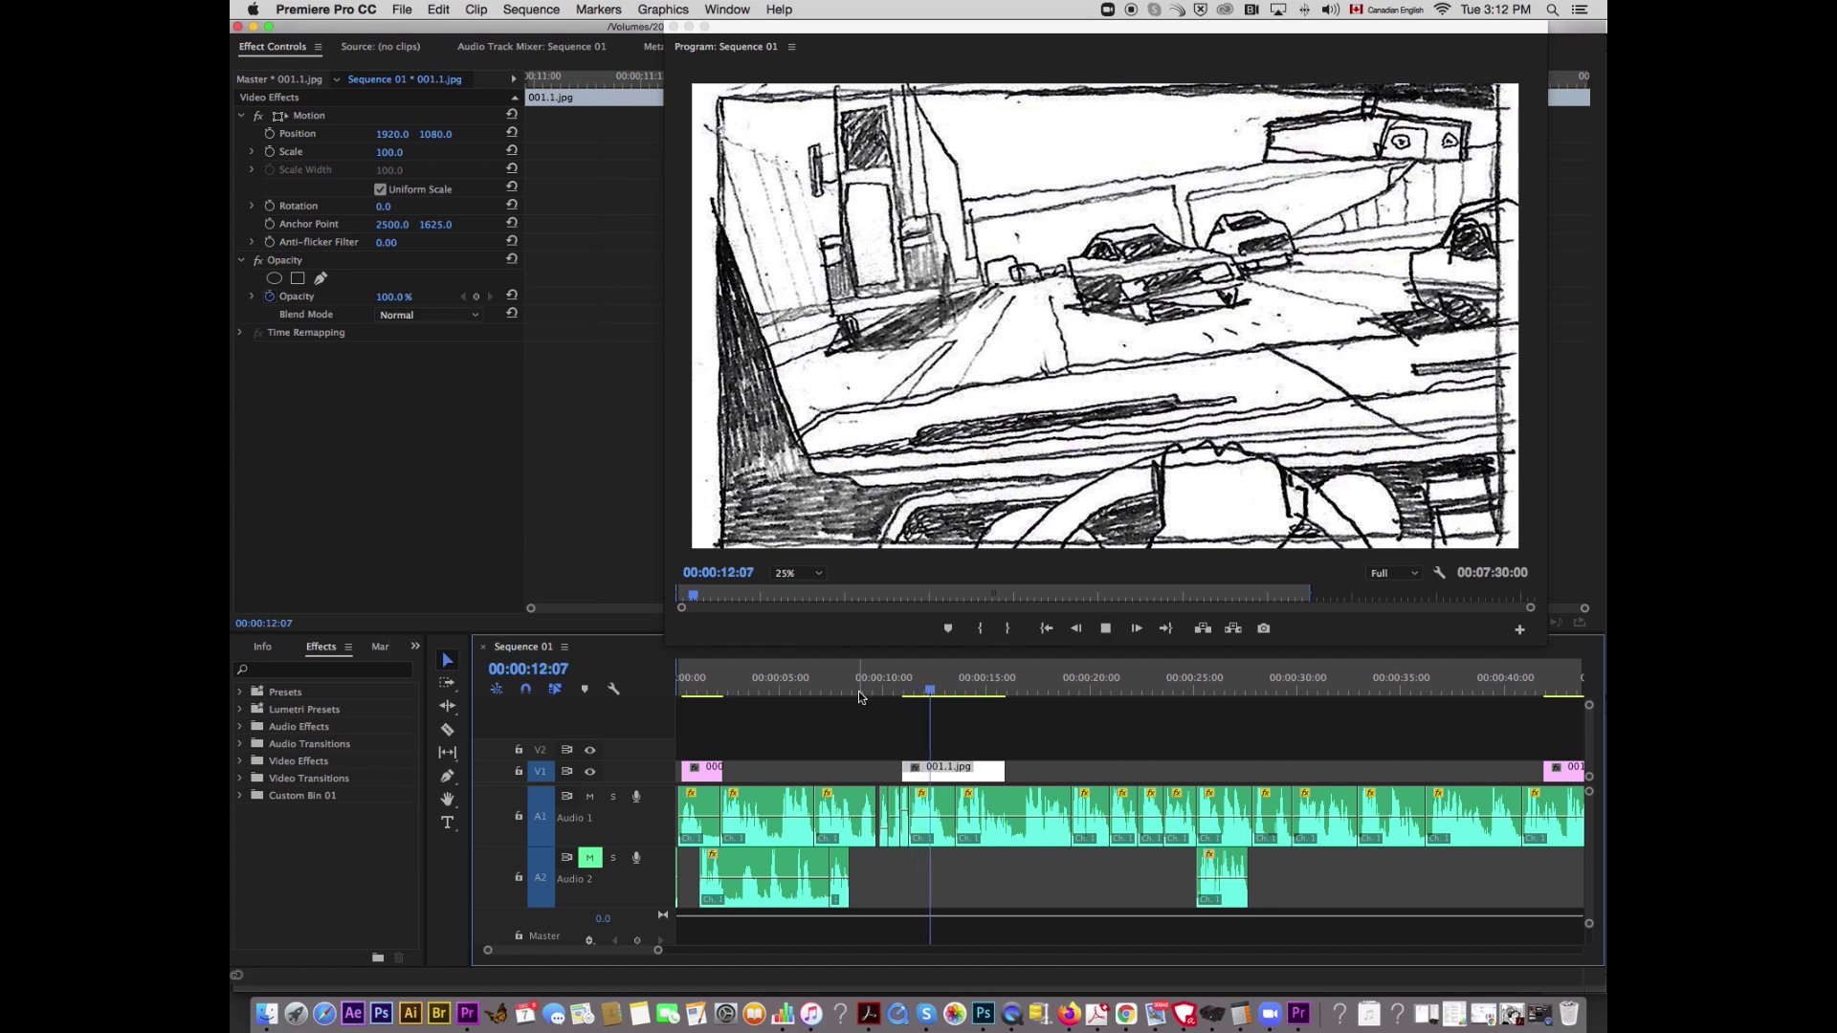
key("space")
key("space")
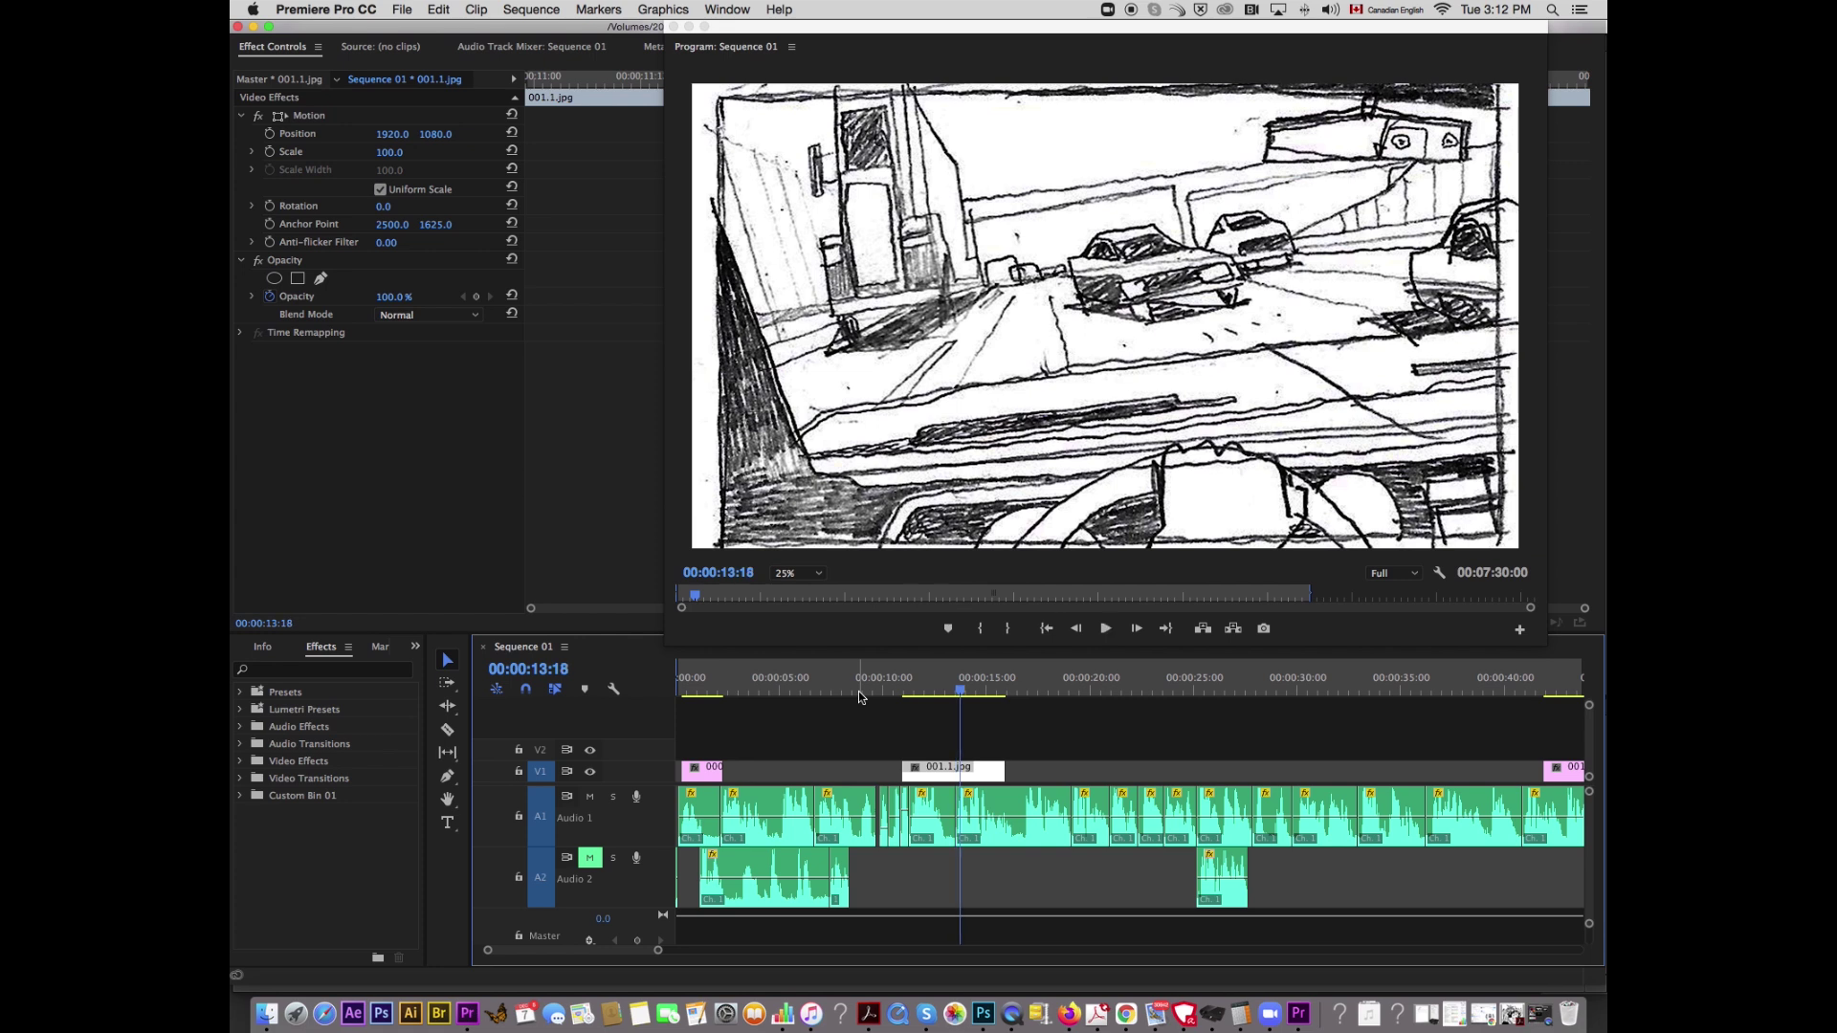
left_click_drag(961, 685, 960, 685)
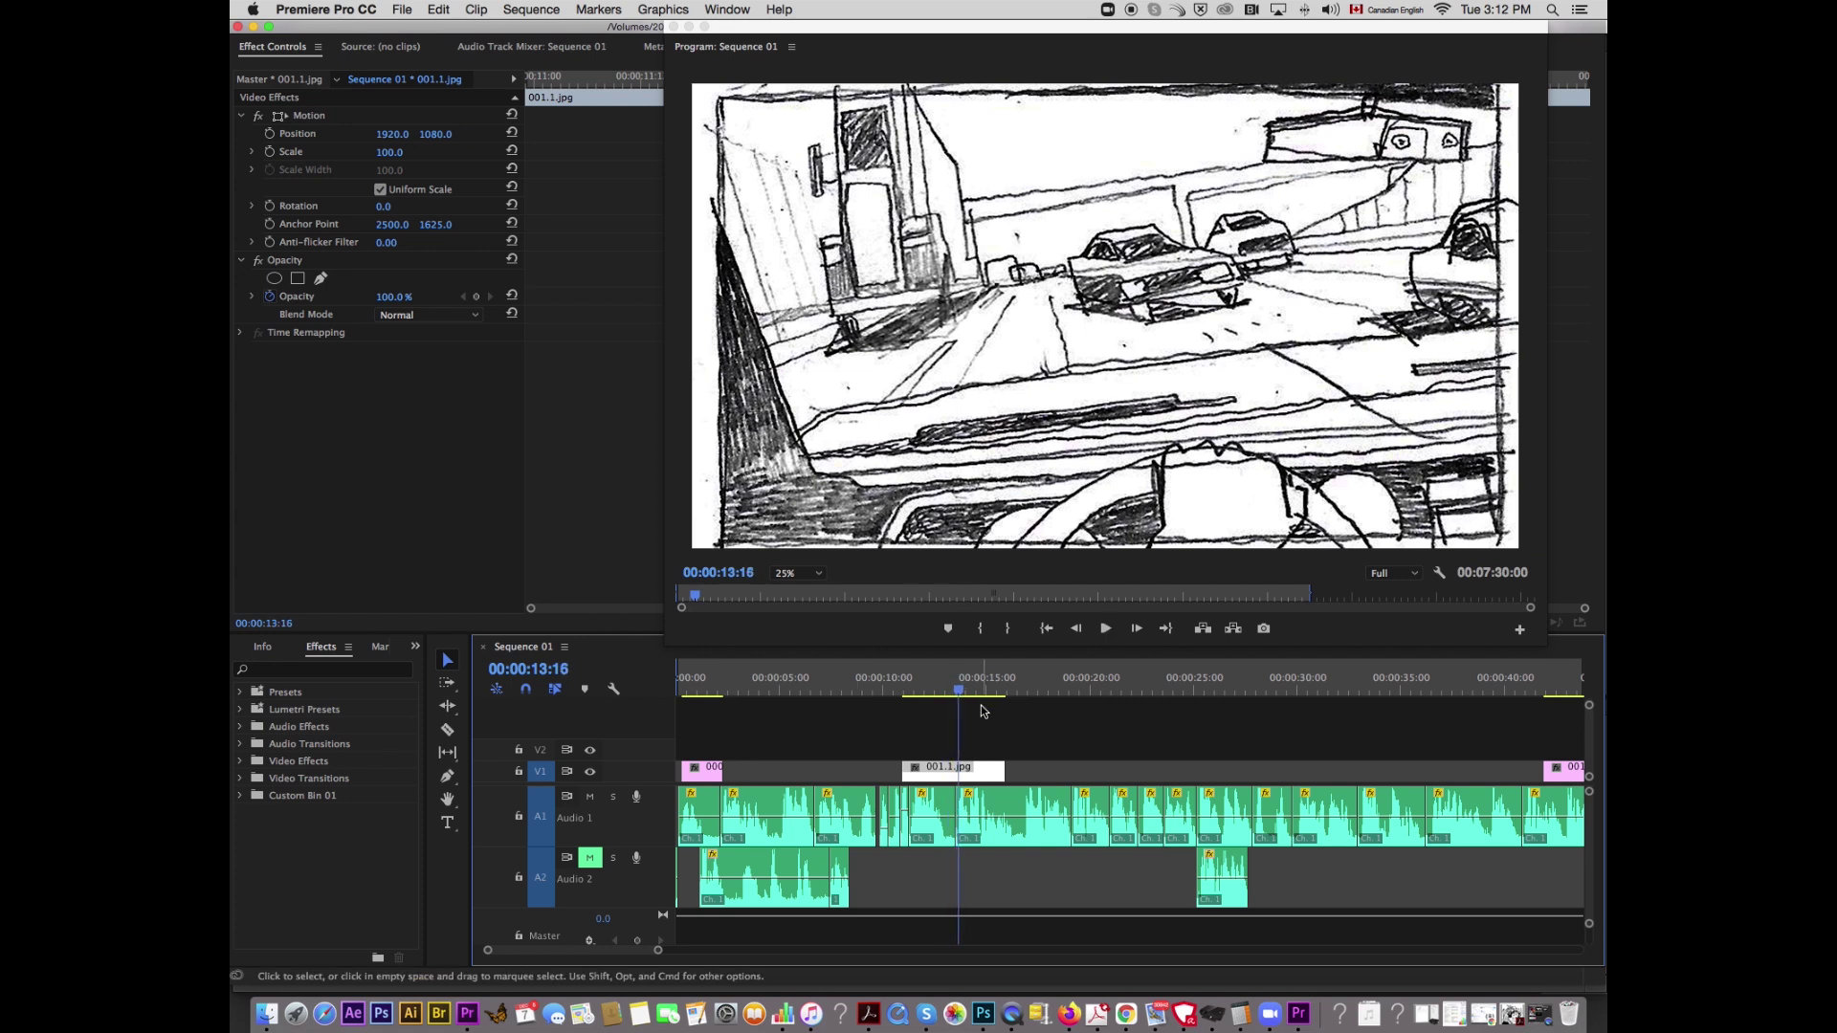
left_click_drag(1003, 766, 960, 766)
left_click_drag(1569, 767, 1015, 777)
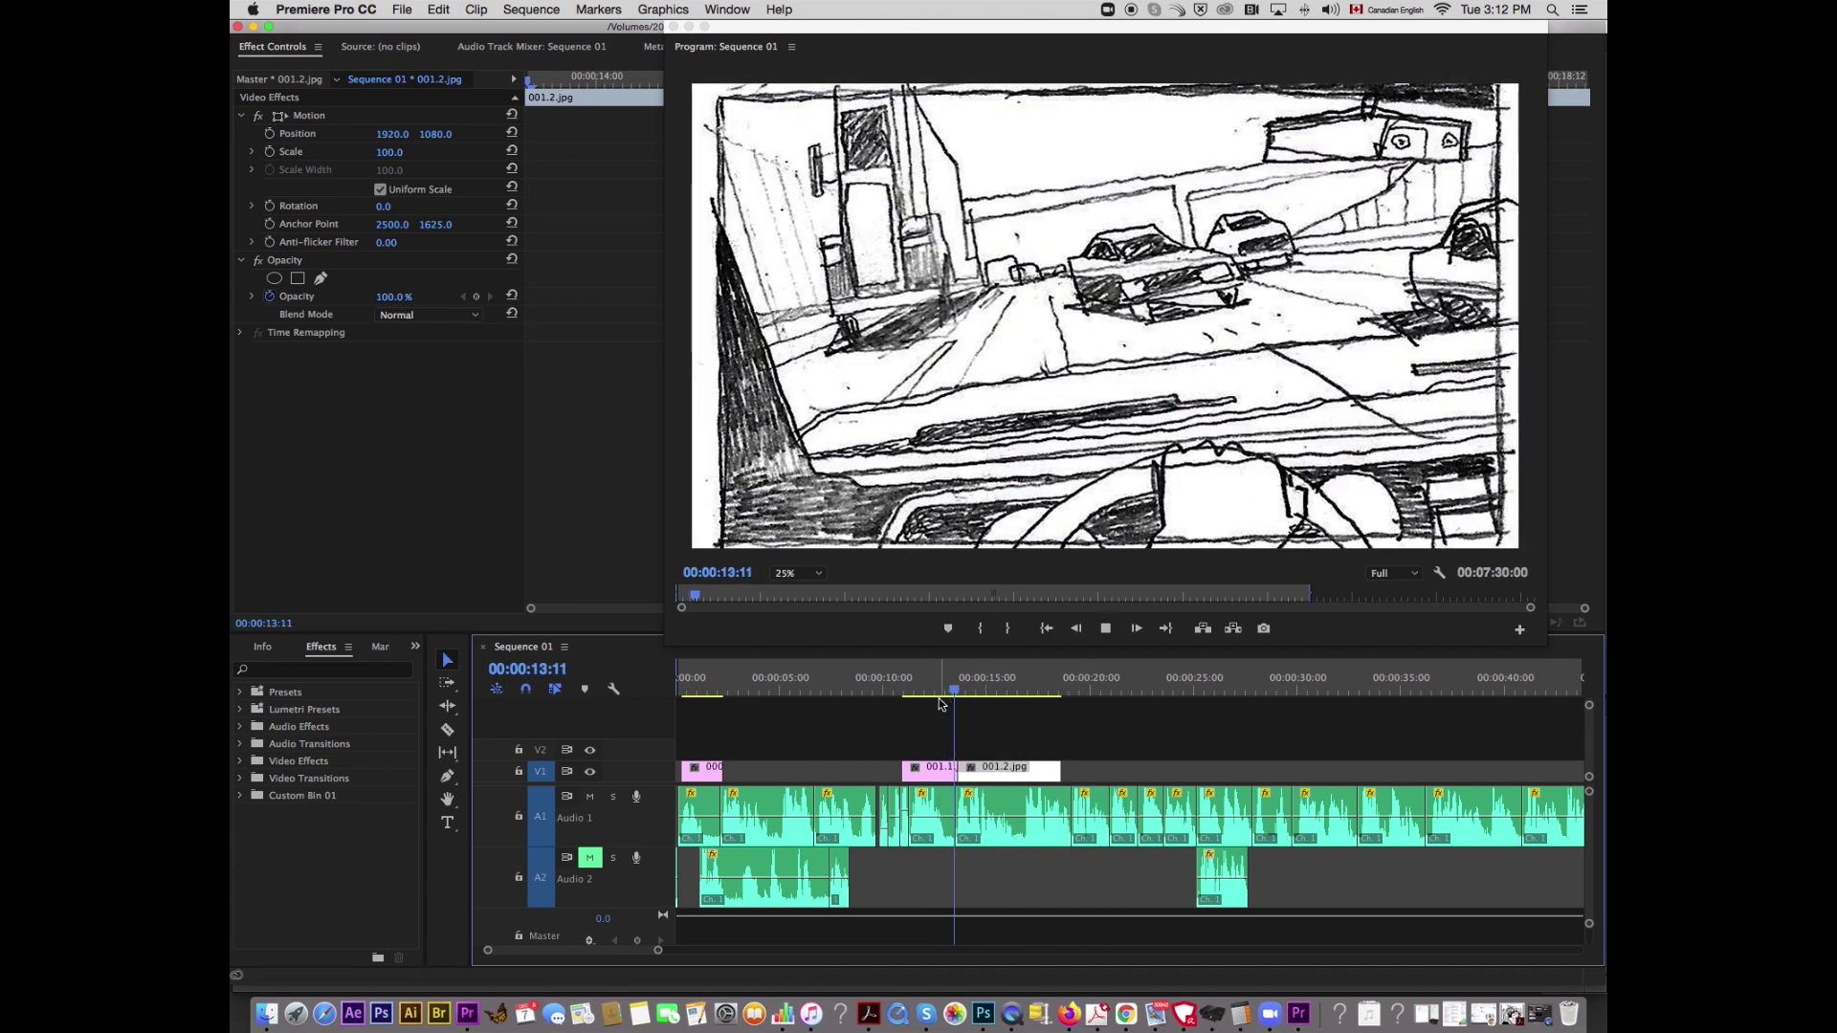
Step: Move 001.3.jpg left to follow 001.2.jpg and play from about 16 seconds to check timing
key("space")
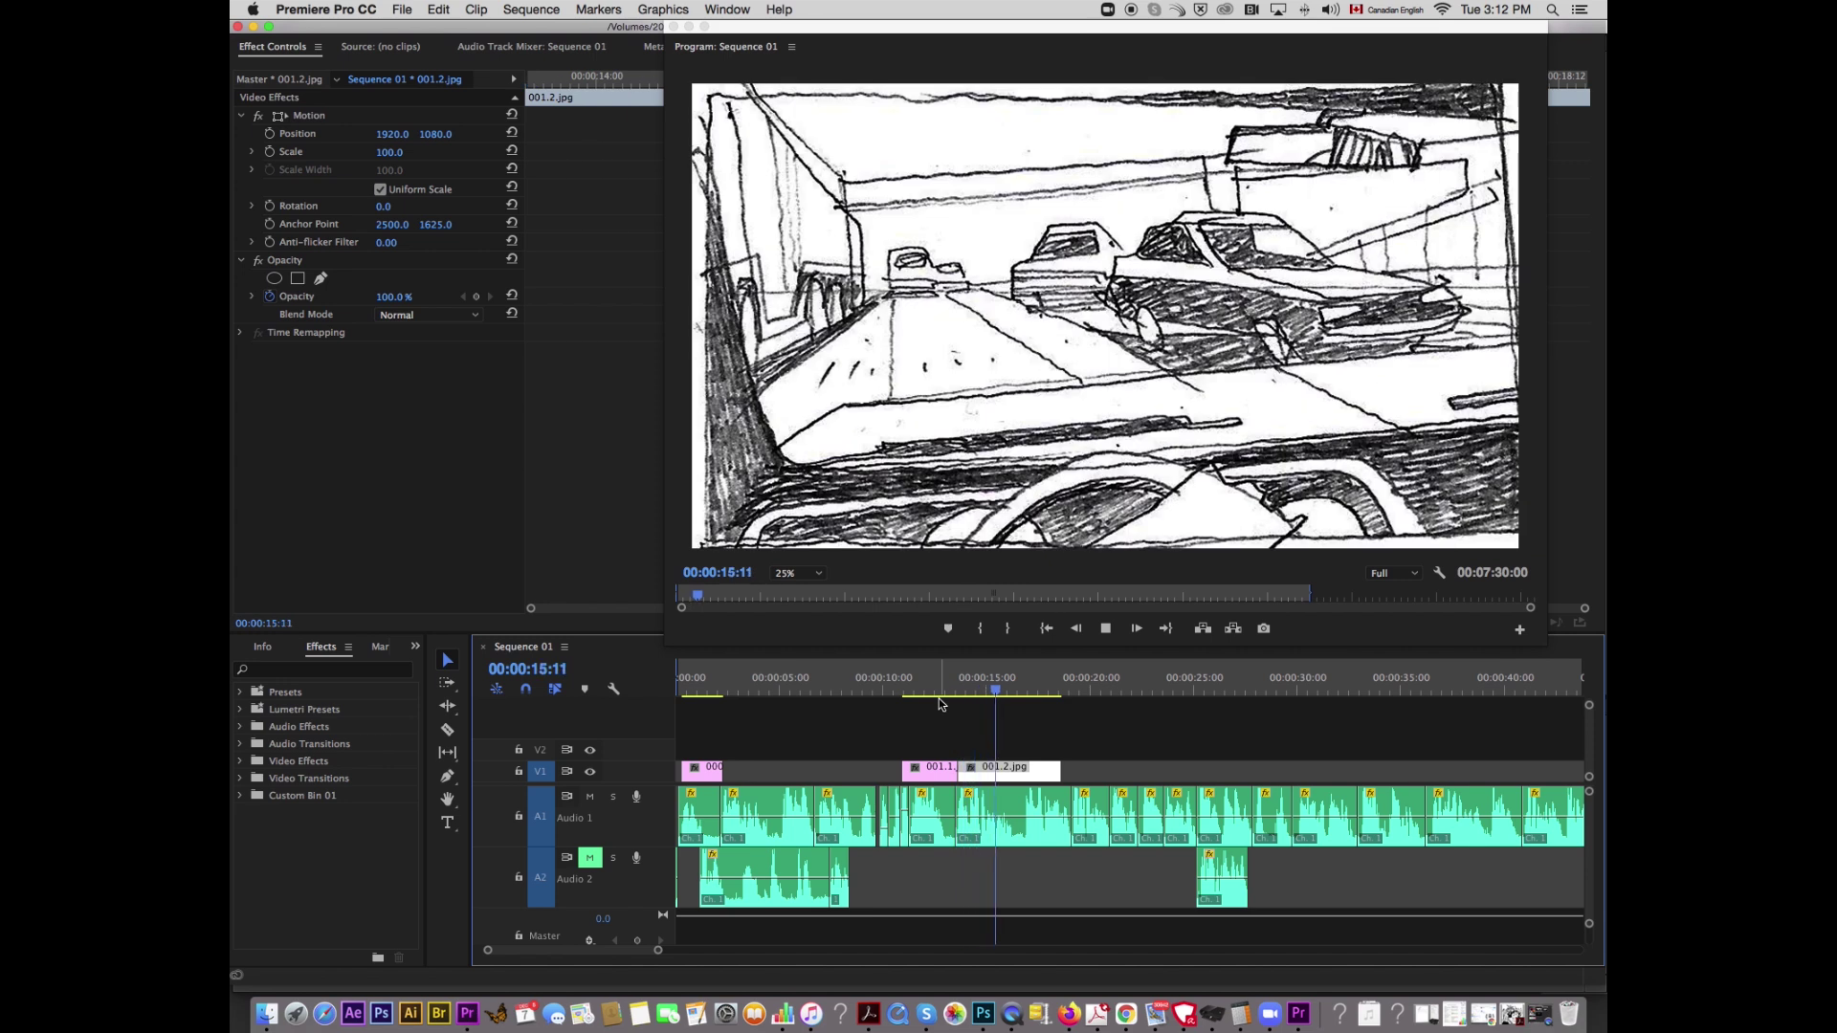
key("space")
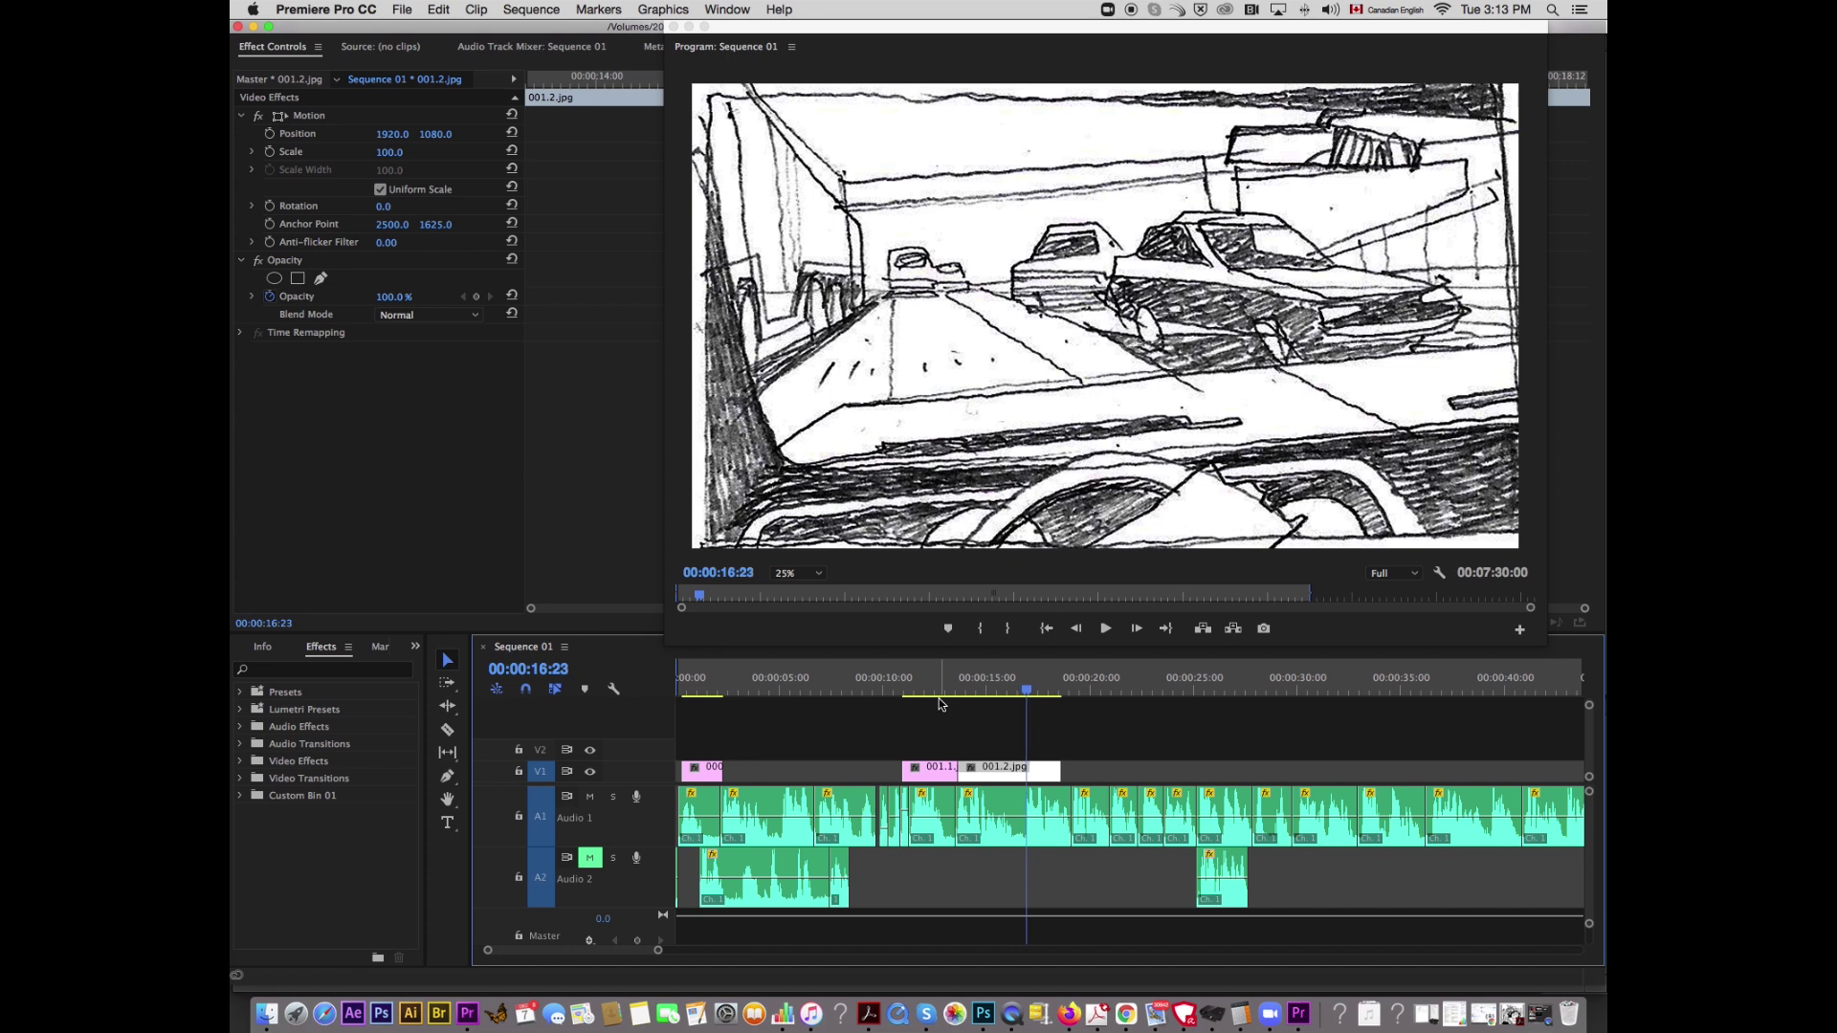
left_click_drag(658, 950, 697, 950)
left_click_drag(1384, 782, 963, 783)
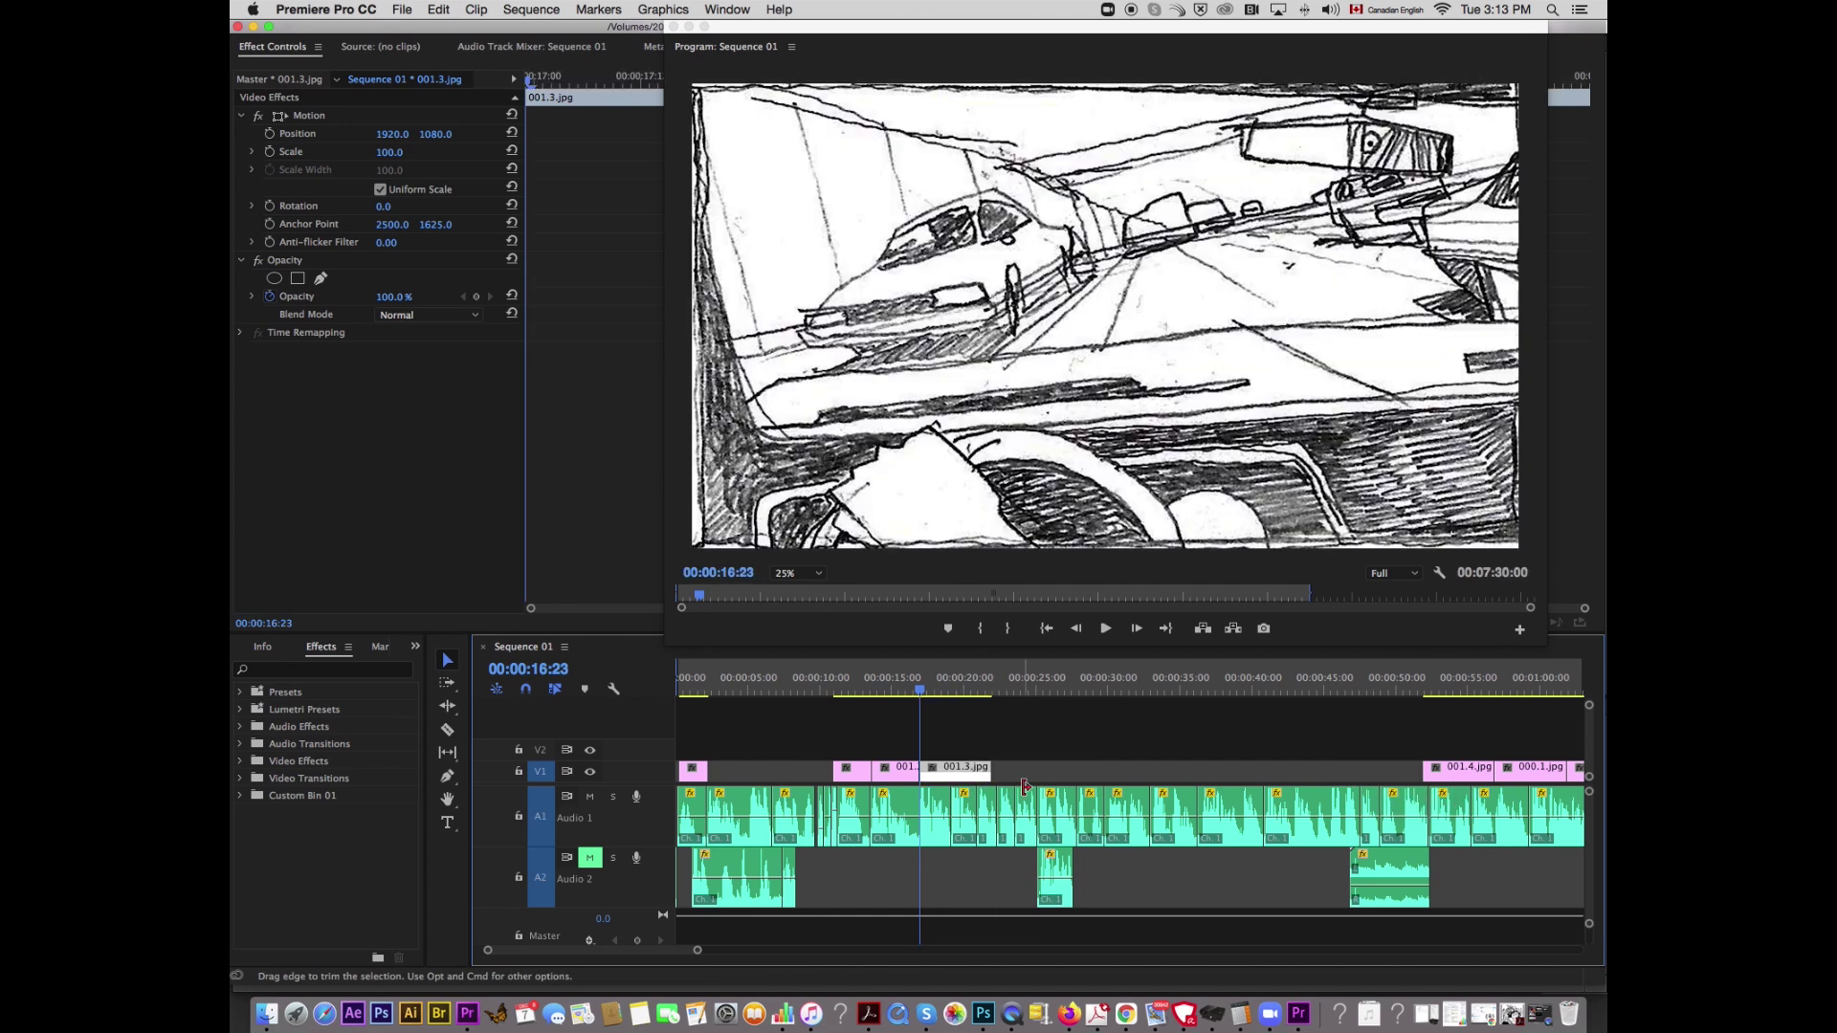
key("Left")
key("equal")
key("equal")
left_click(1117, 689)
key("space")
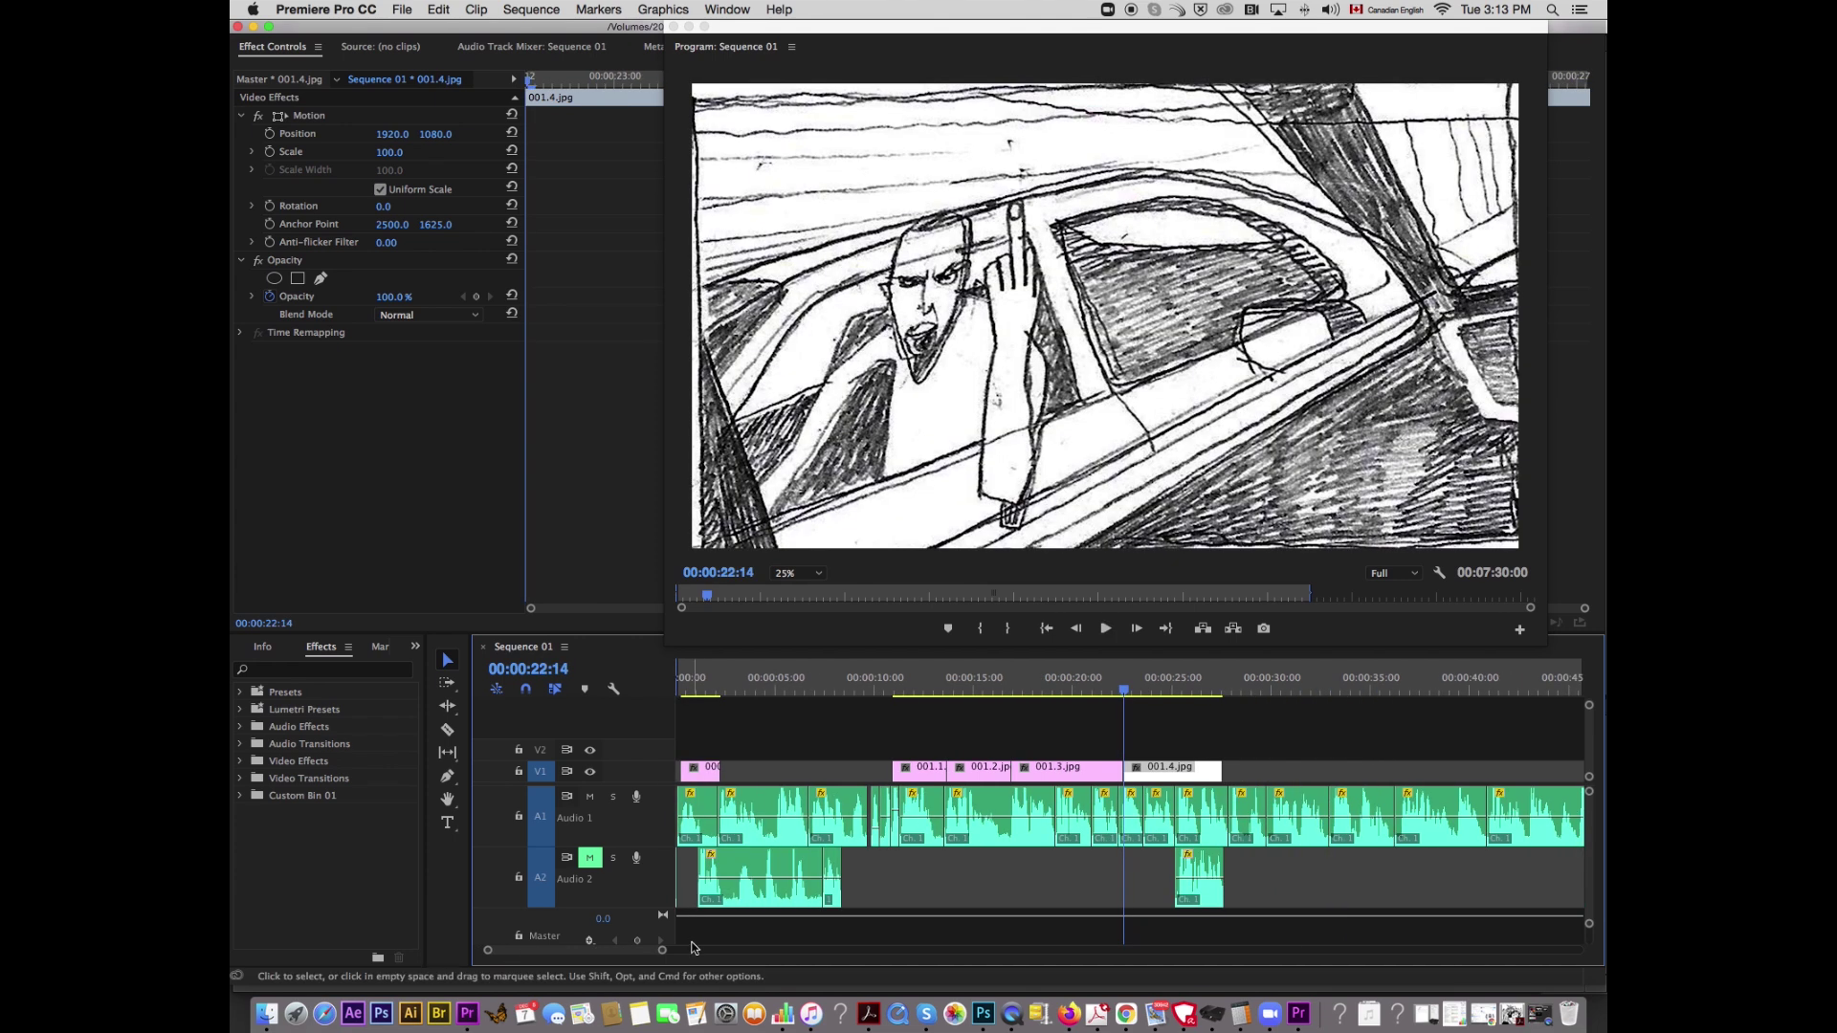
Step: Play from 001.3.jpg through 001.4.jpg and locate the cut point near 00:00:33
mouse_move(663, 950)
left_mouse_down()
mouse_move(647, 950)
mouse_move(689, 941)
mouse_move(668, 934)
left_mouse_up()
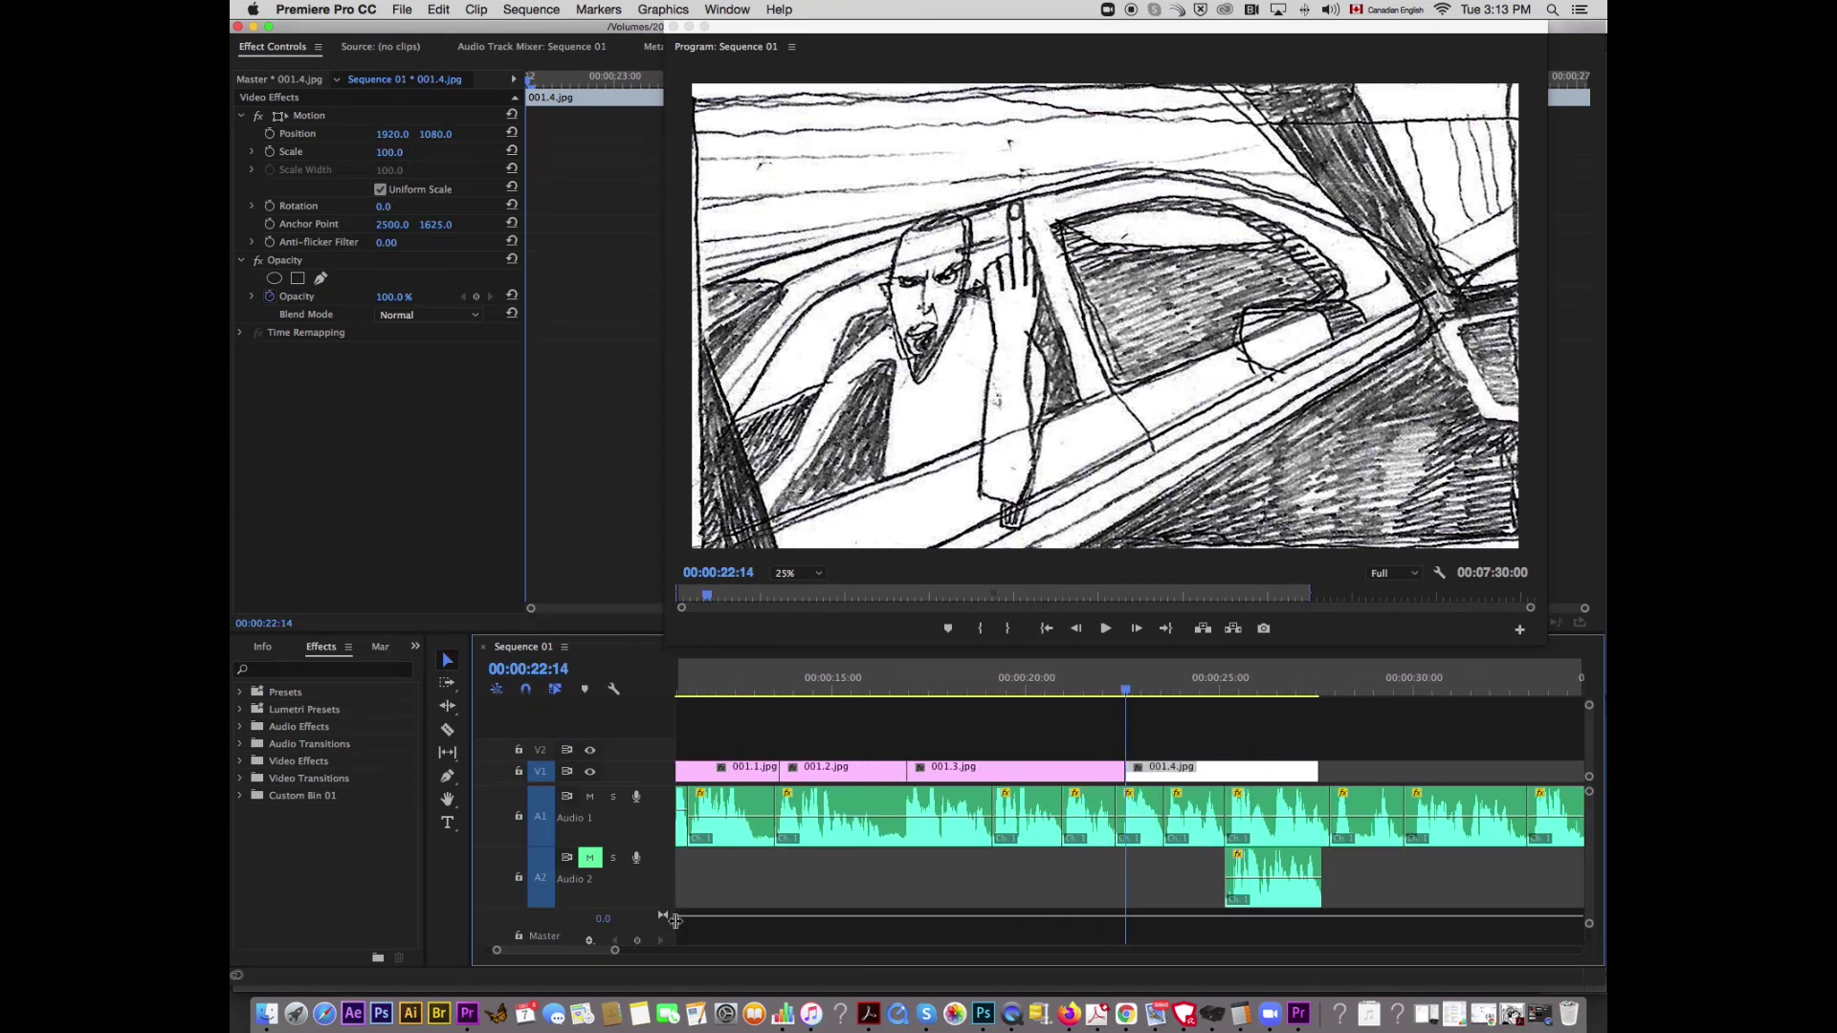
left_click_drag(1126, 685, 1067, 699)
key("space")
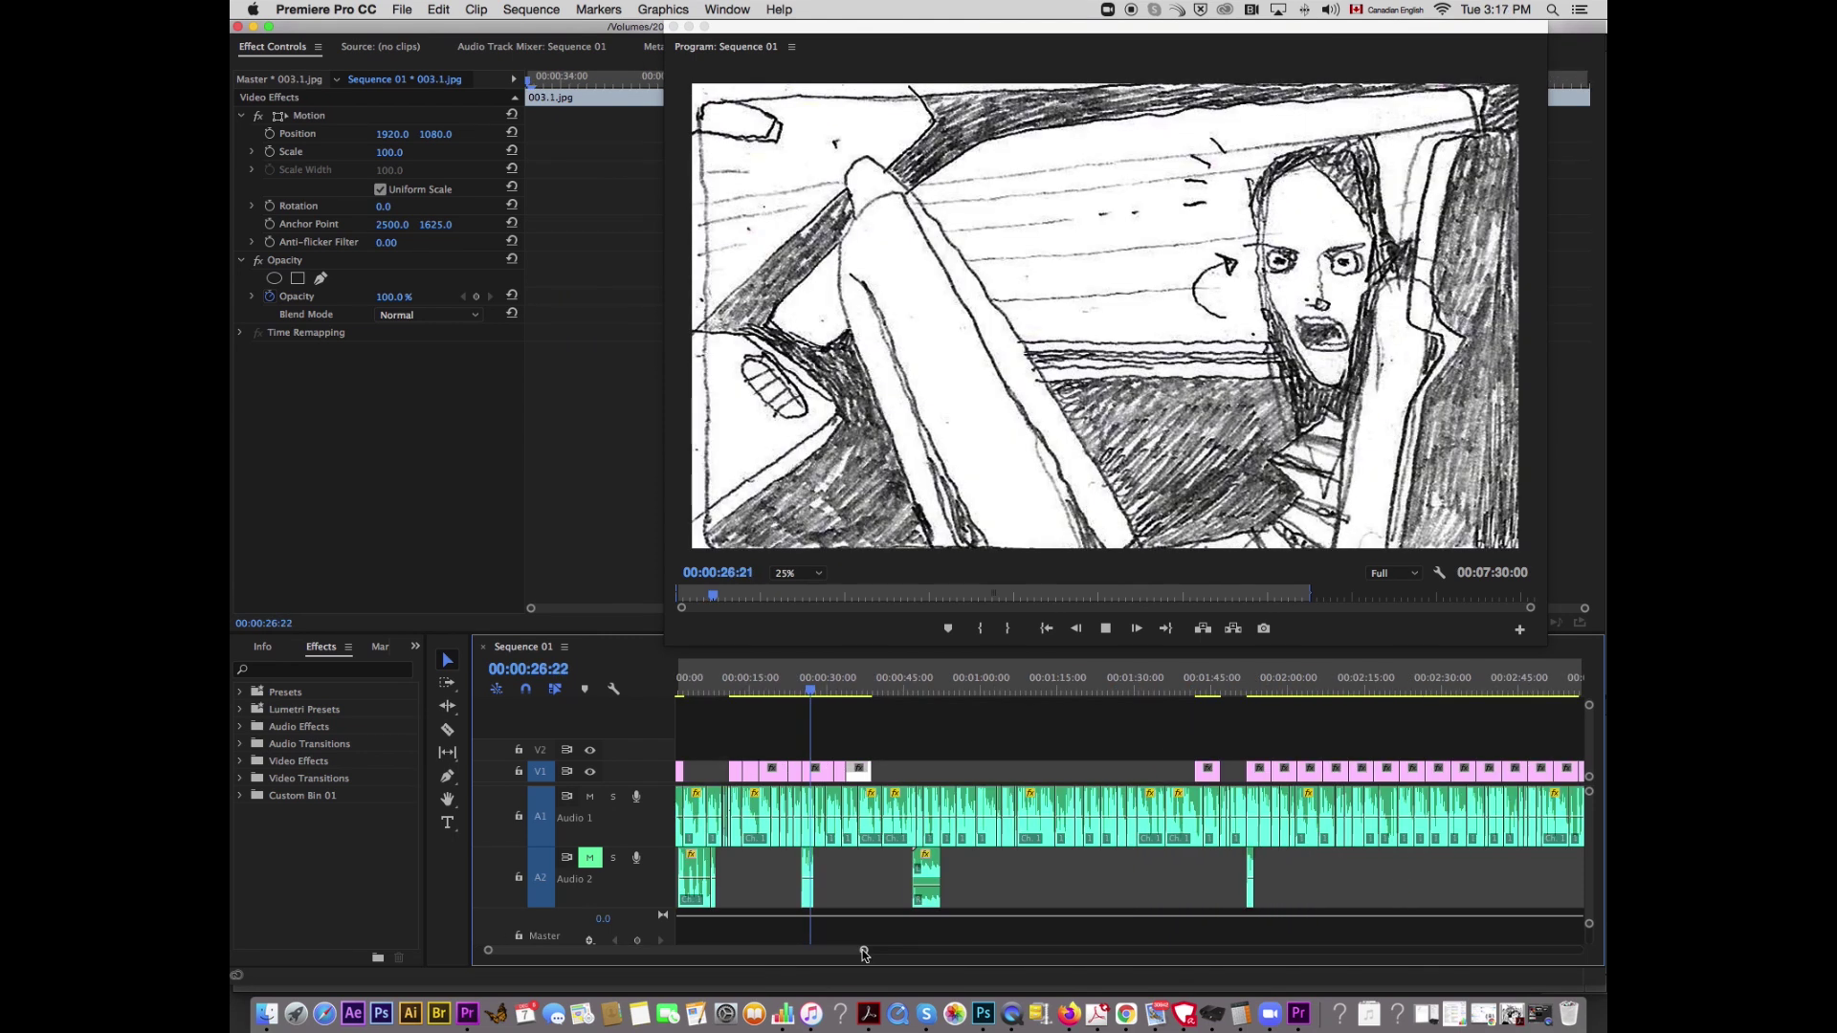
left_click_drag(864, 952, 709, 950)
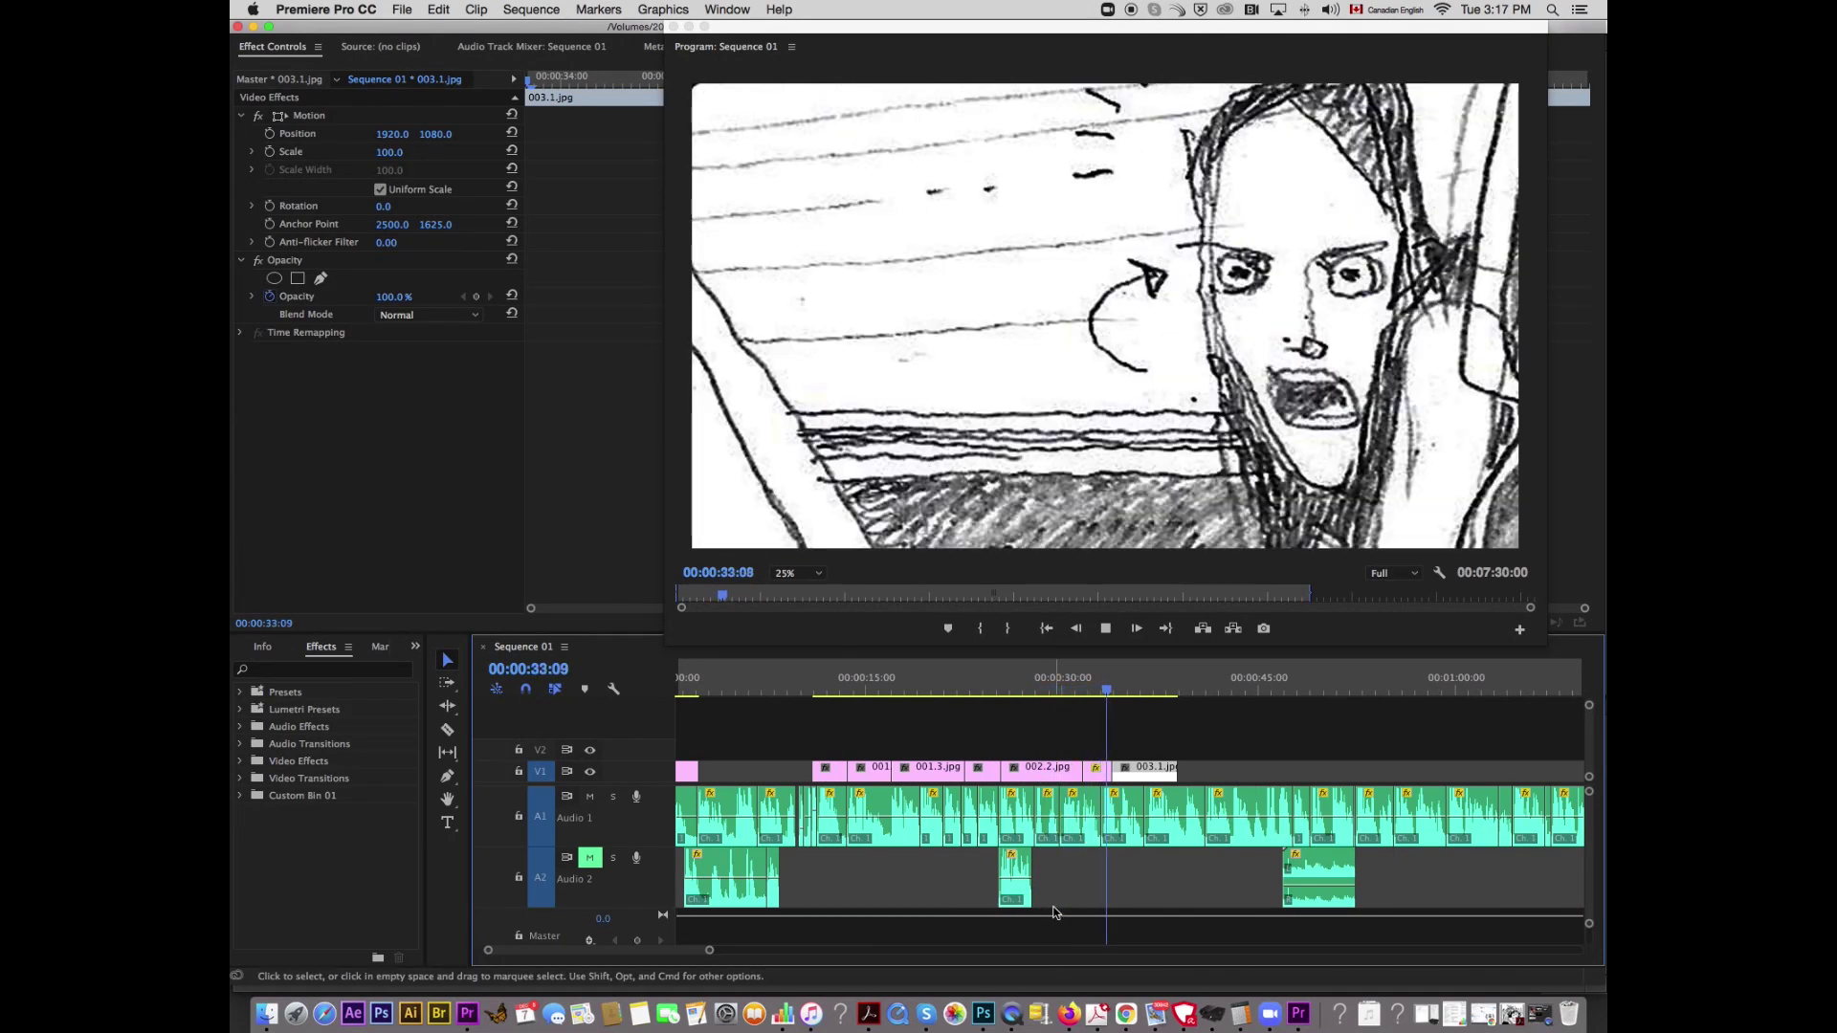
key("space")
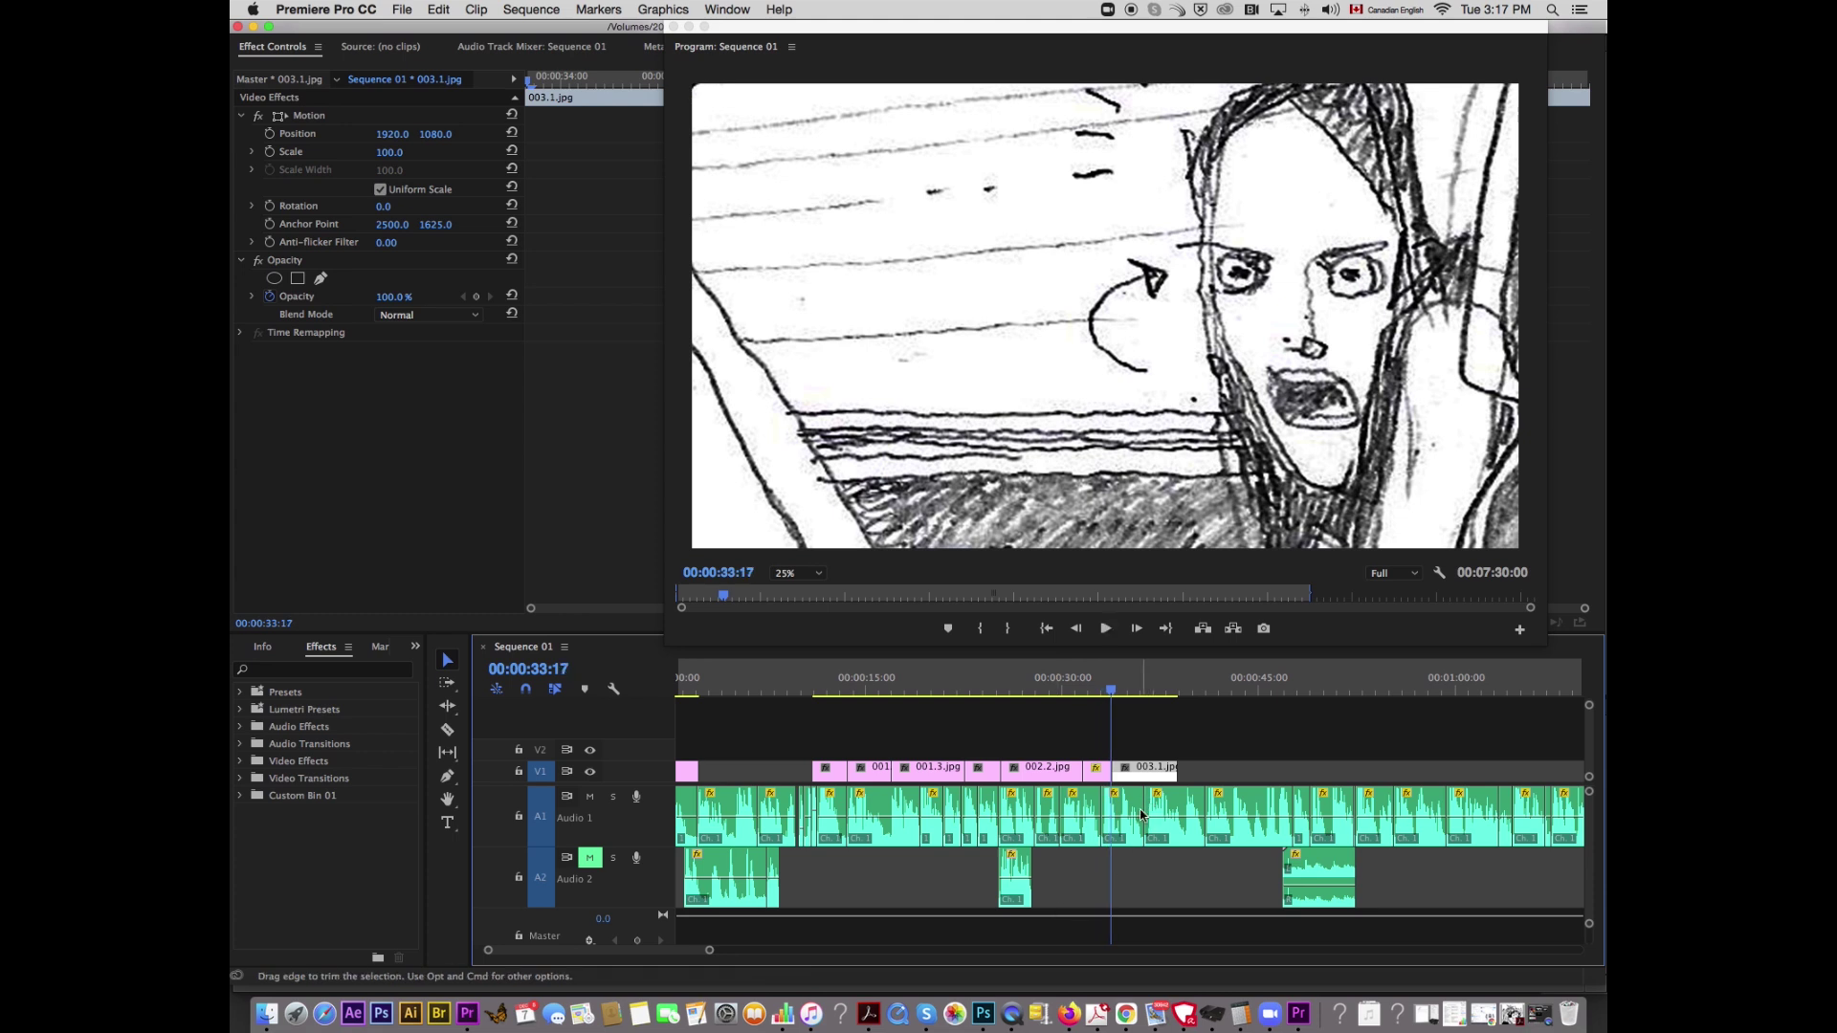
key("Left")
key("Left")
key("Left")
key("Left")
key("Left")
key("Left")
key("Left")
key("Left")
key("Left")
key("Left")
key("Left")
key("Left")
key("Left")
key("Left")
key("Left")
key("Left")
key("Left")
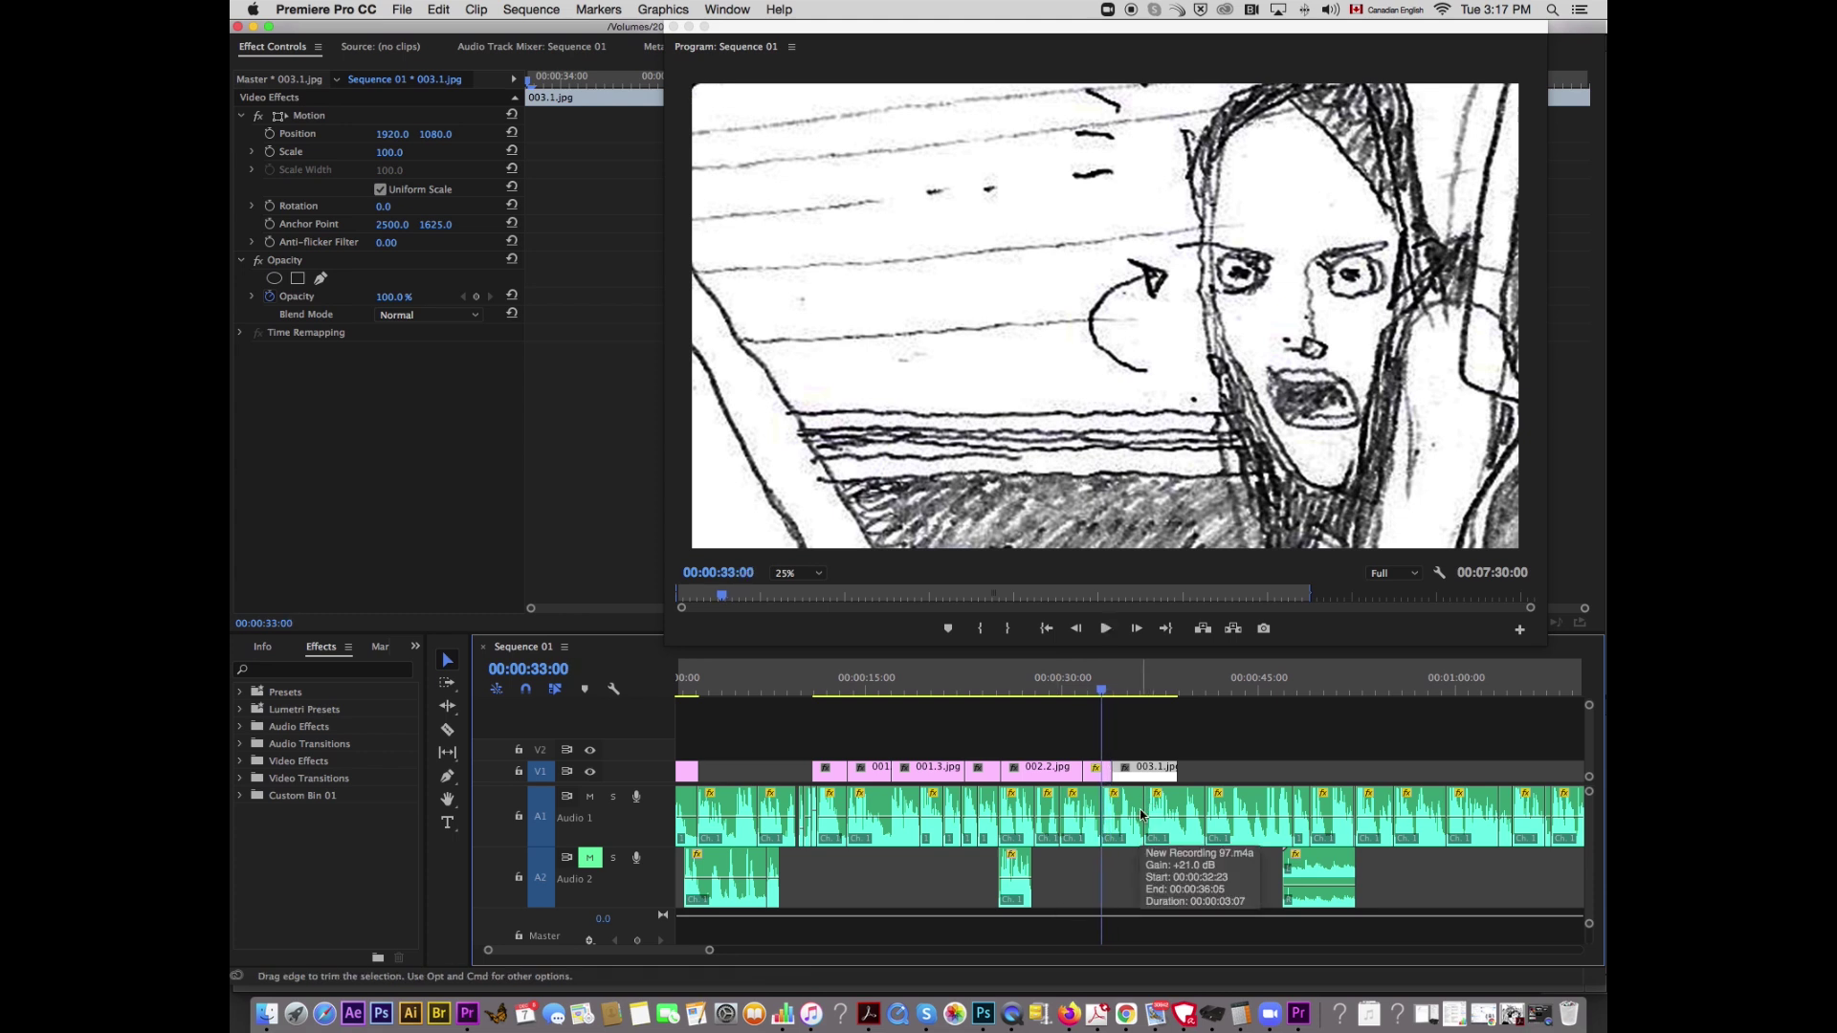
key("Right")
key("Right")
key("Right")
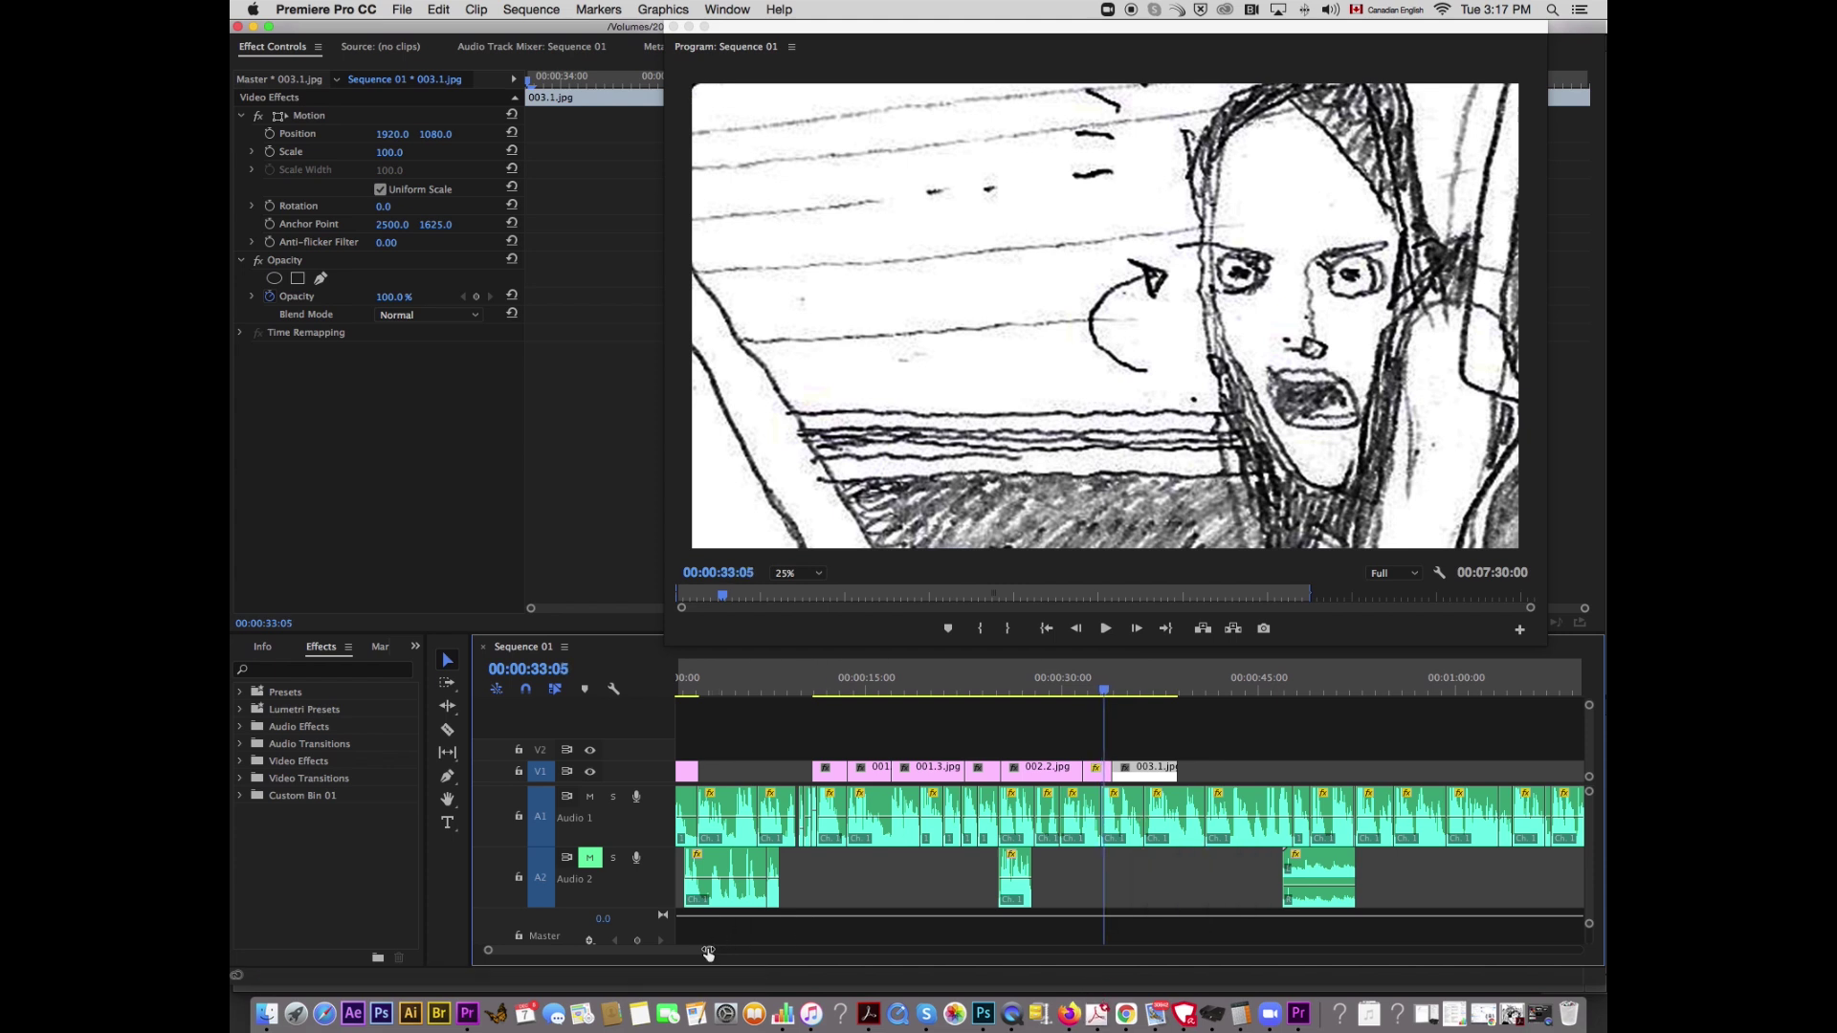
Step: Nudge 003.1.jpg three frames earlier and check the frames around its cut near 33 seconds
left_click_drag(699, 952, 572, 951)
left_click_drag(1369, 777, 1293, 776)
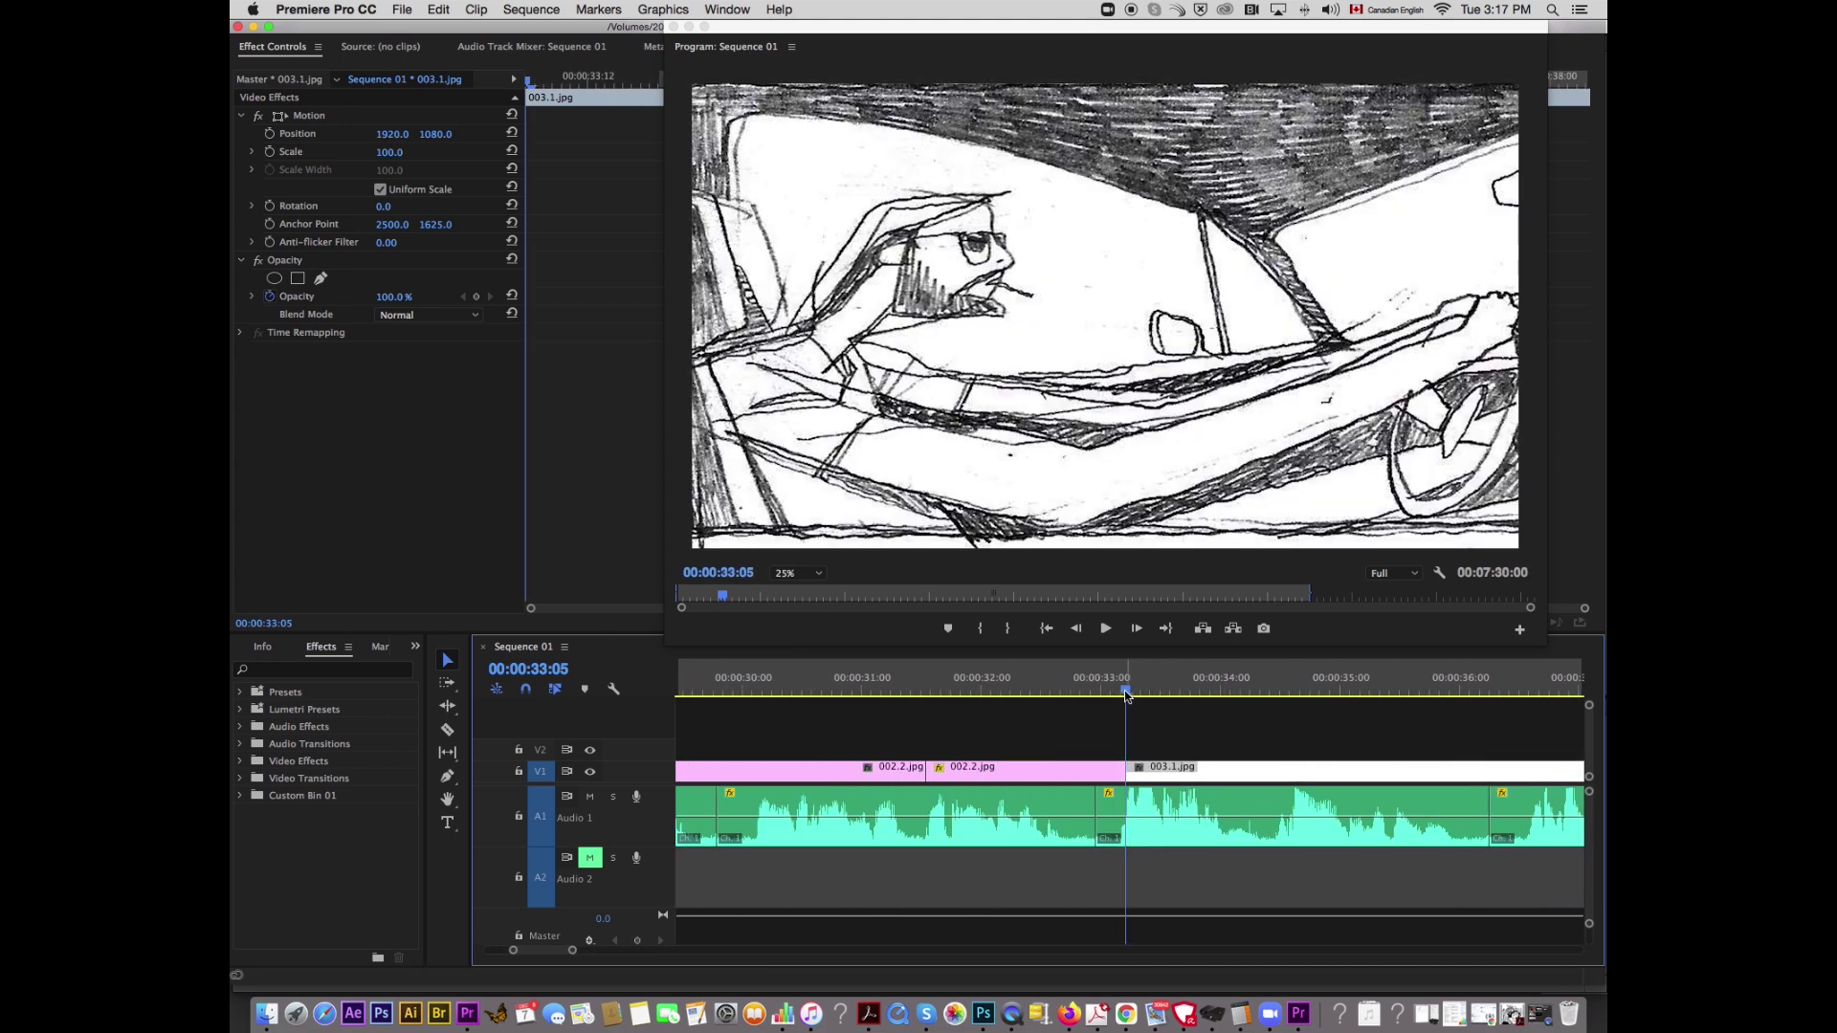
mouse_move(1125, 691)
left_mouse_down()
mouse_move(1057, 691)
mouse_move(1201, 691)
left_mouse_up()
key("Left")
key("Left")
key("Left")
key("minus")
key("minus")
key("minus")
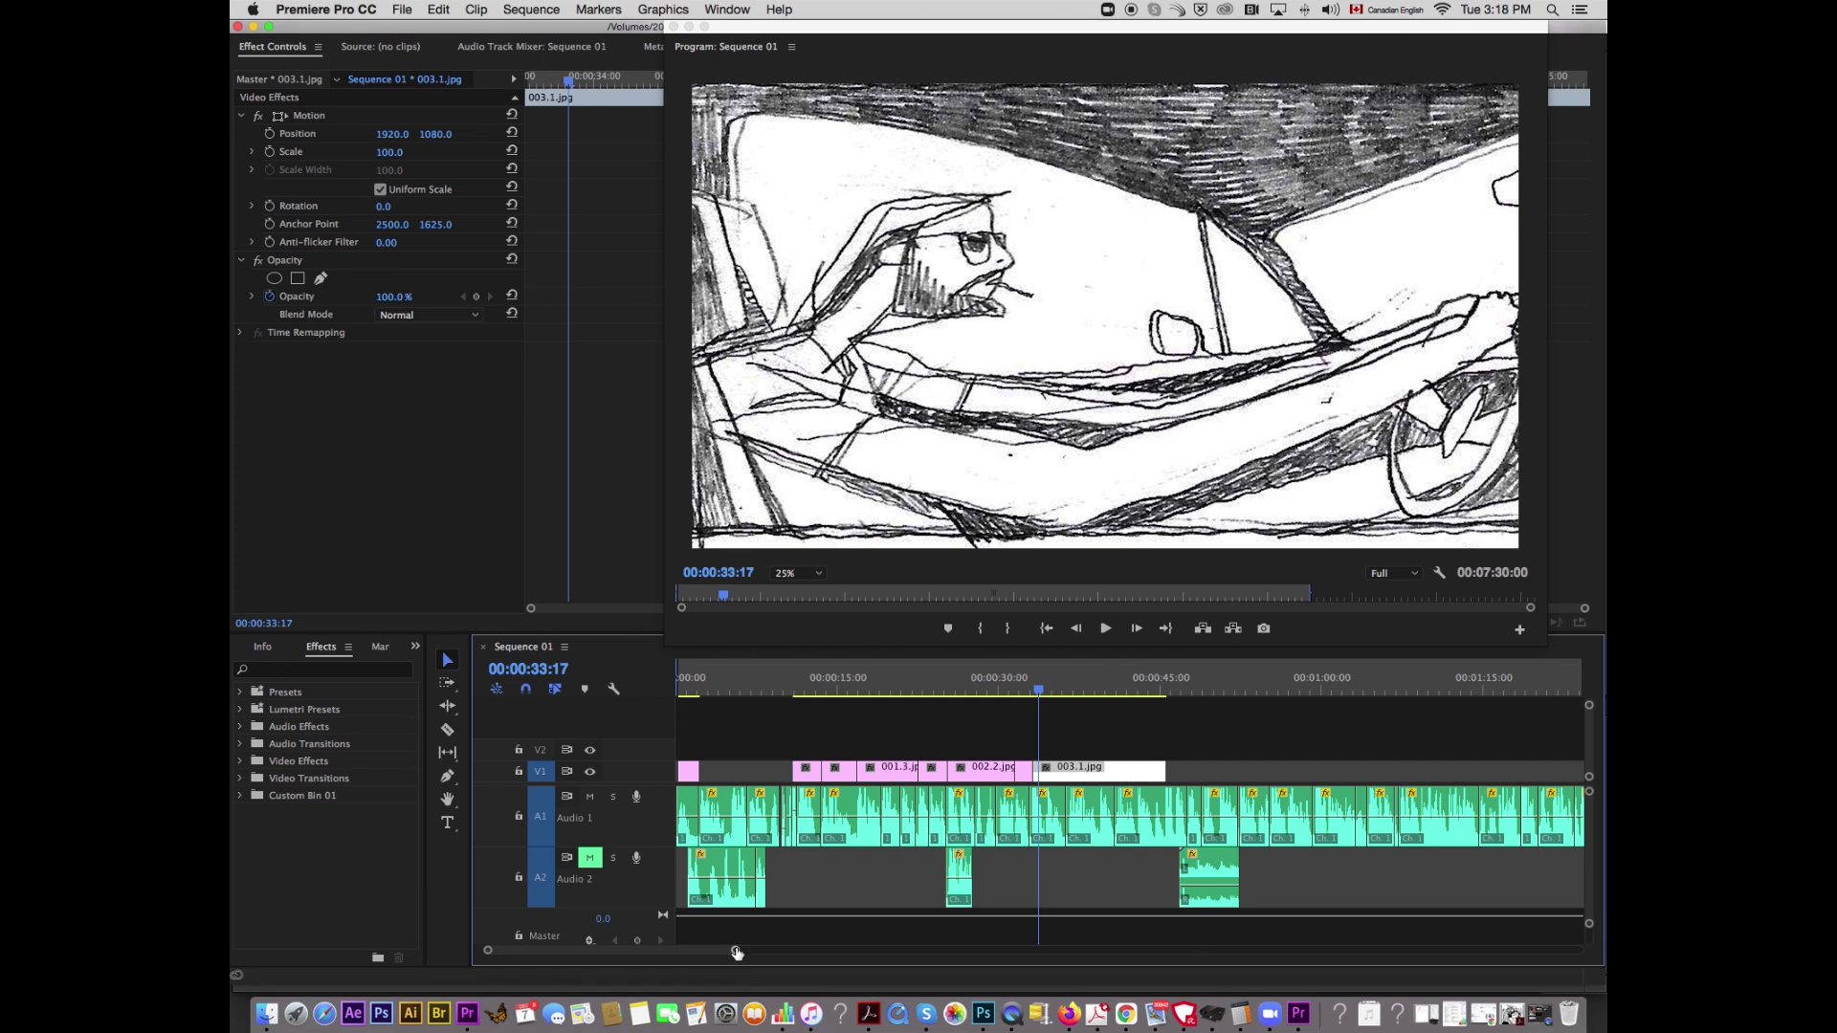
key("equal")
key("equal")
key("equal")
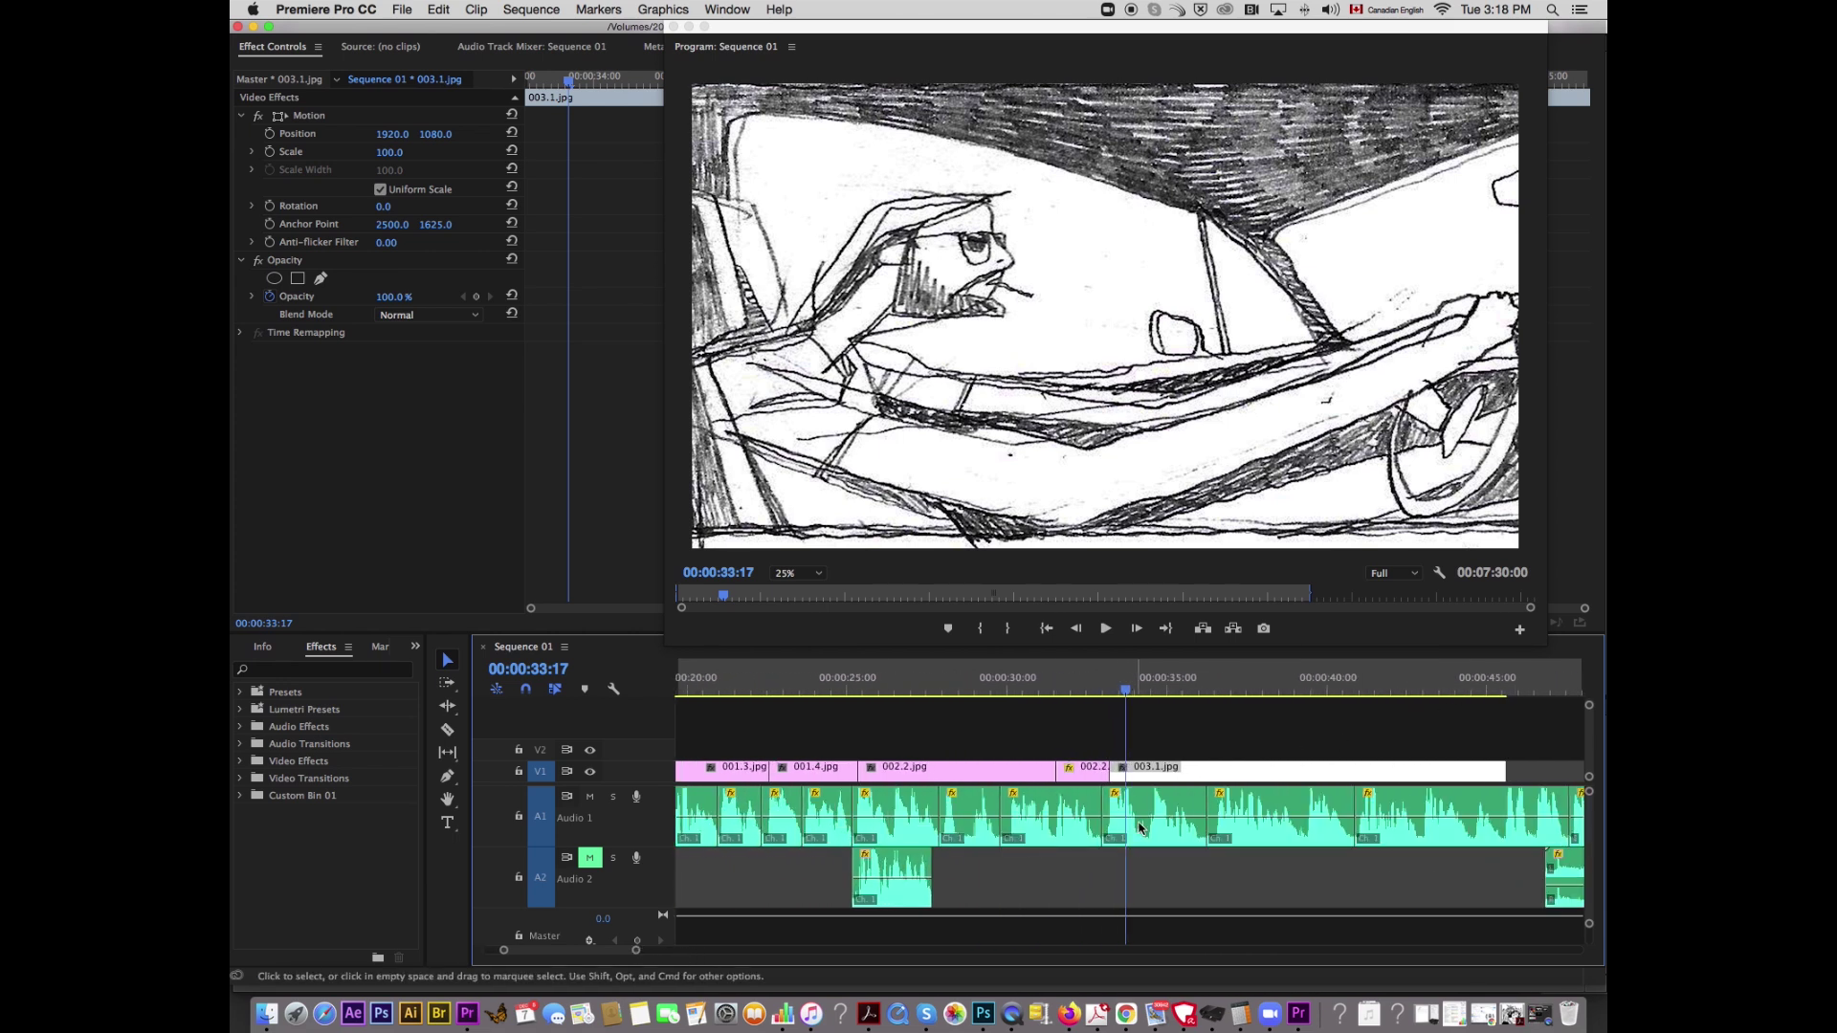
scroll(1374, 729, "down", 2)
left_click(1031, 691)
left_click_drag(1036, 698, 1043, 696)
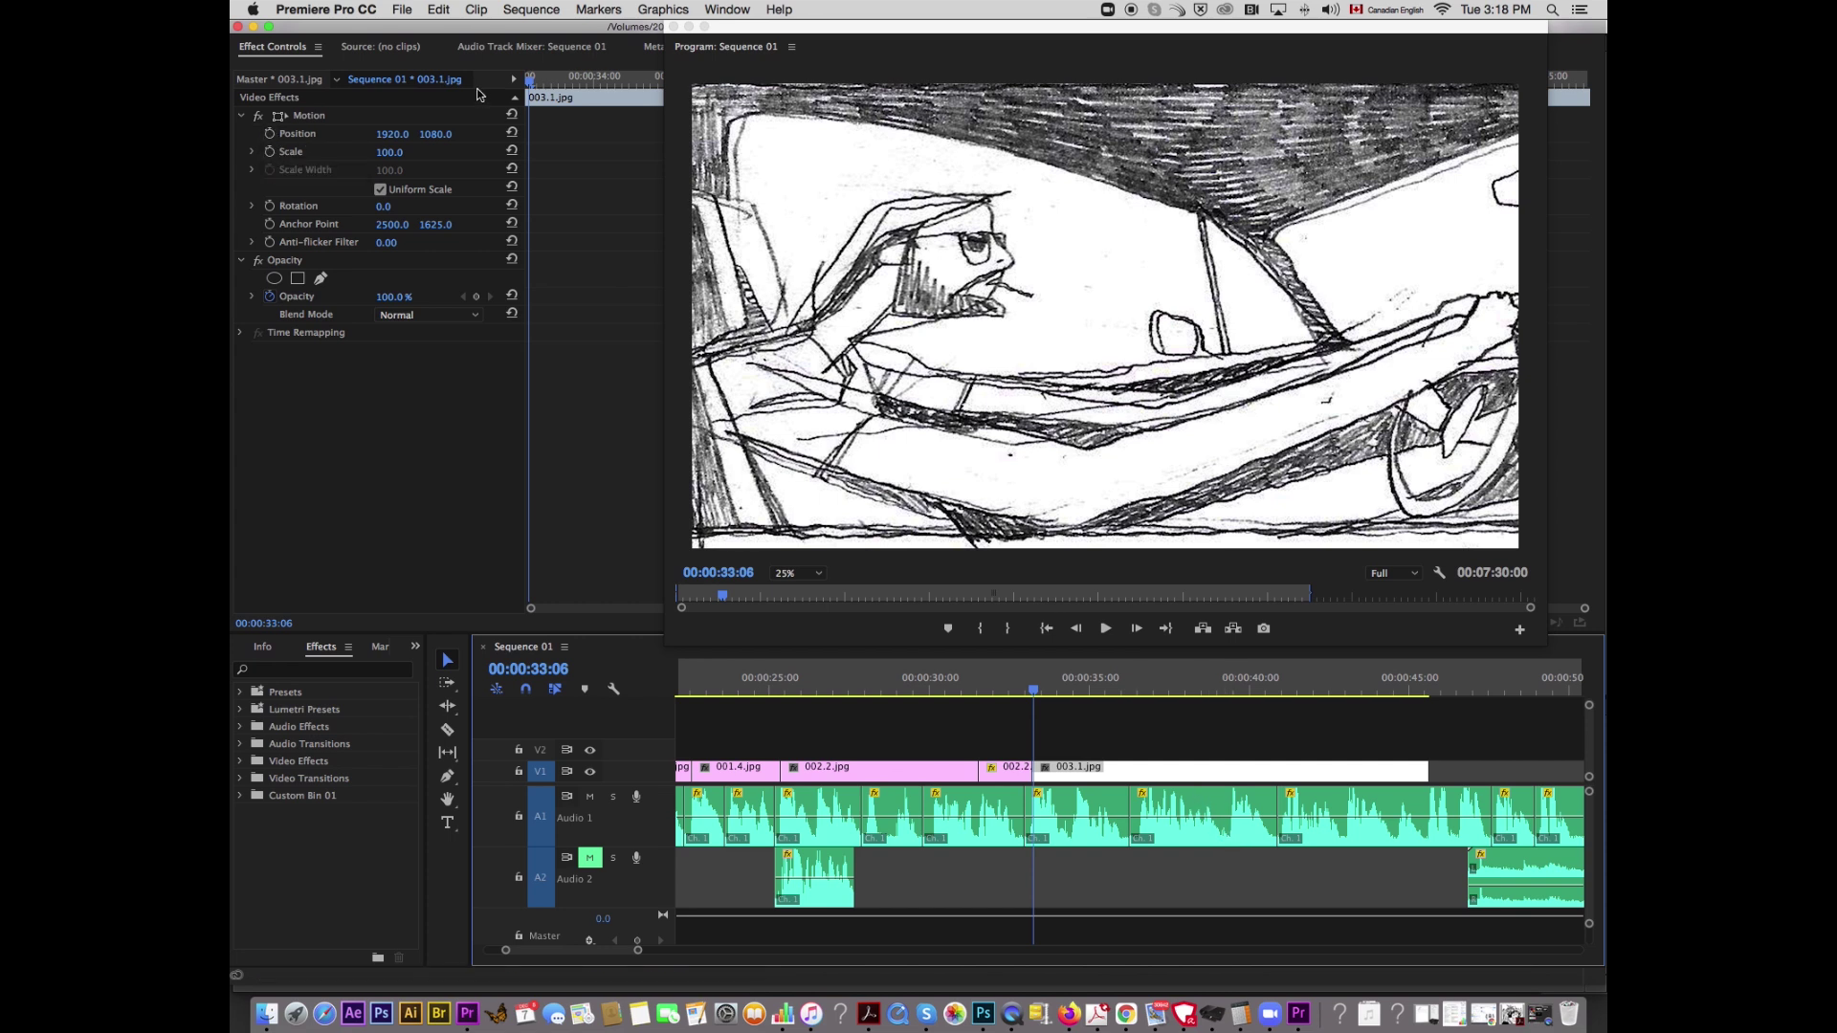
Step: Turn on Position and Scale keyframing for 003.1.jpg at its start
key("Left")
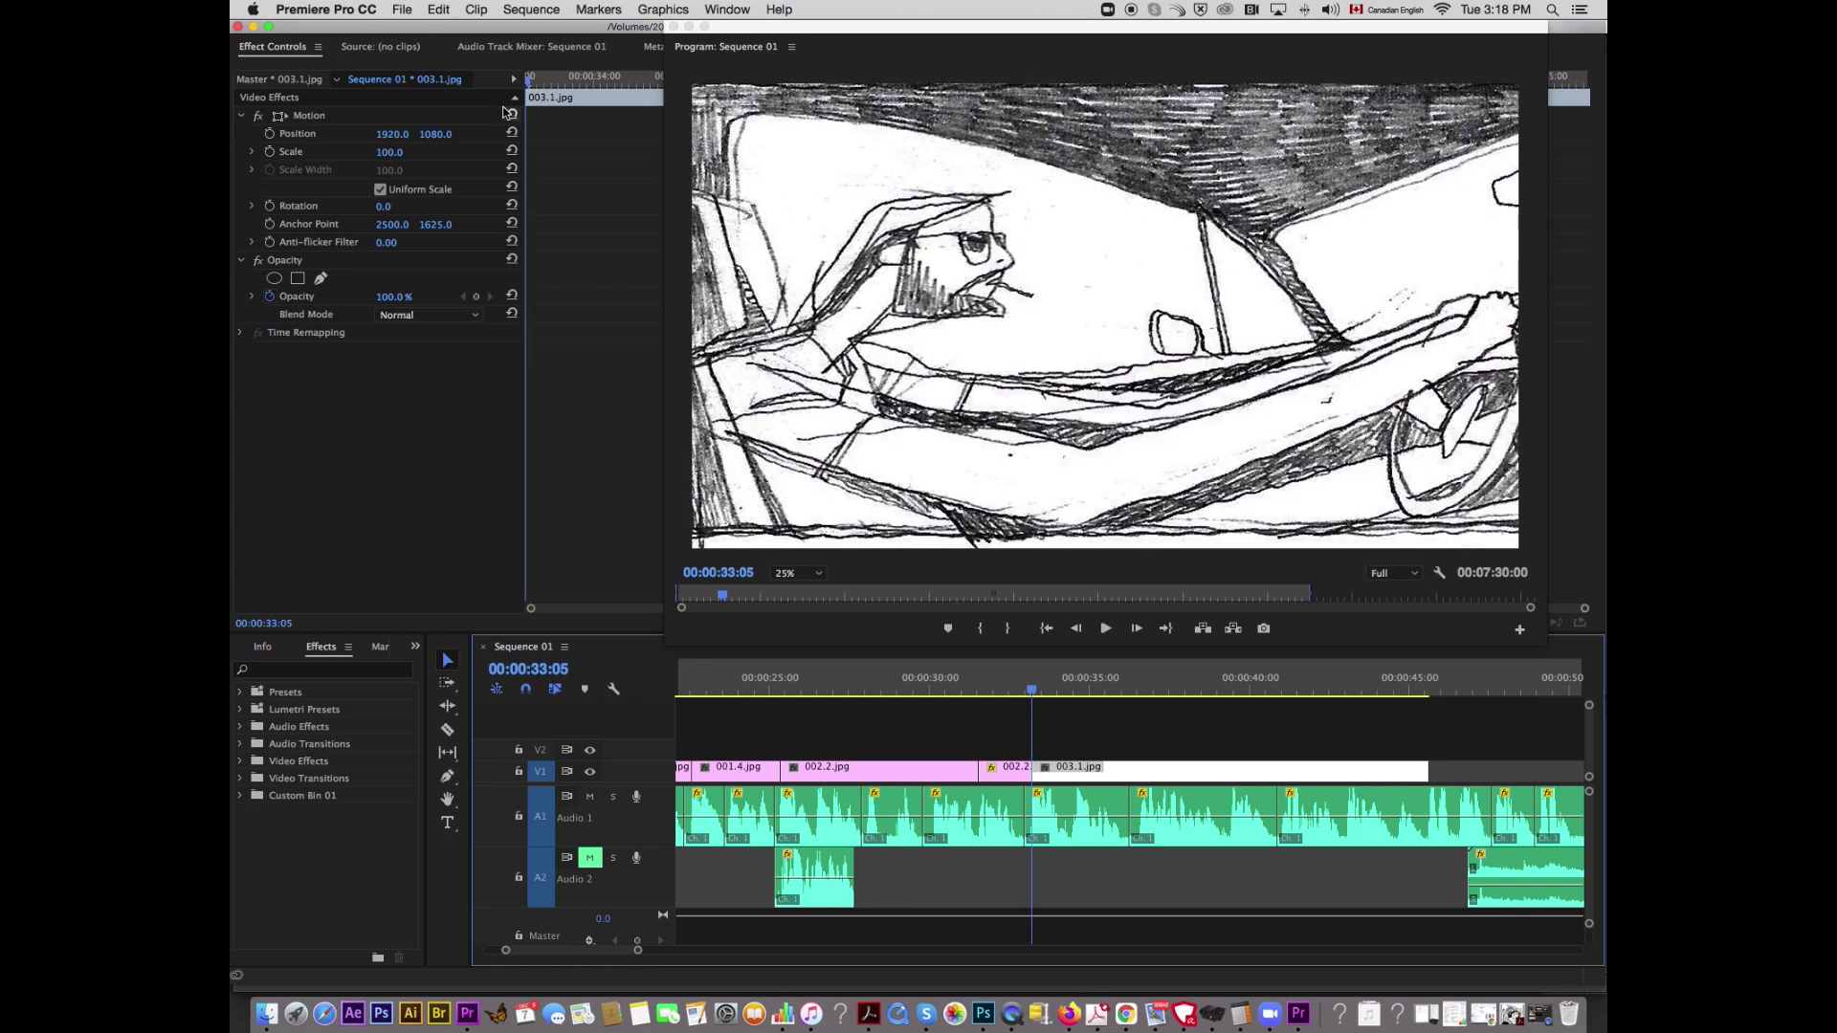
left_click(269, 132)
left_click(283, 152)
left_click(270, 151)
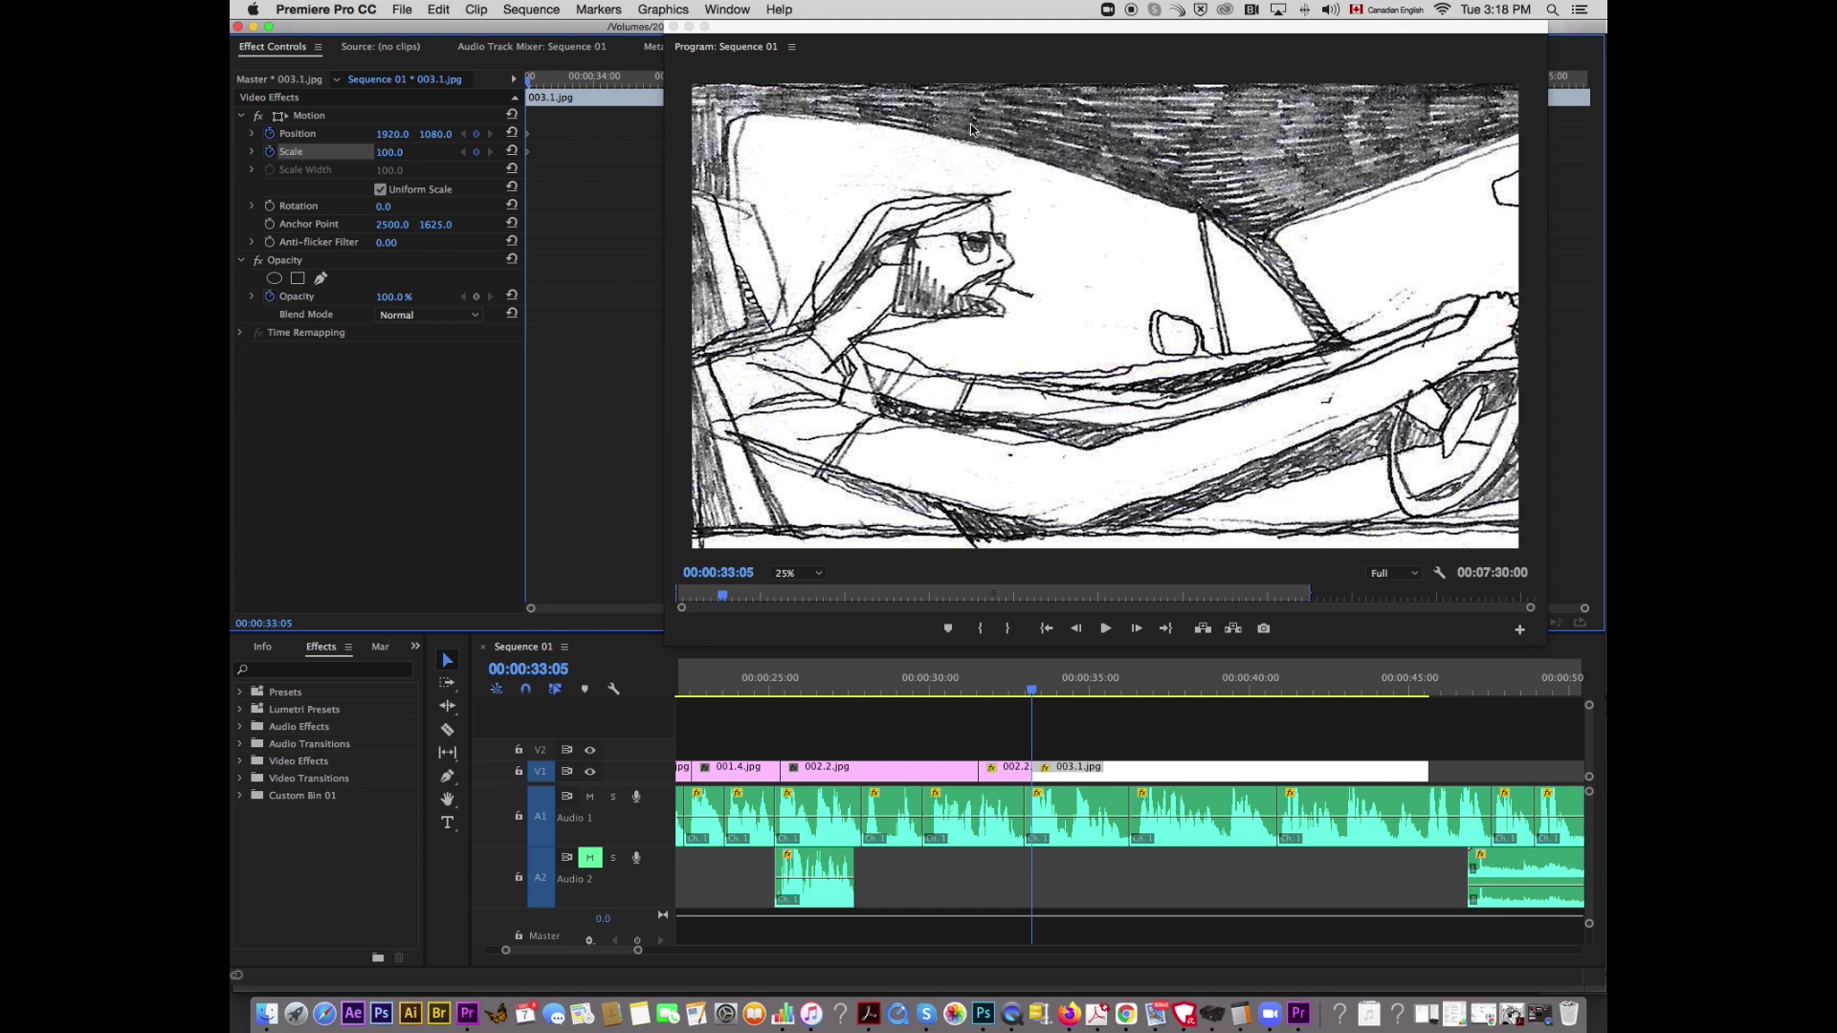
Step: Add Position and Scale keyframes at the clip's end, 00:00:45:14
left_click_drag(1385, 687, 1430, 687)
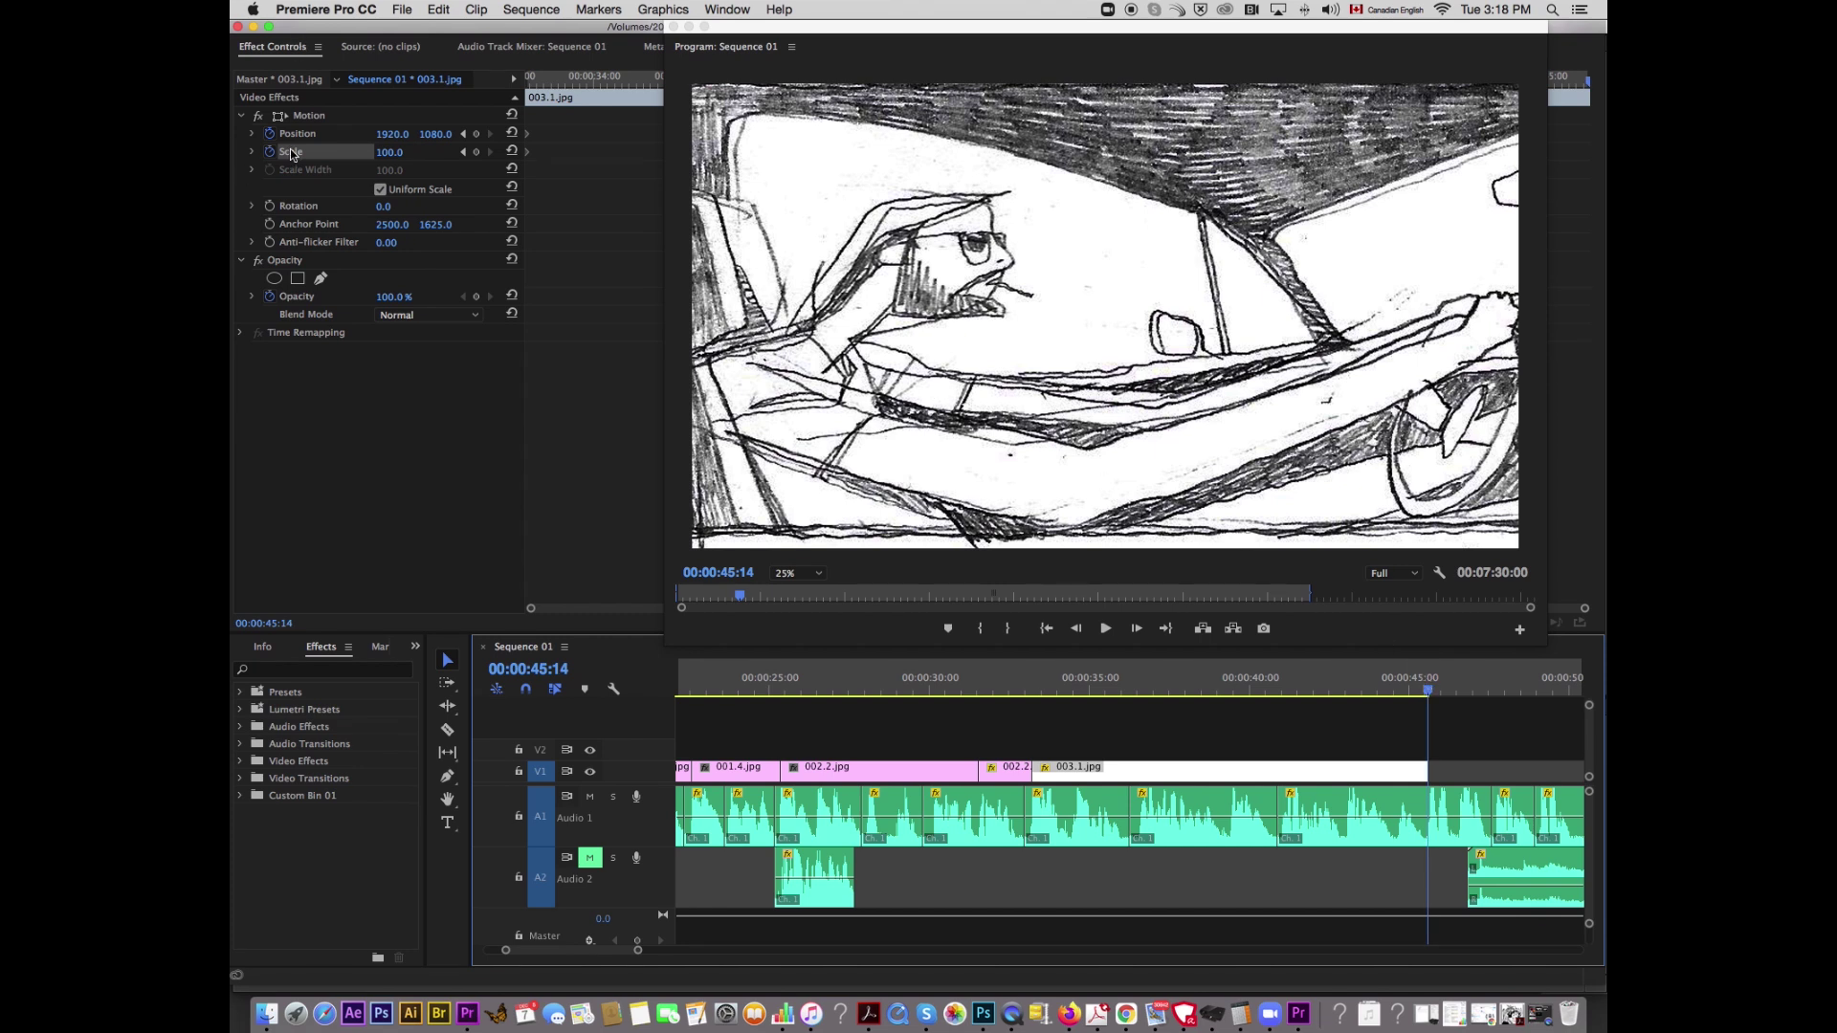
left_click(475, 134)
left_click(476, 152)
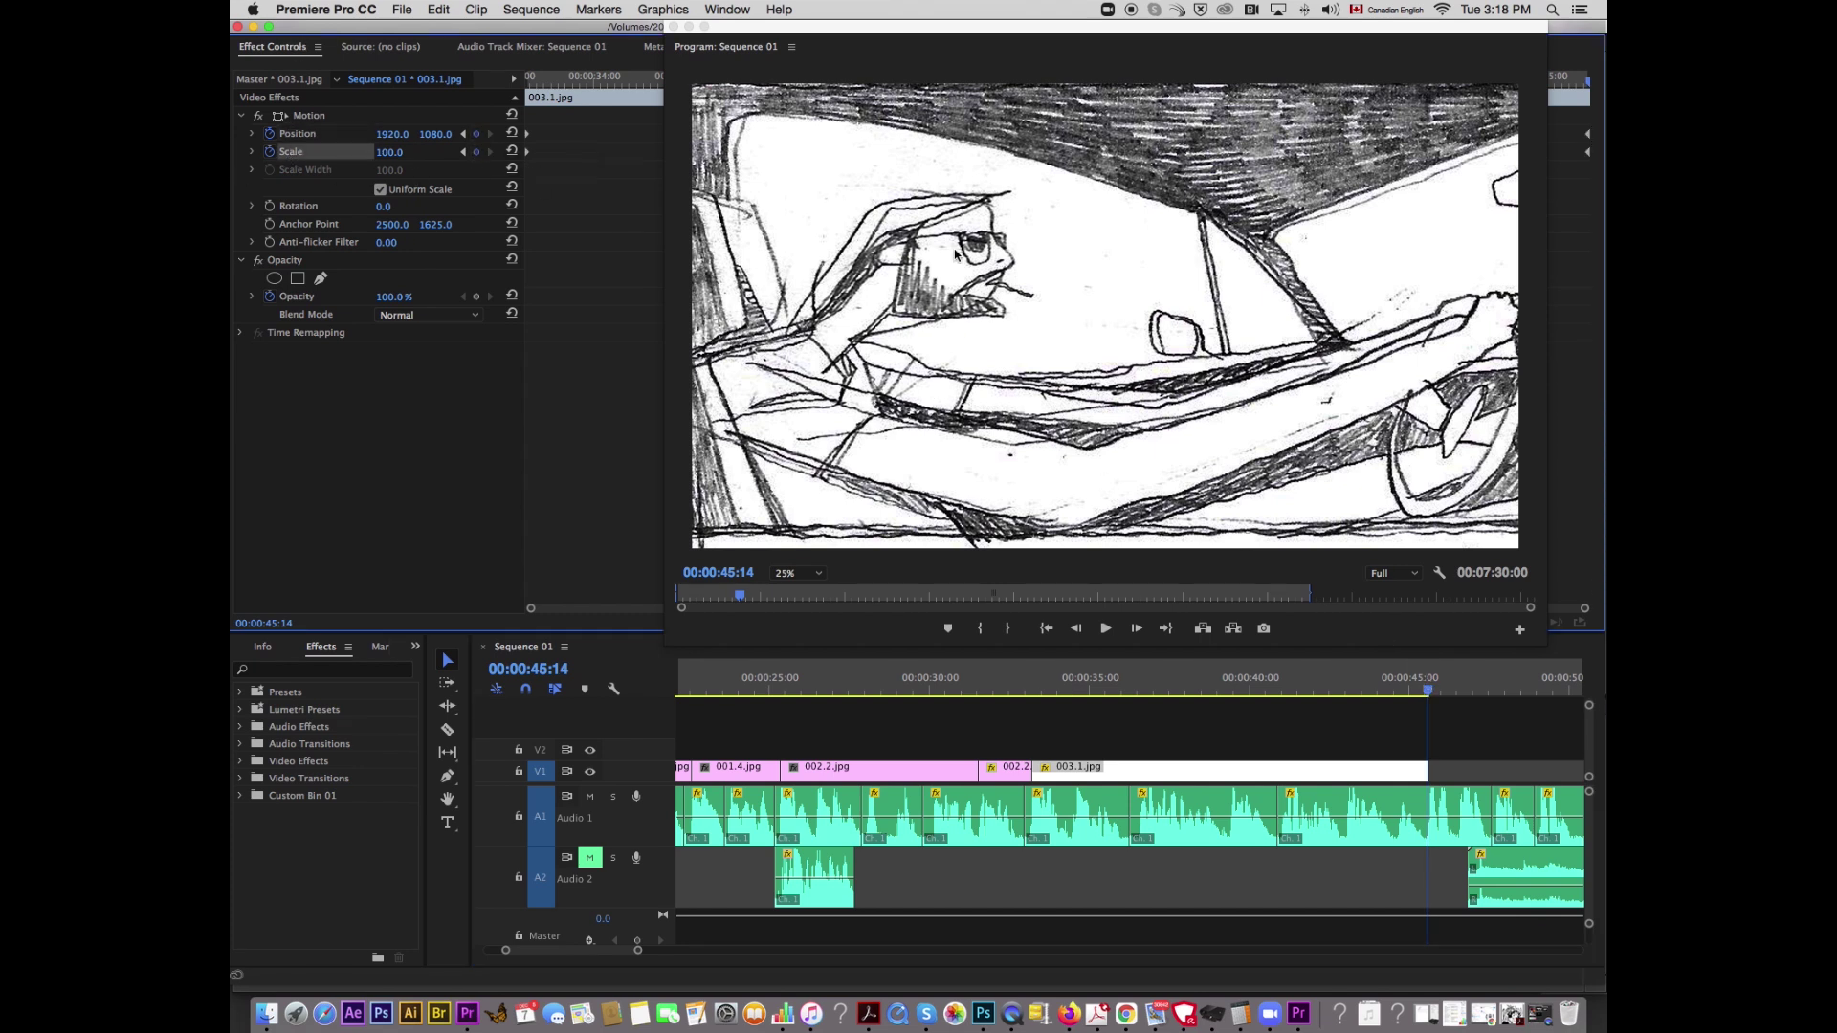
left_click_drag(1403, 32, 1362, 42)
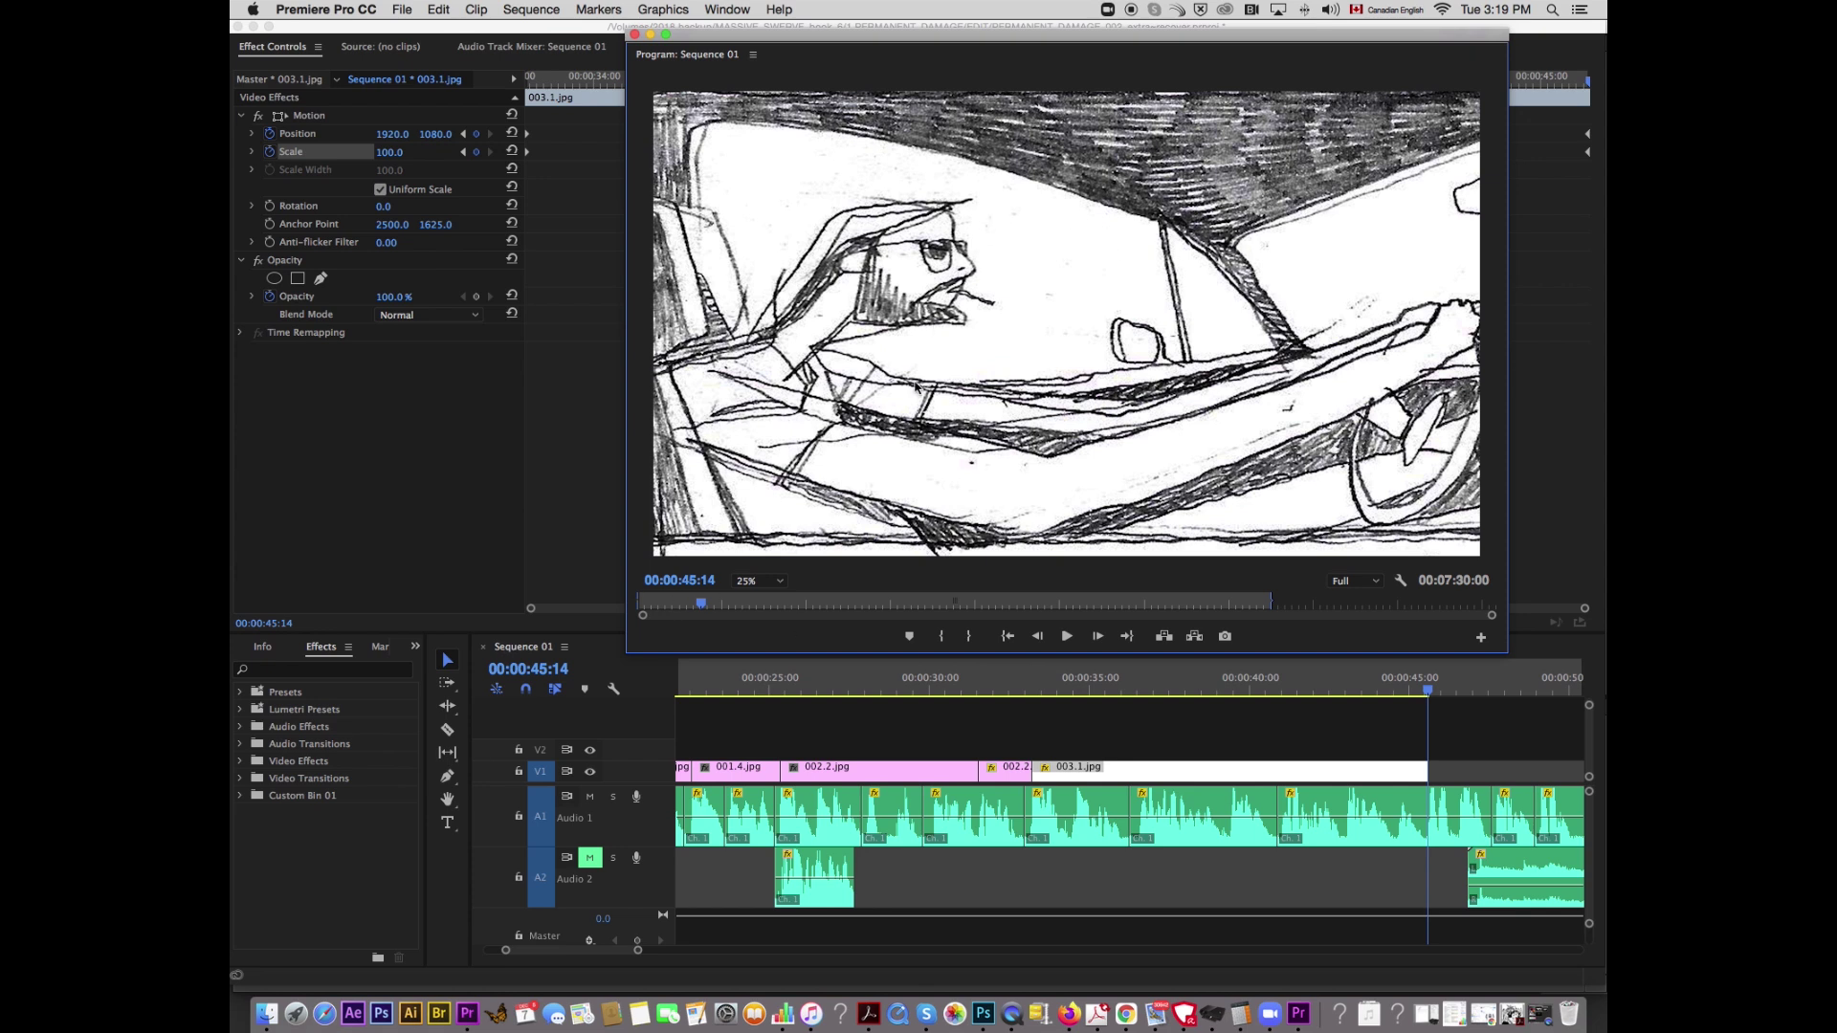
left_click_drag(1038, 40, 865, 532)
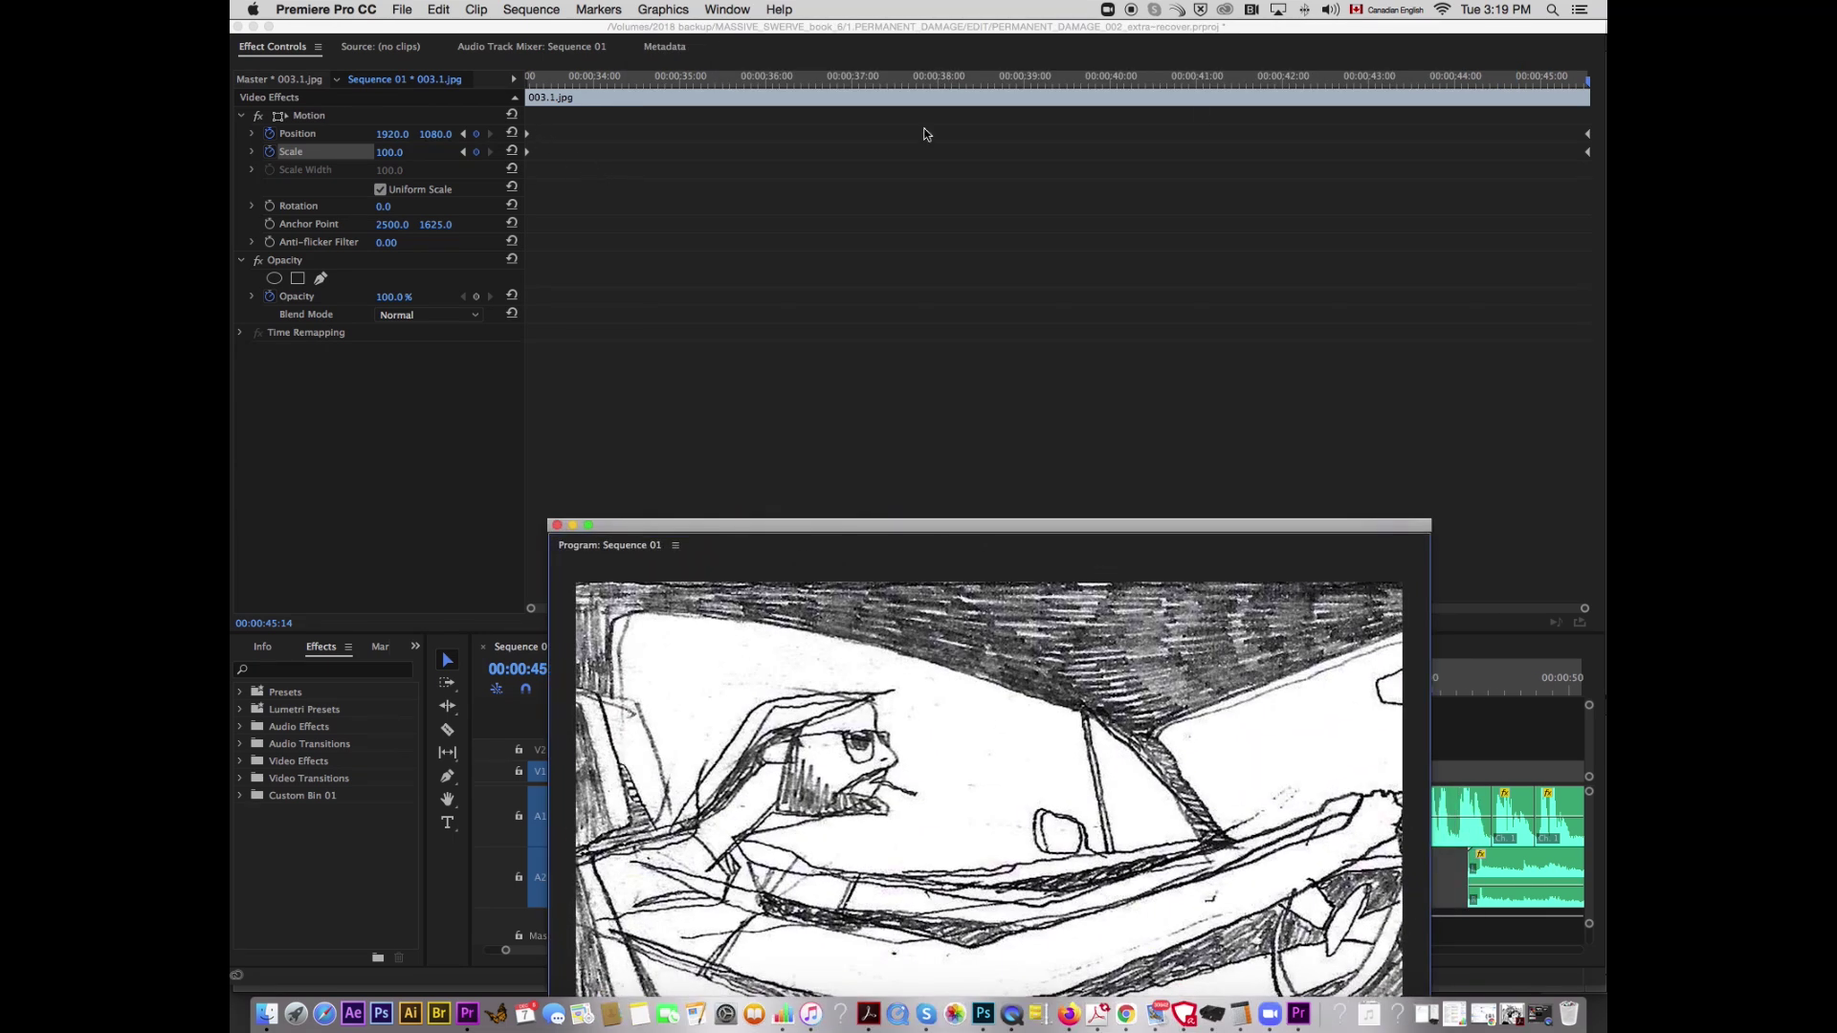
left_click(1571, 83)
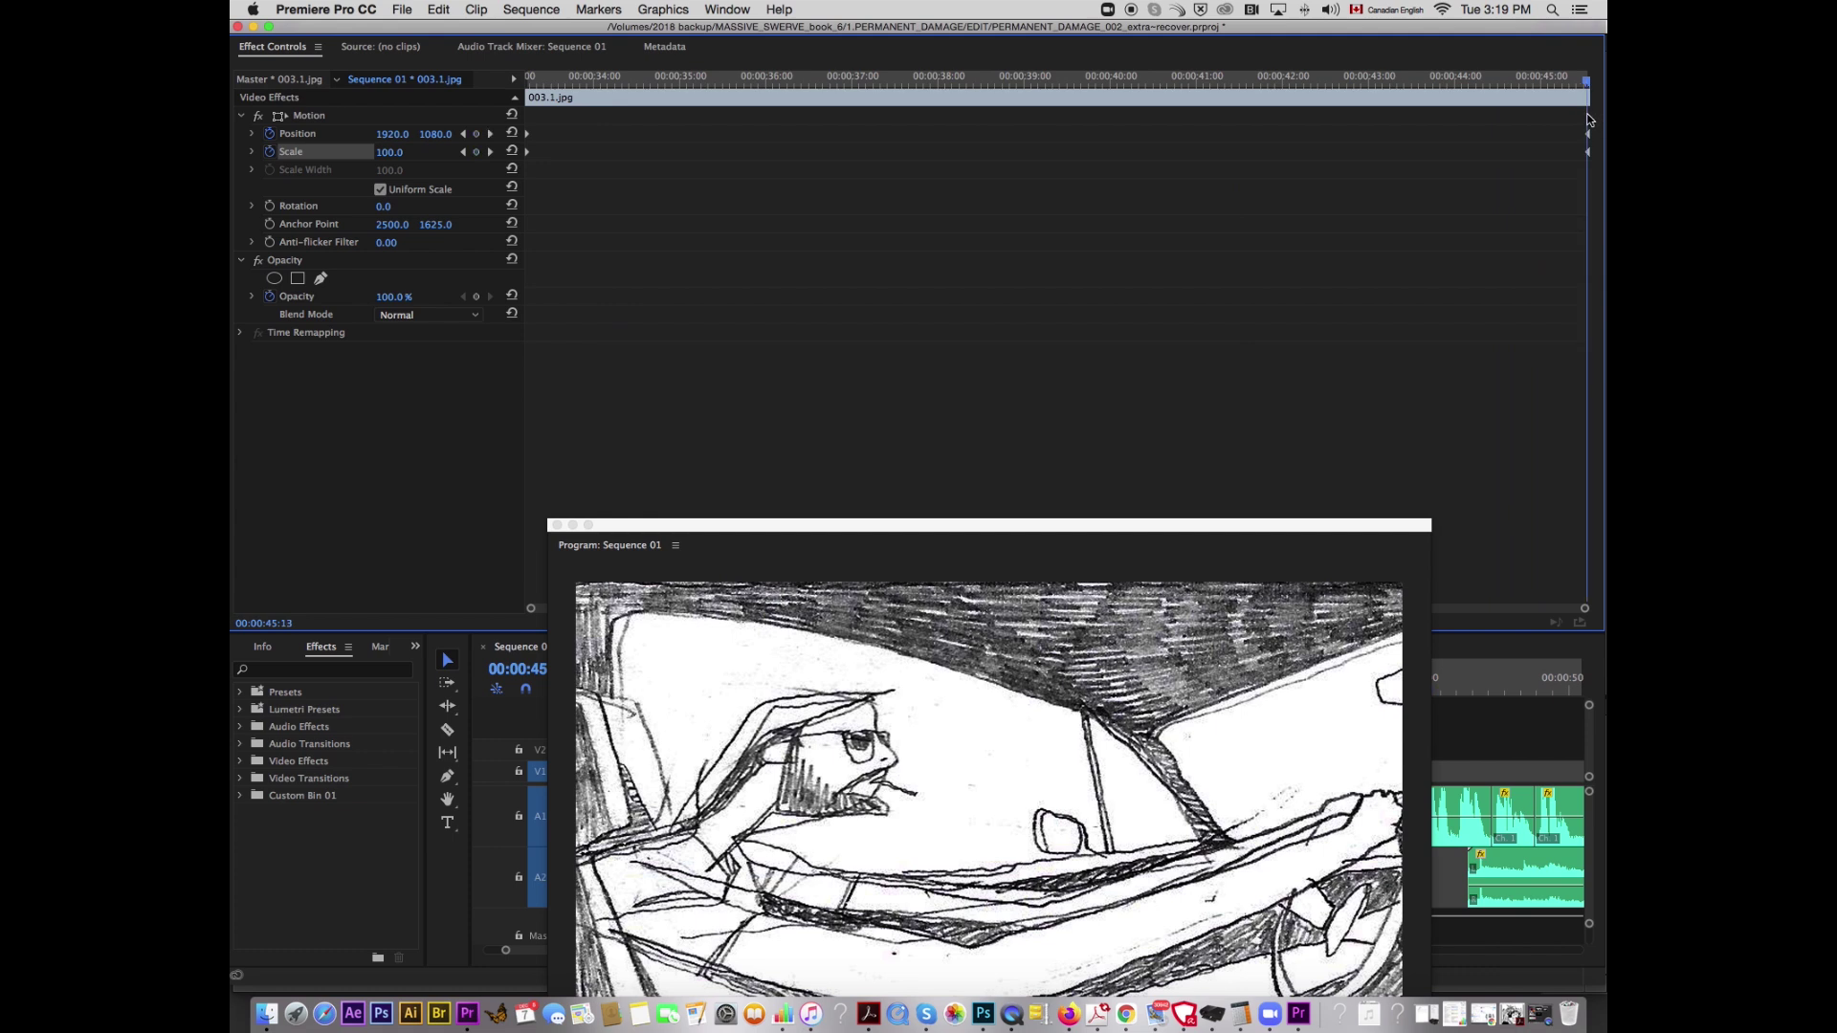
Step: Set the Position and Scale keyframes of 003.1.jpg to Ease Out temporal interpolation
left_click_drag(1216, 524, 1315, 28)
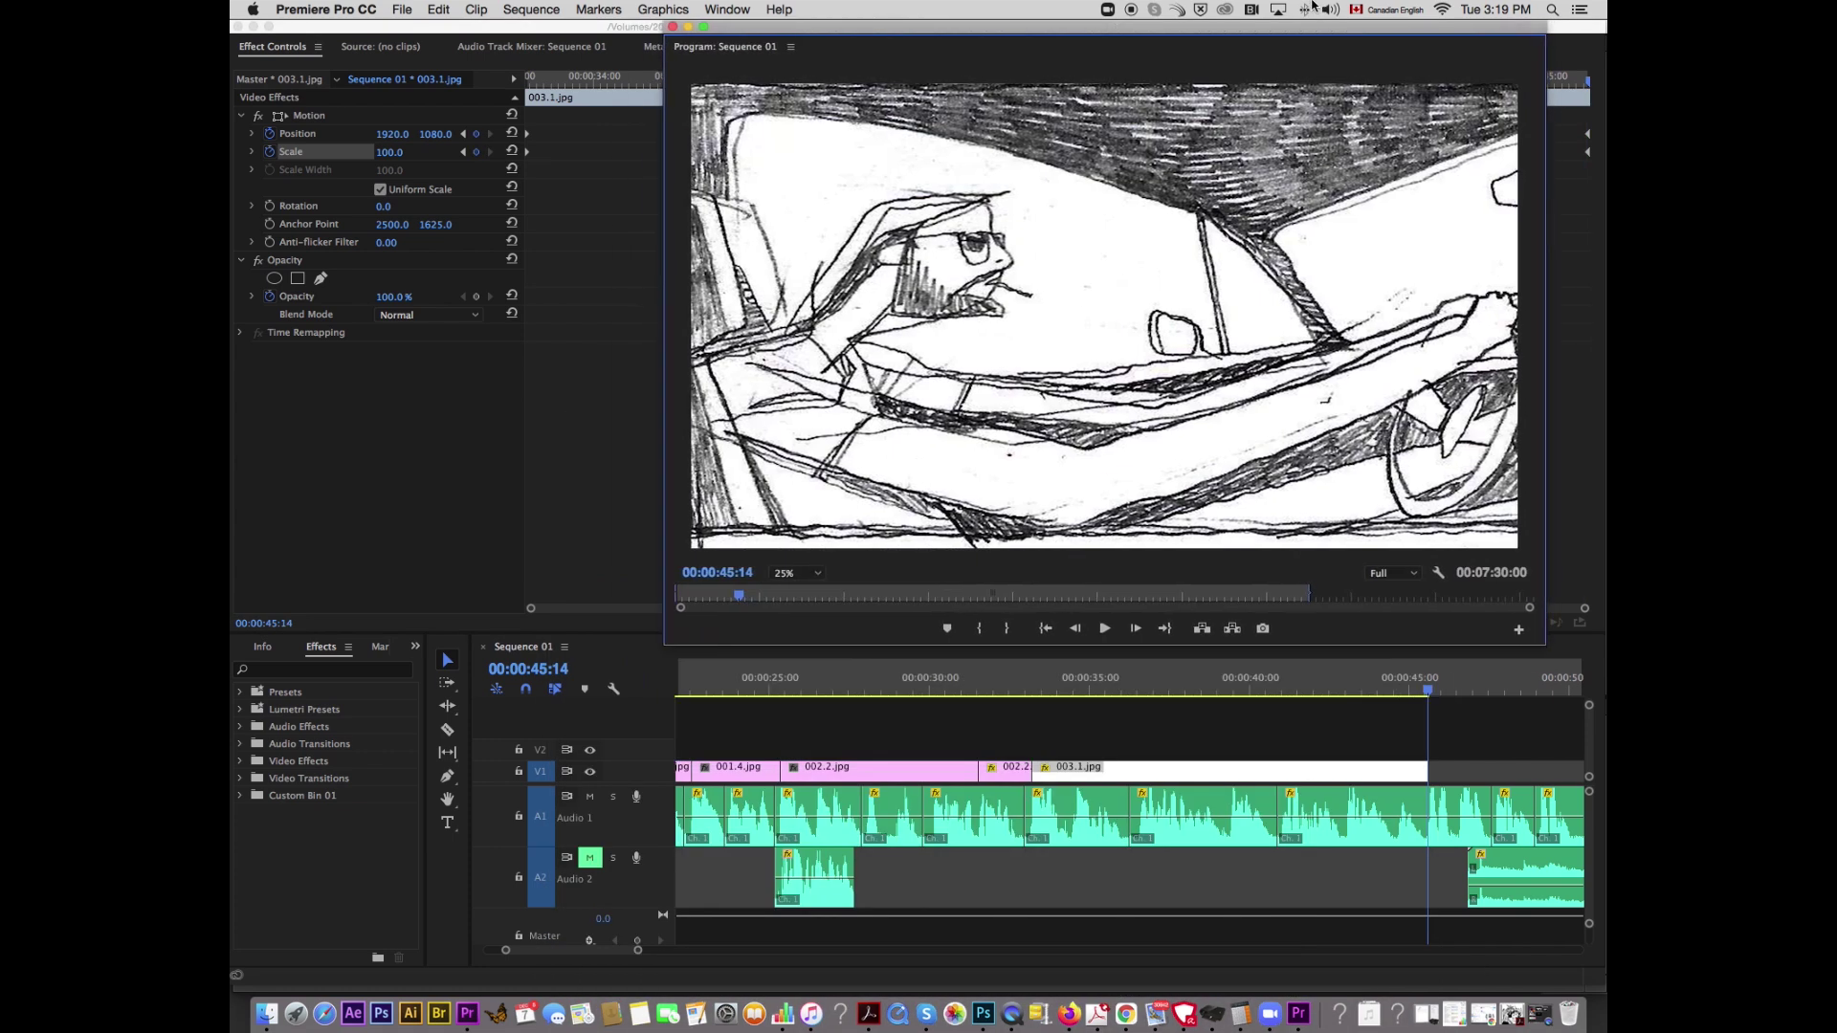
left_click(550, 132)
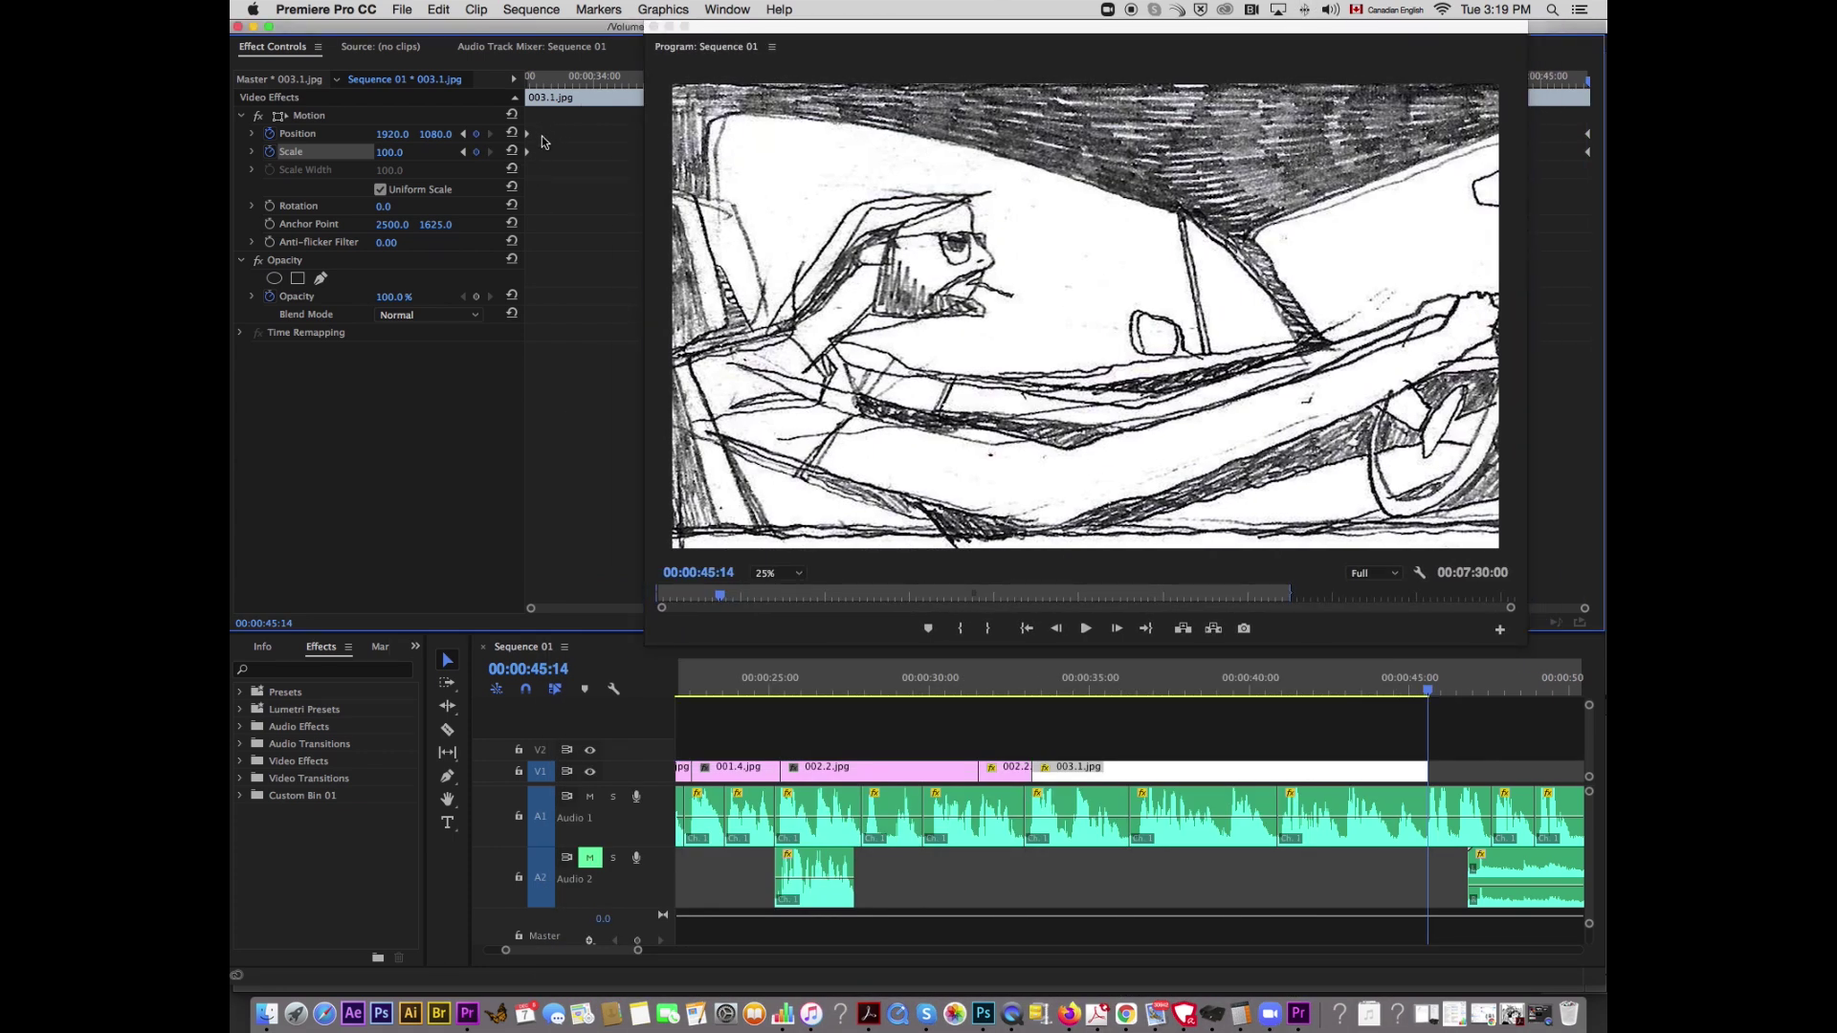
left_click_drag(536, 117, 531, 204)
right_click(534, 129)
mouse_move(669, 278)
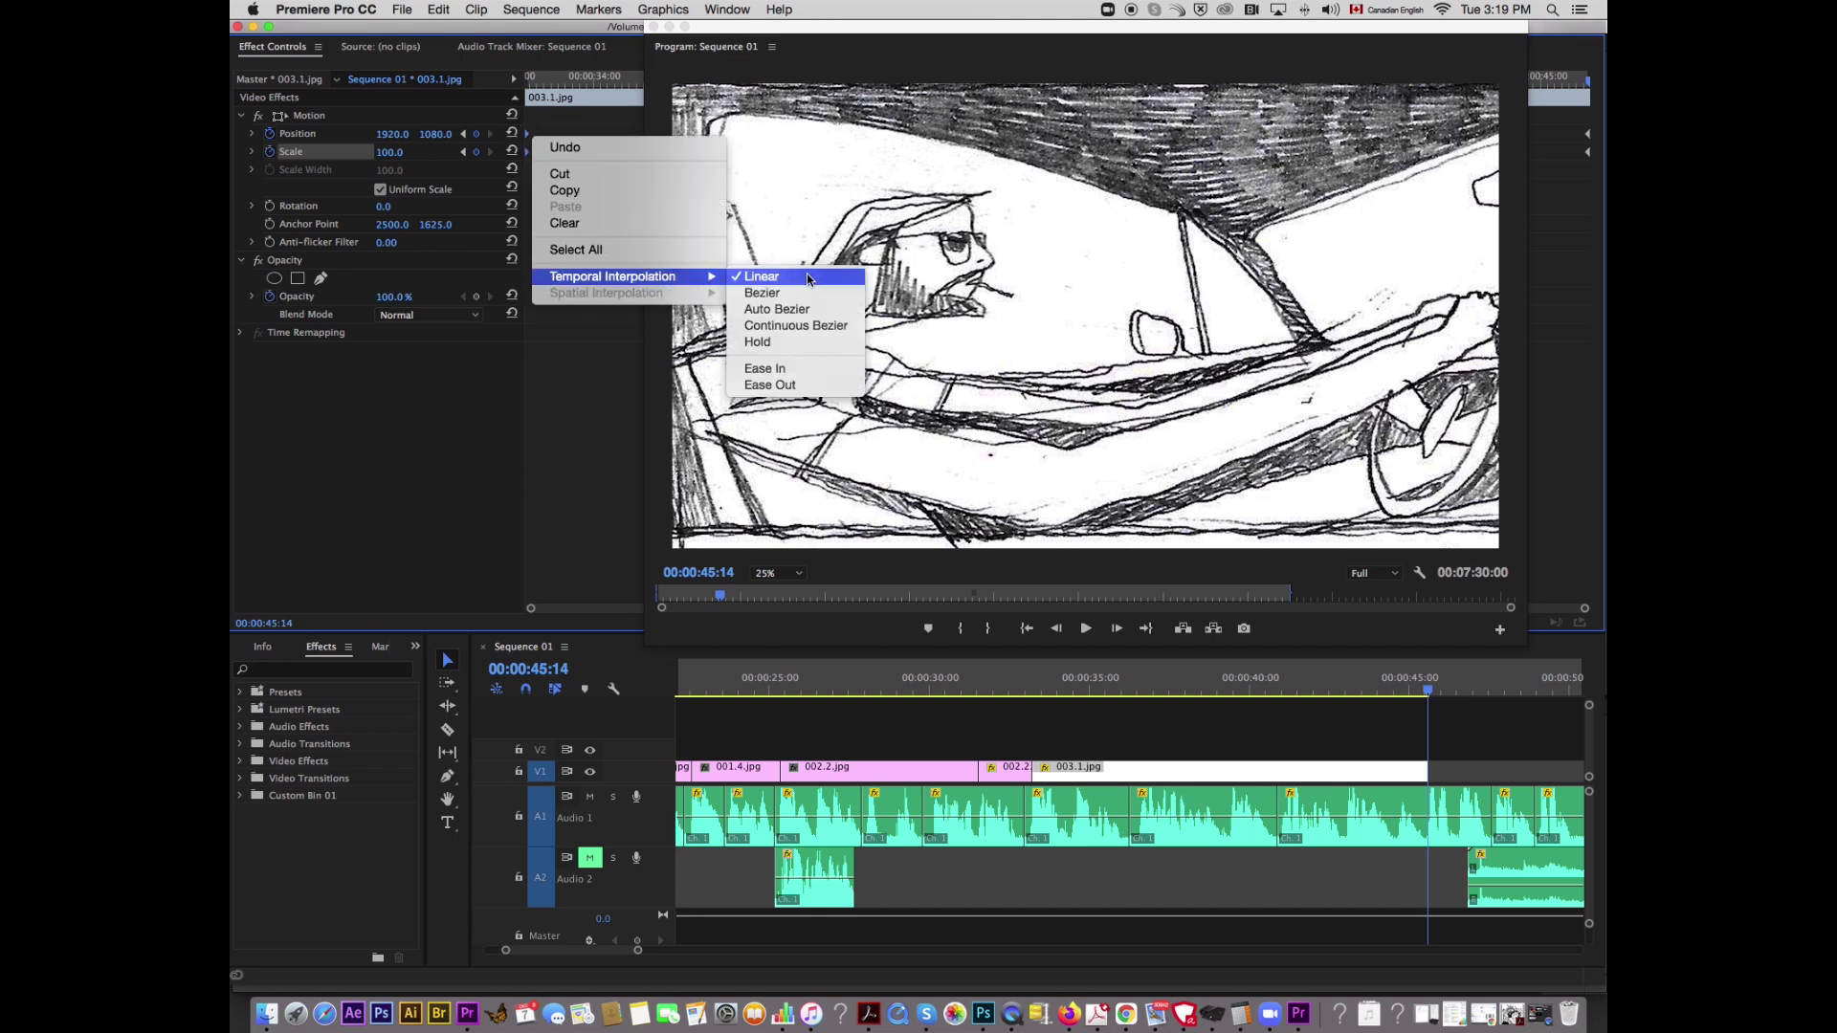
left_click(792, 387)
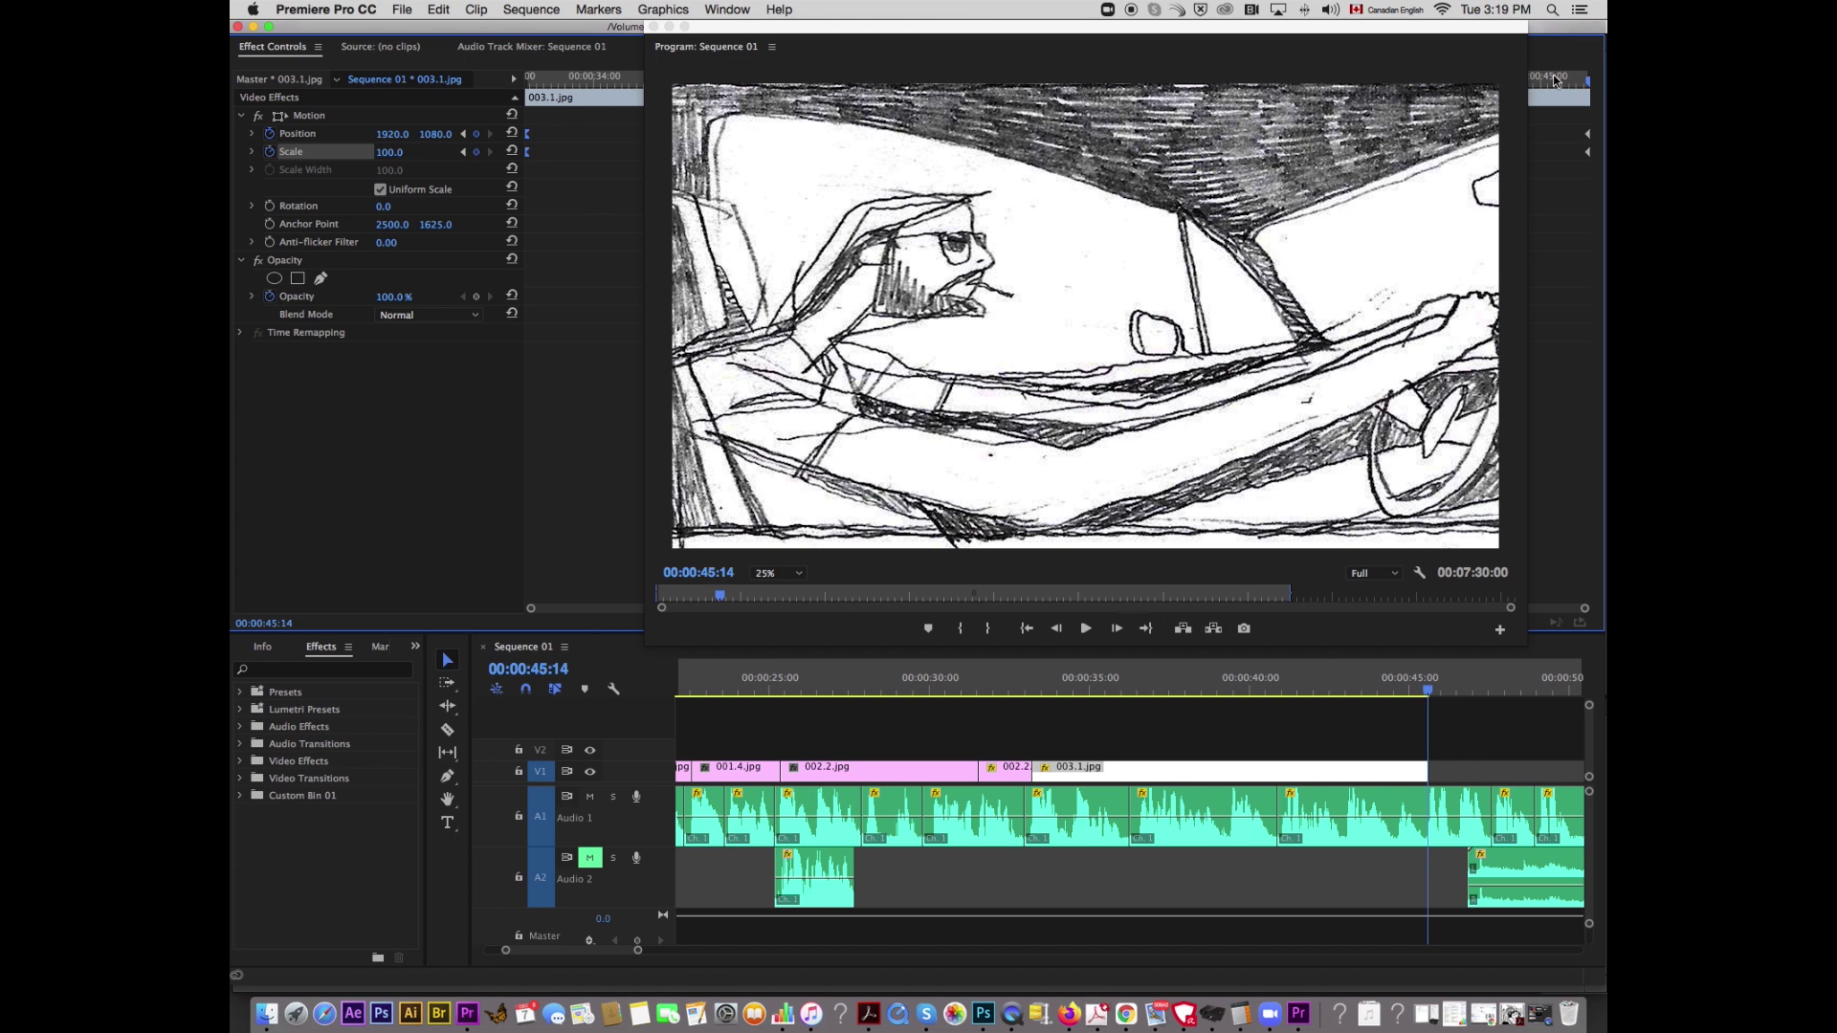
Step: Play the sequence from about 00:00:31 to preview the camera move
left_click_drag(1426, 25, 1434, 23)
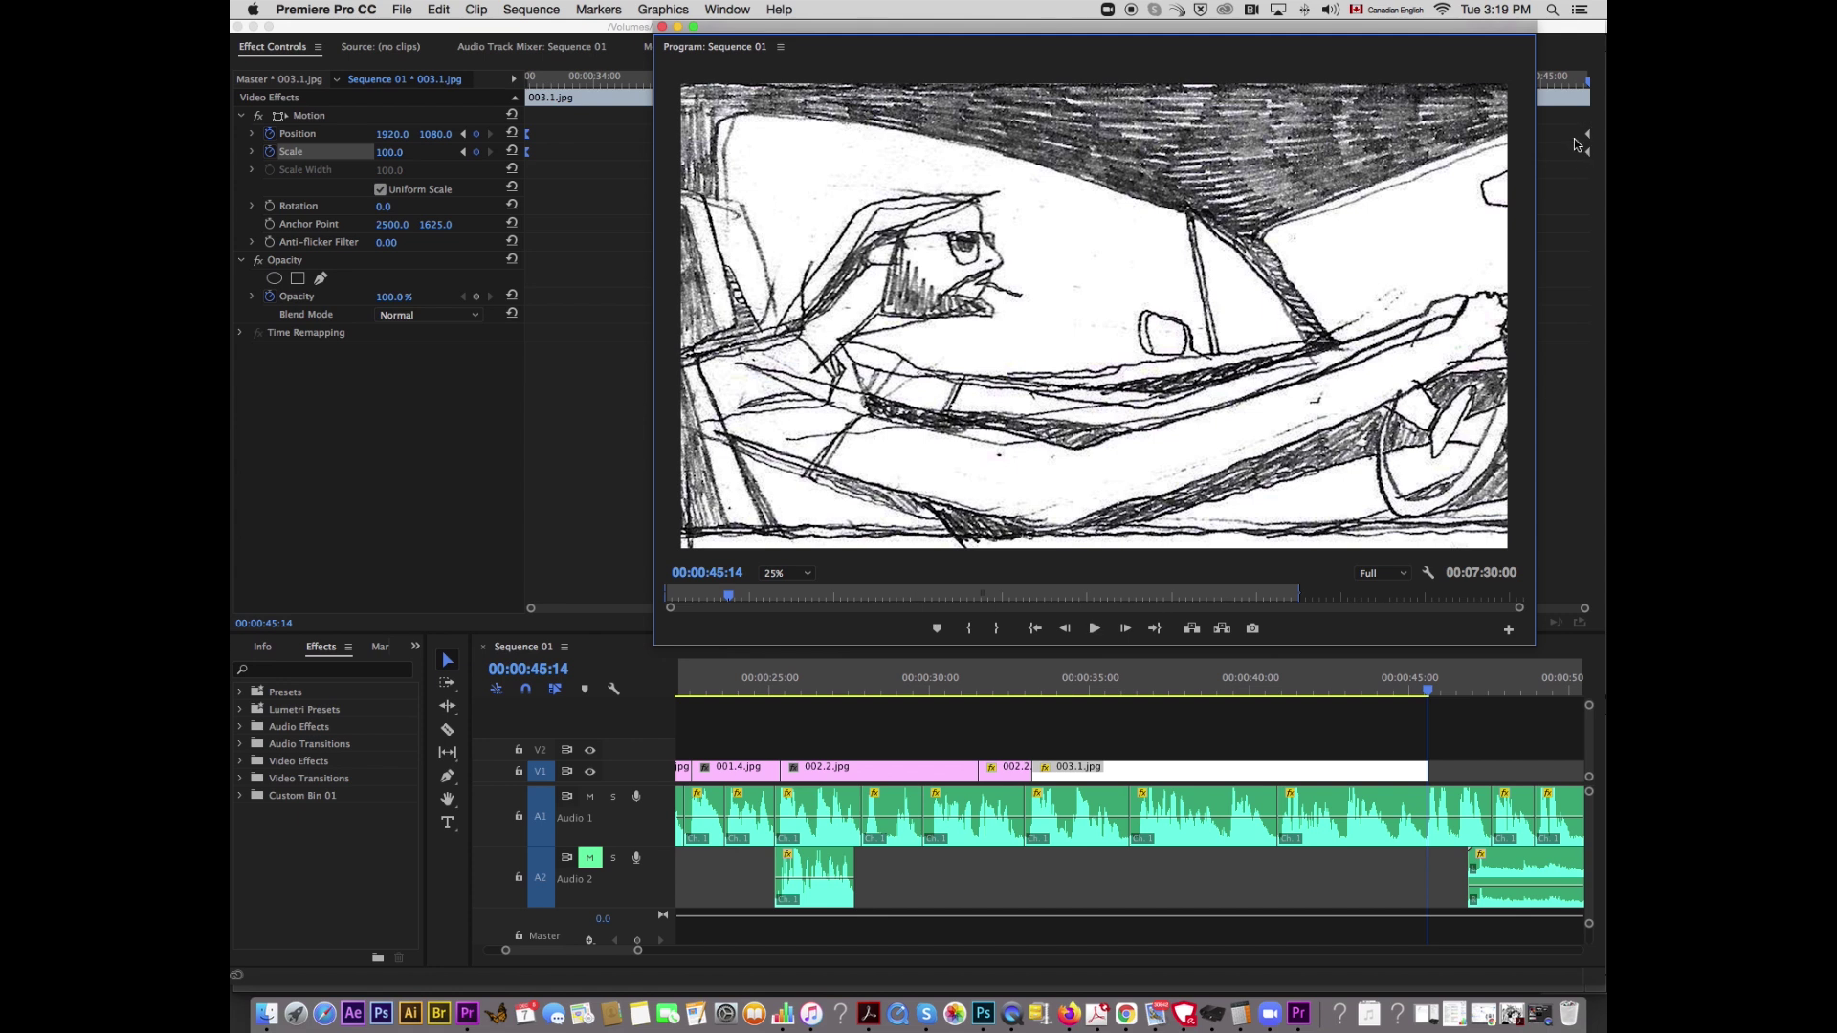
left_click_drag(1166, 30, 1173, 29)
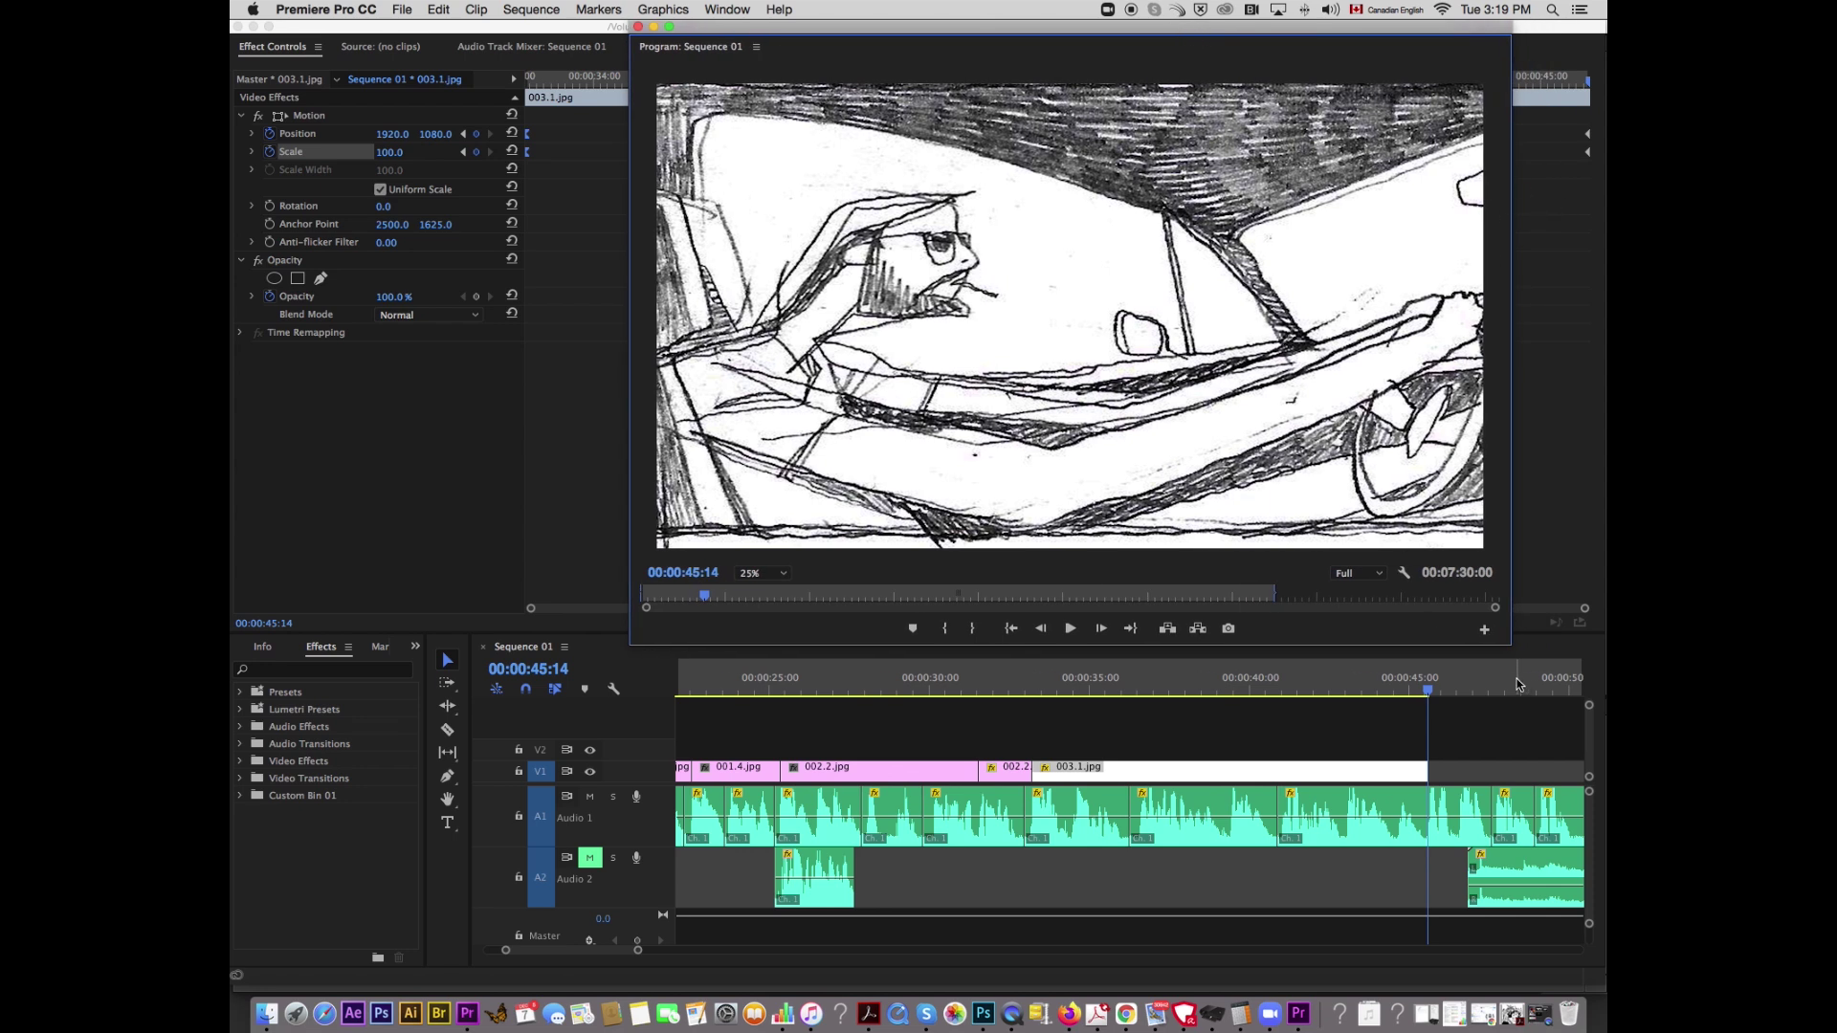
left_click_drag(1430, 692, 976, 687)
key("space")
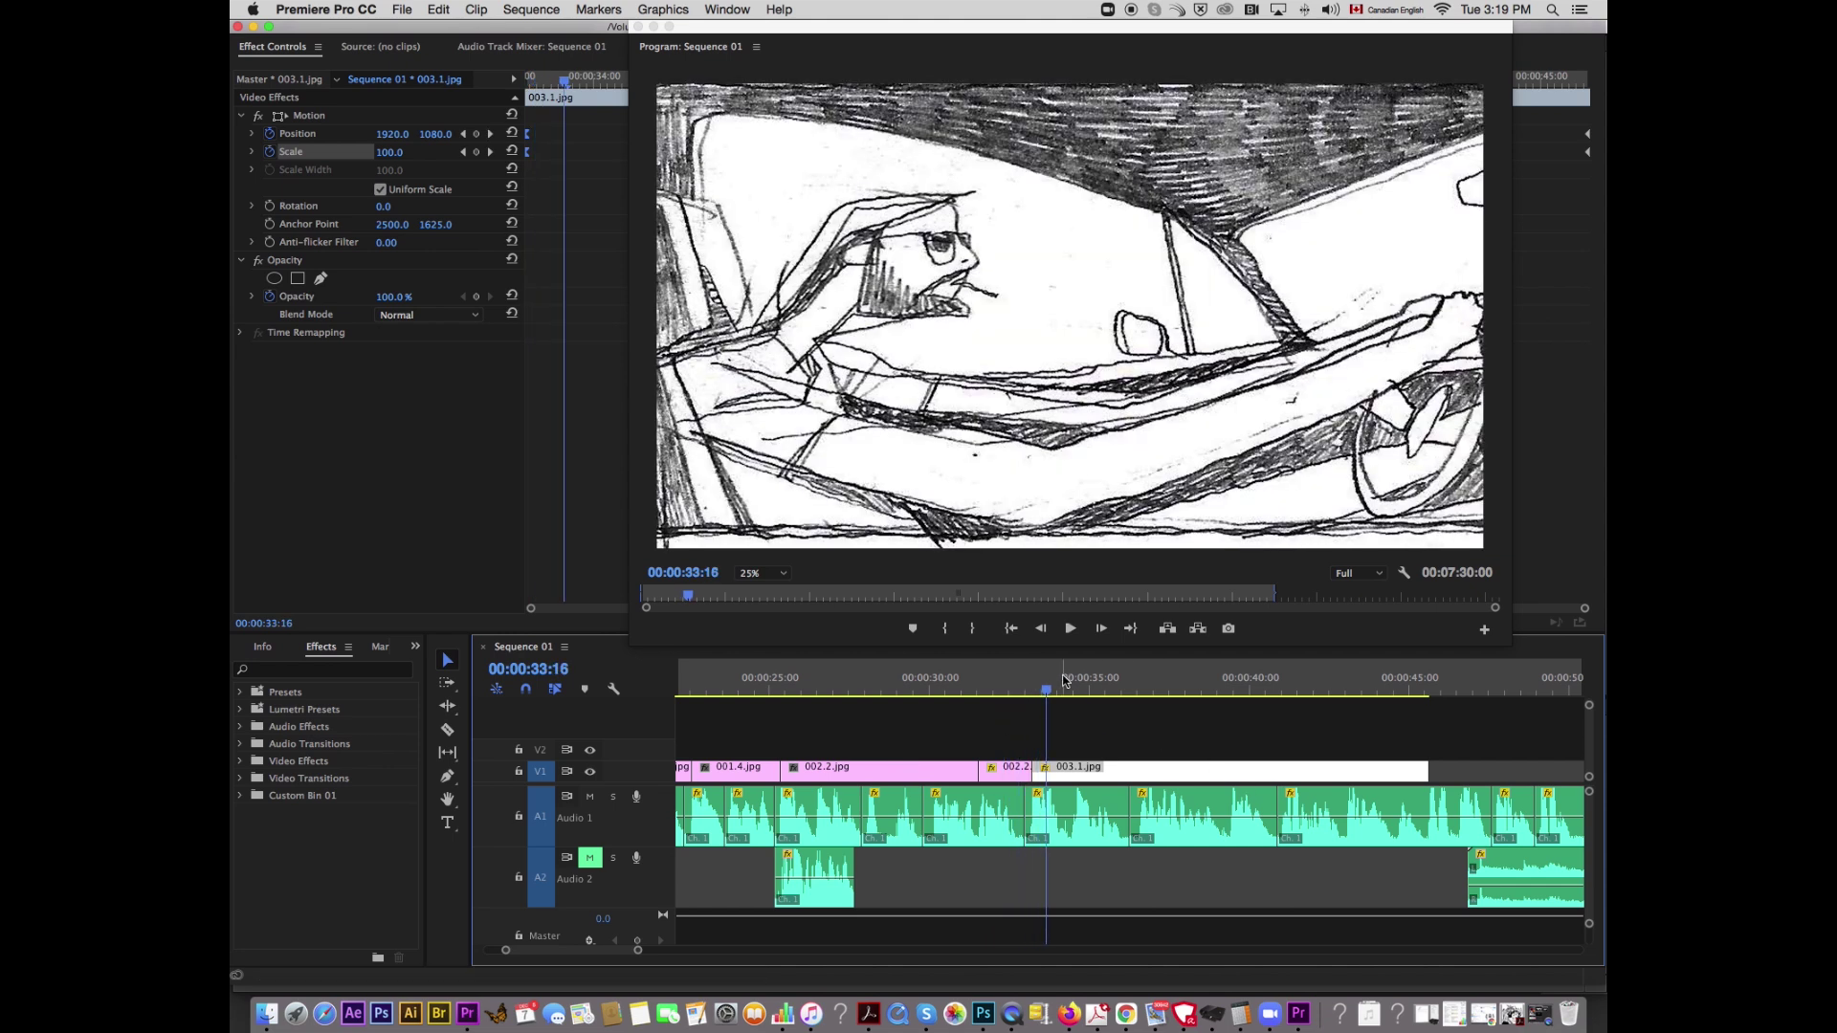
Step: At 00:00:45:13 set Scale to 132 and Position X to 2180, then replay from 00:00:37
left_click(1394, 690)
left_click_drag(1408, 695, 1411, 695)
key("Right")
key("Right")
key("Right")
key("Right")
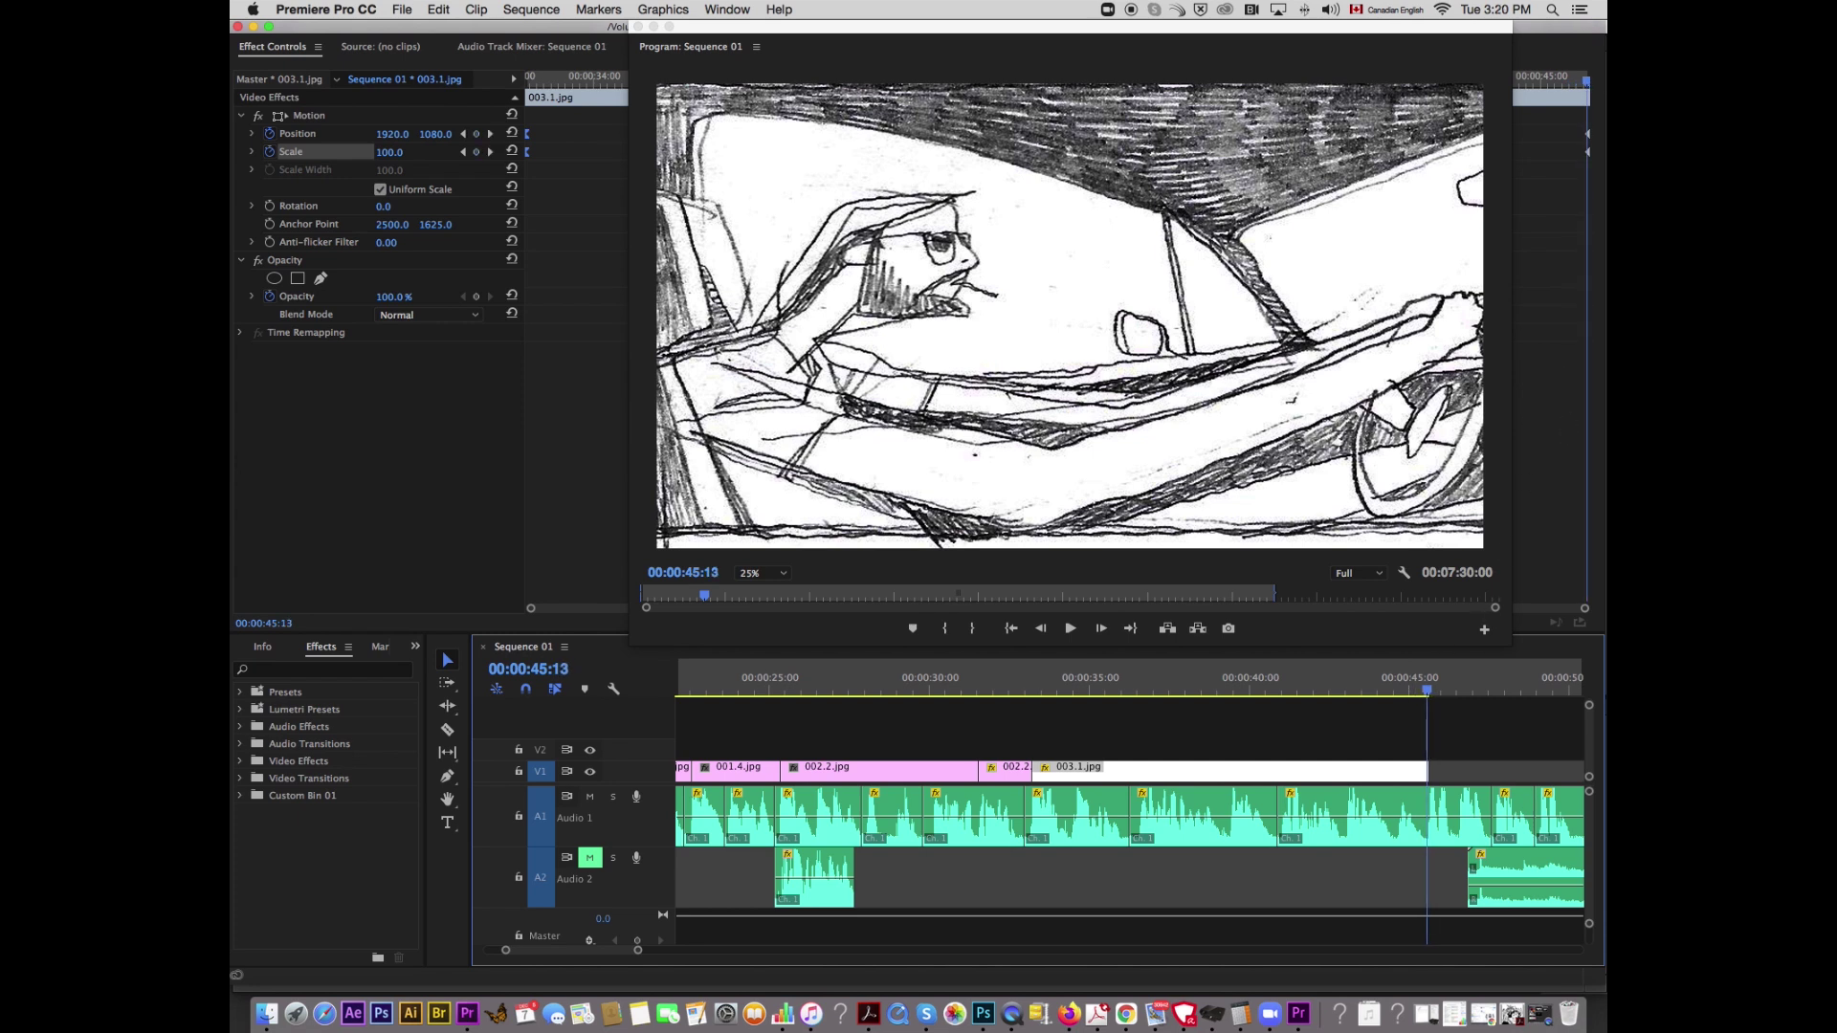
left_click(1564, 129)
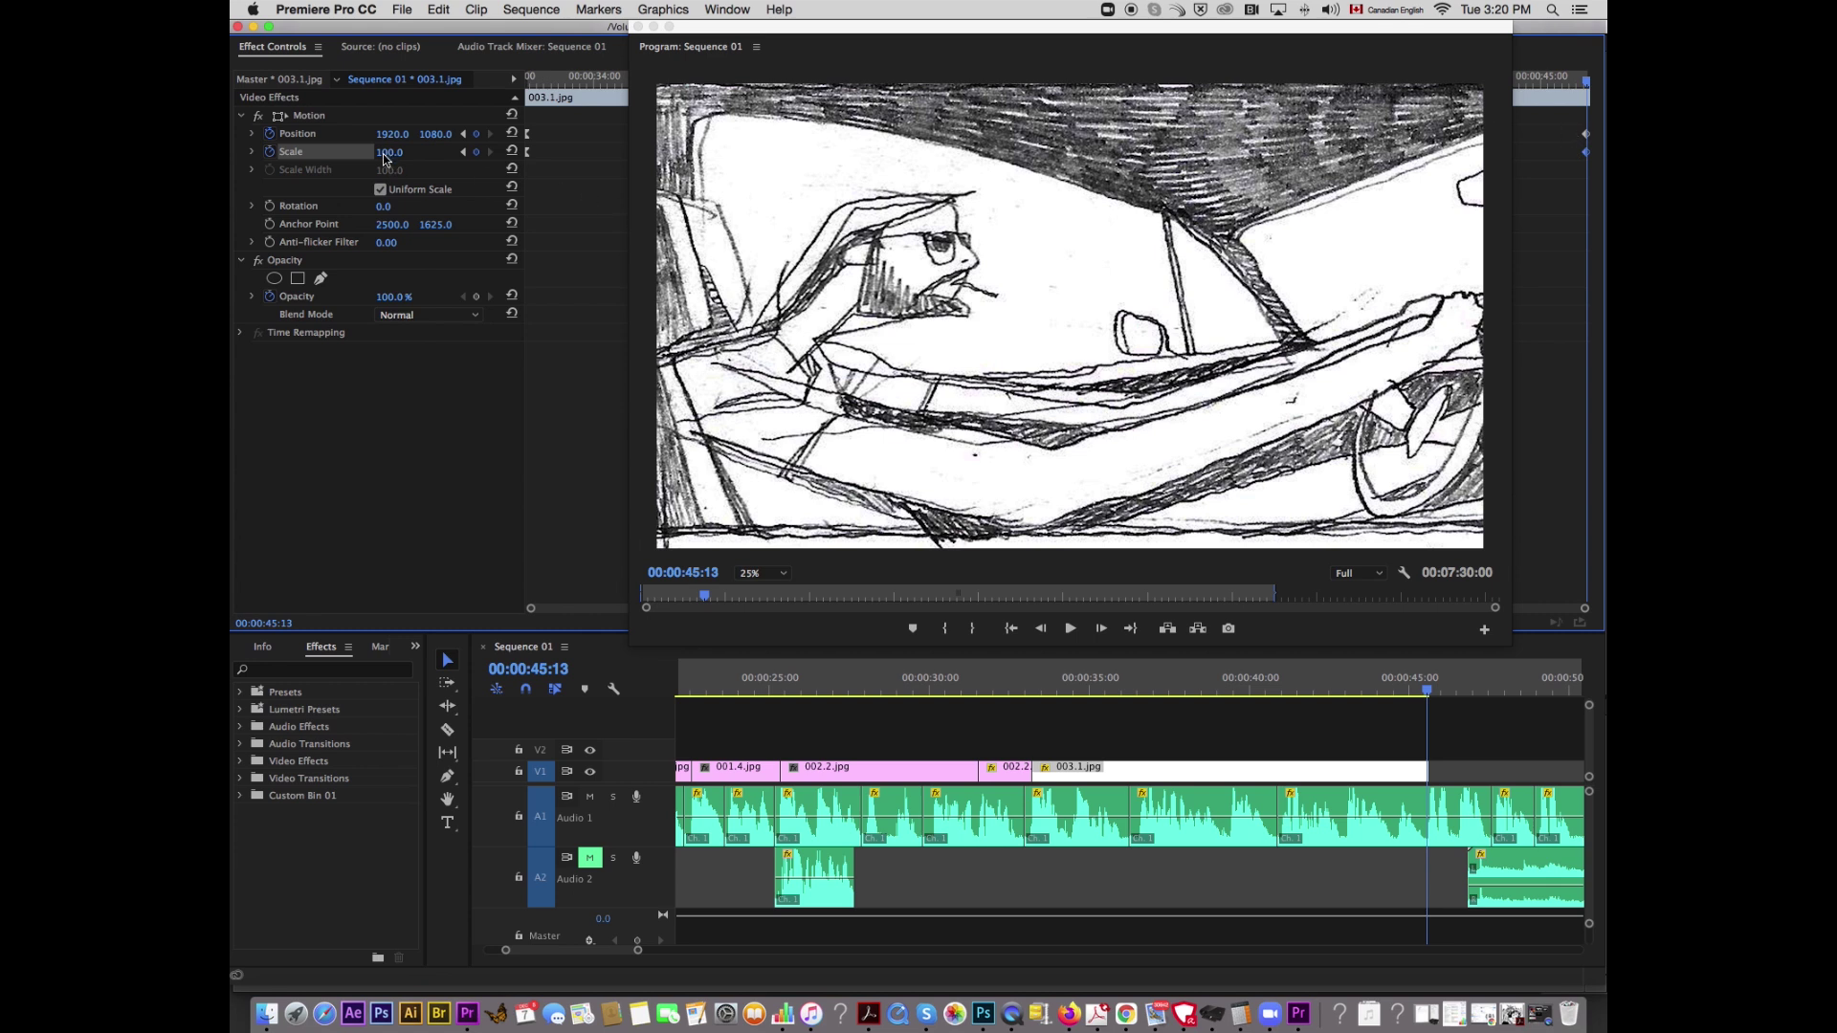
left_click_drag(385, 153, 426, 134)
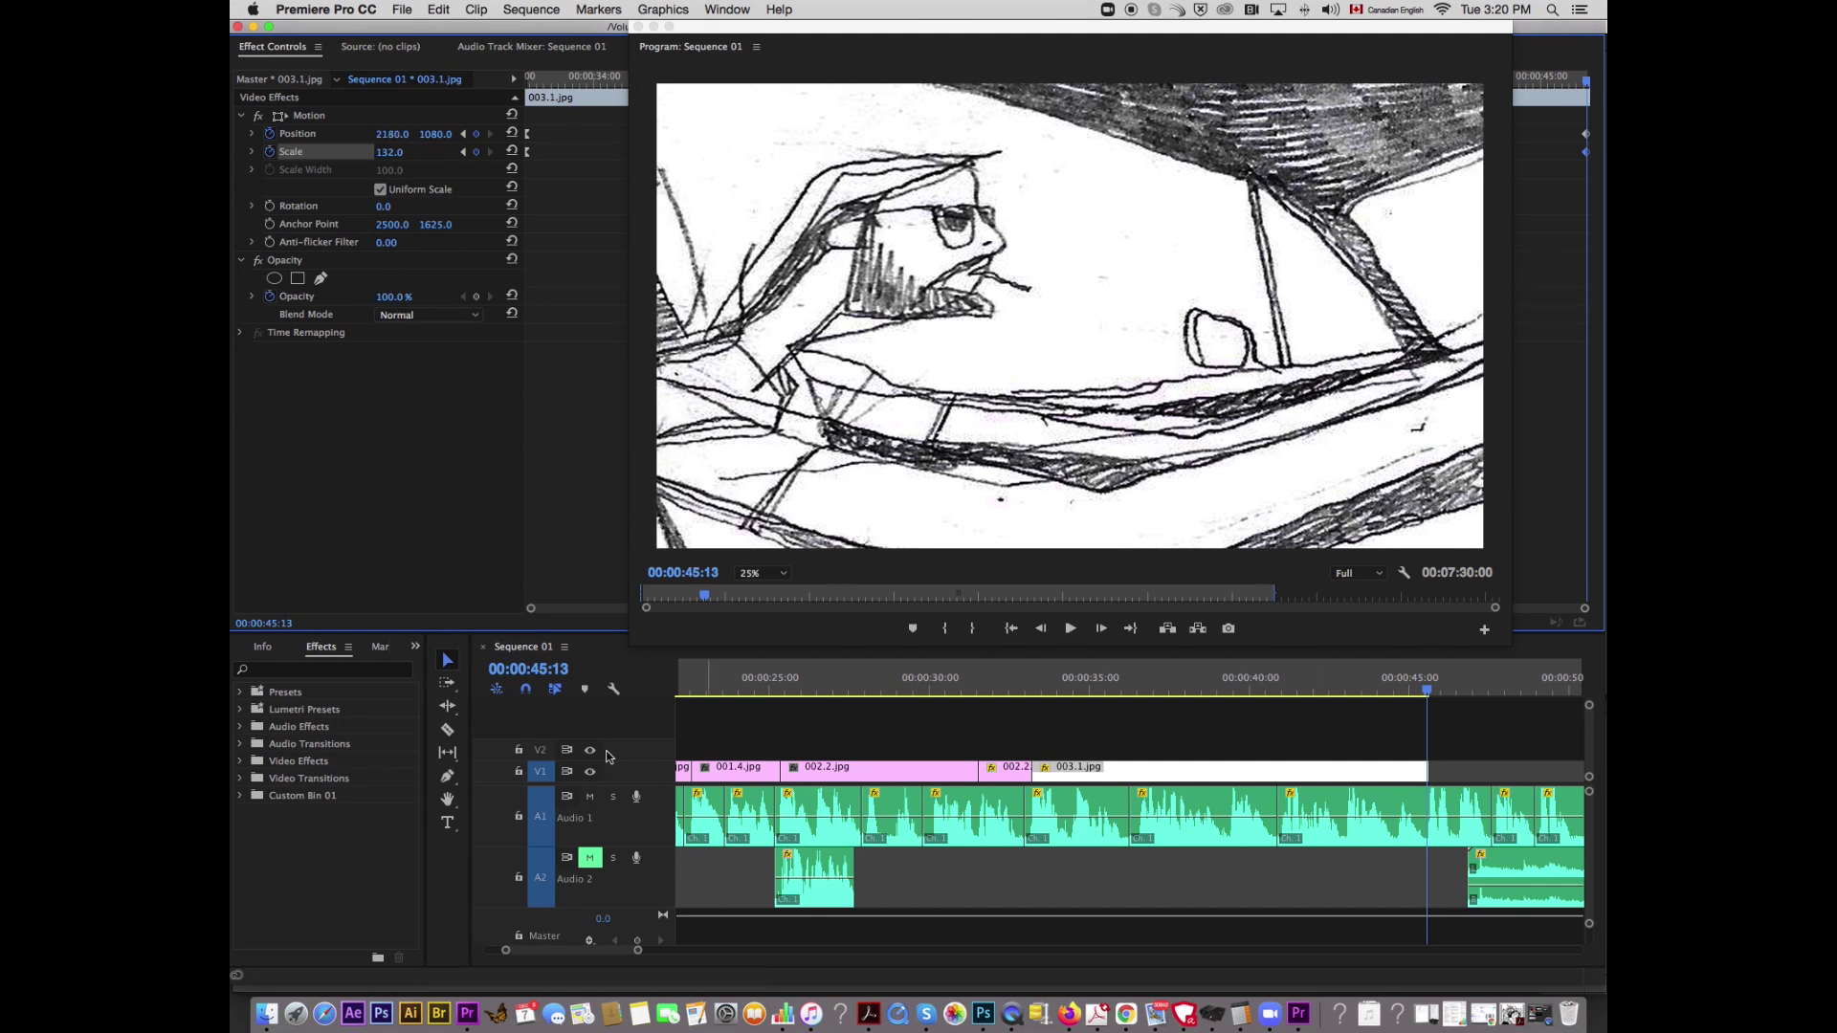
left_click_drag(1426, 687, 882, 720)
key("space")
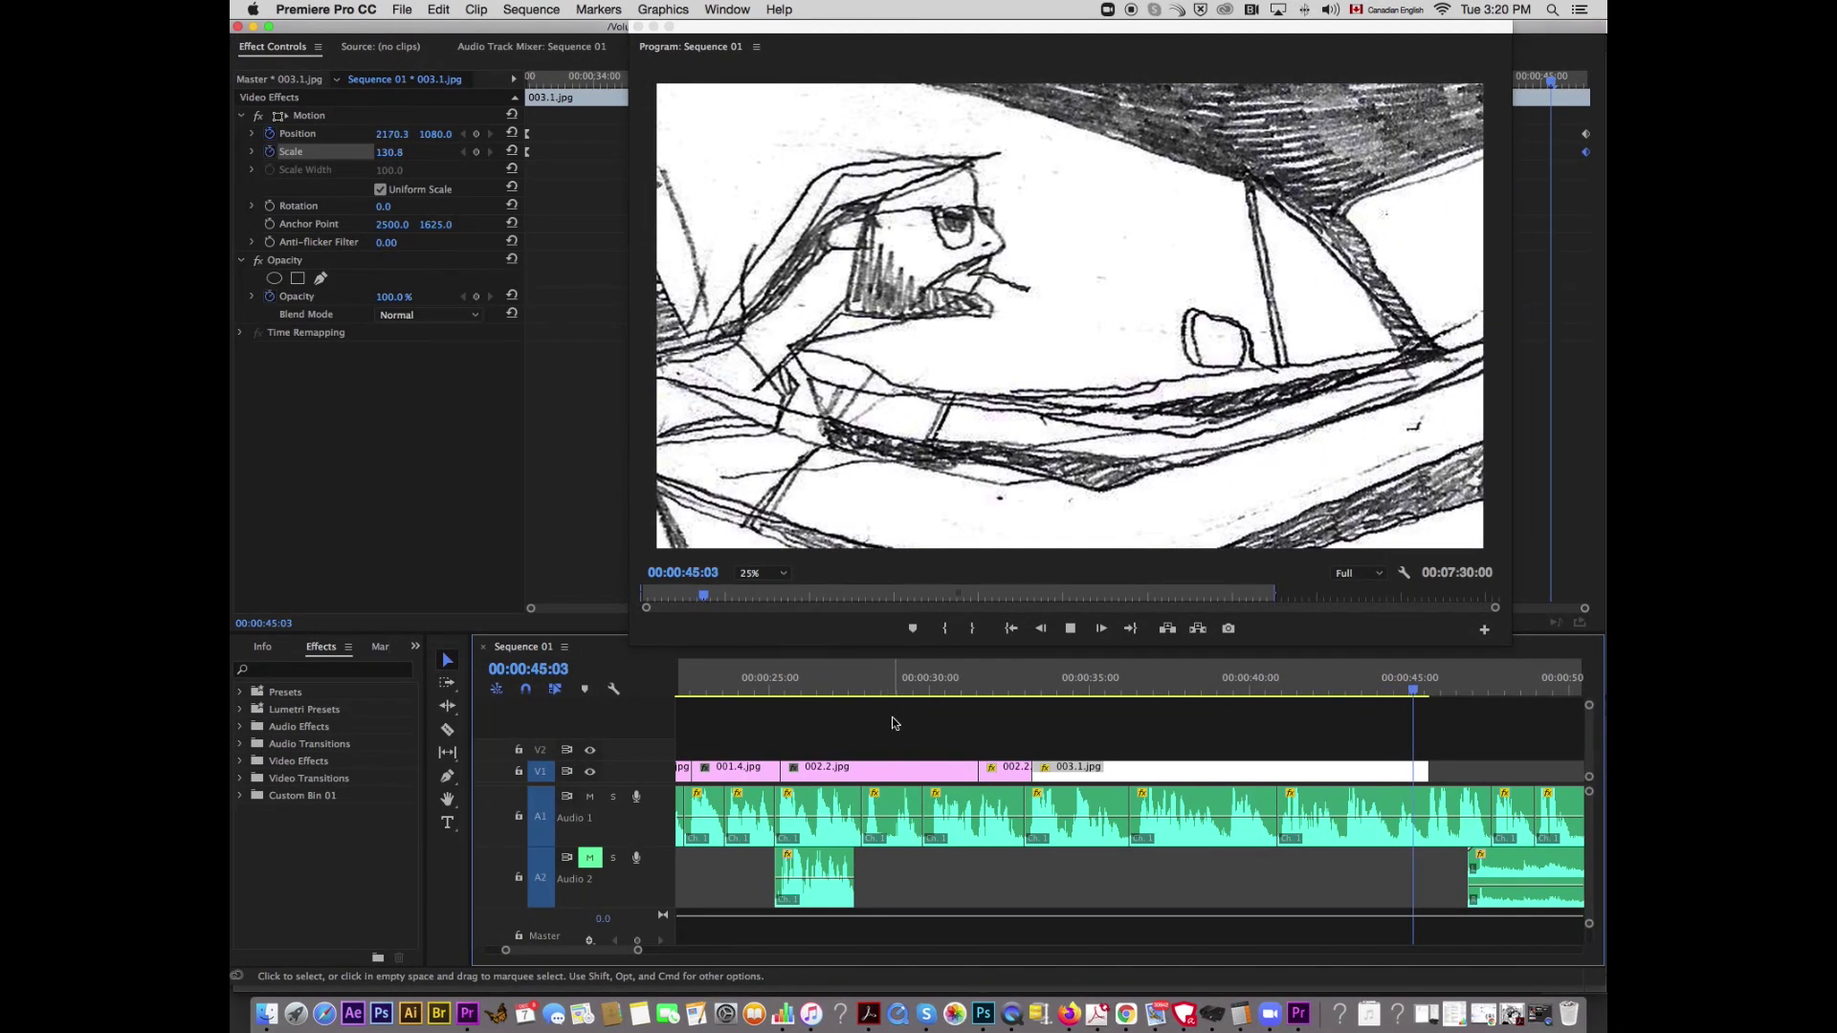
Step: Keyframe Opacity from 100% at 00:00:39:11 down to 0% at 00:00:45:13
left_click_drag(1440, 681, 1256, 780)
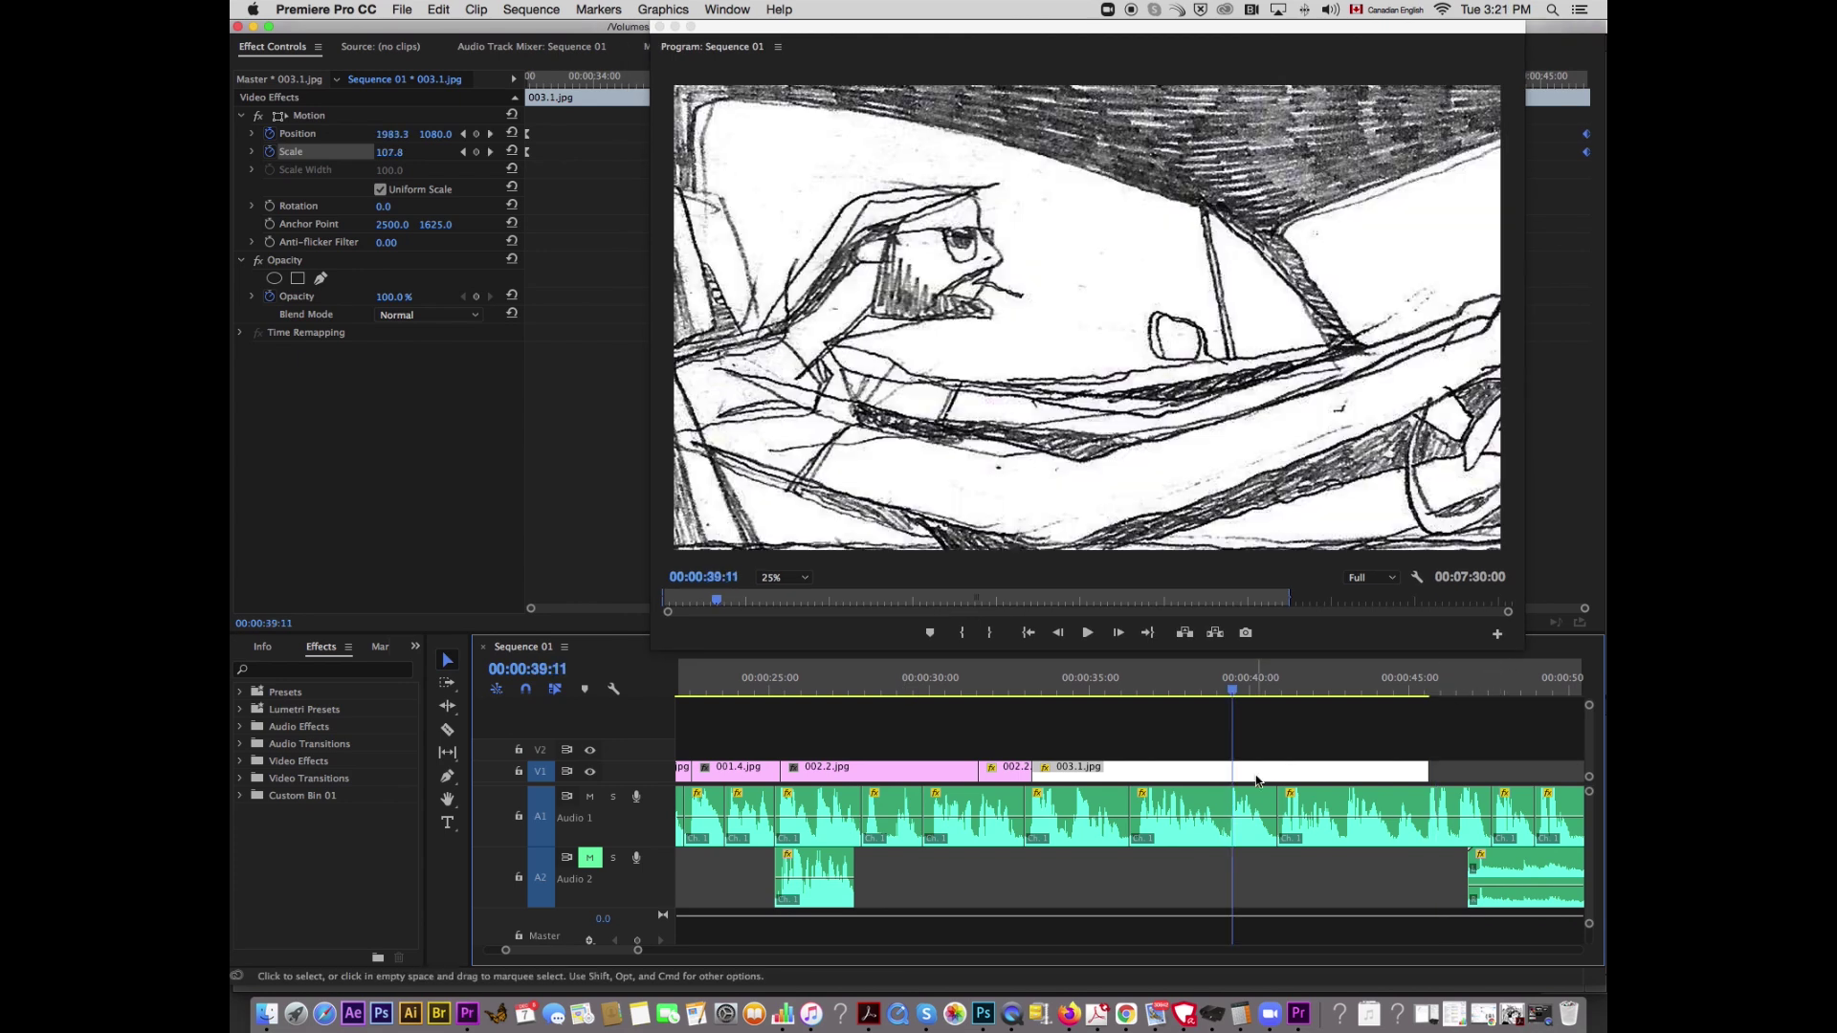
left_click(274, 303)
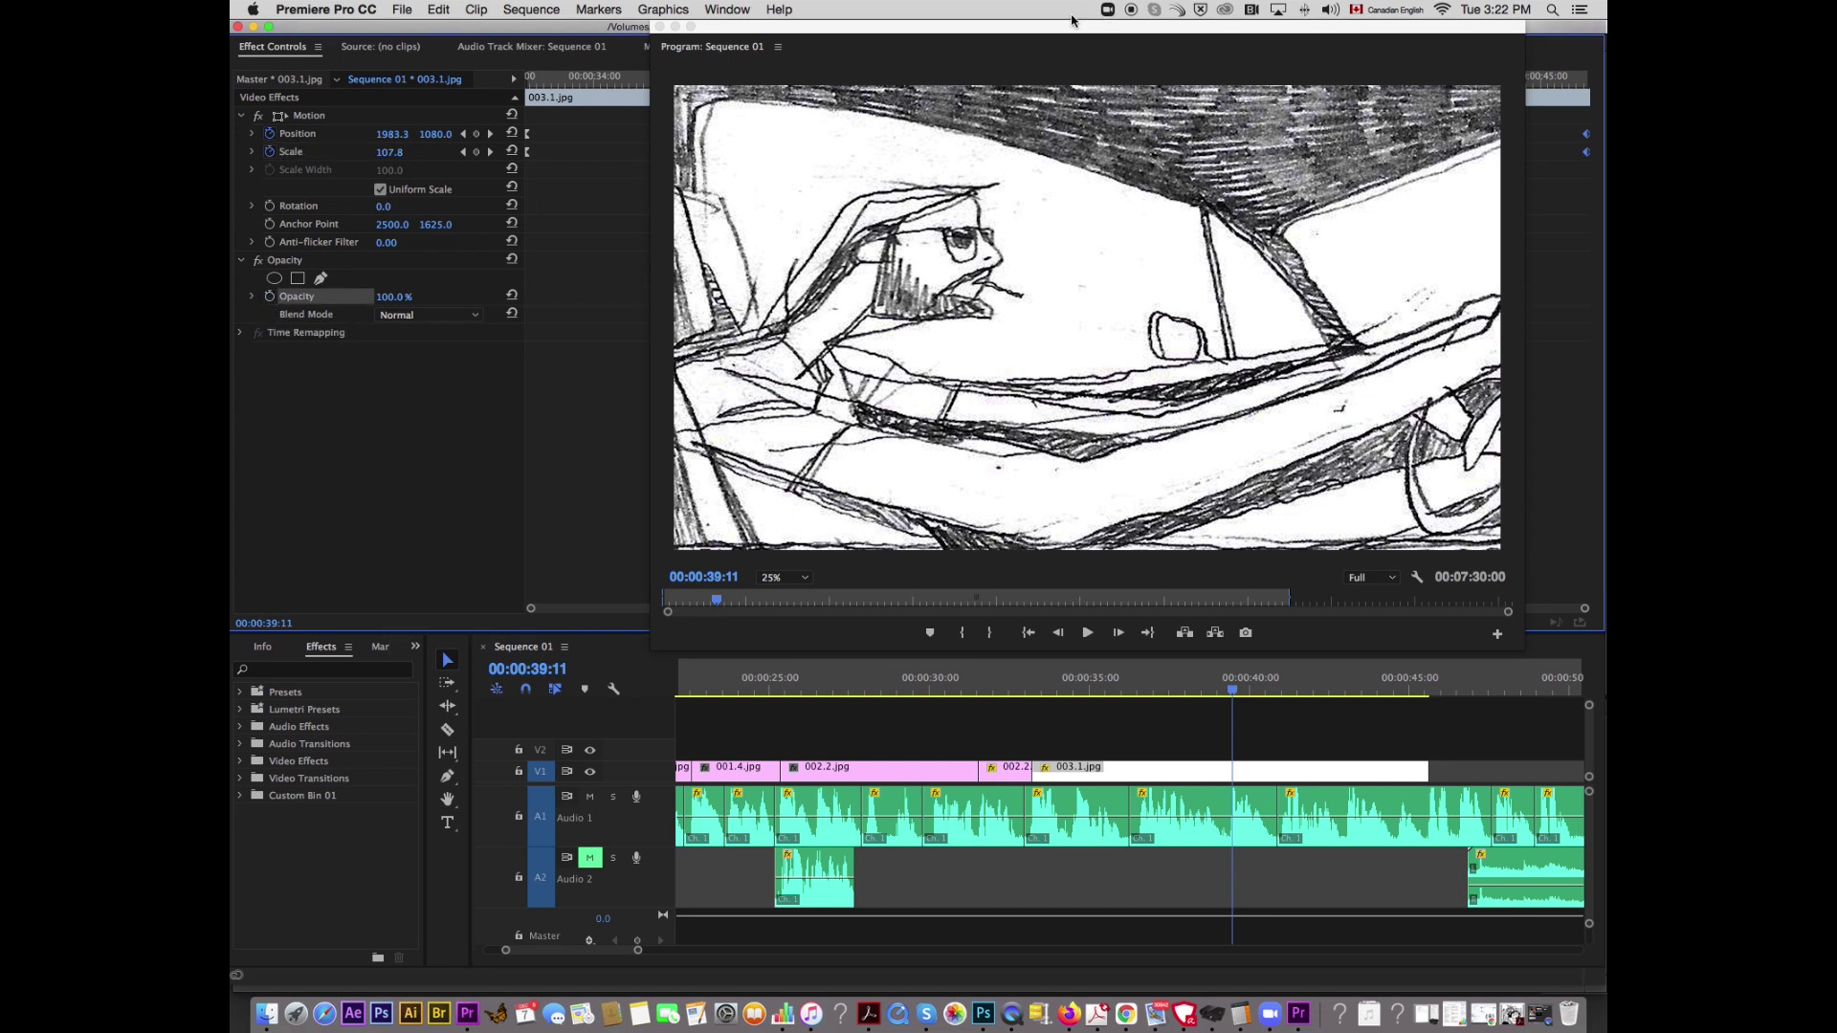
left_click_drag(1070, 23, 1014, 557)
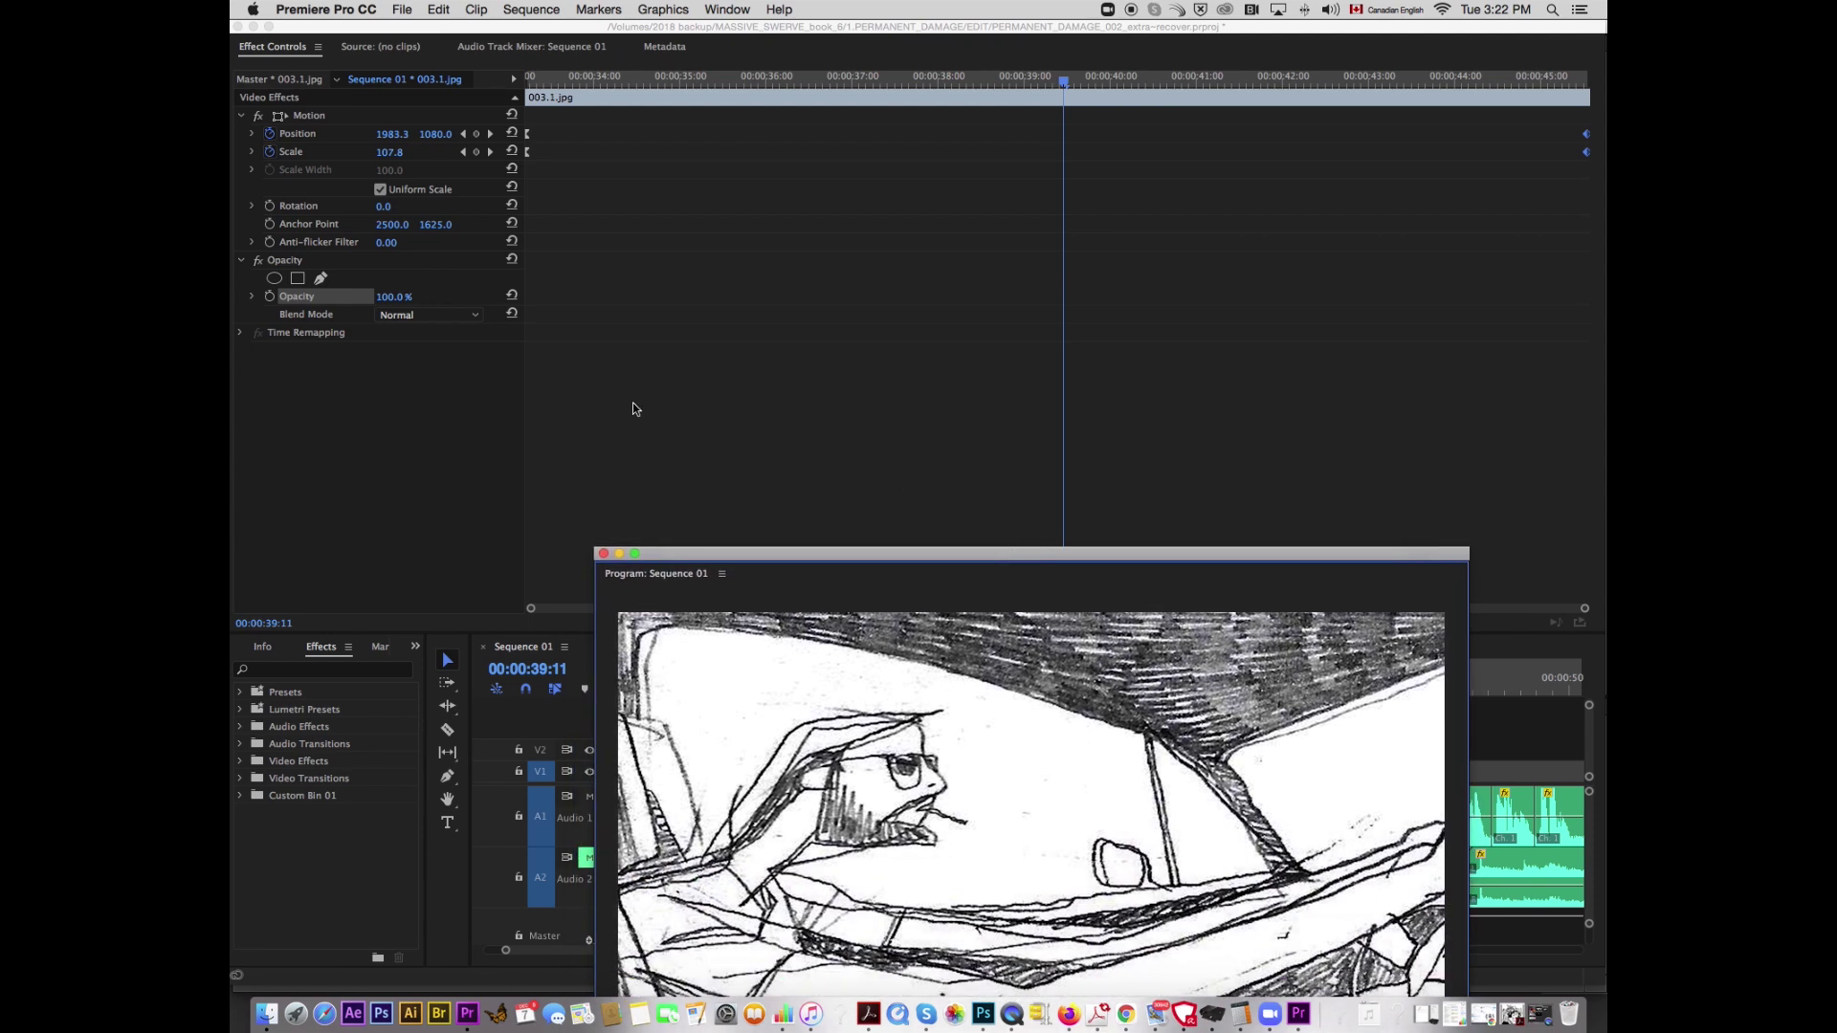
left_click(270, 297)
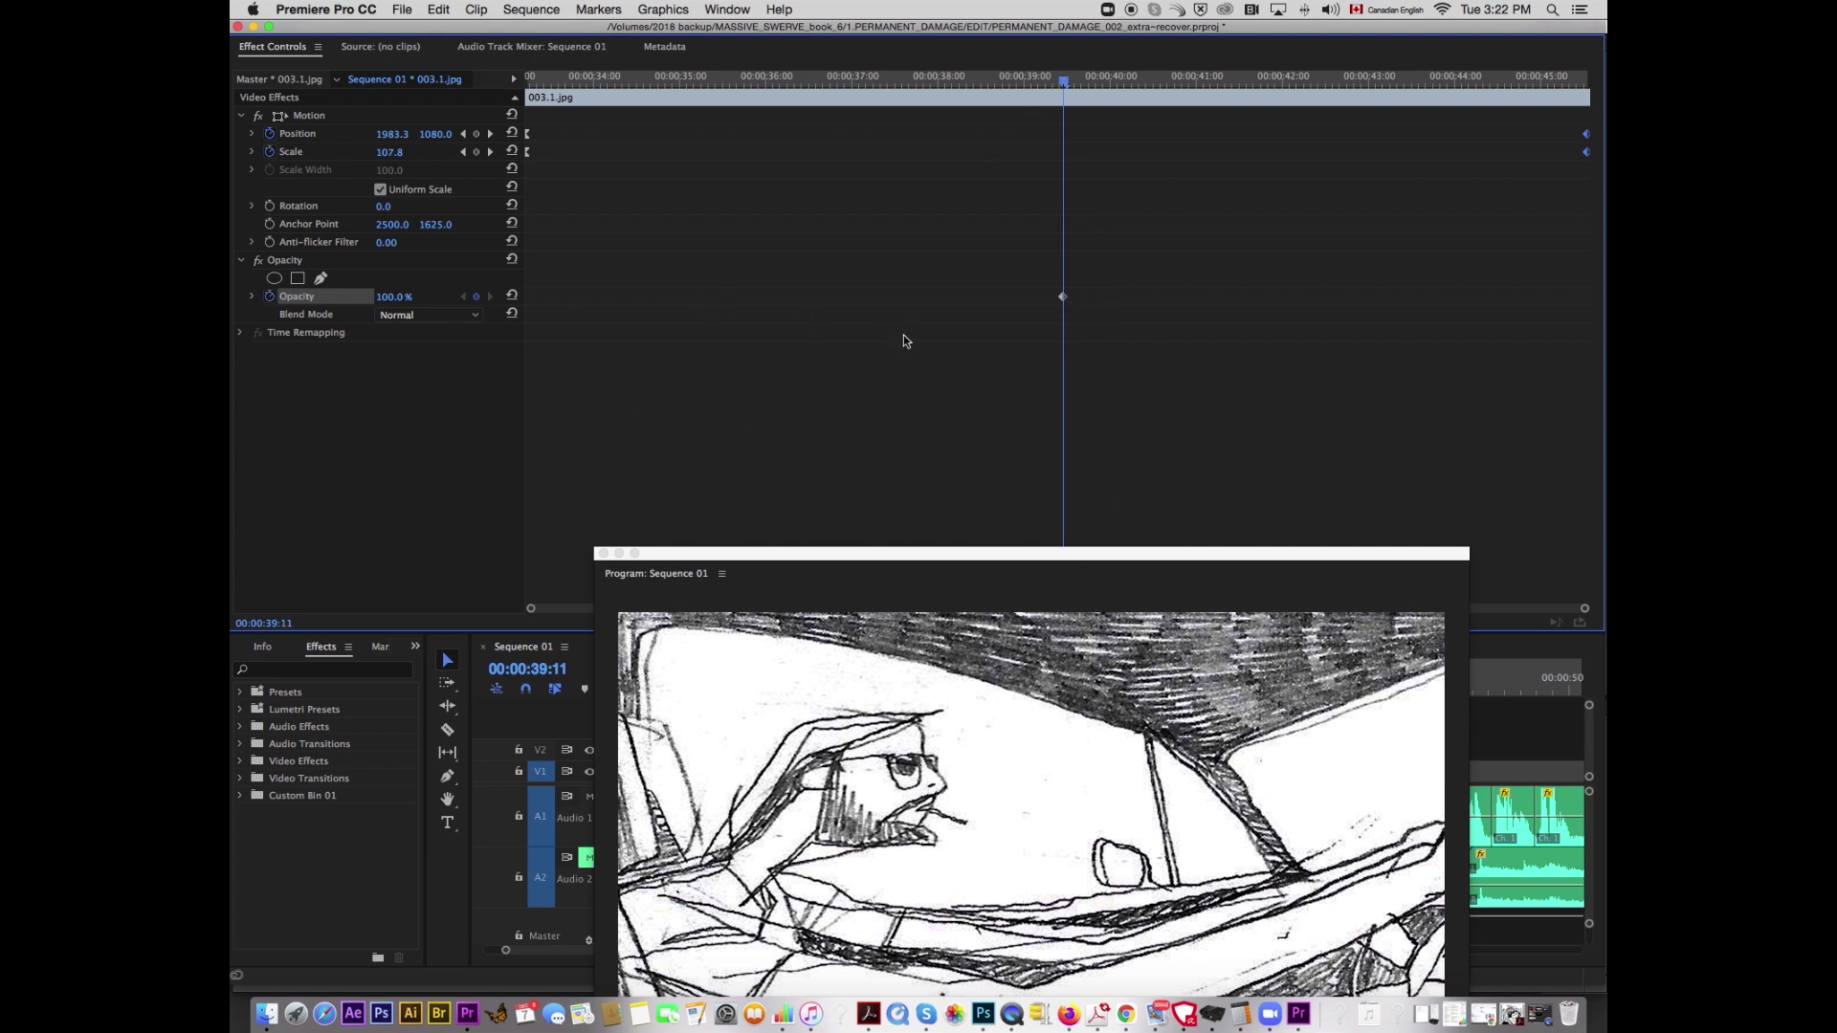
left_click_drag(1068, 86, 1589, 97)
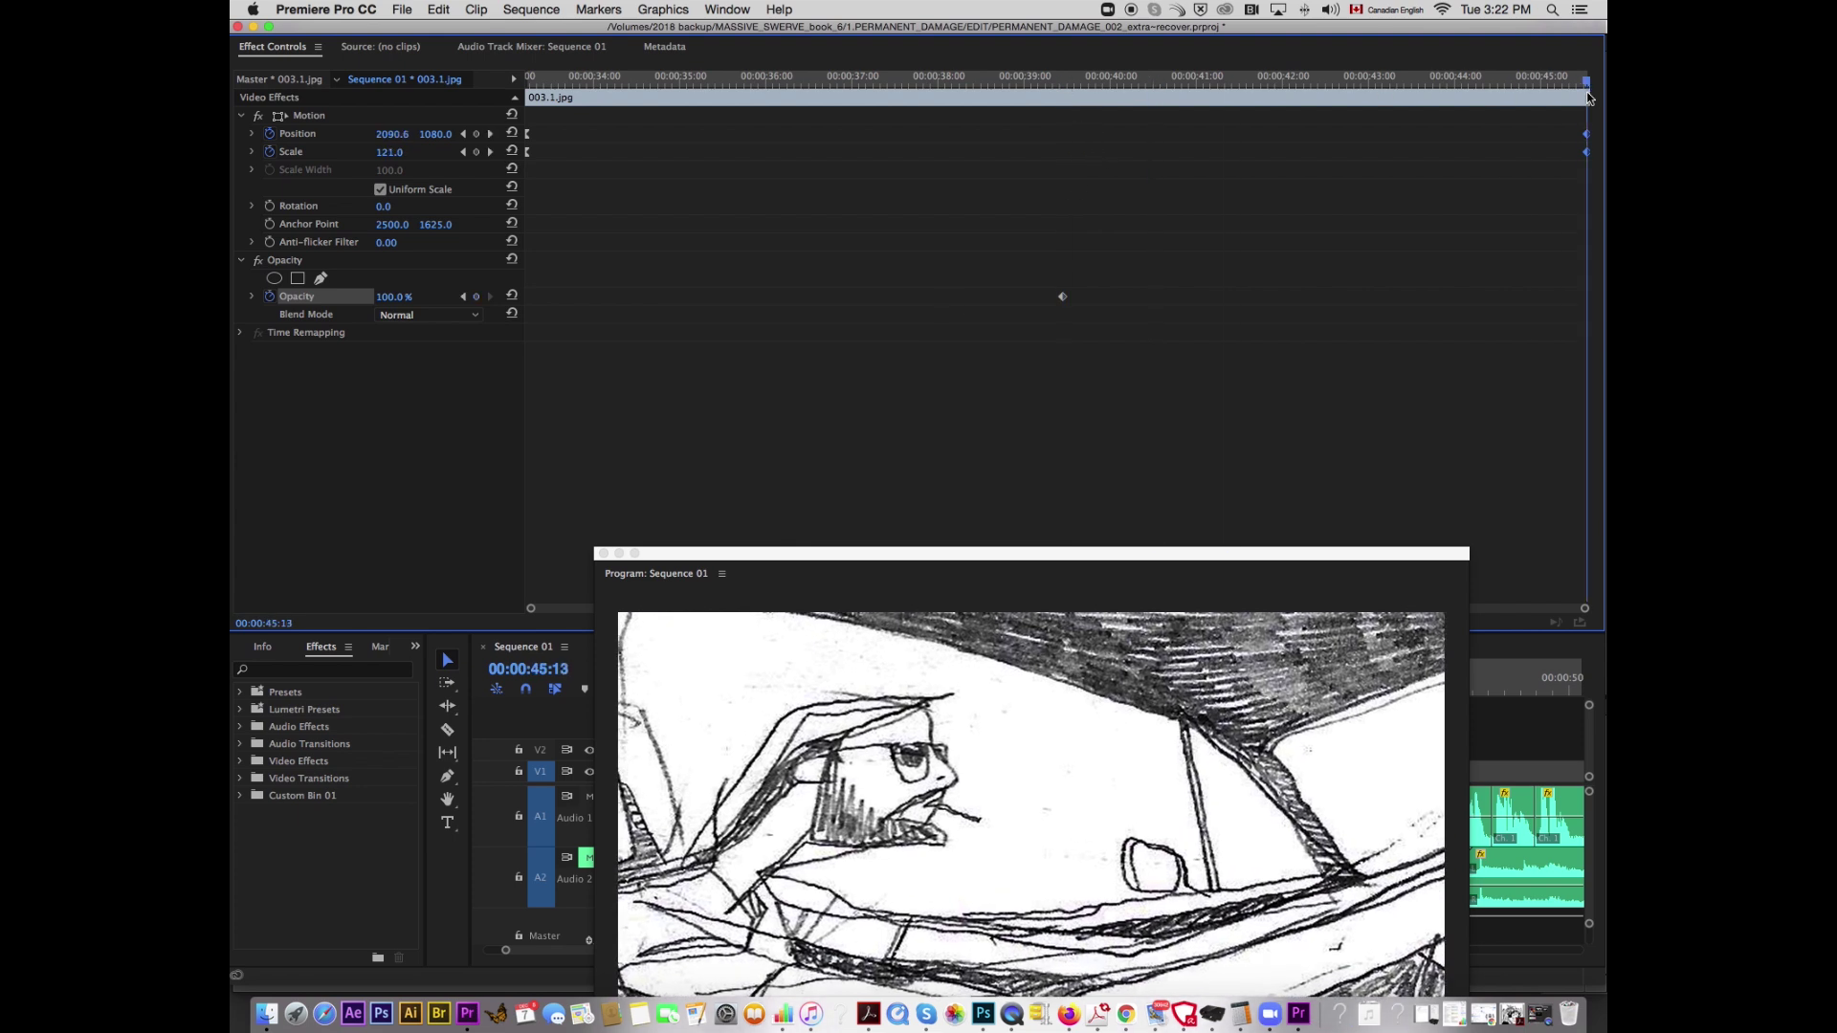
left_click(478, 299)
type("0")
key("Return")
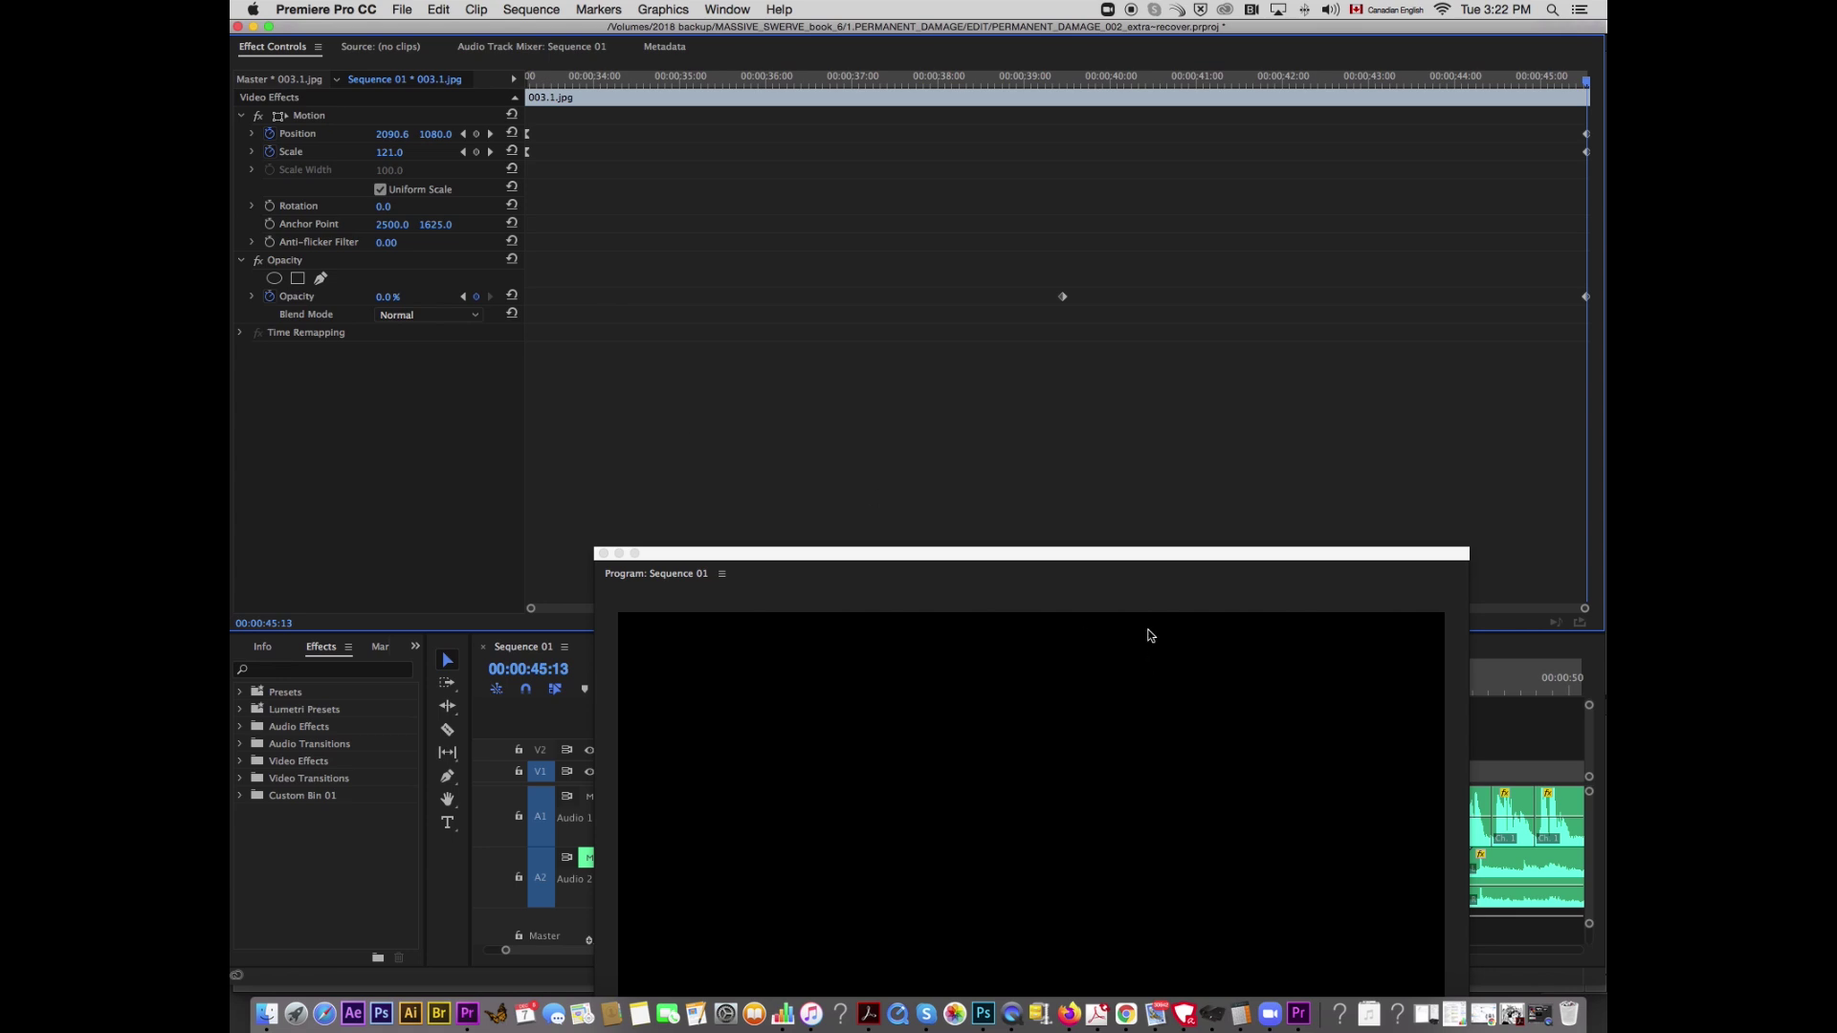
Step: Play from about 00:00:33 to watch the fade to black, then zoom the timeline out
left_click_drag(1125, 557, 1185, 5)
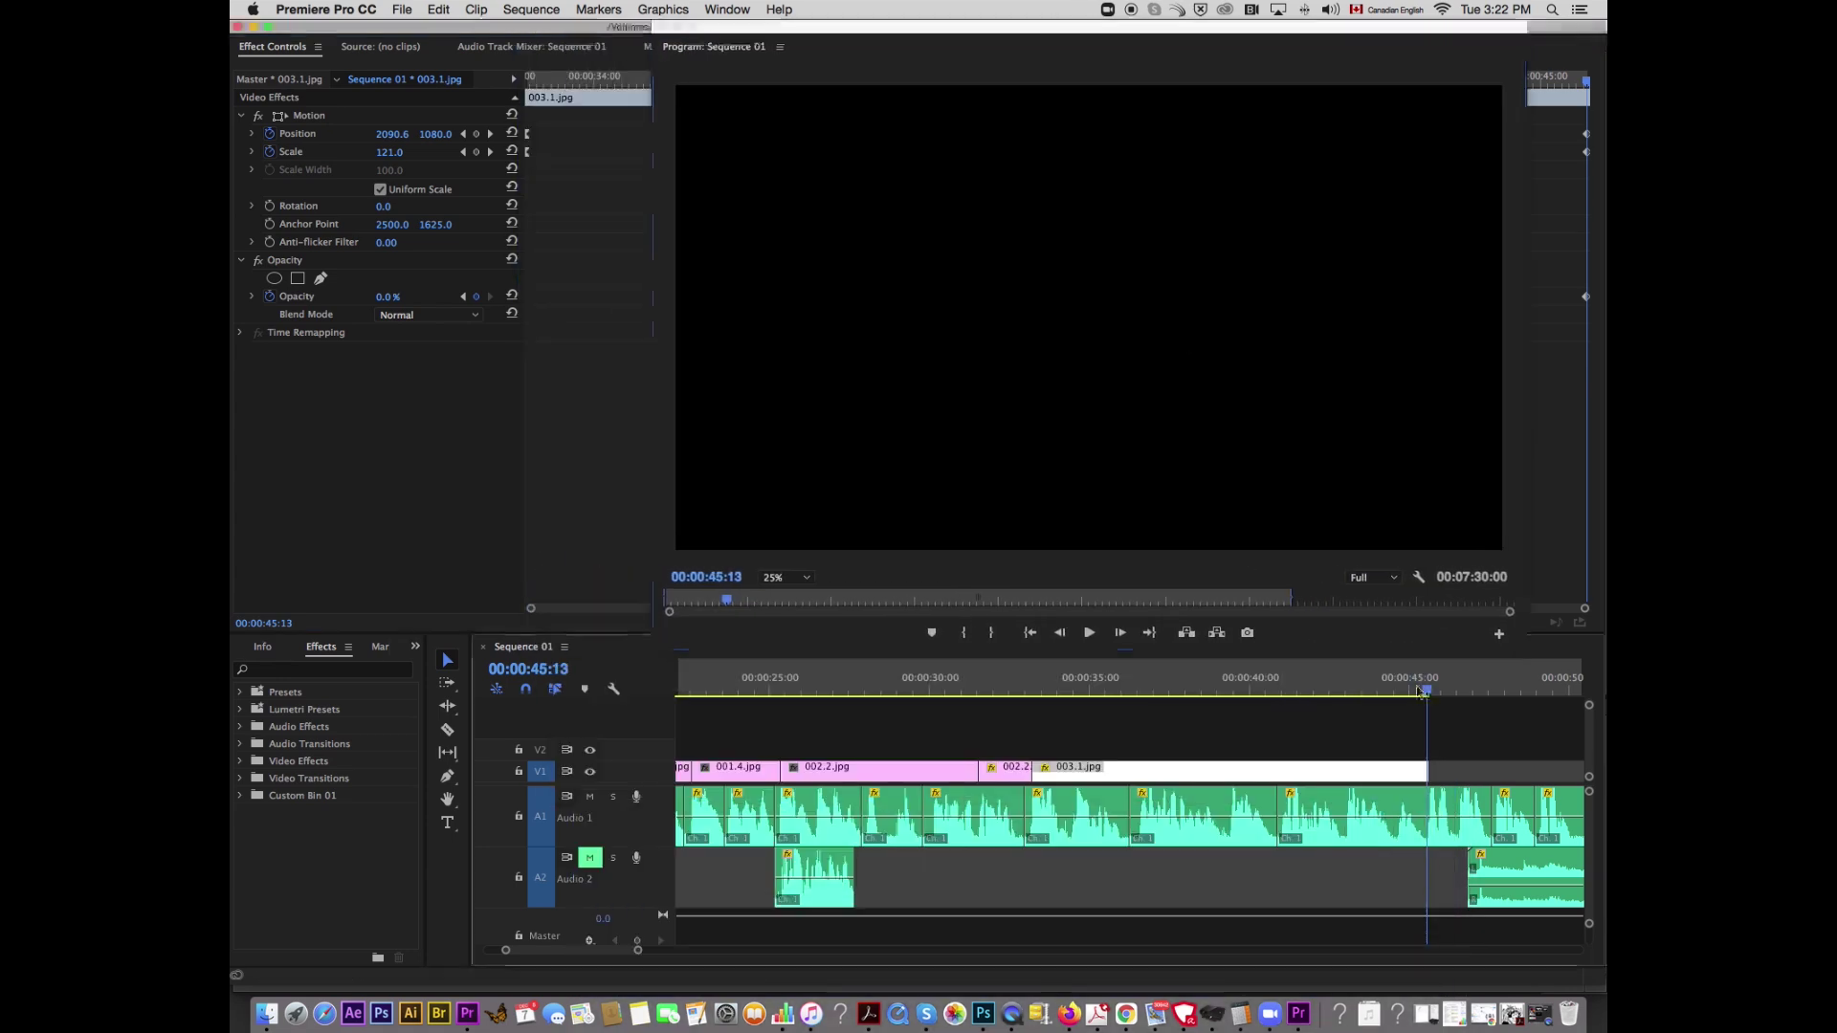
left_click(1077, 685)
left_click(1023, 726)
key("space")
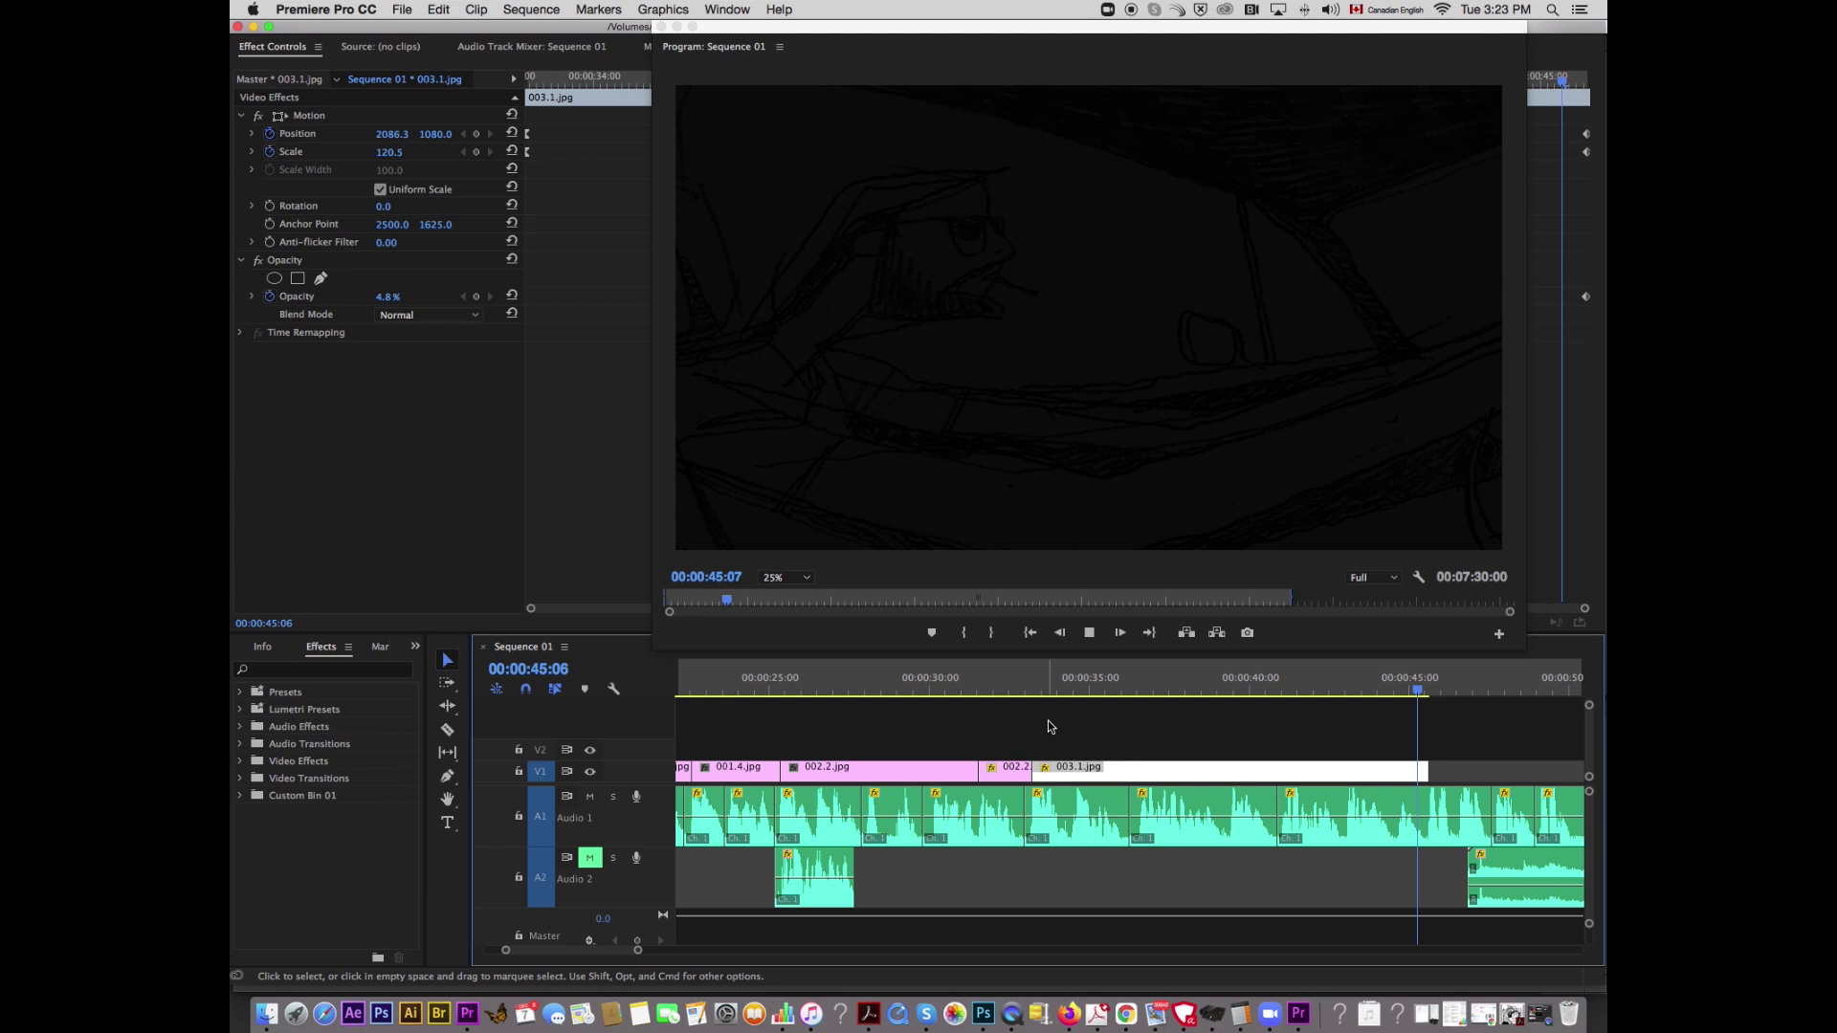
key("space")
key("minus")
key("minus")
key("minus")
Step: Zoom in on the 003.1.jpg / 004.0.jpg cut and play across it
left_click(1074, 771)
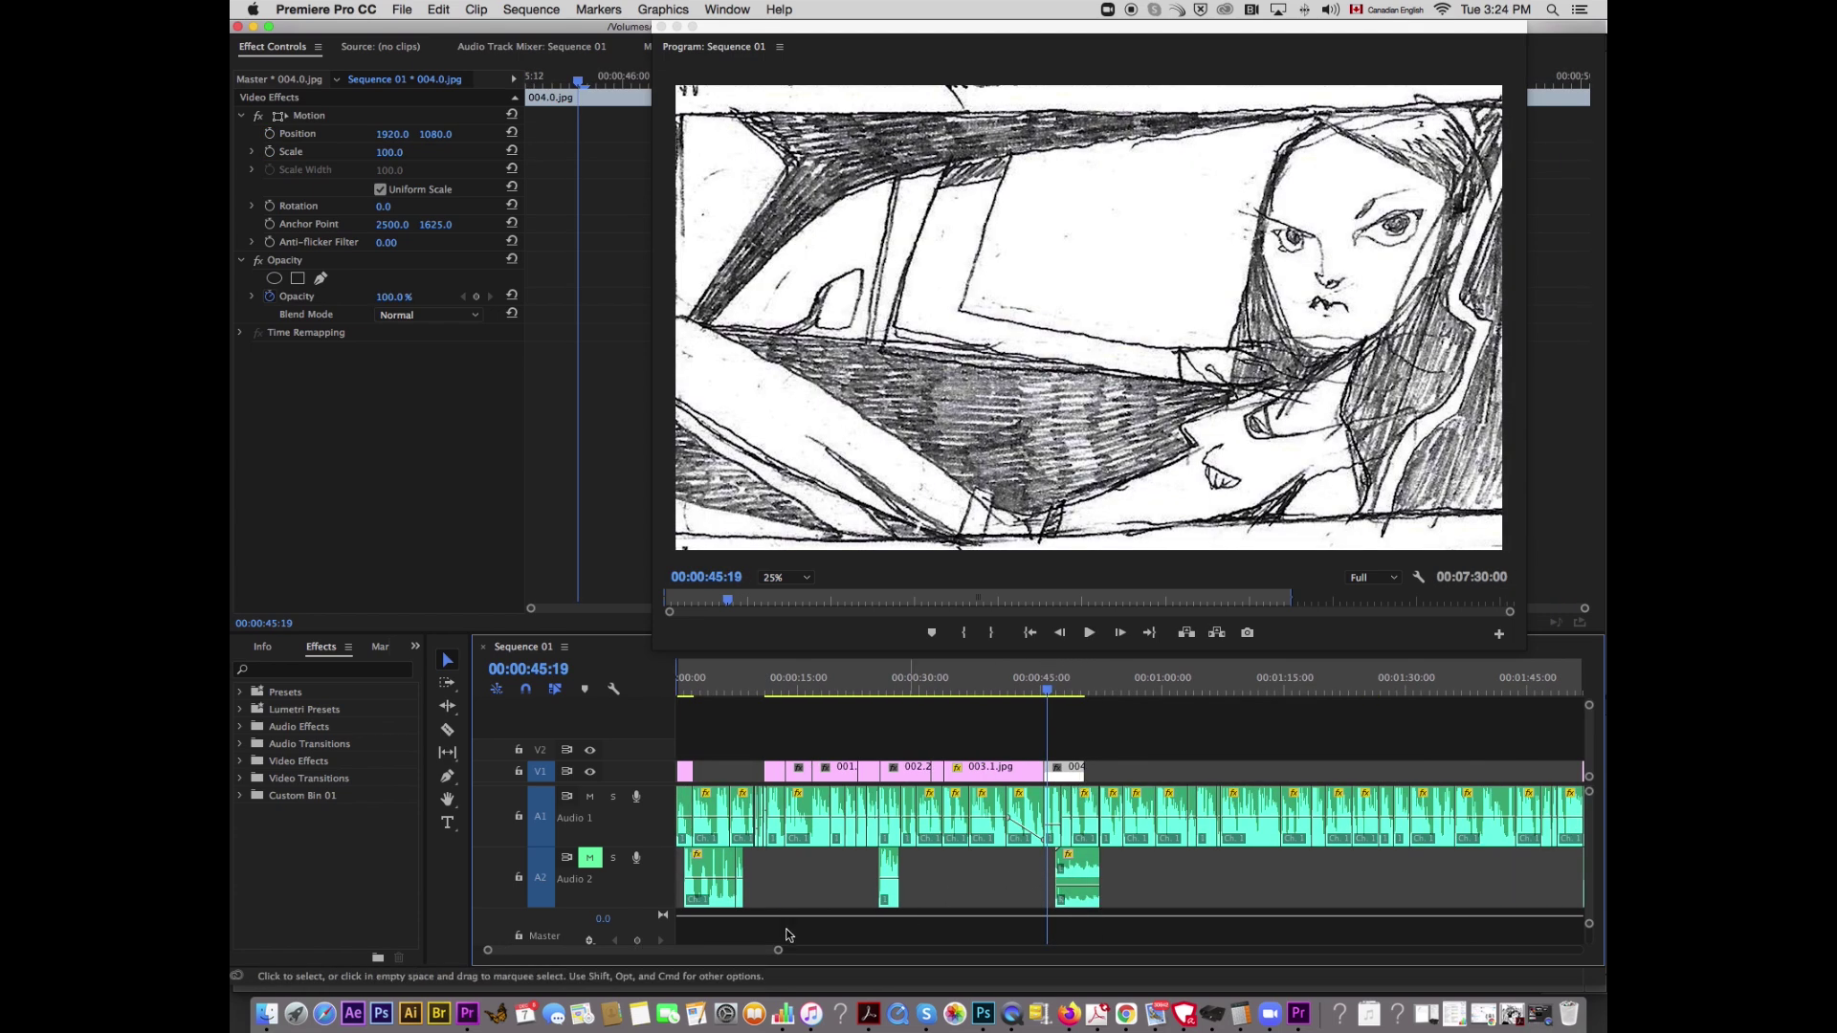
key("equal")
key("equal")
key("equal")
left_click(976, 679)
key("space")
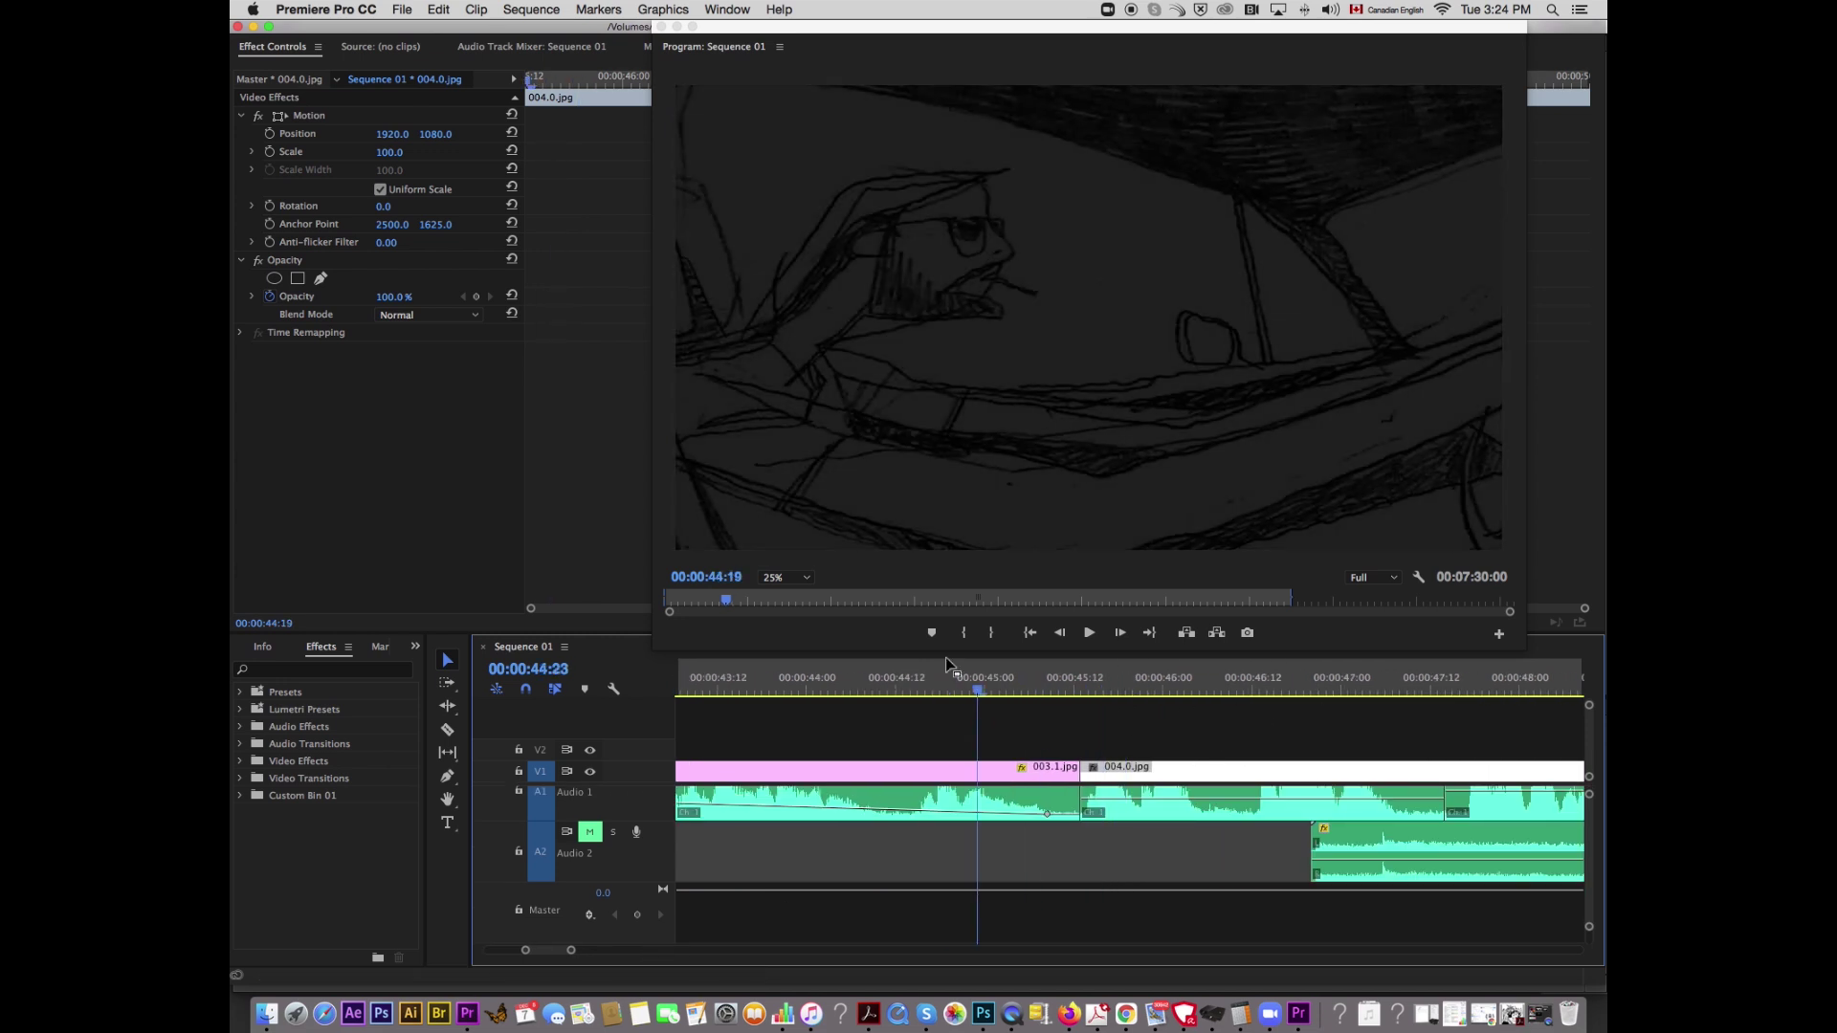
key("space")
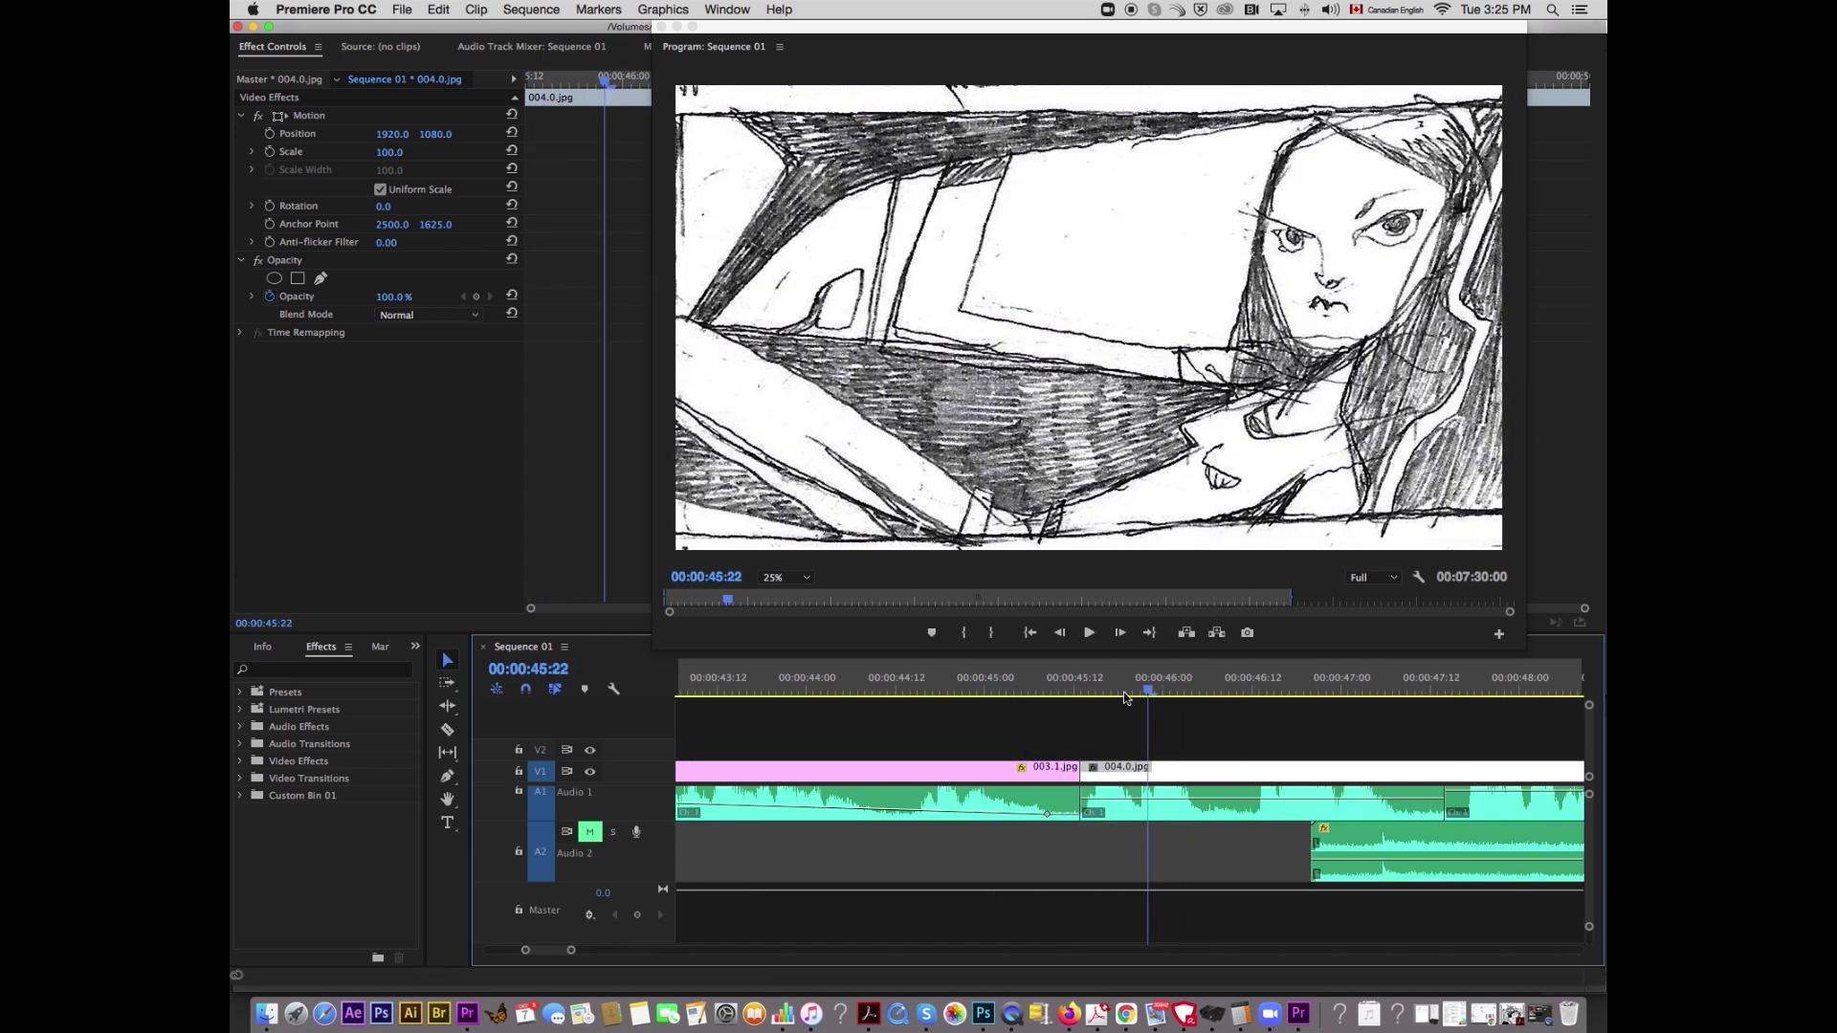
Step: Extend 003.1.jpg one frame into 004.0.jpg, replay the cut, and zoom back out
left_click(1081, 691)
key("Right")
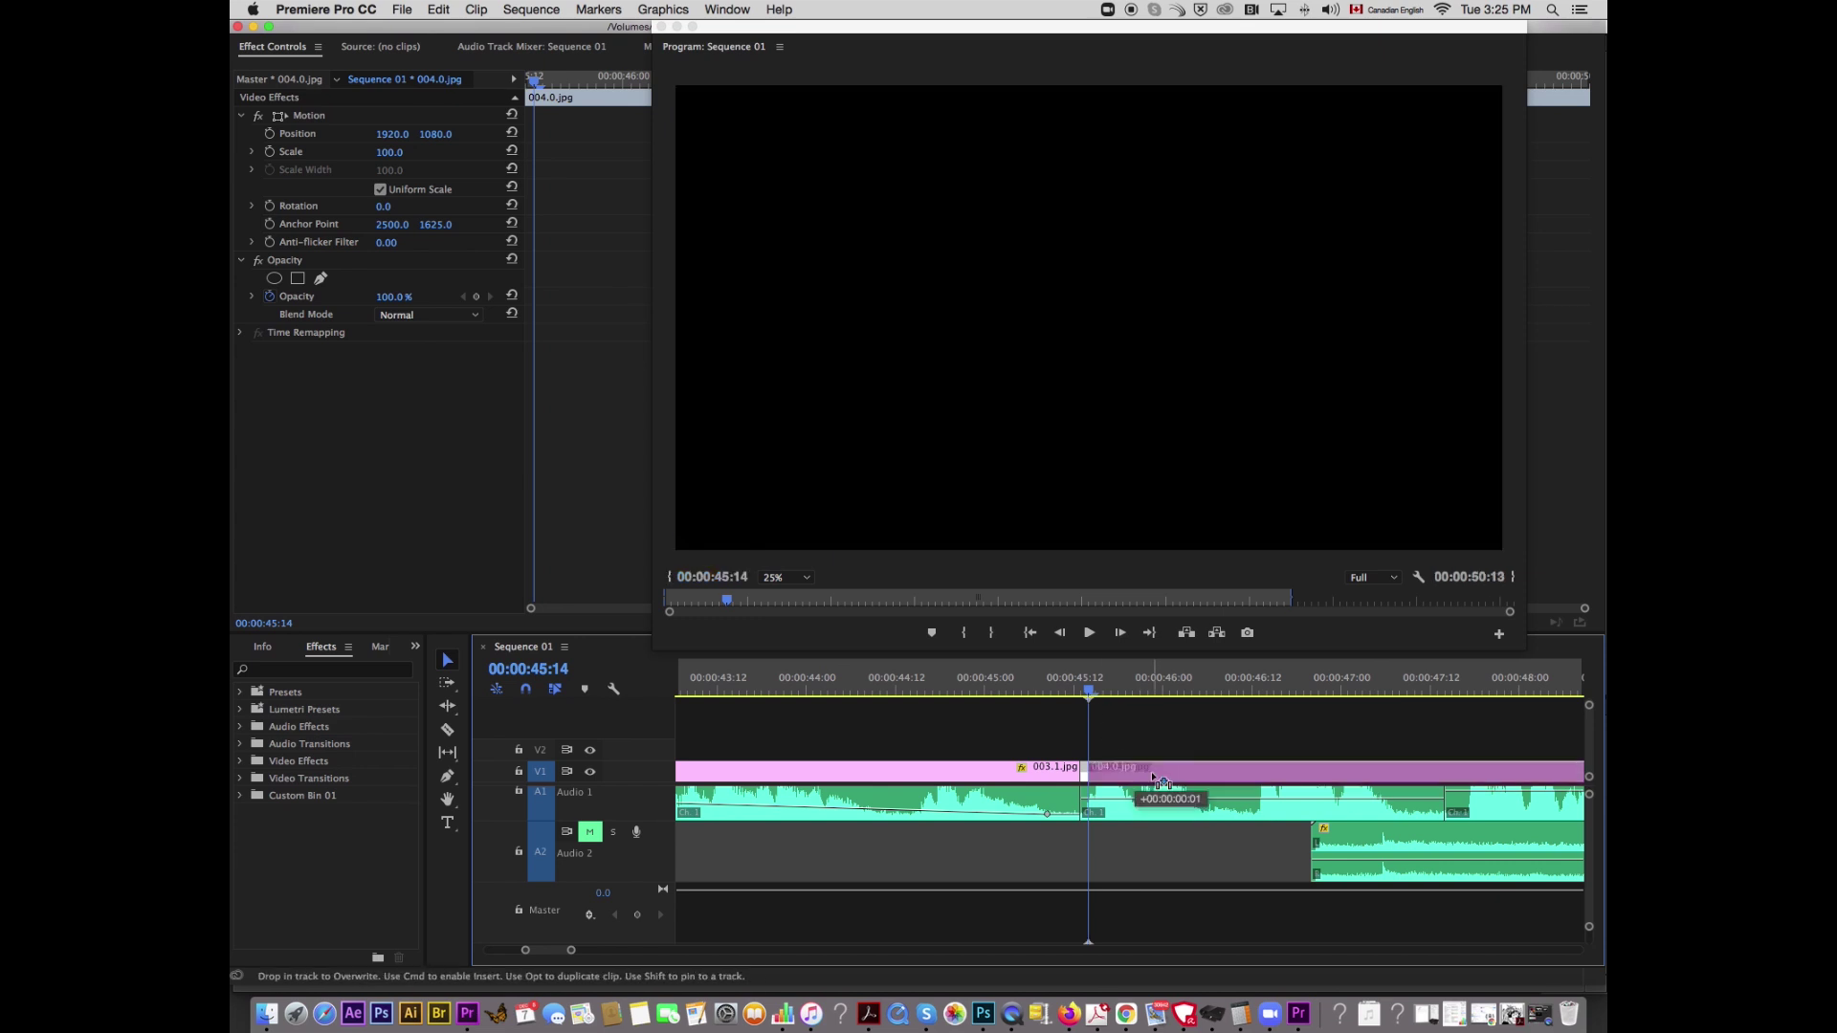
left_click_drag(1086, 773, 1093, 773)
key("space")
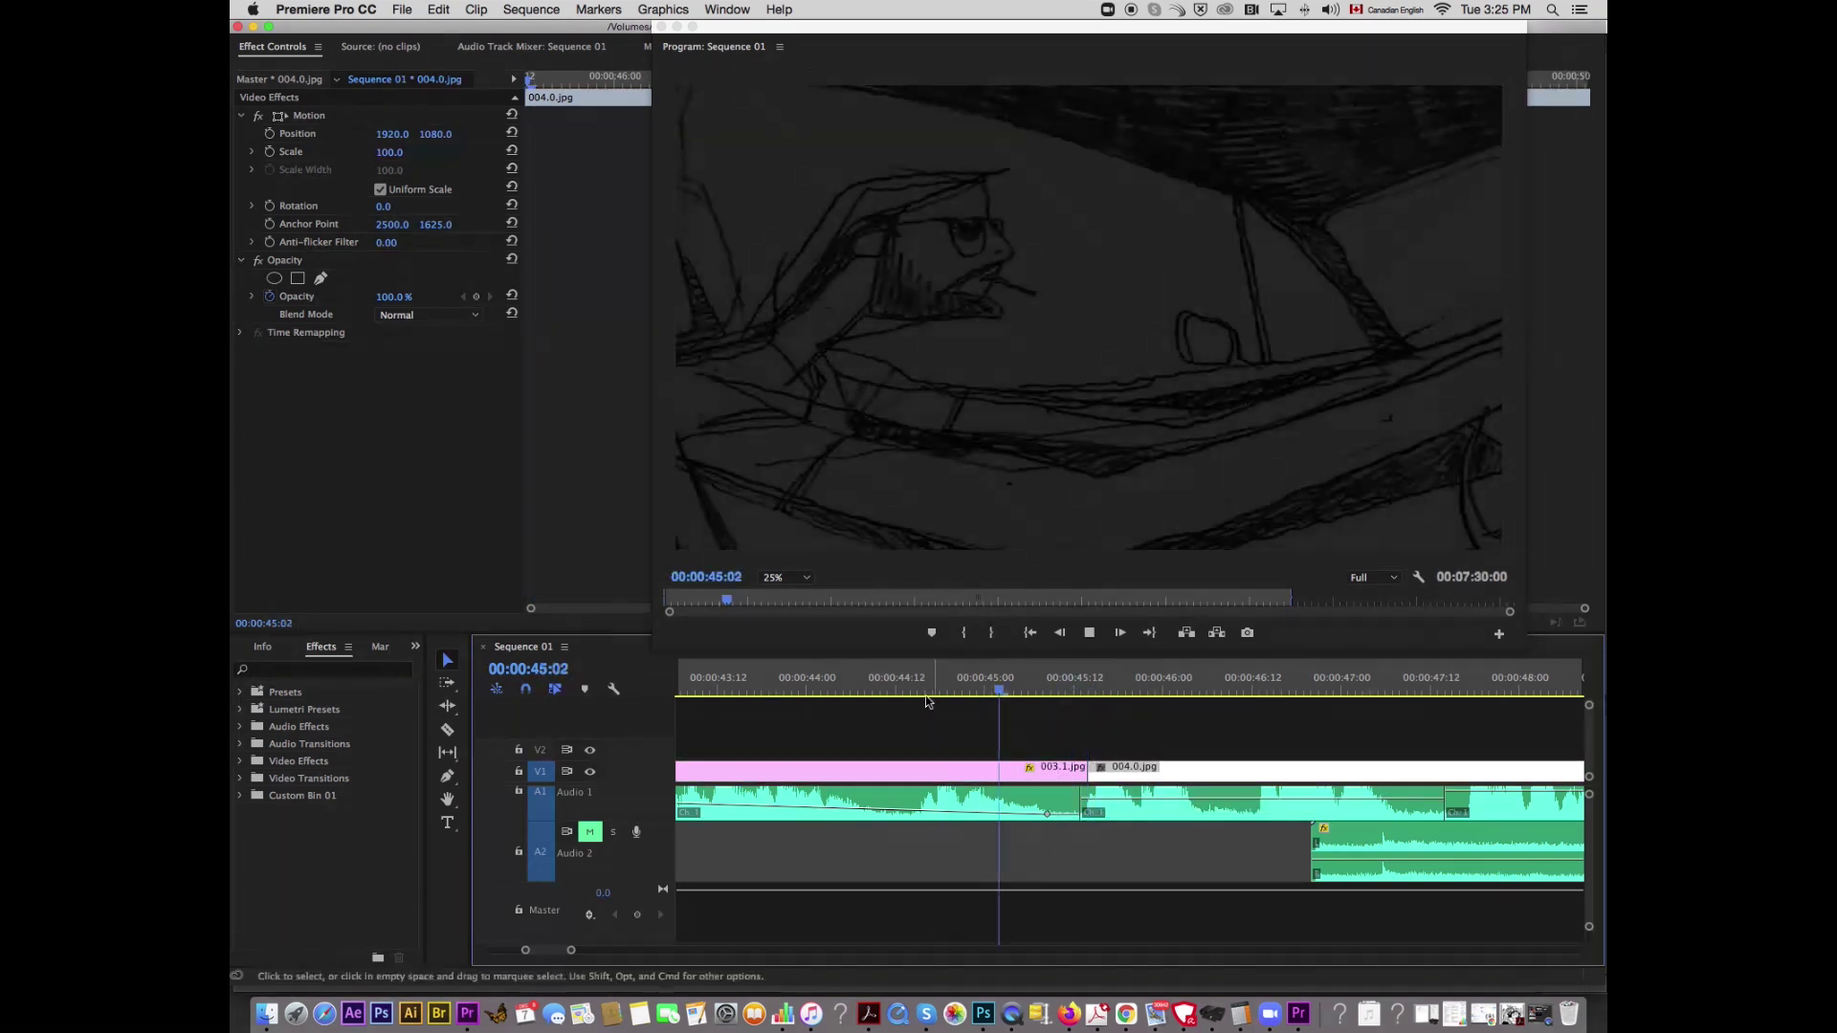
key("b")
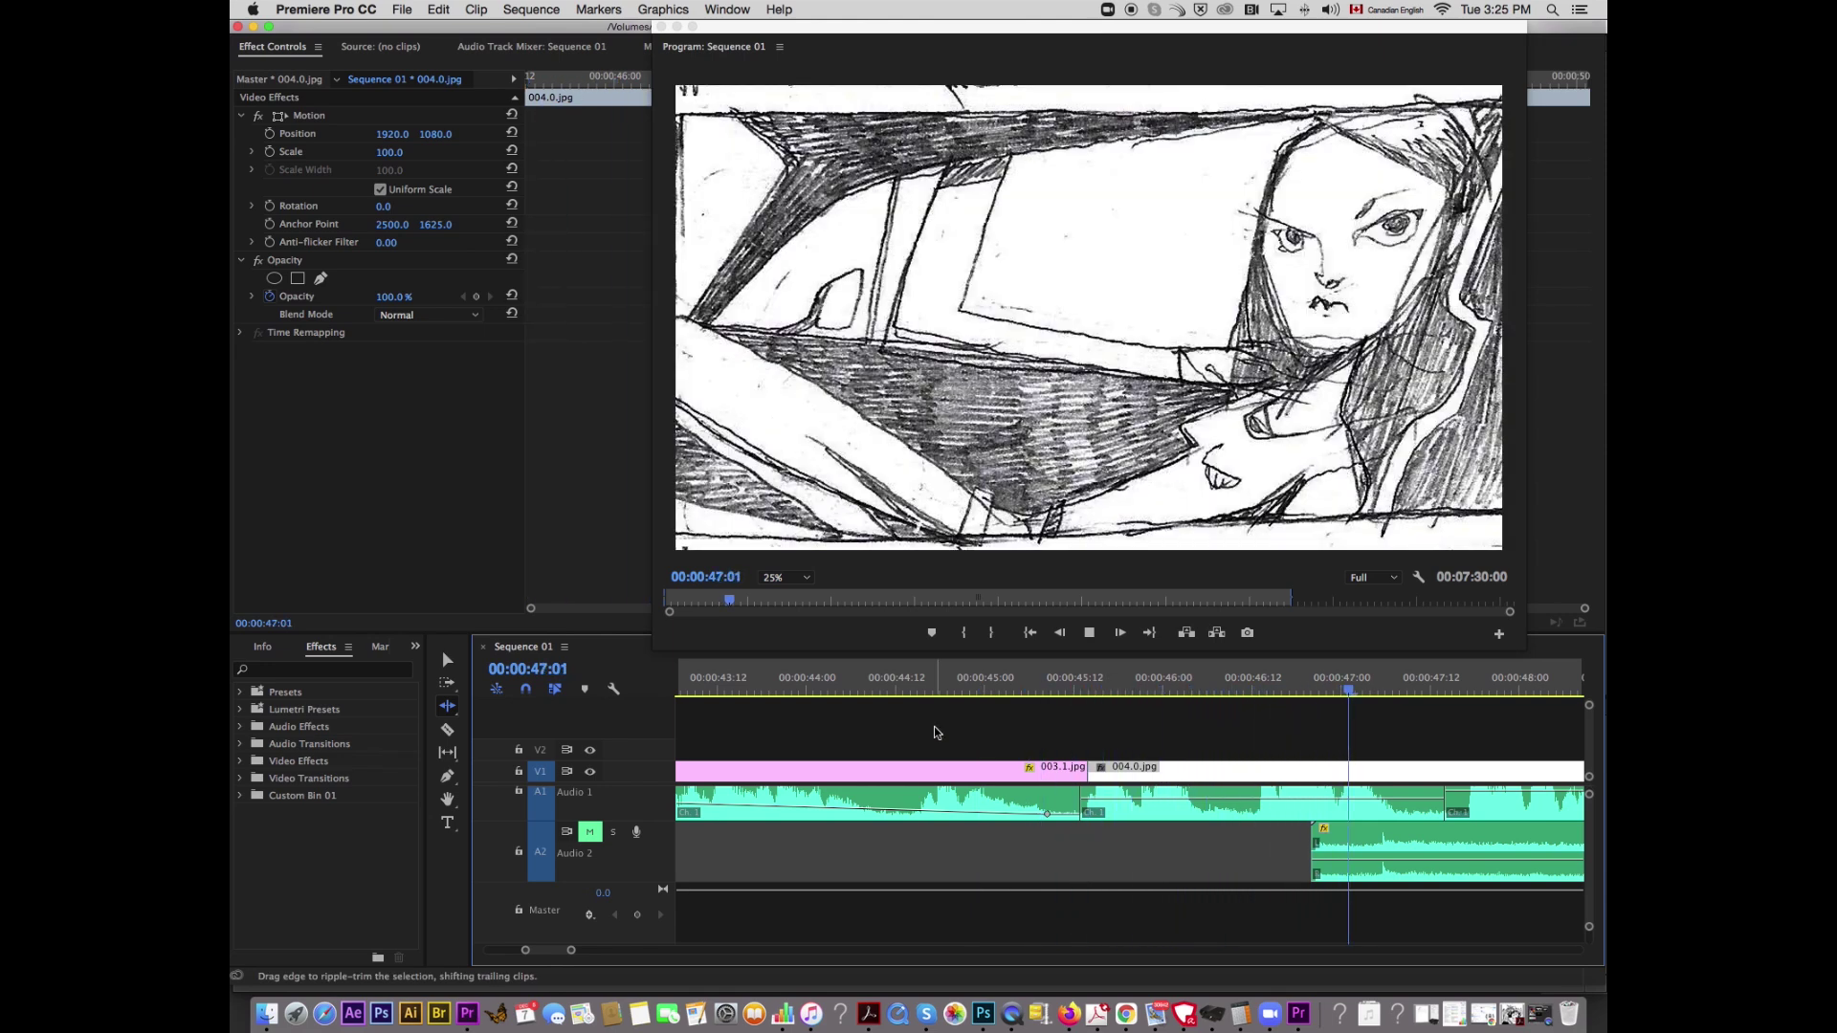
key("space")
left_click_drag(572, 952, 804, 950)
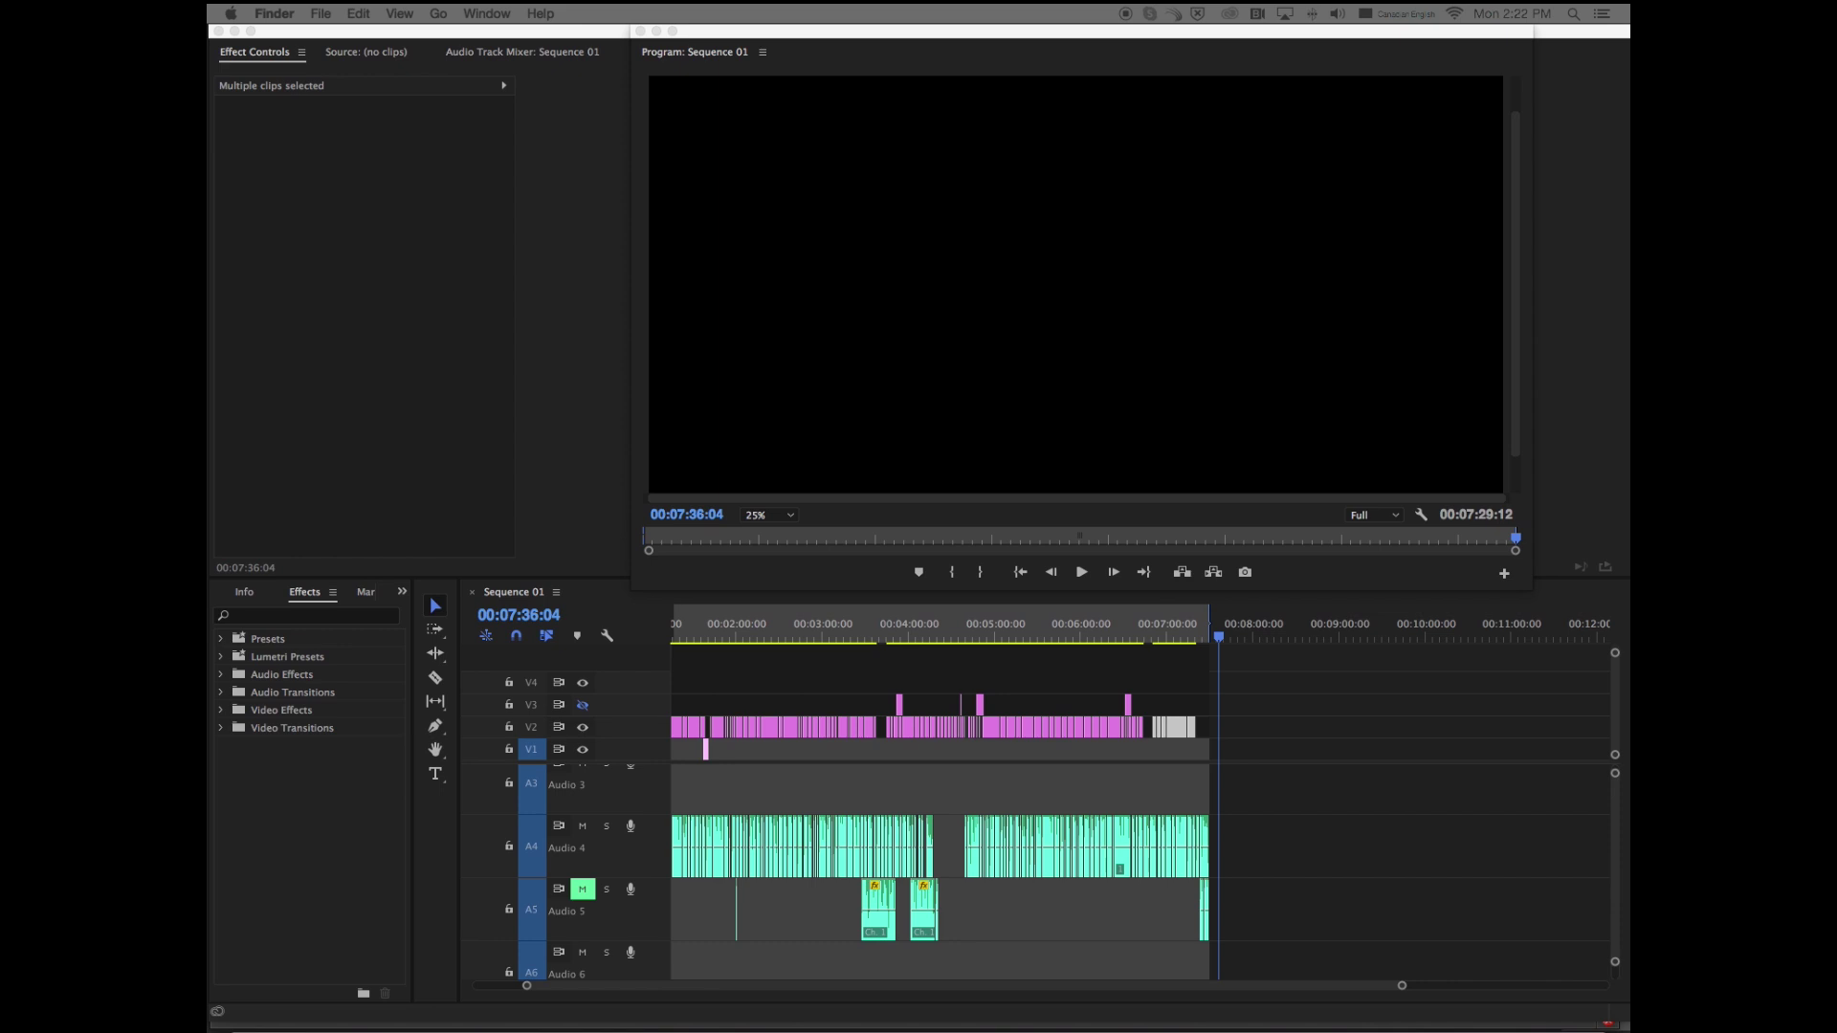
Step: Preview the music file bAssToMouth1.mp3 with Quick Look
key("space")
Step: Replay and pause the bAssToMouth1.mp3 preview in Quick Look, then close it
left_click(644, 499)
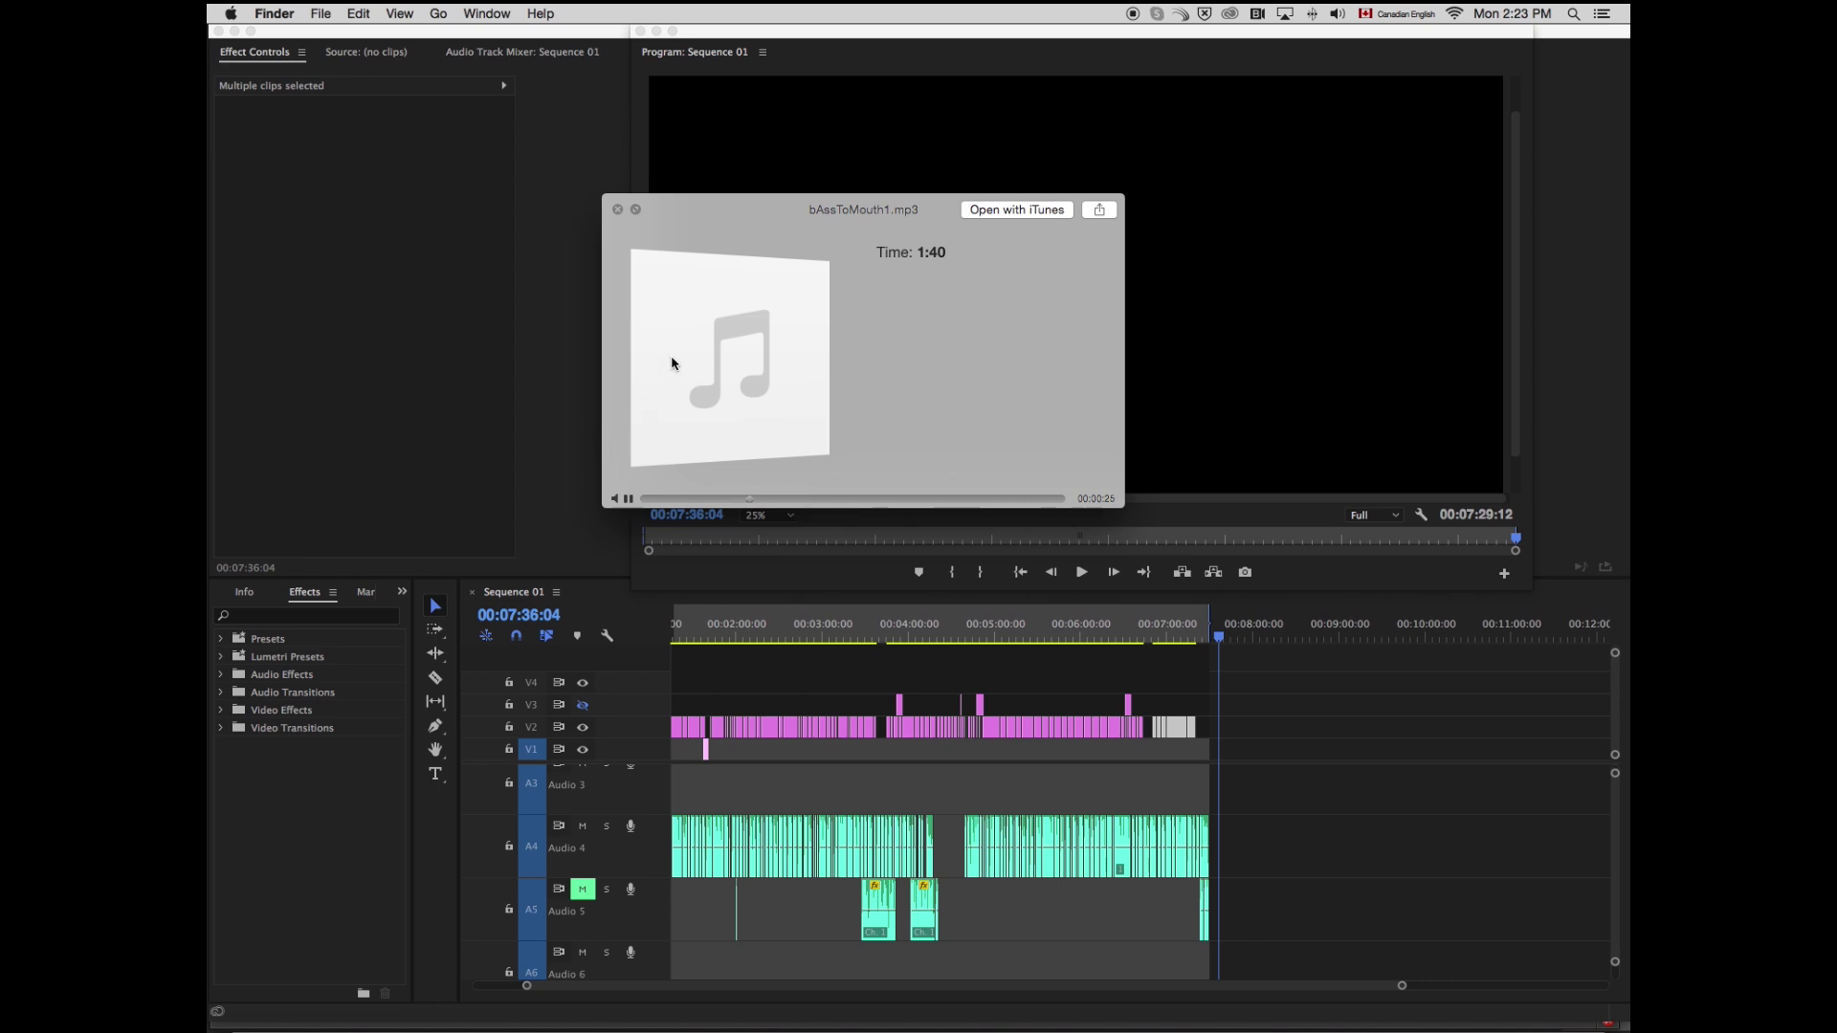
left_click(629, 500)
left_click_drag(738, 217, 572, 175)
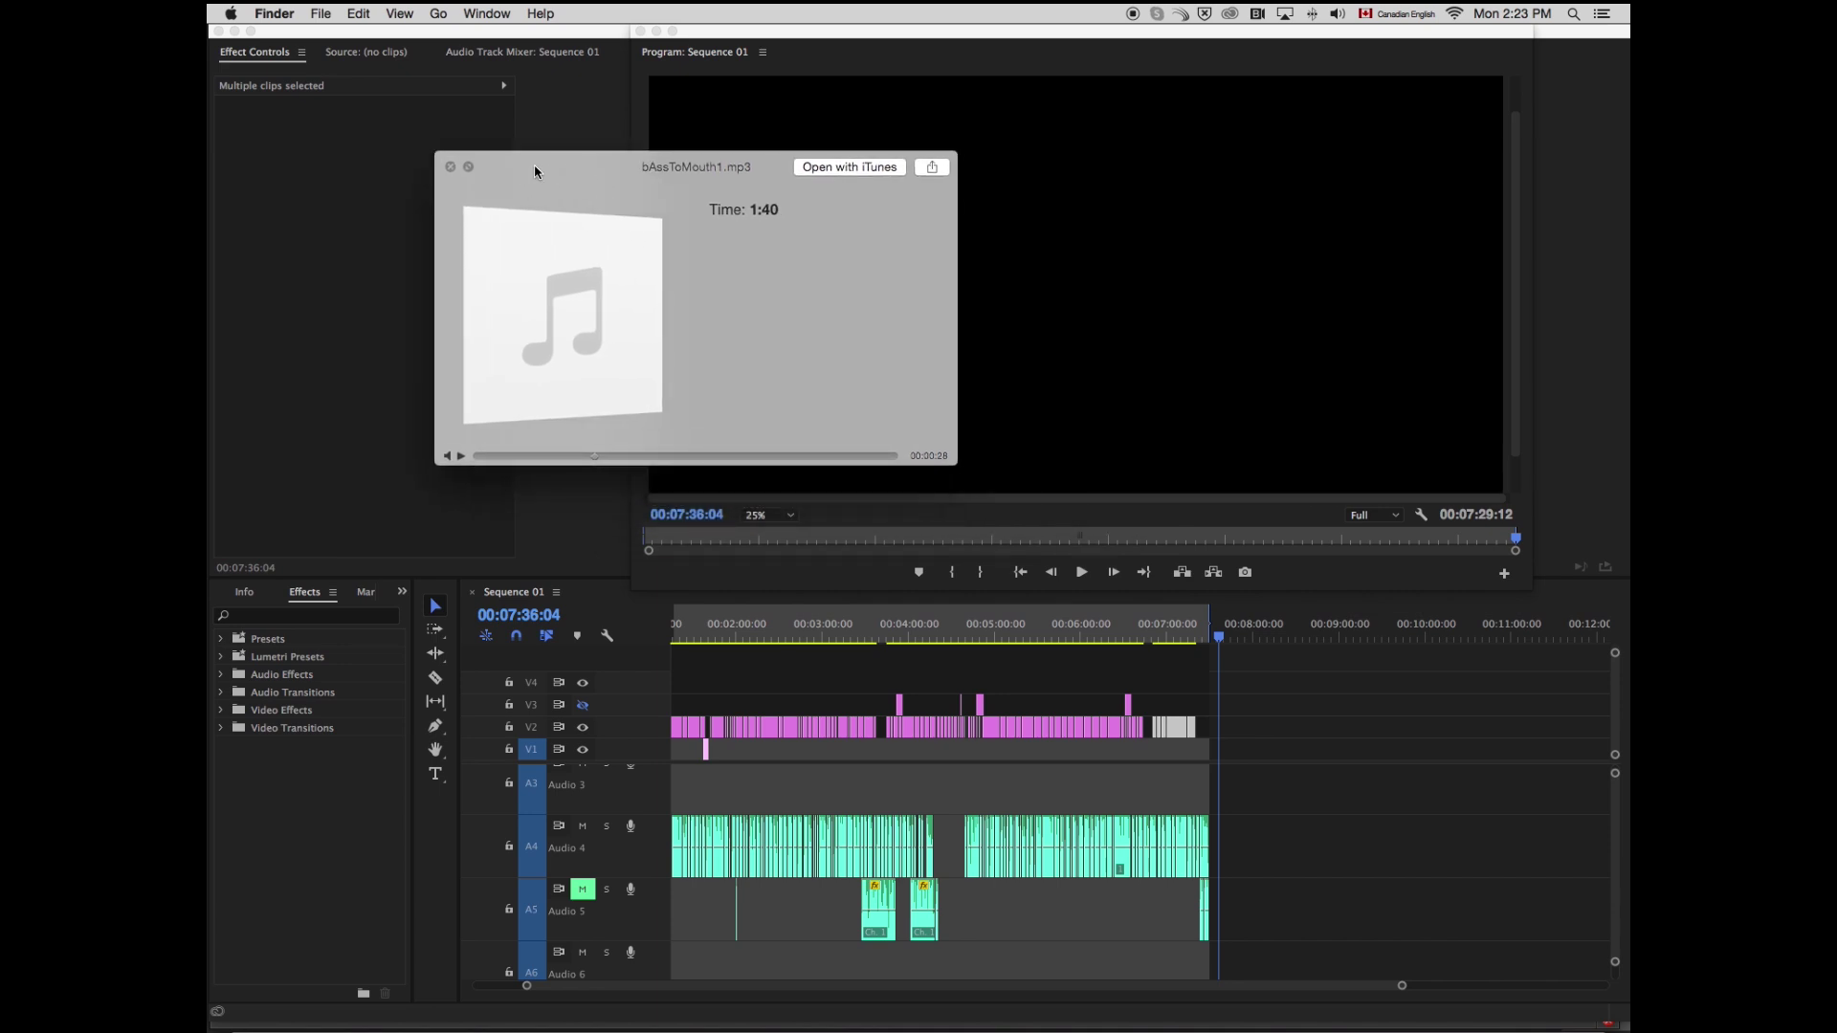
key("space")
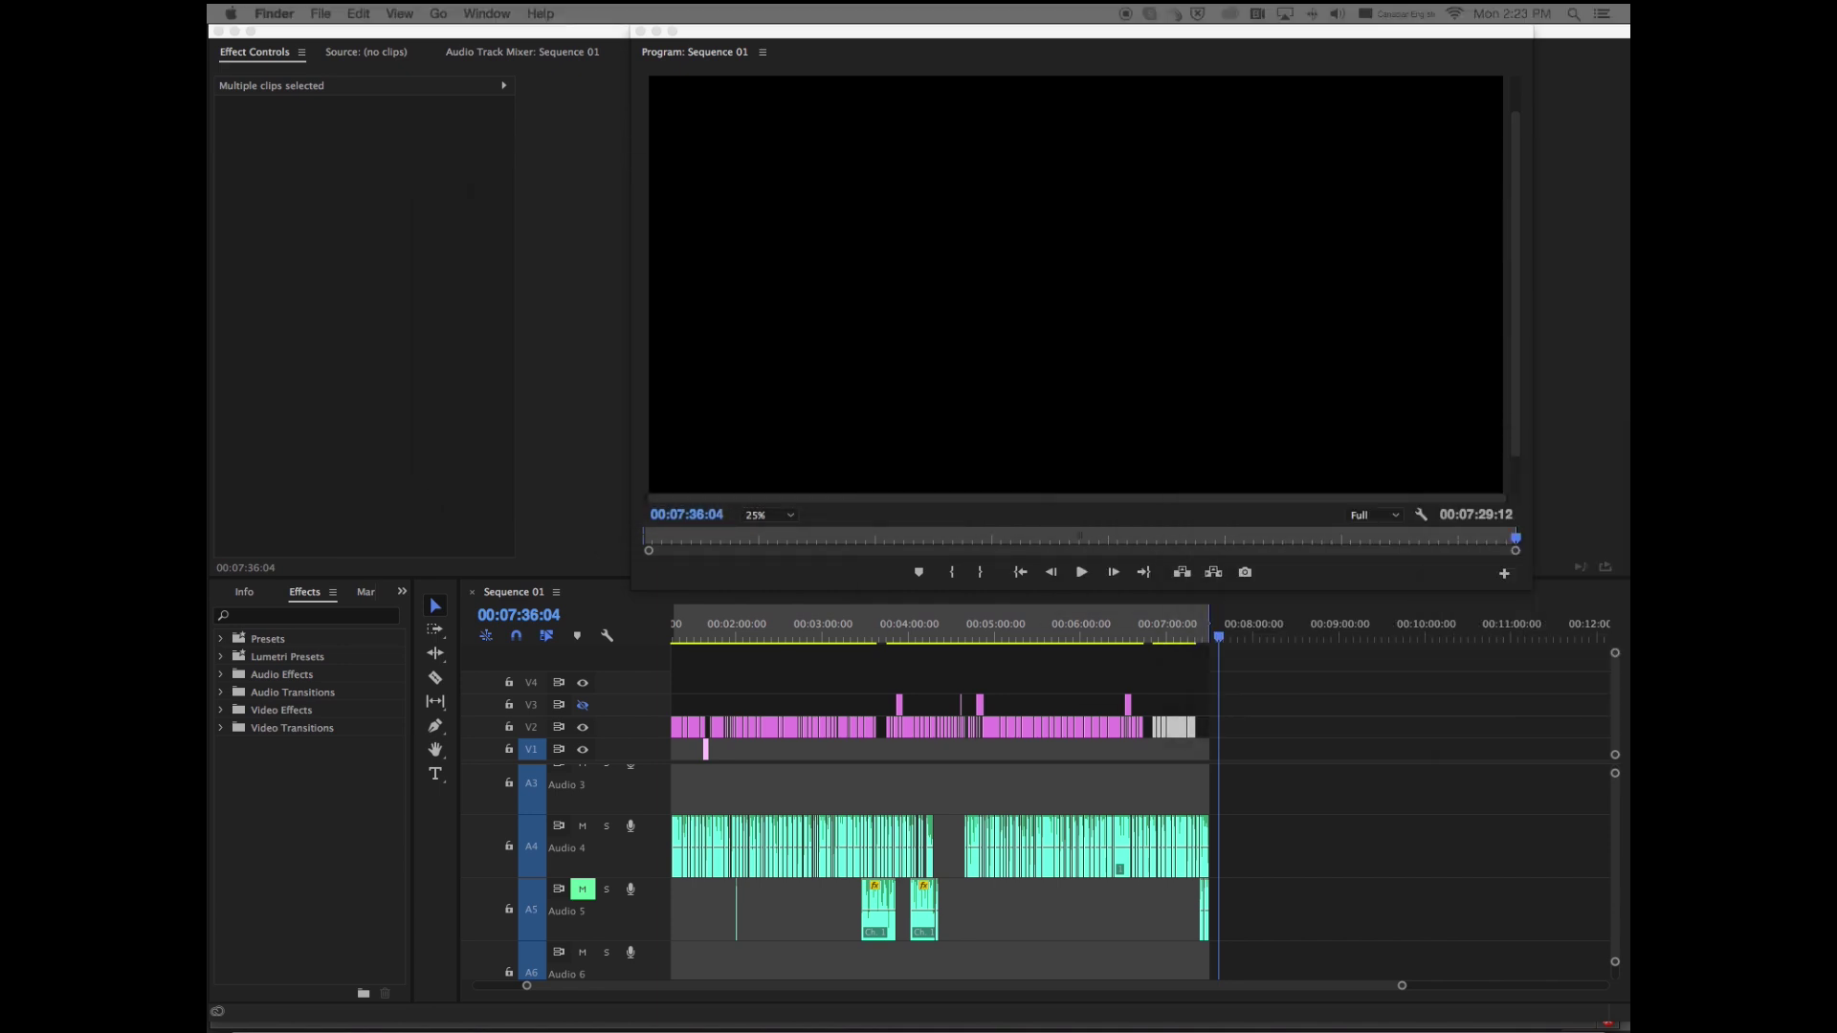
Step: Drop bAssToMouth1.mp3 onto the Audio 6 track and rename that track 'music'
left_click_drag(1627, 742, 896, 966)
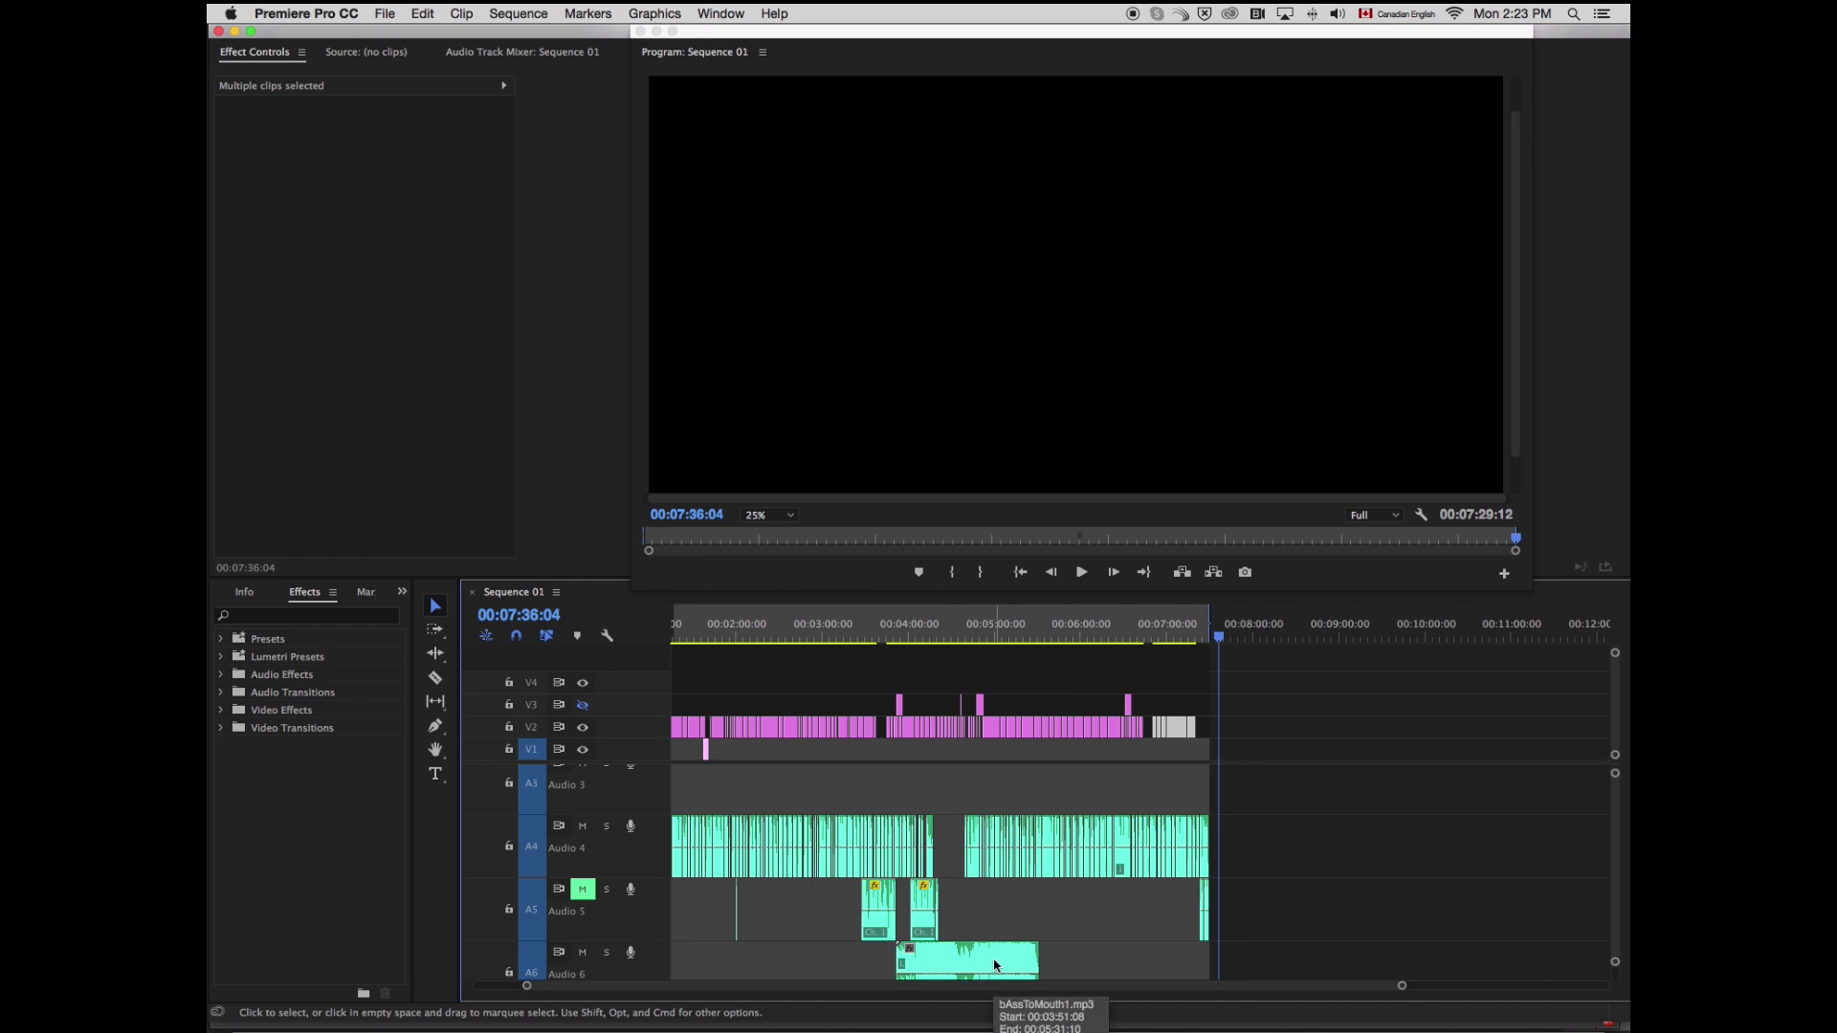
right_click(613, 955)
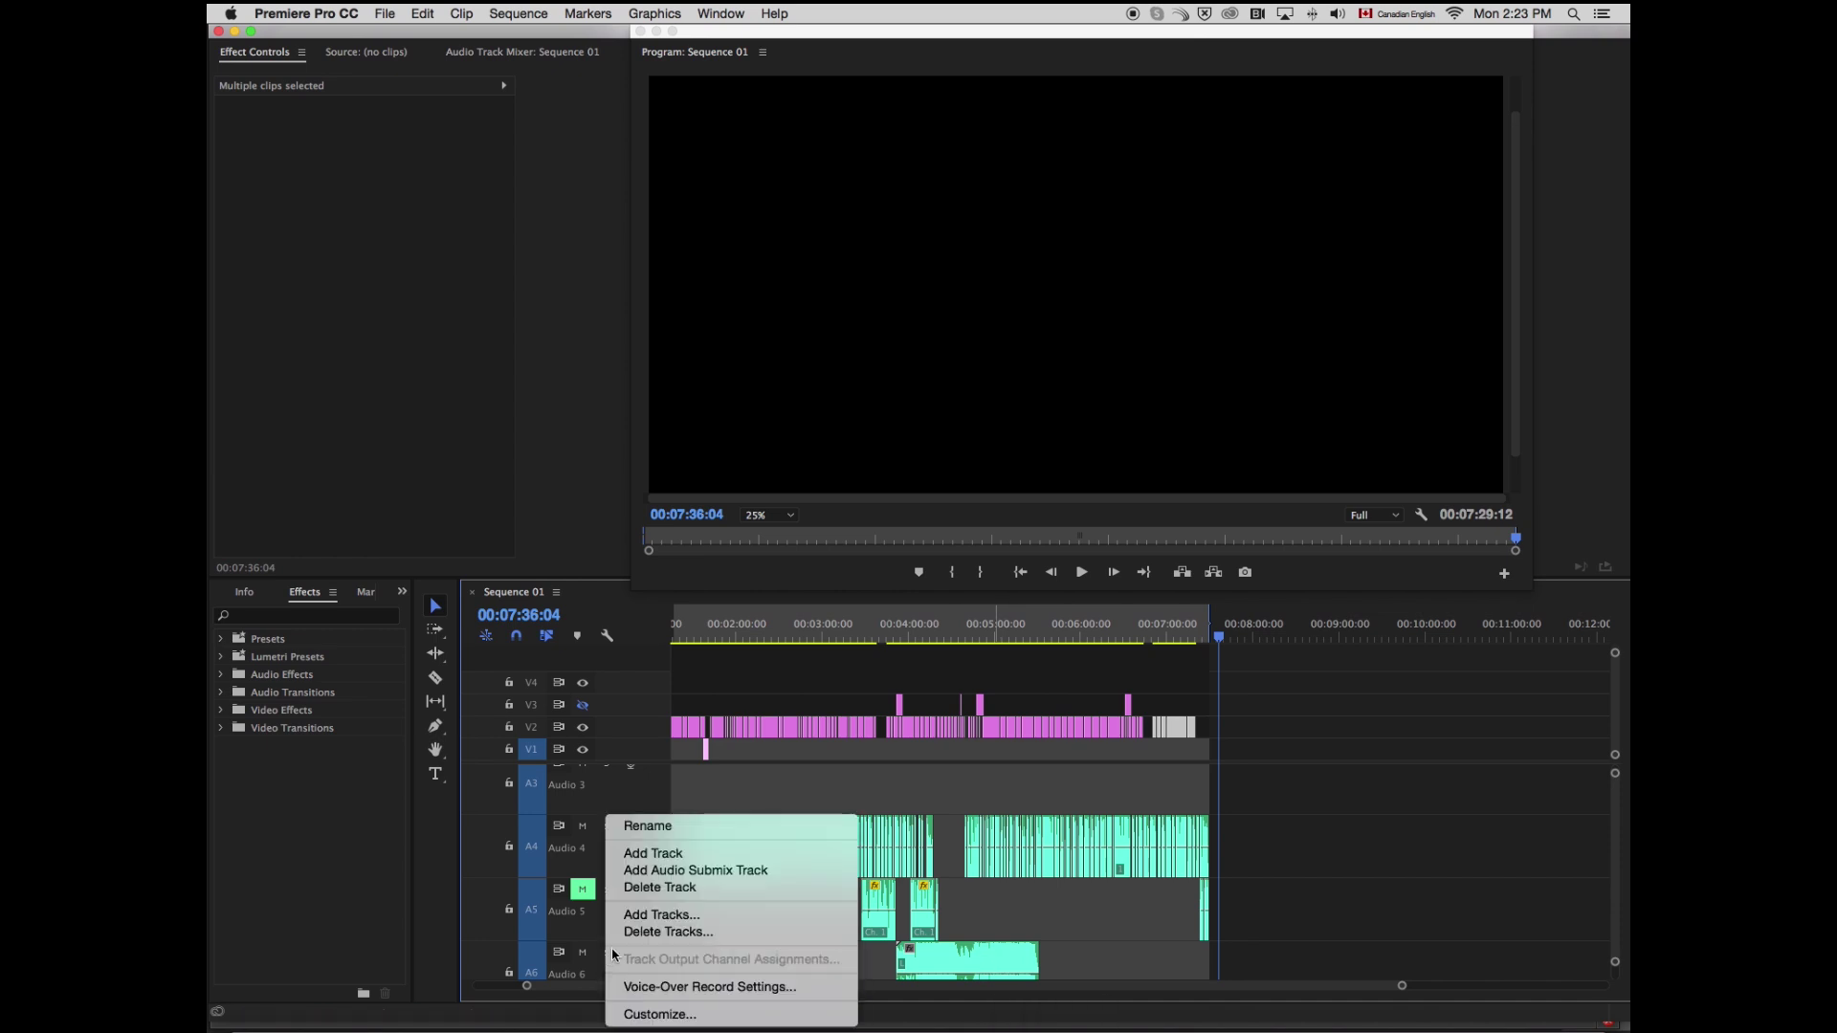
left_click(703, 827)
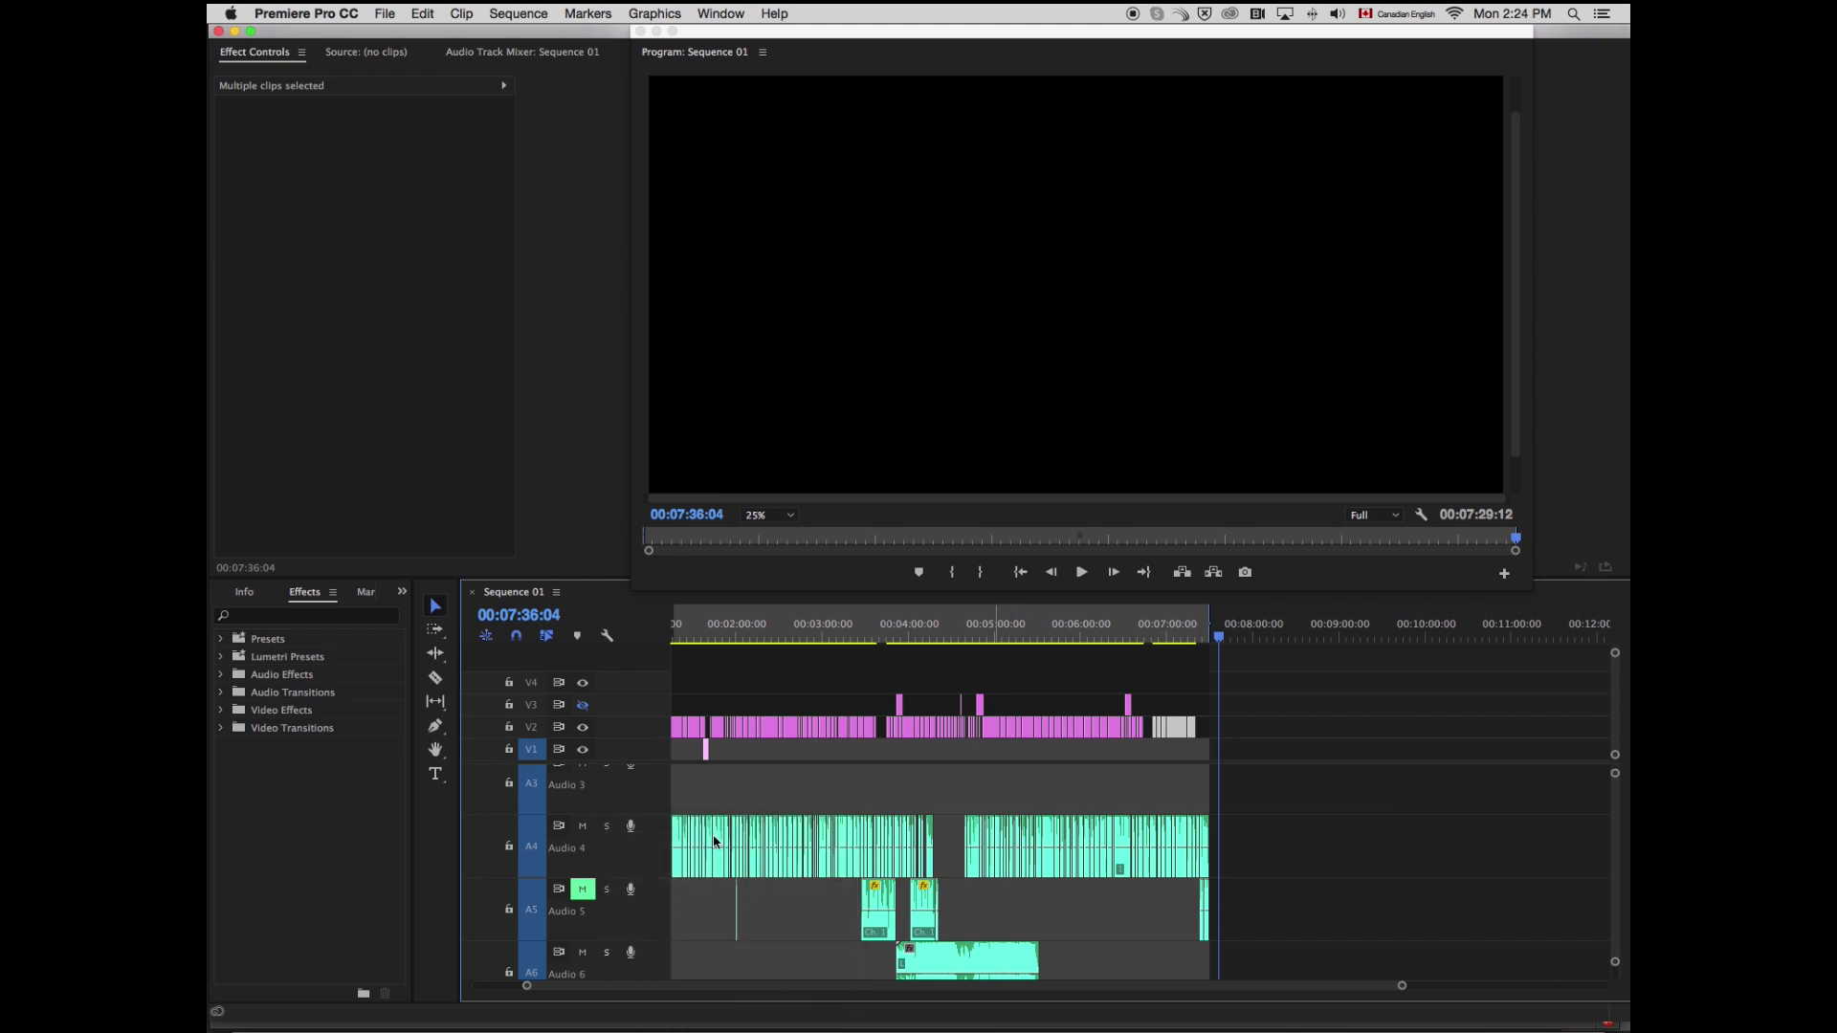
type("music")
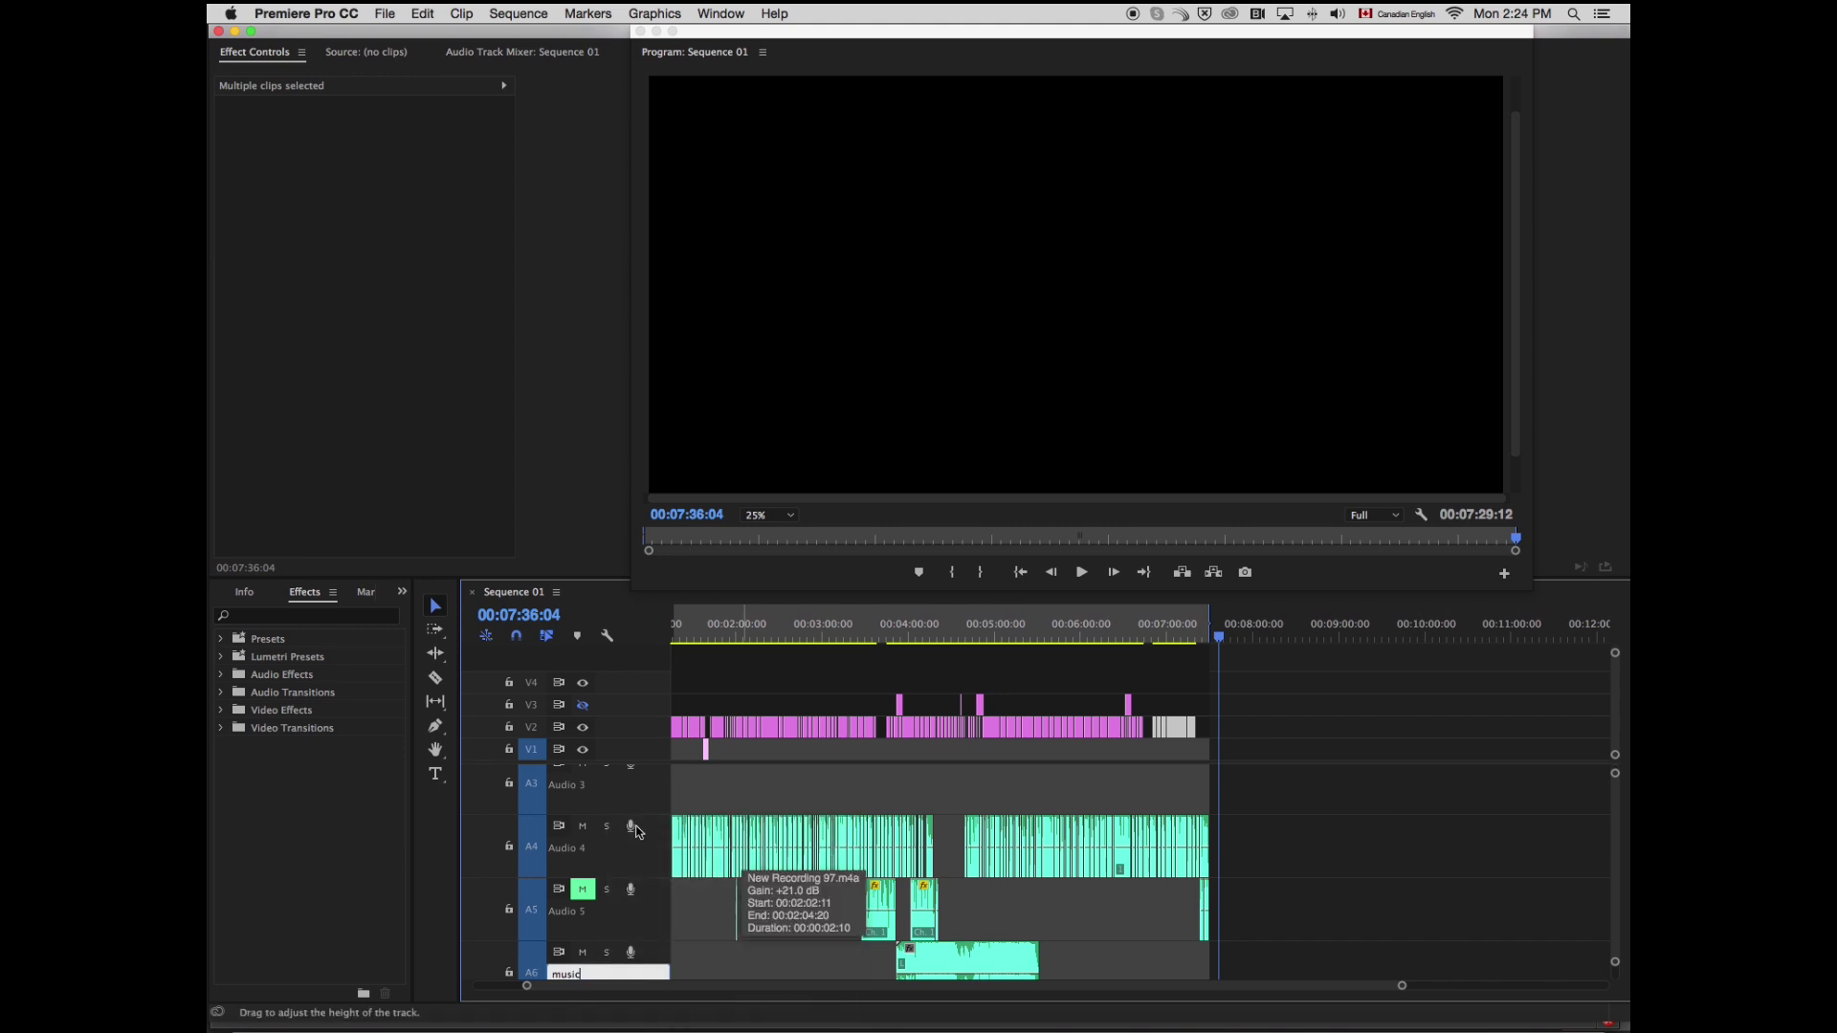
left_click(582, 827)
Step: Begin renaming the Audio 4 track, typing 'v'
right_click(583, 829)
left_click(651, 826)
type("v")
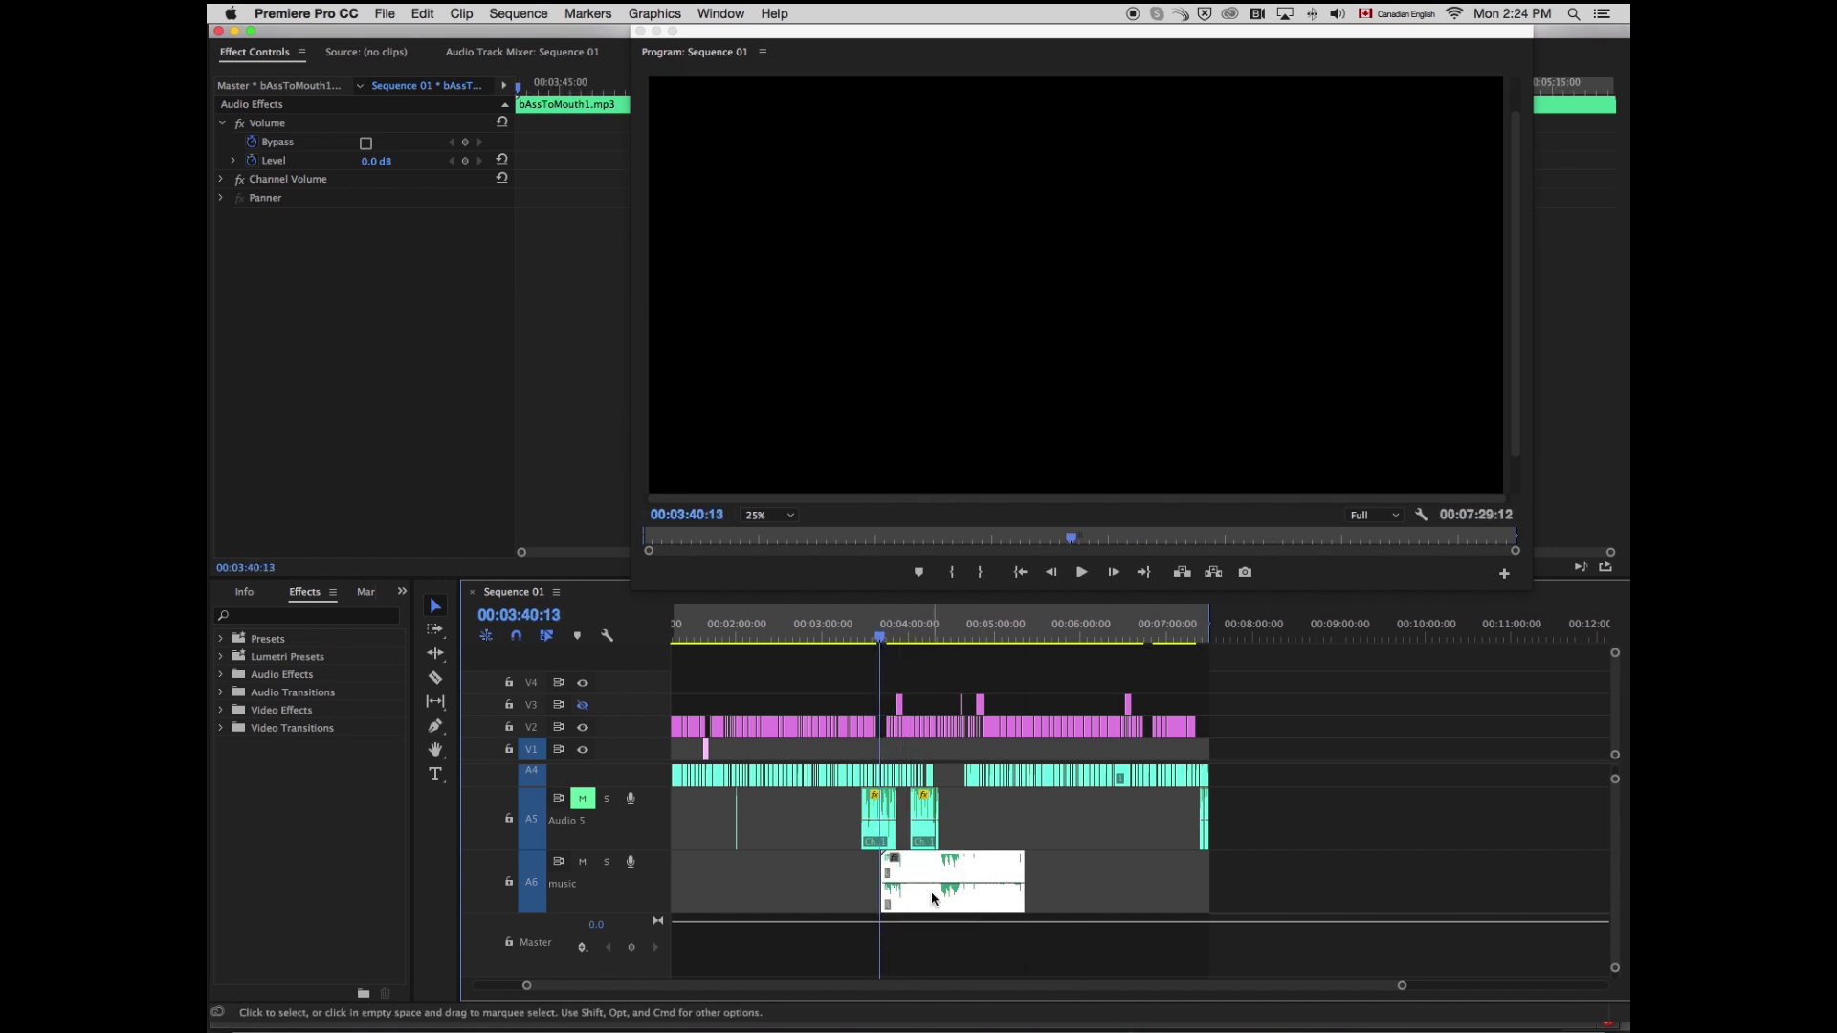
Step: Play back to check levels, then set the bAssToMouth1.mp3 clip's Audio Gain to -3 dB
key("=")
key("space")
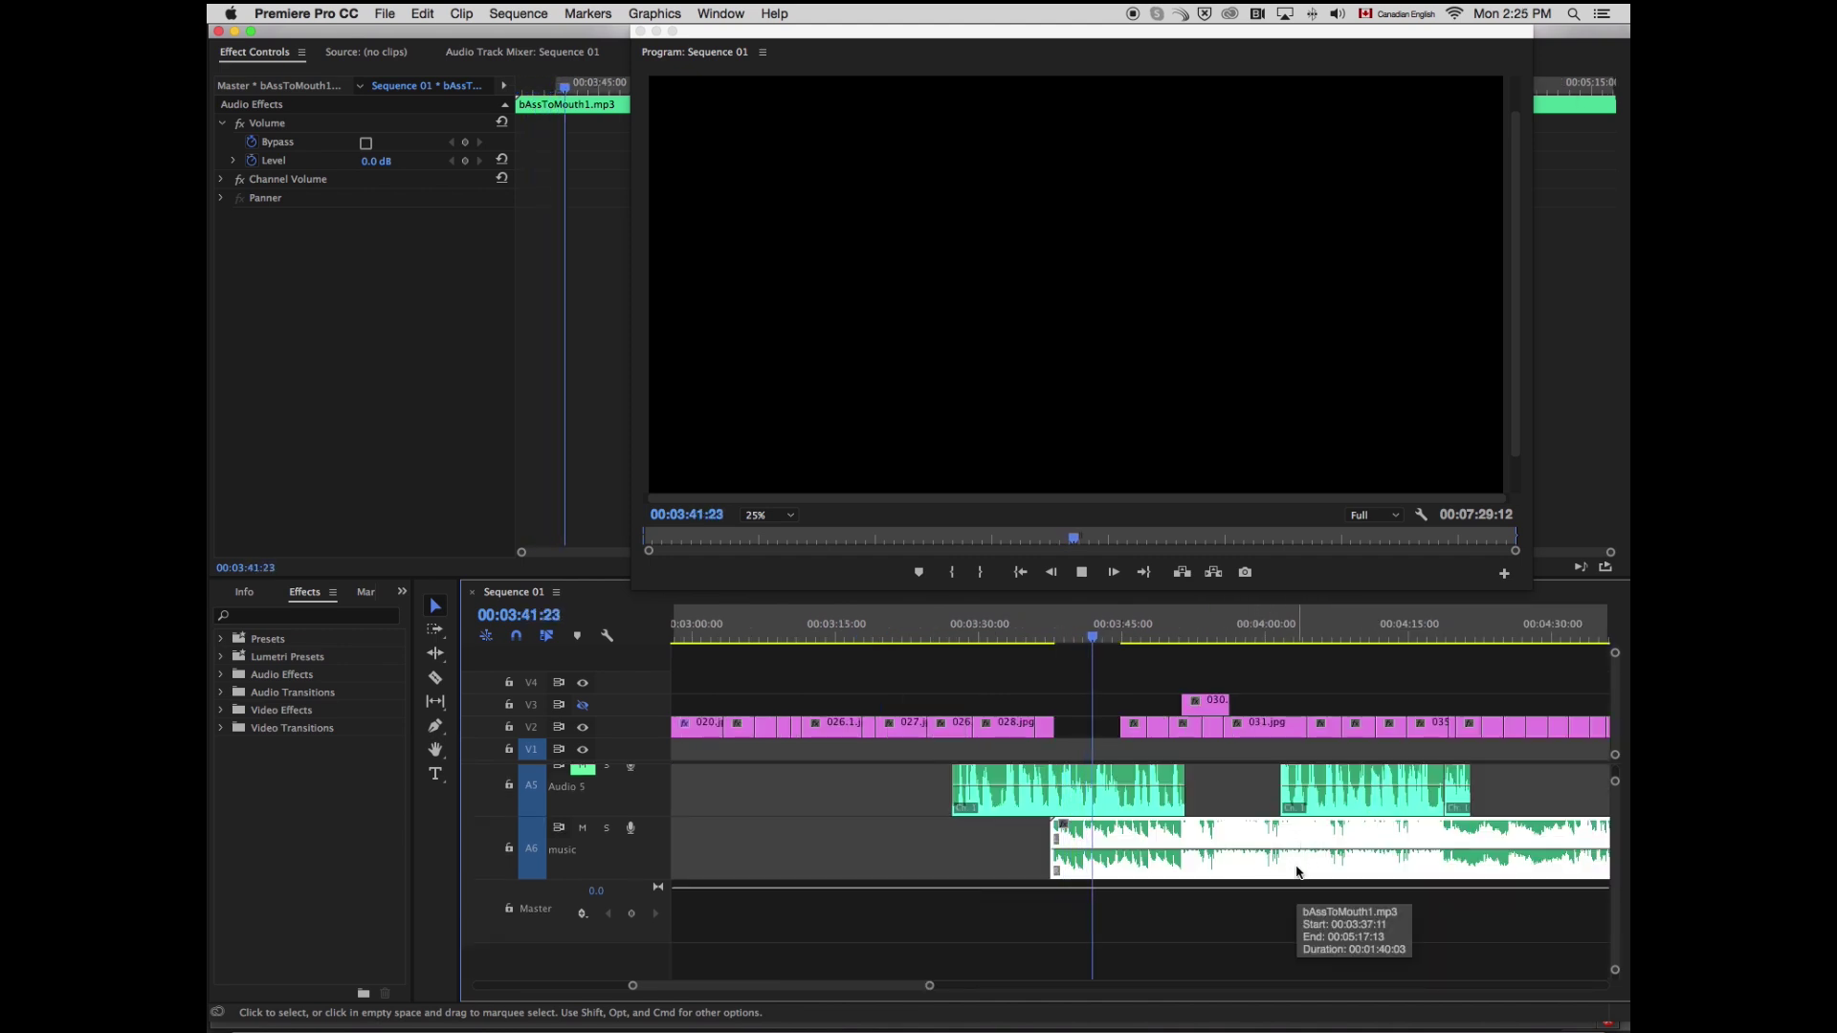
key("space")
right_click(1273, 844)
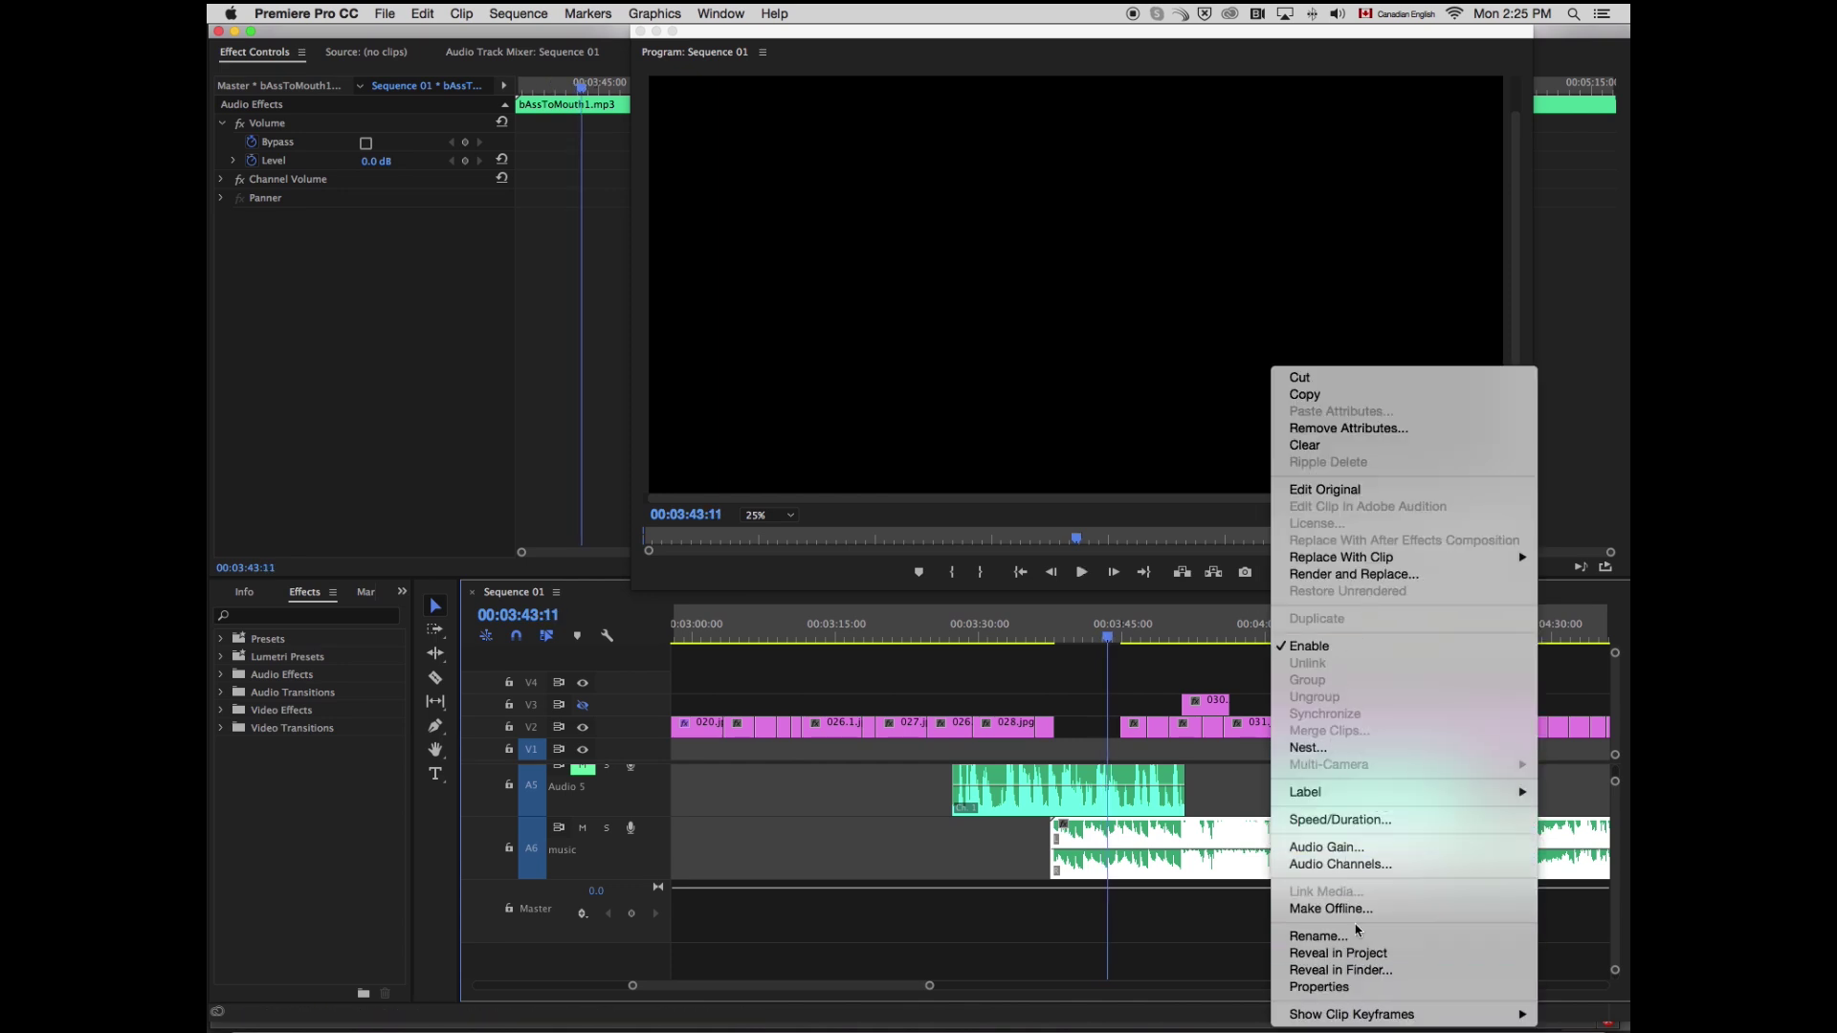
left_click(1361, 848)
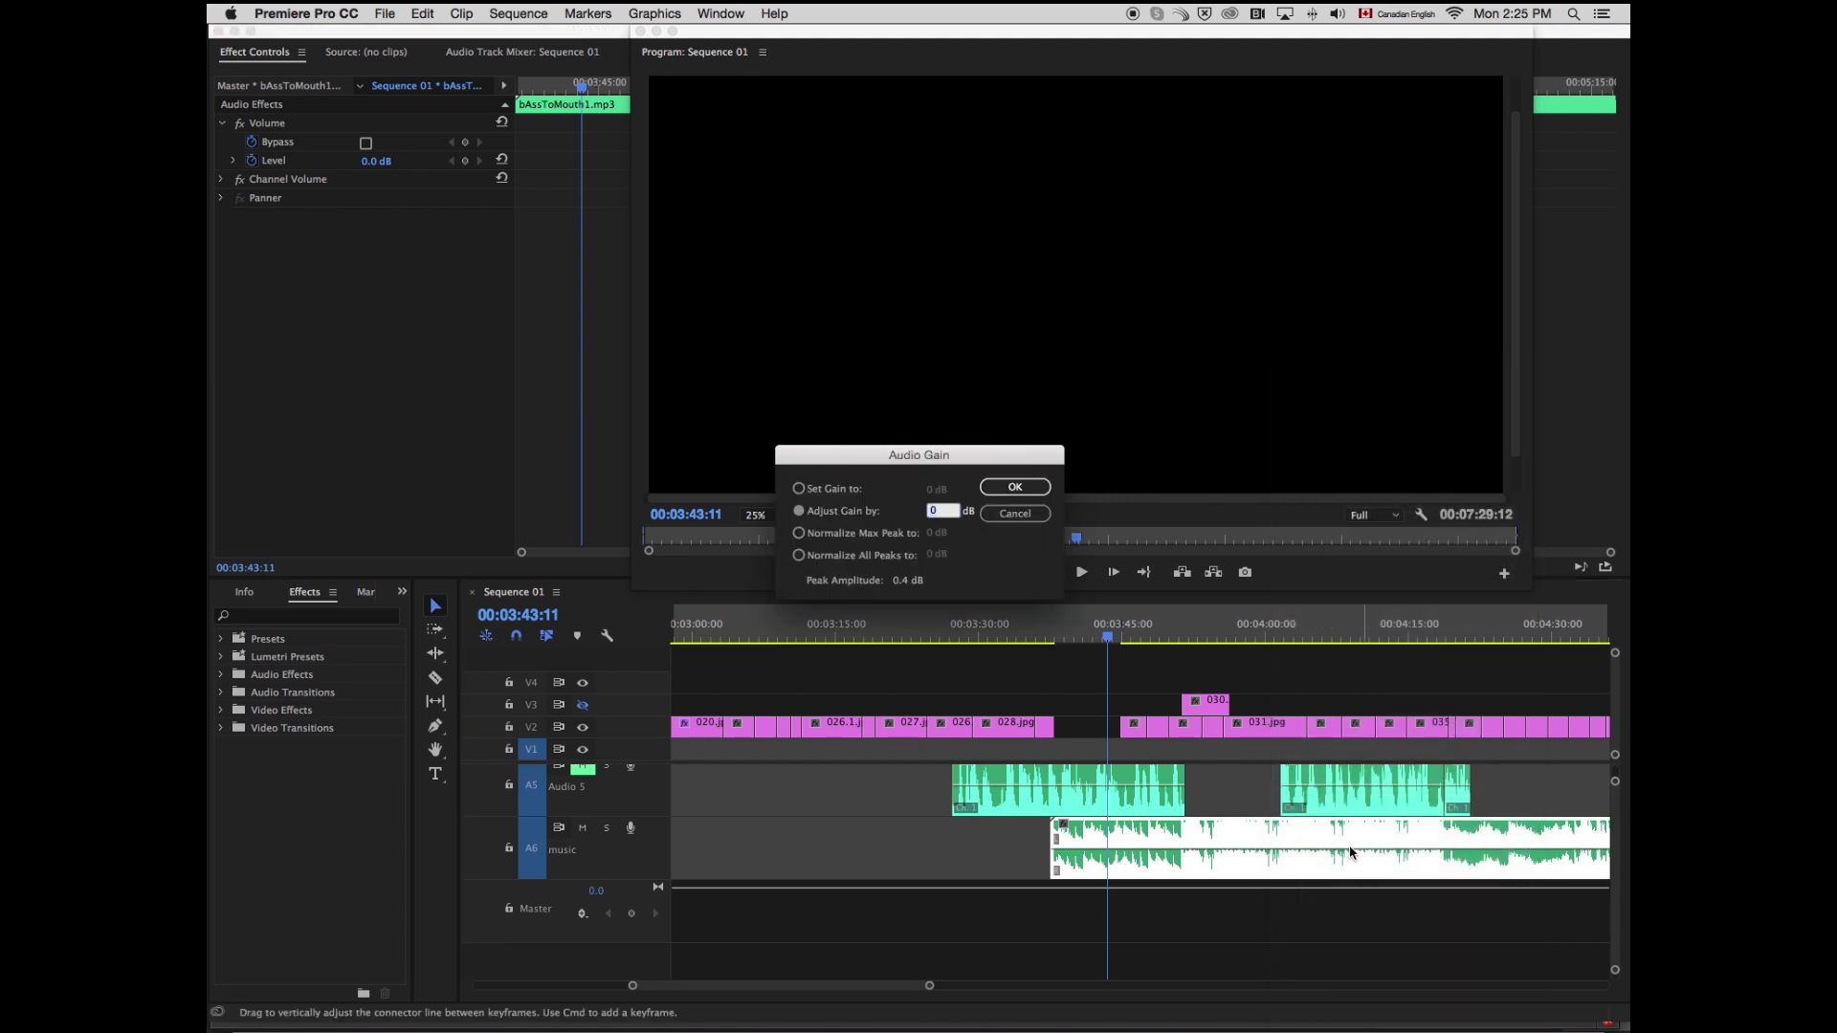
type("-3")
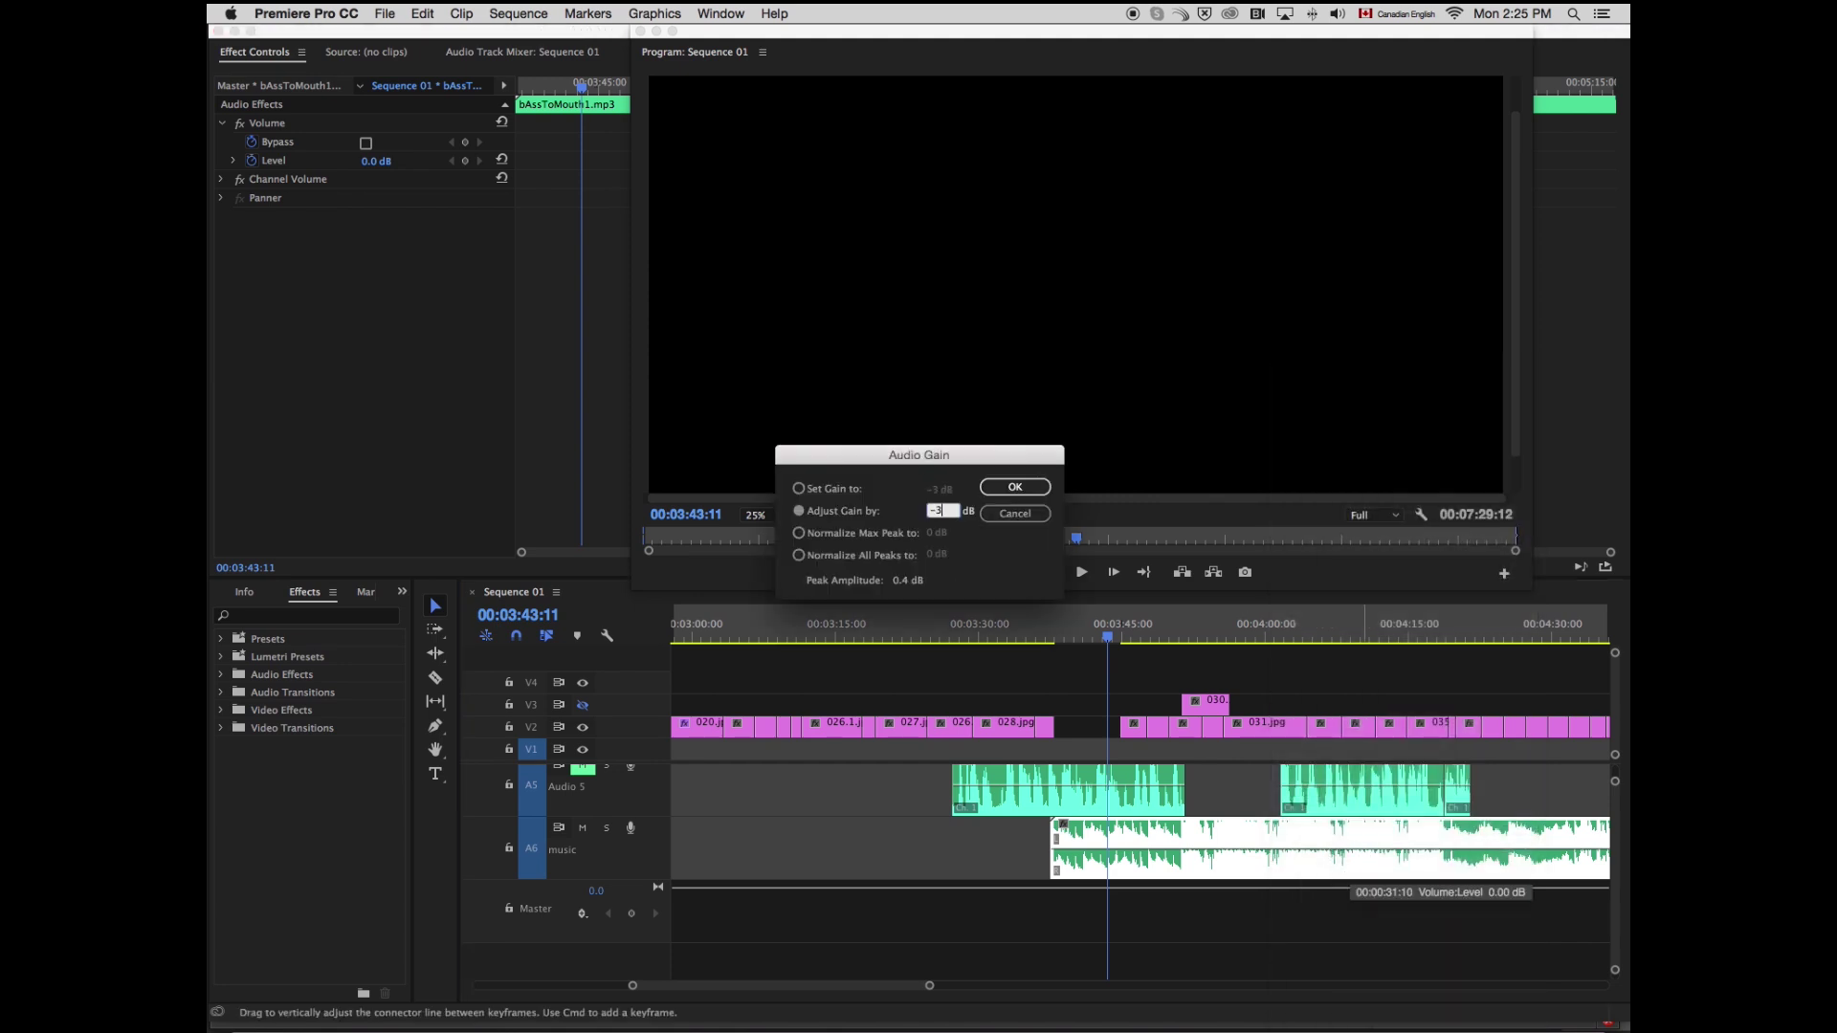
left_click(1018, 487)
left_click_drag(929, 986, 959, 987)
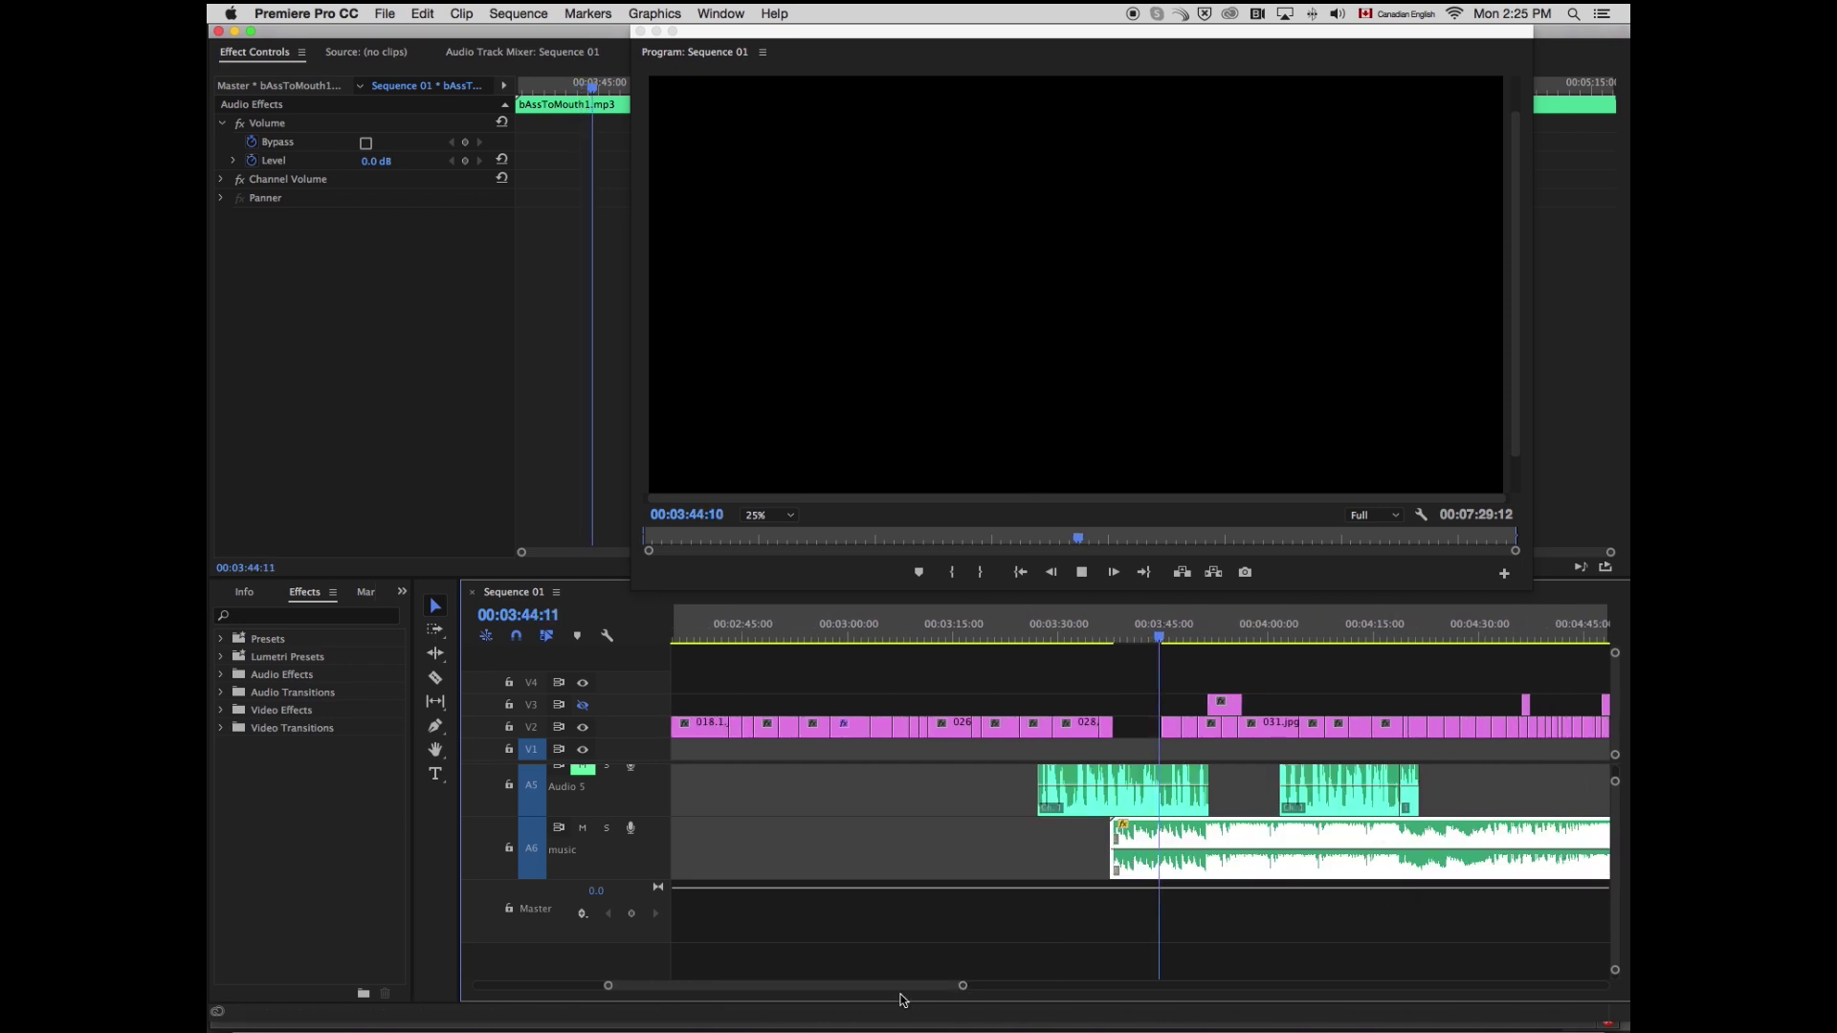
Step: Zoom in around the cut near 00:03:45 and step frame by frame to locate the music cue
key("space")
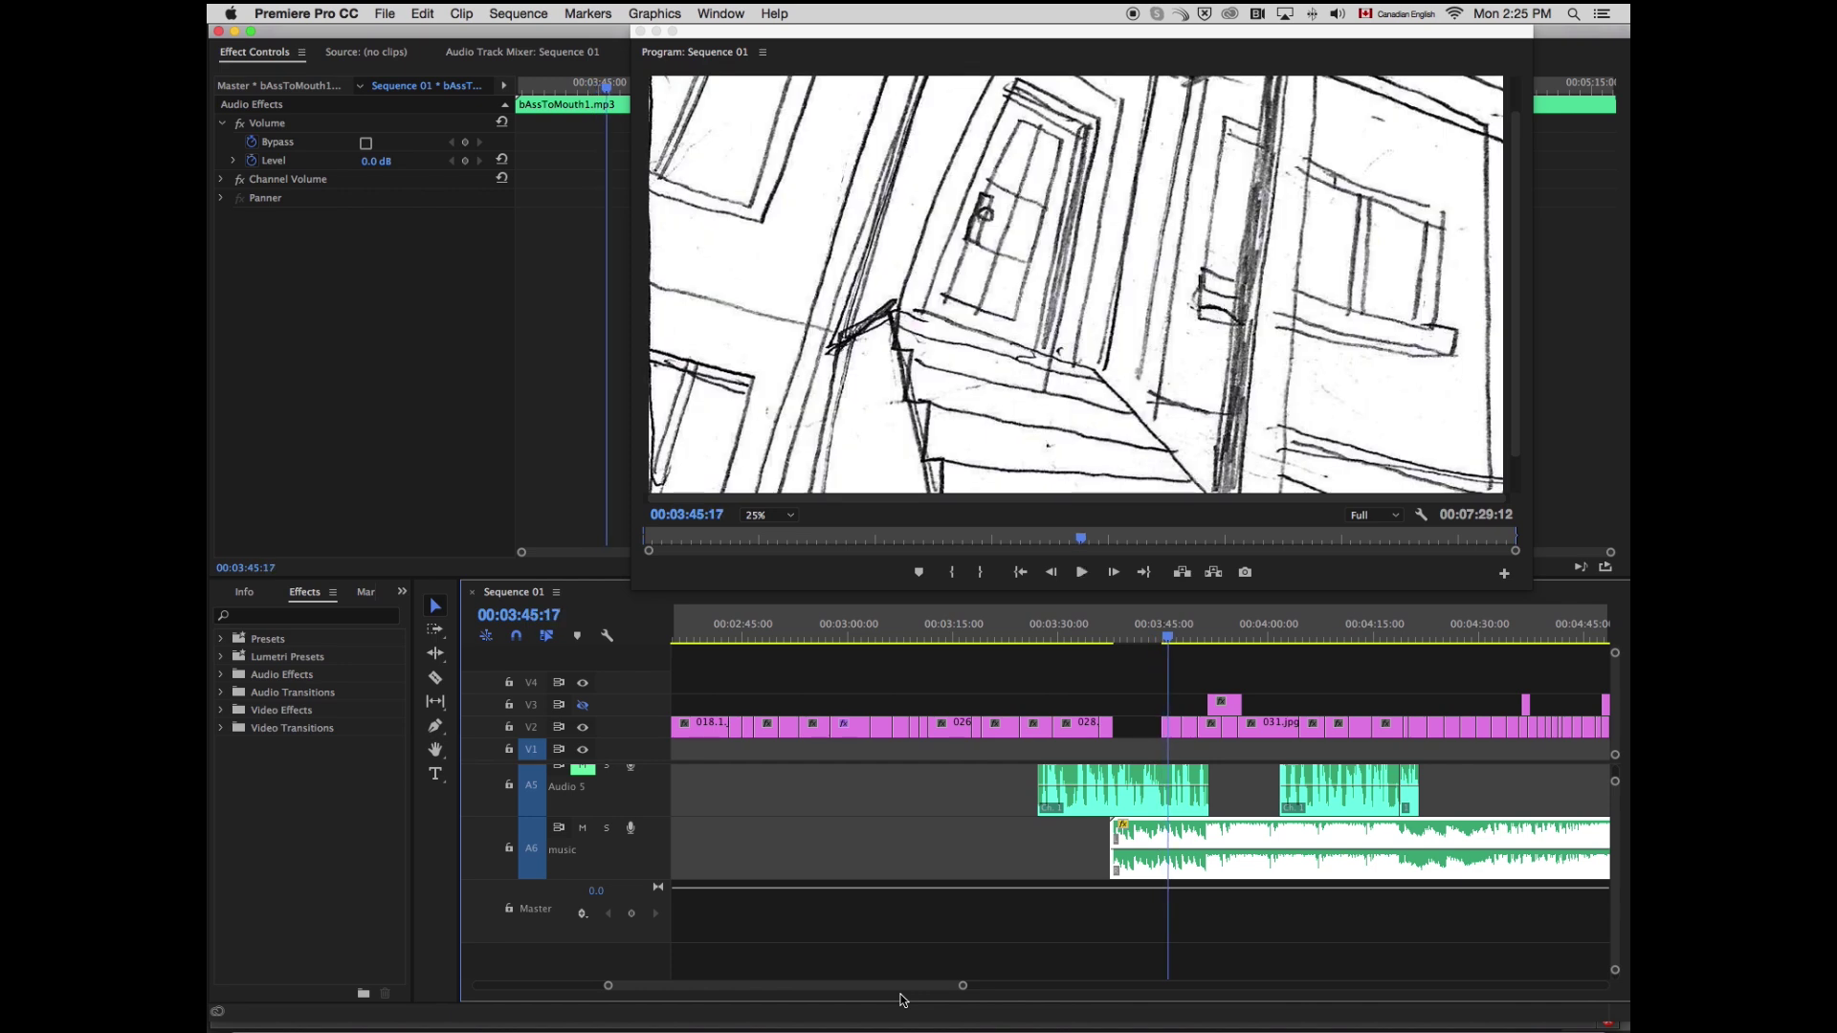
left_click(1158, 641)
left_click(1164, 641)
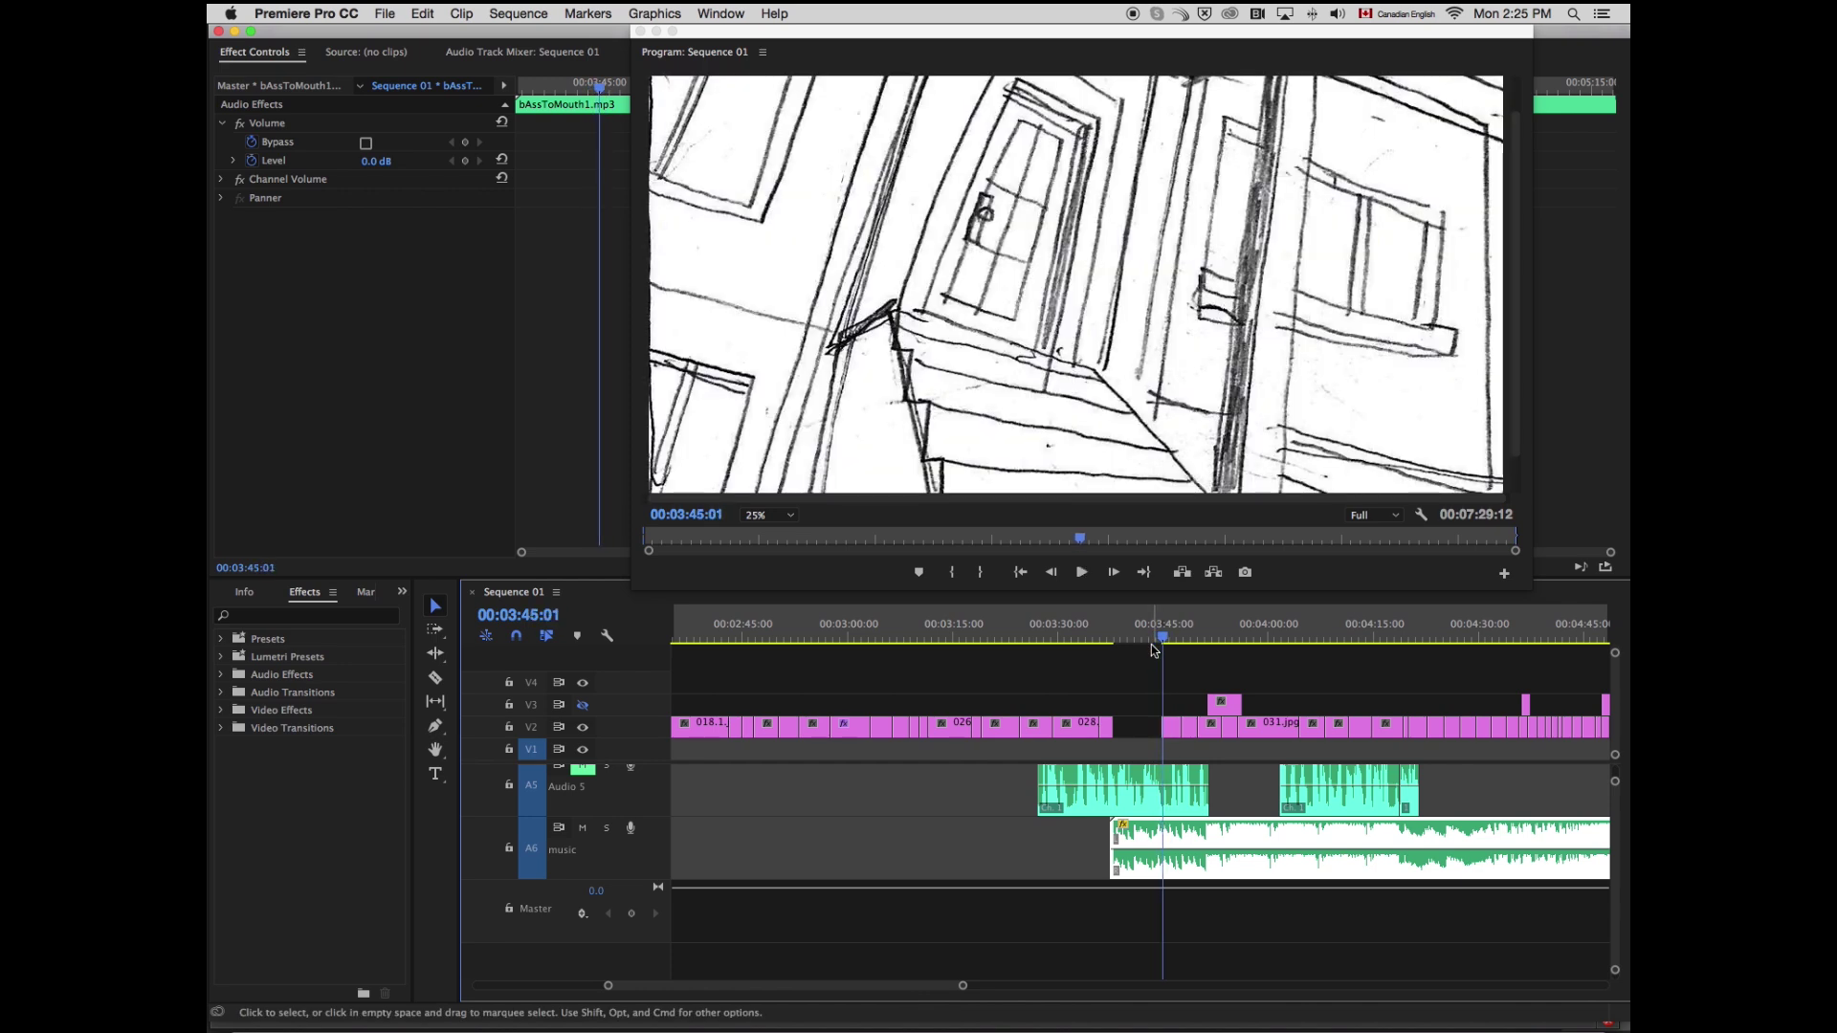
left_click_drag(962, 986, 923, 986)
key("=")
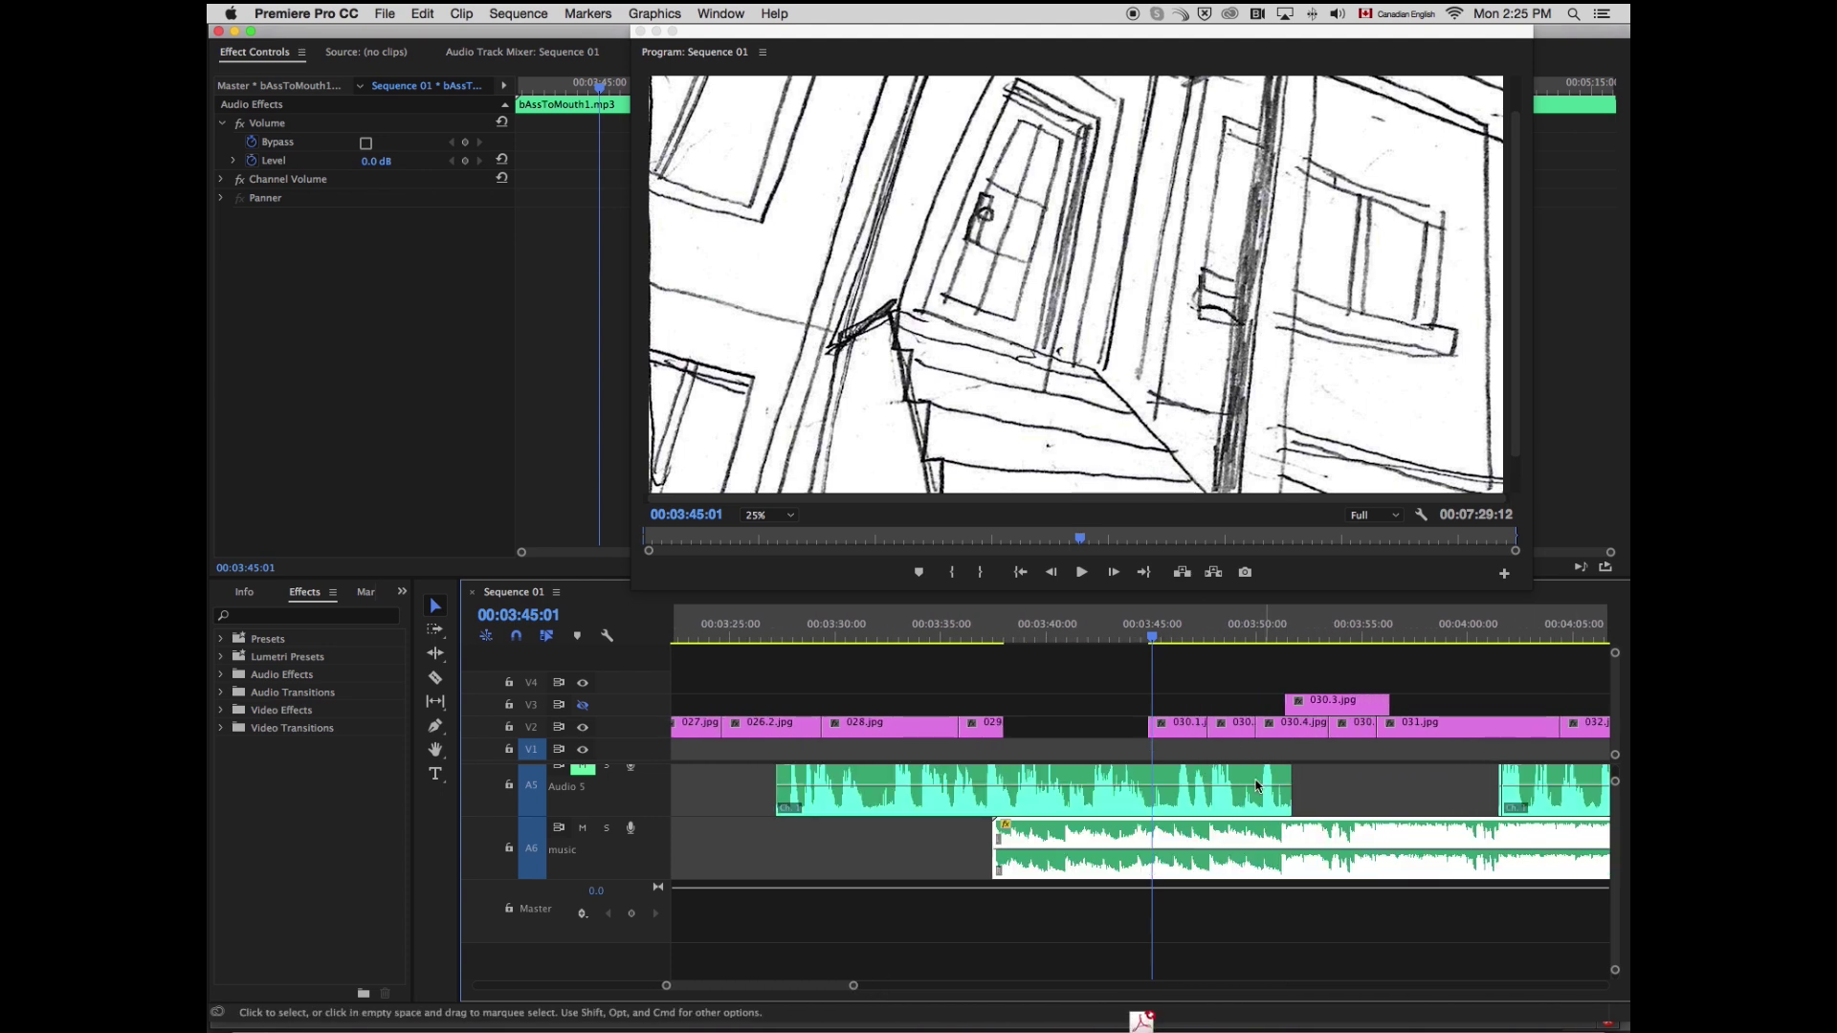
left_click(1107, 639)
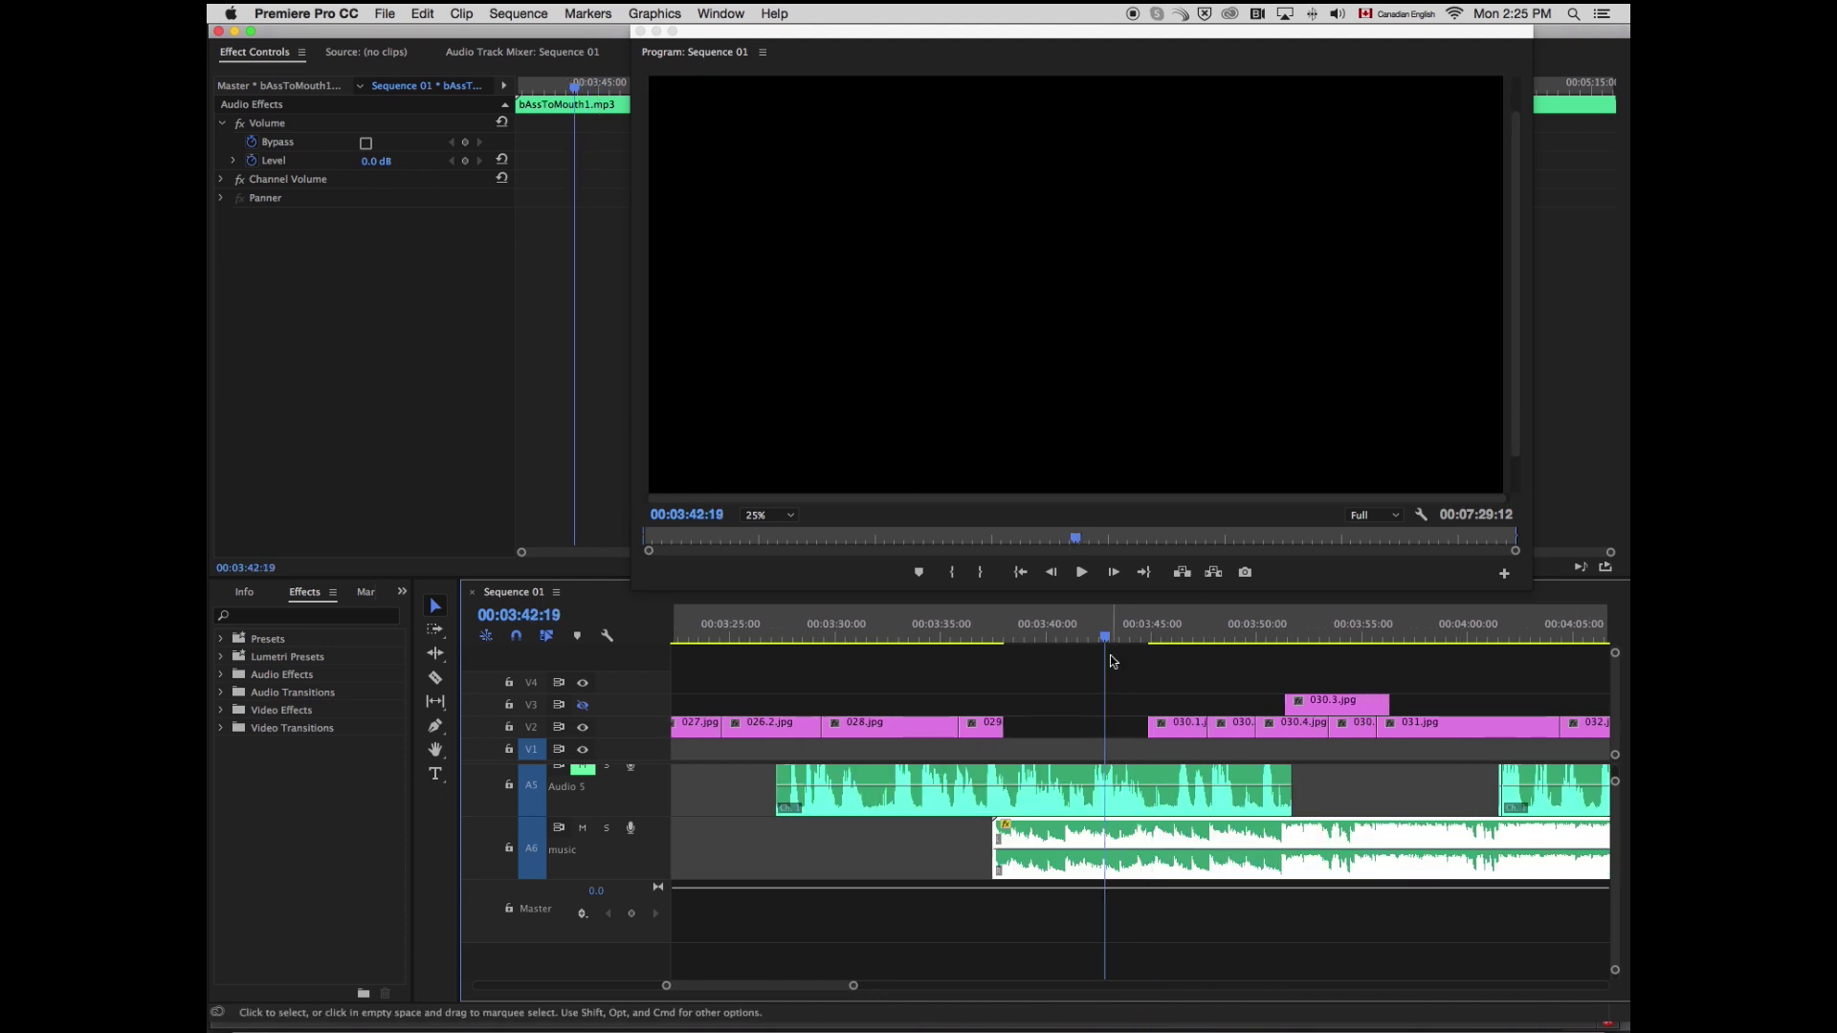
key("space")
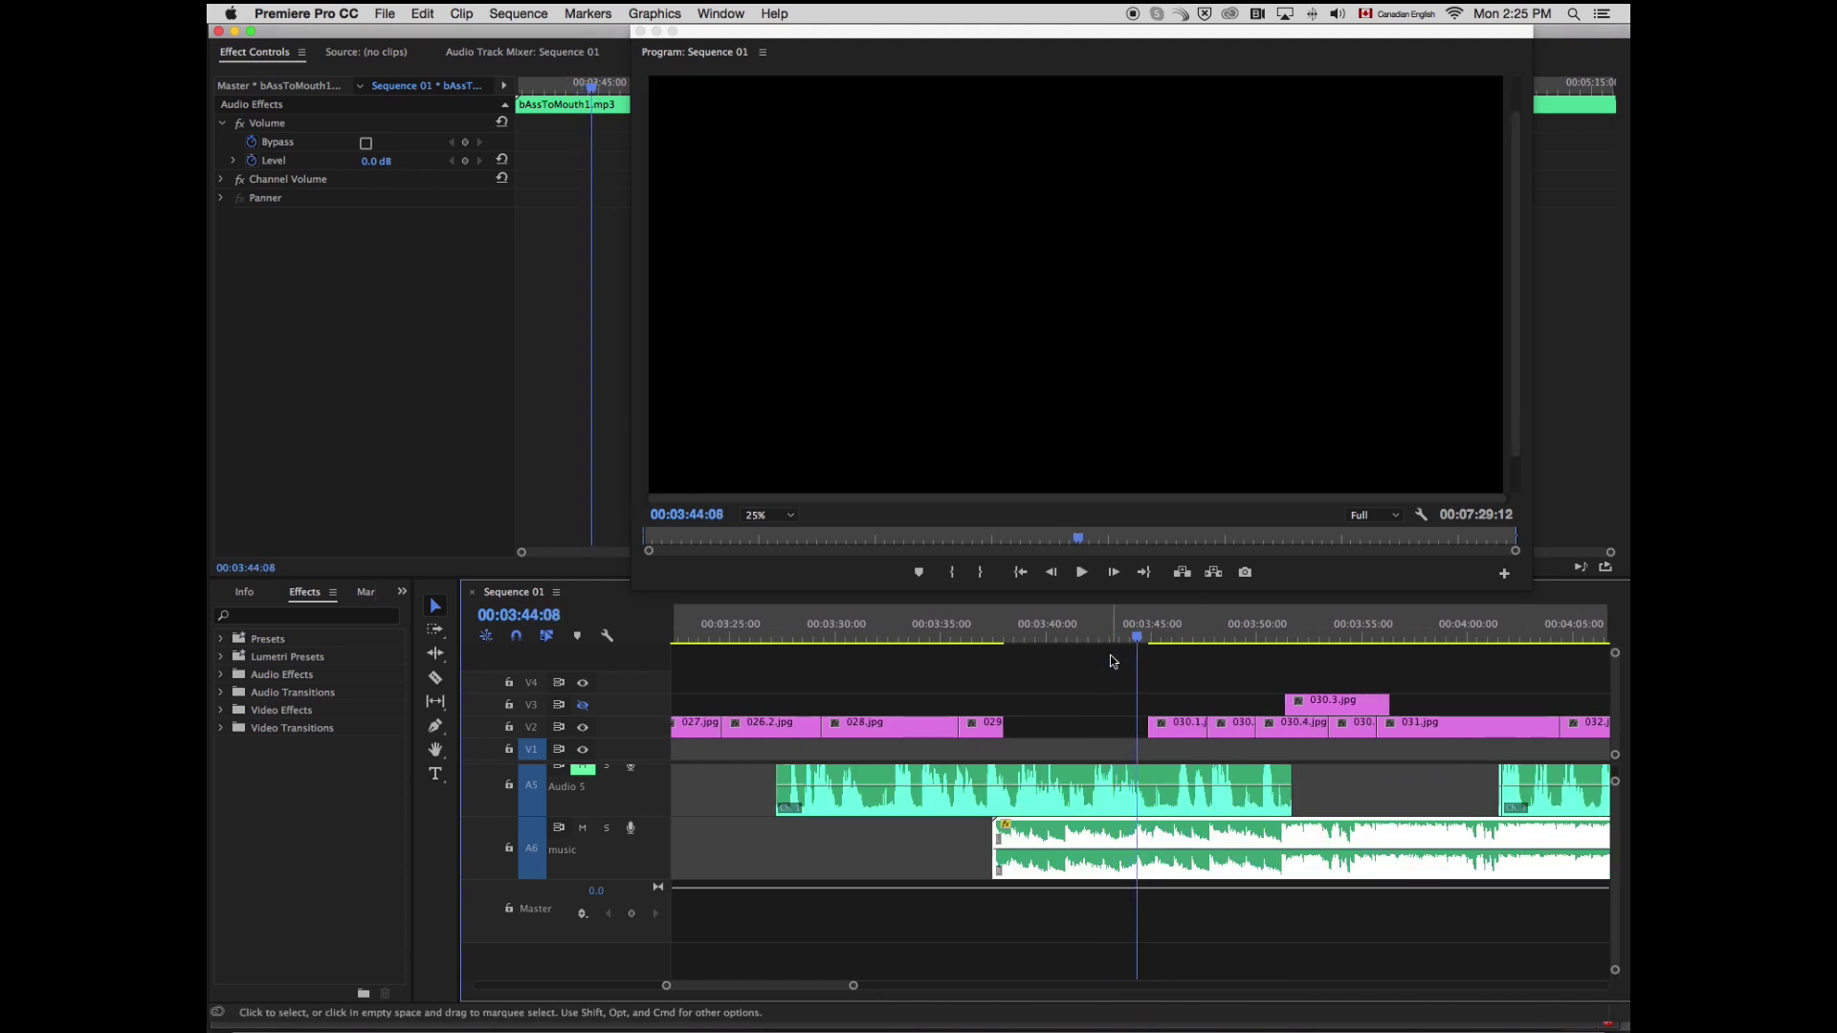
key("space")
key("Left")
key("Left")
key("Left")
key("Left")
key("Left")
key("Left")
key("Left")
key("Left")
key("Left")
key("Left")
key("Left")
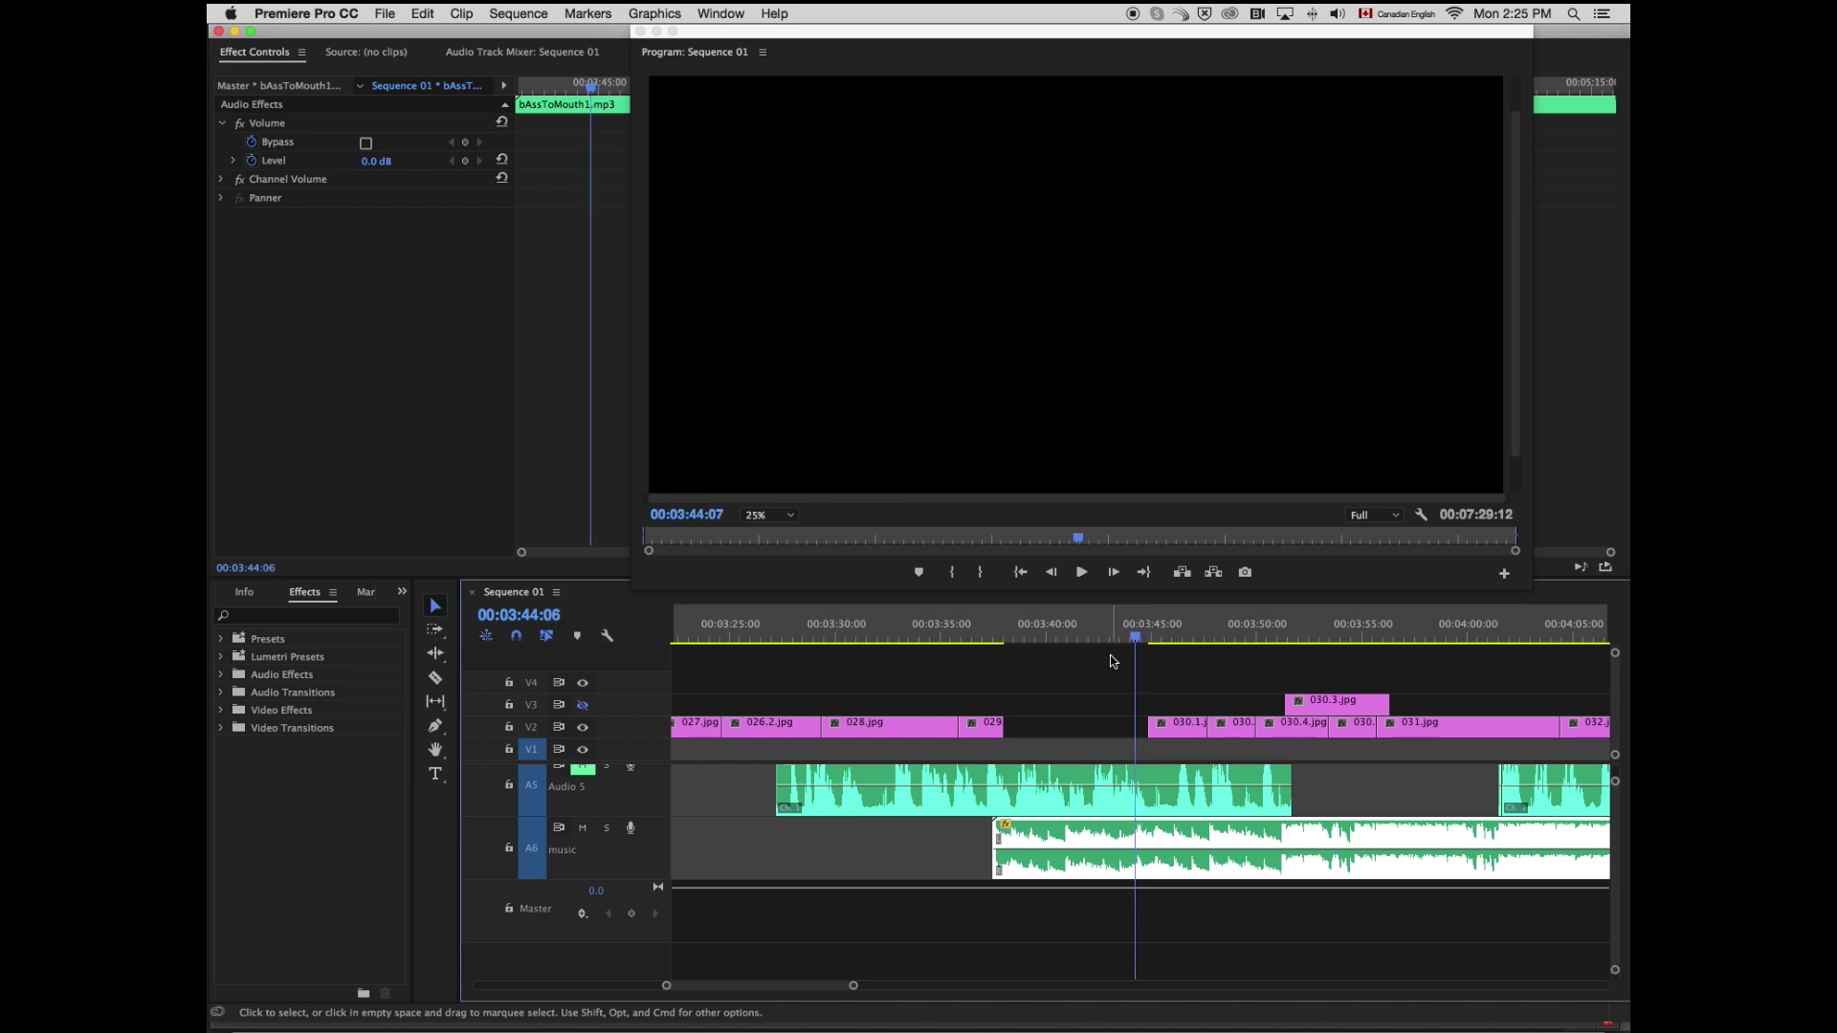
key("Right")
key("Right")
key("Left")
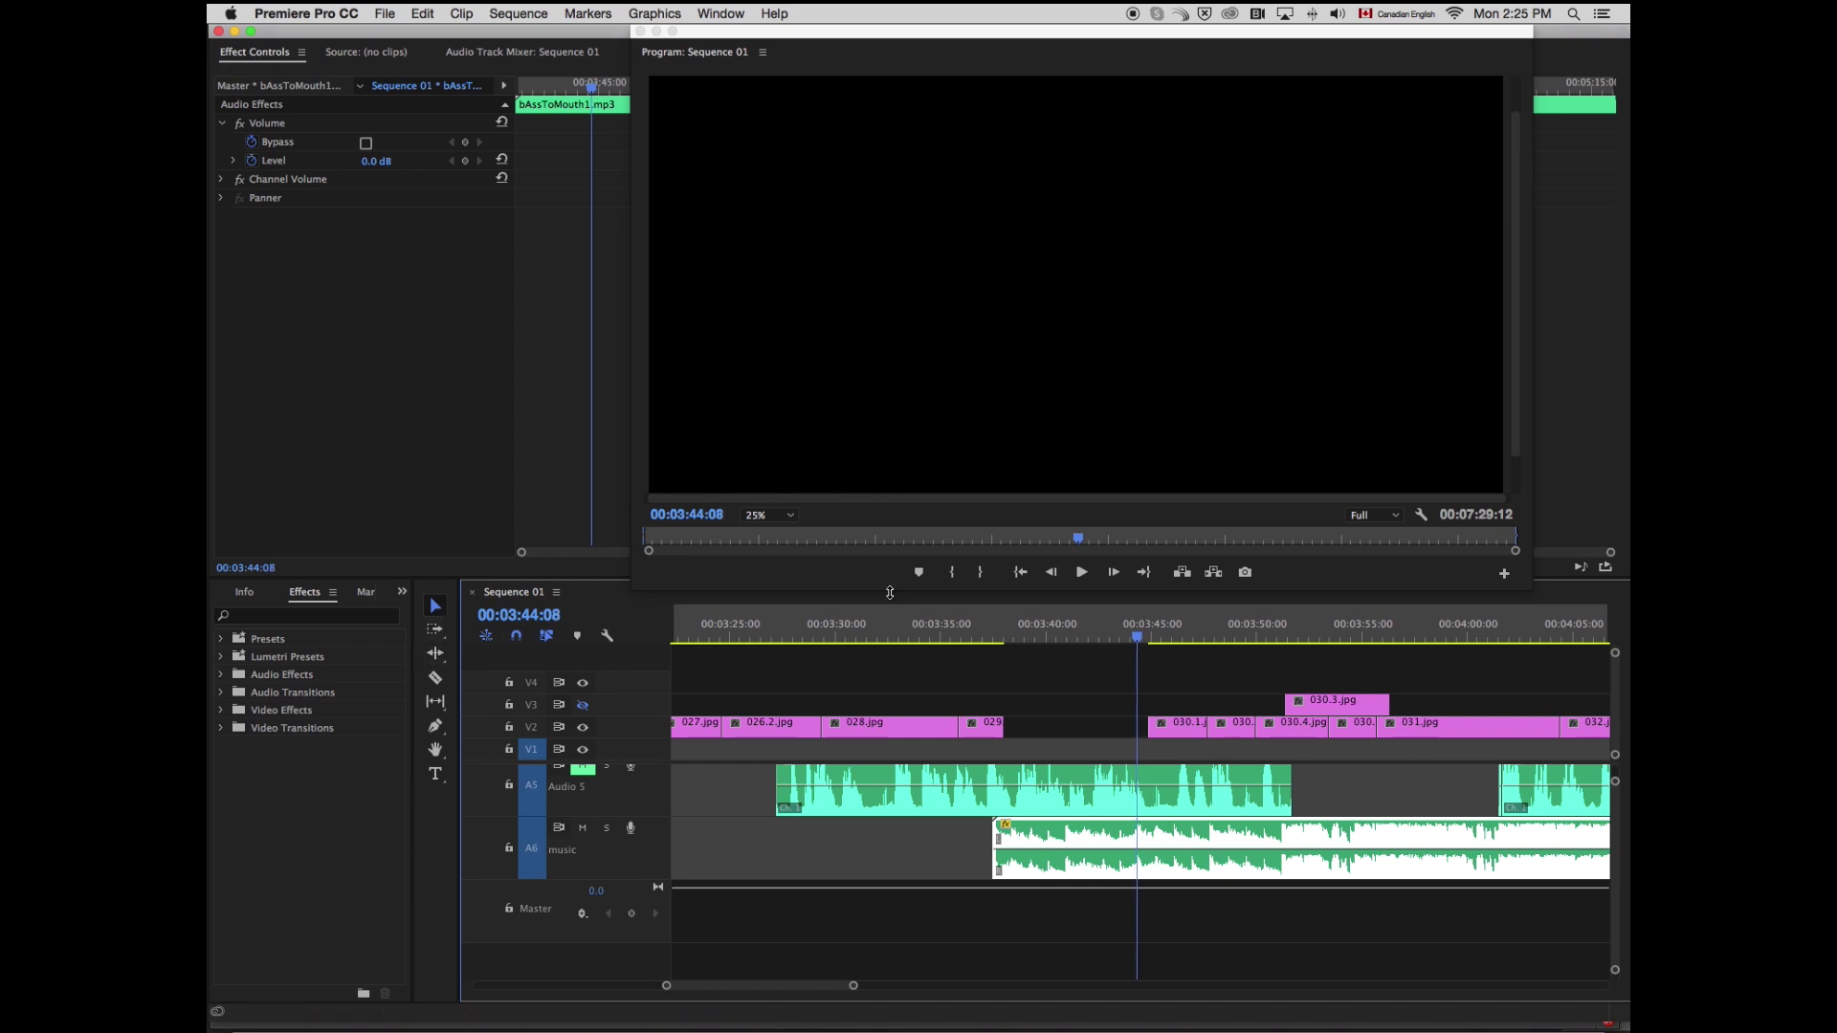
Step: Slide the music clip to meet the cut at 00:03:44:20 and extend its head back to about 00:03:38
left_click_drag(995, 840, 1146, 832)
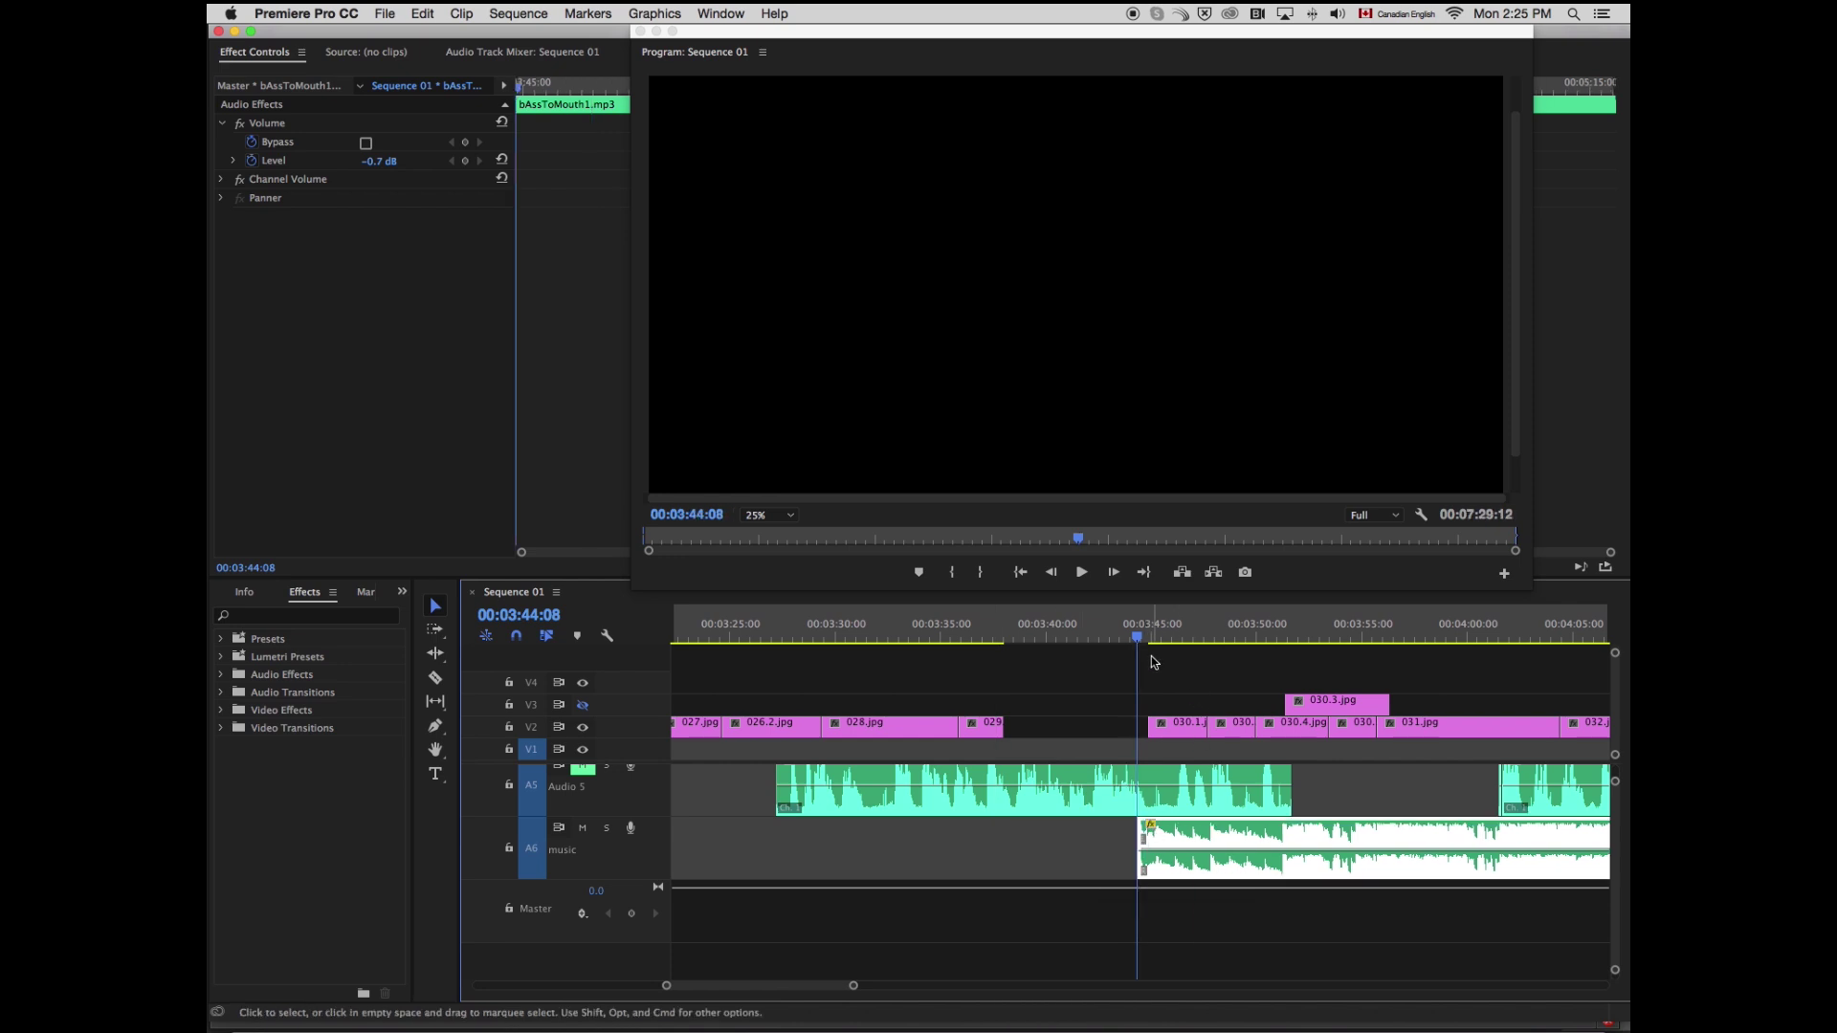
key("Right")
key("Right")
key("Right")
key("Right")
key("Right")
key("Right")
key("Right")
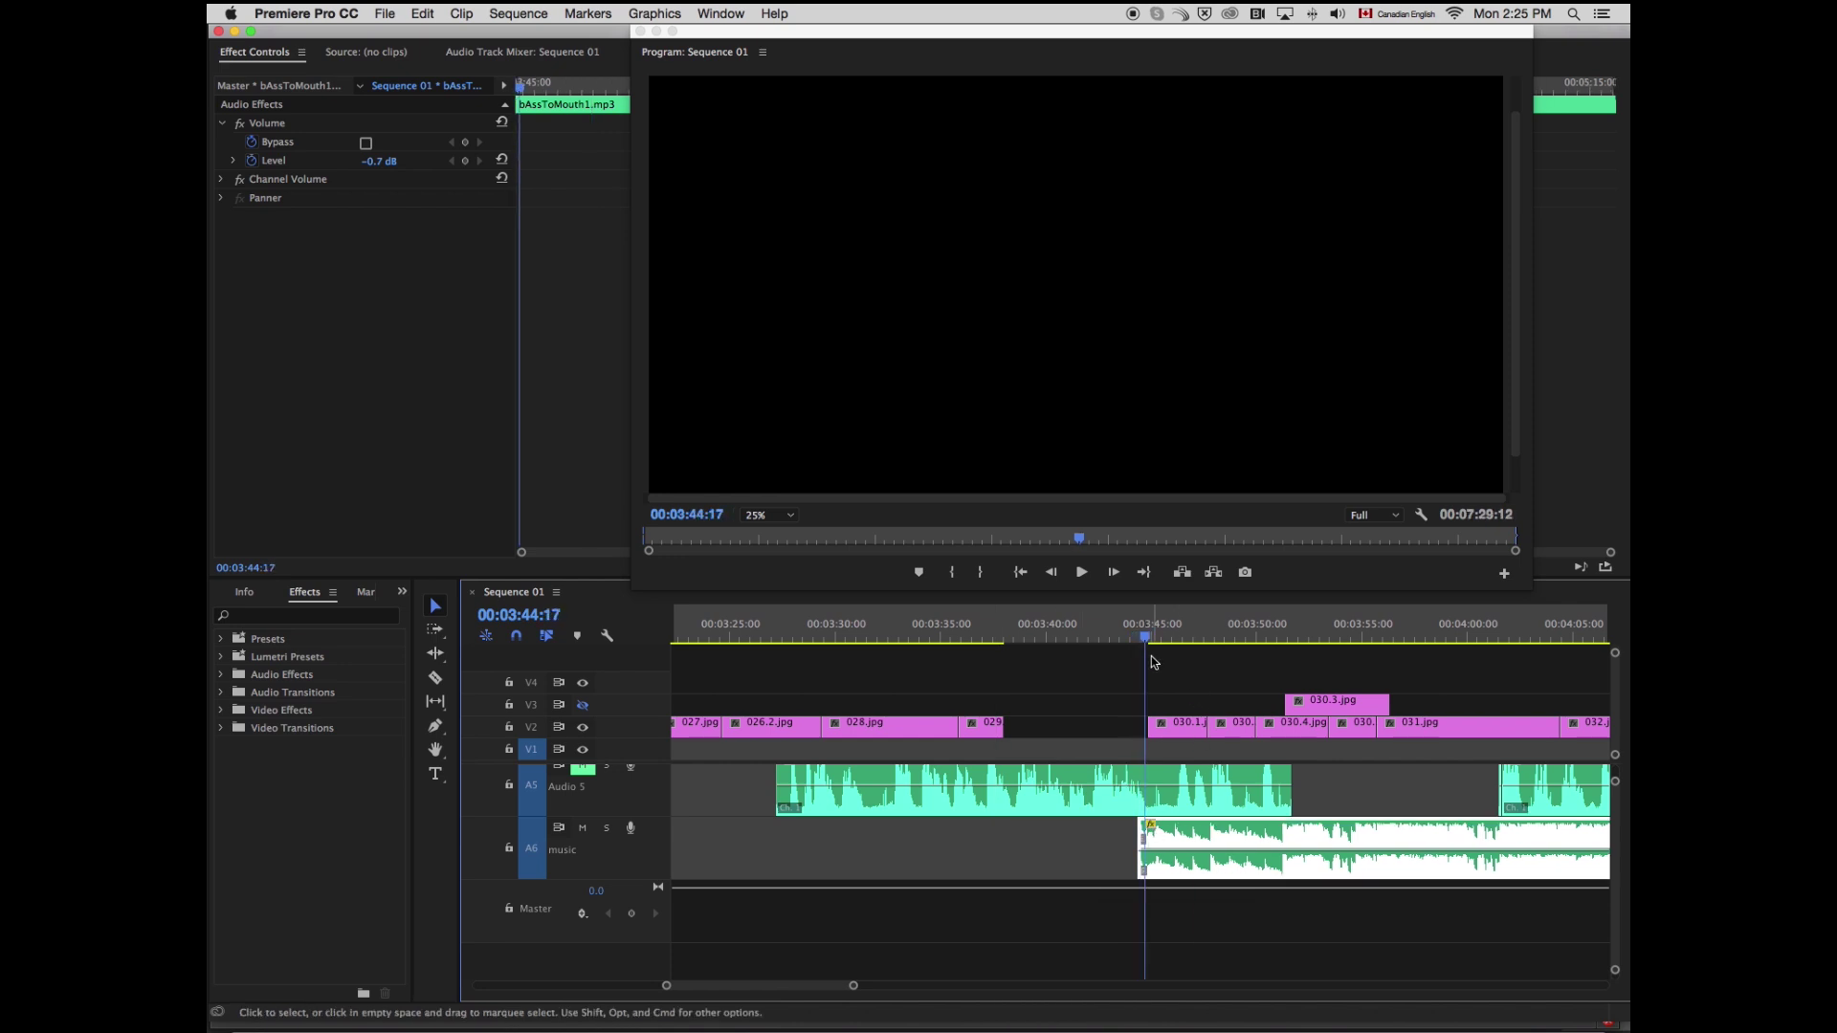
key("Right")
key("Right")
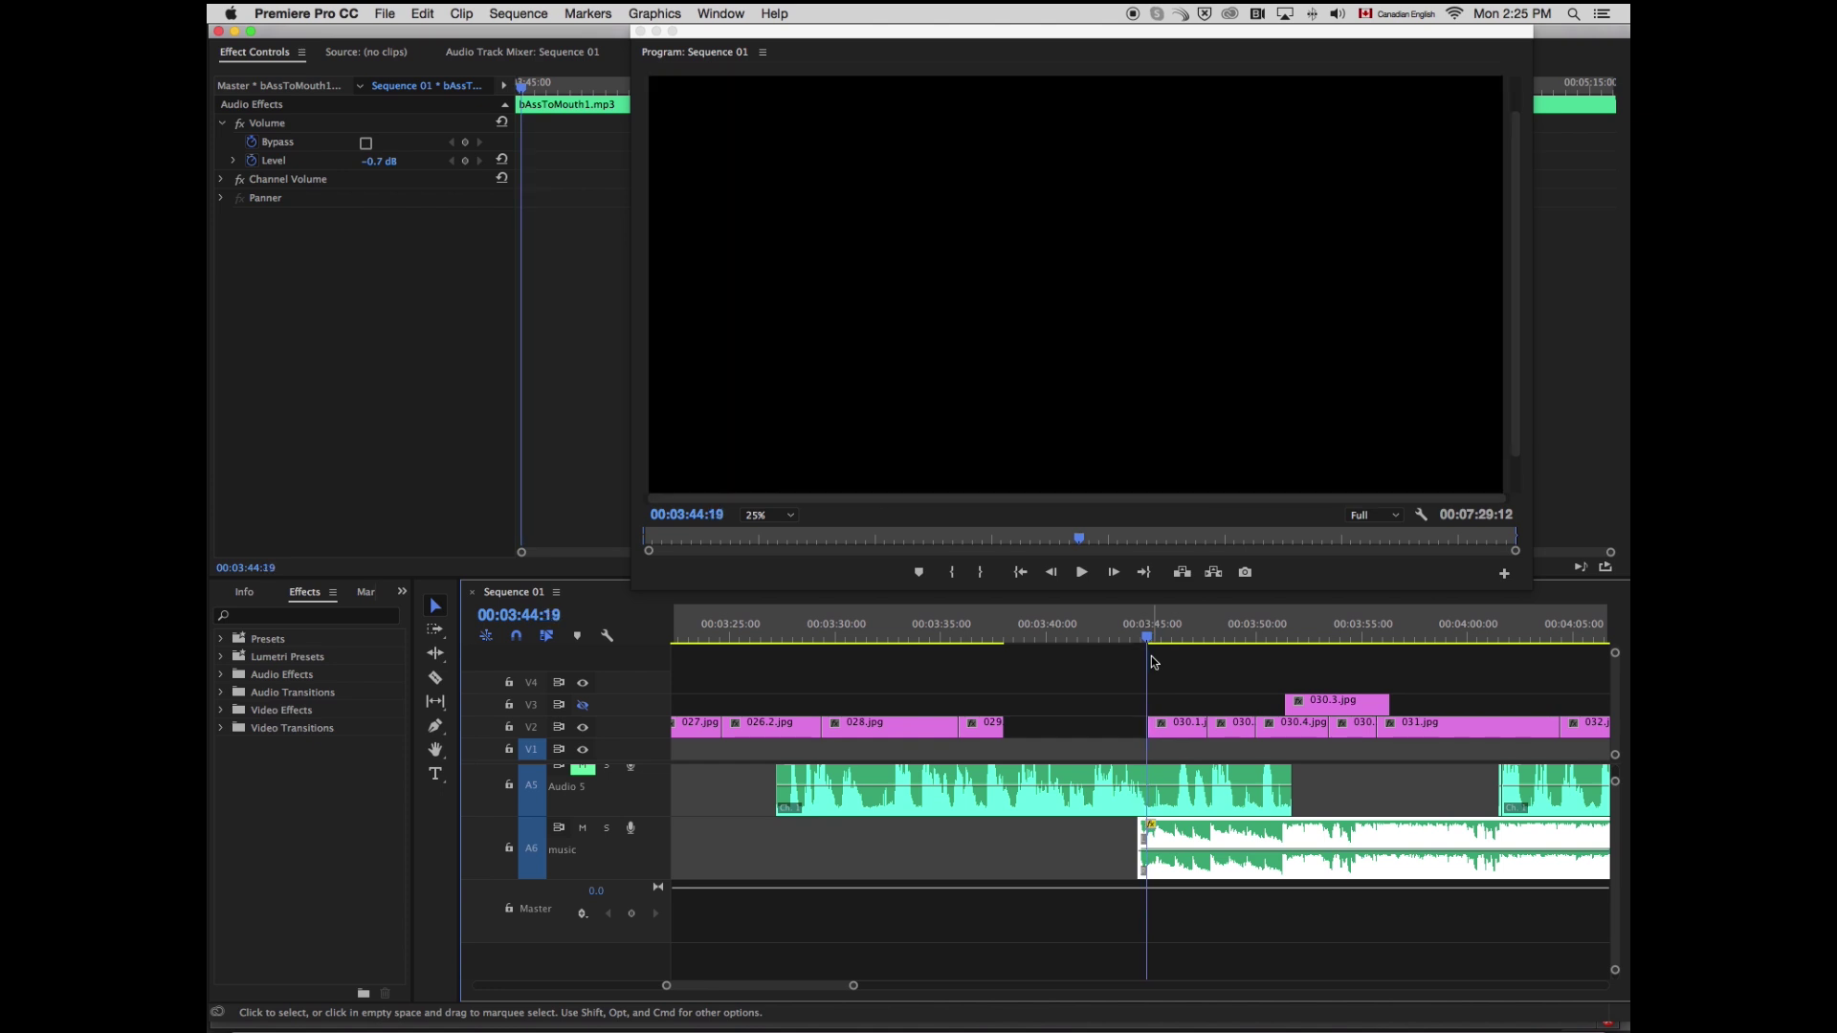
key("Right")
left_click_drag(1217, 869, 1229, 870)
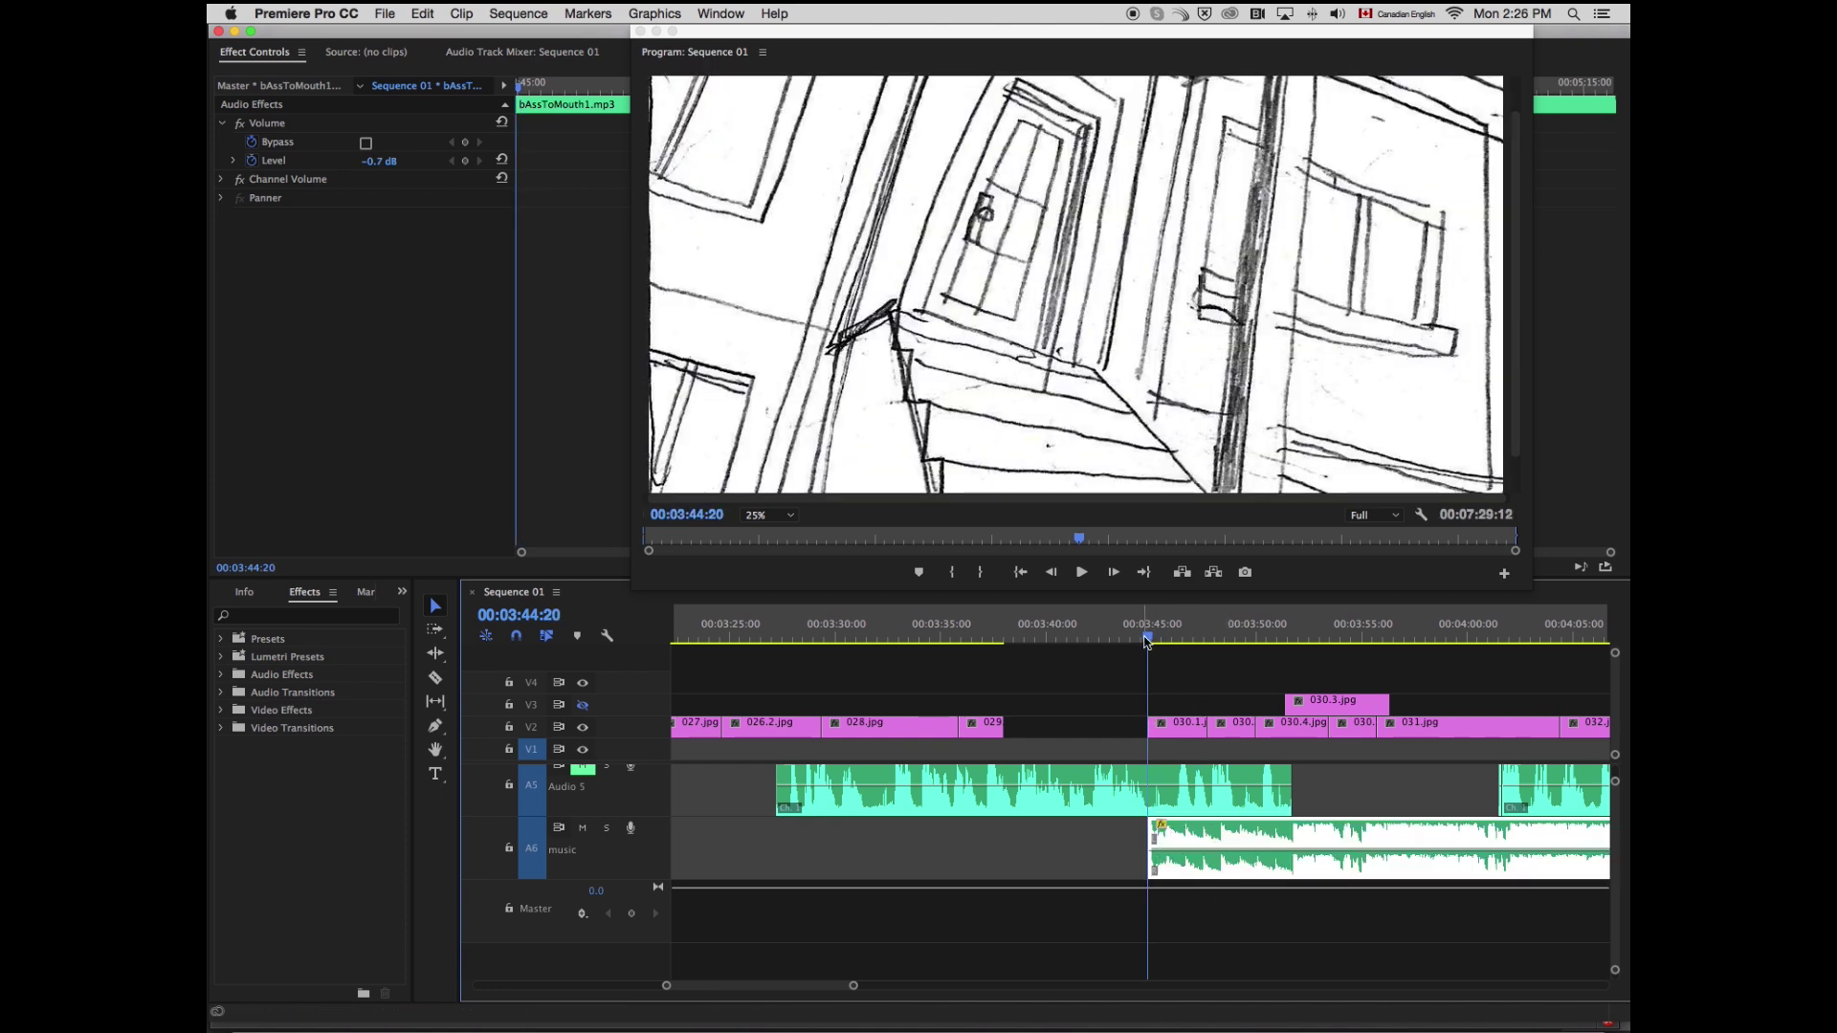
left_click_drag(1147, 641, 1135, 641)
left_click_drag(1150, 829, 1005, 829)
left_click_drag(1137, 641, 977, 641)
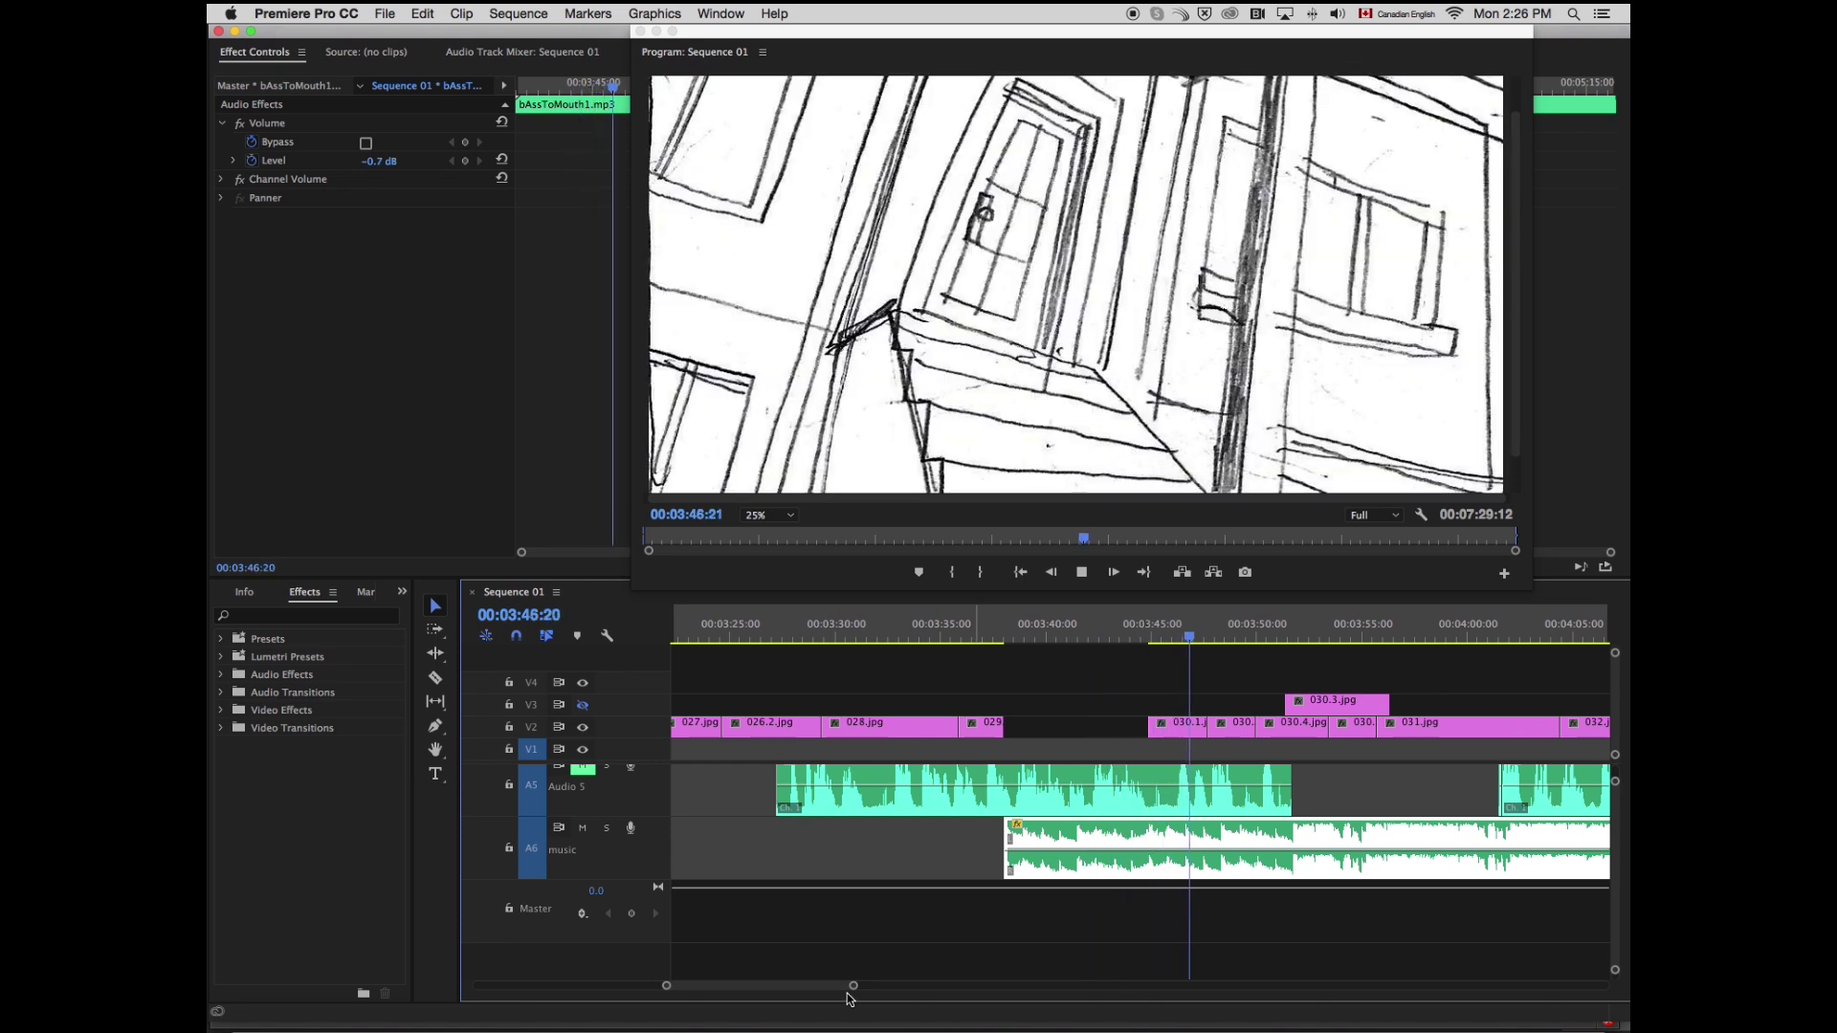
Step: Zoom the timeline out and drag the floating Program monitor's corner to make it larger
left_click_drag(854, 986, 961, 983)
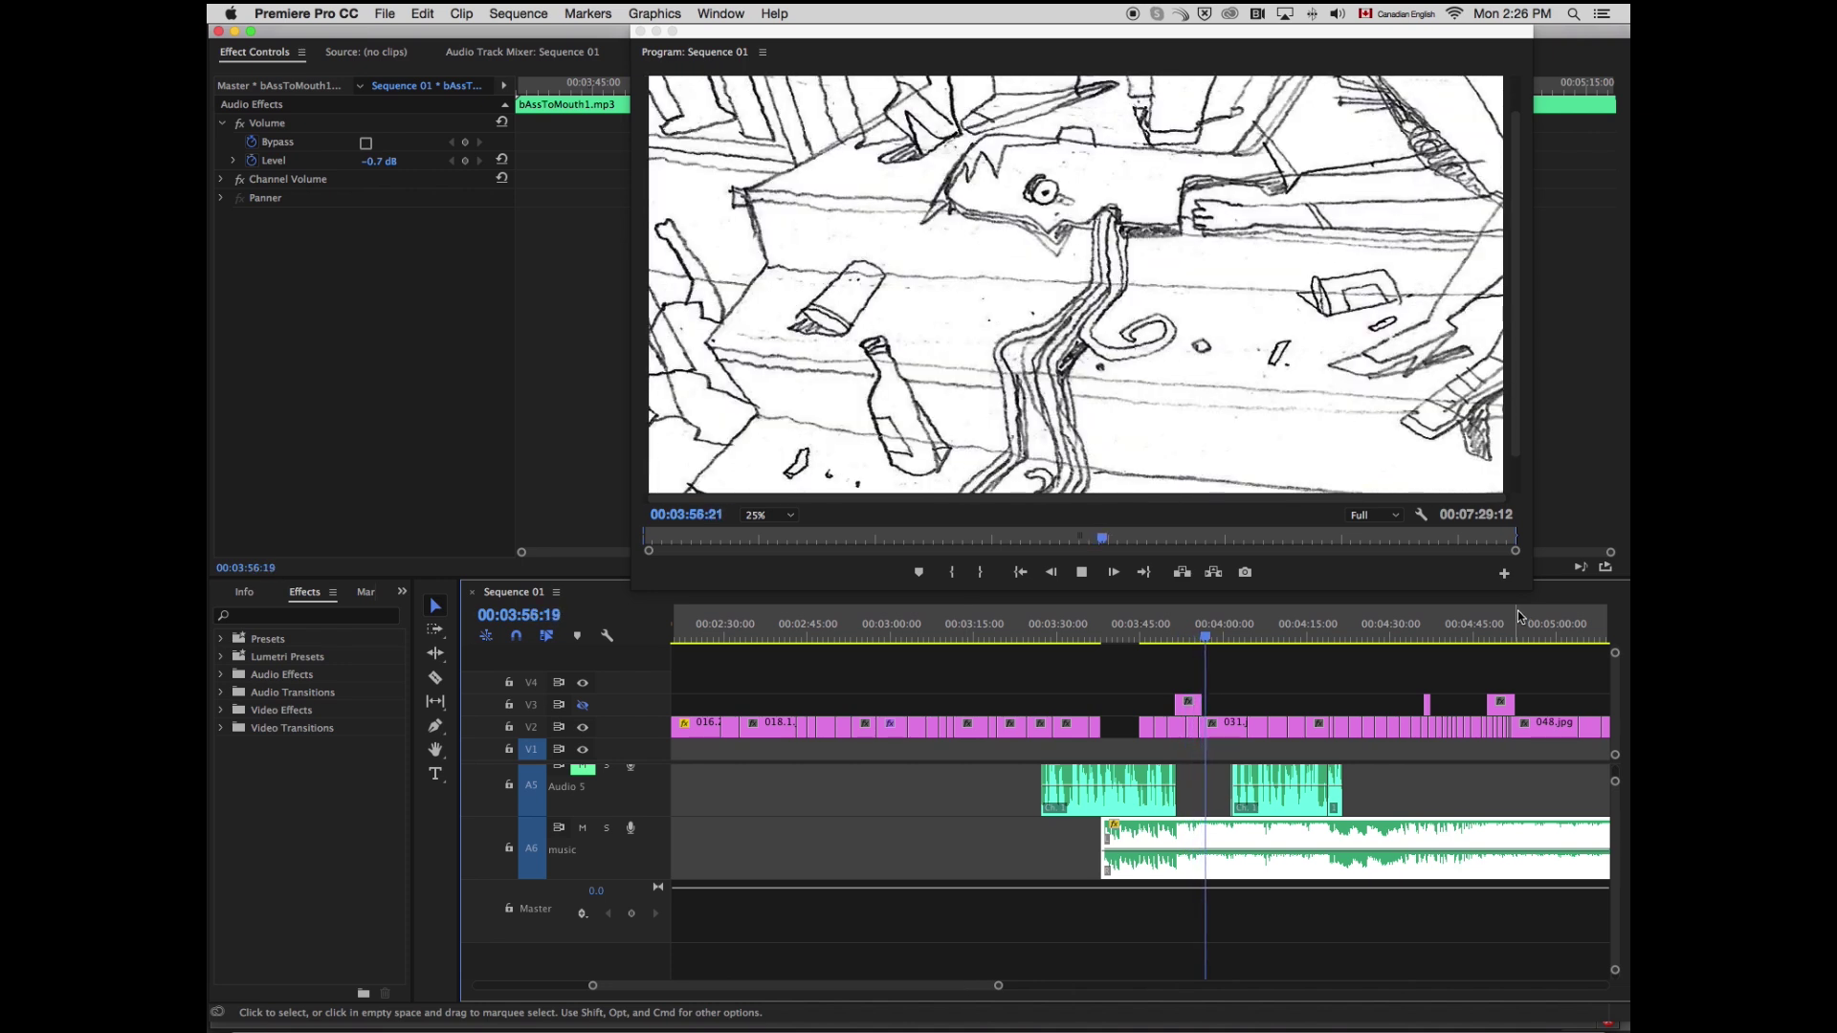
left_click_drag(1535, 591, 1563, 616)
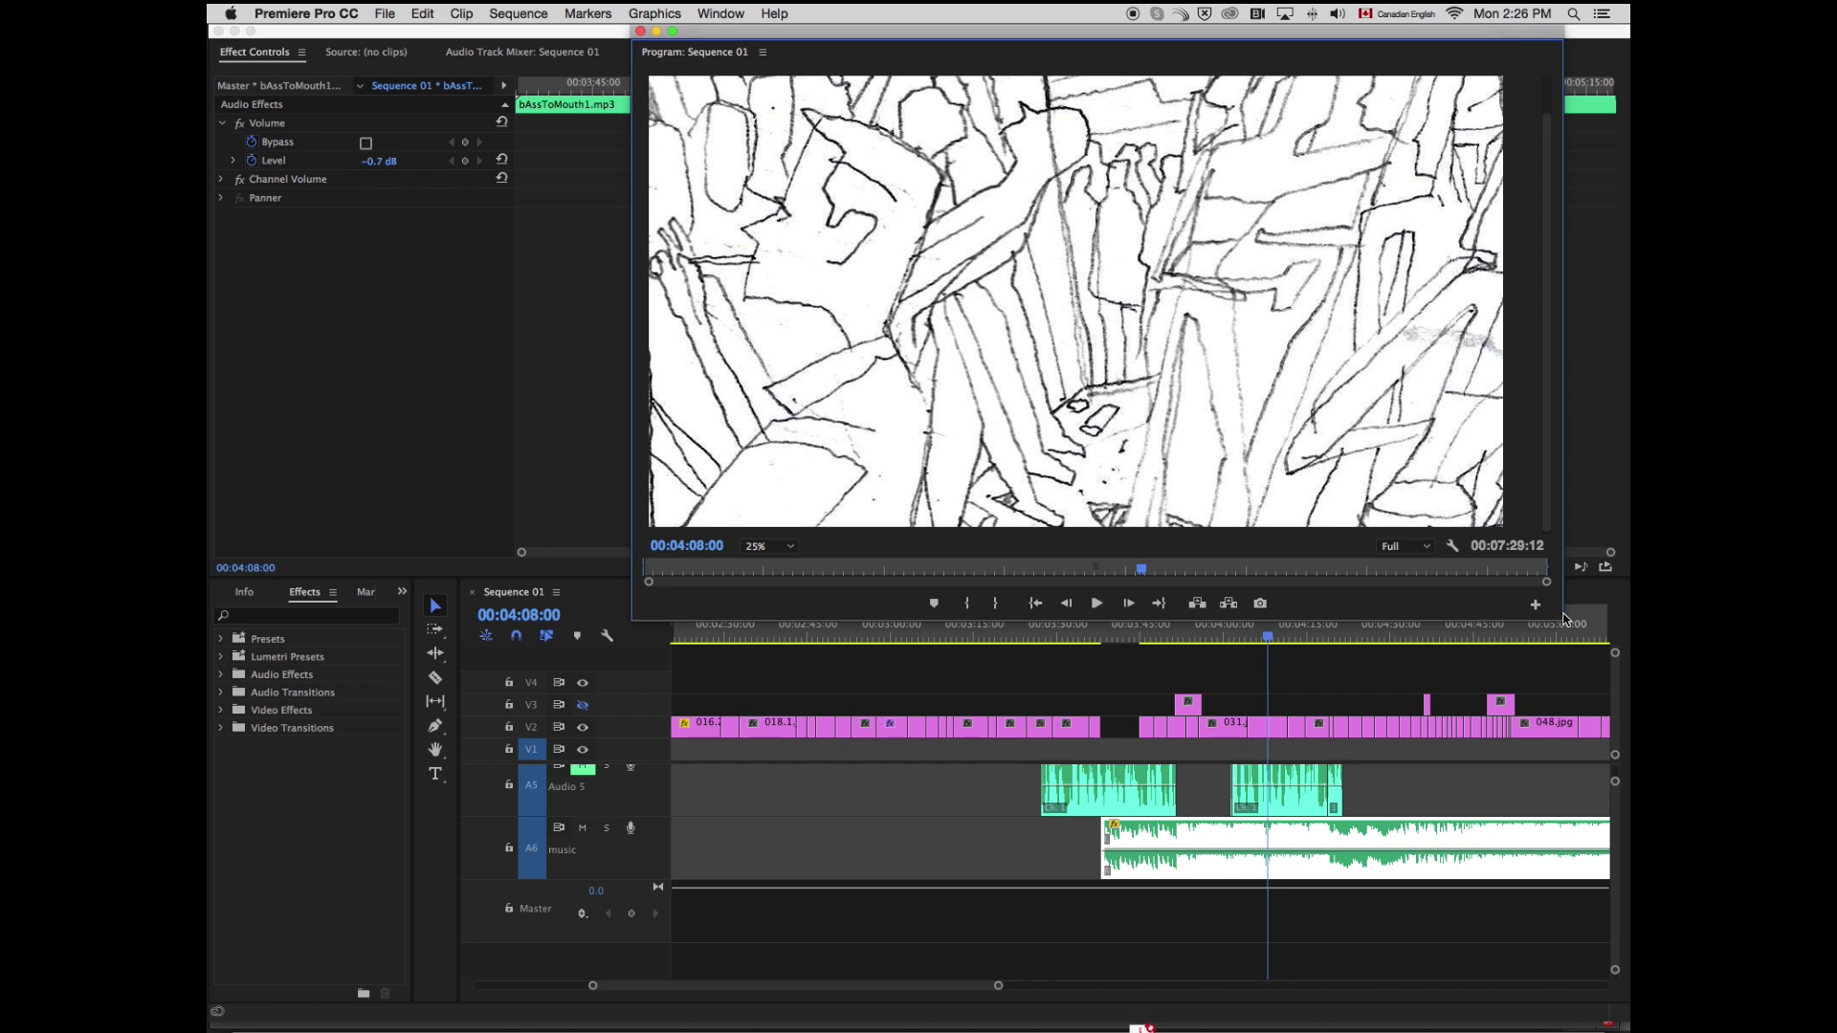
Step: Confirm an Audio Gain adjustment on the clip near 00:04:08
right_click(1305, 777)
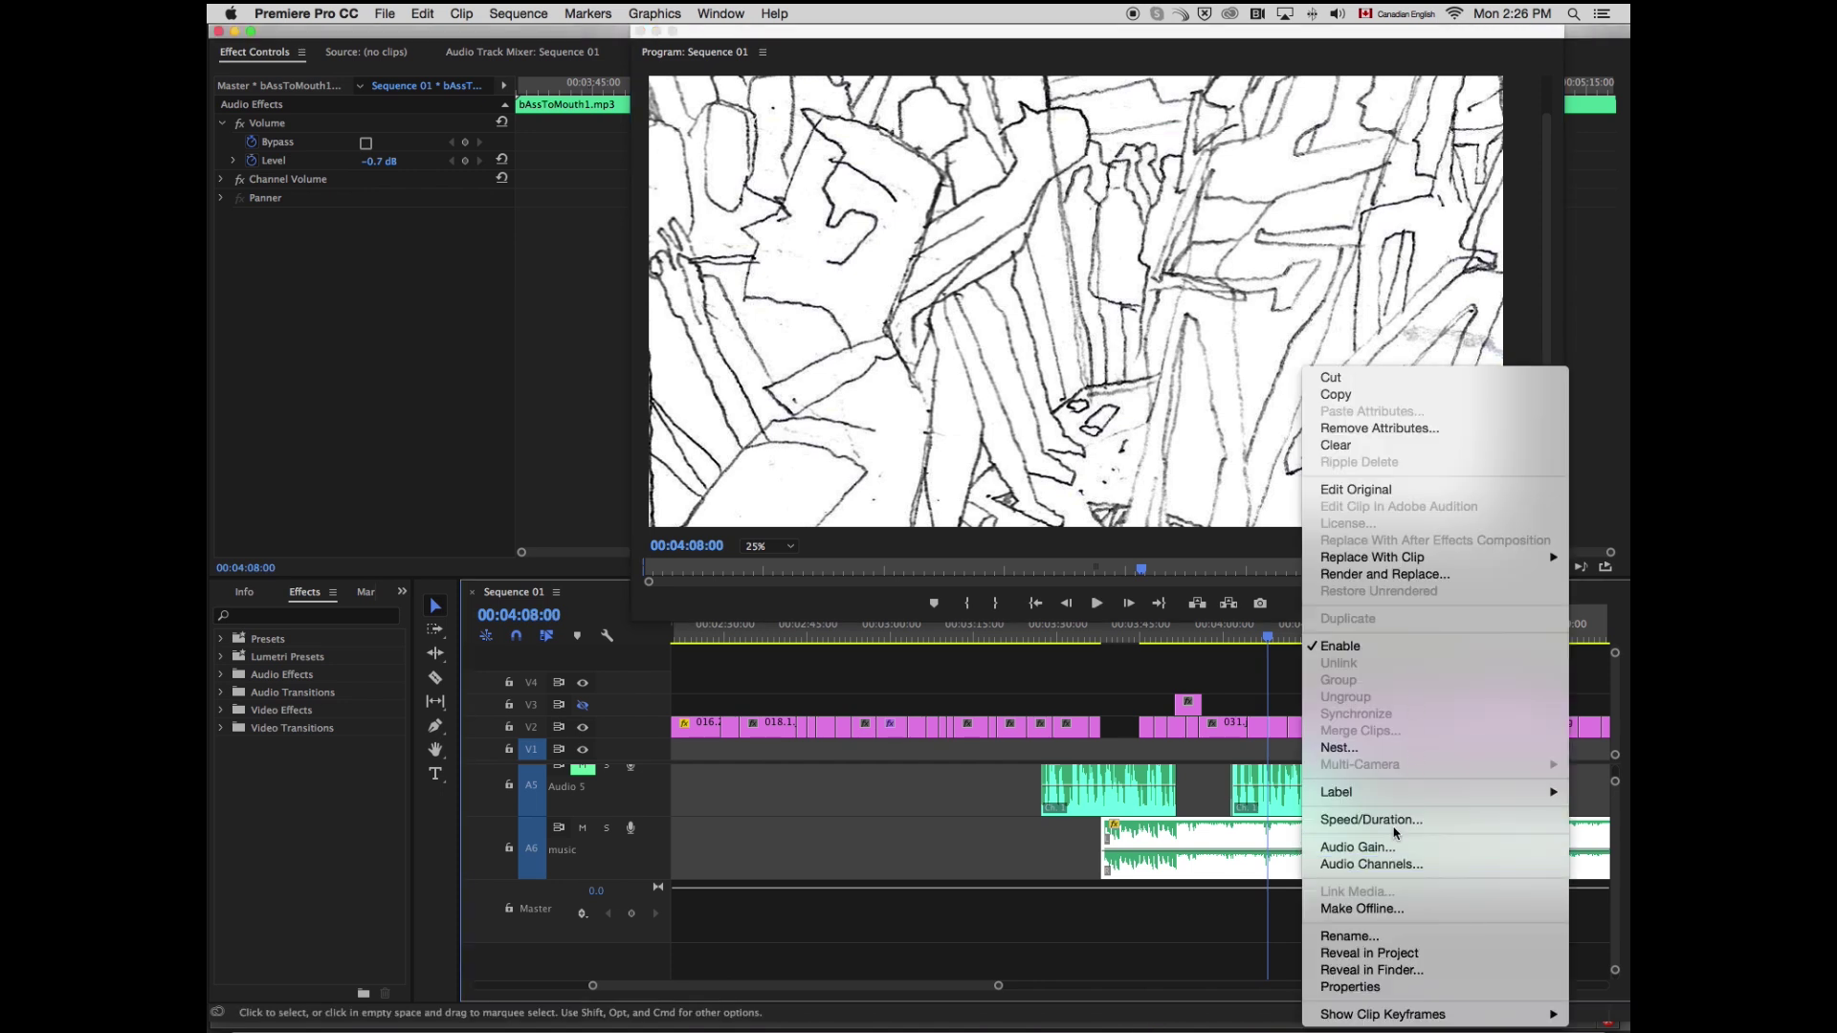
left_click(1392, 846)
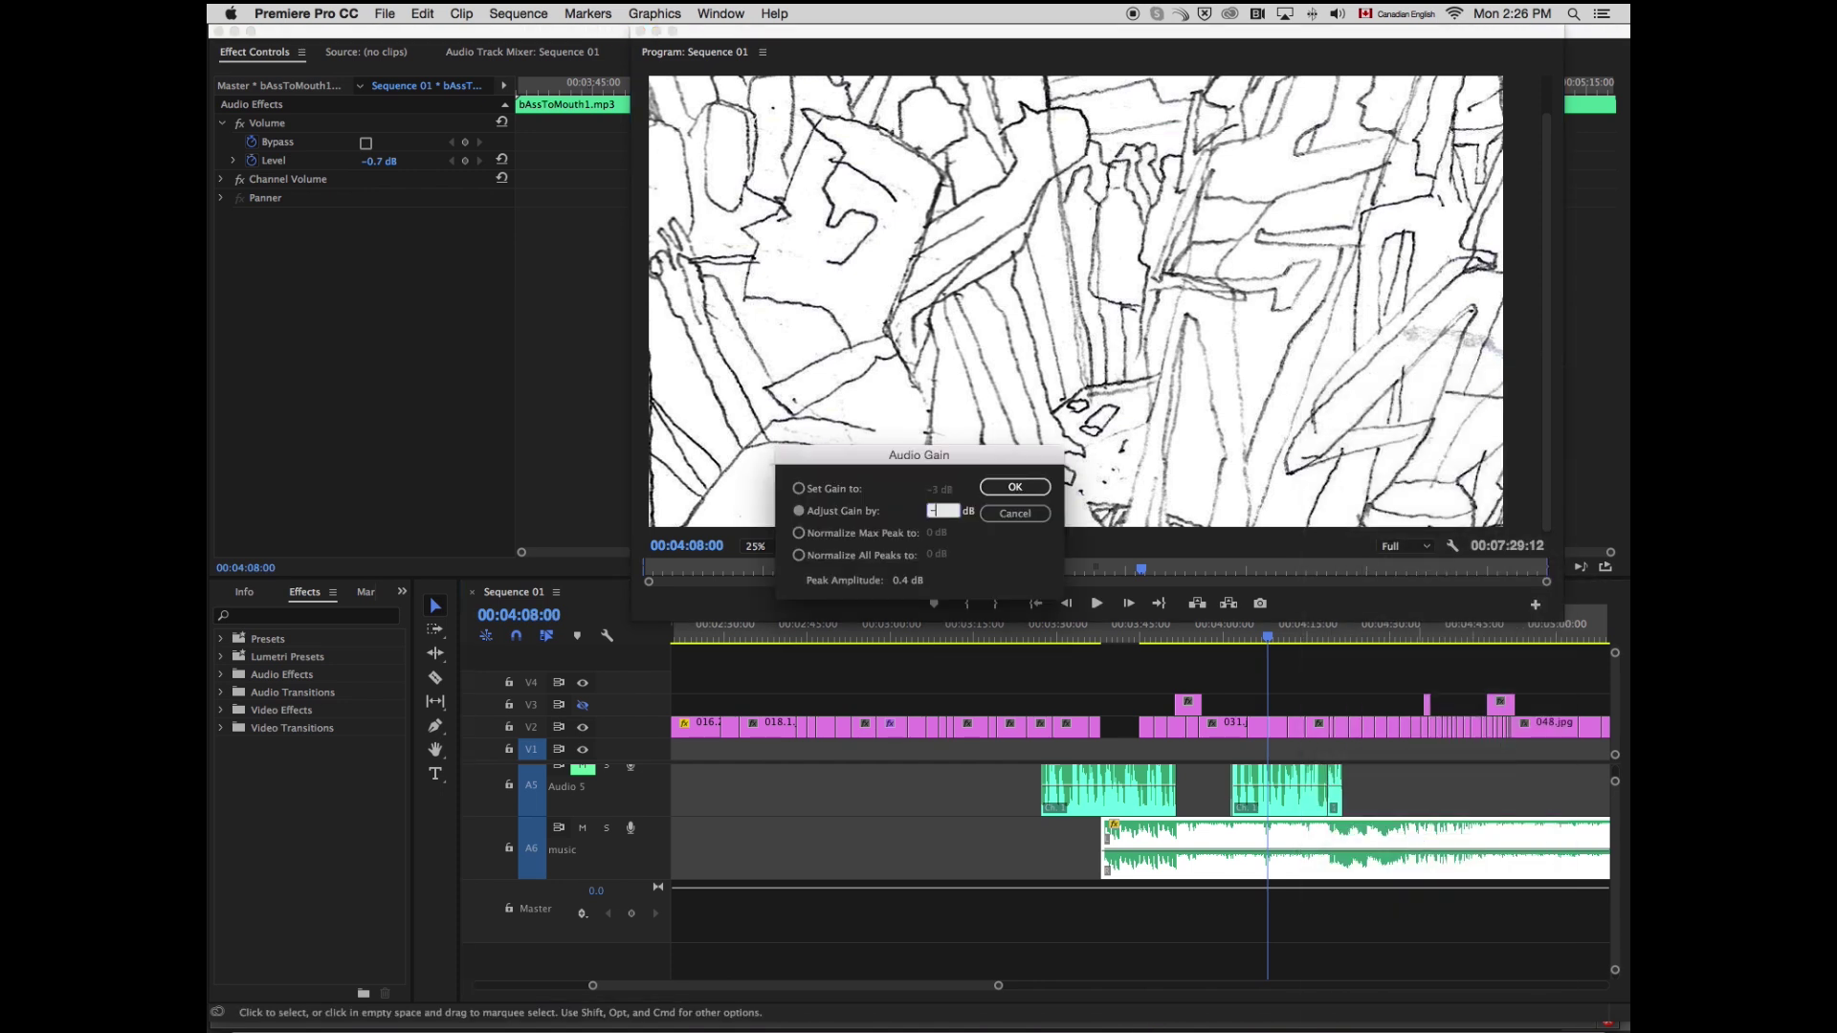
key("Return")
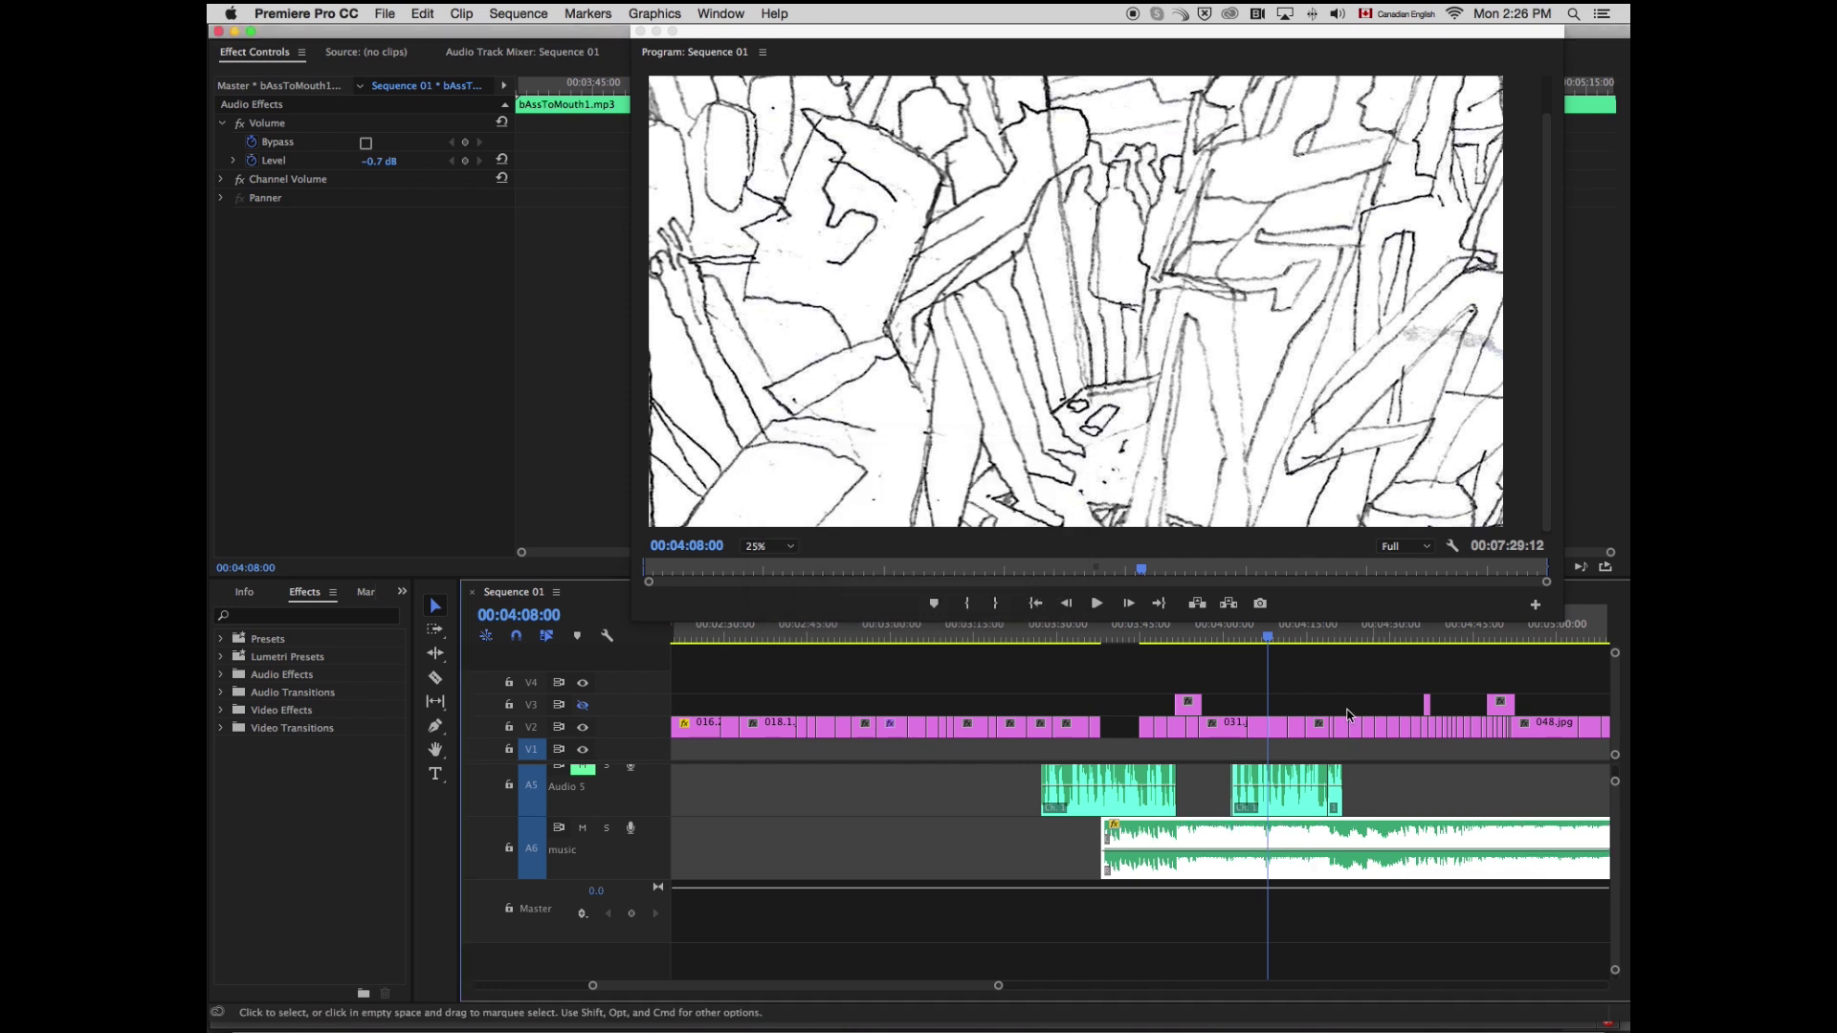
Step: Play back from about 00:03:37 to review the stills over the music
left_click_drag(1268, 633, 1106, 664)
key("space")
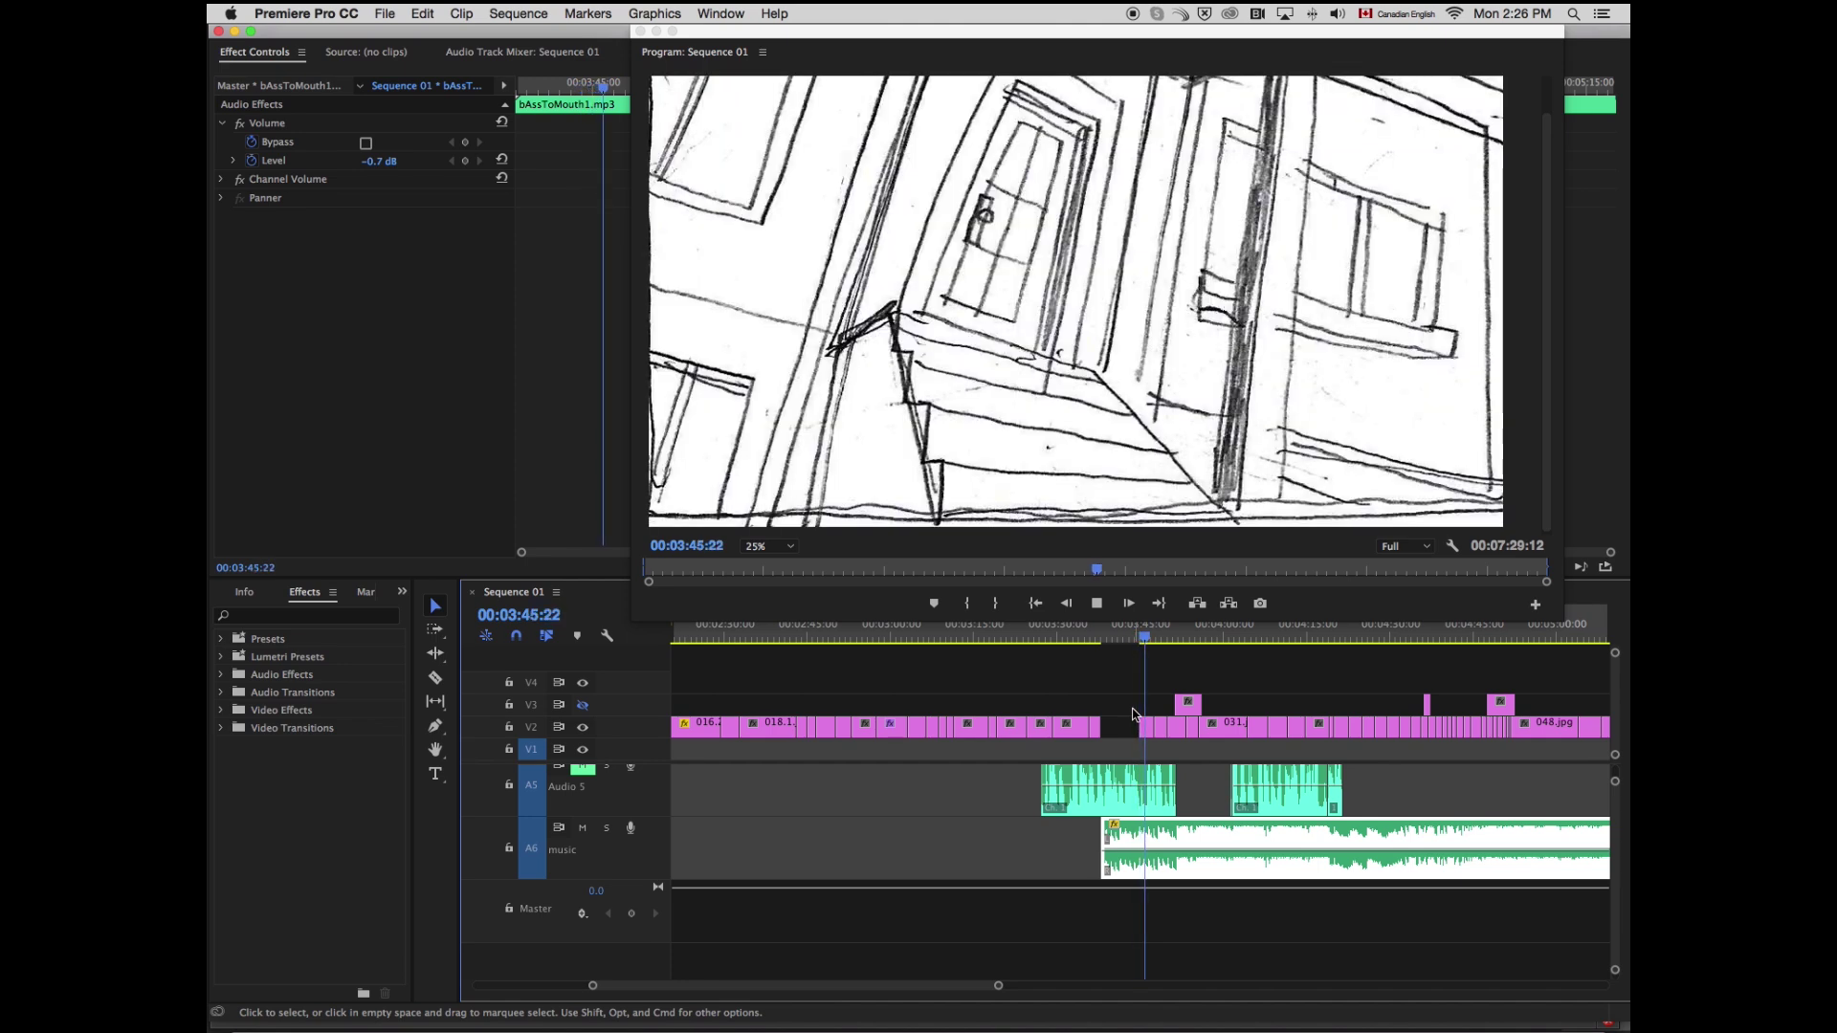
key("space")
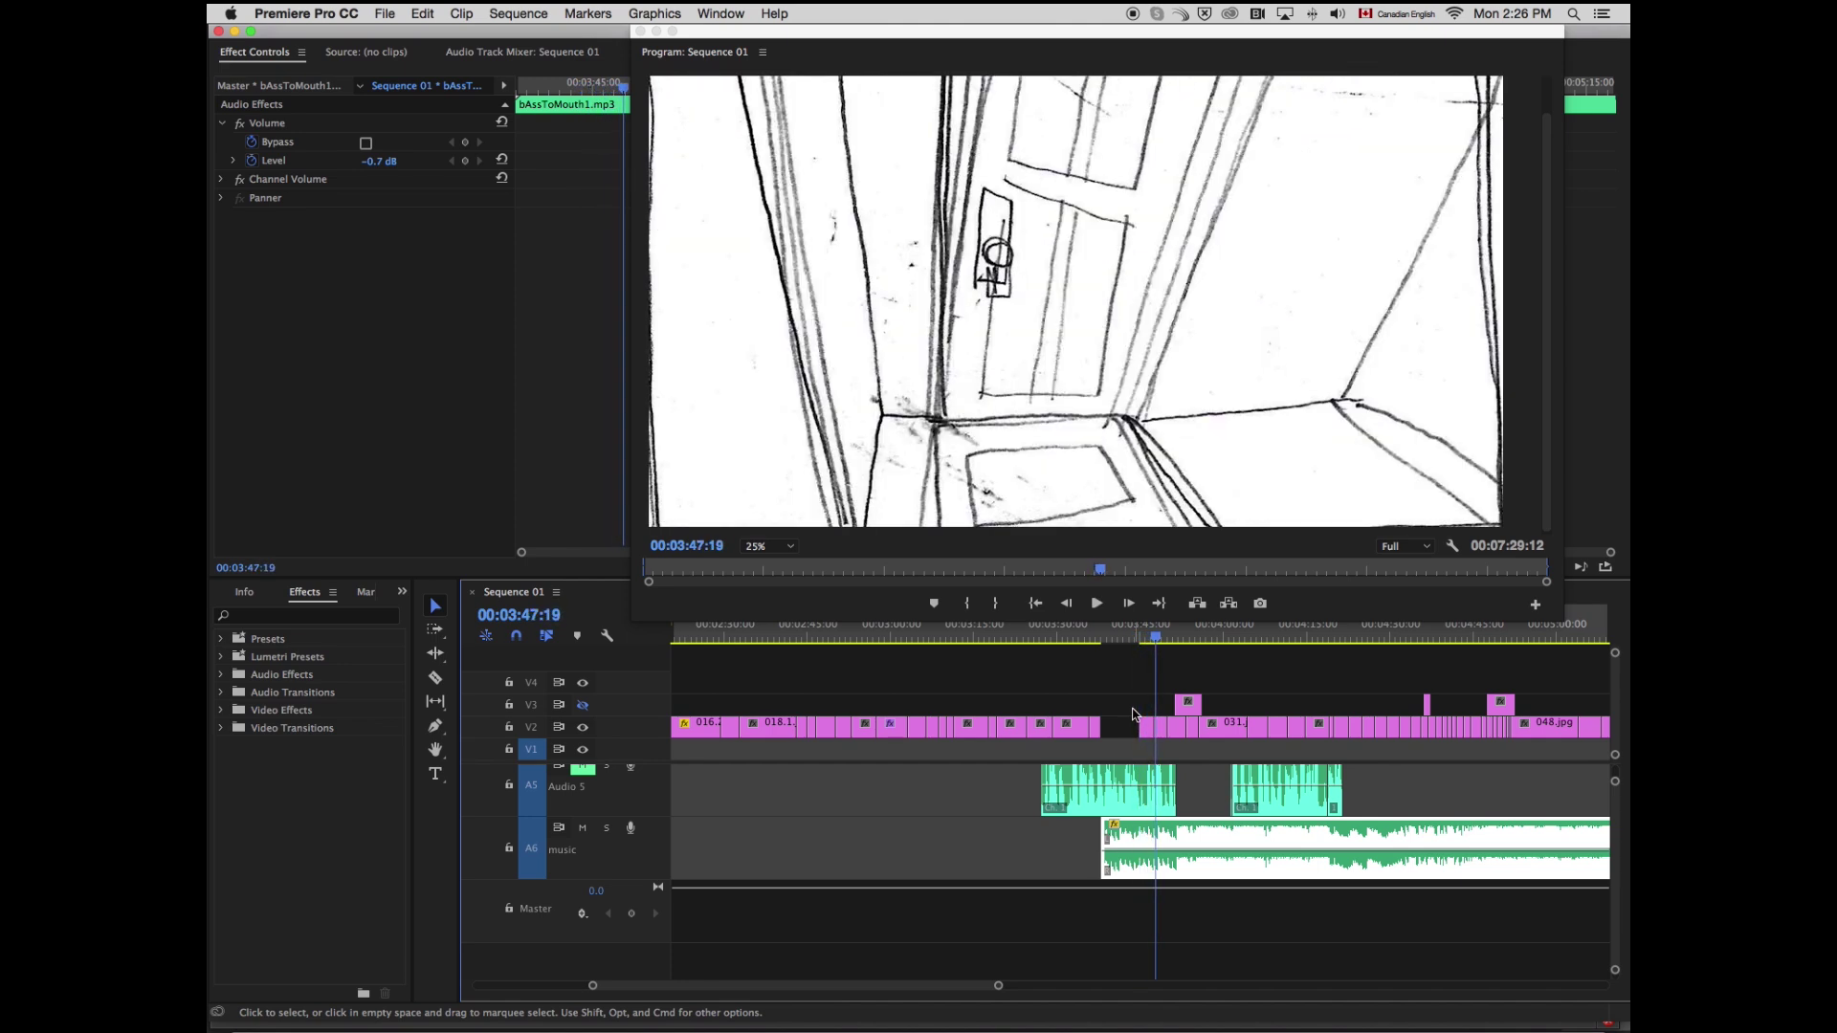
key("=")
key("=")
key("=")
key("=")
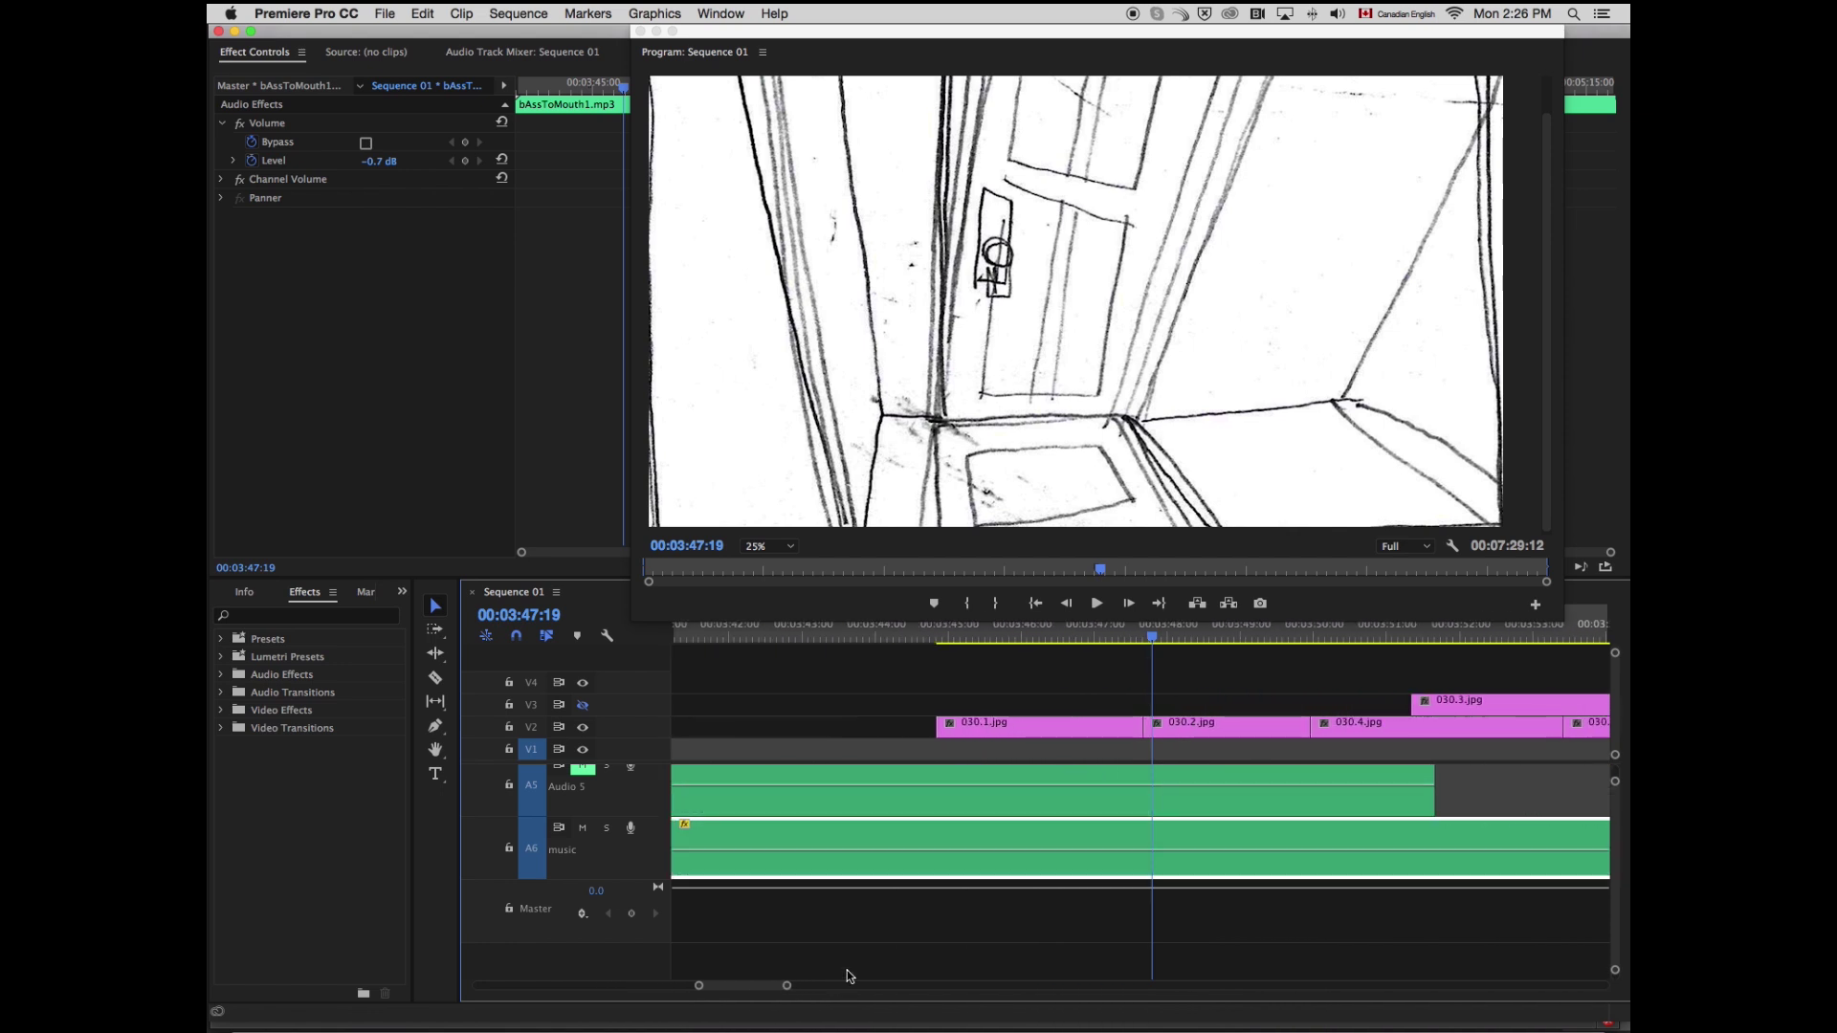
left_click_drag(1150, 638, 1046, 637)
key("space")
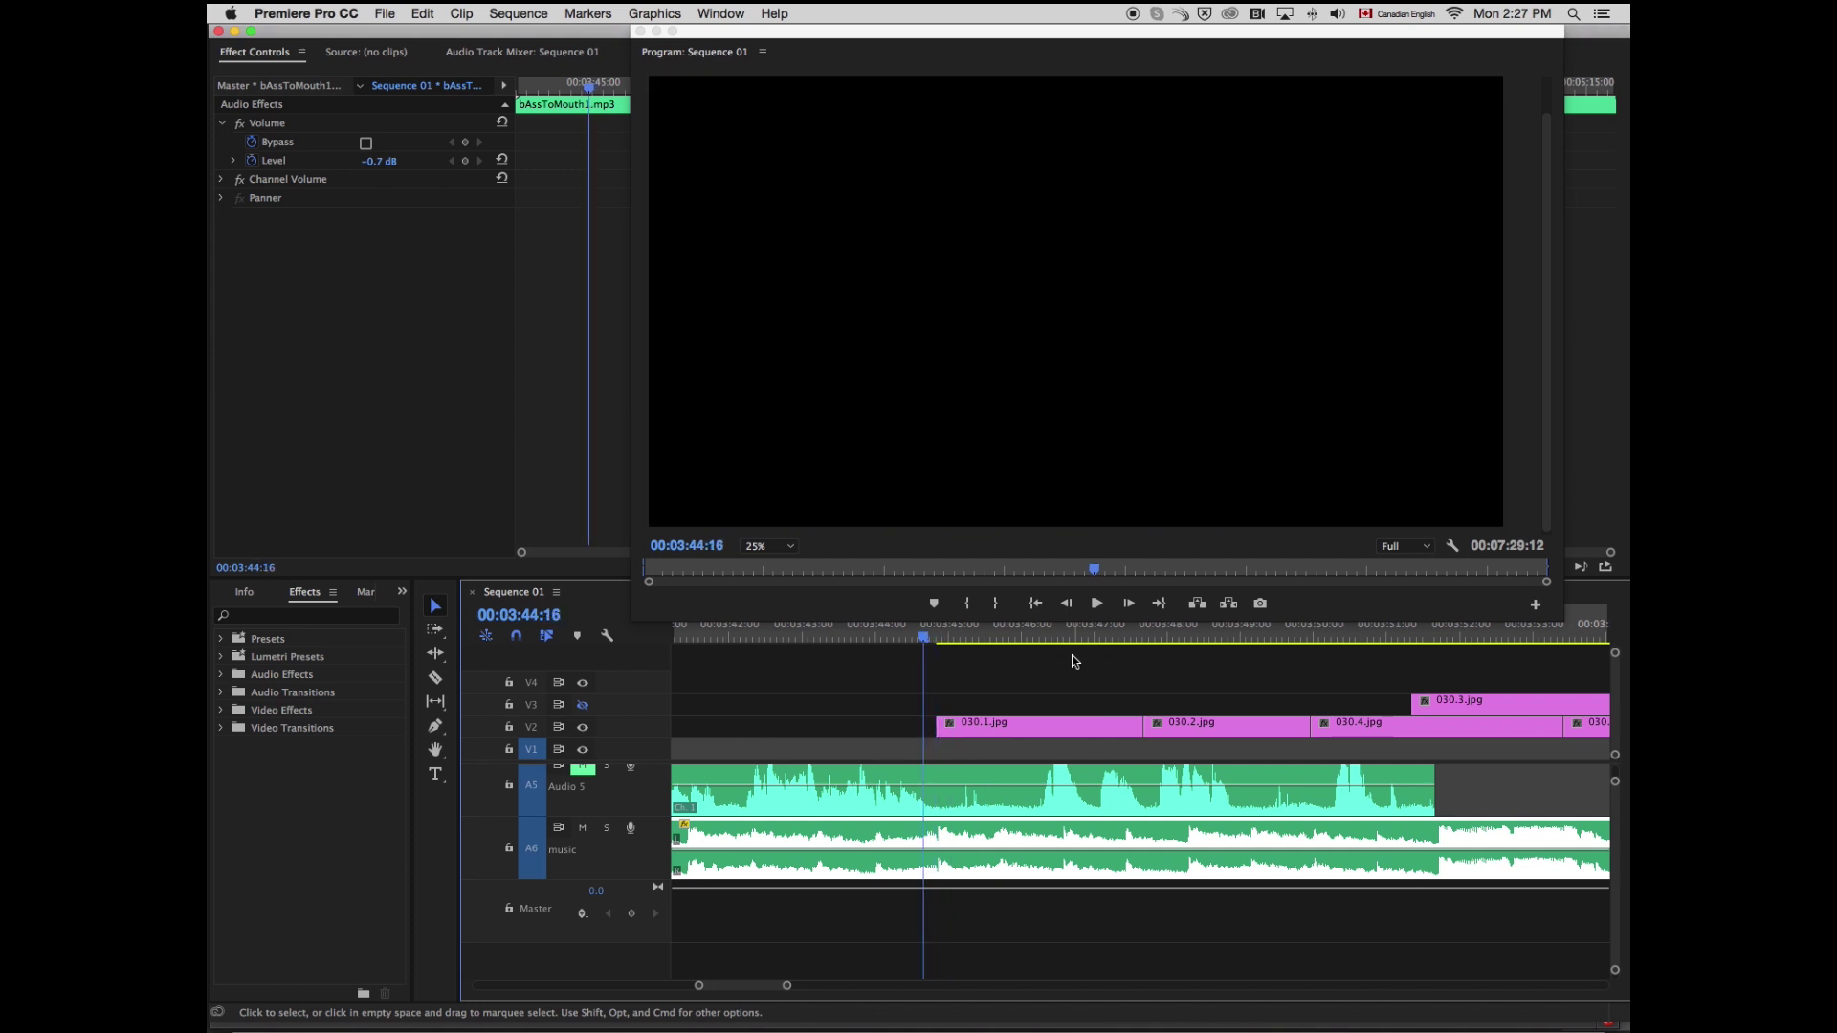
key("space")
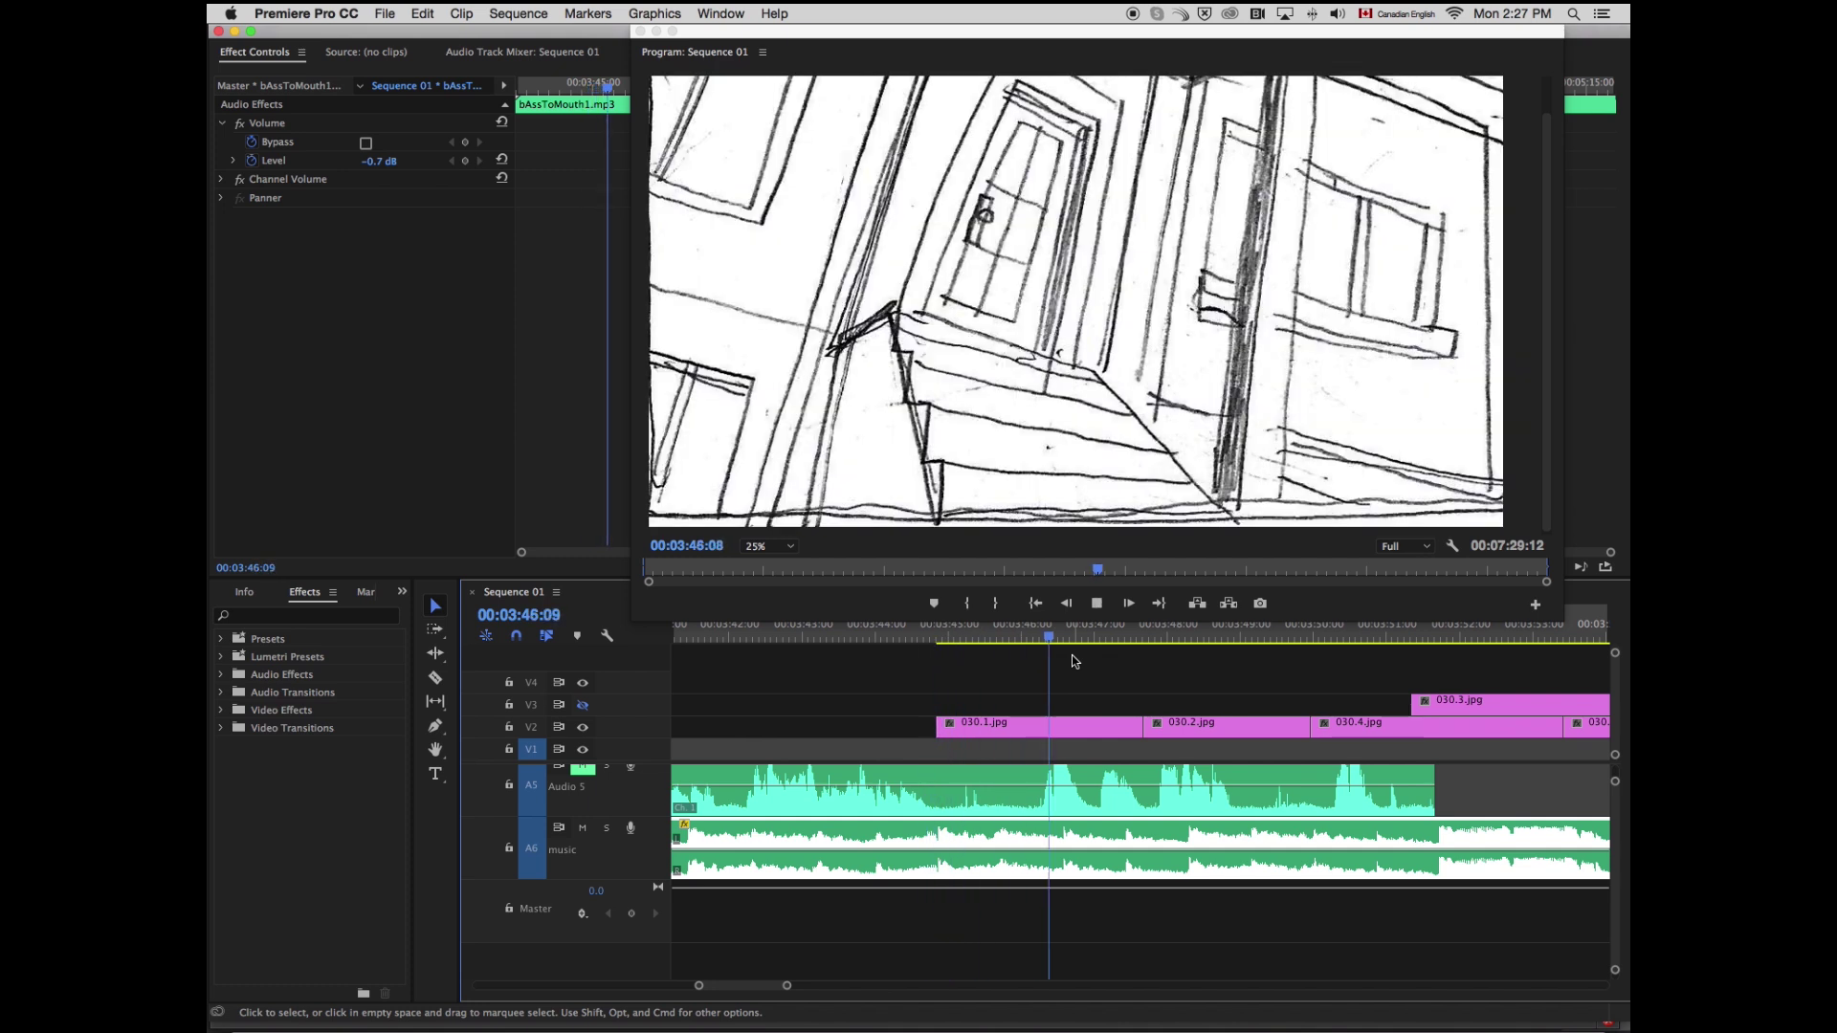
key("space")
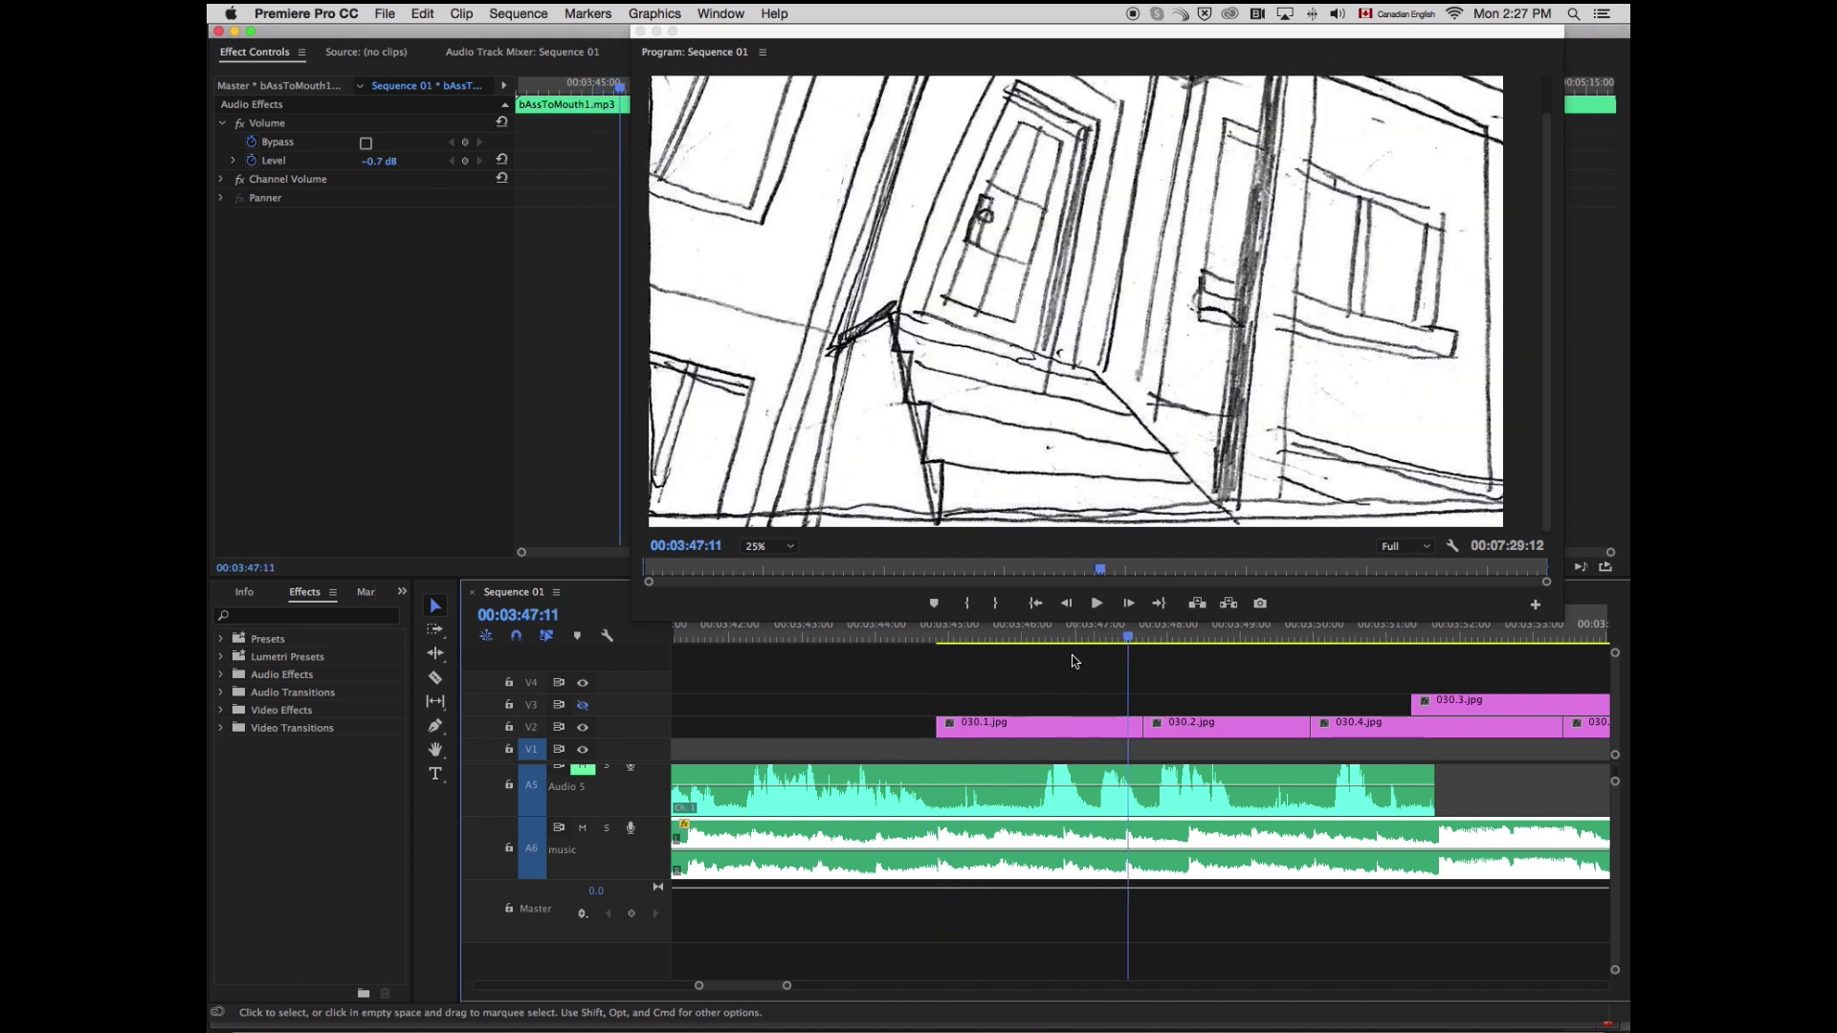
key("Left")
key("Left")
key("Left")
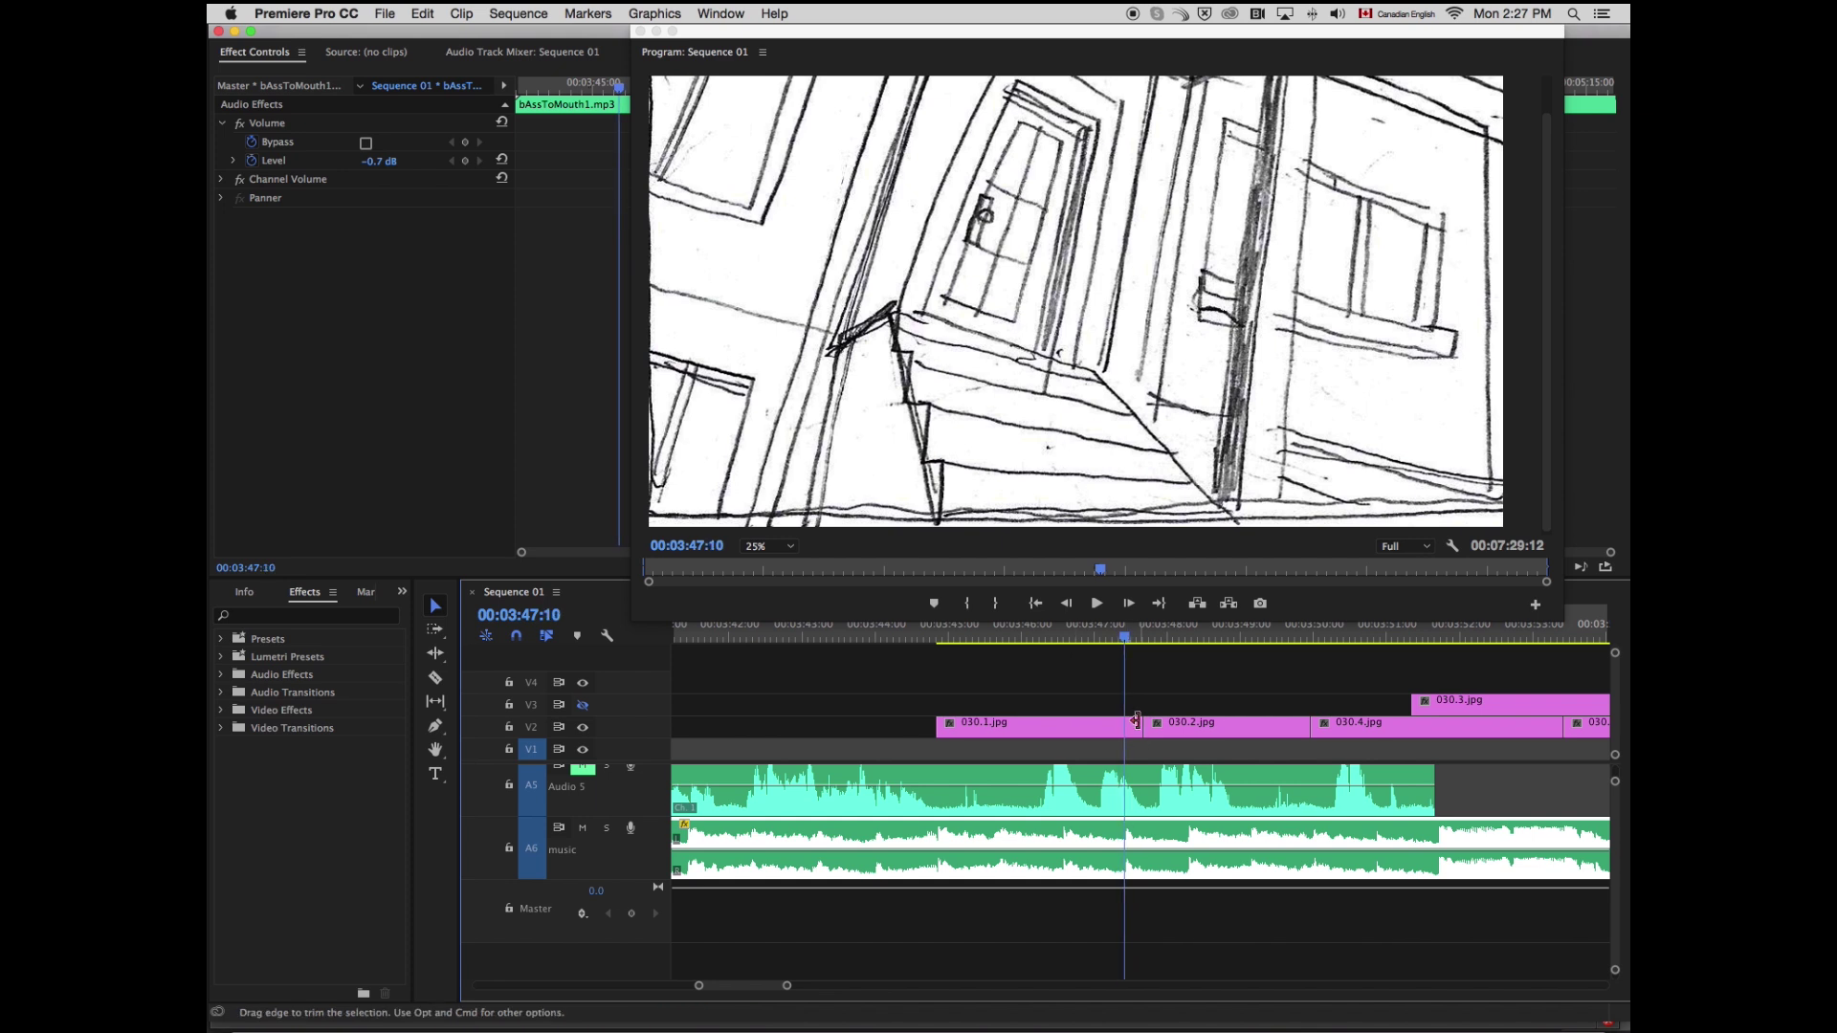
left_click(1142, 711)
key("Left")
left_click_drag(787, 986, 807, 986)
left_click(1014, 633)
key("space")
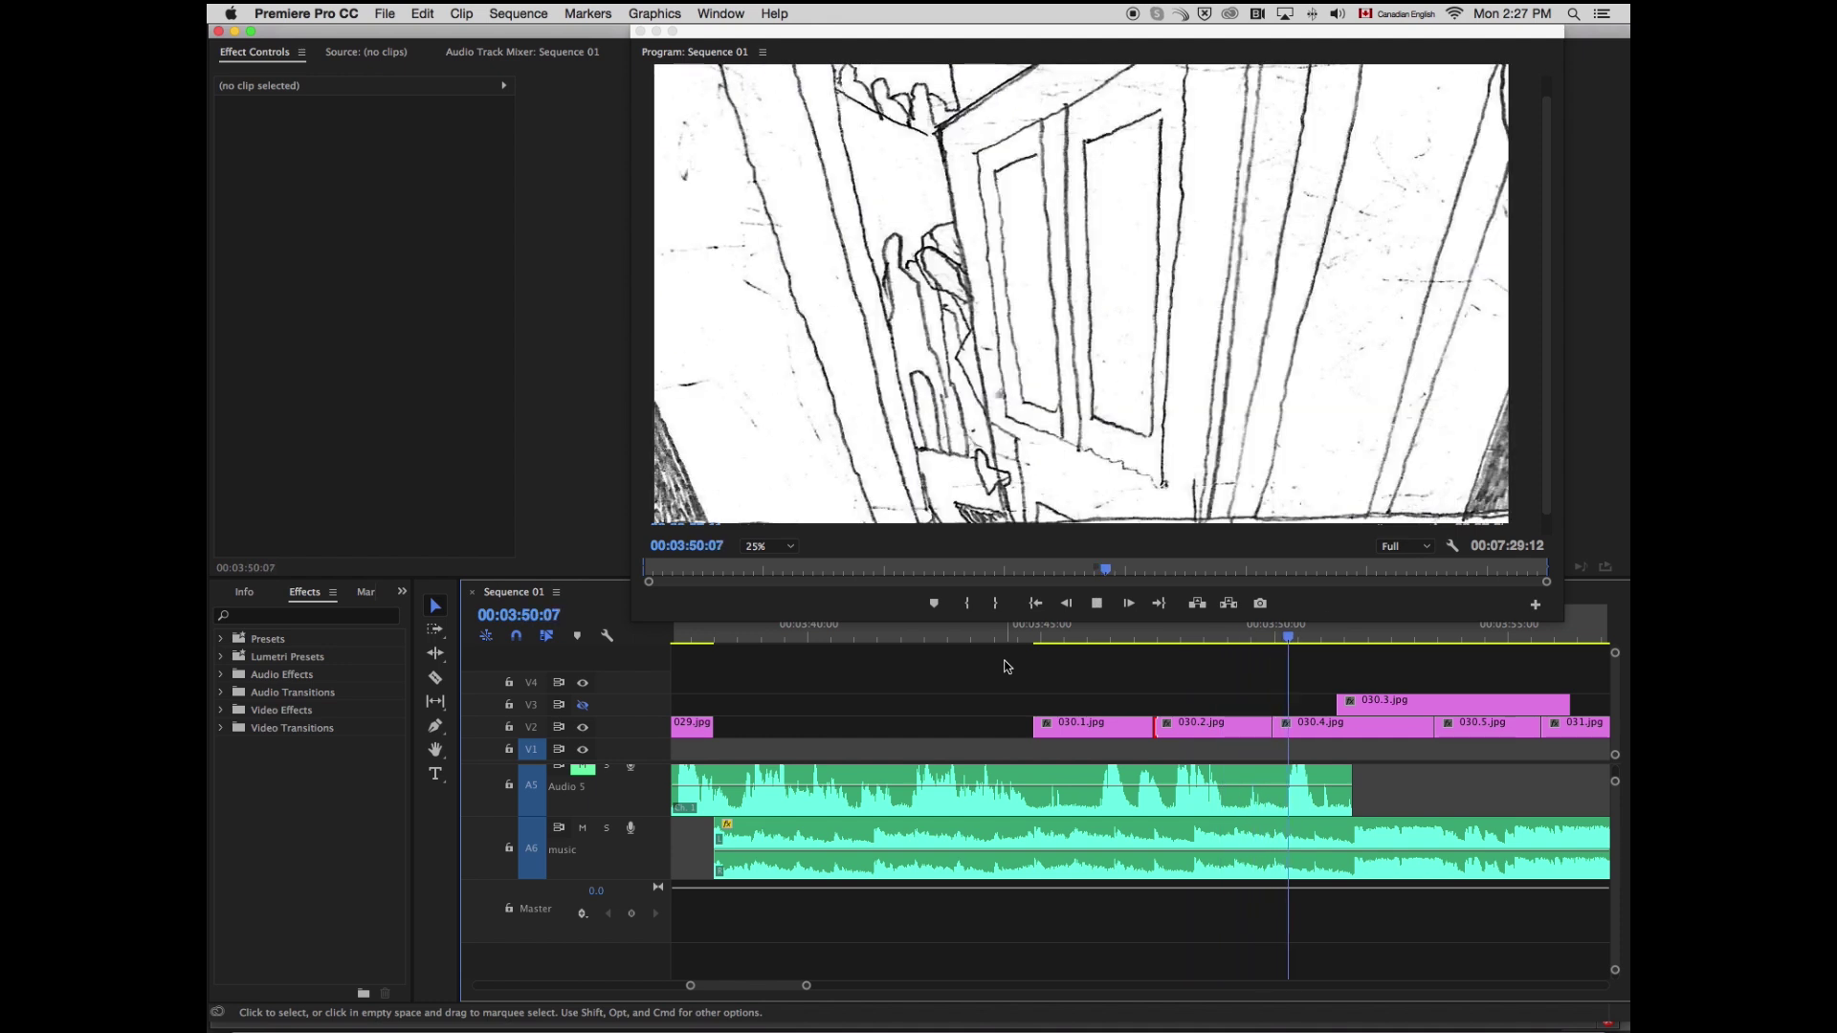
left_click(1224, 632)
left_click_drag(1258, 633, 1173, 646)
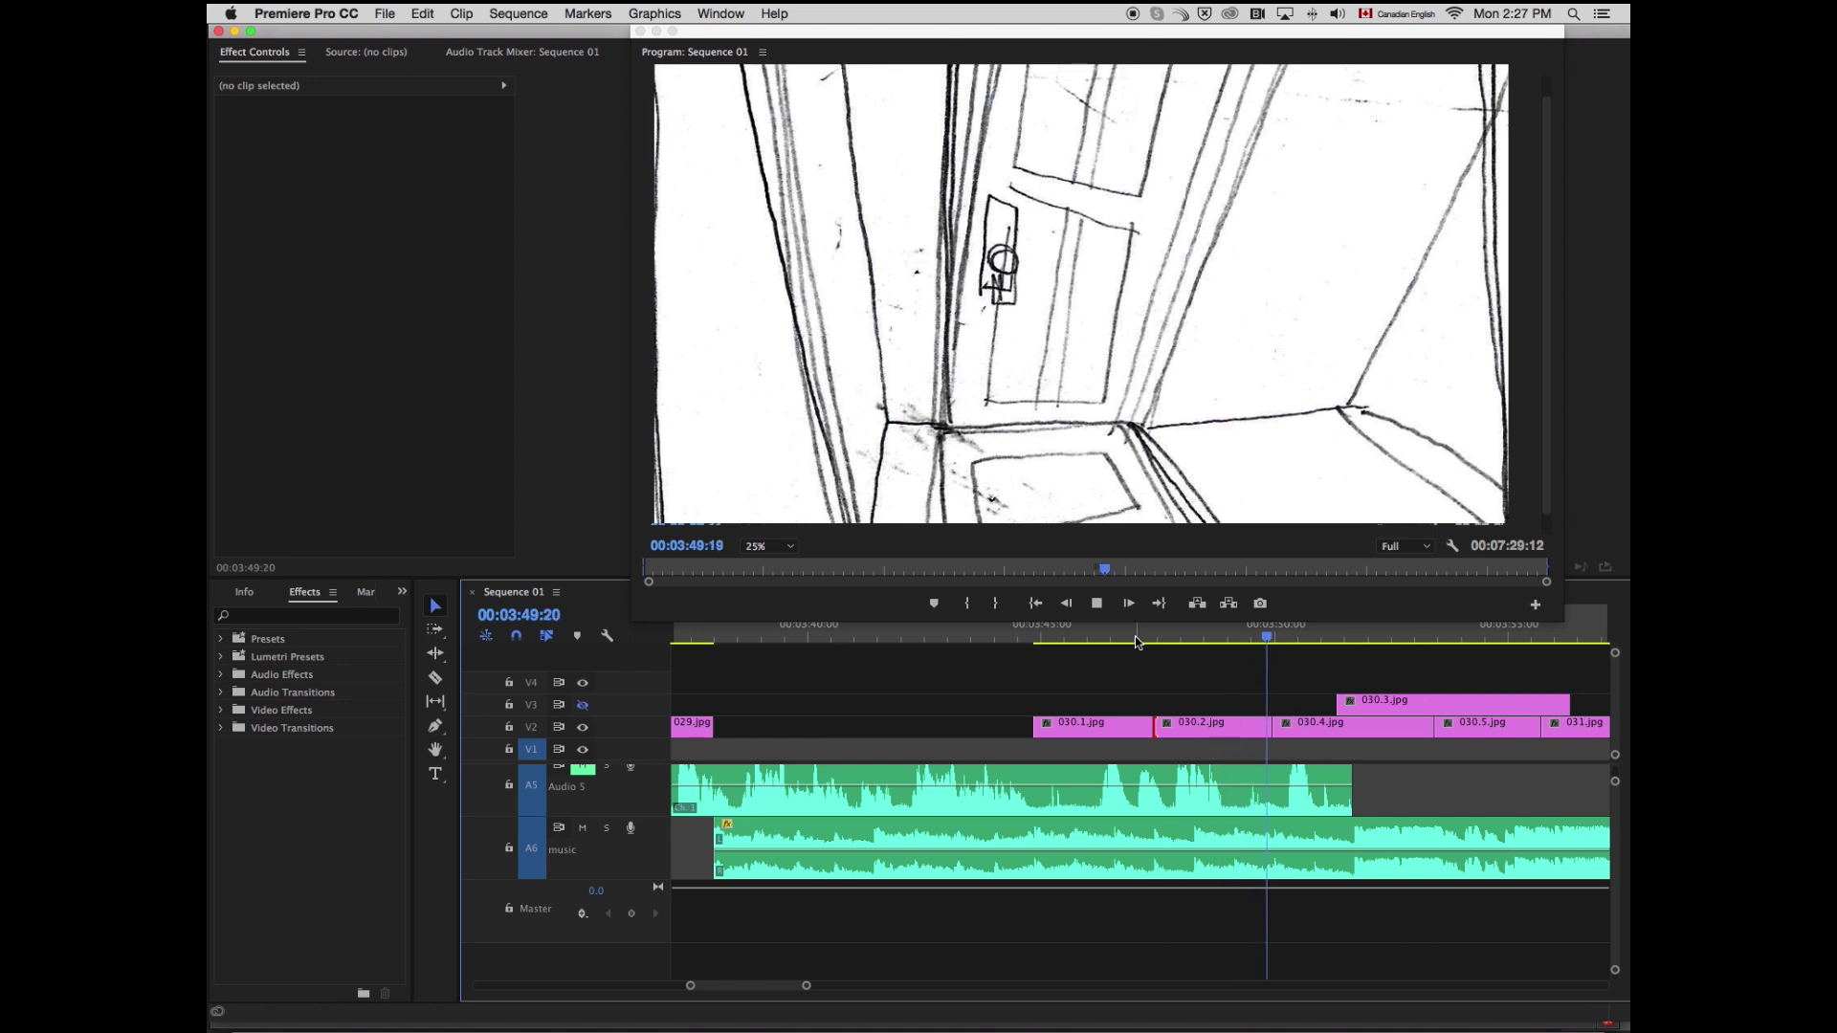
left_click(1256, 634)
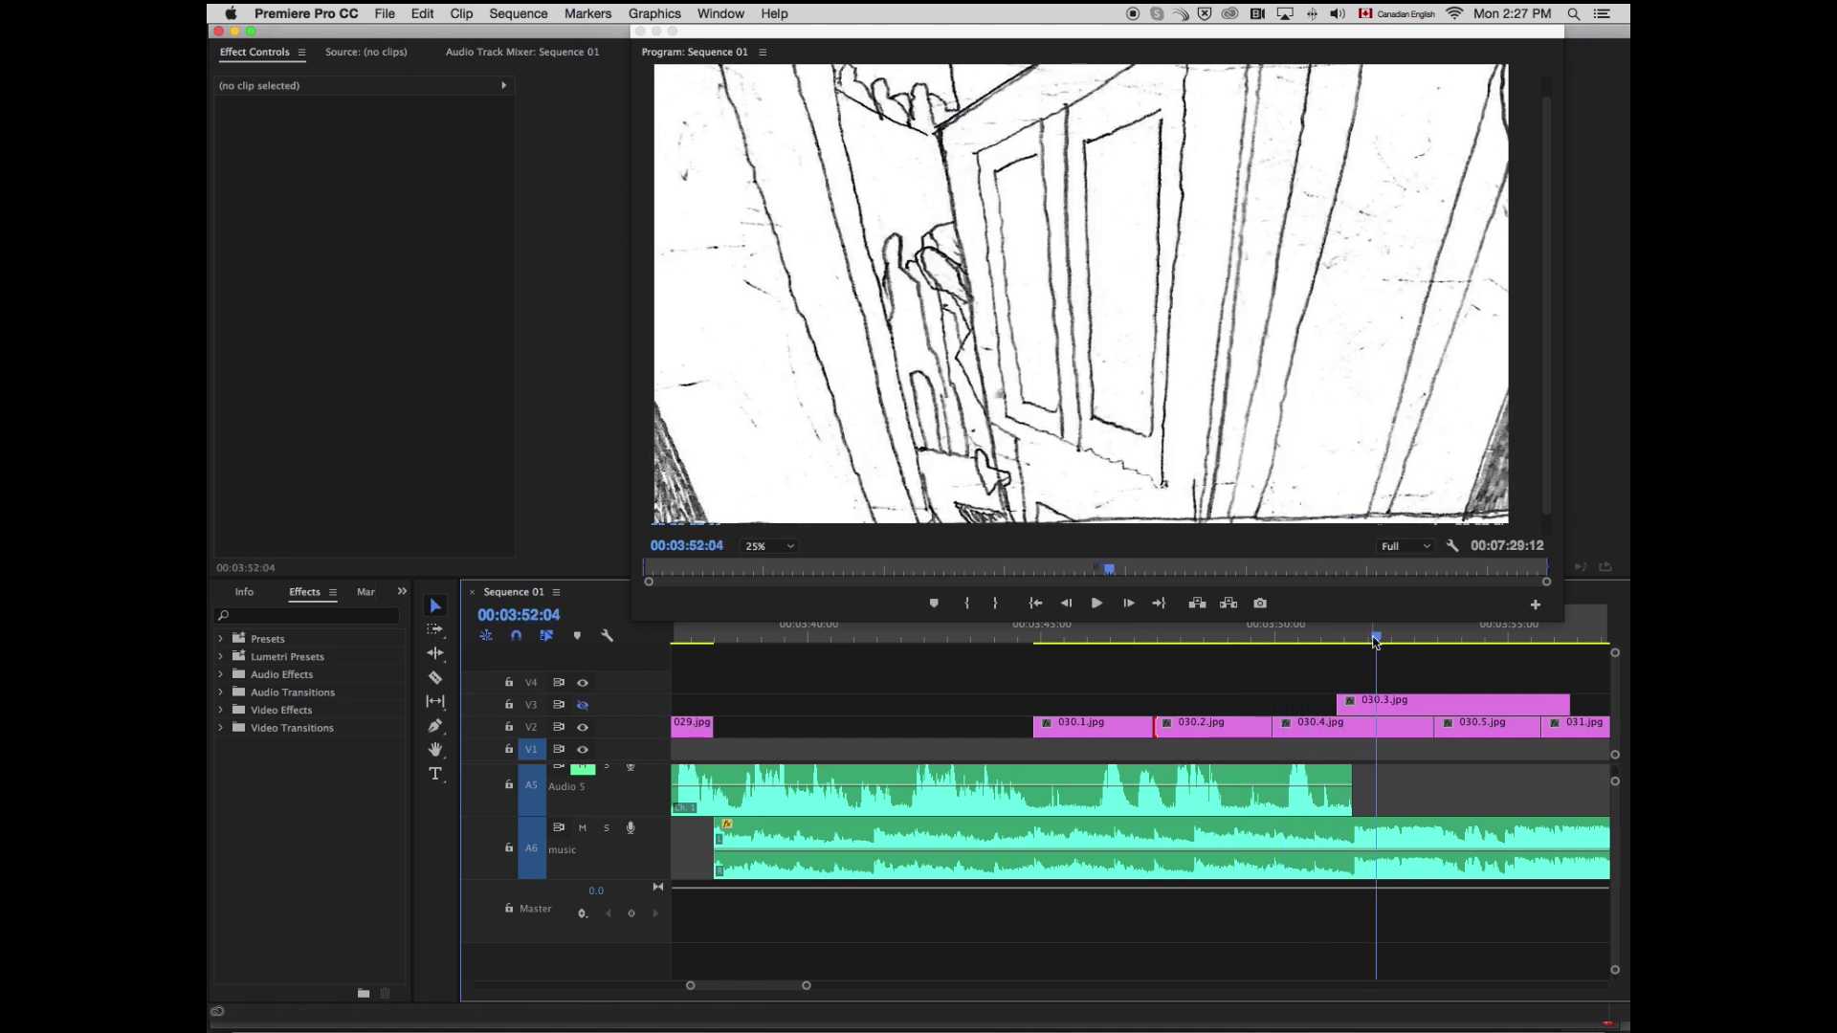
key("Up")
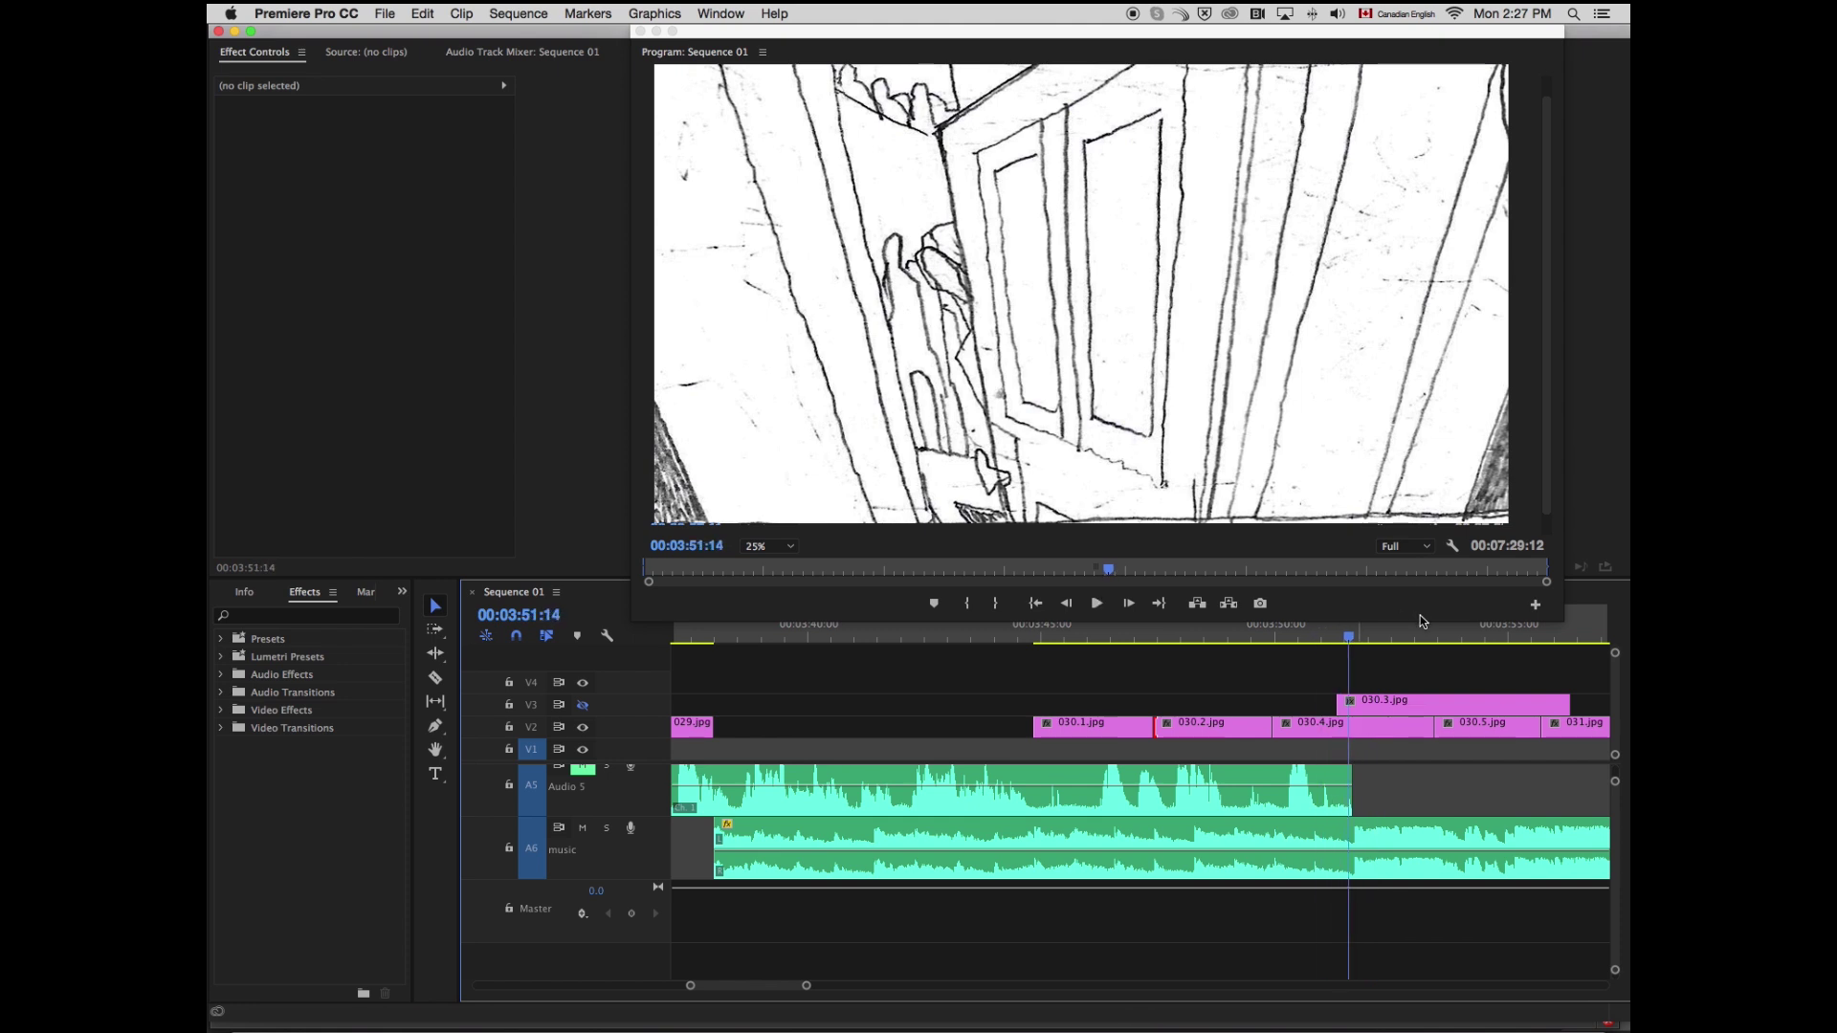
key("Right")
key("Right")
key("Right")
Step: Razor 030.4.jpg at the playhead, delete its tail, and extend 030.5.jpg back to the playhead
left_click(1384, 730)
key("super+k")
left_click(1387, 731)
key("Delete")
left_click_drag(1437, 732, 1356, 731)
left_click(1396, 736)
Step: Review from around 03:46 and make 030.4.jpg start slightly earlier at the drawing change
left_click(1200, 636)
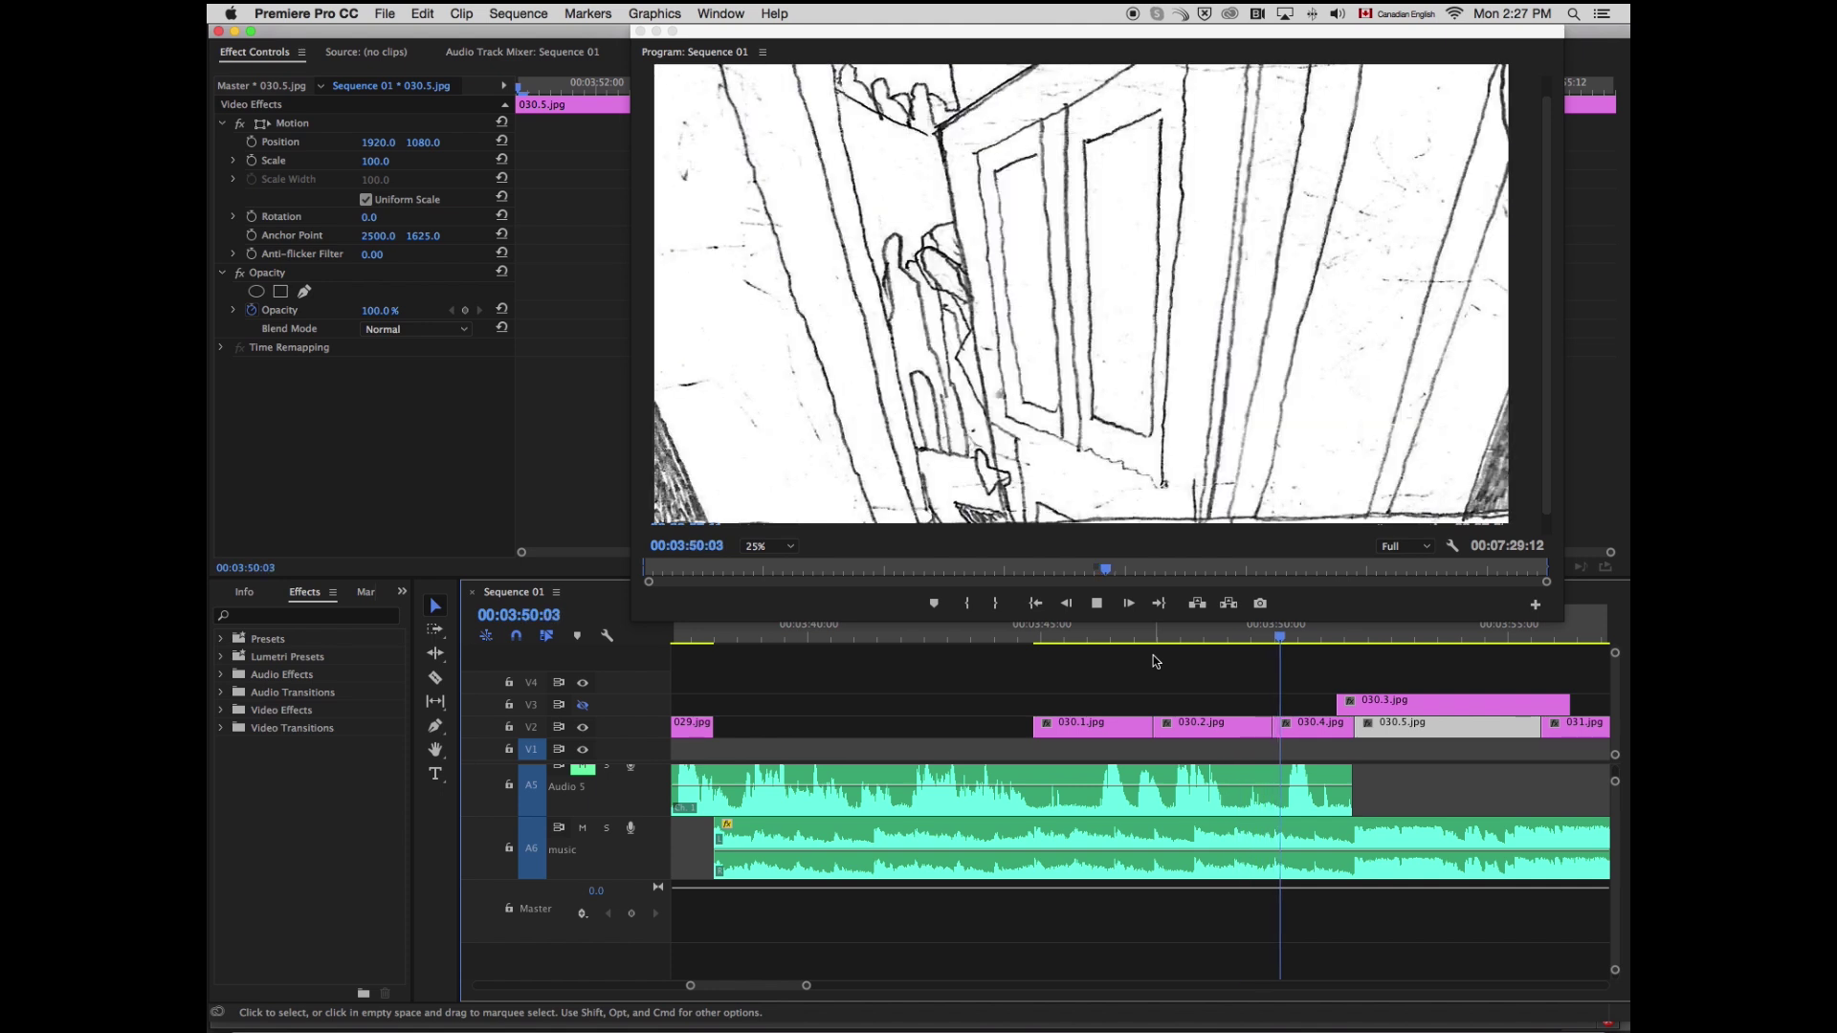
left_click(996, 640)
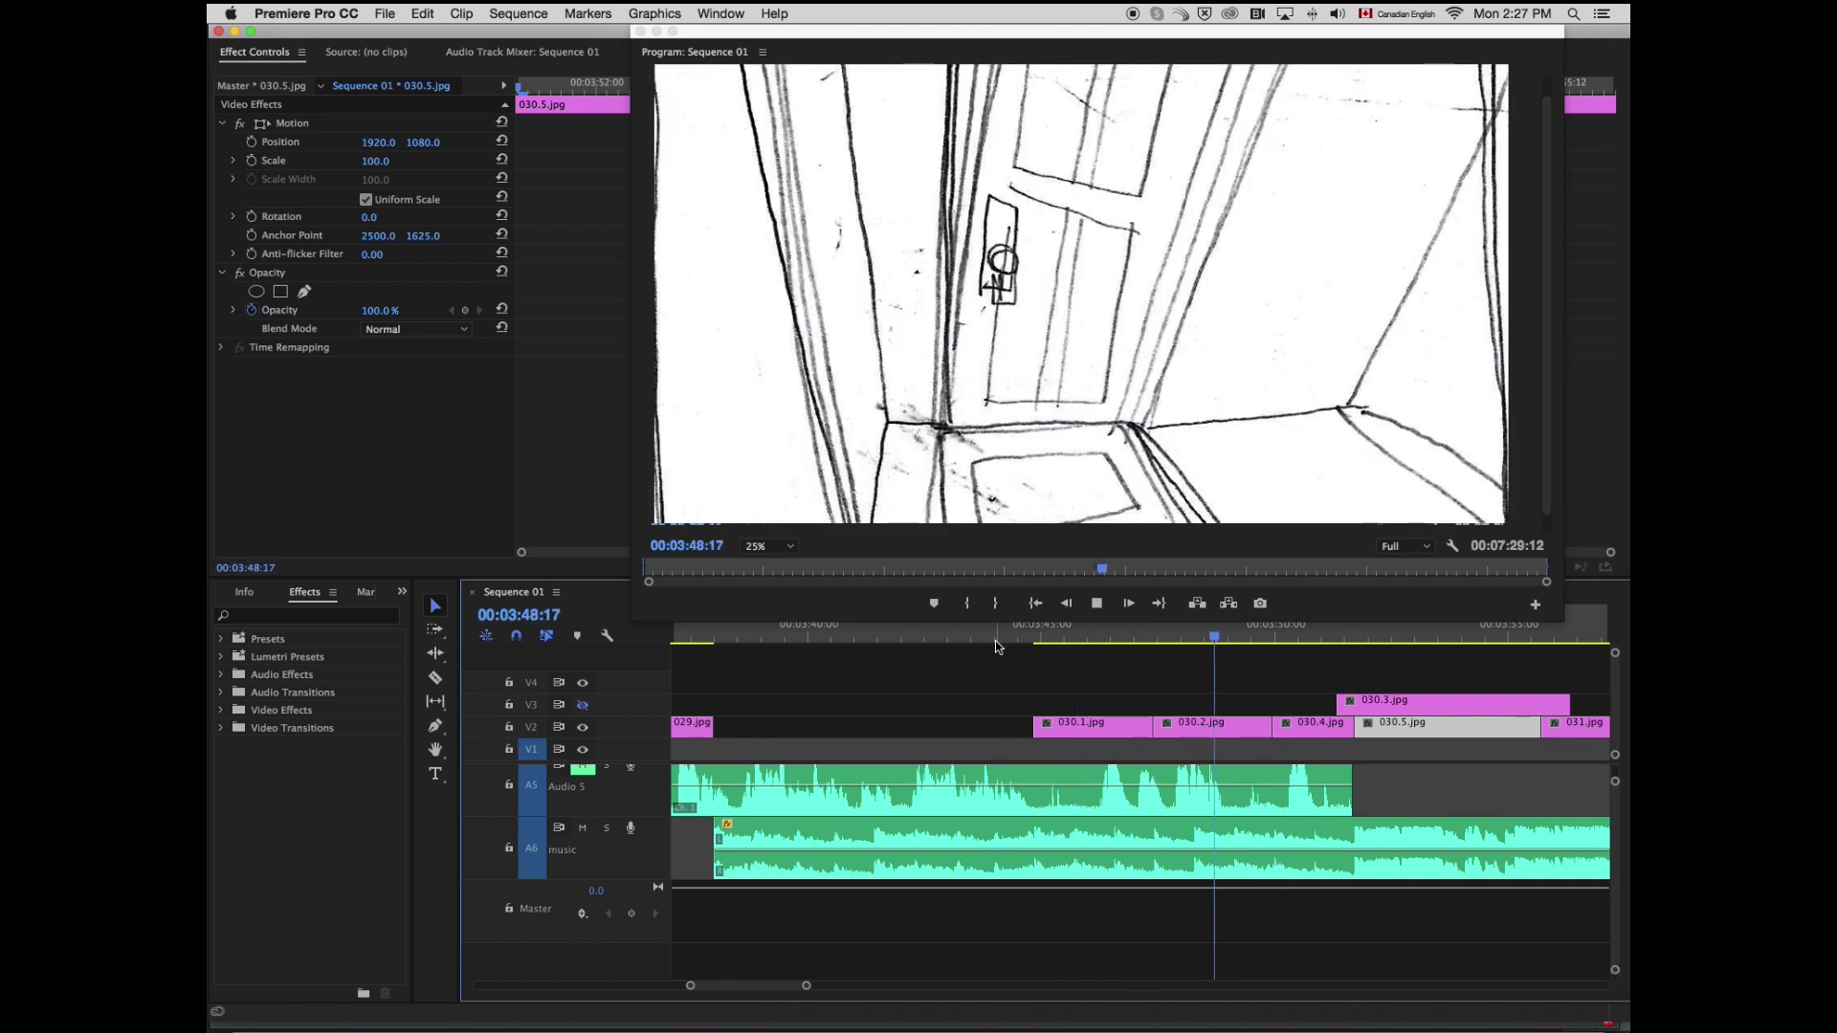
left_click(1264, 636)
left_click(1240, 638)
left_click_drag(1273, 649, 1275, 657)
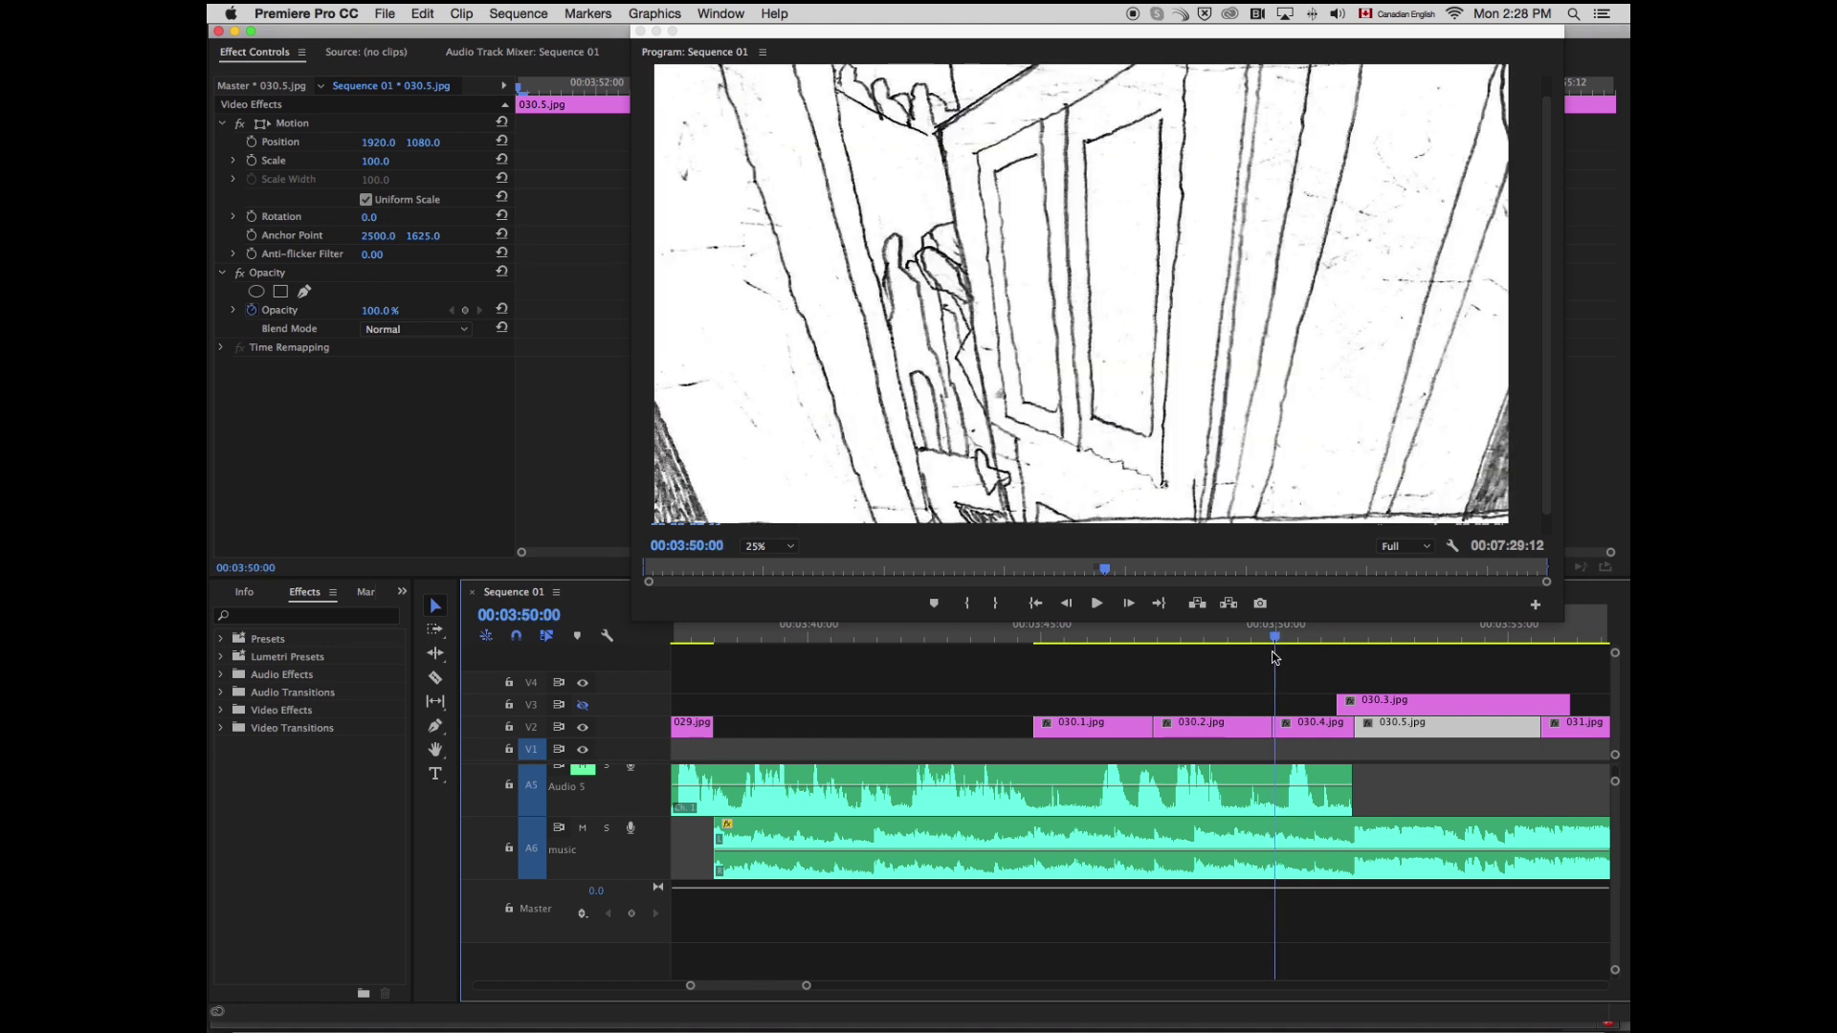
left_click(1281, 721)
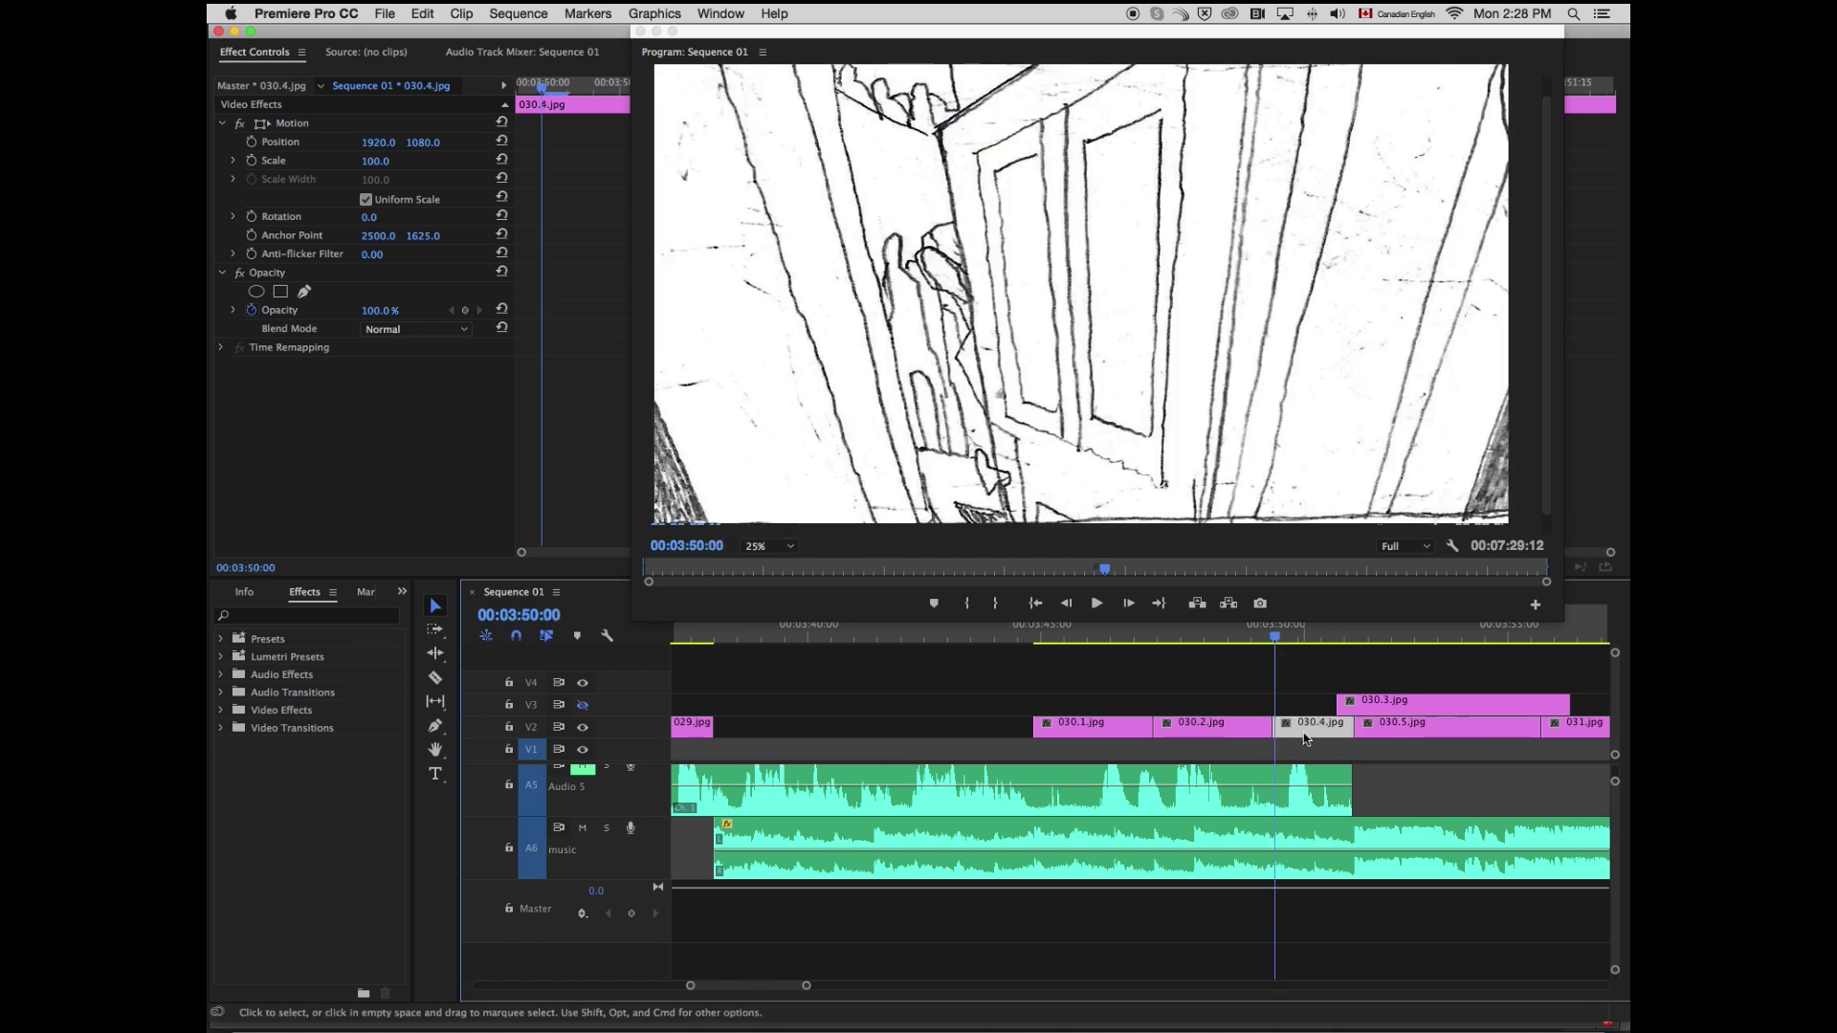
left_click_drag(1280, 725, 1276, 732)
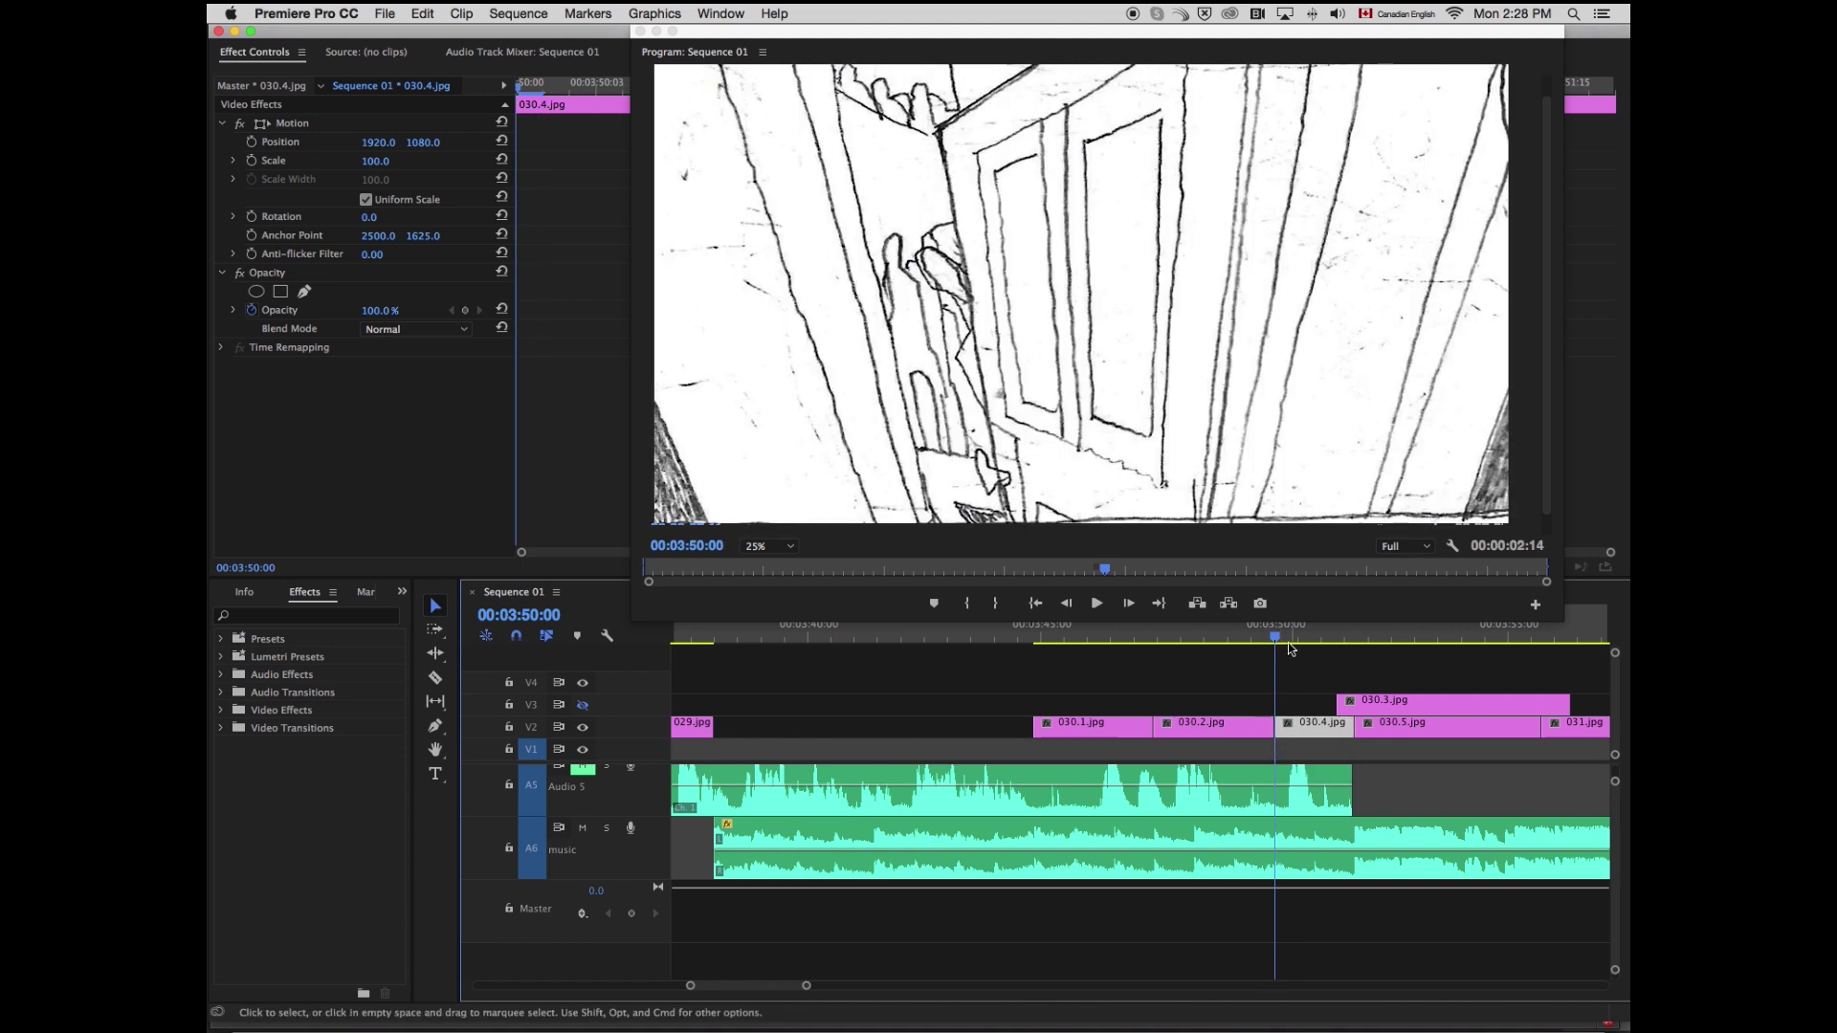
left_click(996, 636)
key("space")
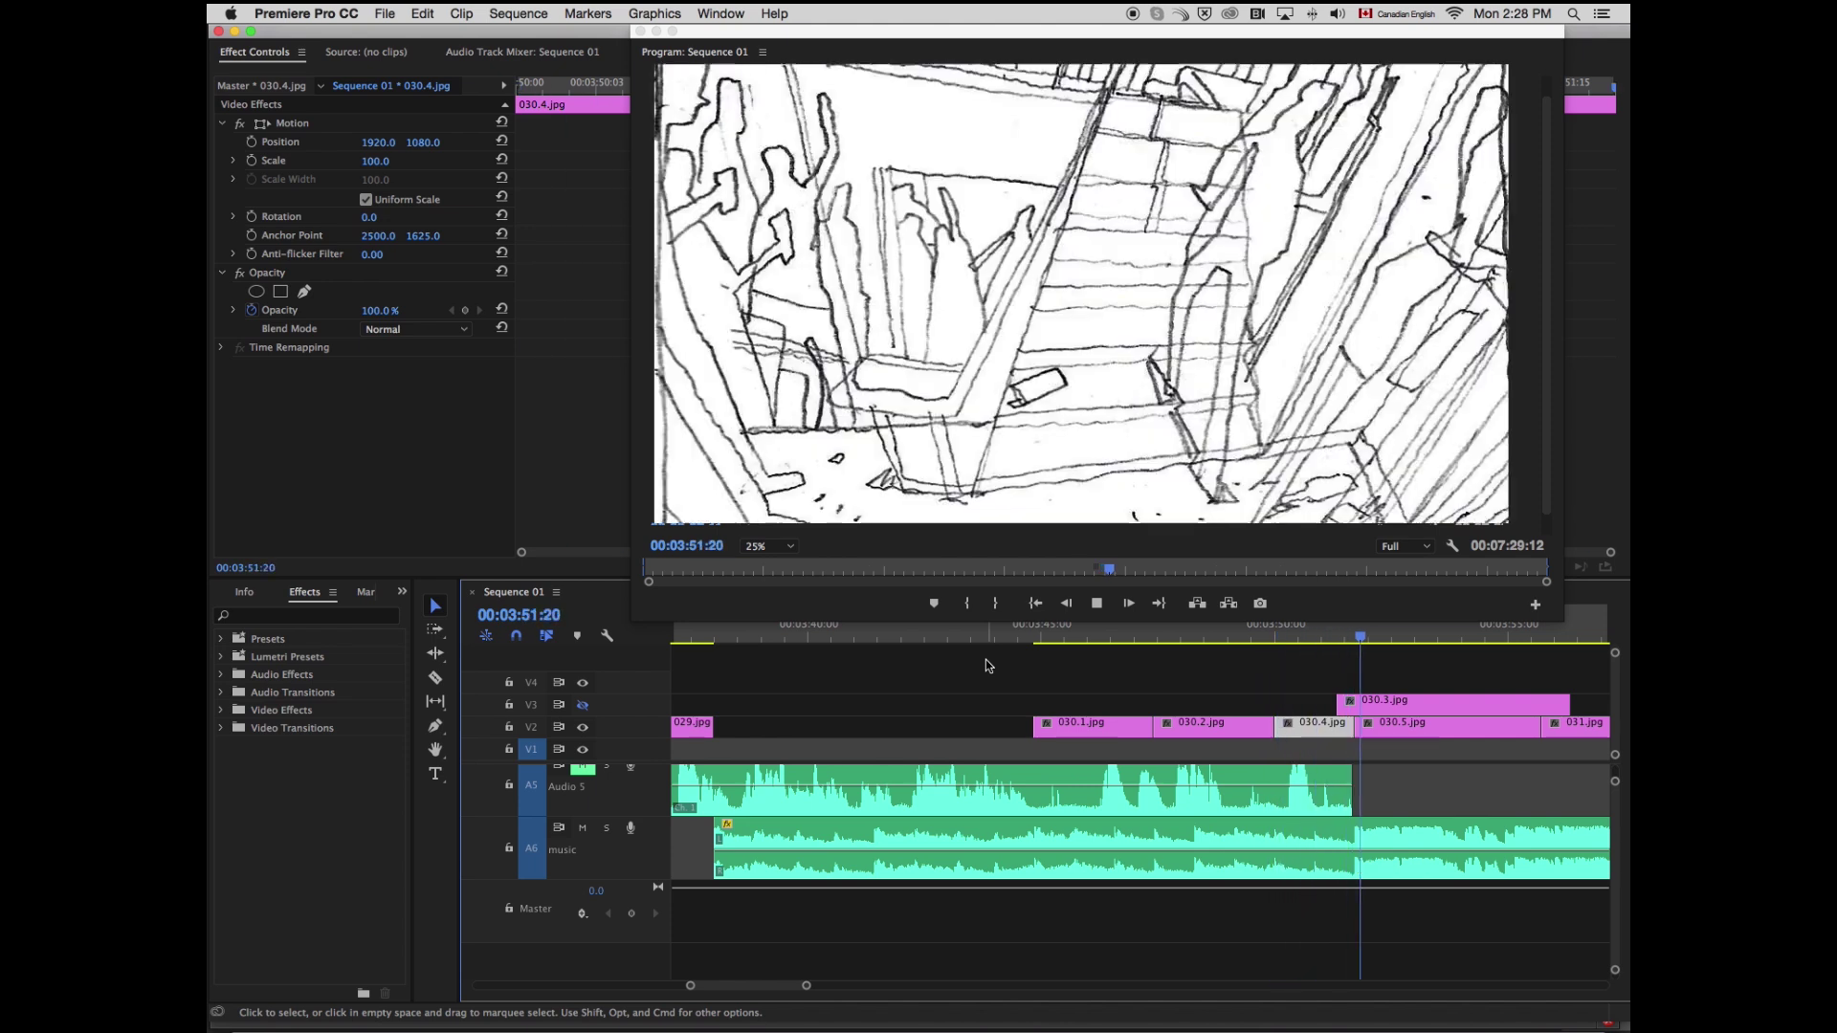
Step: Shorten the end of 030.5.jpg and extend 031.jpg's start to meet it around 03:52
left_click_drag(809, 989, 866, 987)
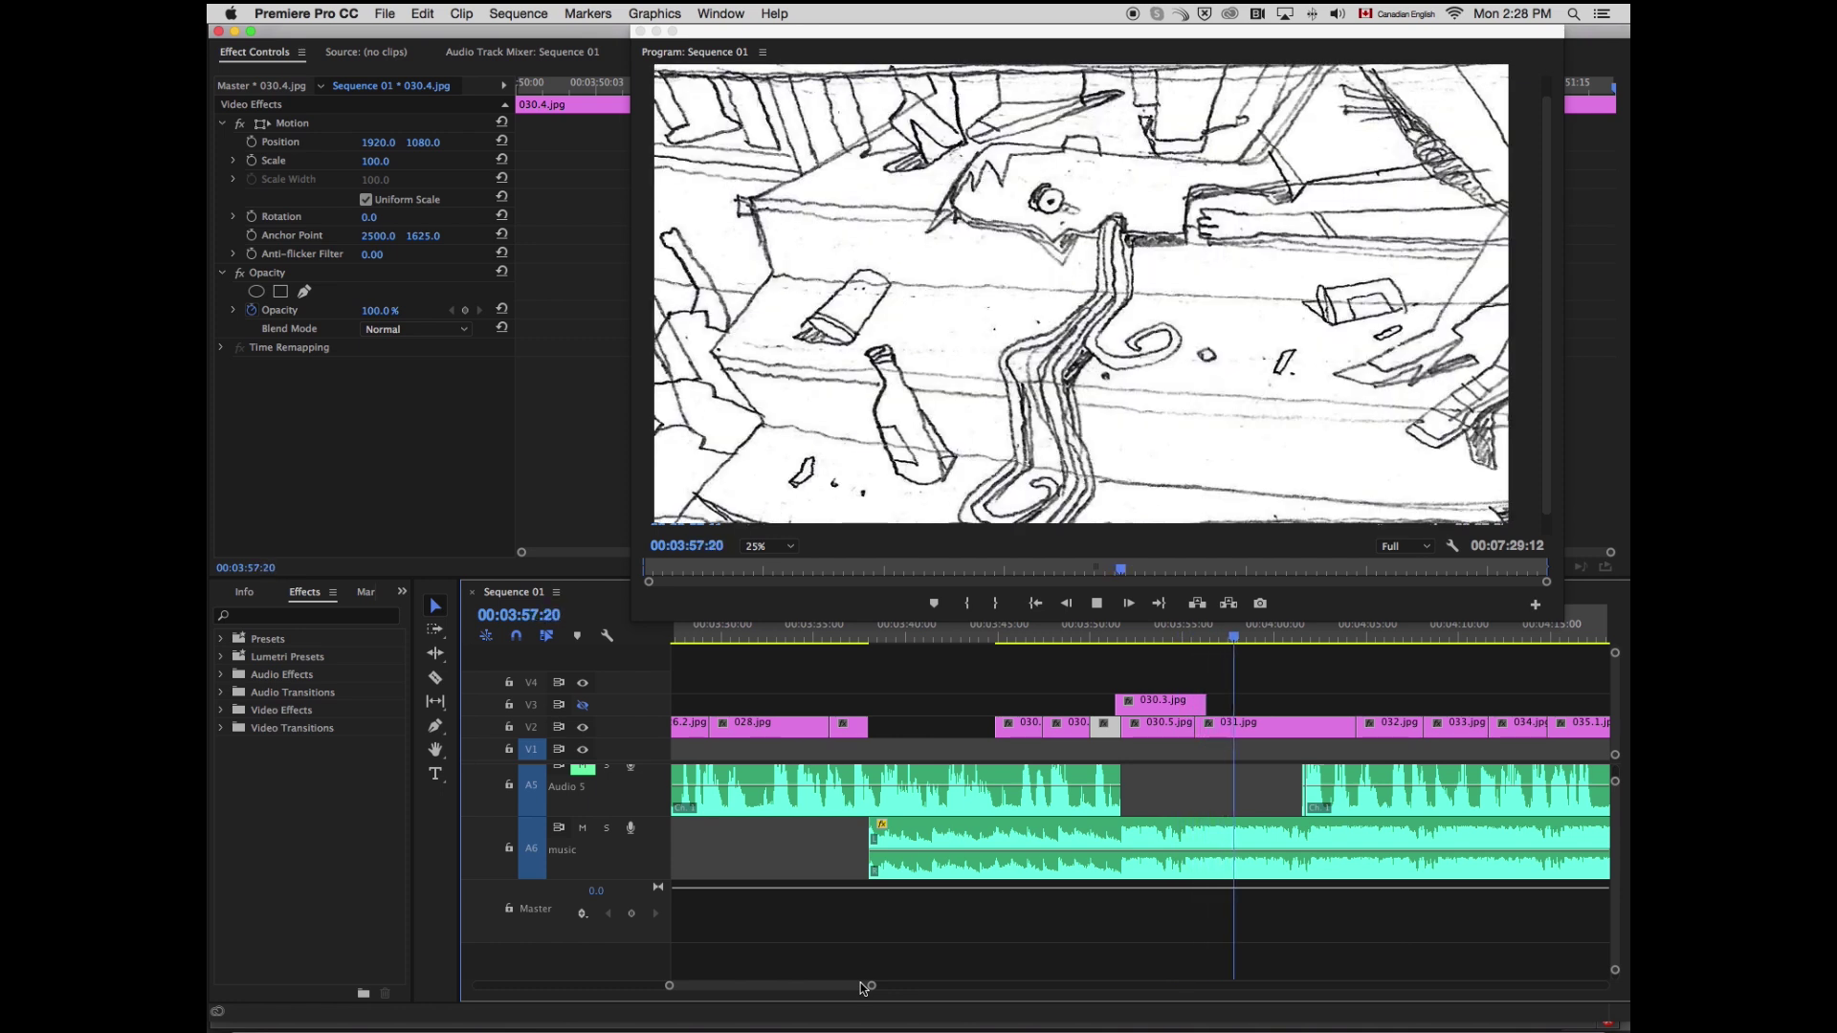
left_click_drag(1234, 637, 1124, 632)
key("space")
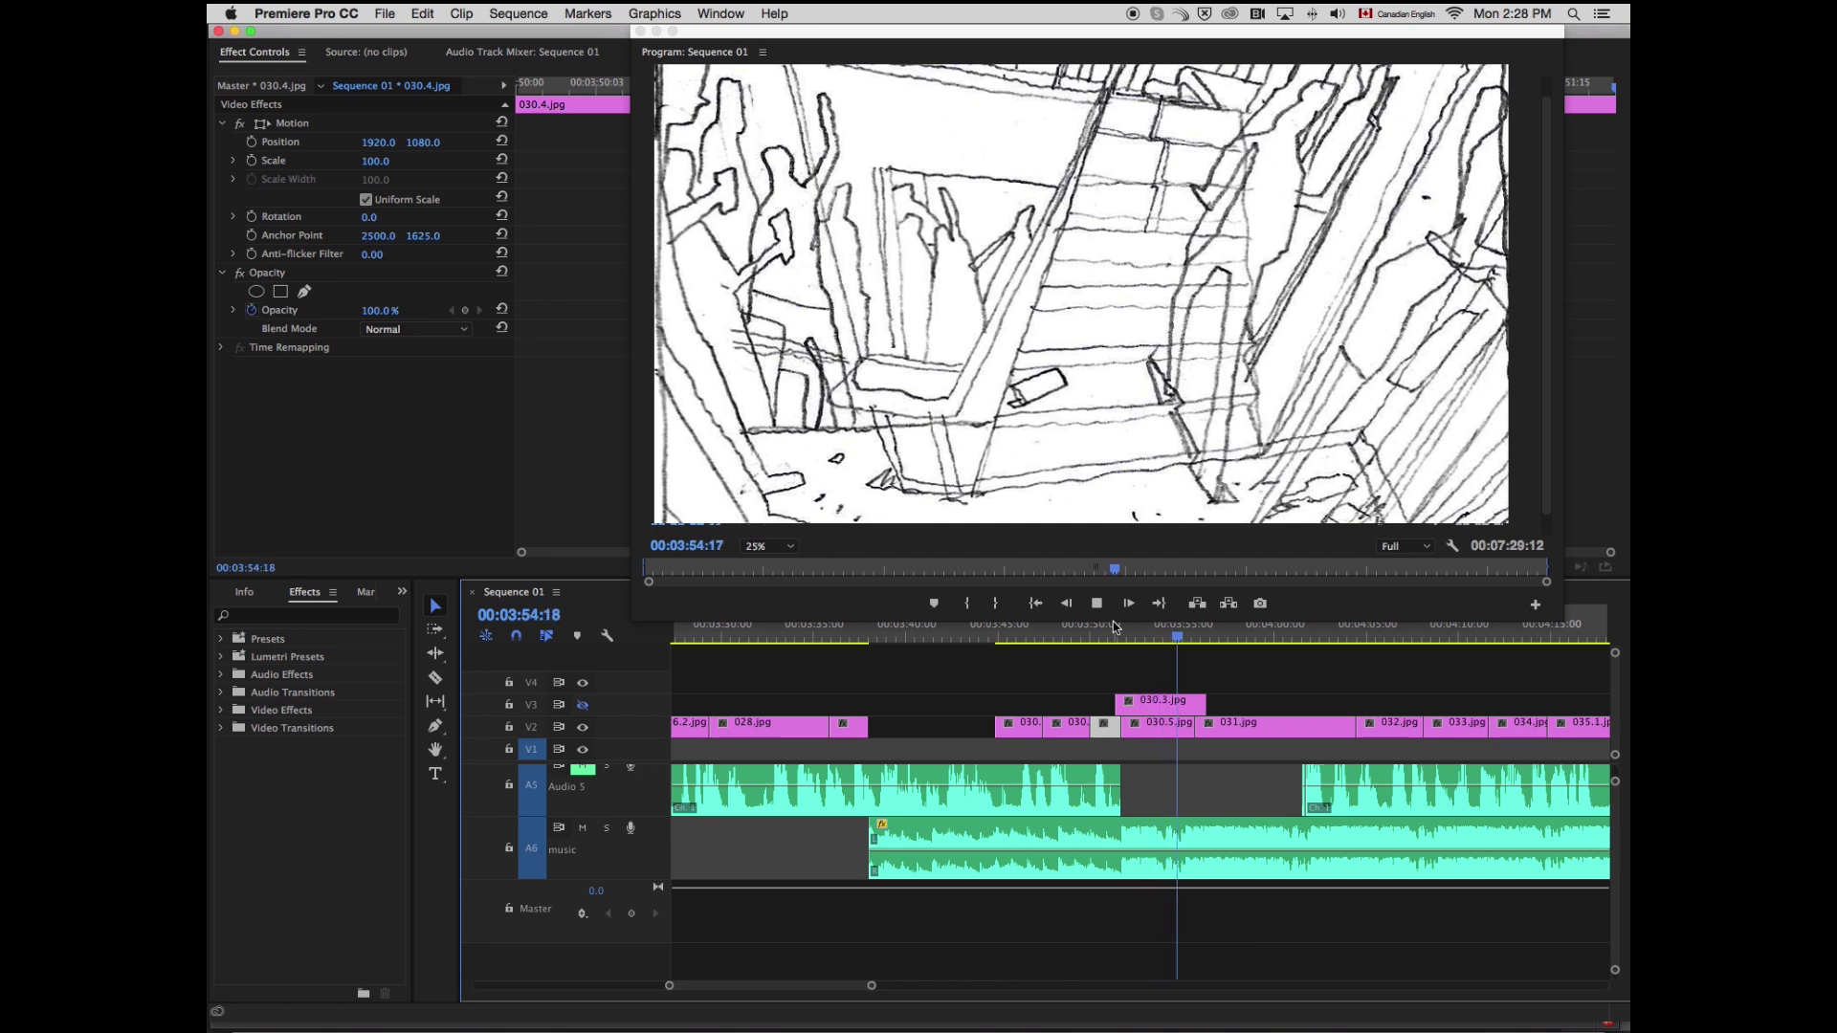
key("space")
left_click(1191, 733)
left_click_drag(1191, 733, 1186, 733)
left_click(1203, 733)
left_click(1151, 638)
left_click(1116, 638)
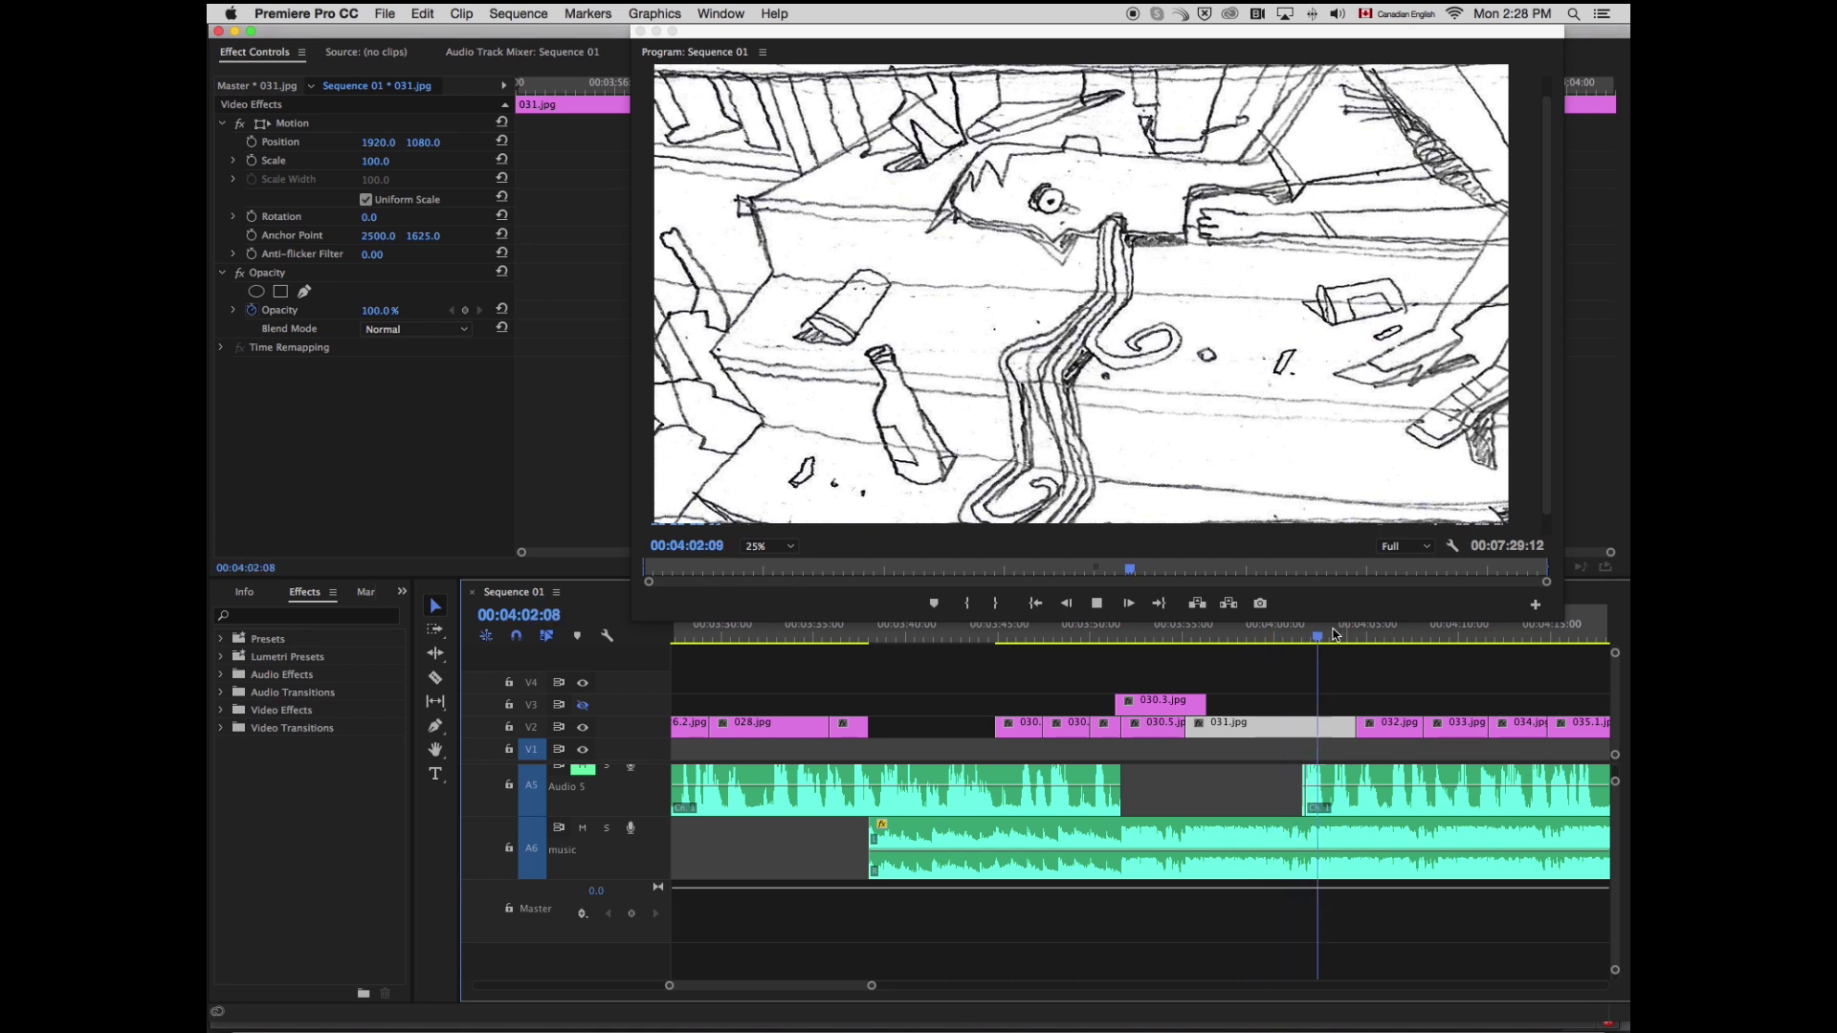
Step: Razor the music clip on A6 at 04:02:00
key("space")
key("space")
key("space")
key("c")
left_click(1311, 847)
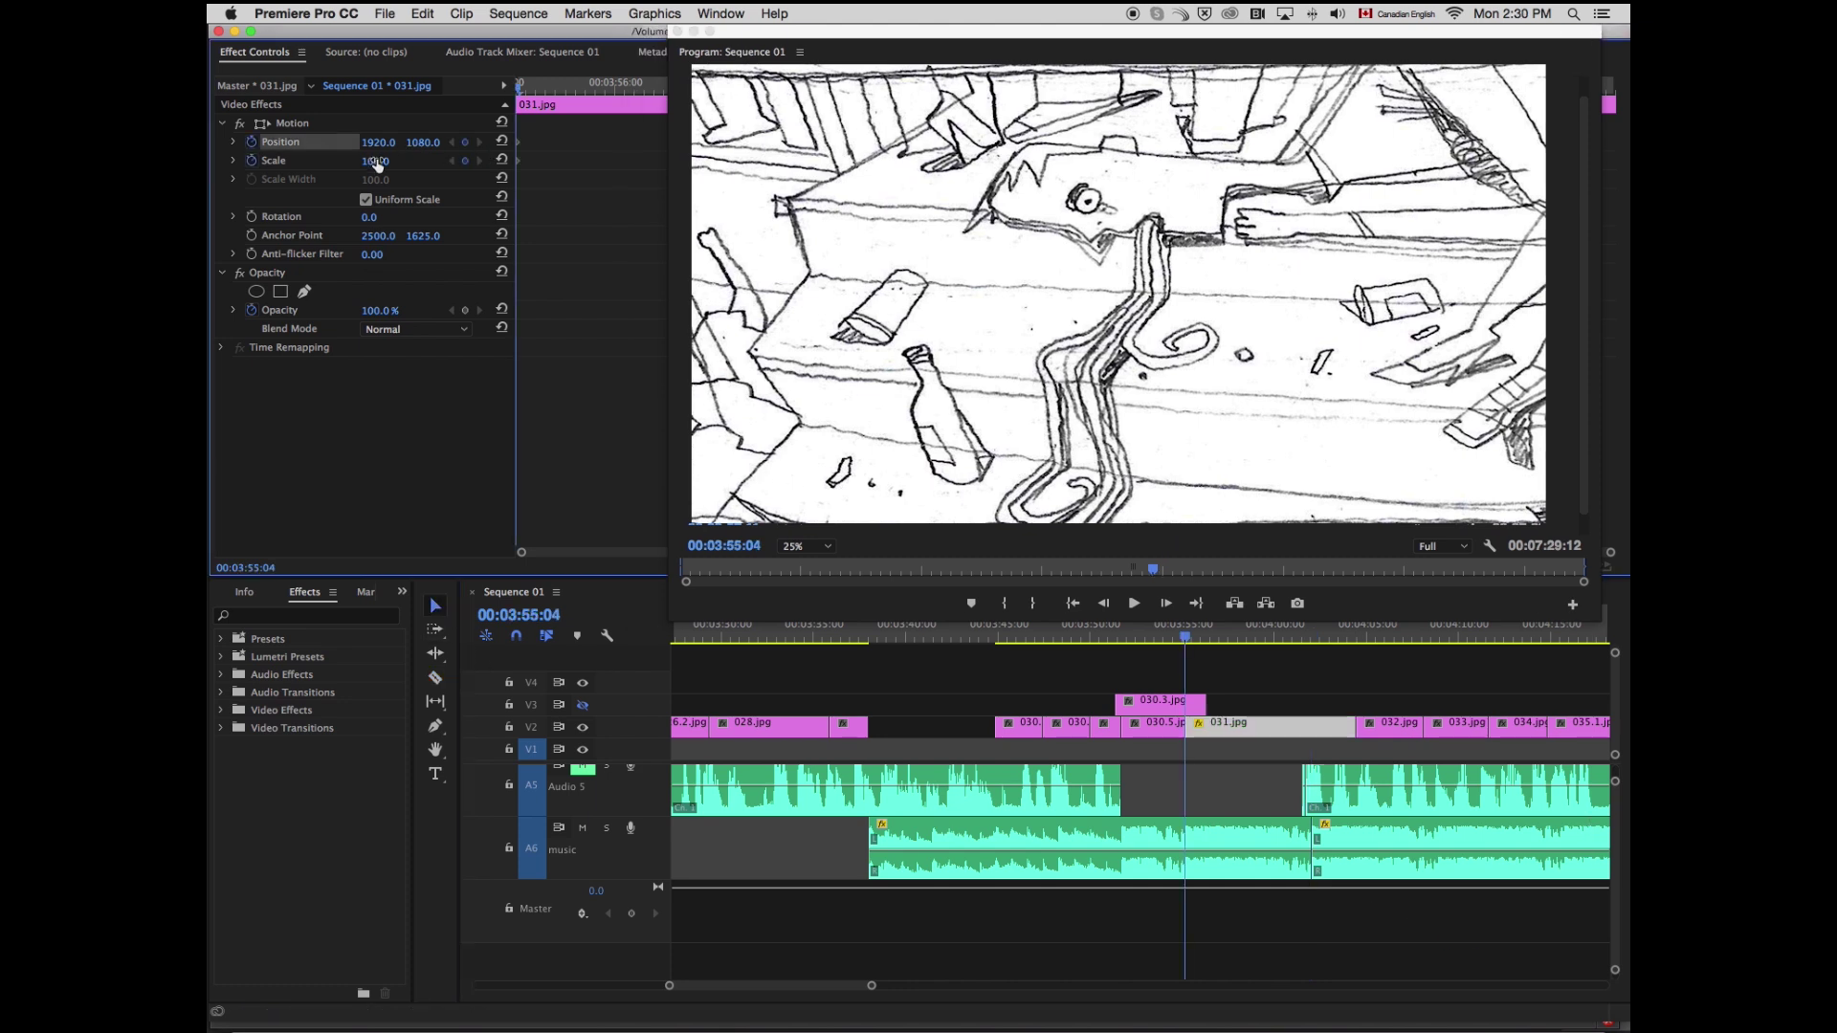
Step: Scale 031.jpg to 114 and keyframe its Position Y pan from 1244 to 780
left_click_drag(376, 160, 577, 150)
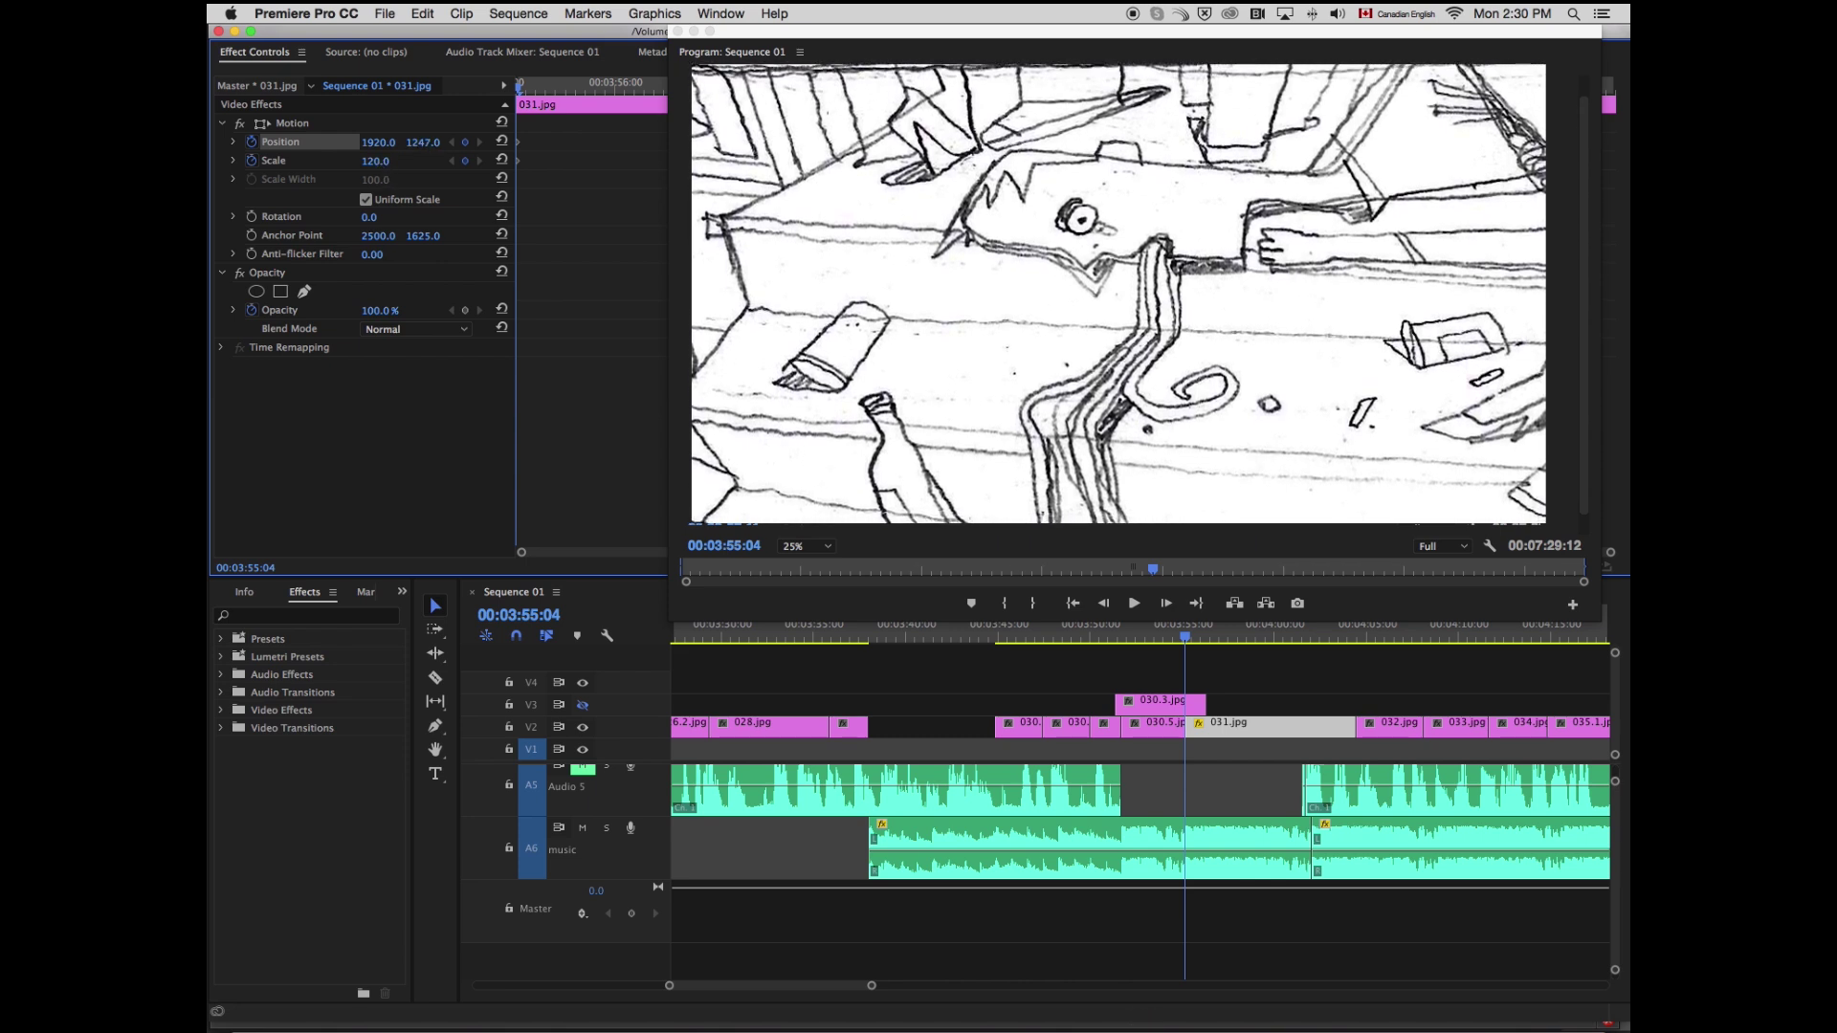
left_click_drag(376, 160, 371, 160)
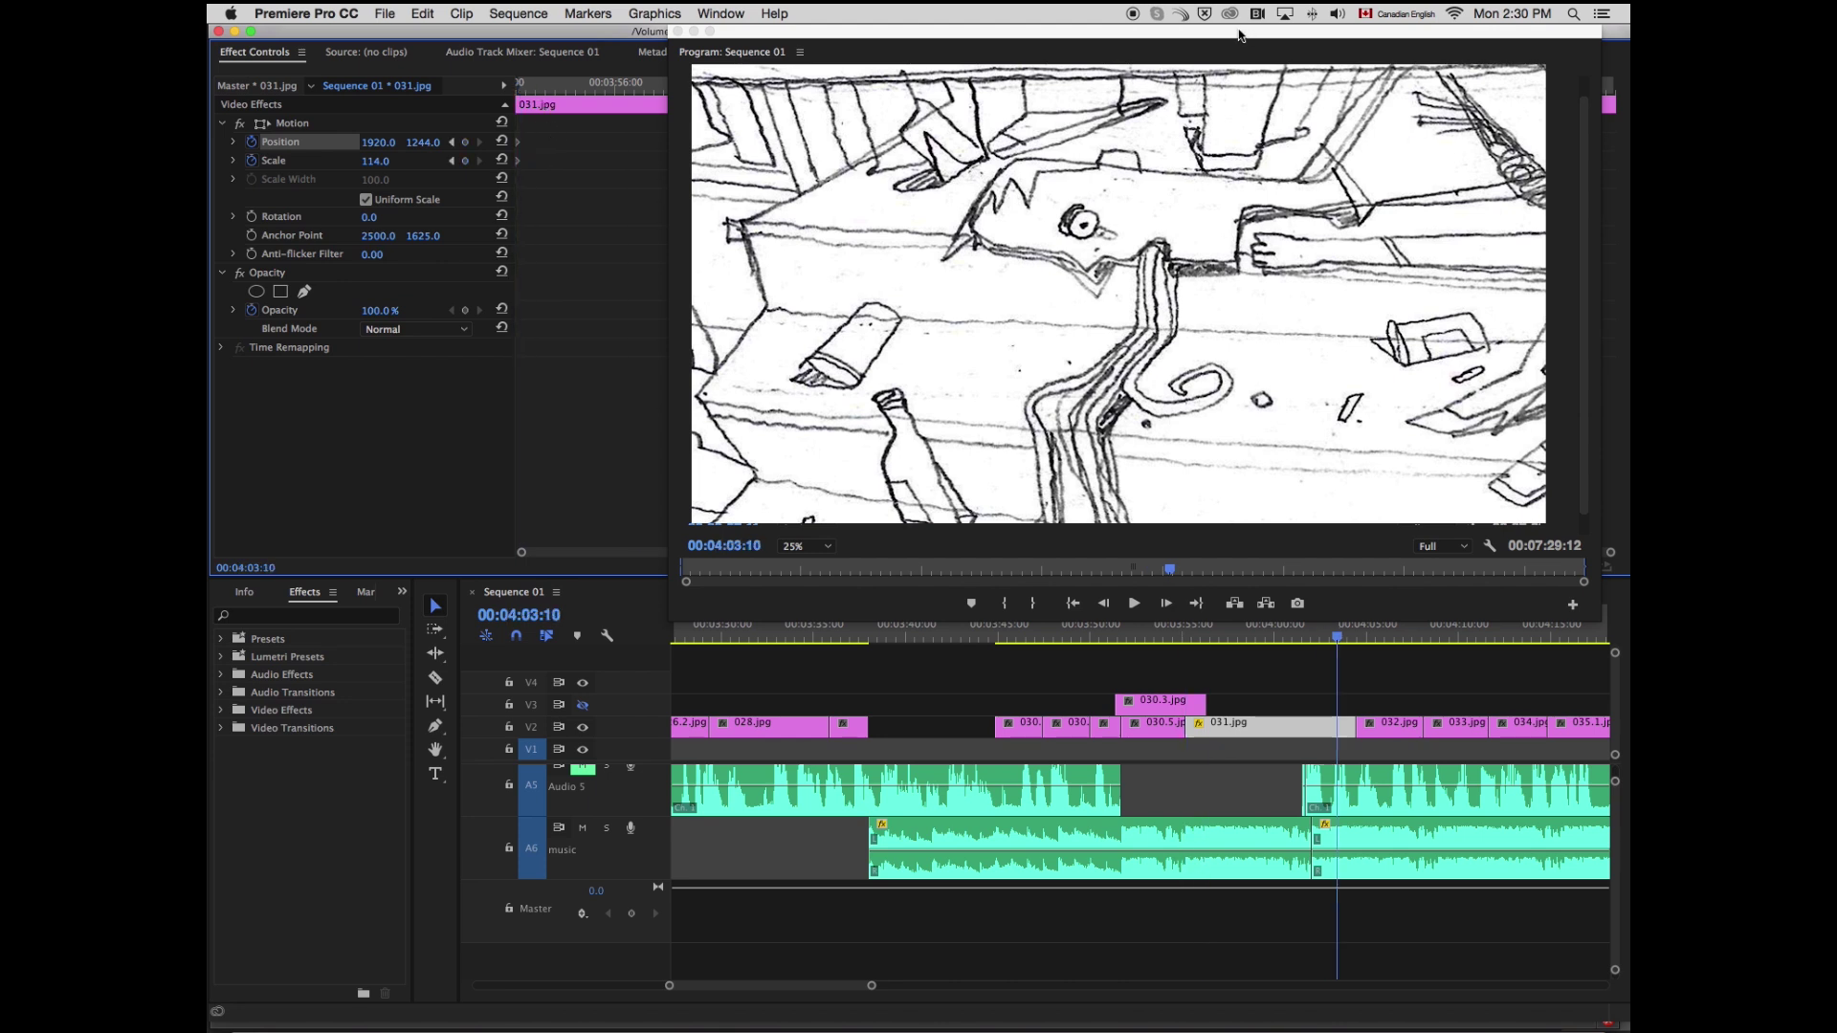
left_click_drag(1238, 36, 930, 181)
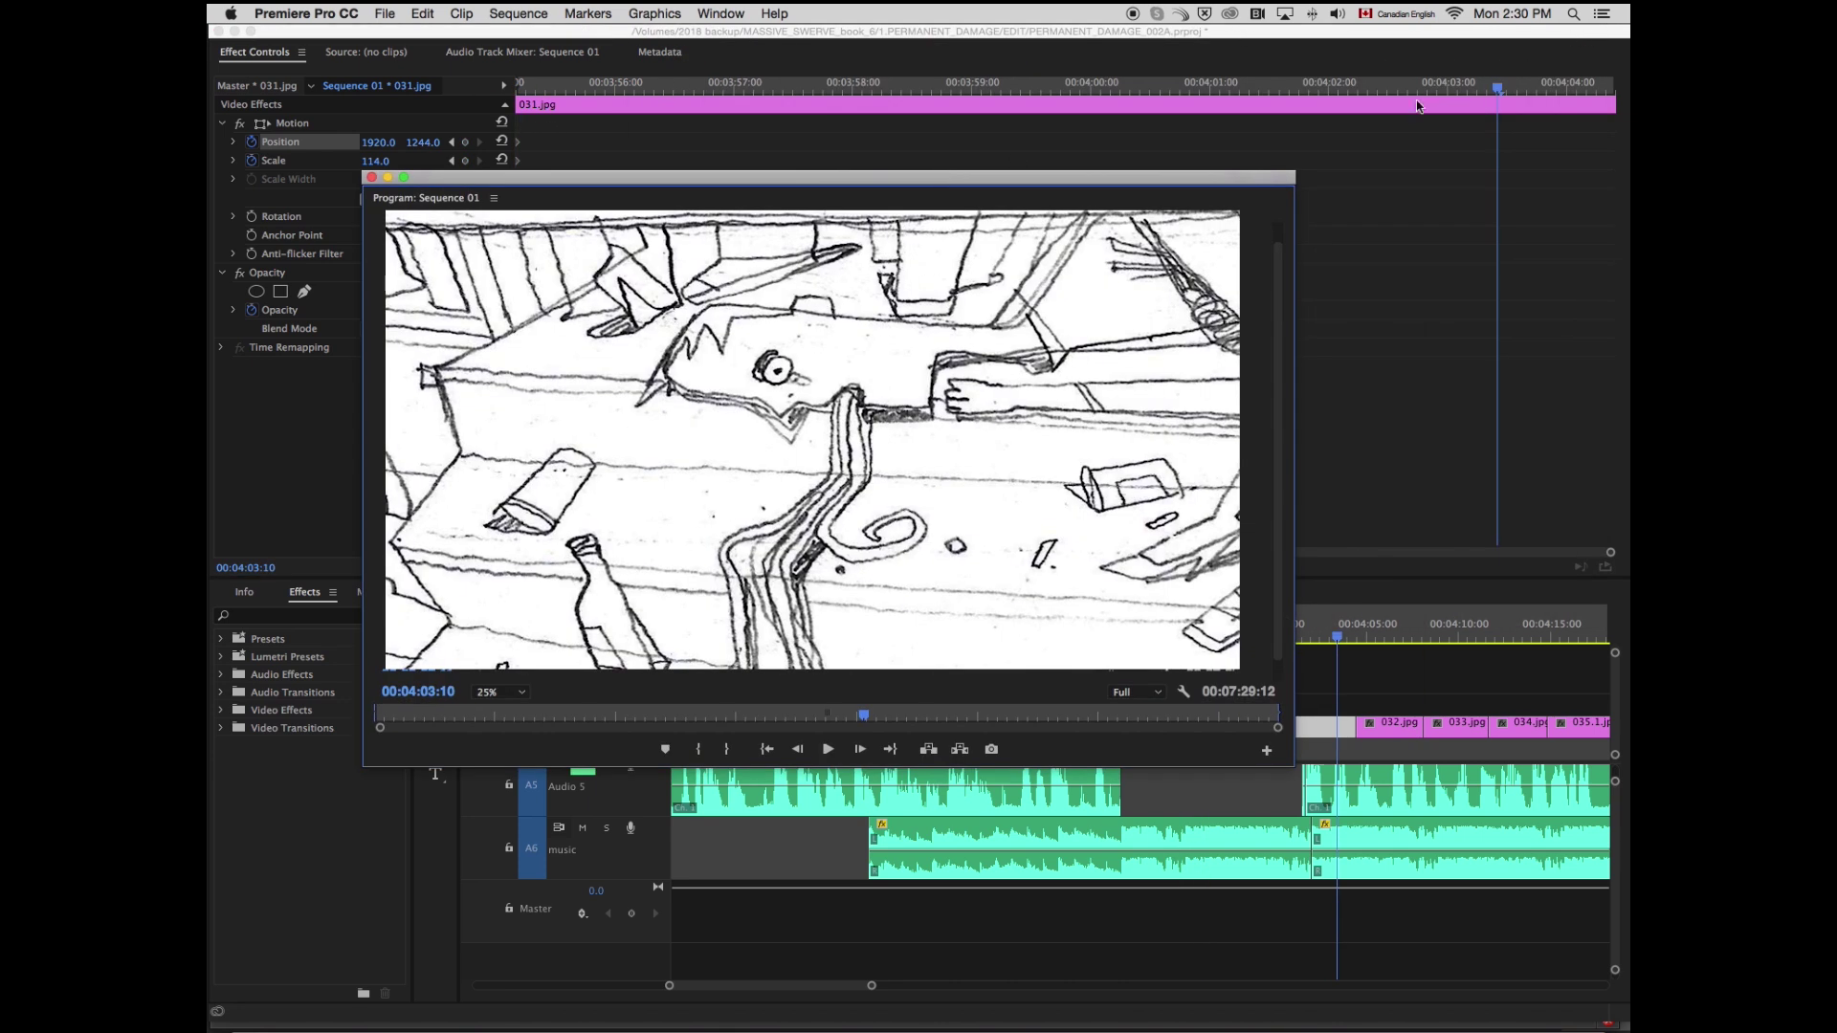
left_click_drag(1486, 87, 1614, 91)
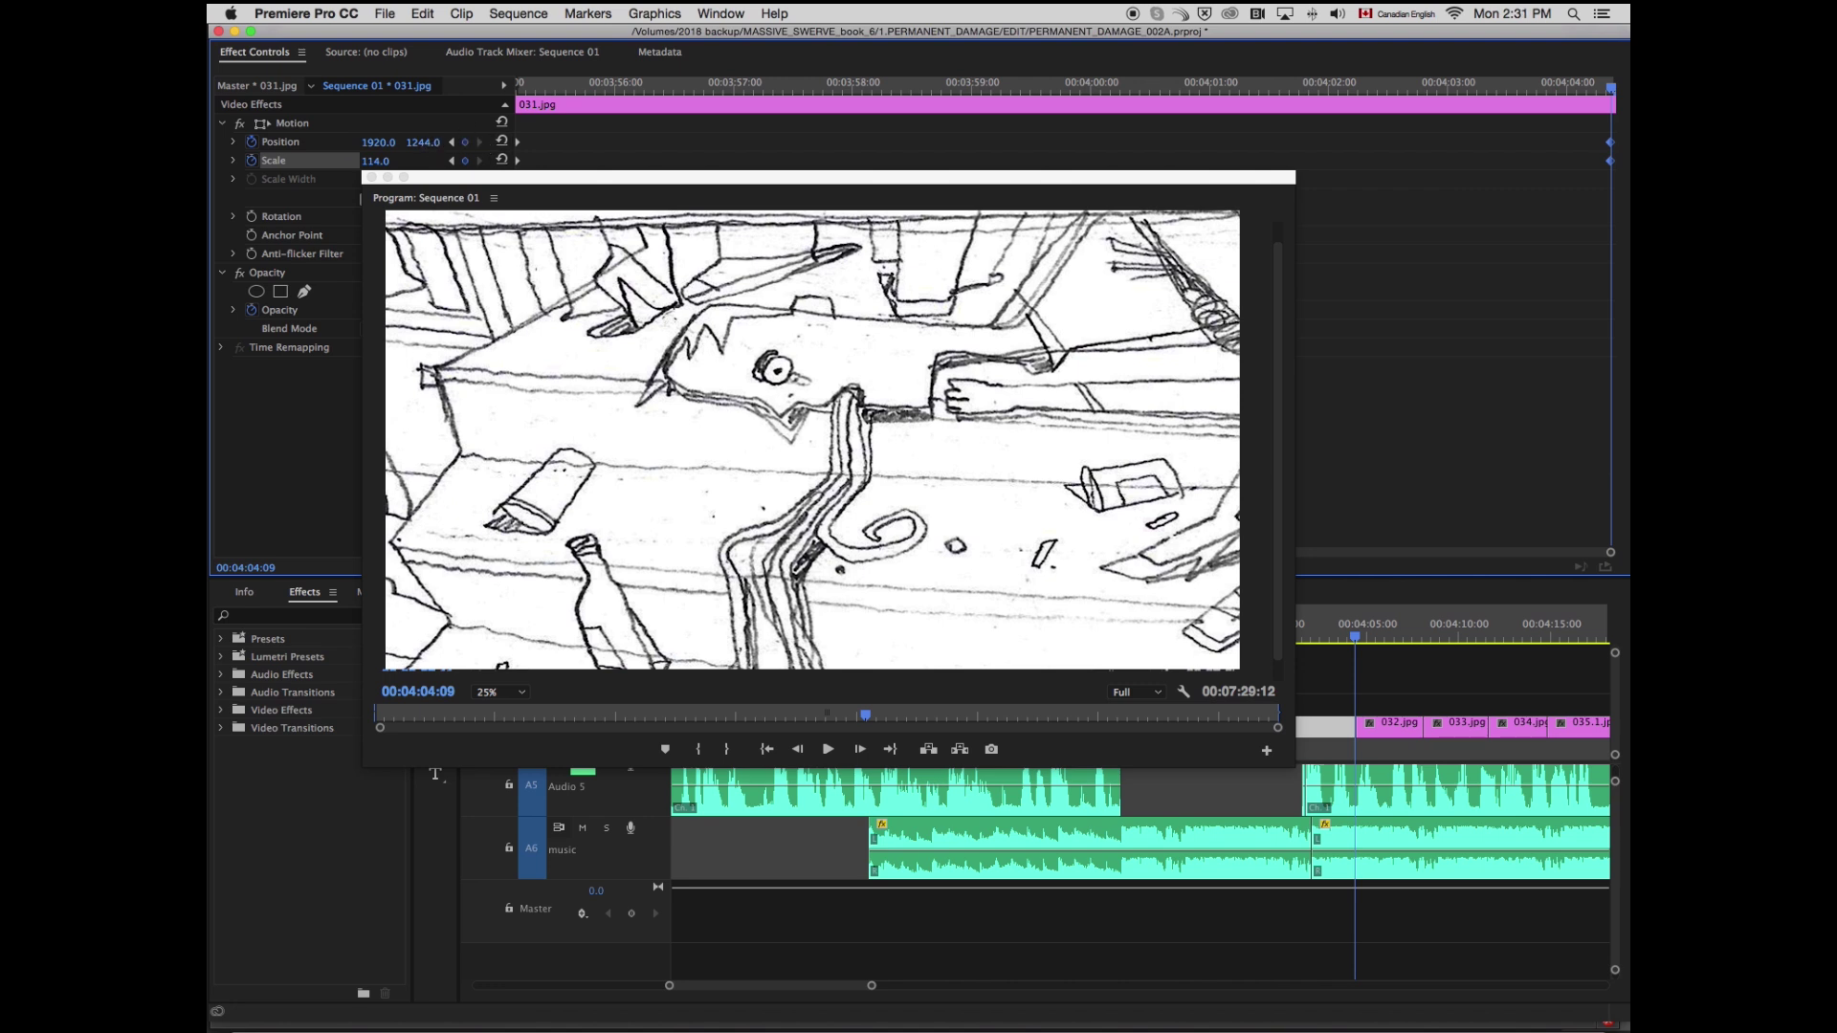
left_click(412, 128)
left_click_drag(419, 148, 425, 144)
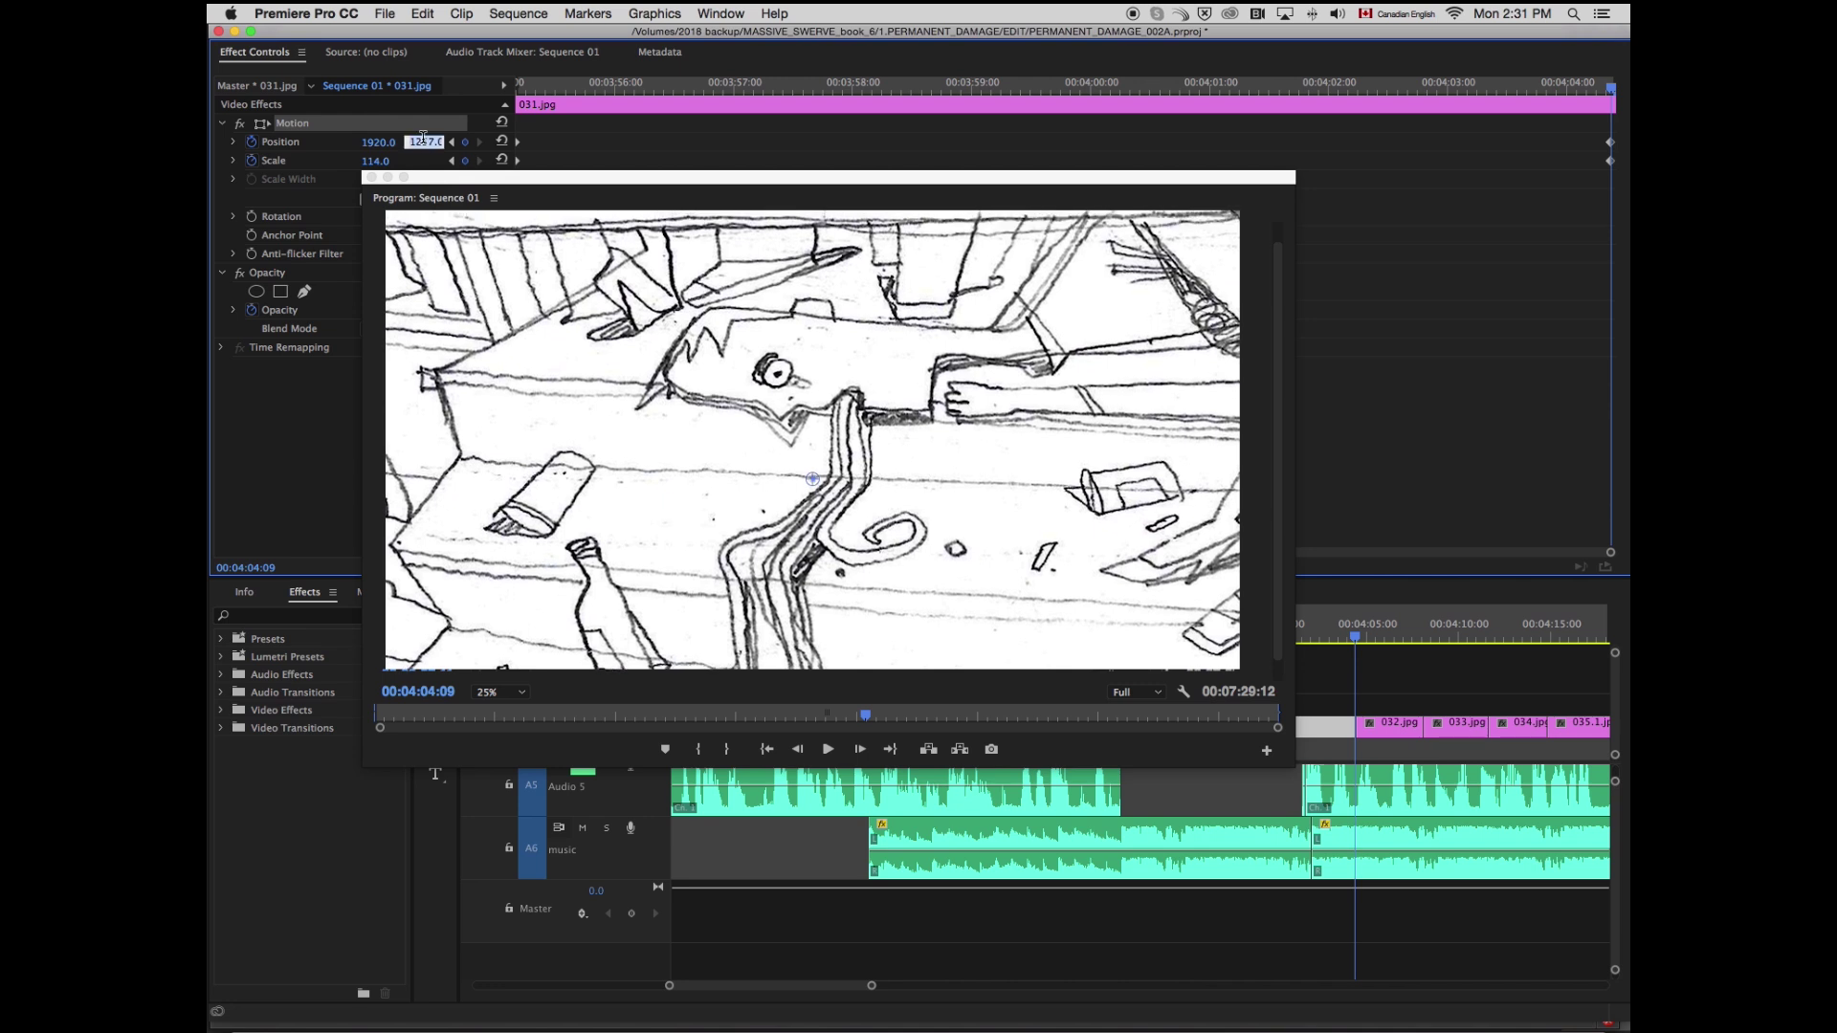
left_click(402, 163)
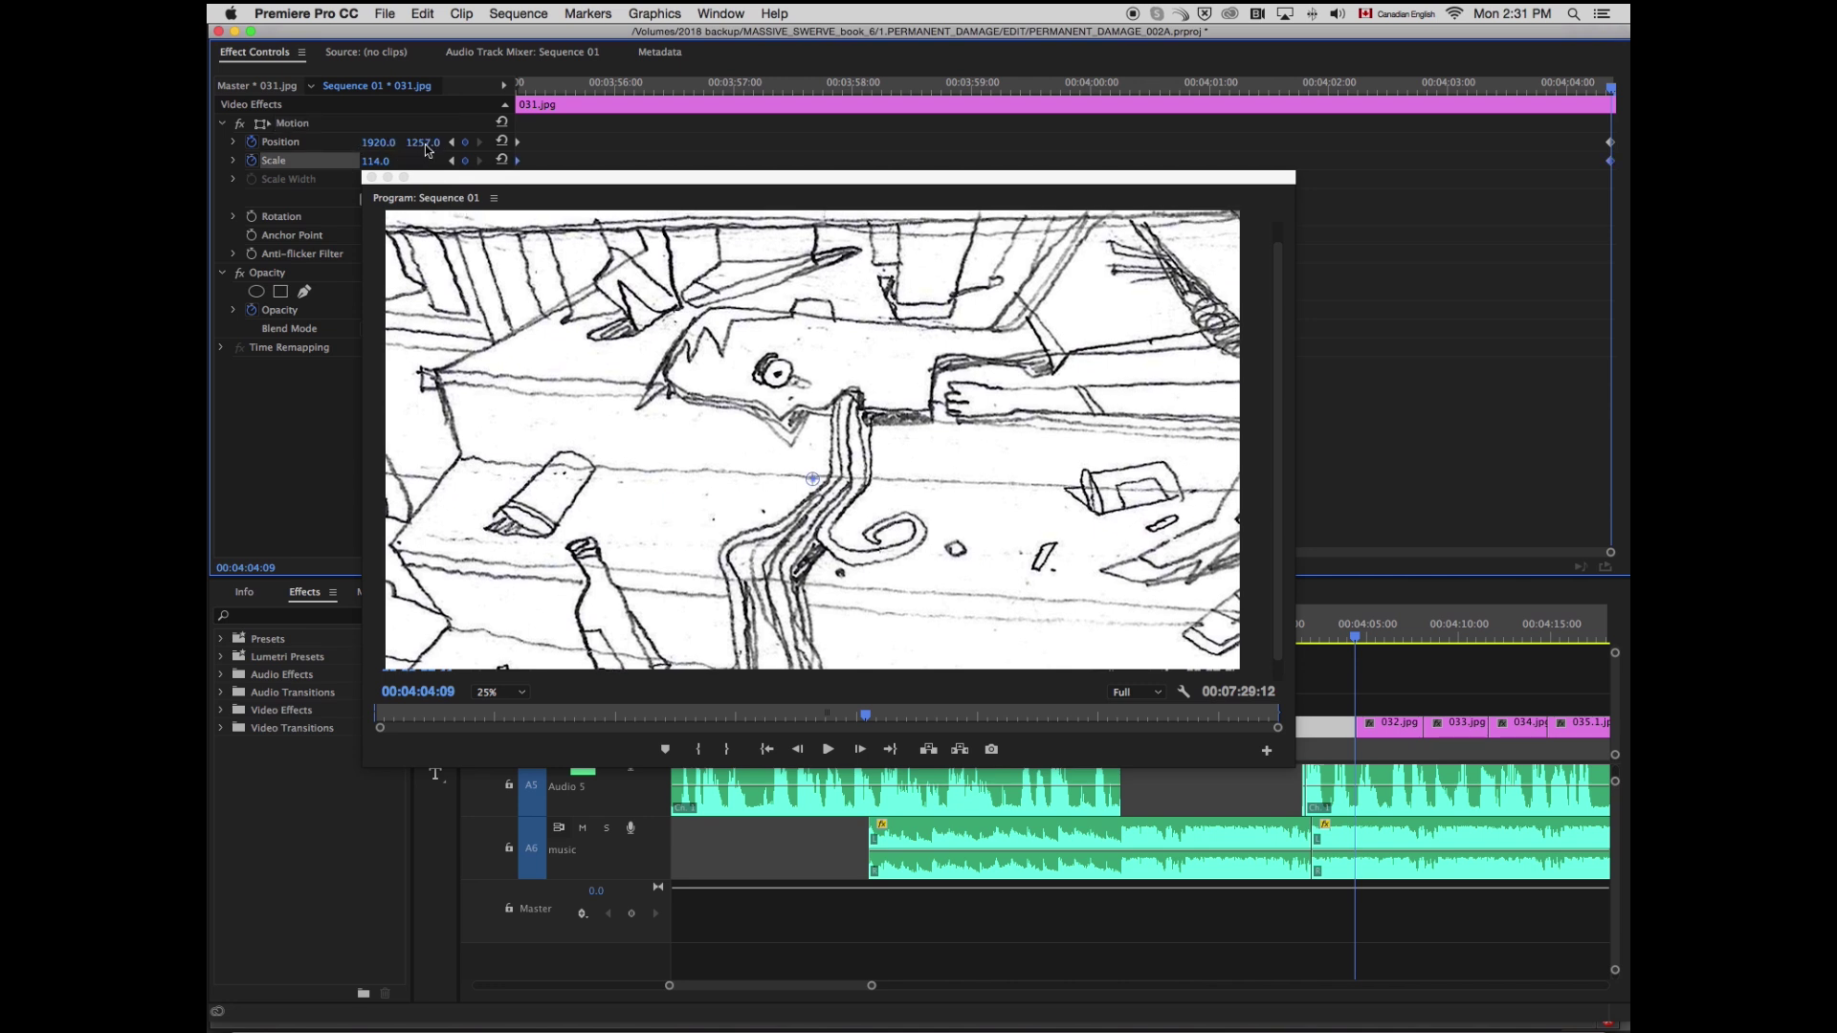
left_click_drag(428, 149, 440, 143)
left_click_drag(577, 175, 875, 402)
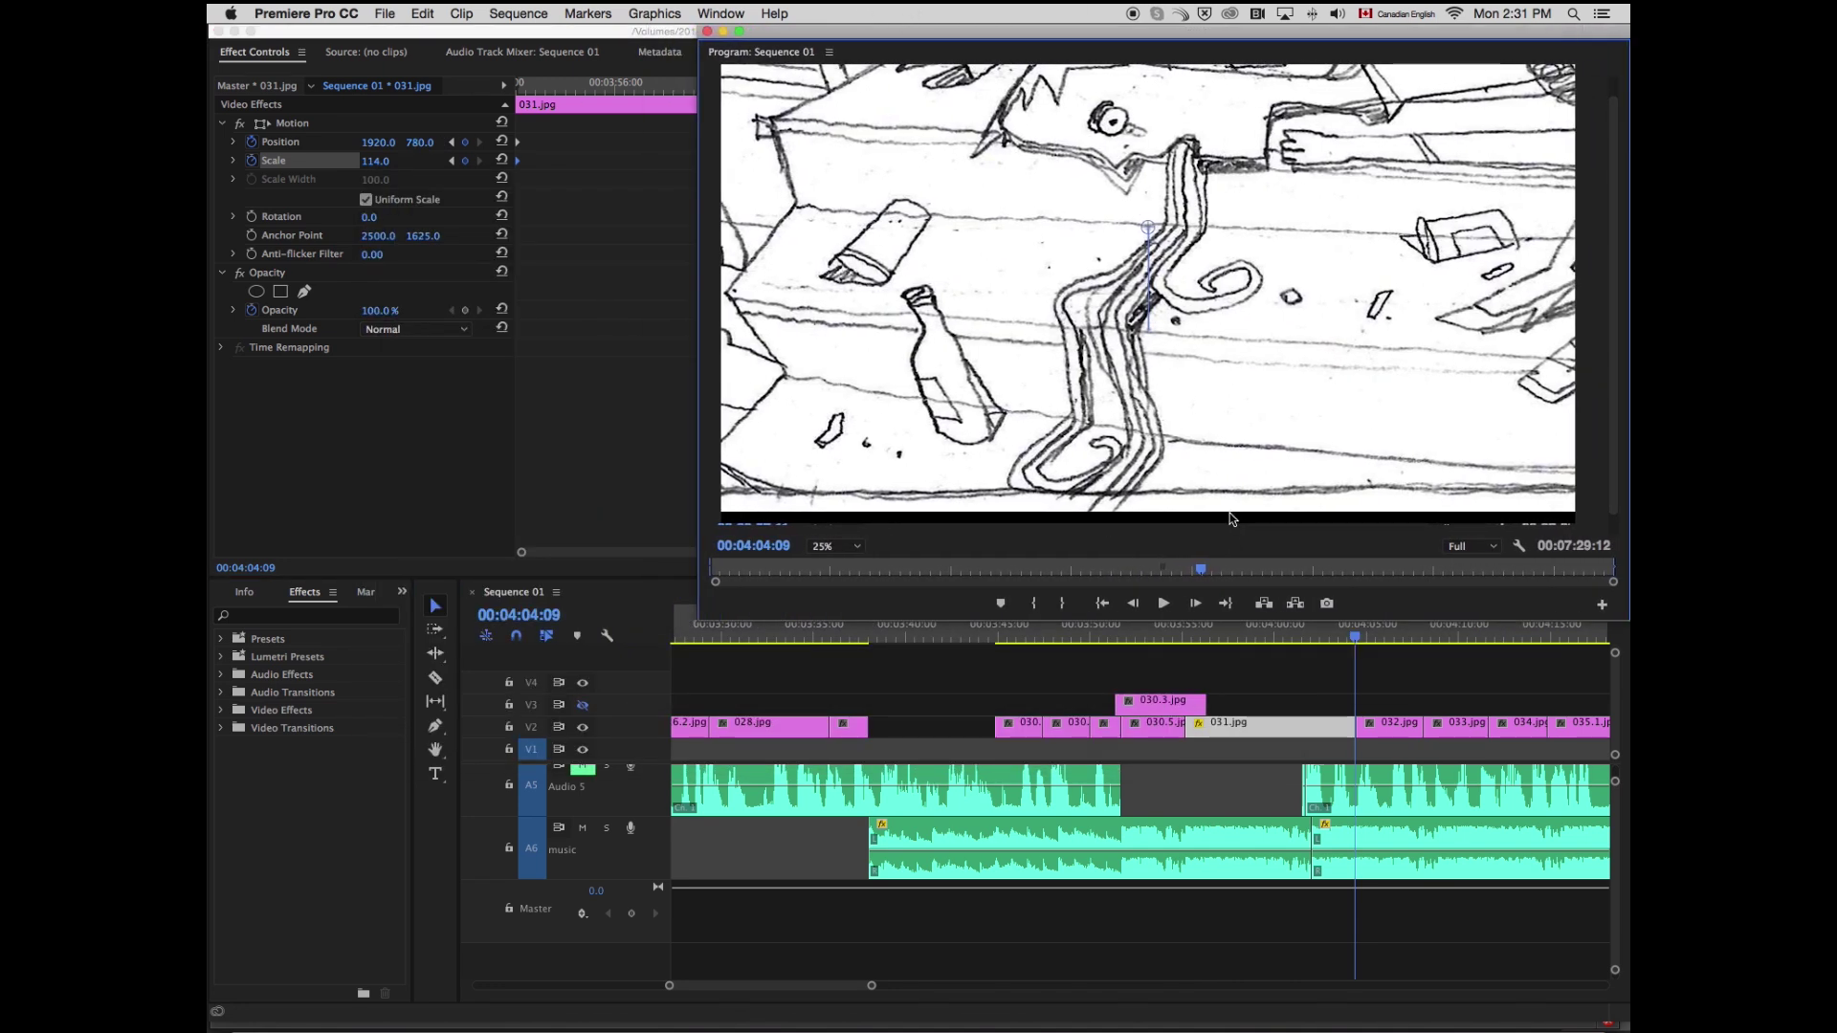
left_click_drag(1362, 640, 964, 696)
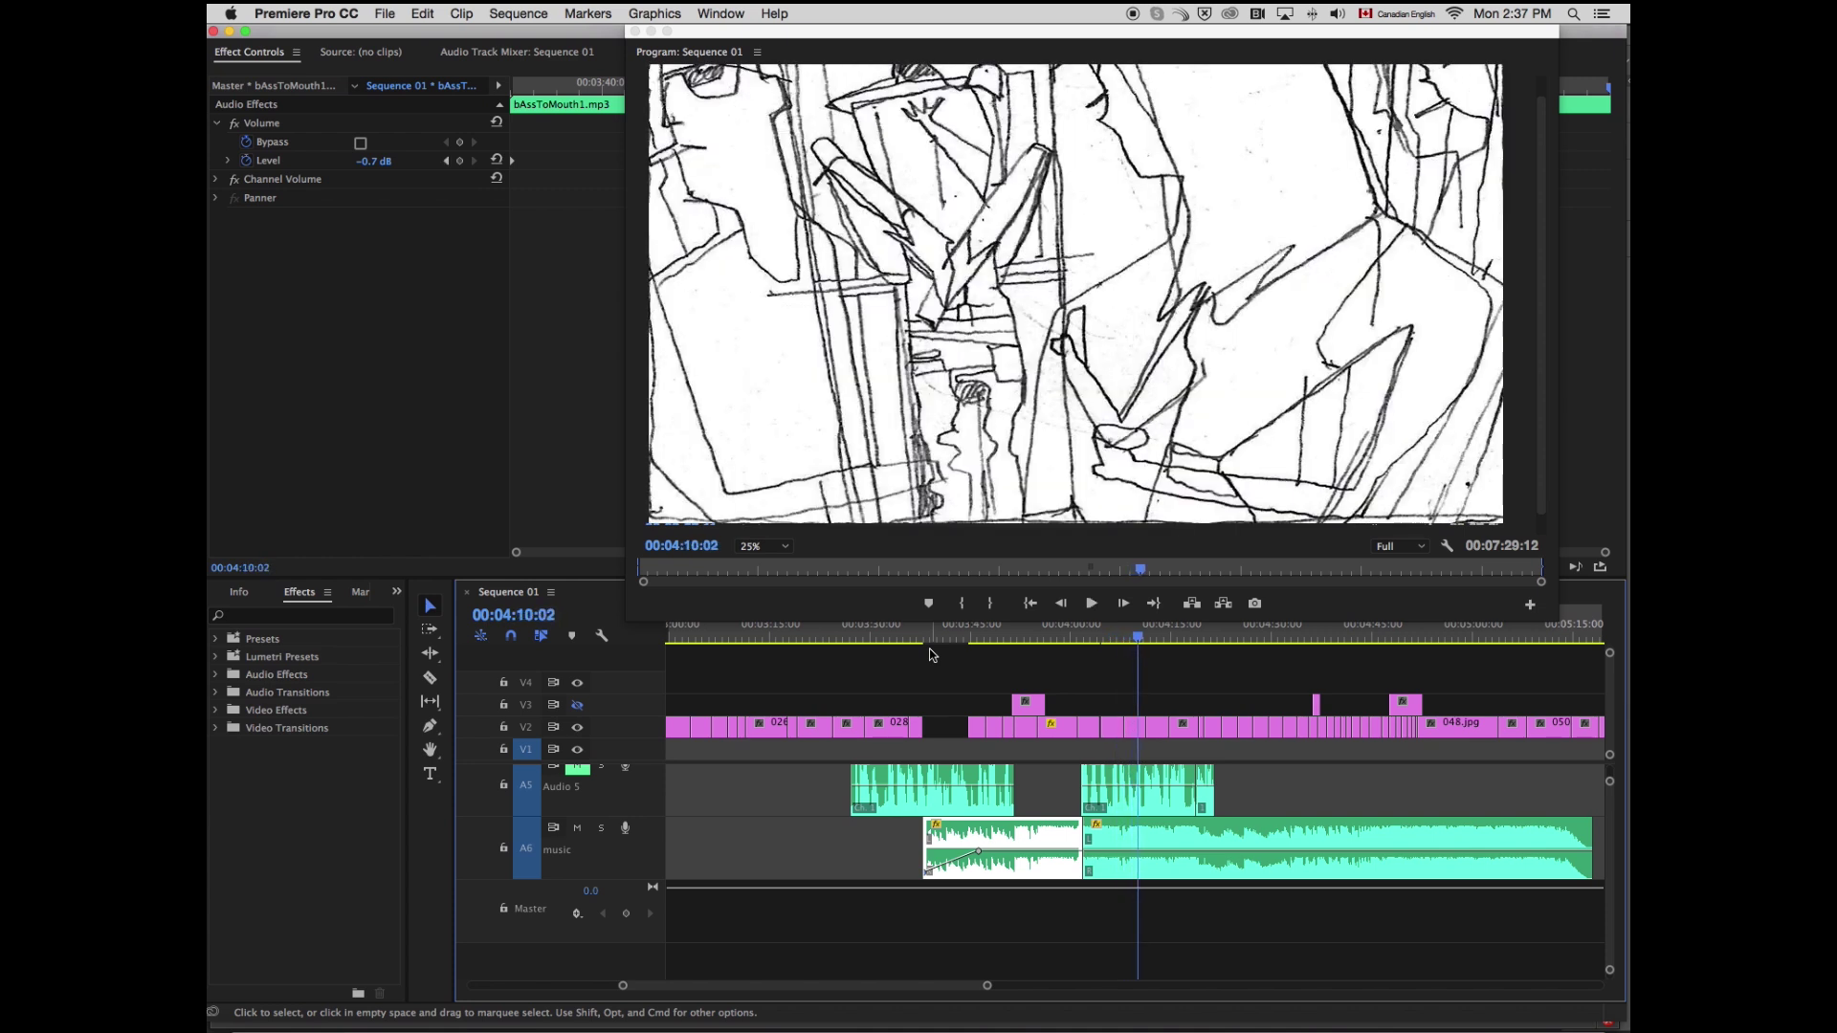
Step: Select both A6 music clips and apply an Audio Gain adjustment of -5 dB
left_click_drag(879, 847, 1344, 837)
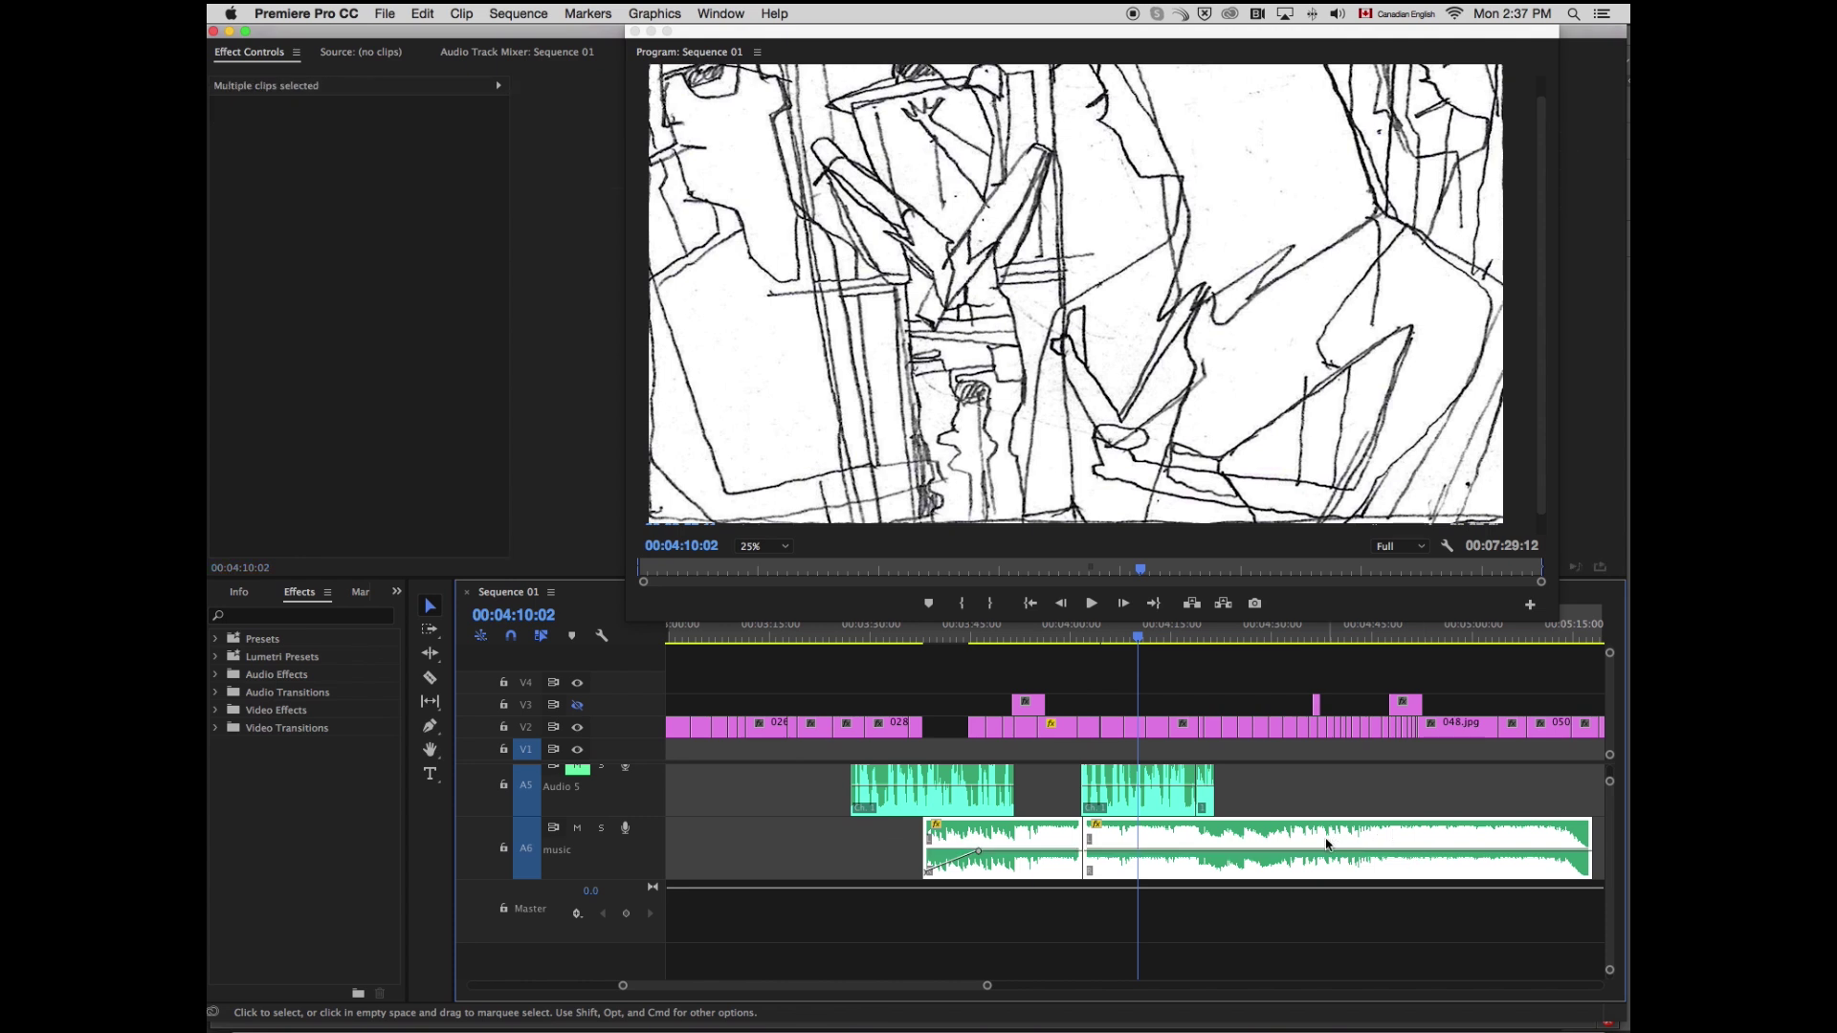
right_click(1326, 845)
left_click(1414, 882)
type("-5")
left_click(1024, 485)
left_click(1125, 634)
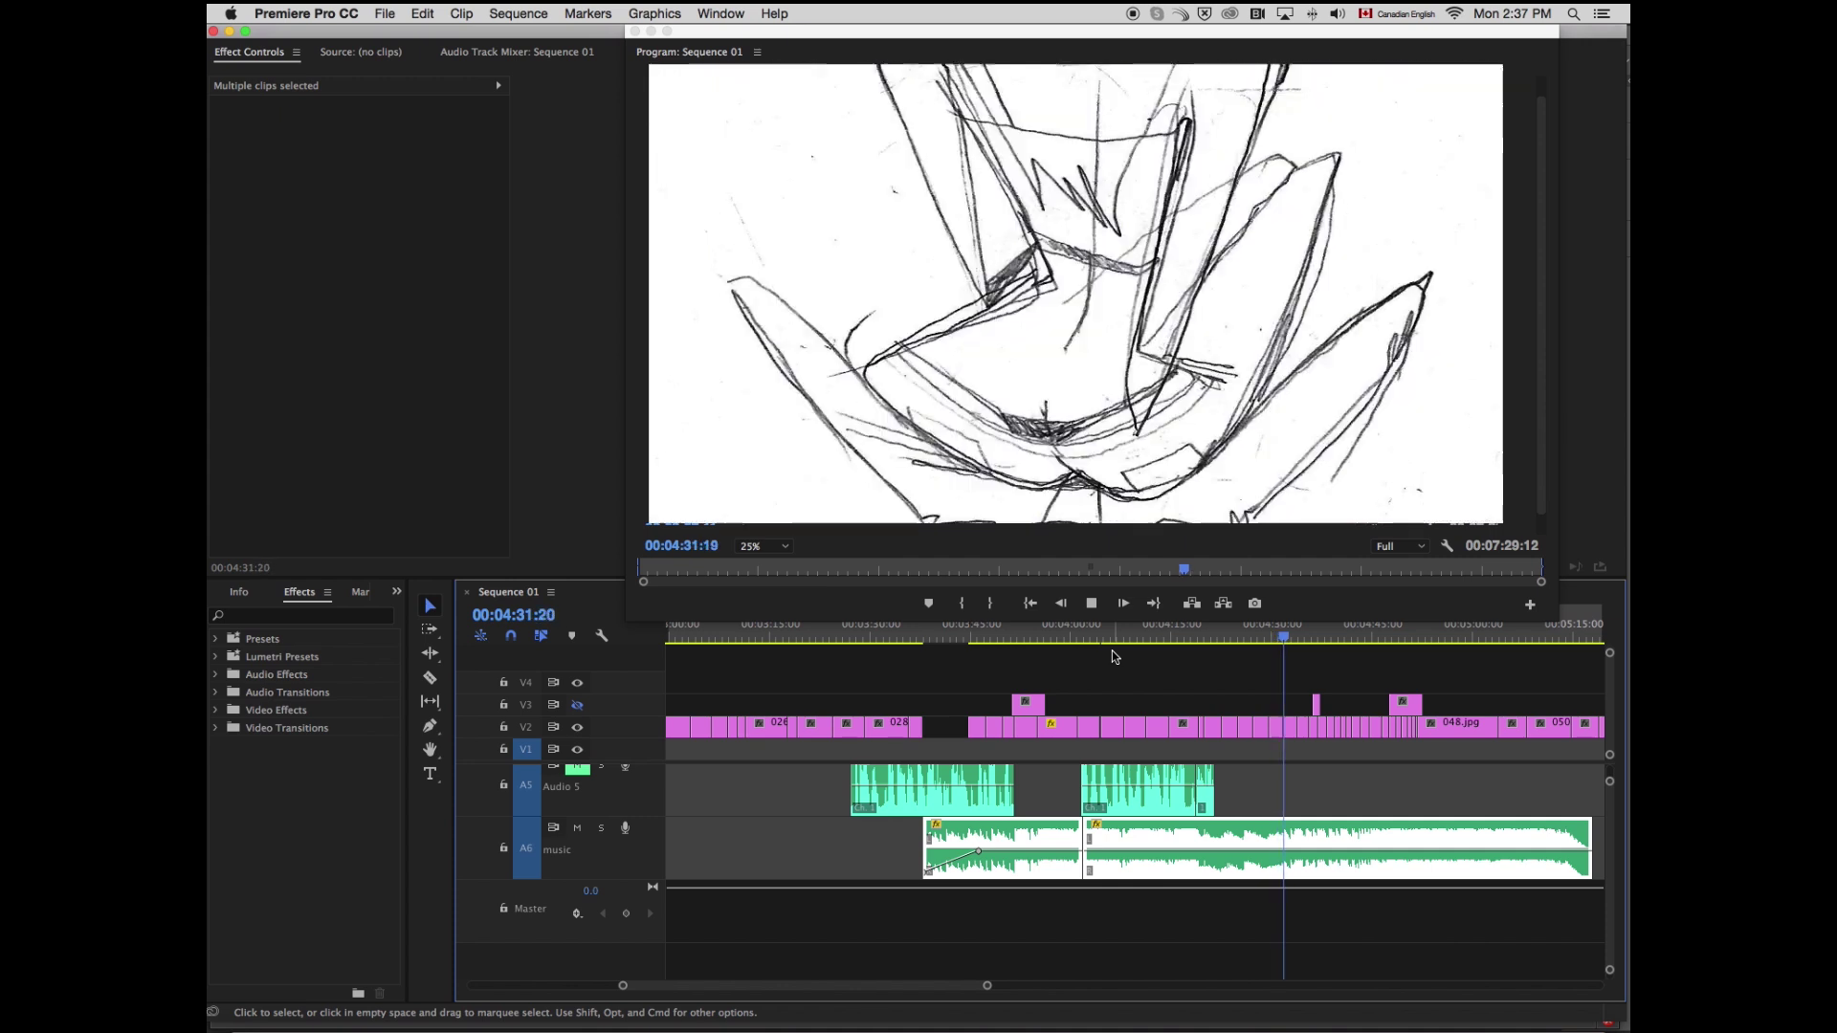
Step: Zoom in and play from about 04:18 to check the music against the drawings
key("space")
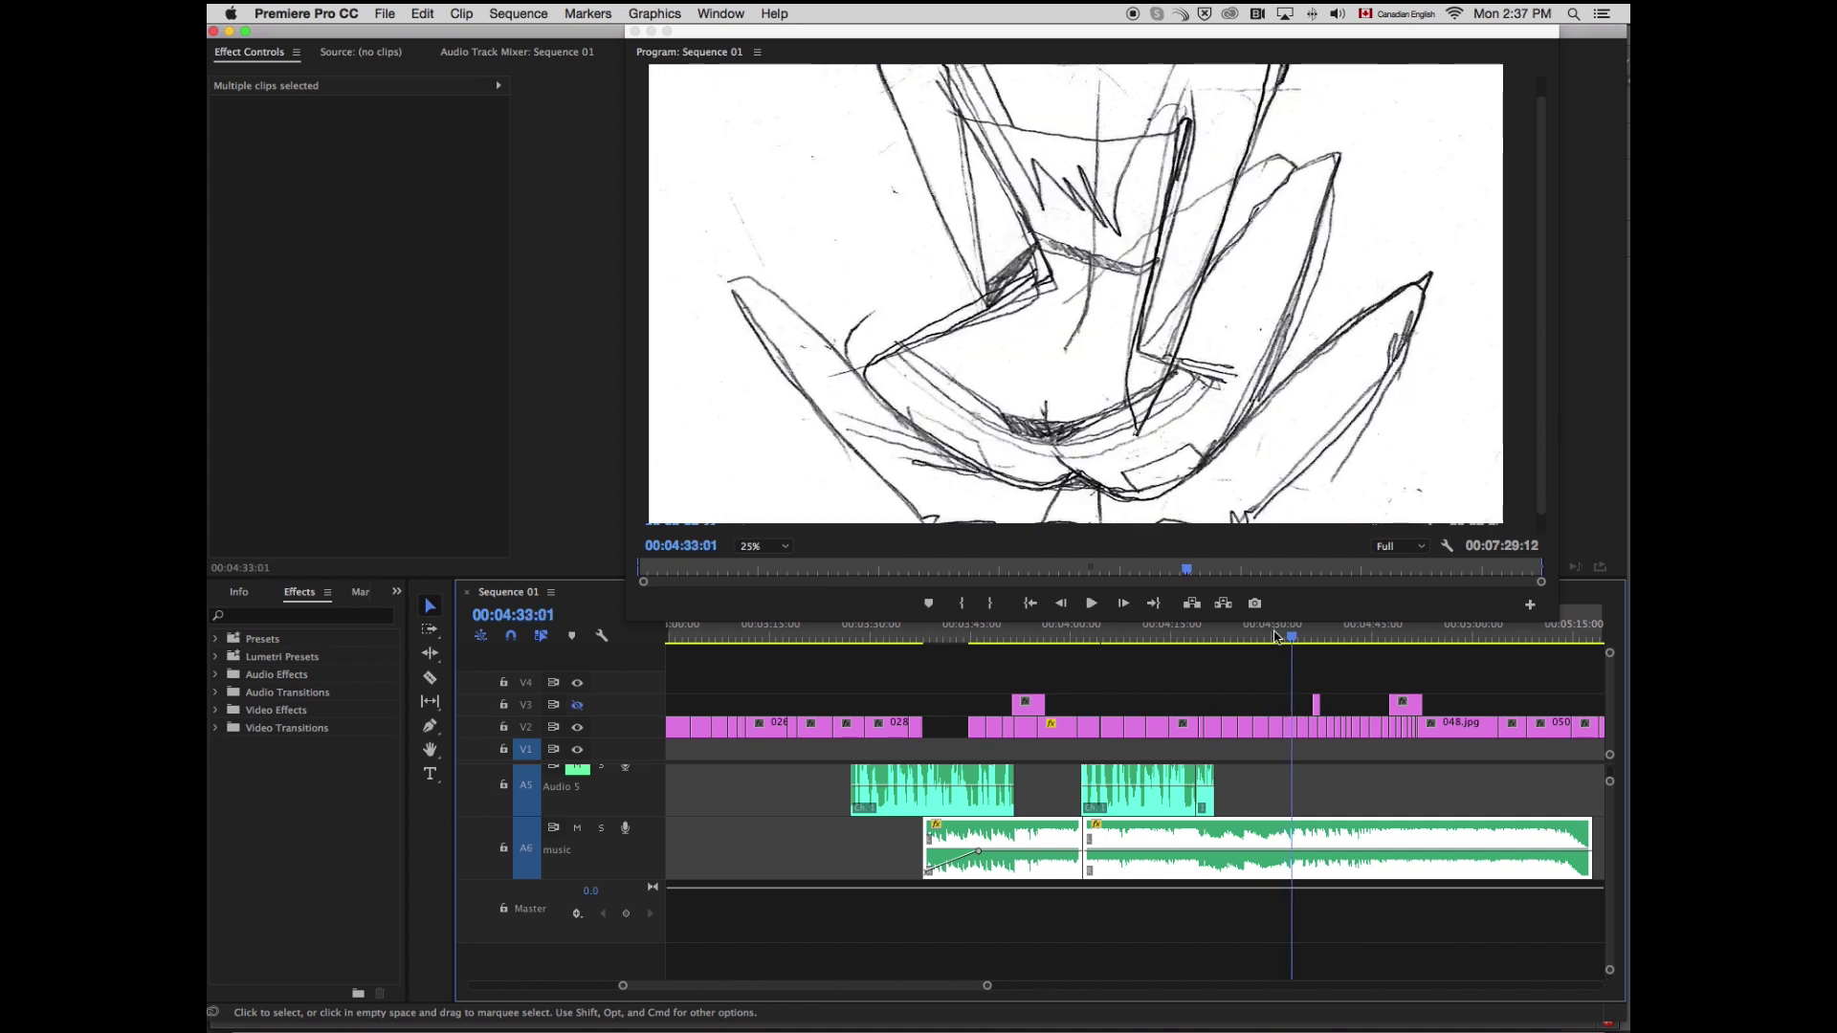
left_click_drag(1280, 638, 1192, 646)
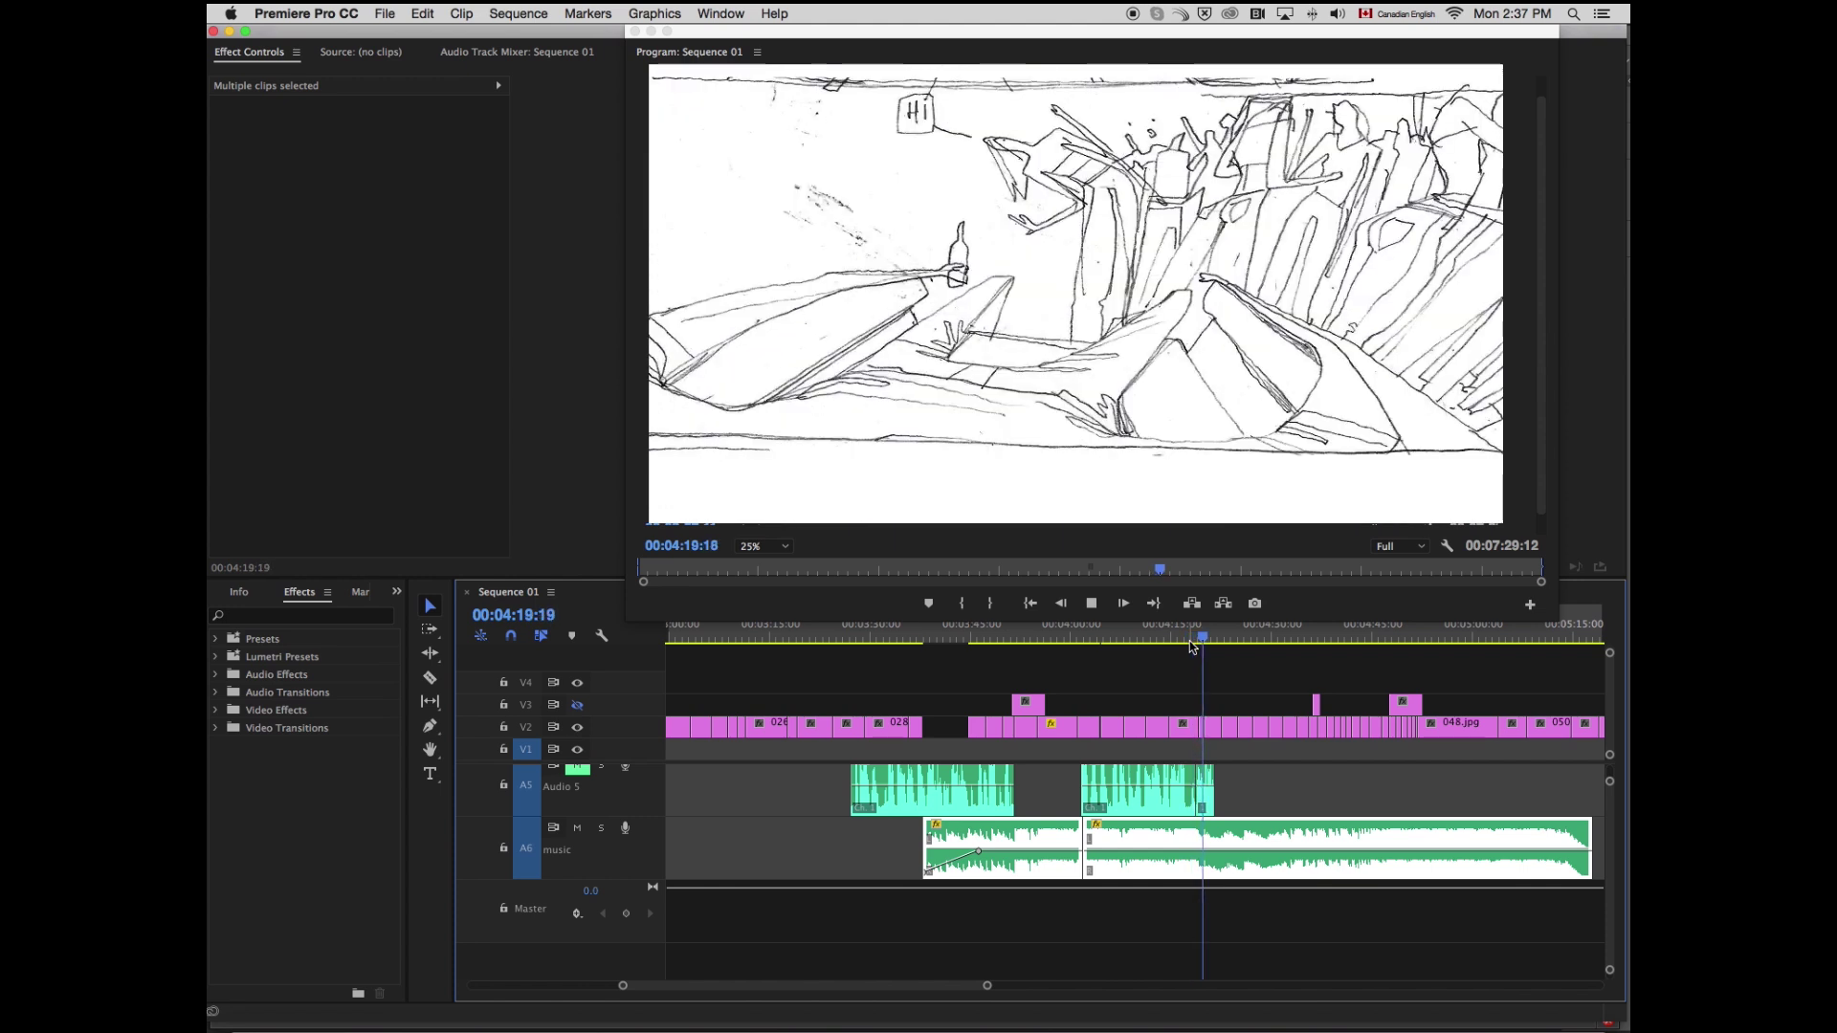
left_click(1192, 646)
key("=")
key("space")
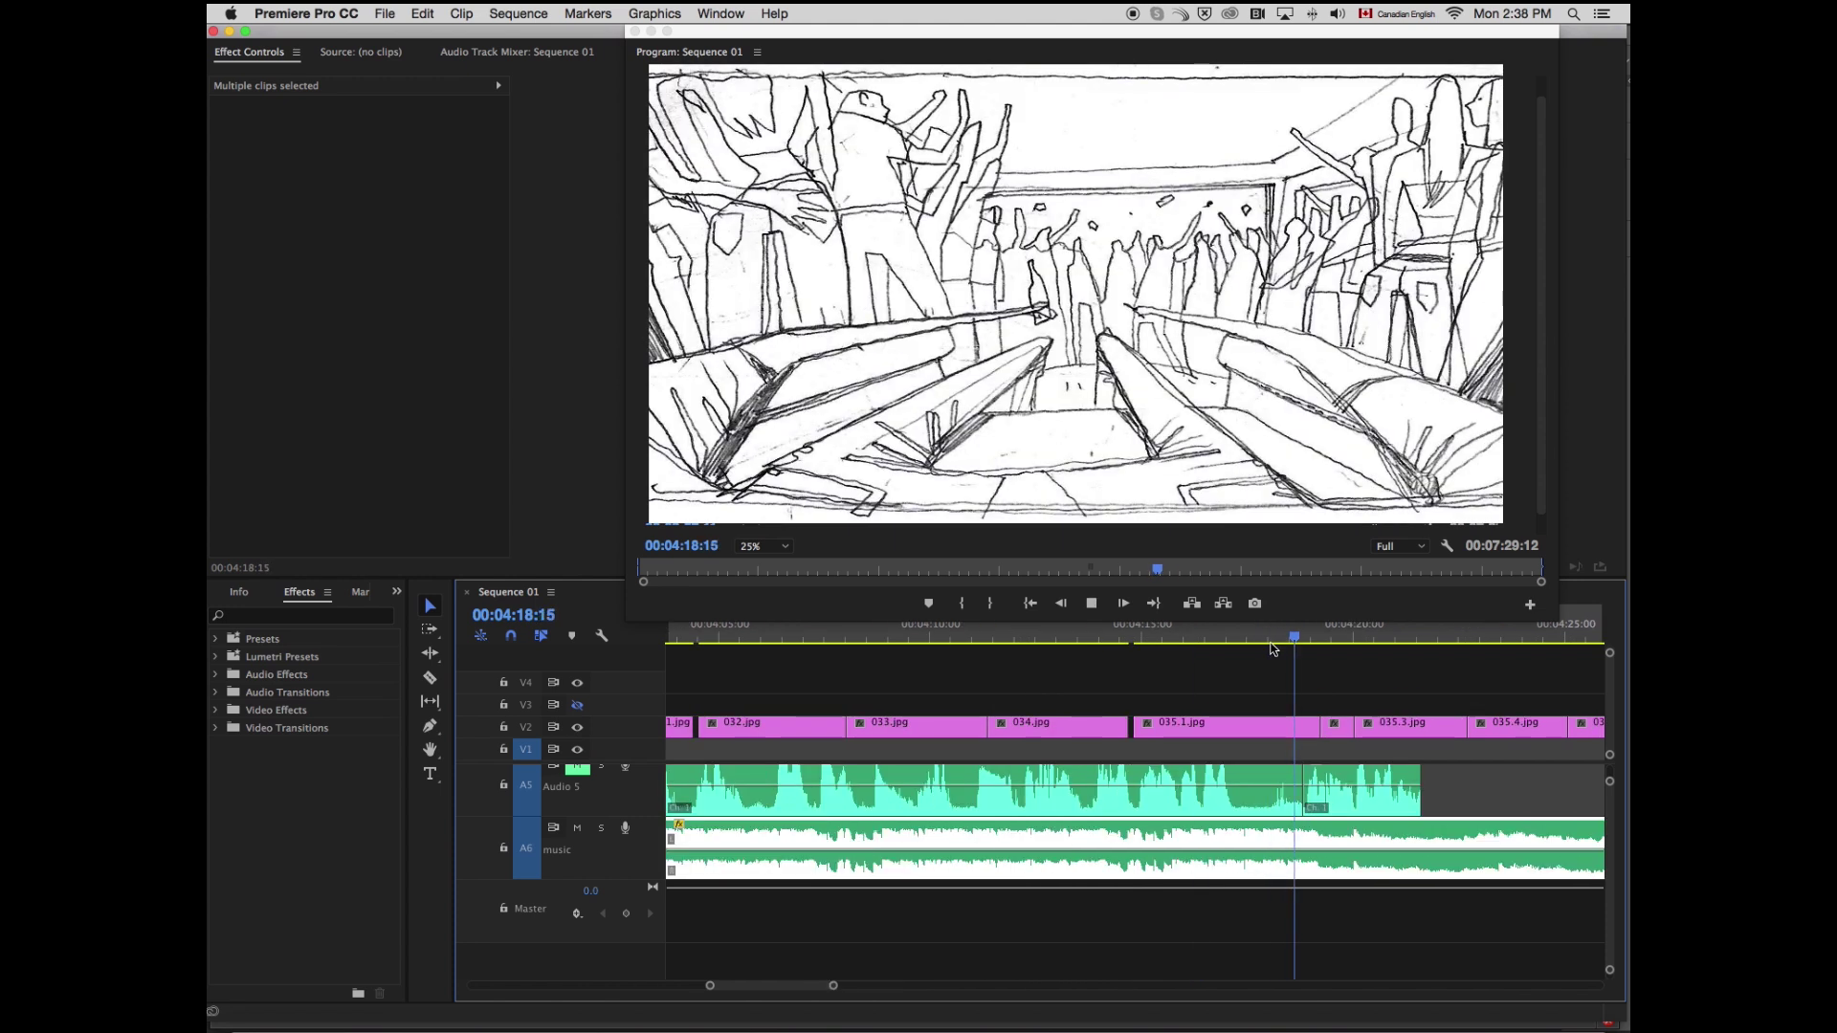
left_click(1249, 649)
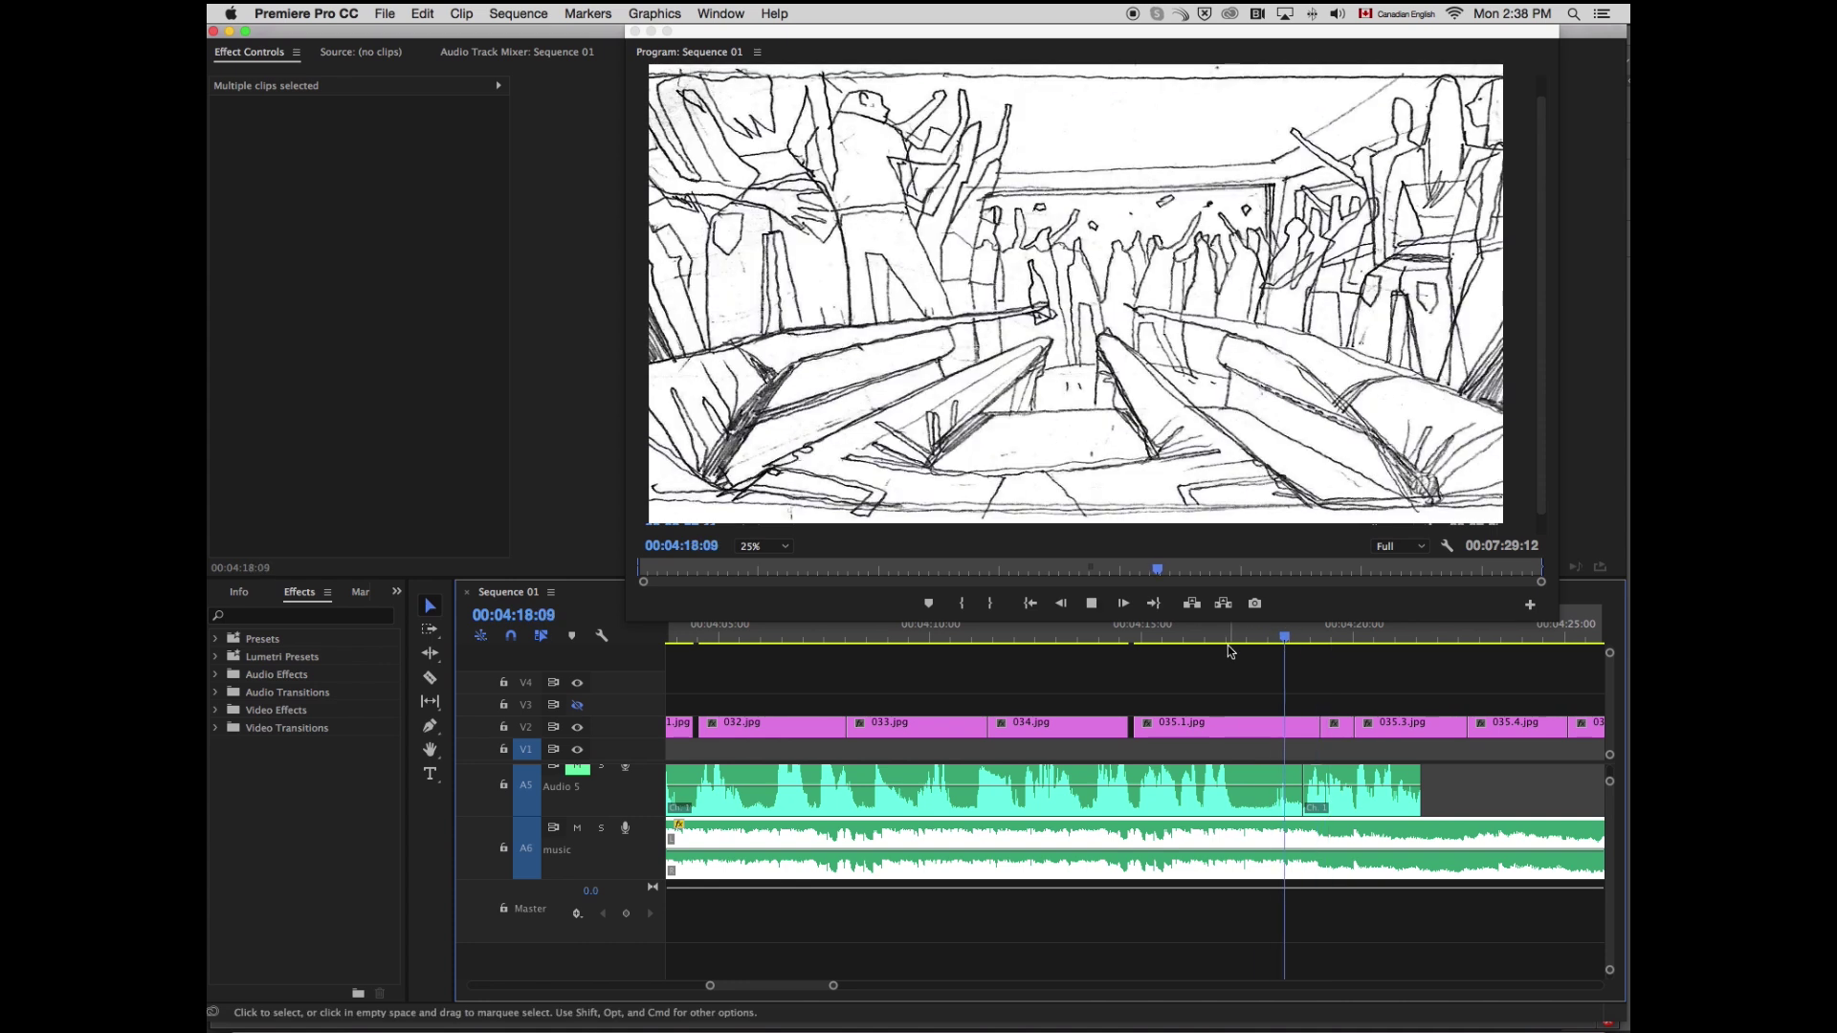
key("space")
Step: Trim the V1 drawing three frames shorter at 04:18:08 and close the gap
left_click_drag(1280, 643, 1285, 641)
left_click_drag(1313, 728, 1284, 727)
left_click(1254, 639)
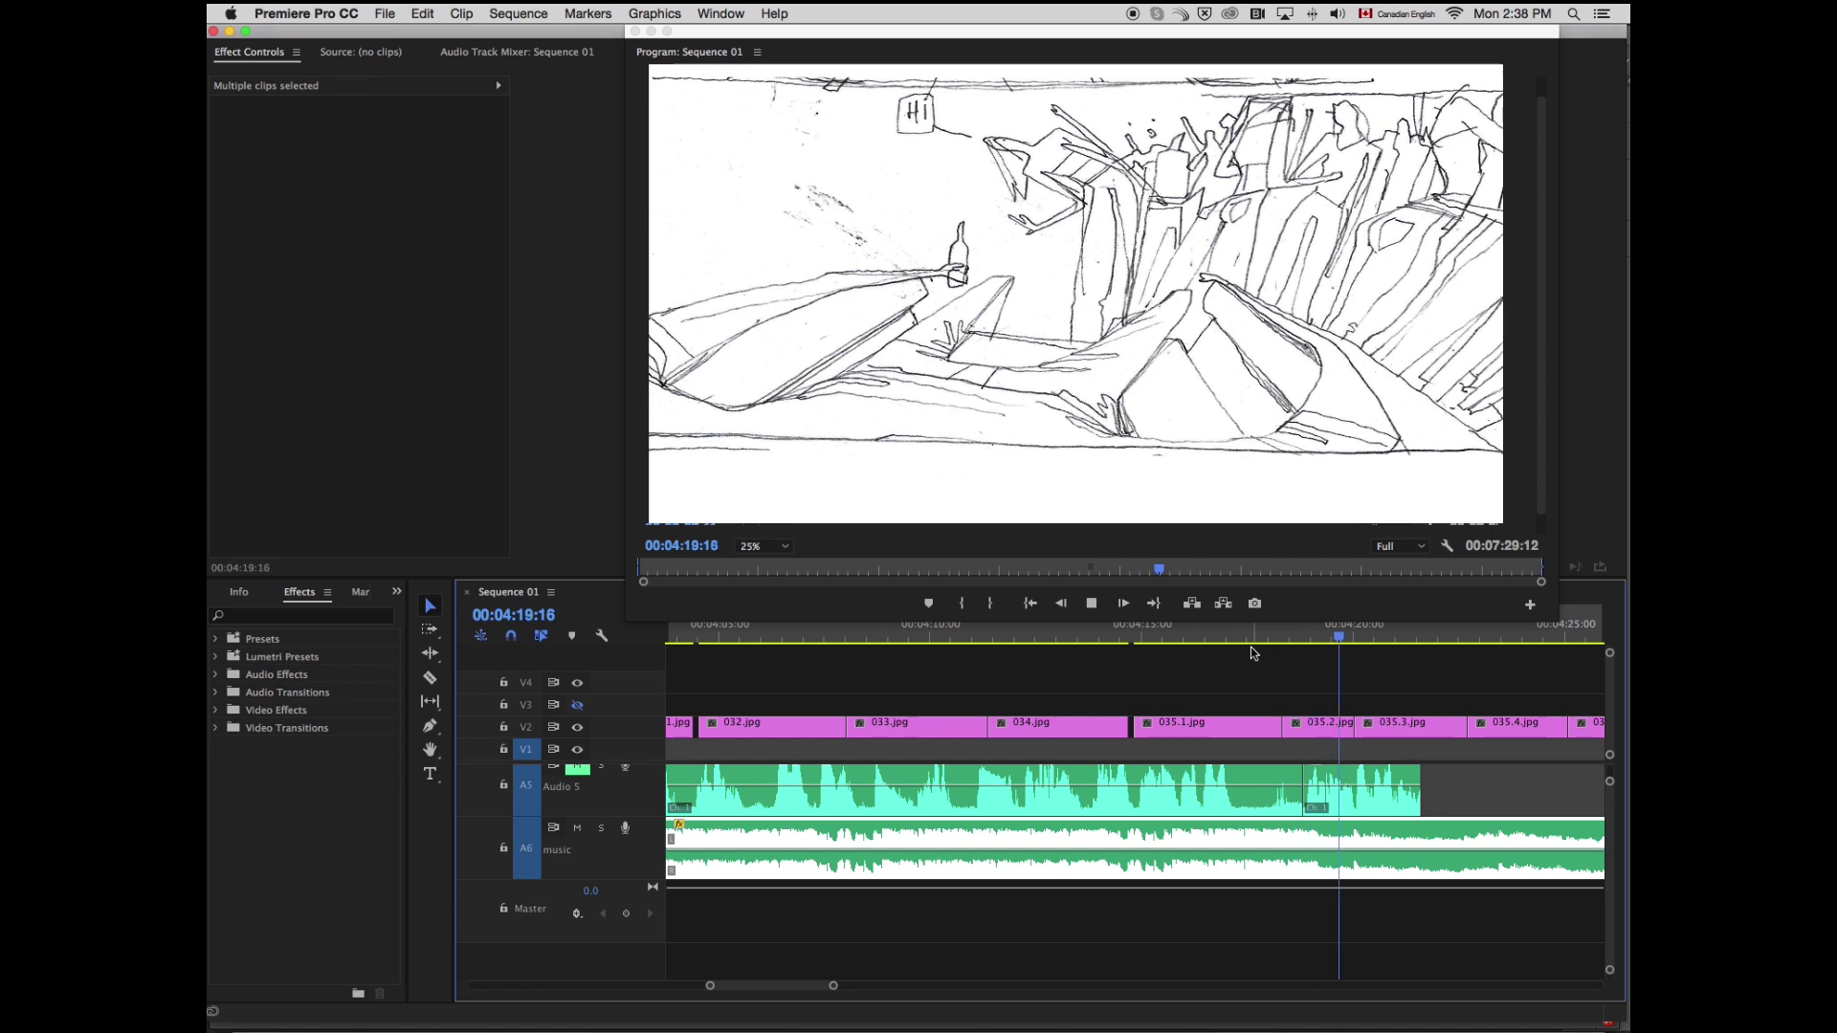
key("space")
Step: Review playback from 04:17:18 and 04:18:08 to judge the drawing change
left_click_drag(1339, 659, 1256, 666)
key("space")
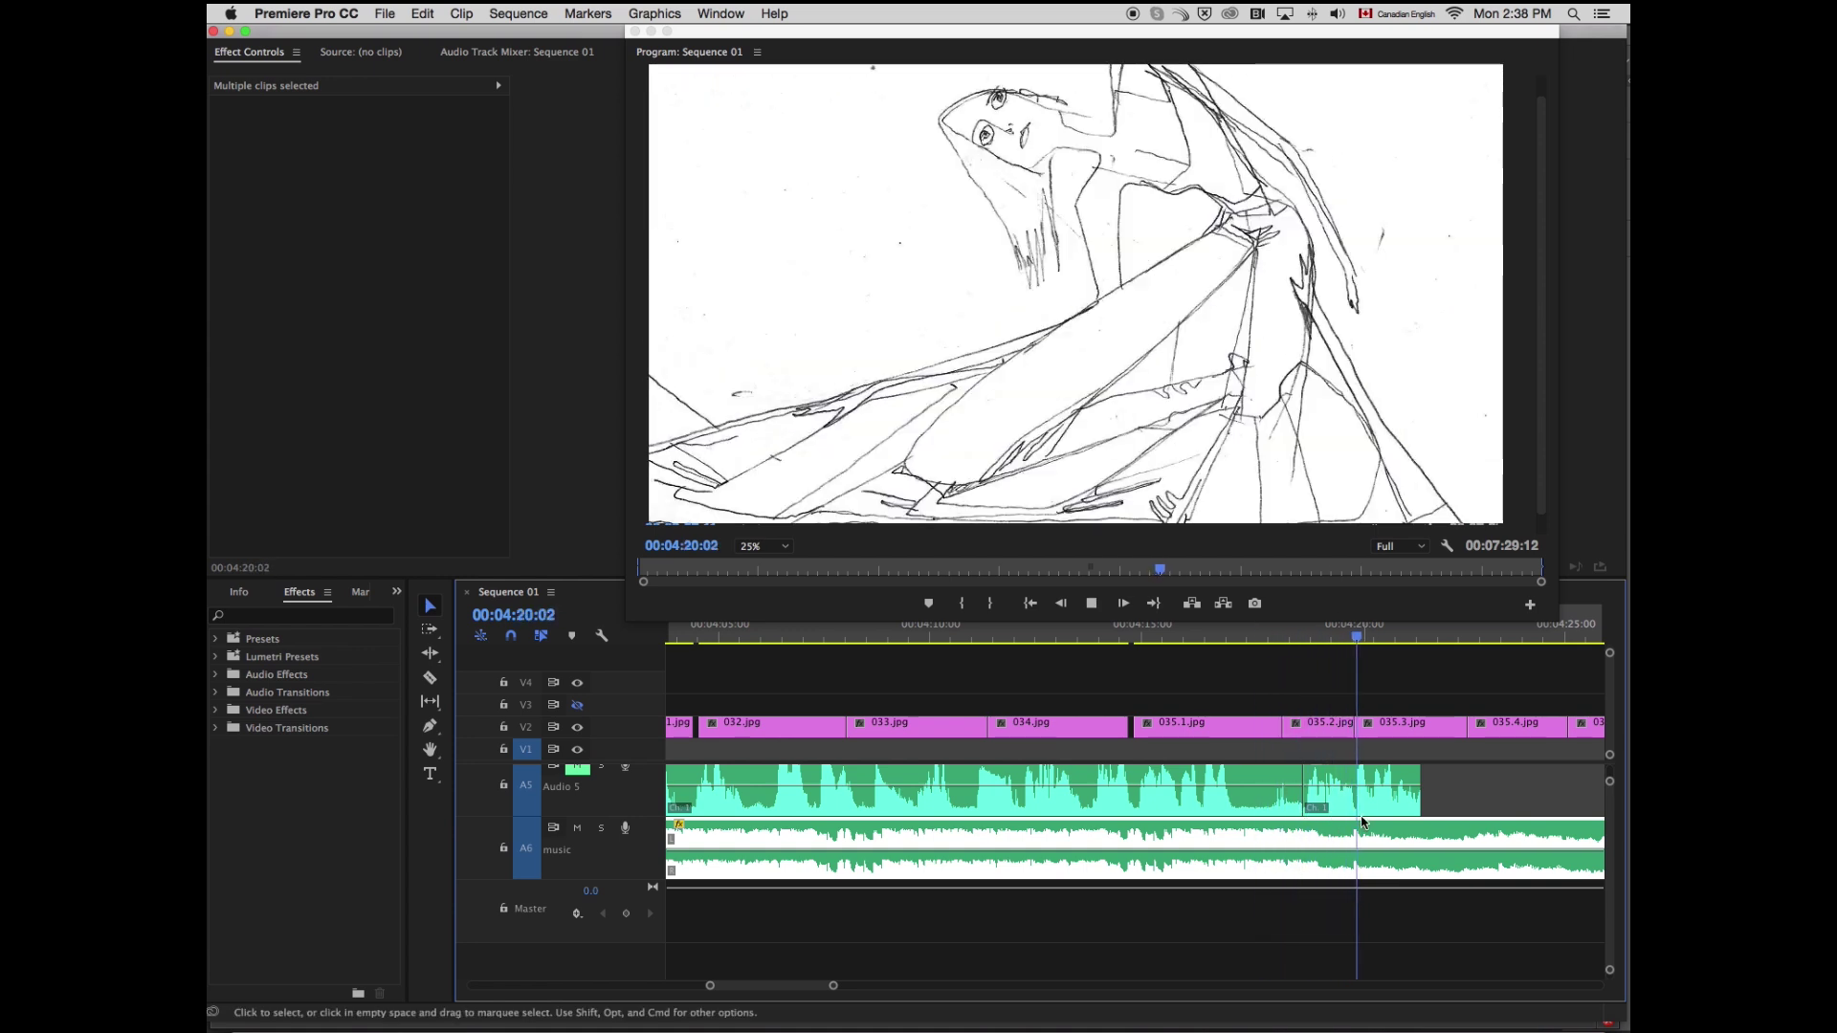
key("space")
left_click_drag(1387, 639, 1273, 658)
key("space")
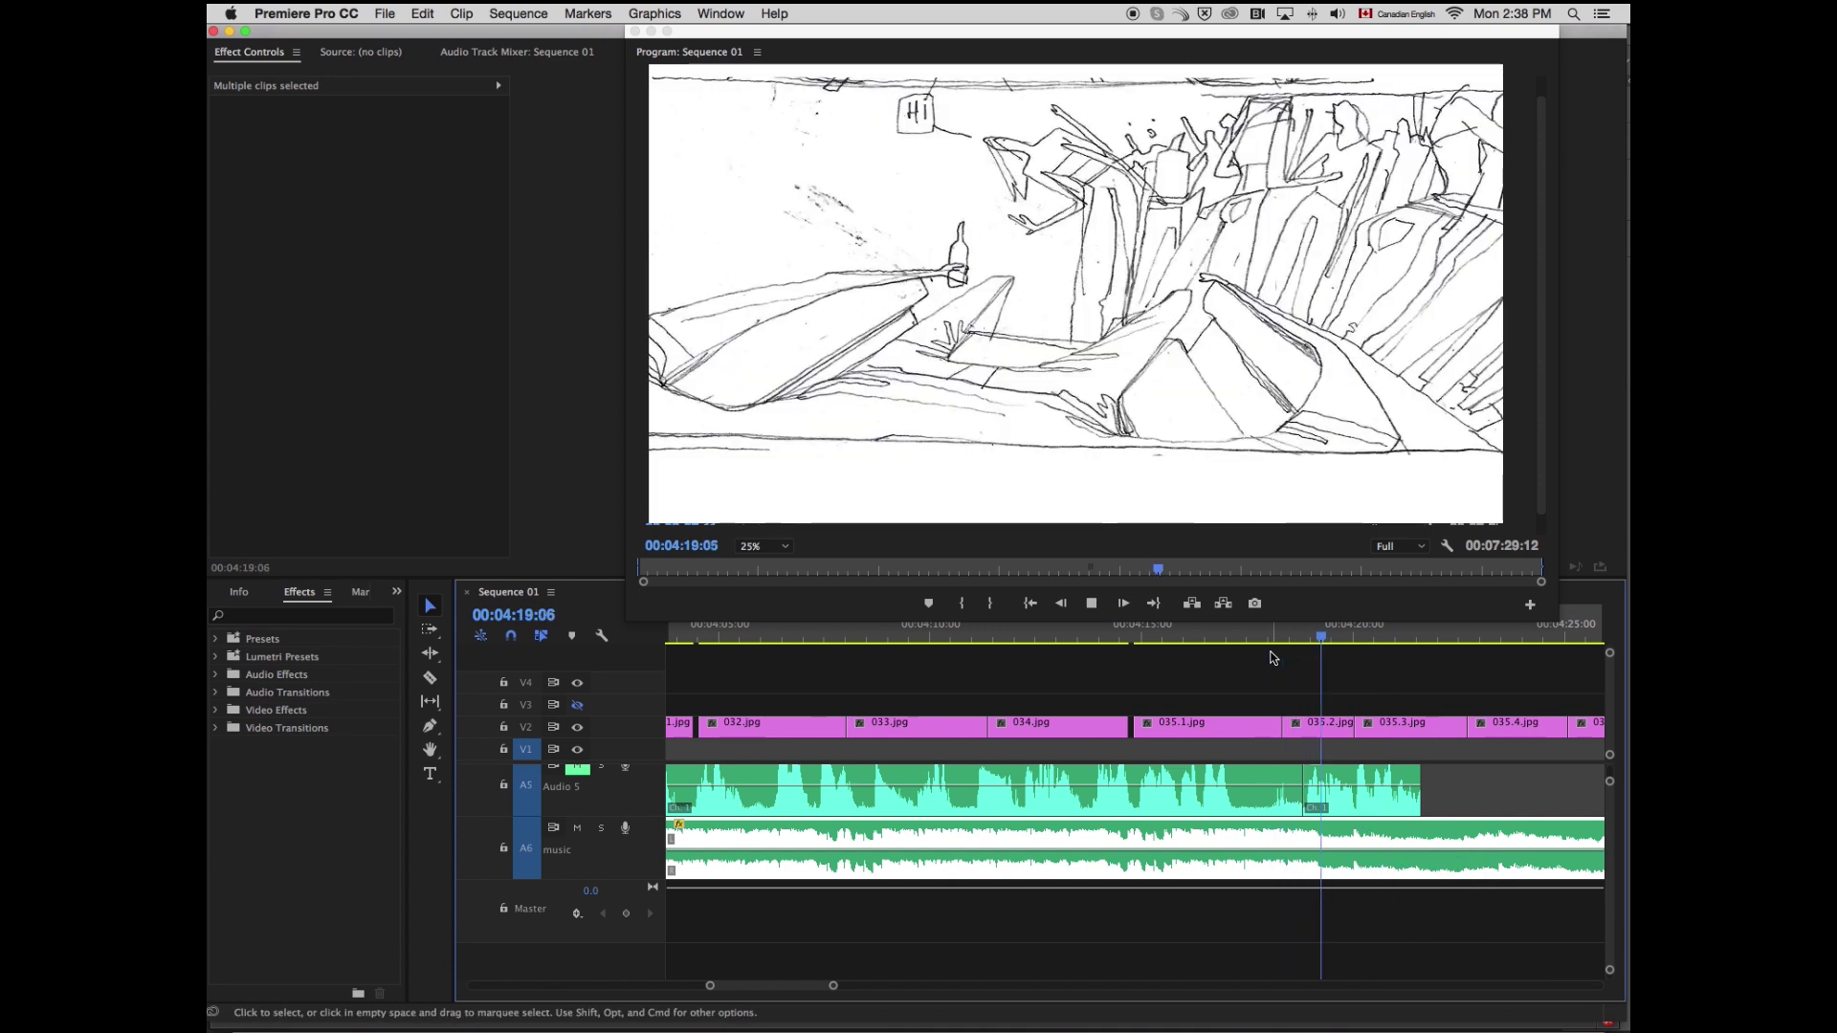
left_click(1329, 641)
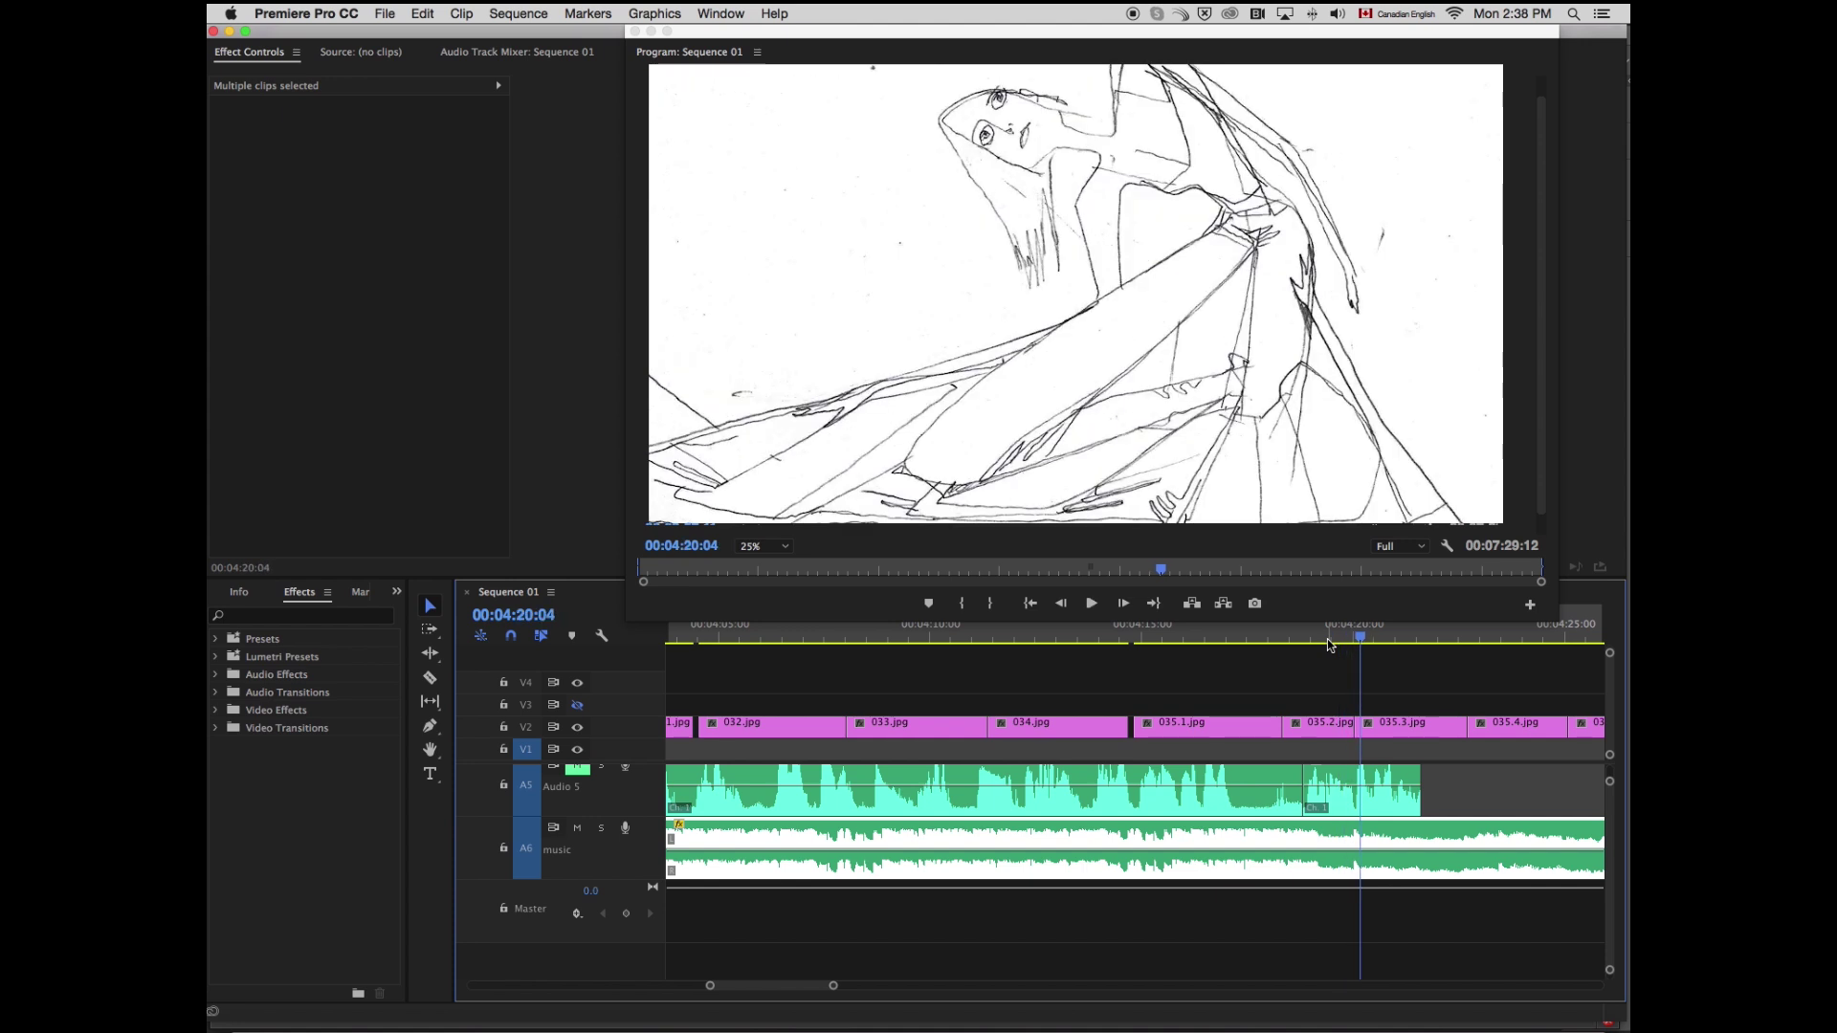
key("Left")
key("Left")
key("Left")
key("Left")
key("Left")
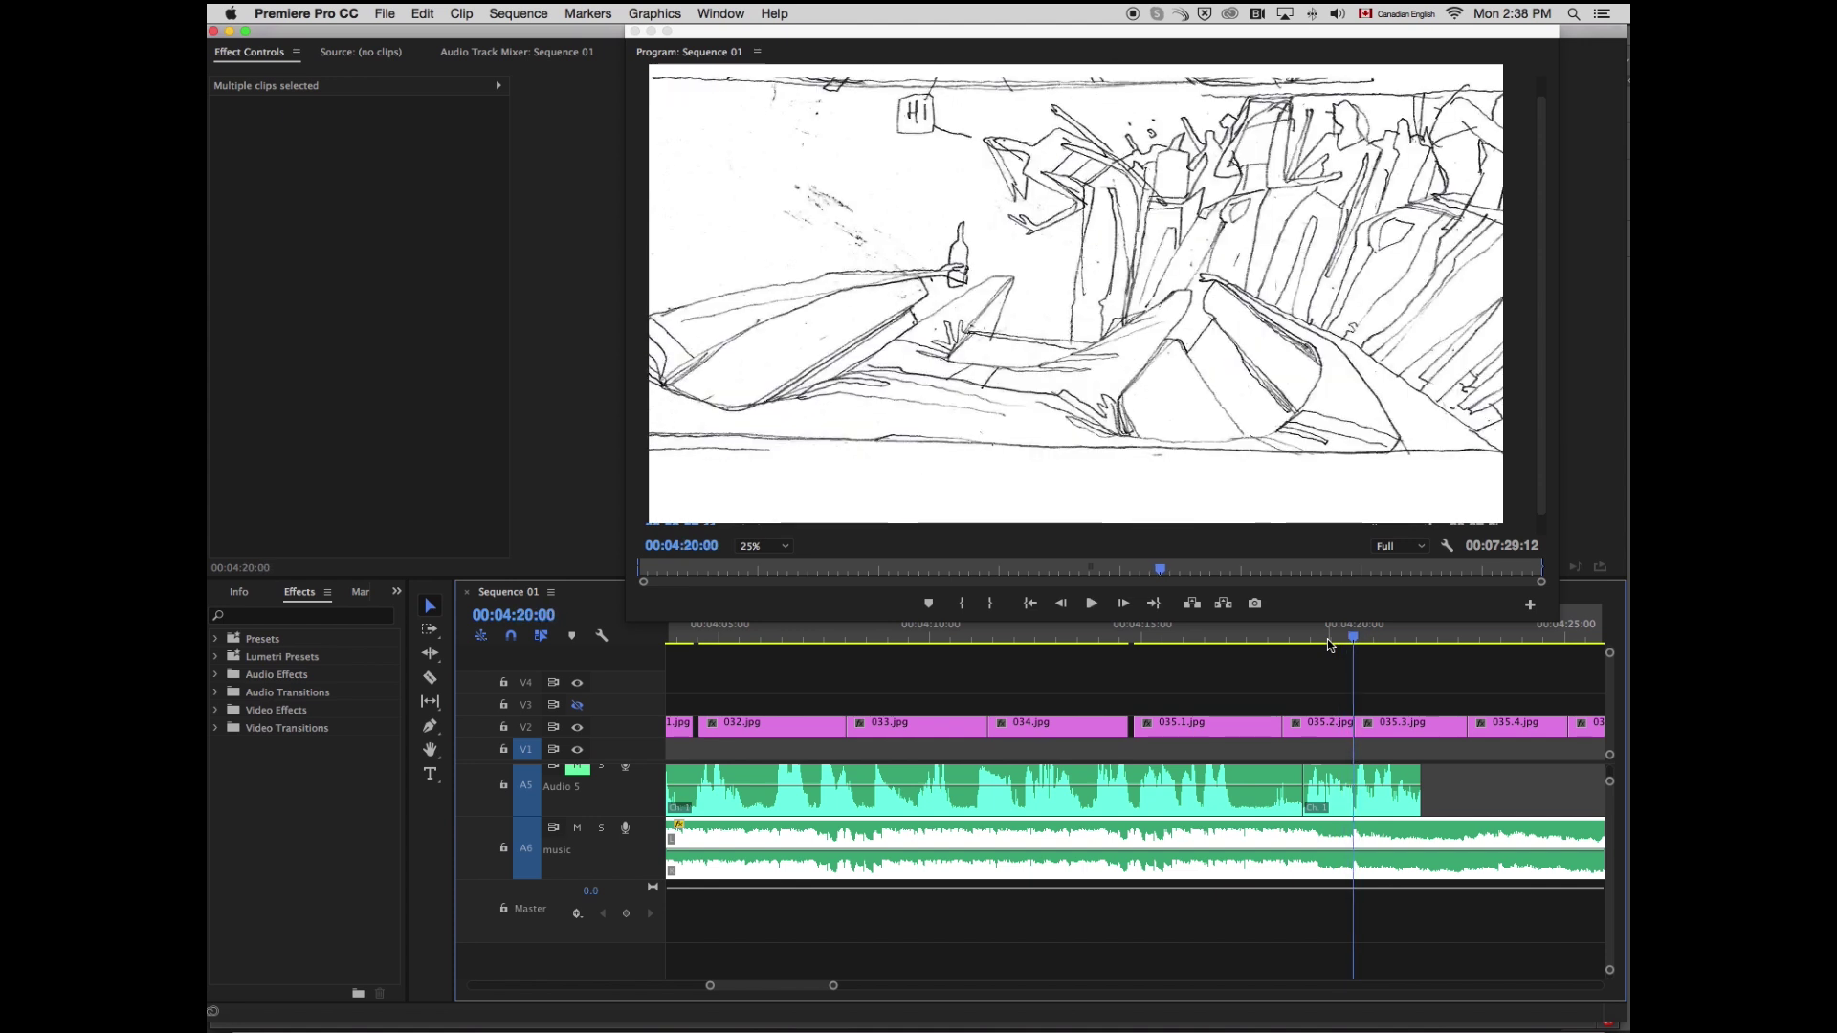
Step: Move the 035.2/035.3 edit point earlier near 04:20:00 and play back the retimed cut
left_click_drag(830, 985, 777, 986)
left_click_drag(1164, 727, 1147, 728)
left_click_drag(765, 986, 825, 992)
mouse_move(1146, 633)
left_mouse_down()
mouse_move(1165, 634)
mouse_move(1122, 654)
left_mouse_up()
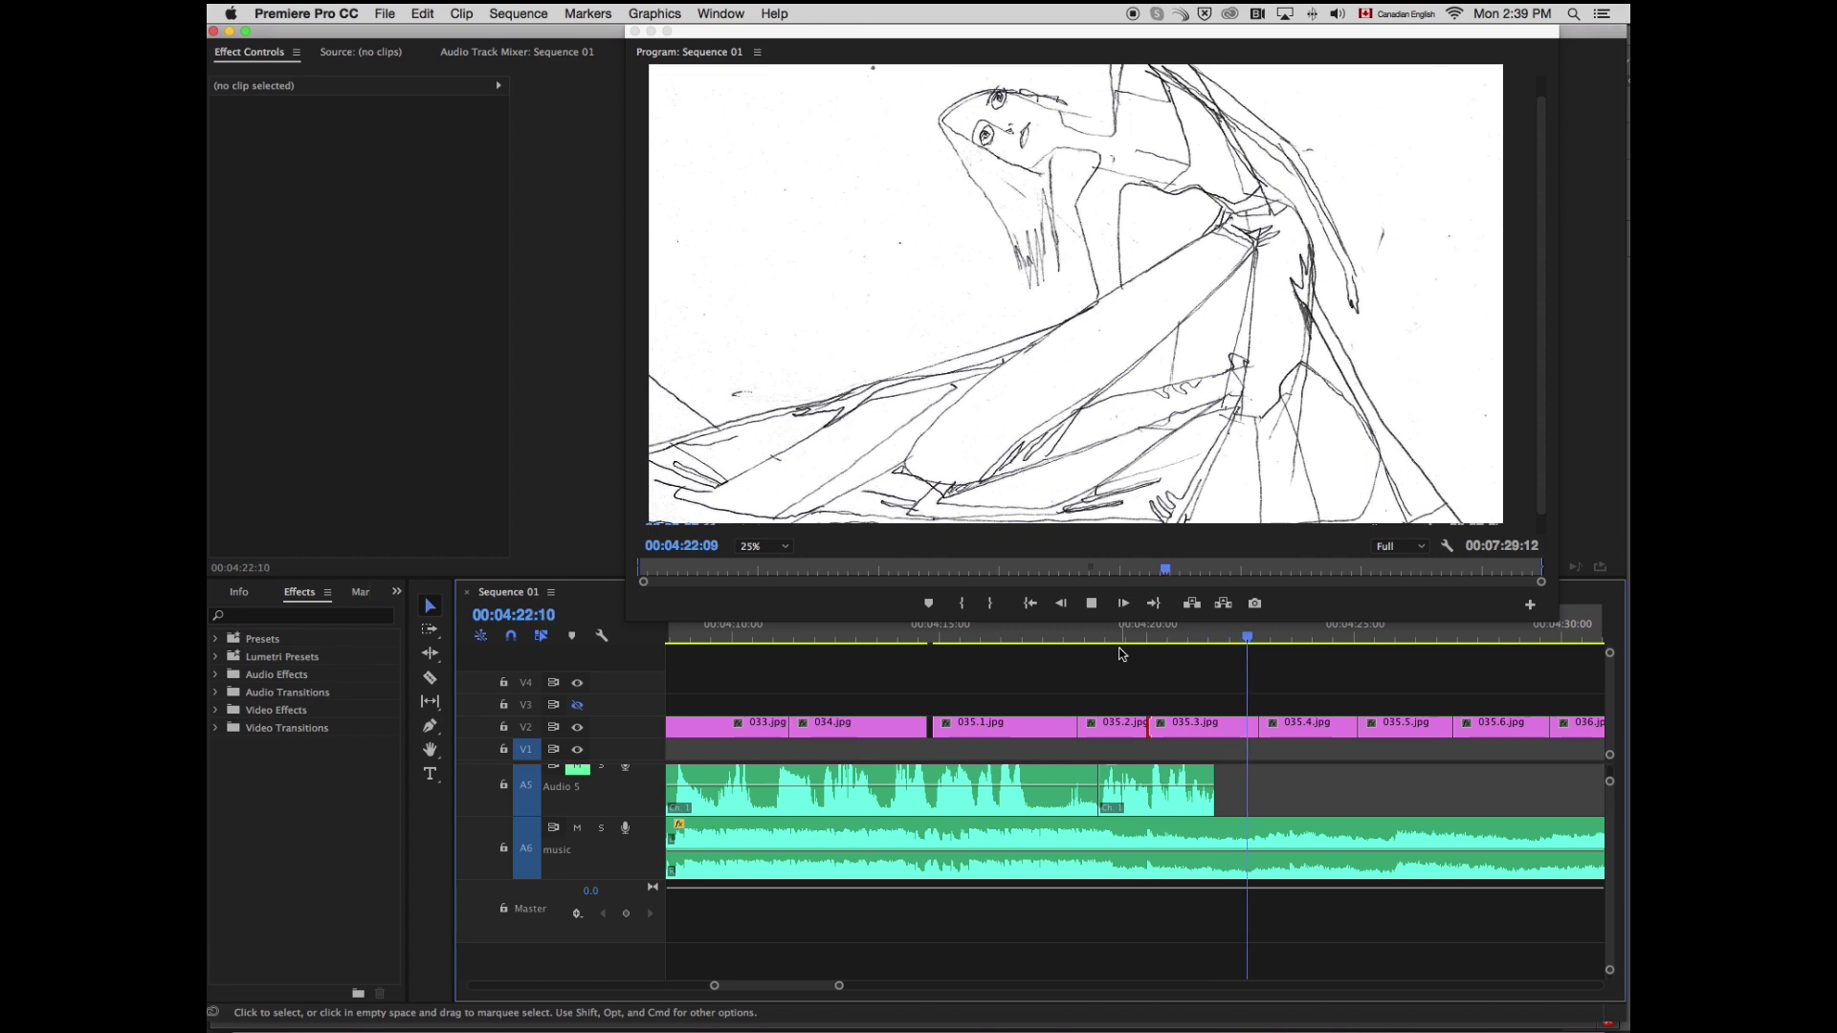
left_click(1270, 637)
left_click(1098, 636)
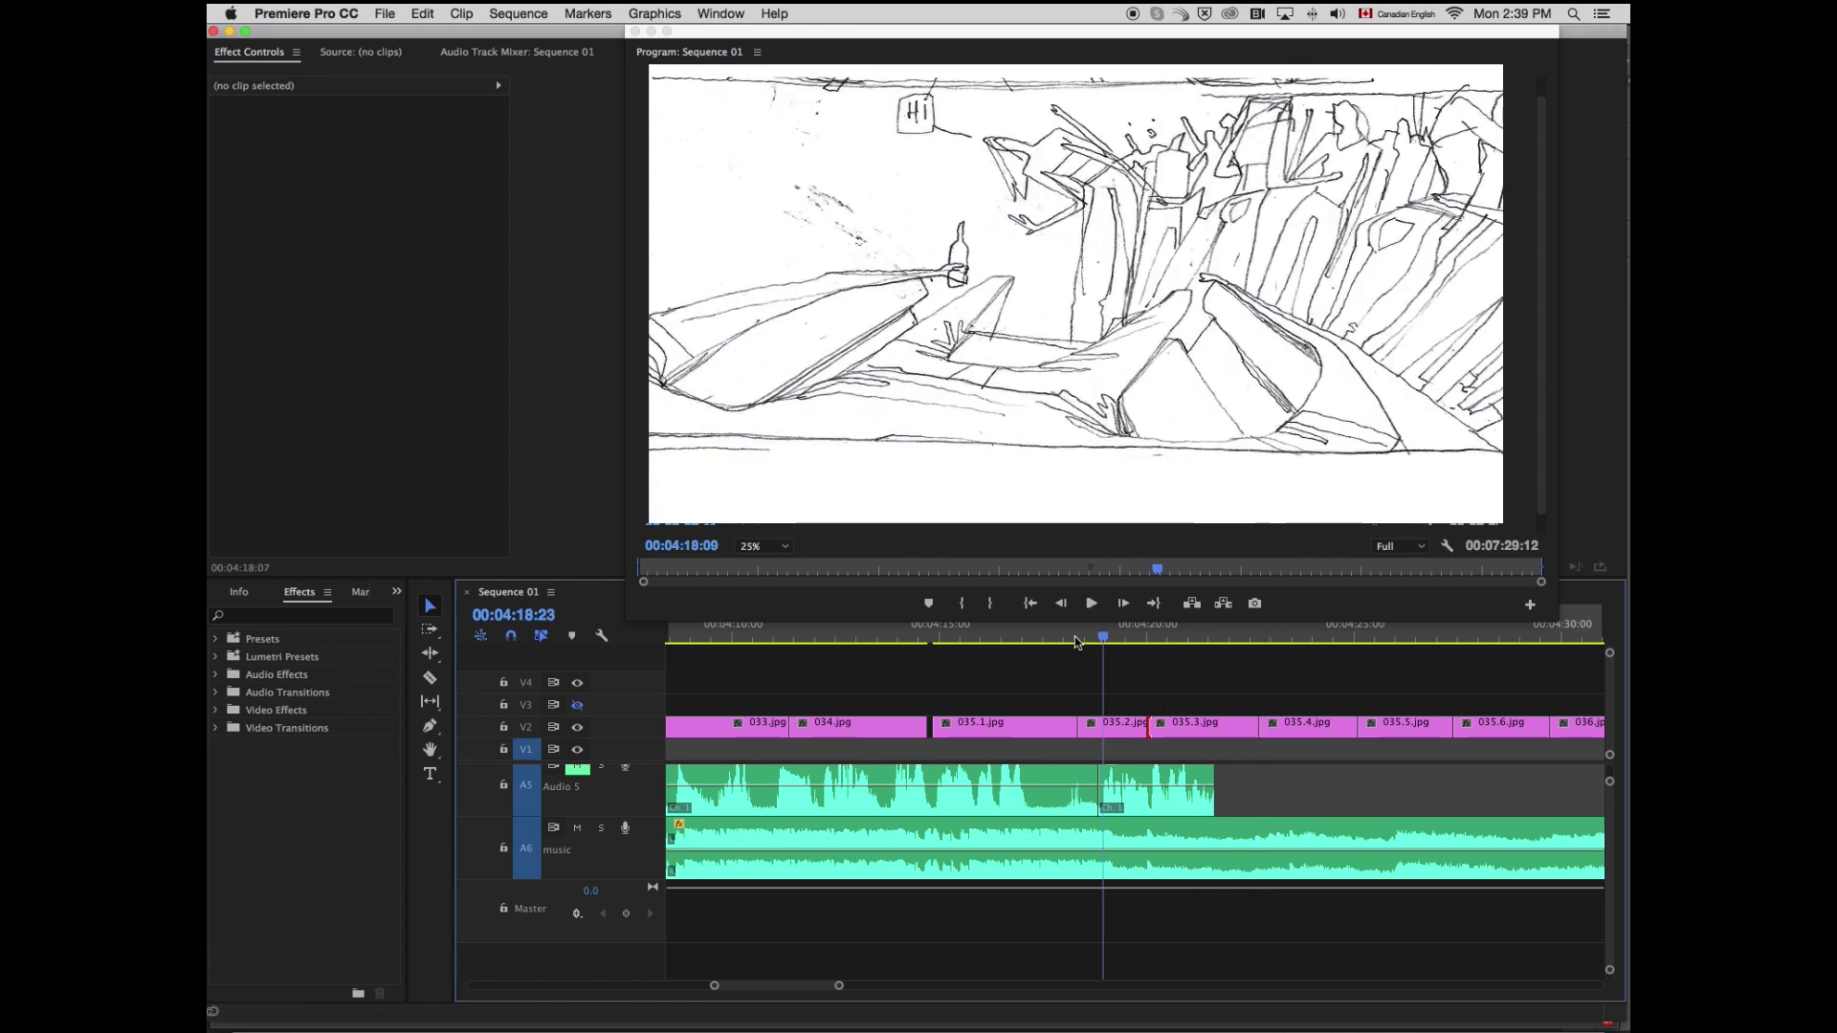
key("space")
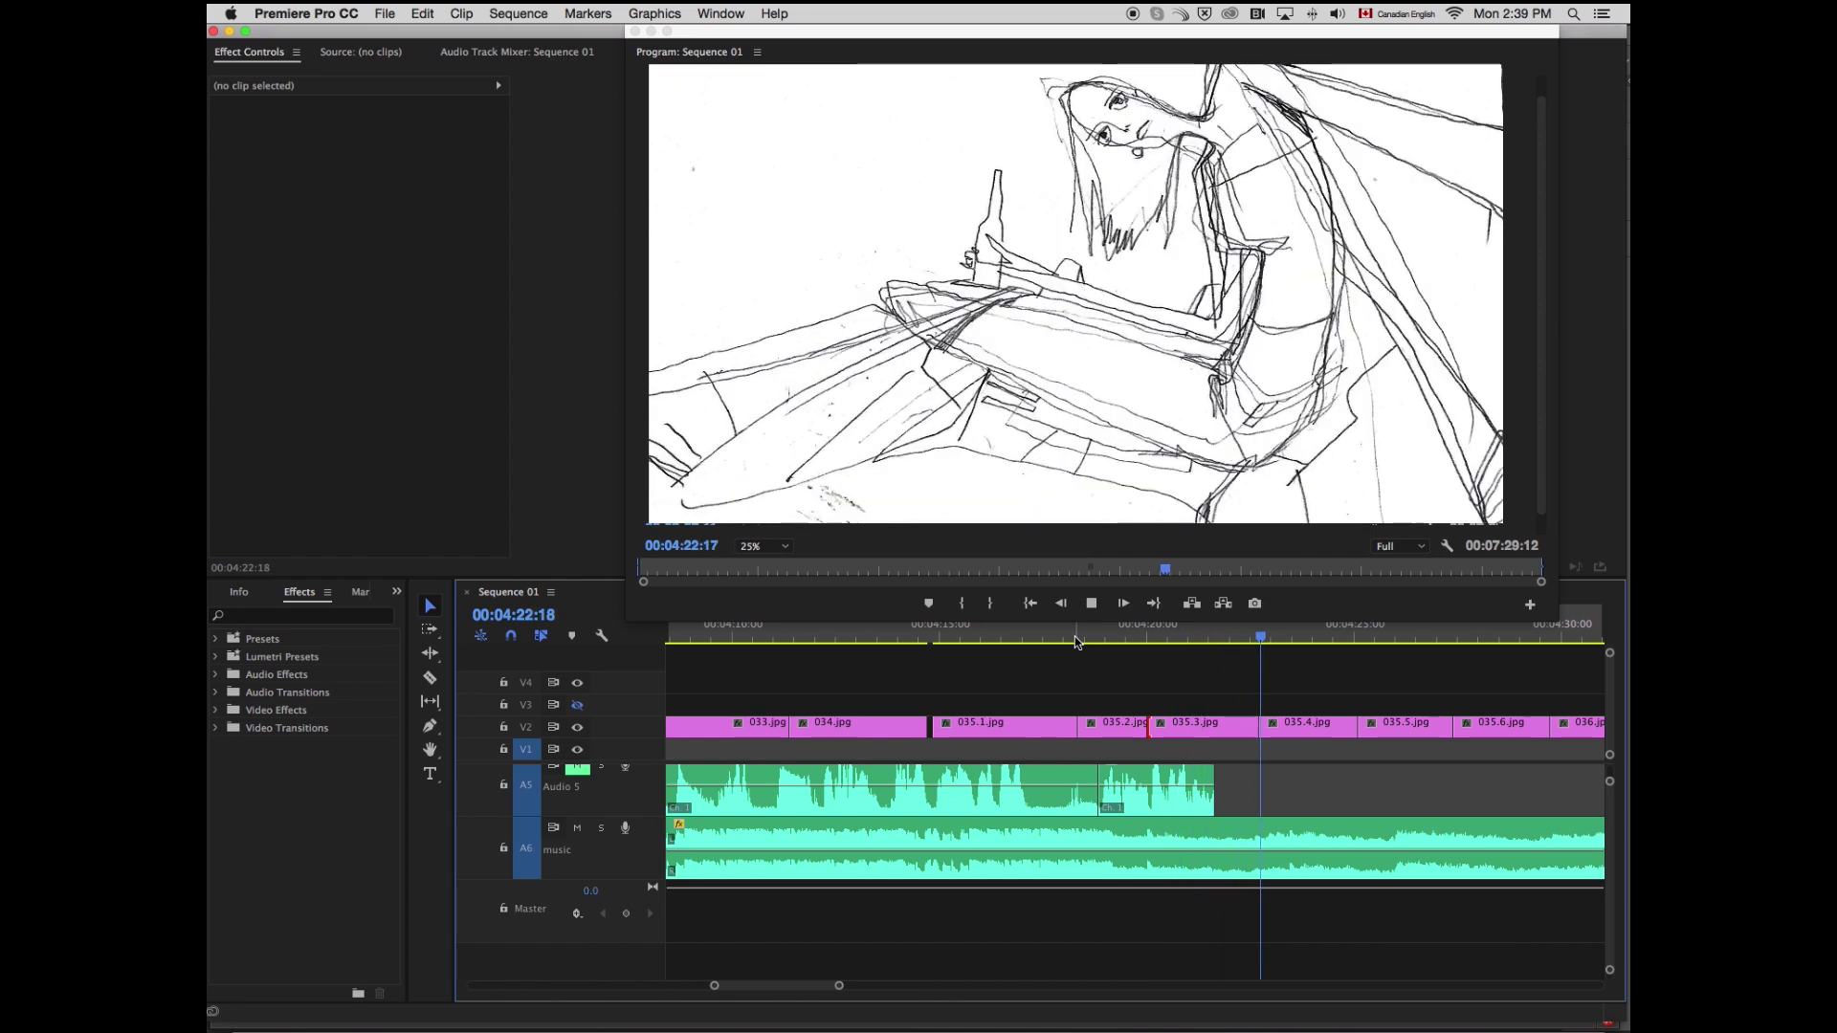
key("space")
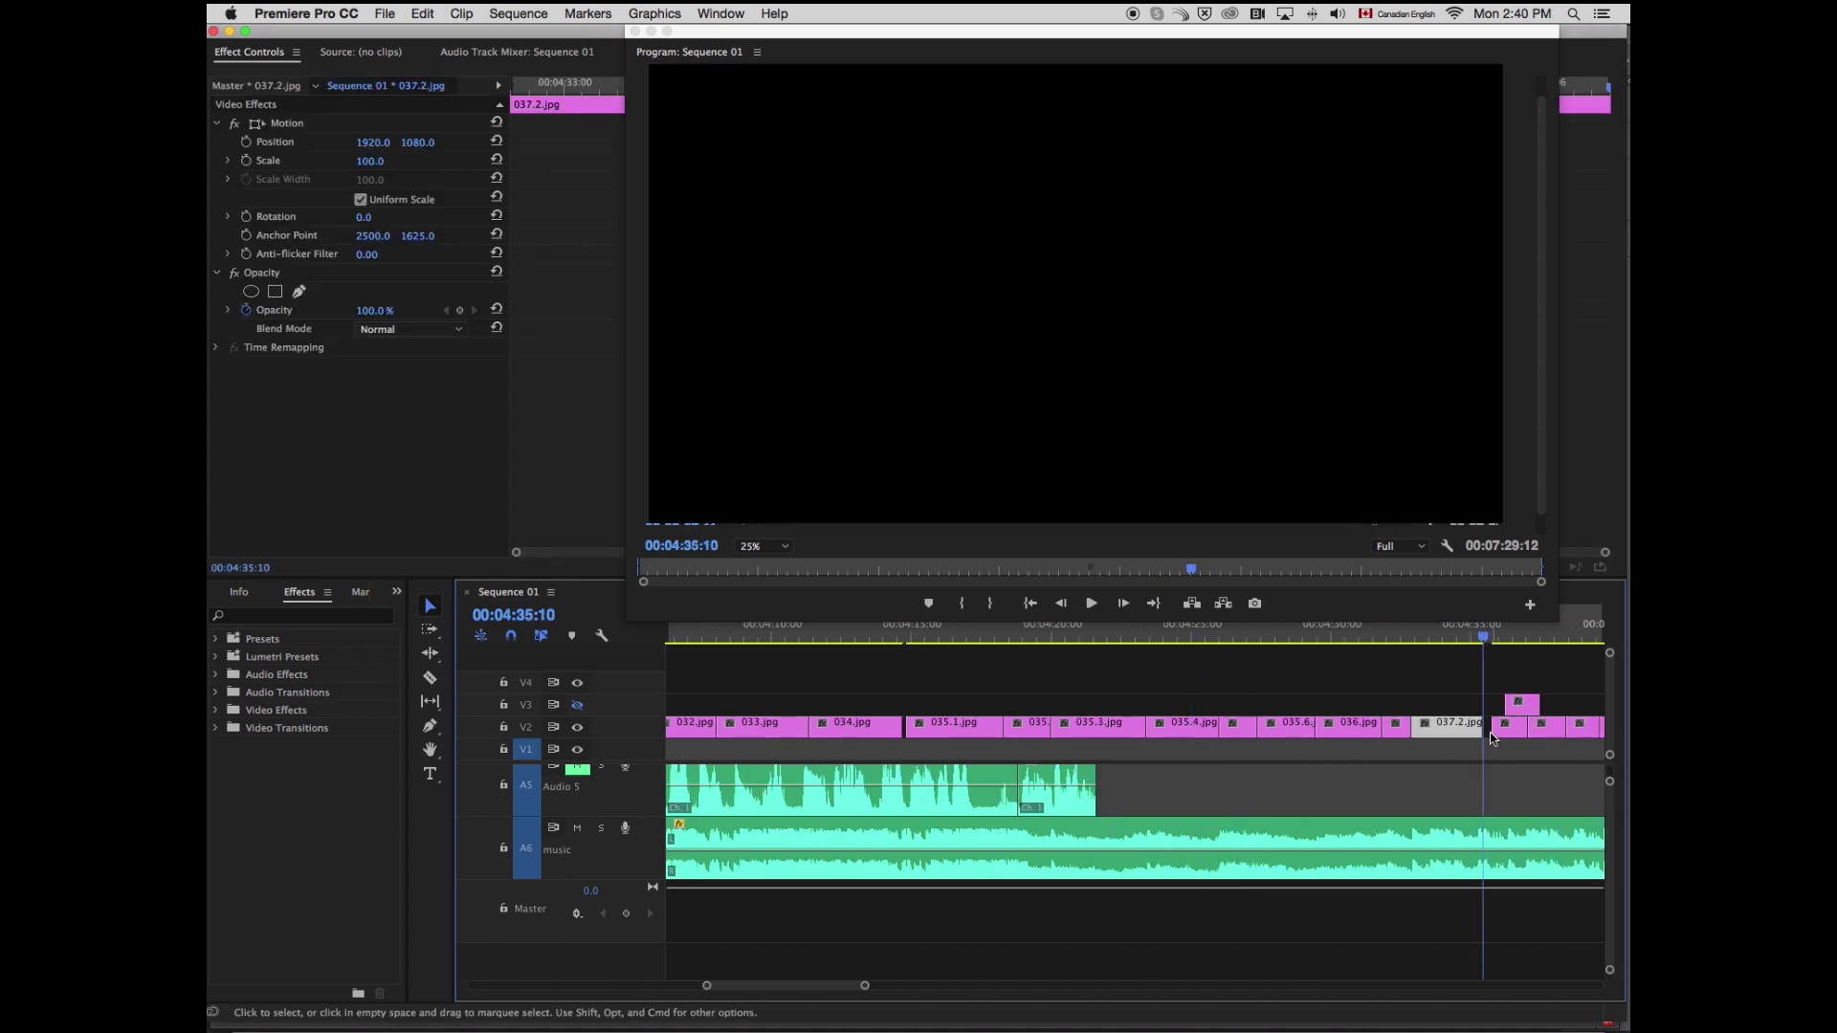
key("space")
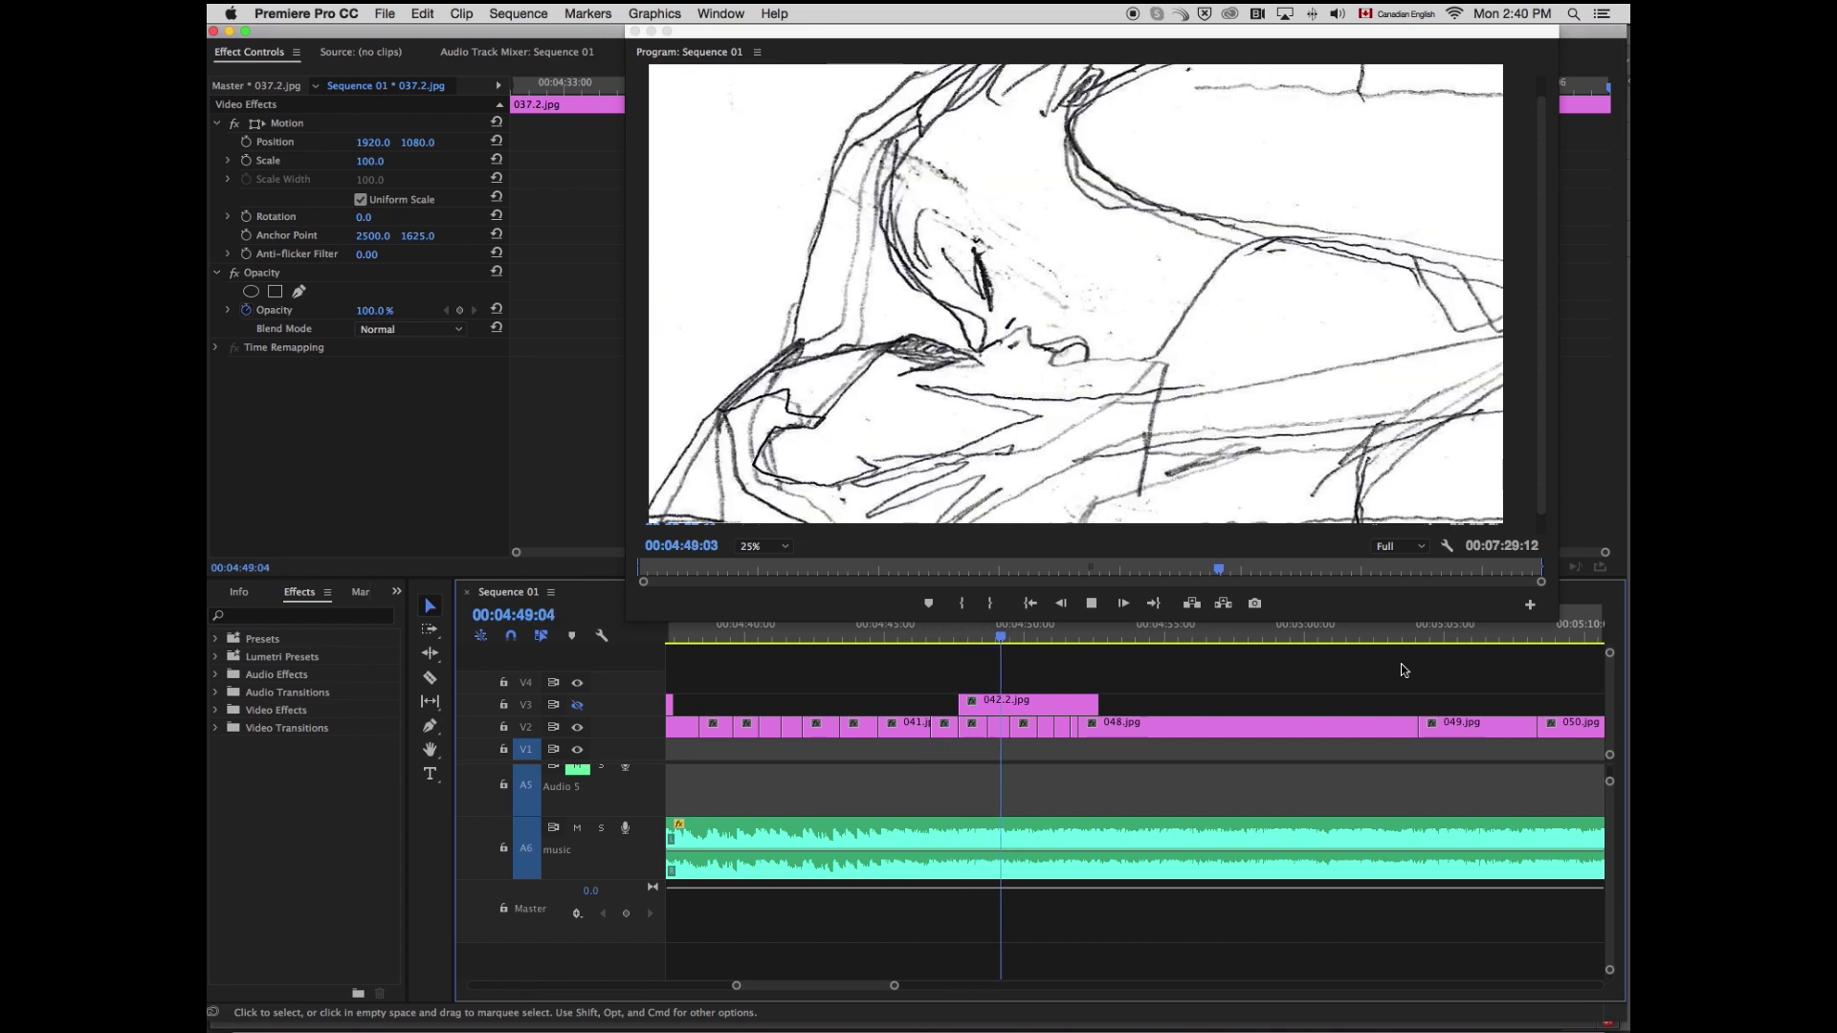
key("space")
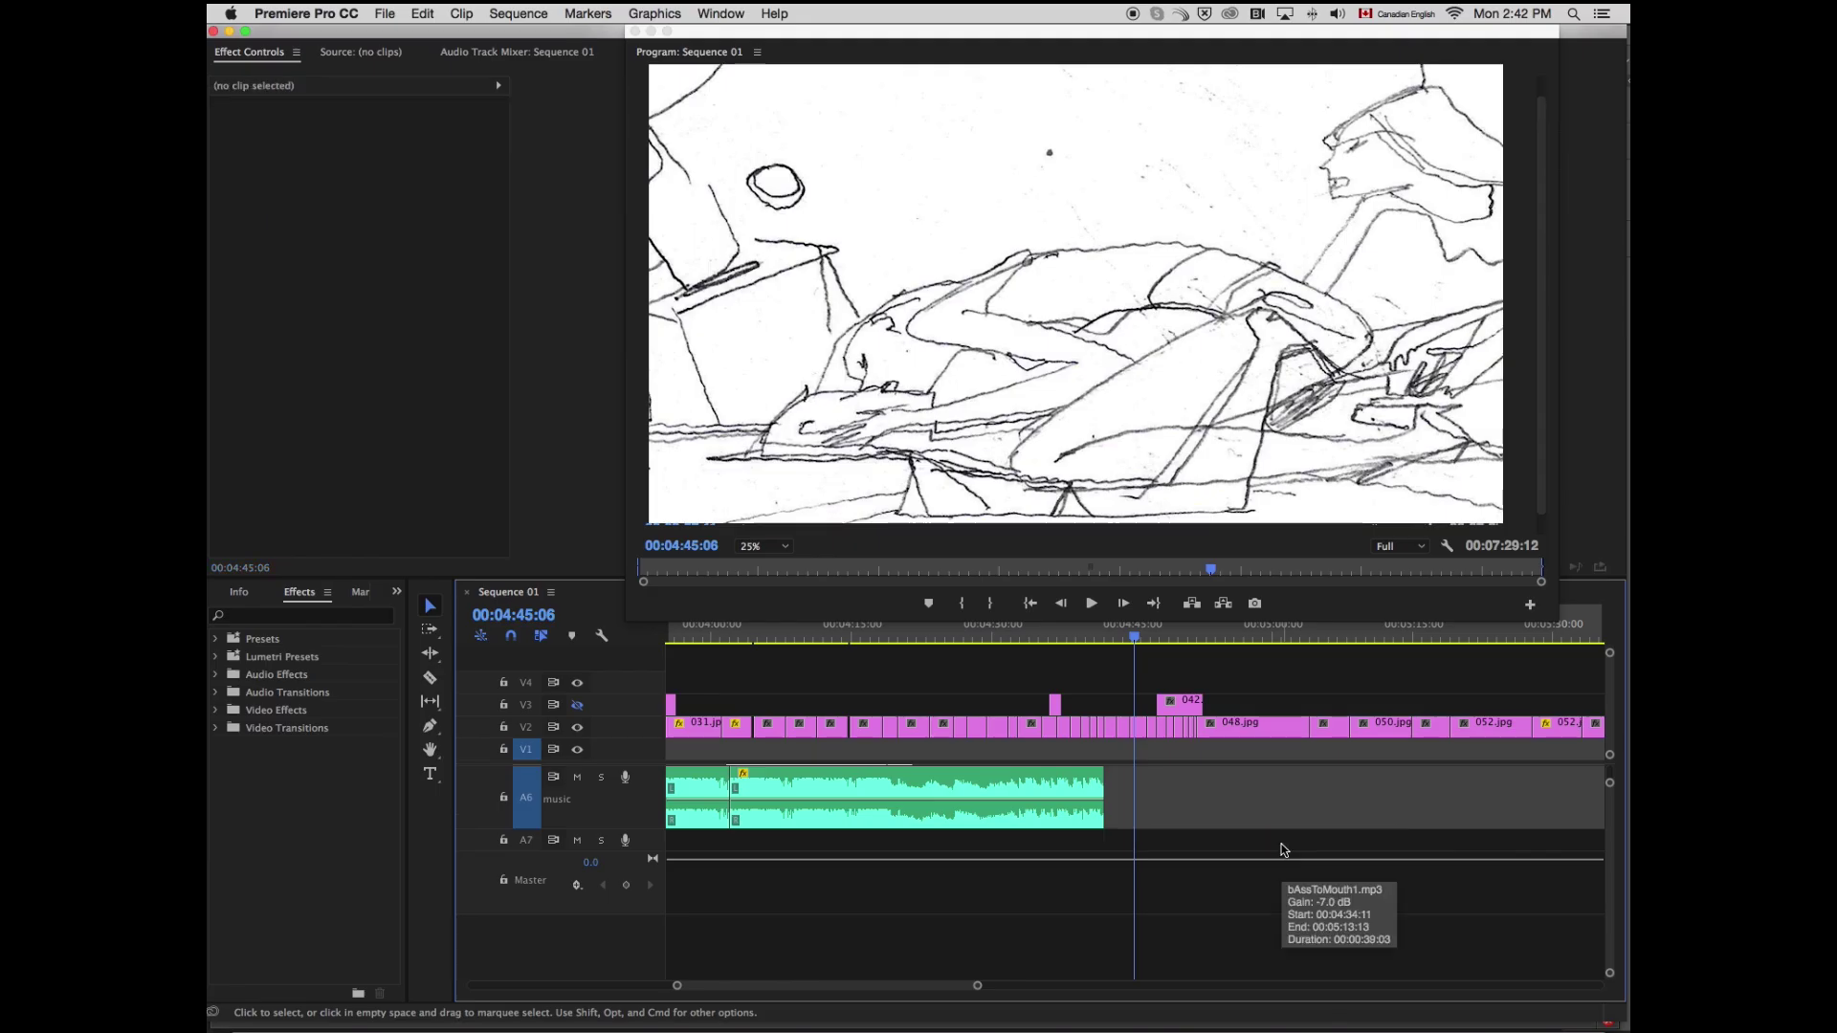
Step: Move the two music clips from Audio 3 down onto Audio 5
key("minus")
key("minus")
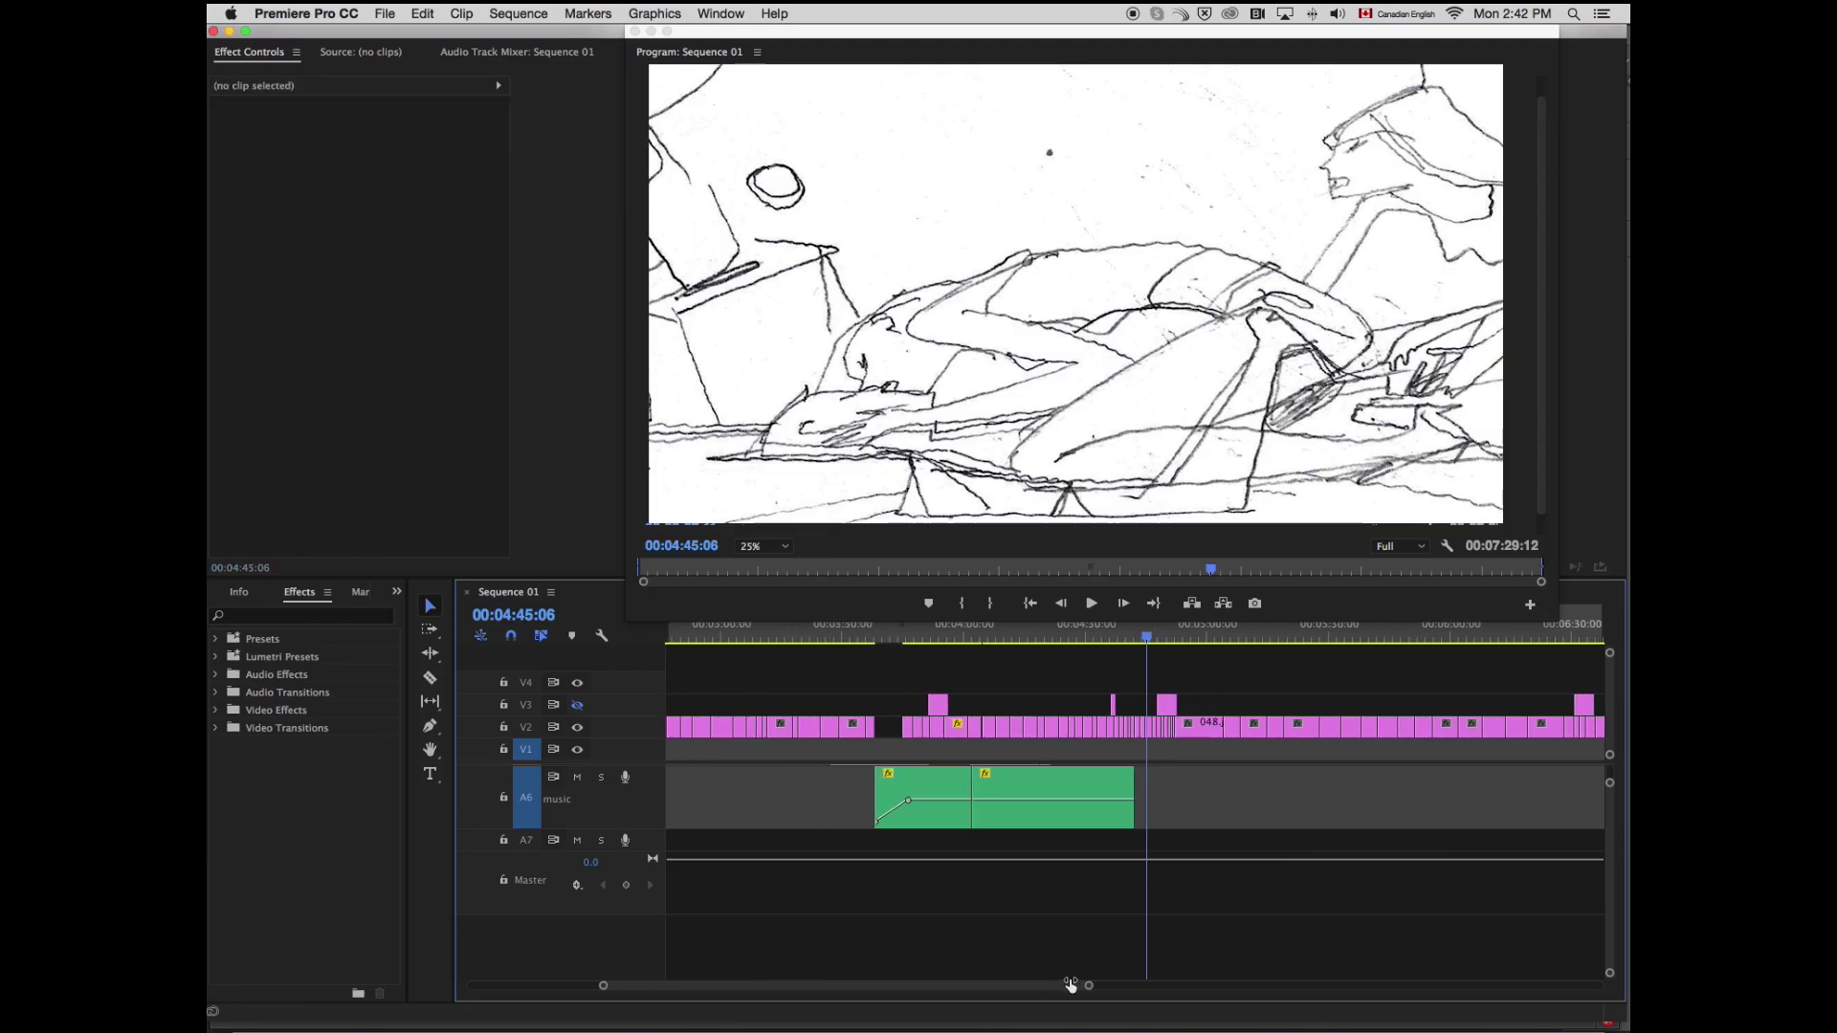
left_click_drag(835, 800, 1145, 809)
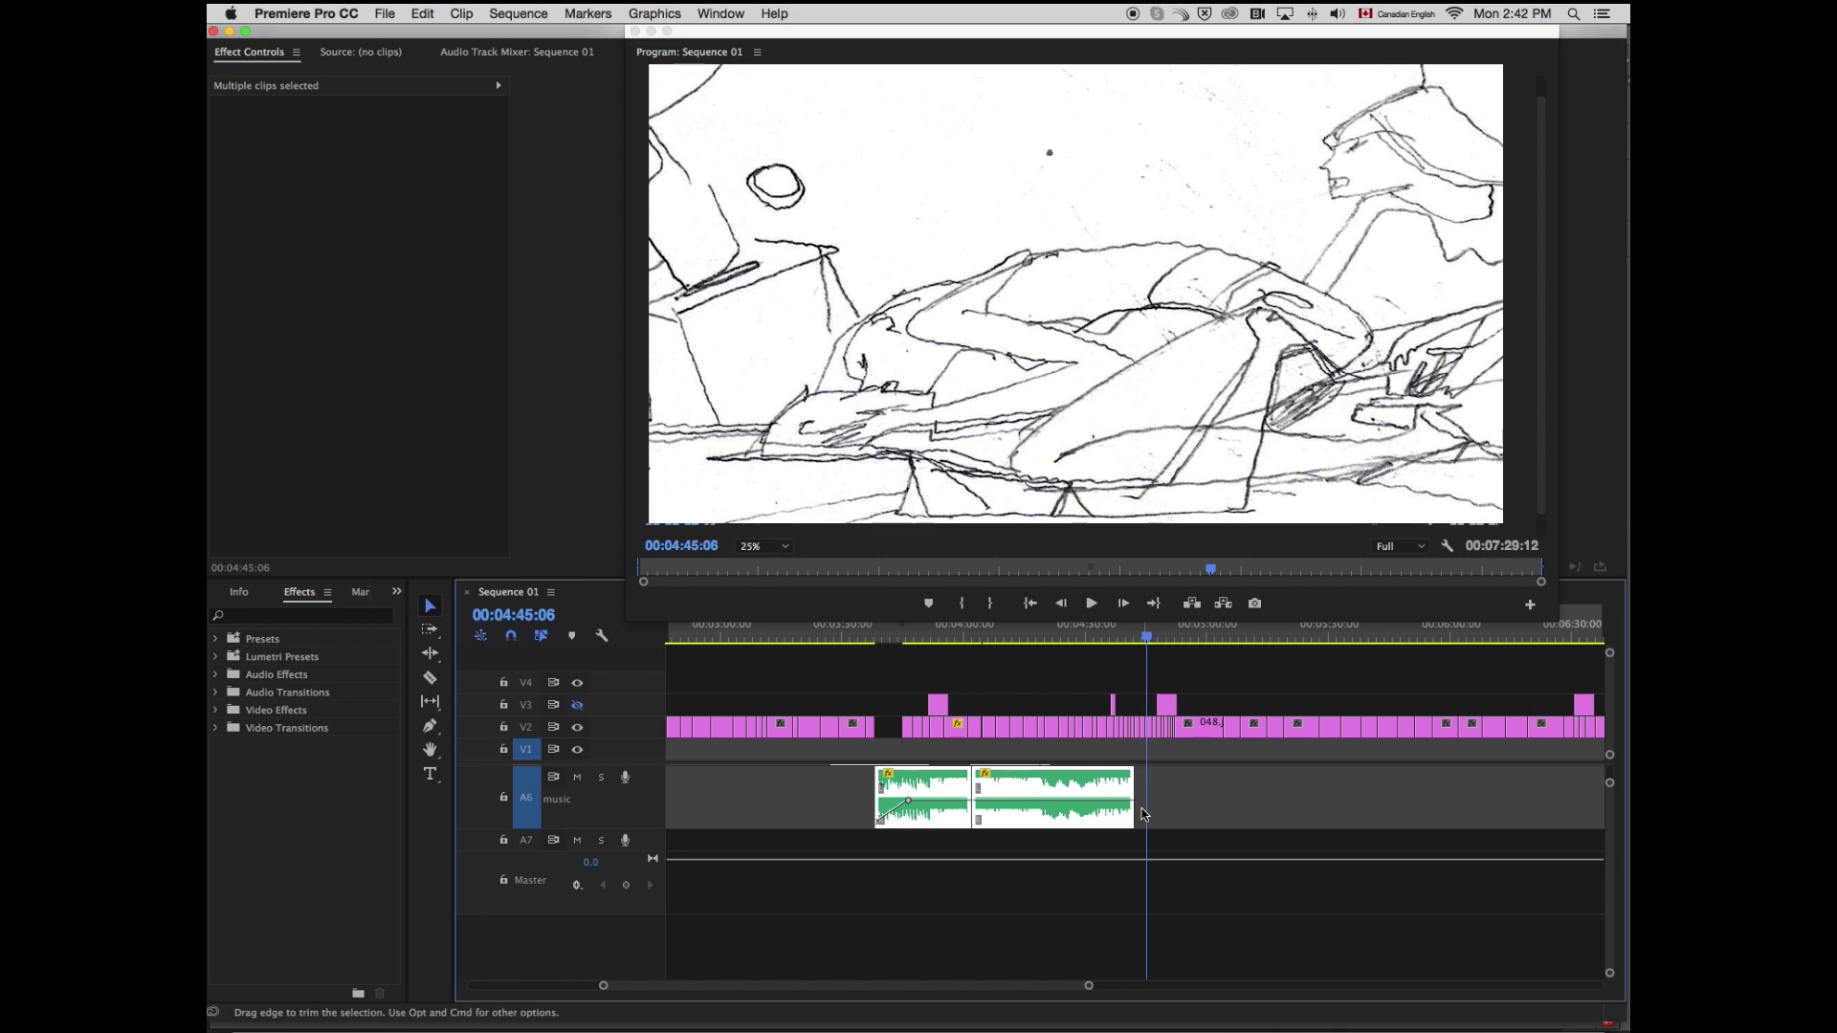
key("Down")
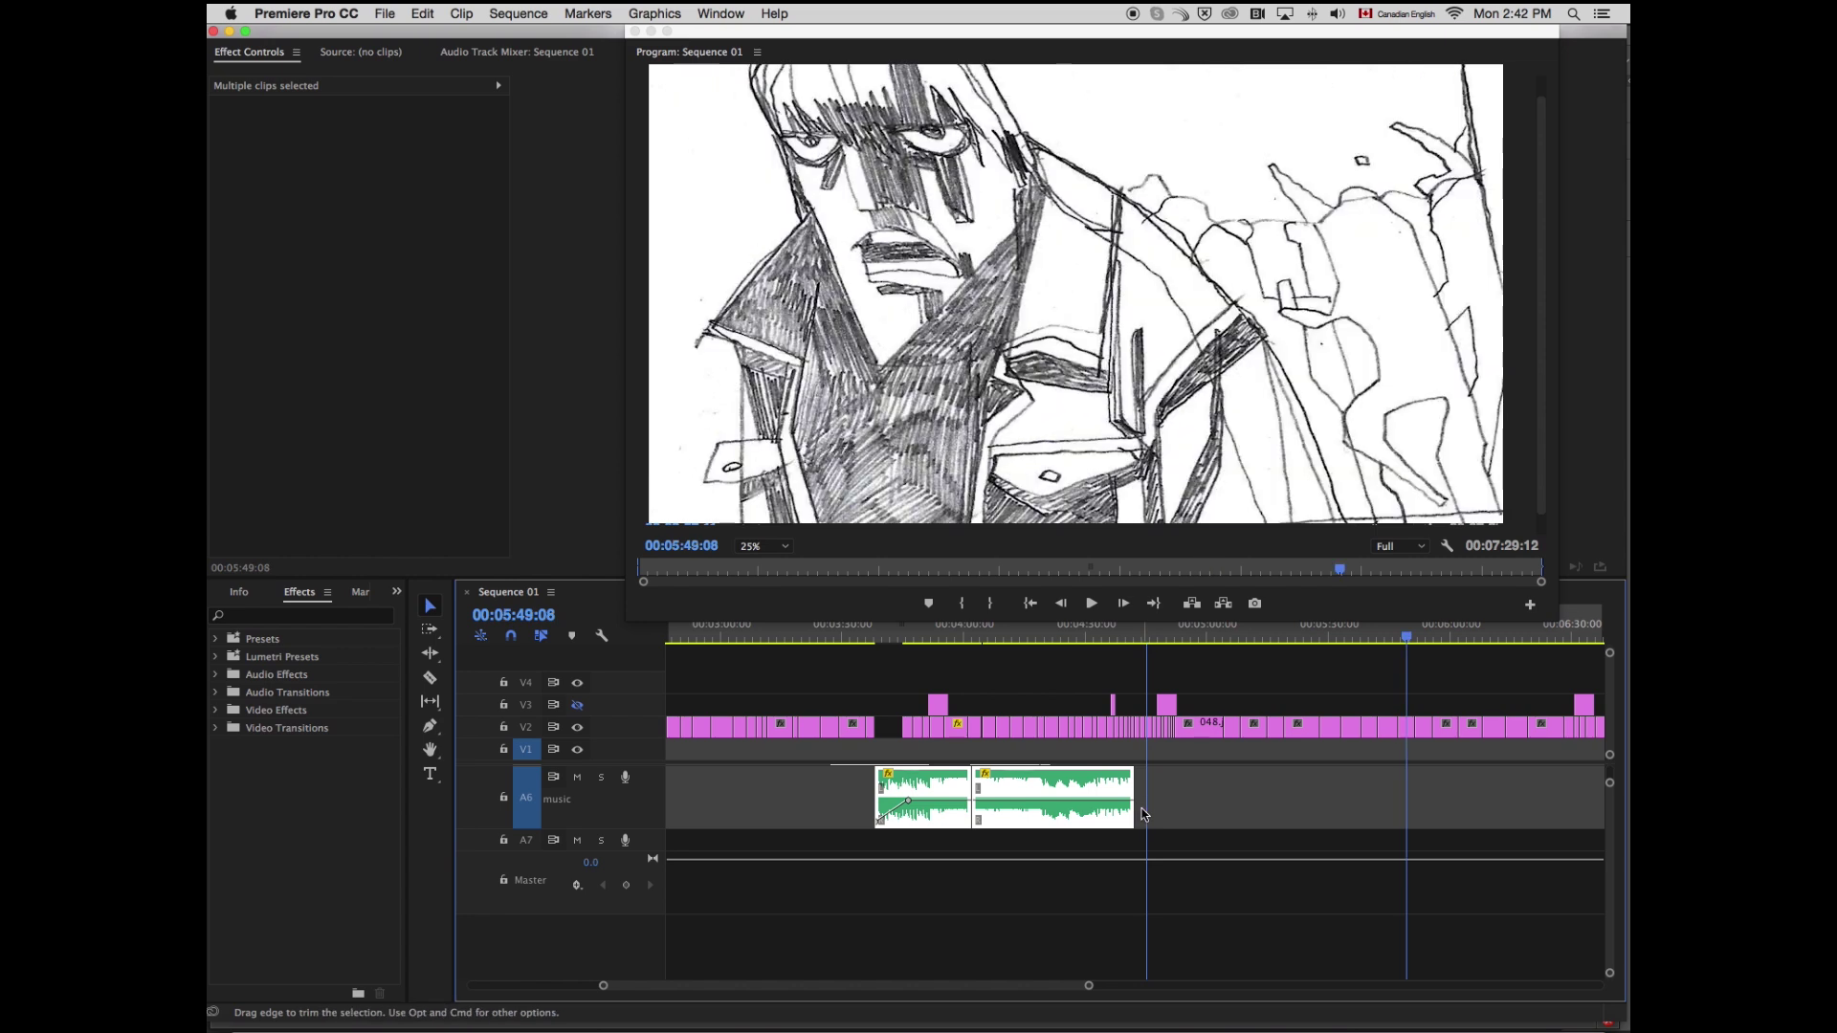
scroll(1615, 814, "up", 5)
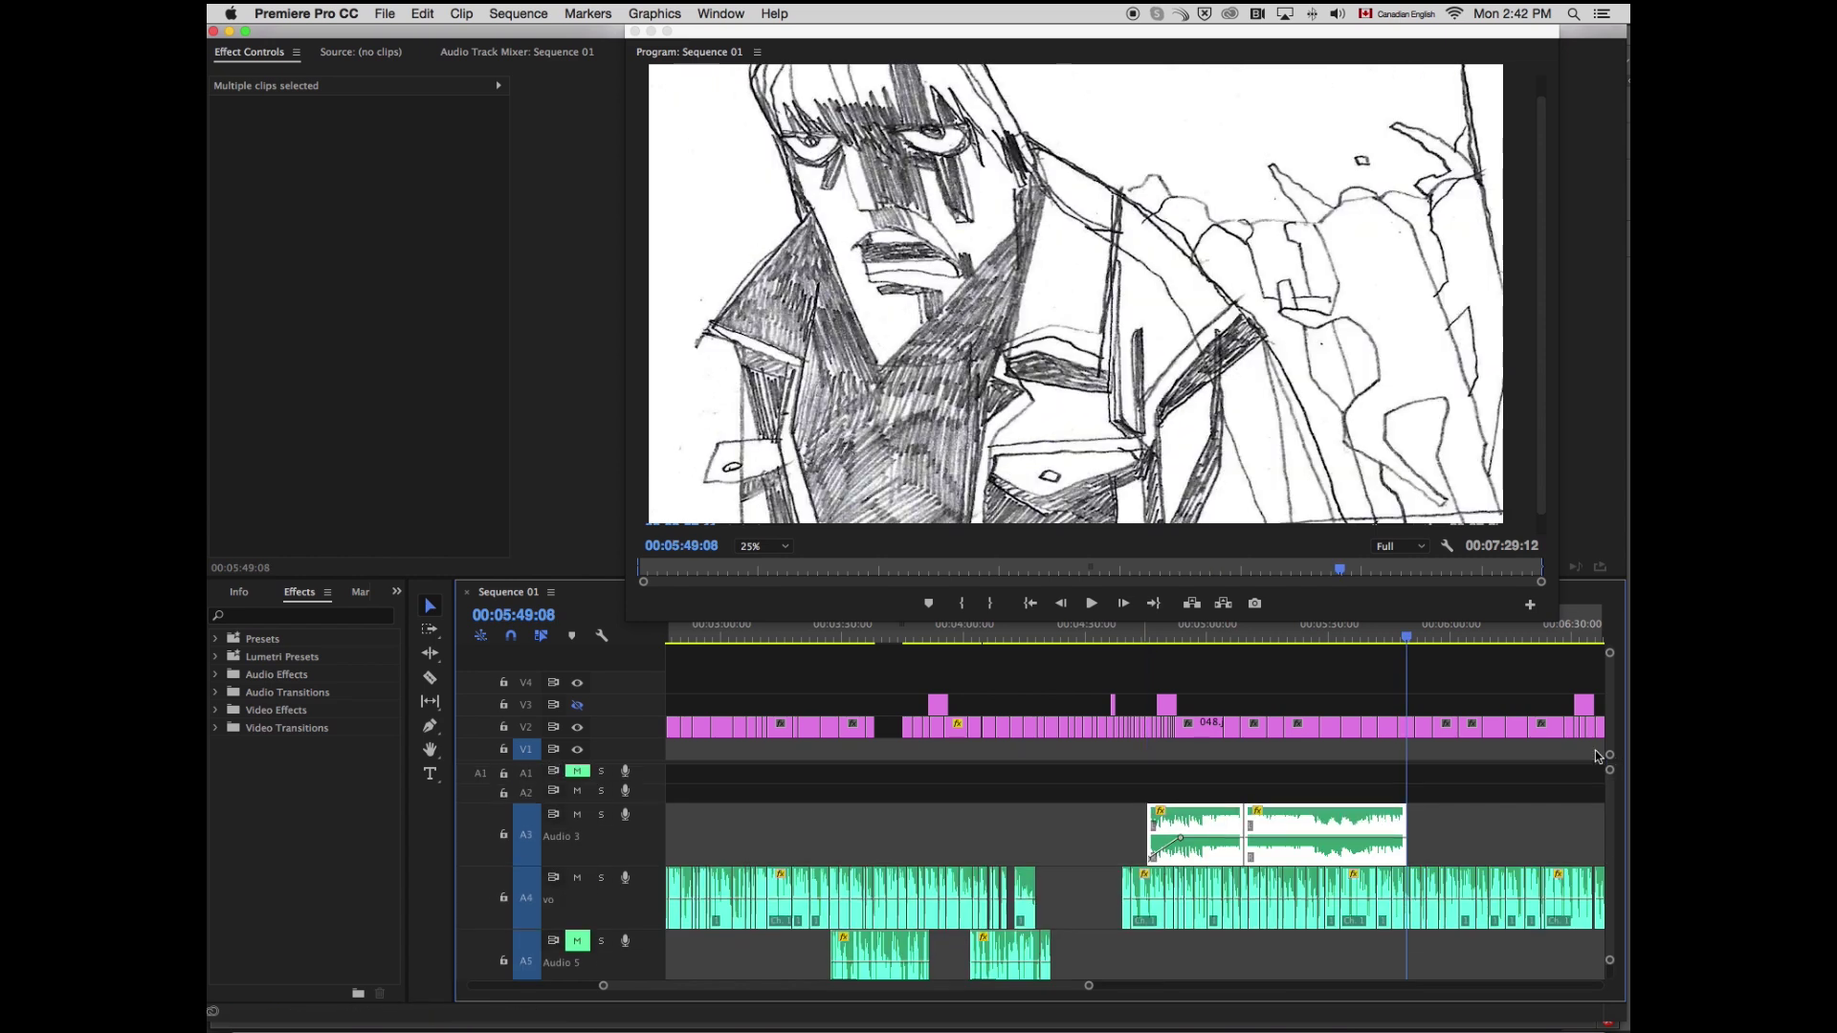
left_click_drag(1286, 842, 1317, 958)
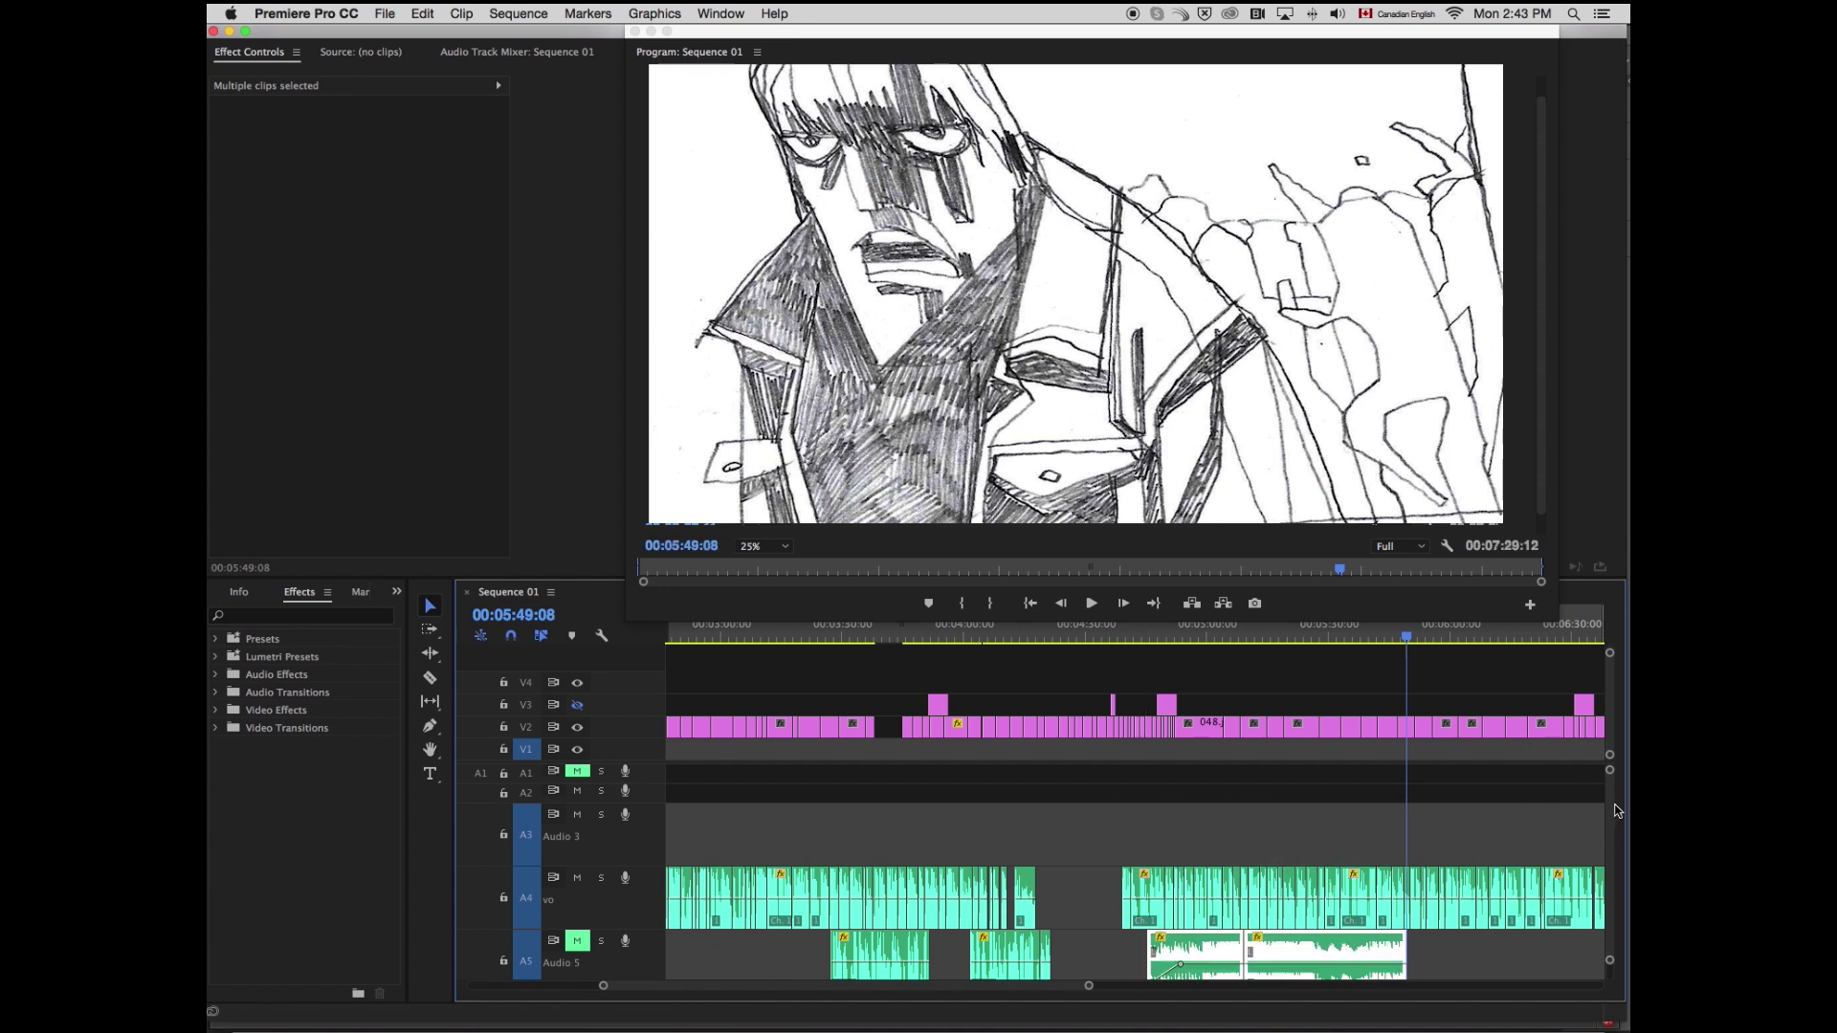
Step: Shift the two earlier Audio 5 clips about 14 seconds earlier
scroll(1616, 866, "down", 5)
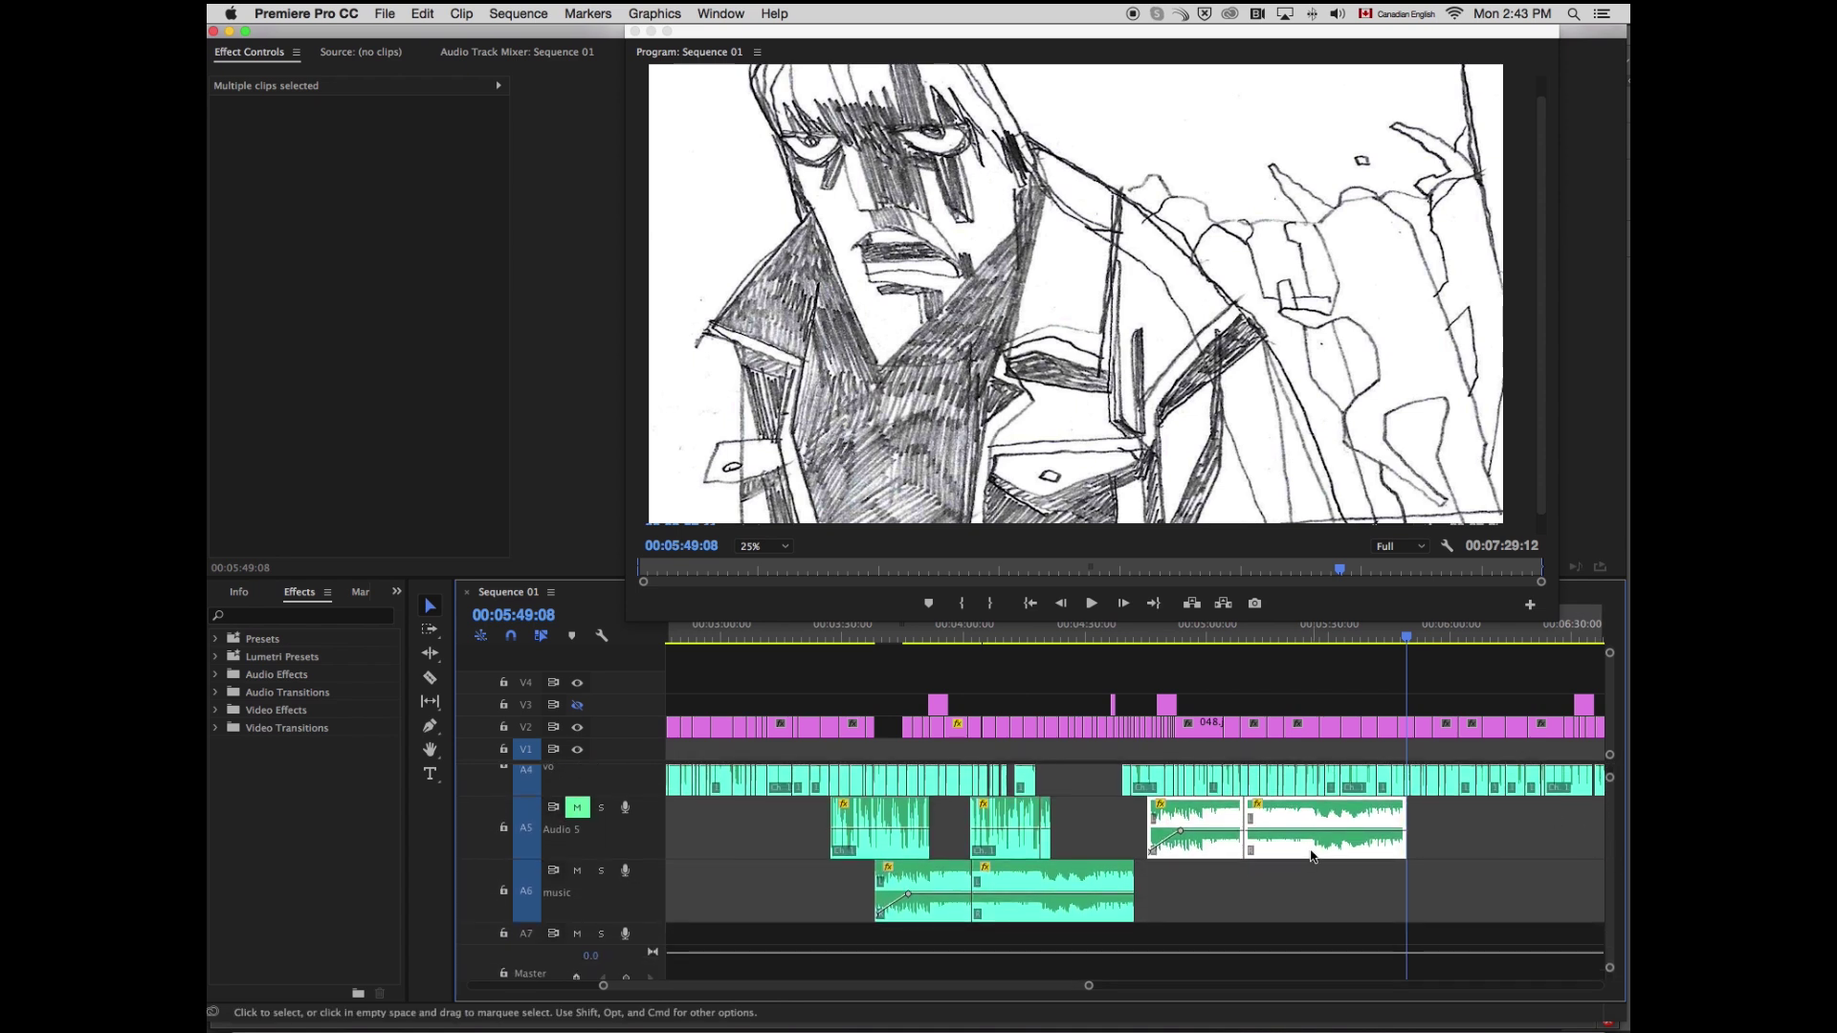
left_click_drag(790, 821, 940, 834)
left_click_drag(1121, 819, 1259, 848)
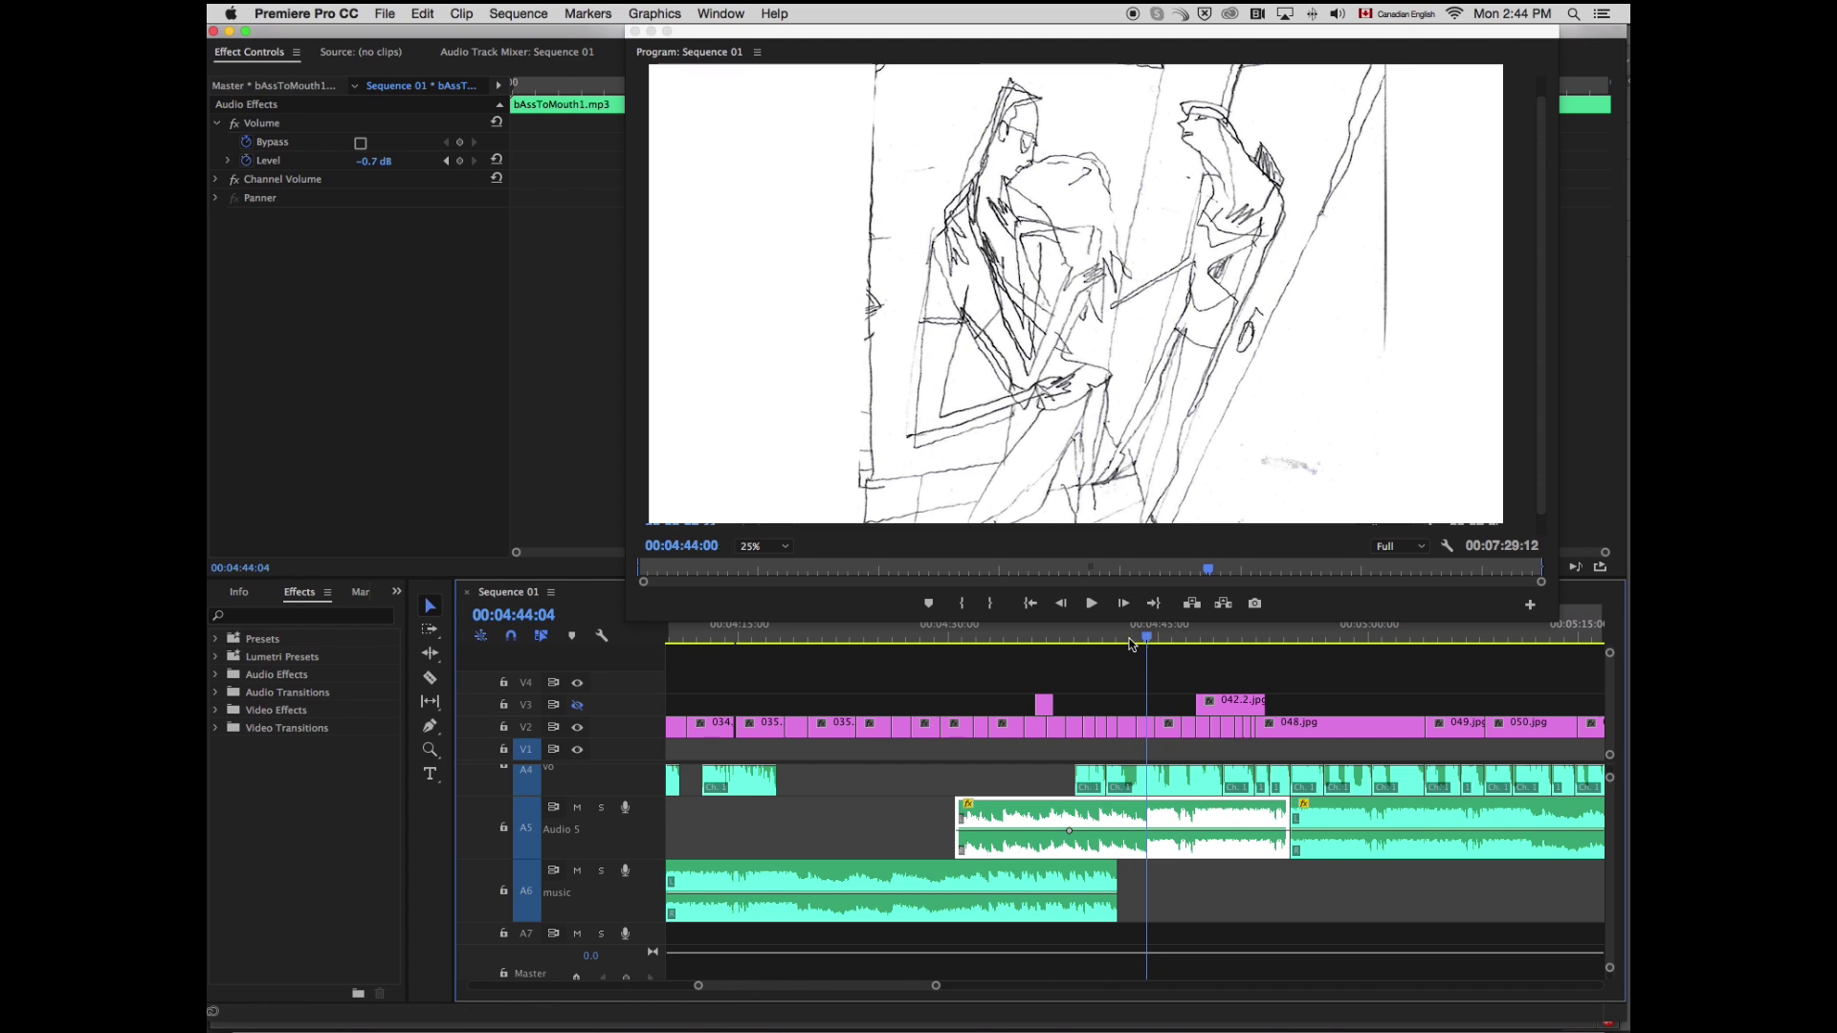
Step: Trim the Audio 5 clip's start to the door drawing at 04:44:01
left_click_drag(1131, 644, 1117, 651)
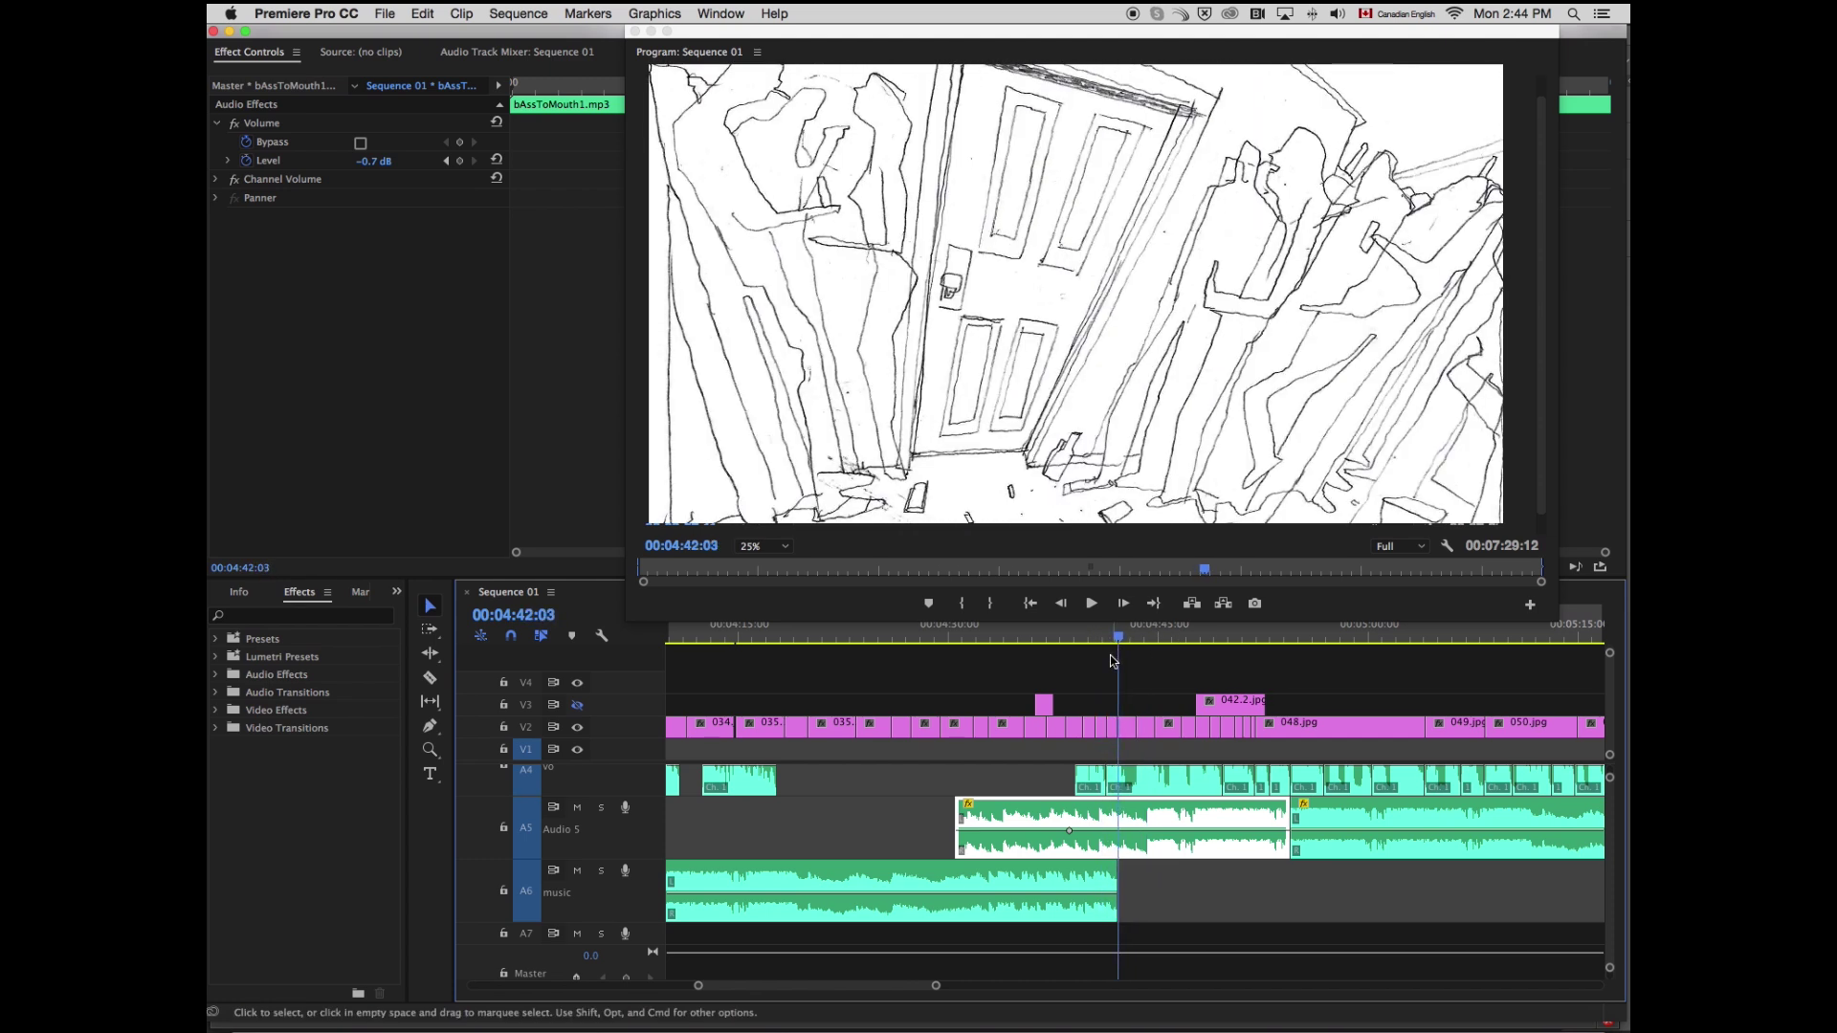
key("Left")
key("space")
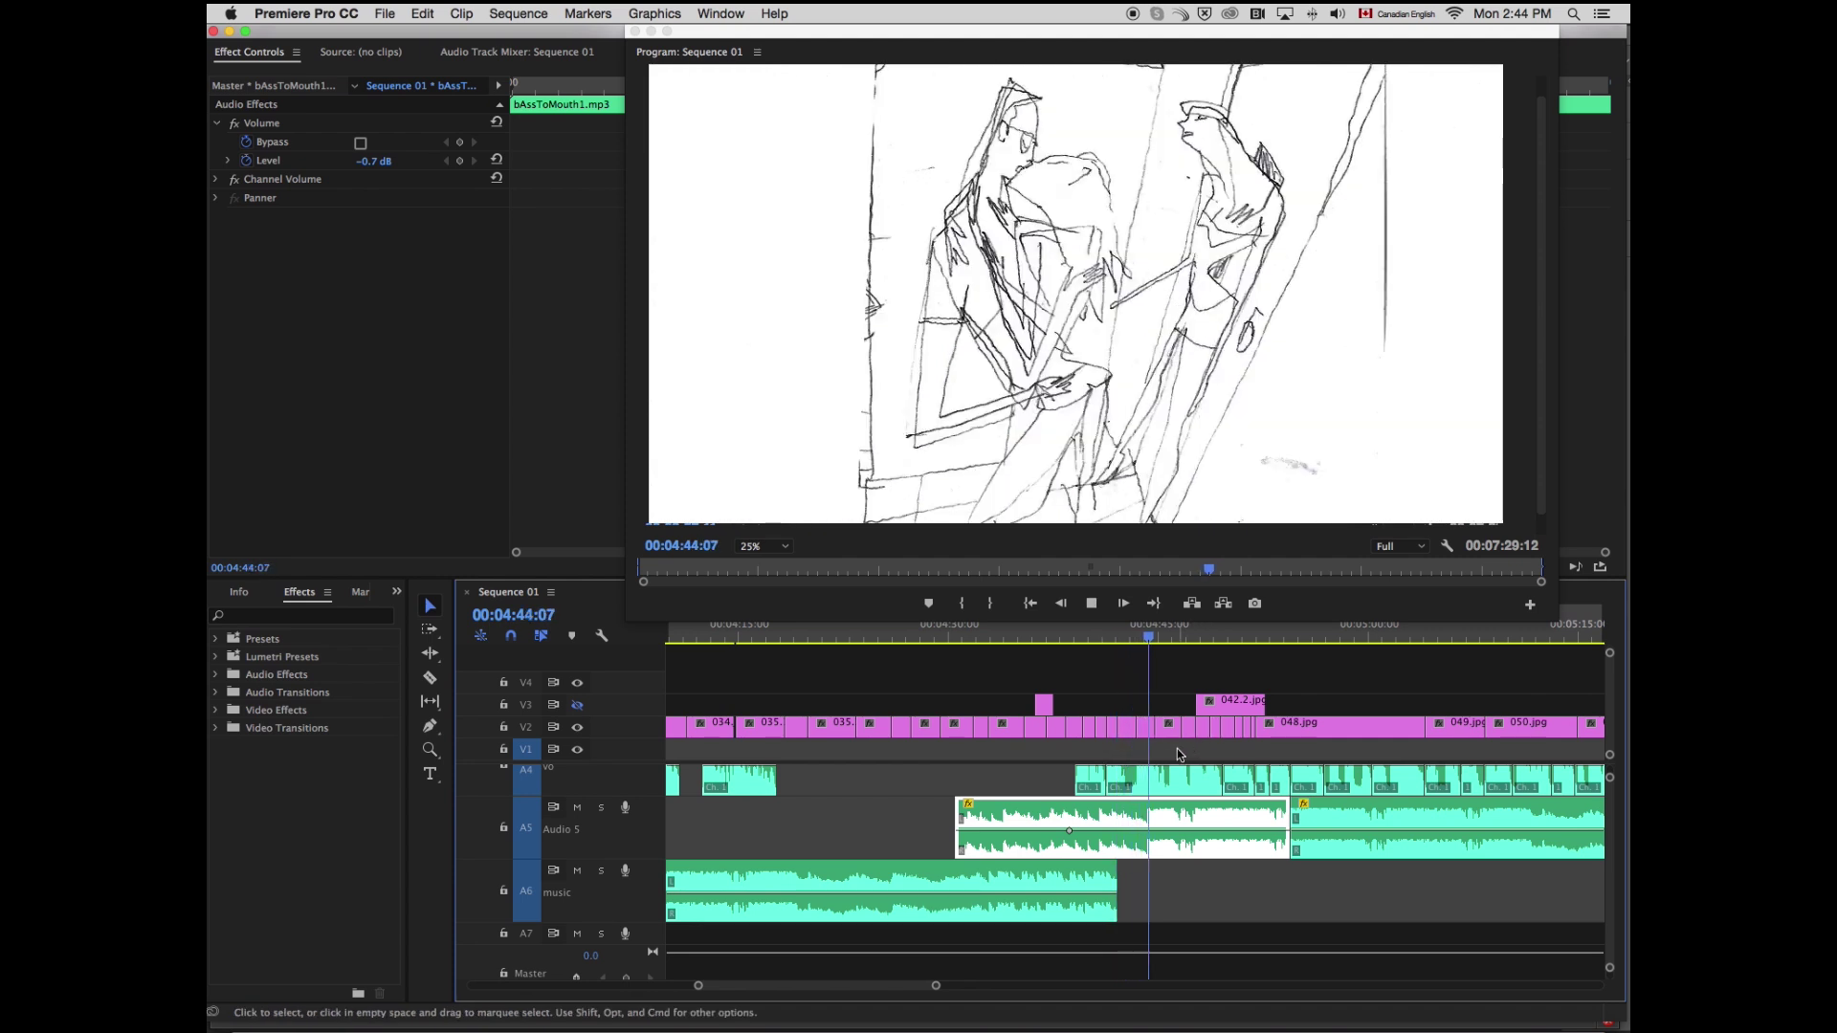
key("space")
key("Left")
key("Left")
key("Left")
key("Left")
key("Left")
key("Left")
key("Left")
key("Left")
key("Left")
key("Left")
key("Left")
key("Left")
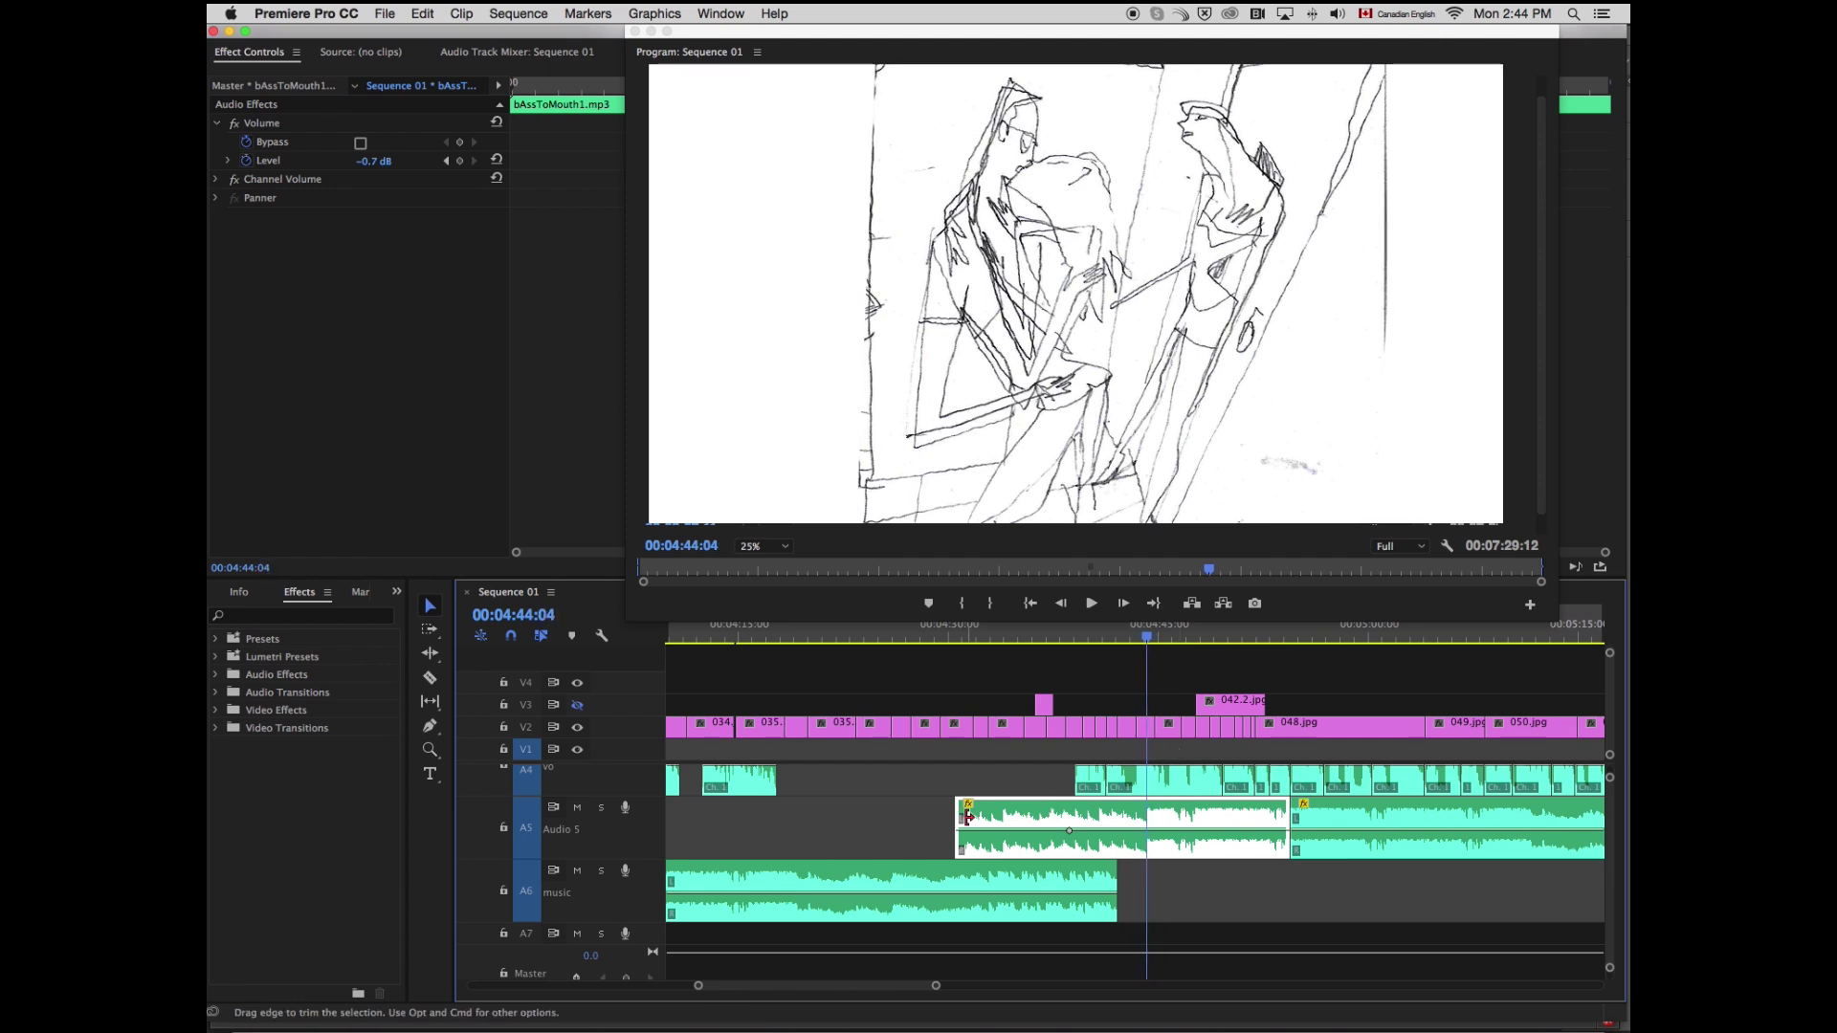
left_click_drag(960, 821, 1147, 823)
Step: Extend the Audio 5 clip from the door drawing at 04:42 so it overlaps the music's end
left_click_drag(1150, 638, 1124, 649)
key("Left")
key("Left")
key("Left")
key("Left")
key("Left")
key("Left")
key("Left")
key("Left")
key("Left")
key("Left")
key("Left")
key("Left")
key("Left")
key("Right")
key("Right")
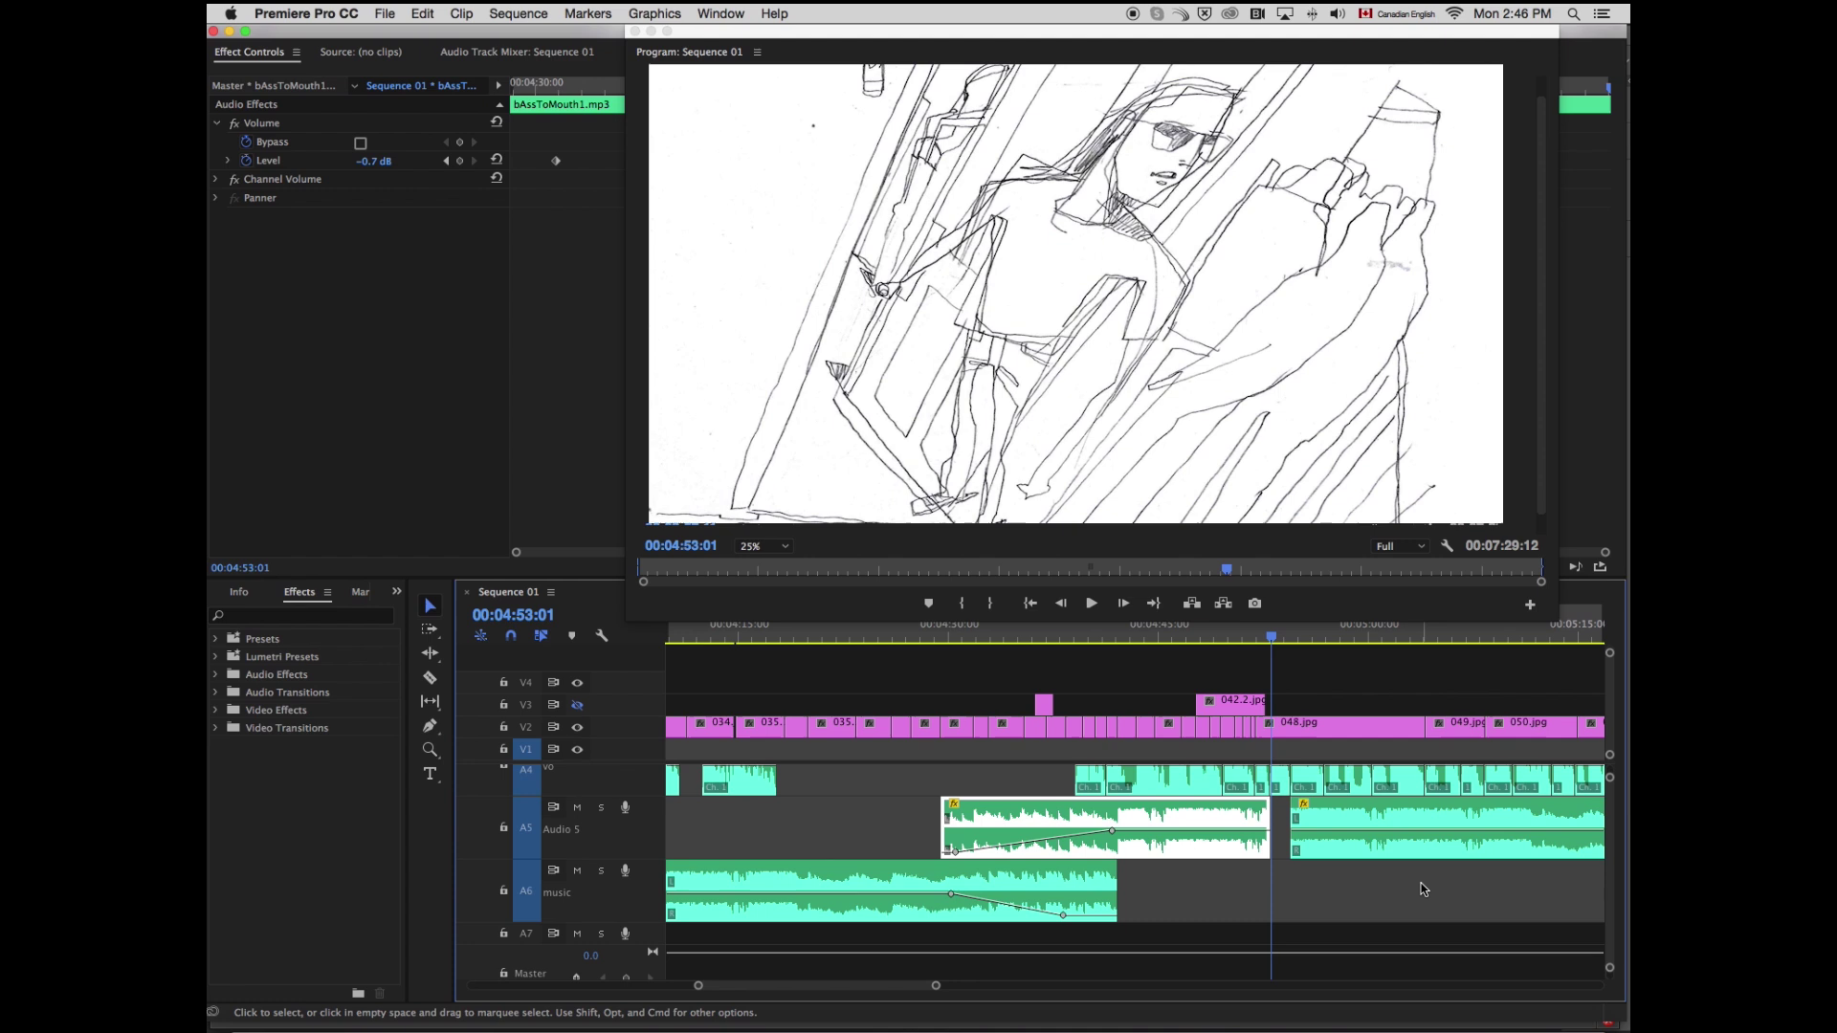
left_click_drag(935, 986, 1007, 987)
left_click_drag(1143, 831, 1569, 830)
Step: Play back the new music overlap from 04:38
left_click(1026, 634)
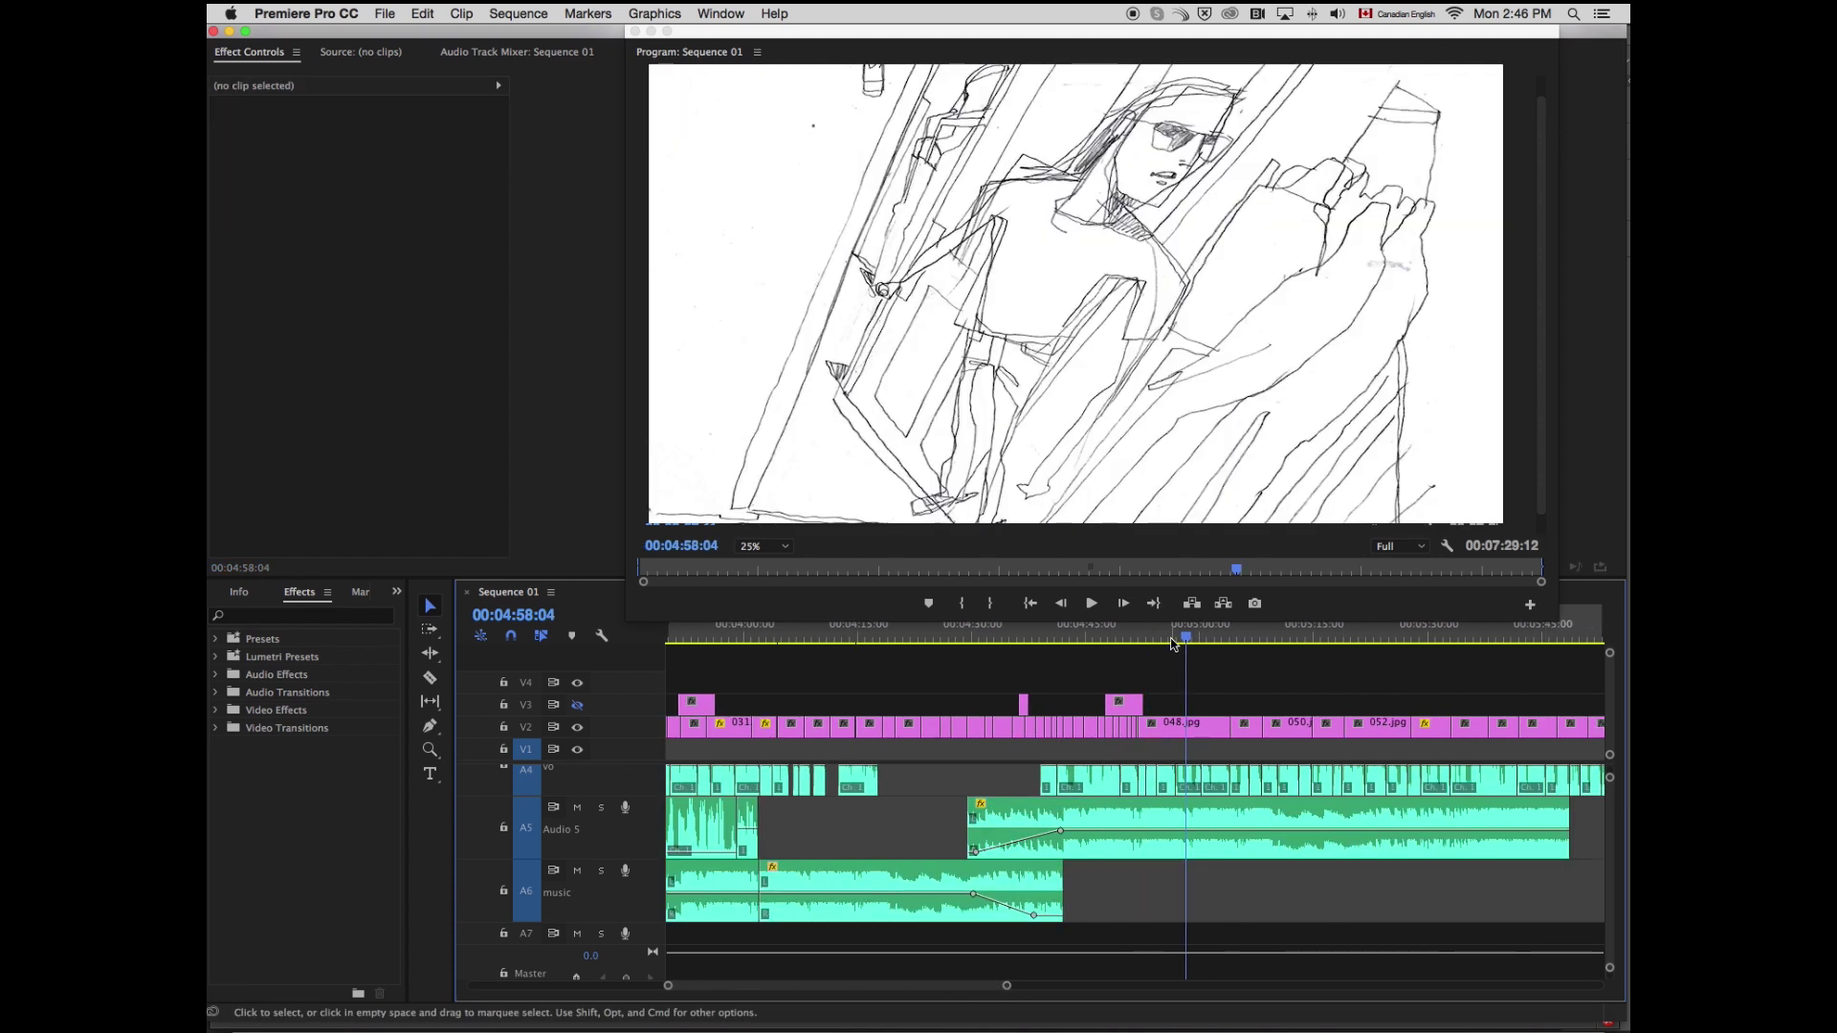
key("space")
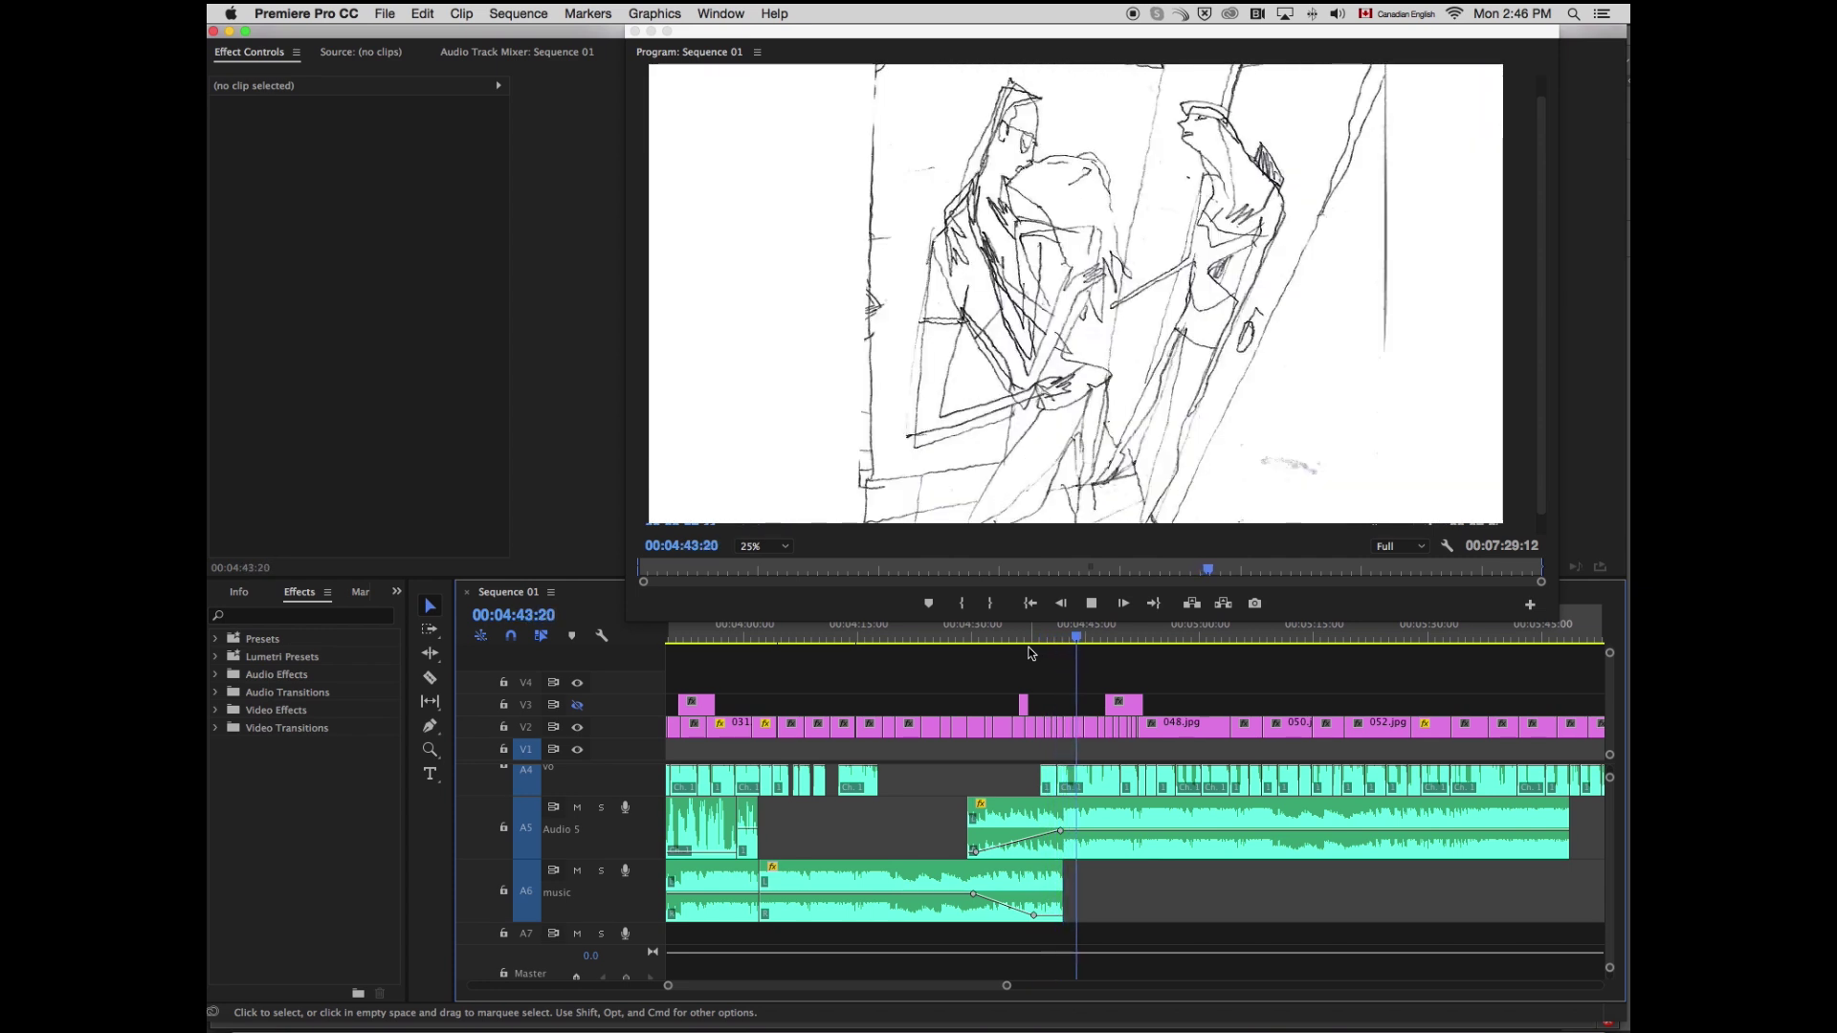
key("space")
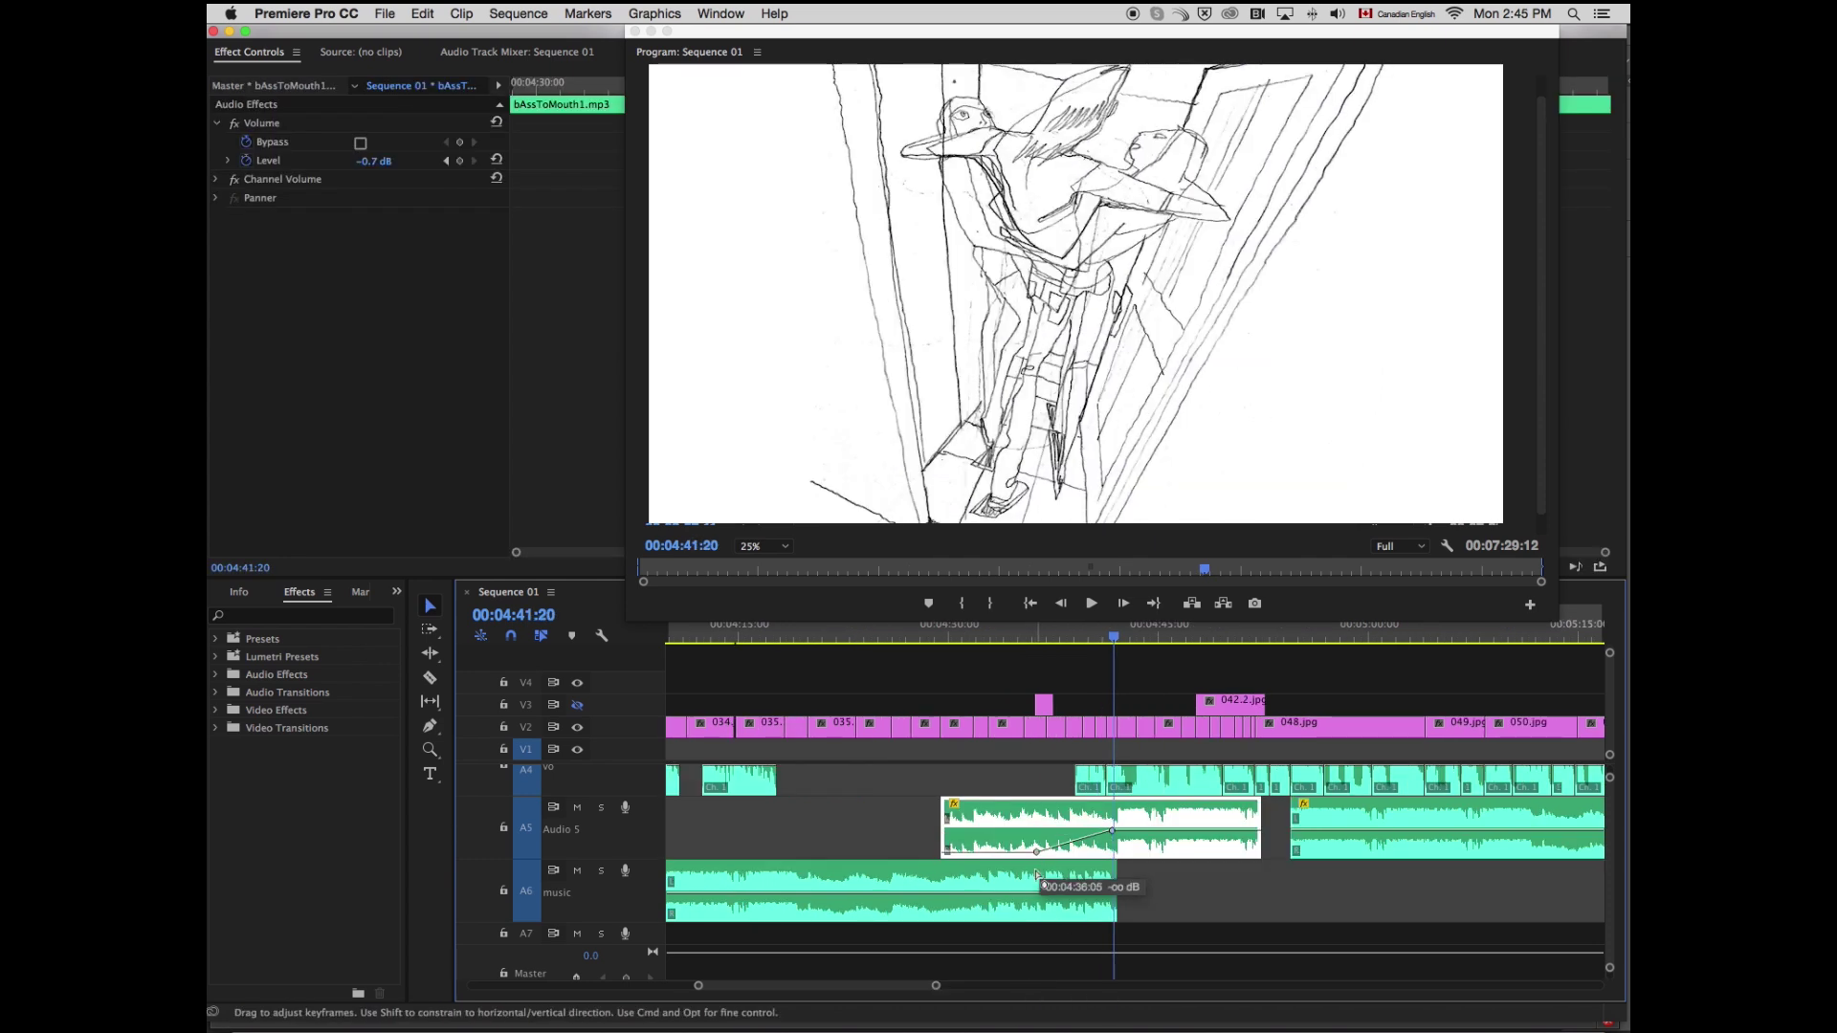
Step: Keyframe the music clip's volume and pull the final keyframe down to -∞ dB
left_click(1038, 876)
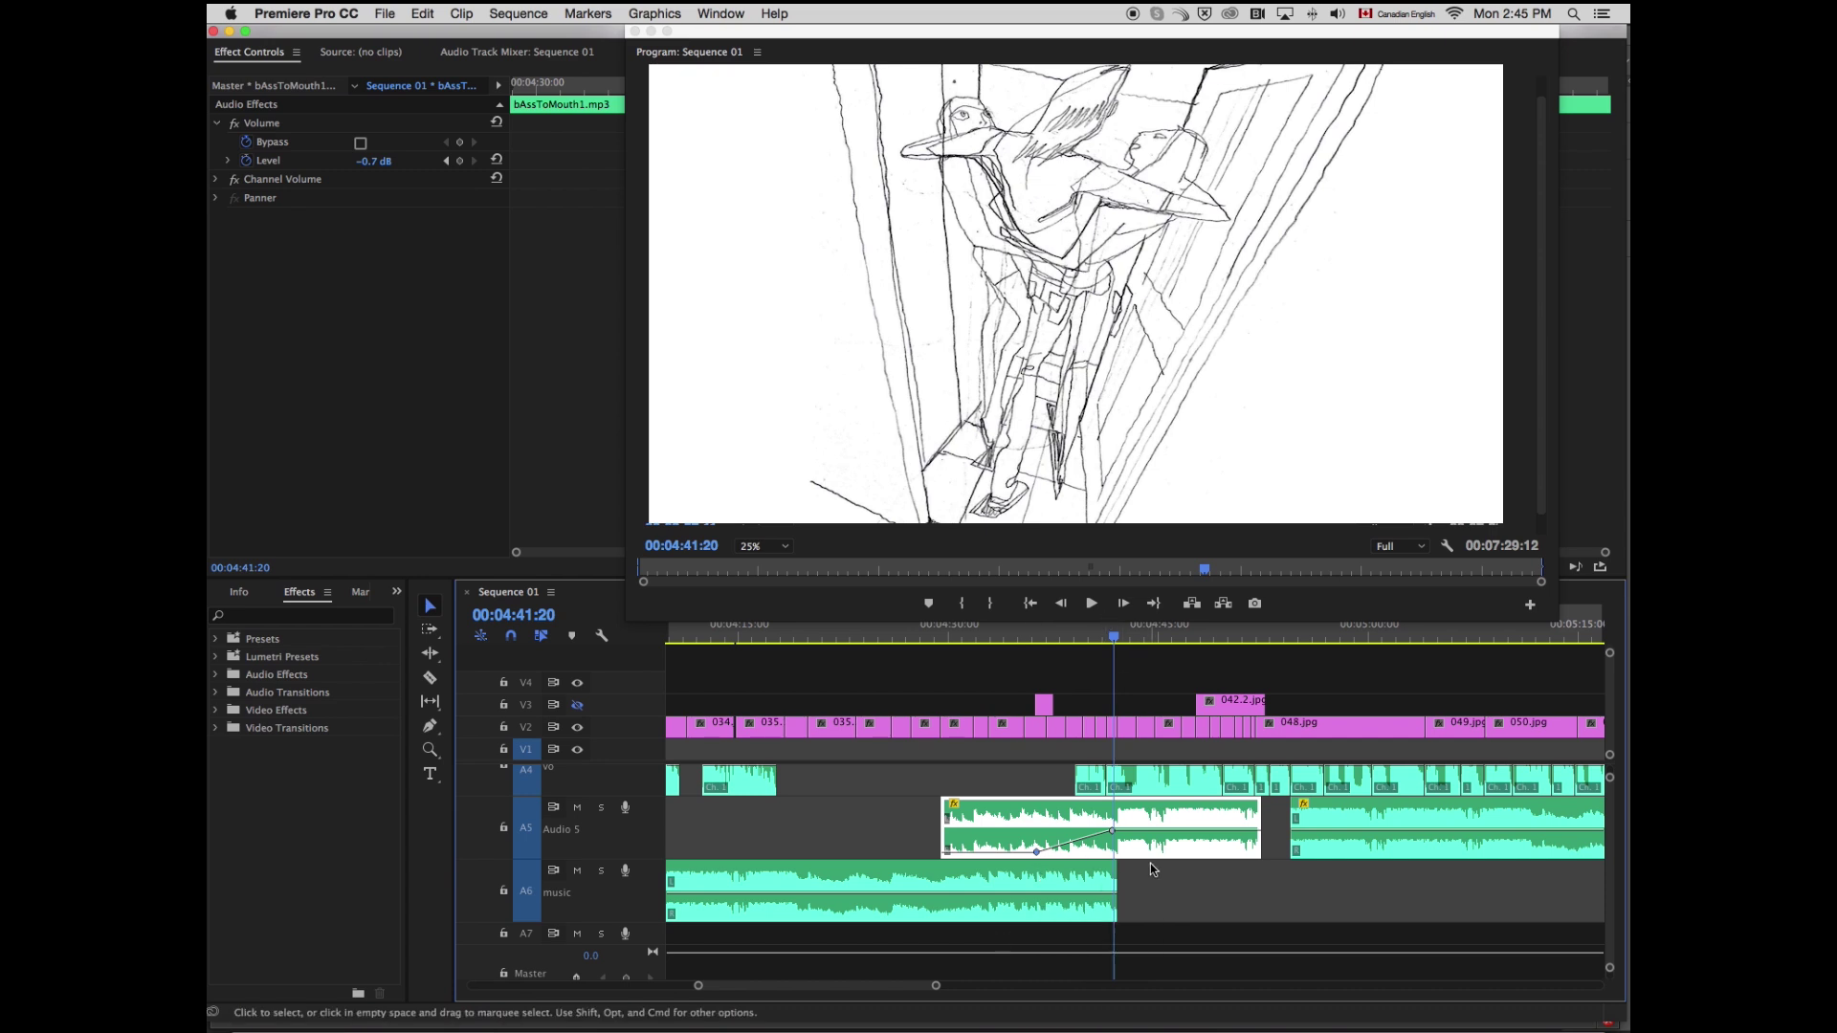
left_click(950, 893, "super")
left_click_drag(1067, 899, 1063, 915)
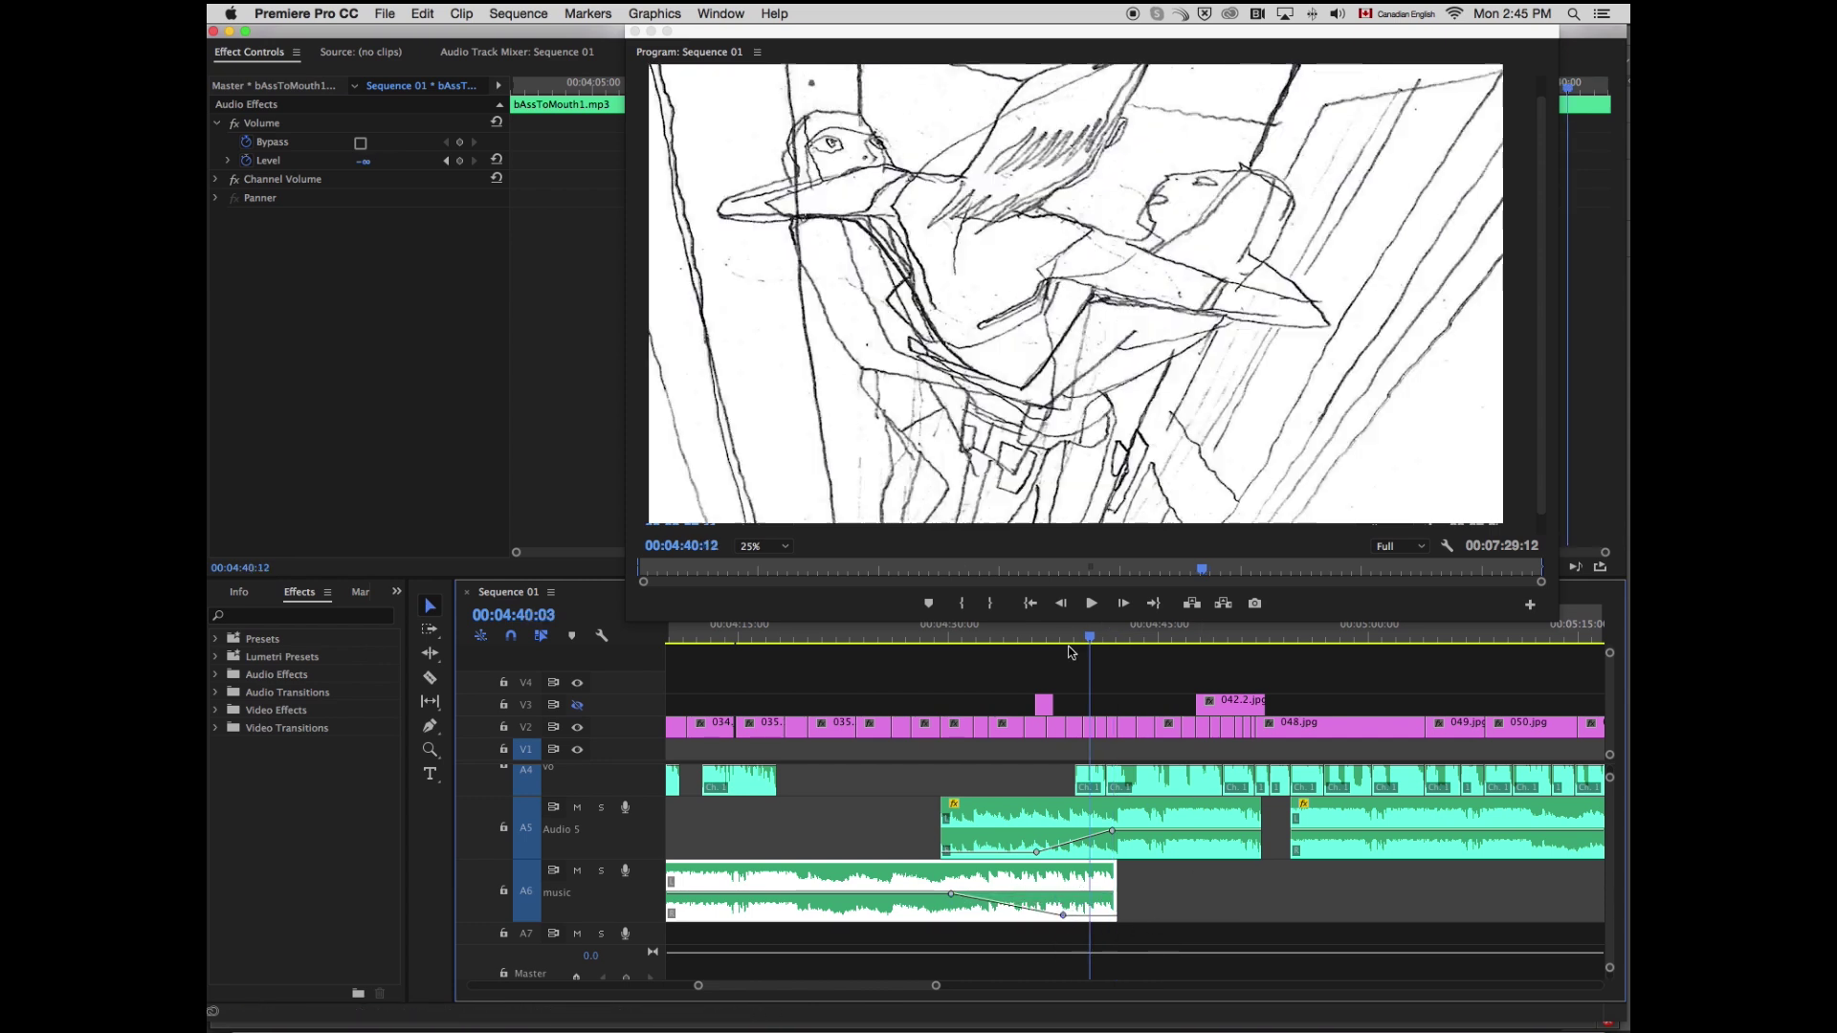